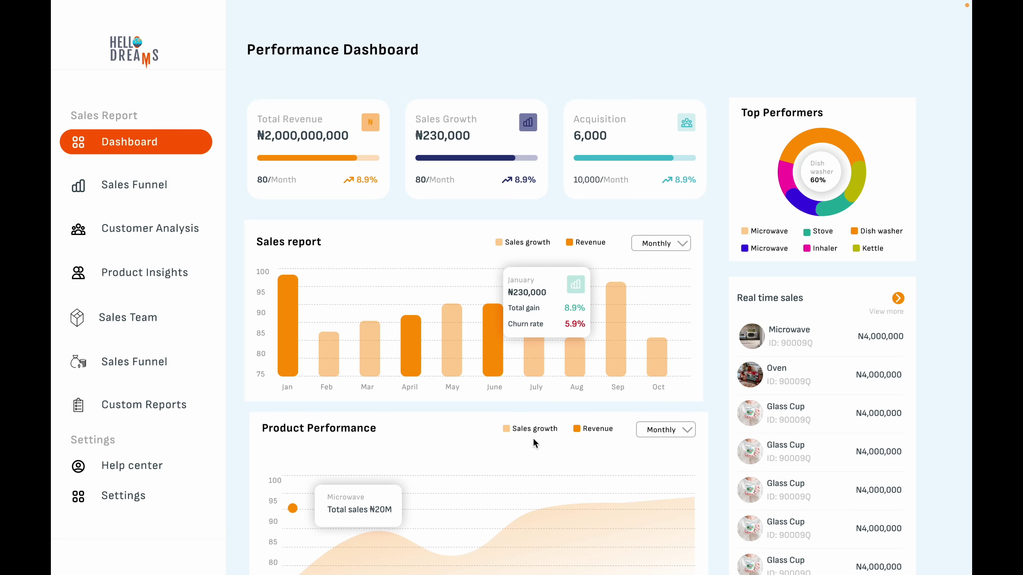
# Scroll over the day 4 Performance Dashboard reference on the Day 22 page
pyautogui.scroll(-2, 534, 441)
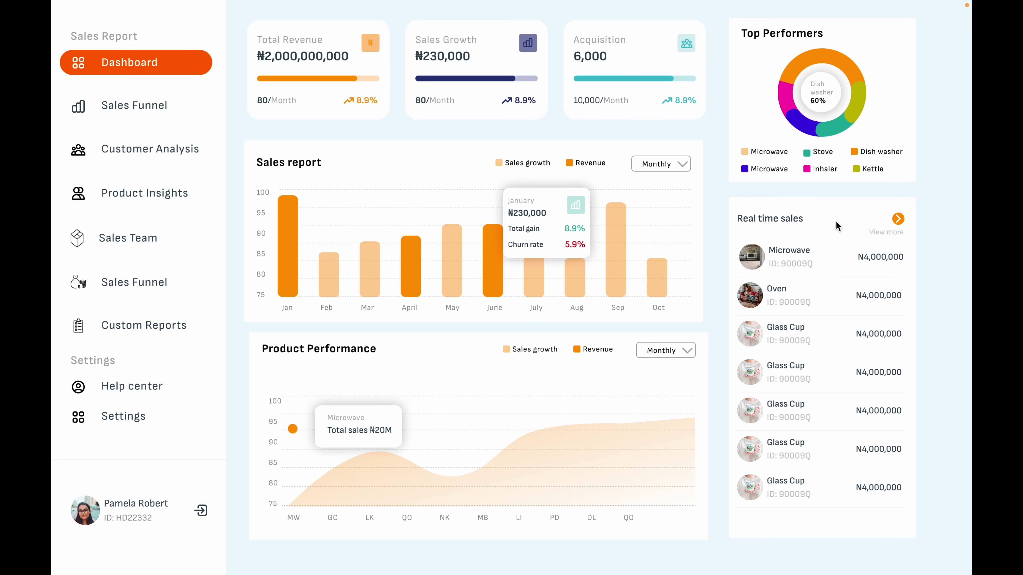
pyautogui.scroll(2, 836, 282)
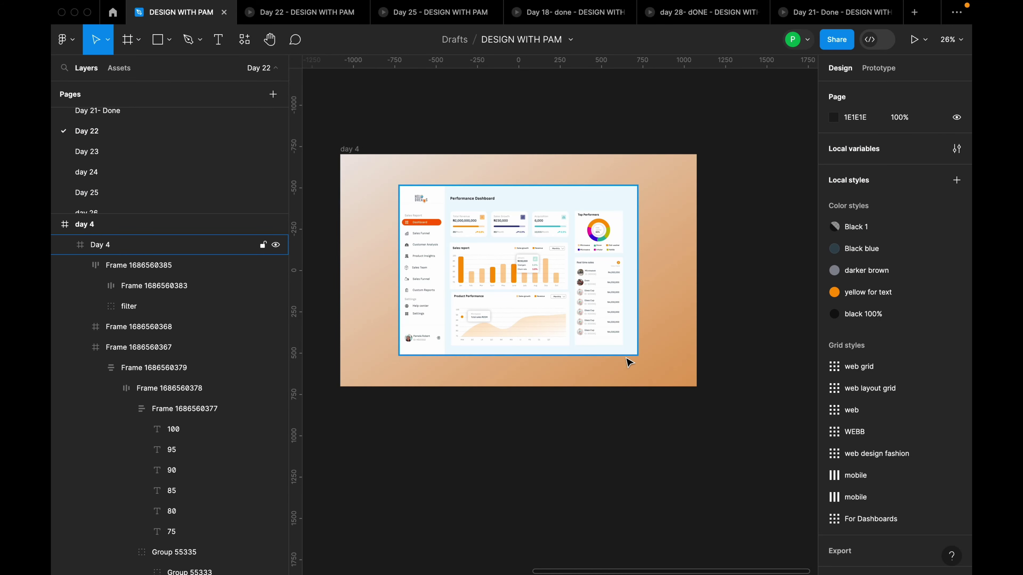
# Create a Desktop 1440×1024 frame and place it beside the day 4 reference
pyautogui.click(629, 362)
pyautogui.scroll(-3, 536, 412)
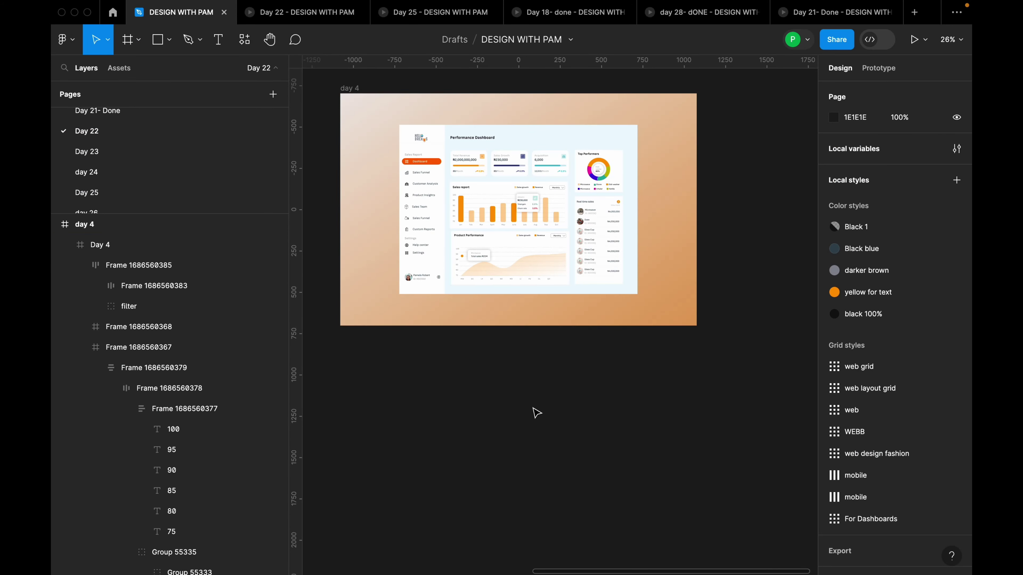
pyautogui.click(138, 42)
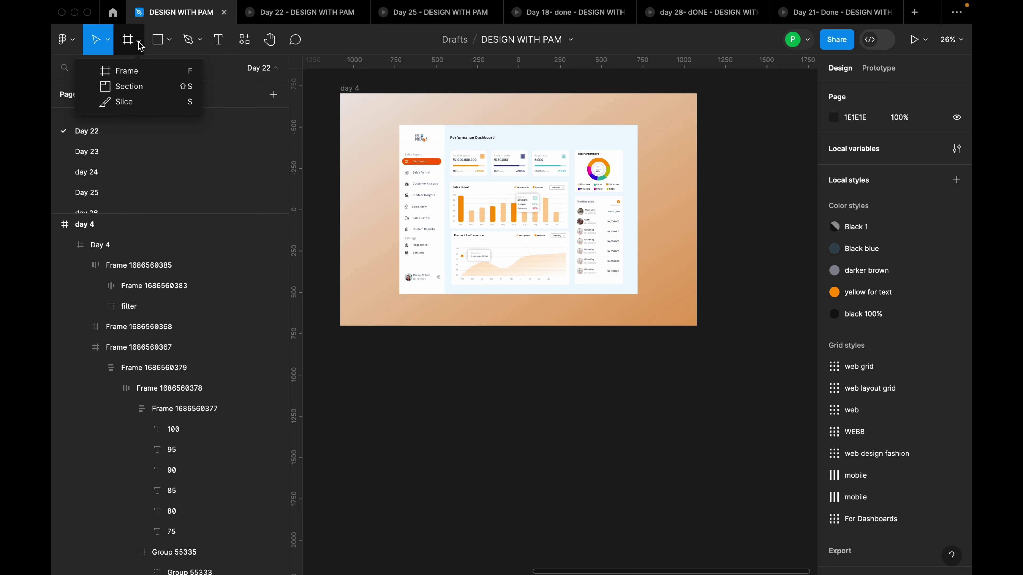
pyautogui.click(136, 77)
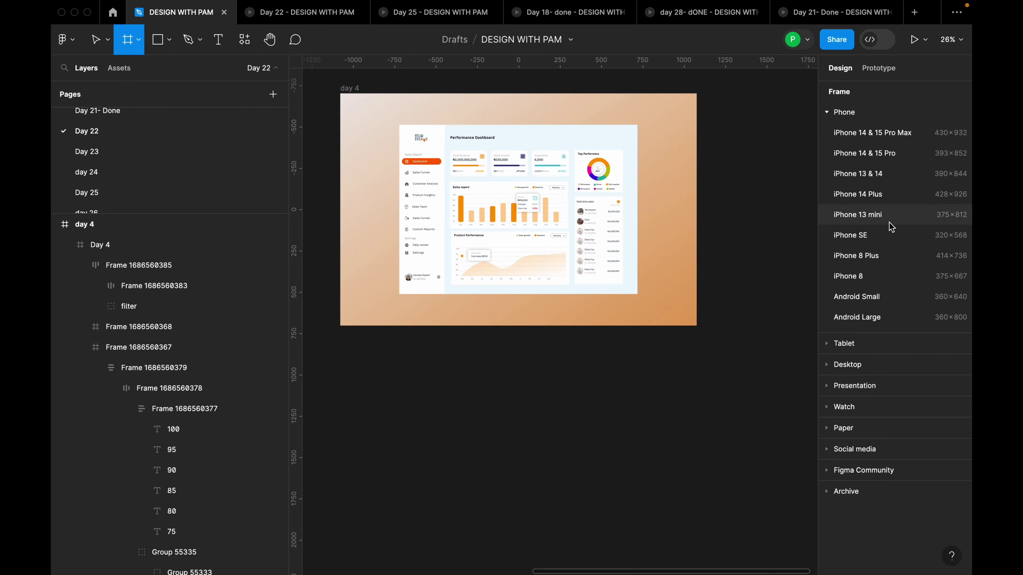
pyautogui.click(835, 110)
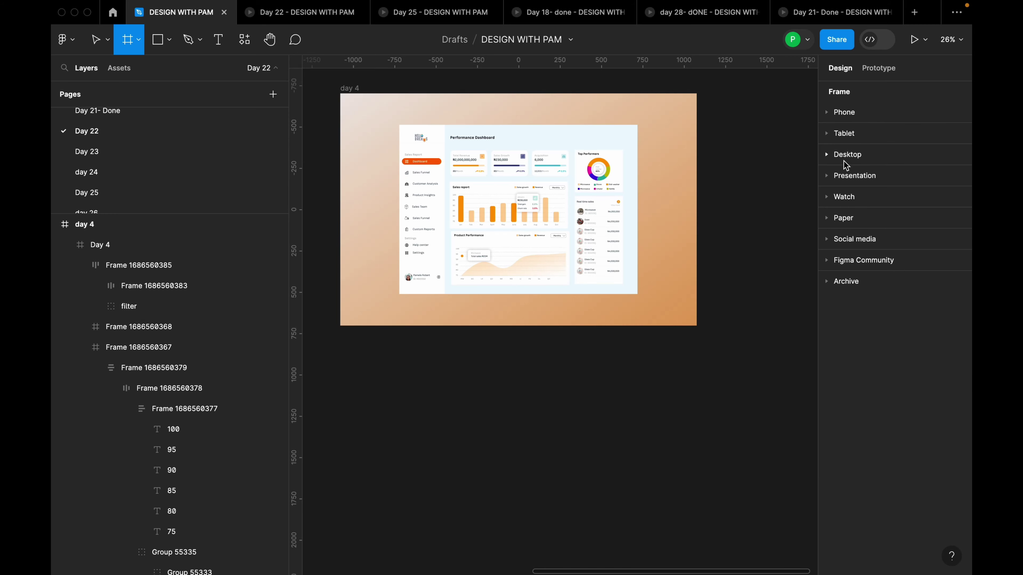
pyautogui.click(826, 155)
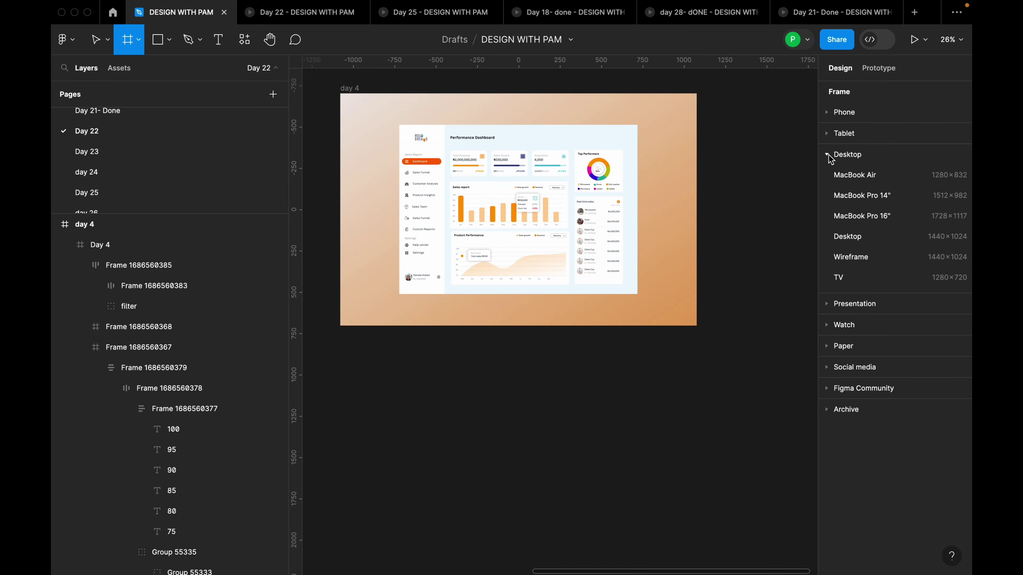
pyautogui.click(866, 236)
pyautogui.moveTo(732, 318); pyautogui.dragTo(729, 212)
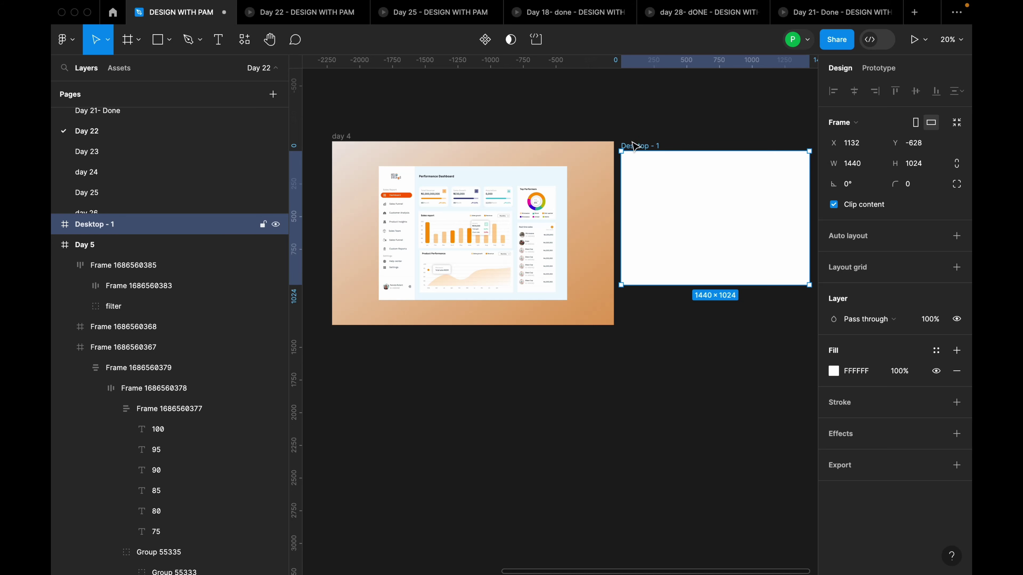
# Rename the new frame to 'Dasboard design'
pyautogui.doubleClick(640, 145)
pyautogui.write('Dasboard dewsign')
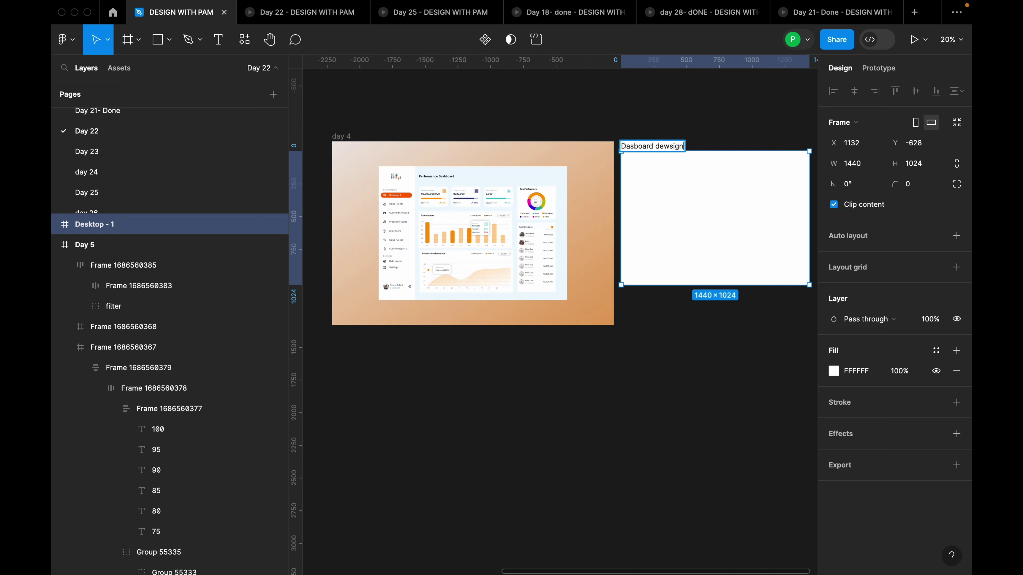
pyautogui.press('BackSpace')
pyautogui.press('BackSpace')
pyautogui.press('BackSpace')
pyautogui.press('Return')
pyautogui.scroll(-1, 691, 192)
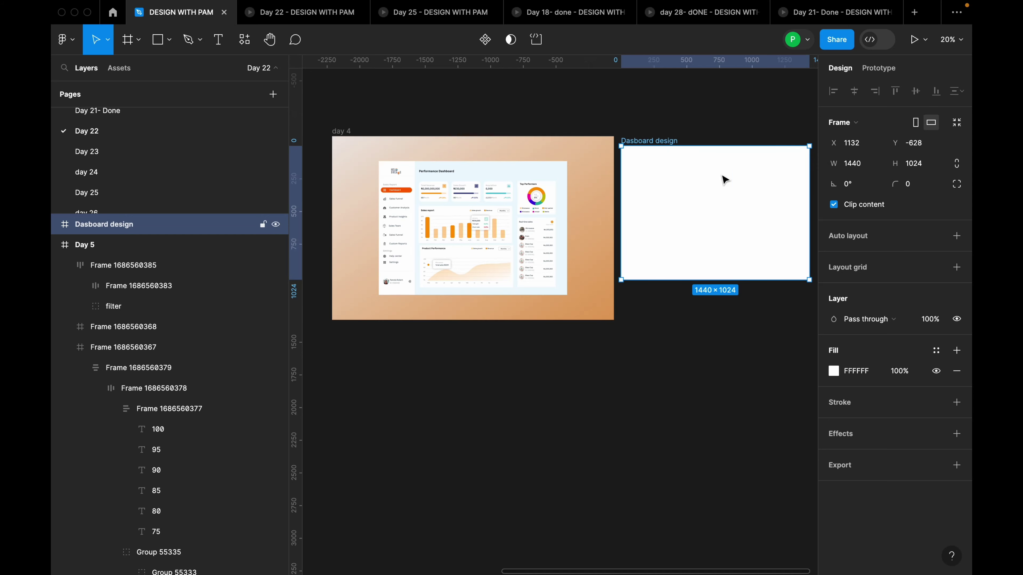
# Fill the frame with light blue F0F8FF and move it level with the reference
pyautogui.click(871, 374)
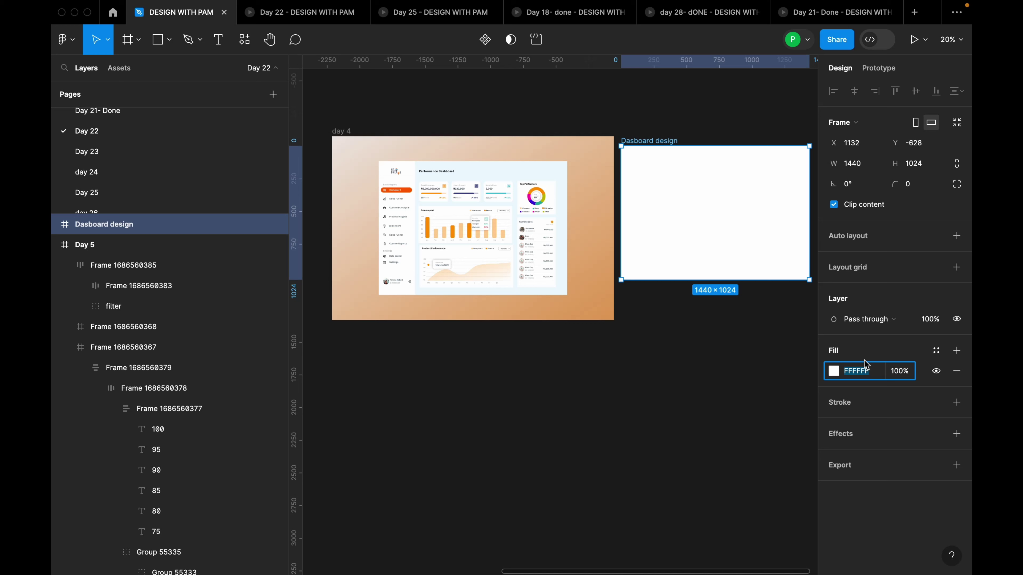
pyautogui.write('f0f8ff')
pyautogui.press('Return')
pyautogui.moveTo(731, 206); pyautogui.dragTo(732, 226)
pyautogui.scroll(5, 767, 226)
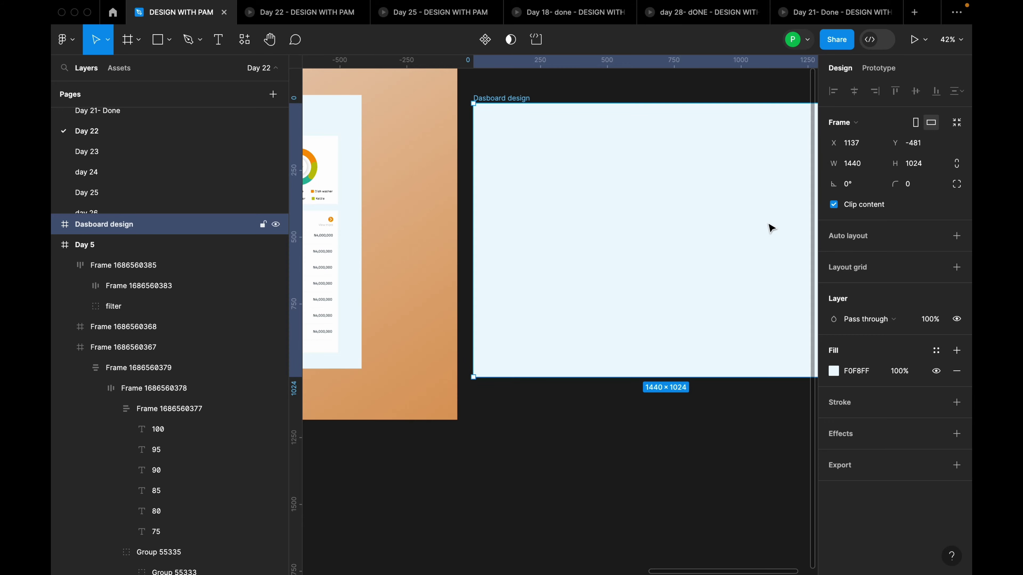
pyautogui.scroll(-1, 771, 229)
pyautogui.scroll(-2, 769, 231)
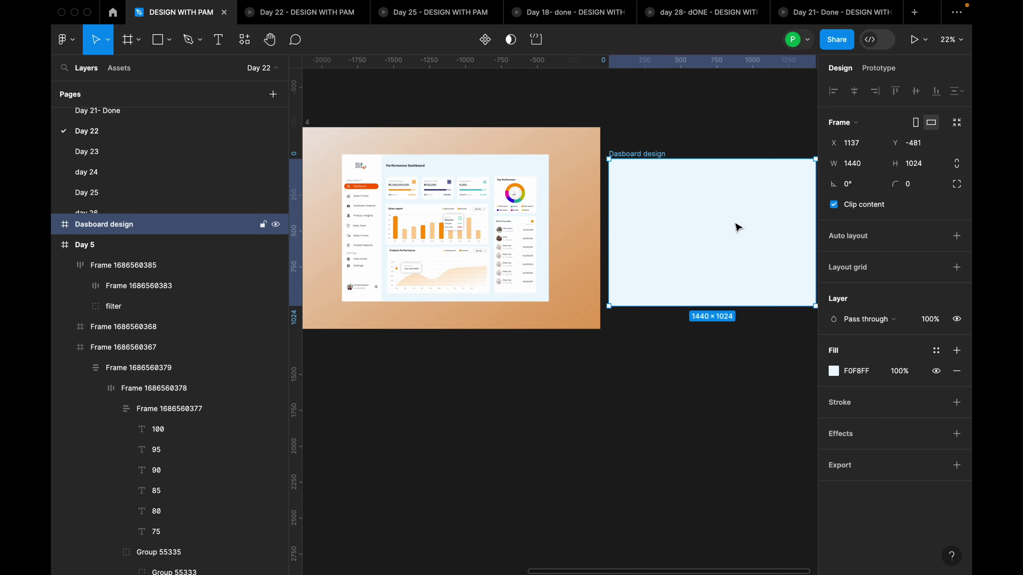
pyautogui.scroll(1, 365, 183)
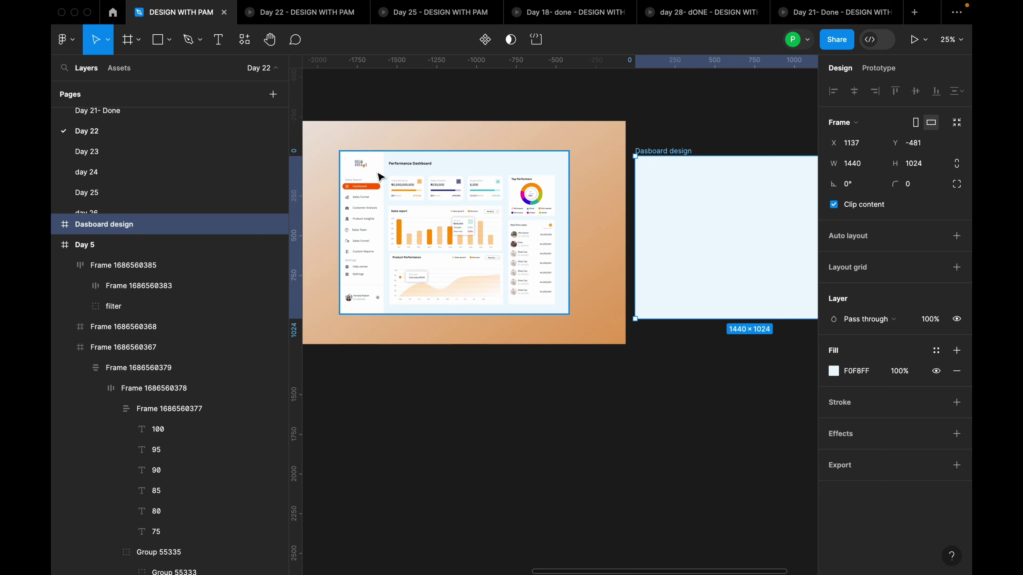
# Check the reference sidebar size, then draw a full-height sidebar frame at the dashboard's left edge
pyautogui.doubleClick(378, 176)
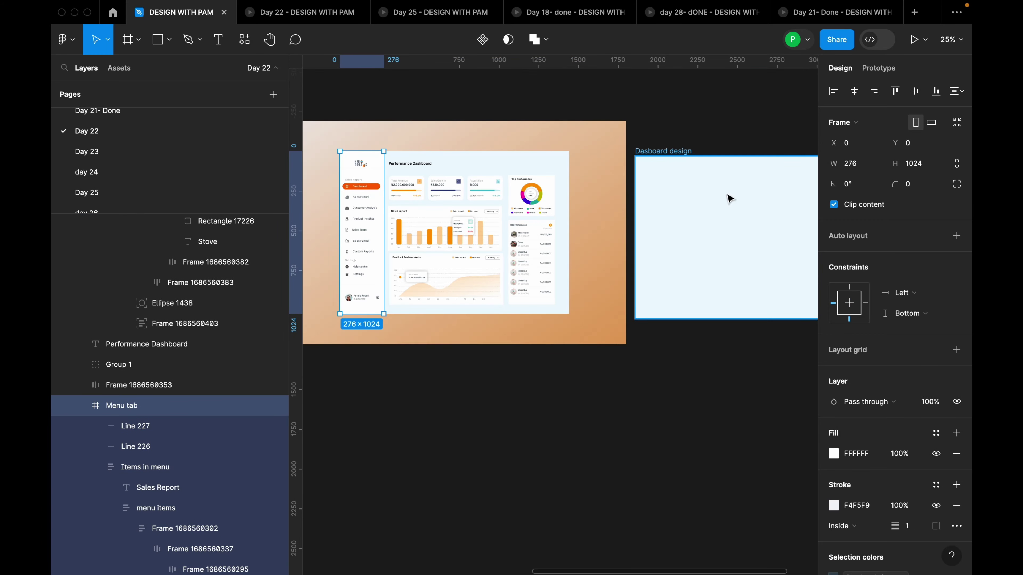
pyautogui.click(676, 152)
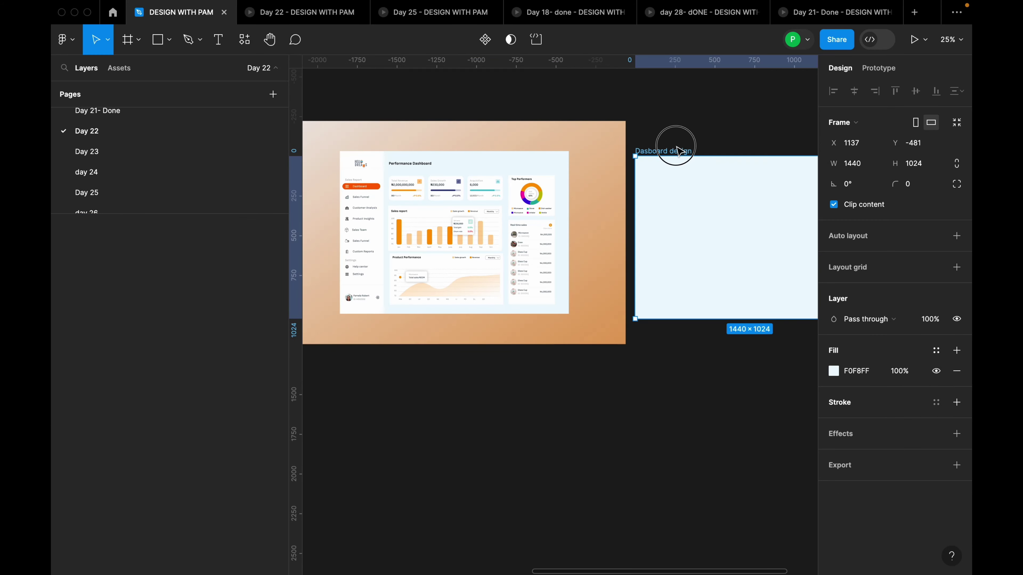
pyautogui.click(139, 47)
pyautogui.click(141, 71)
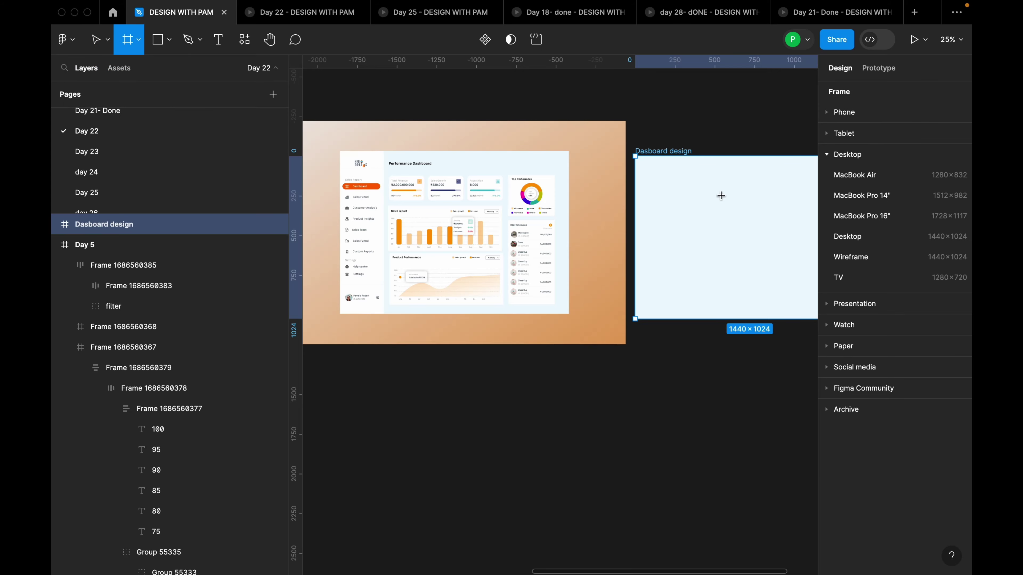
pyautogui.moveTo(635, 156); pyautogui.dragTo(688, 319)
pyautogui.scroll(-2, 601, 235)
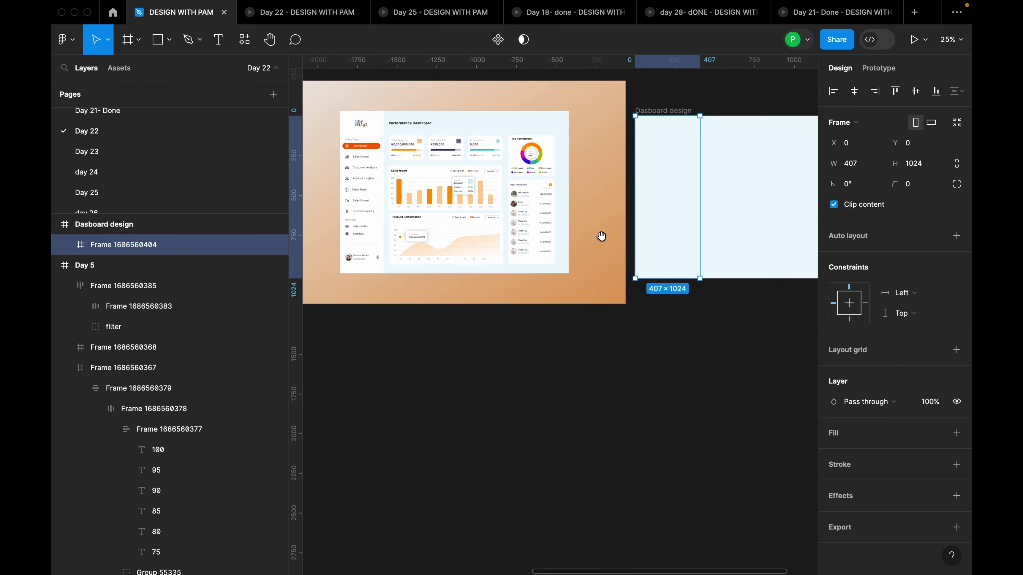
pyautogui.scroll(3, 613, 242)
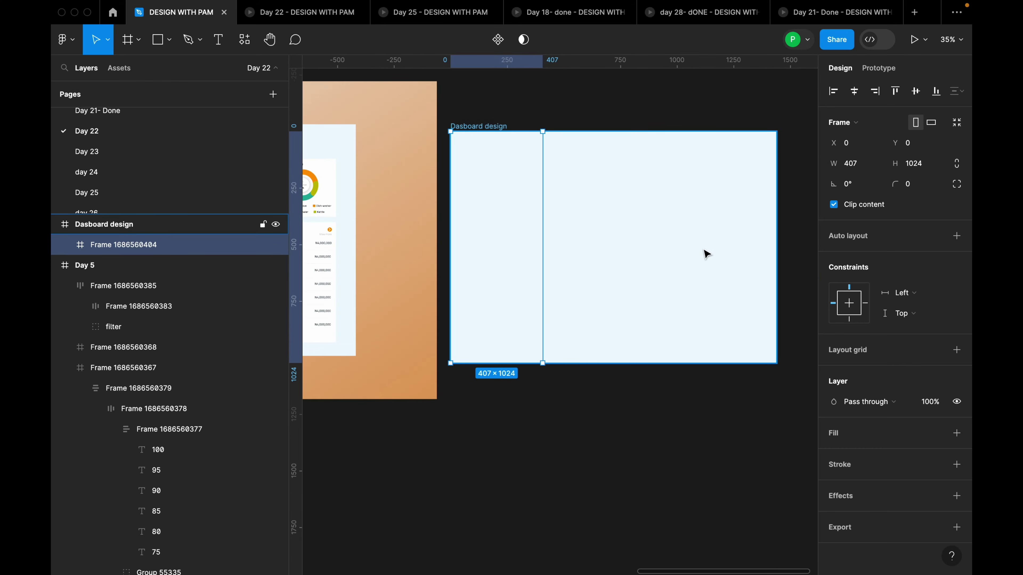
# Give the sidebar frame a white fill and set its width to 276
pyautogui.click(957, 433)
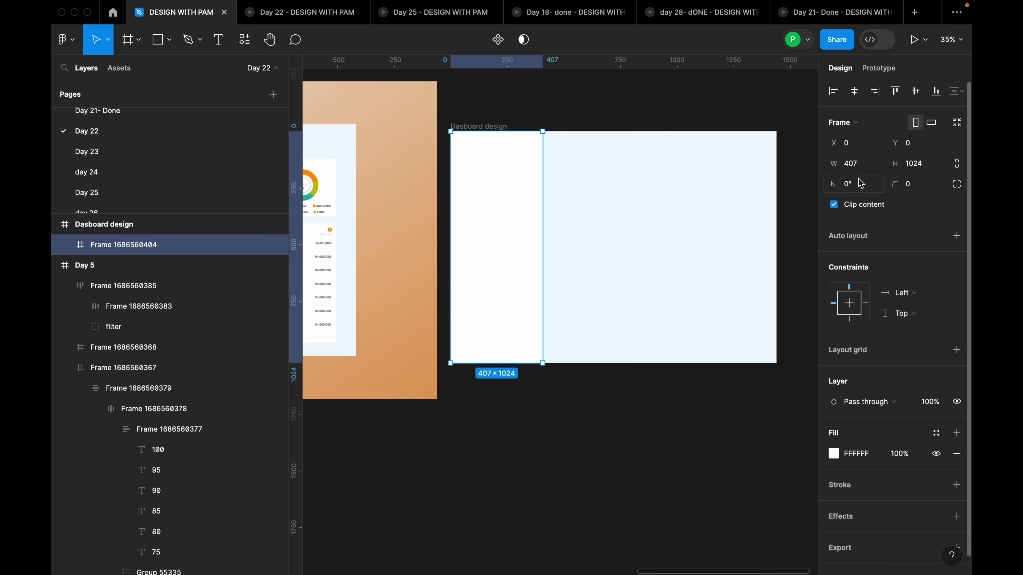
pyautogui.click(857, 167)
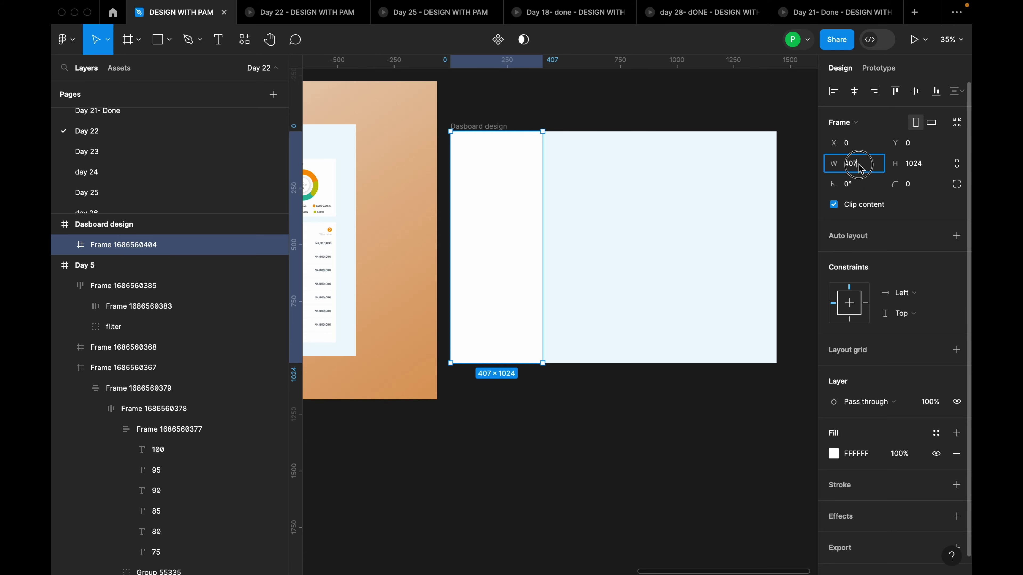
pyautogui.write('270')
pyautogui.press('Return')
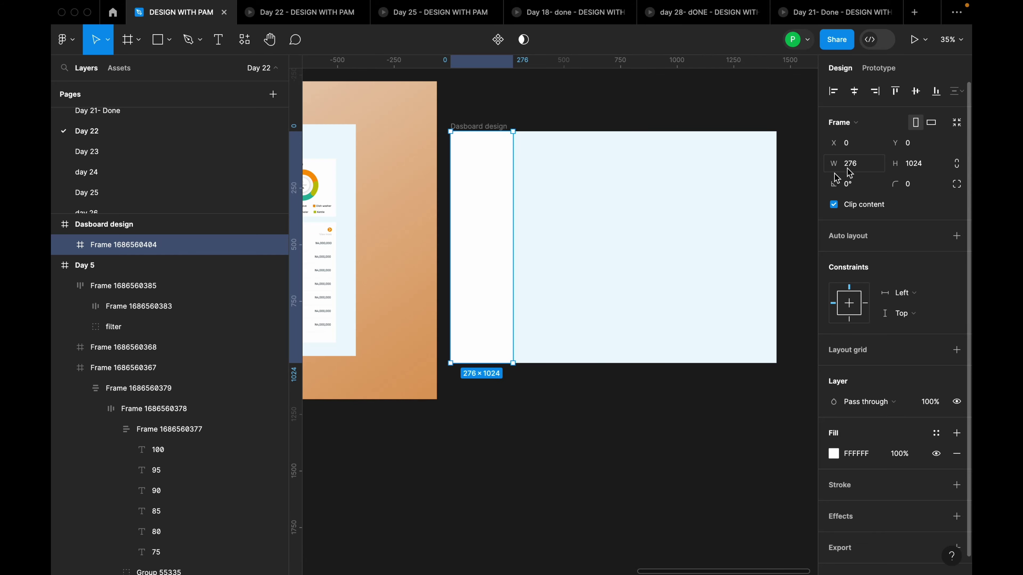
pyautogui.click(658, 207)
pyautogui.scroll(-5, 657, 207)
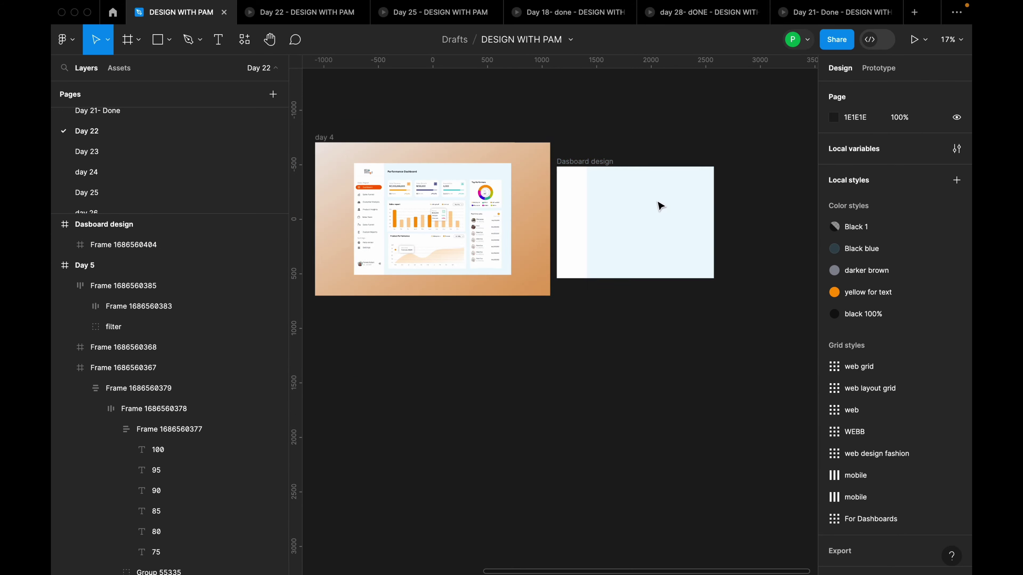
# Apply the 'For Dashboards' layout grid style to the Dasboard design frame
pyautogui.press('space')
pyautogui.moveTo(593, 209); pyautogui.dragTo(638, 204)
pyautogui.scroll(3, 634, 190)
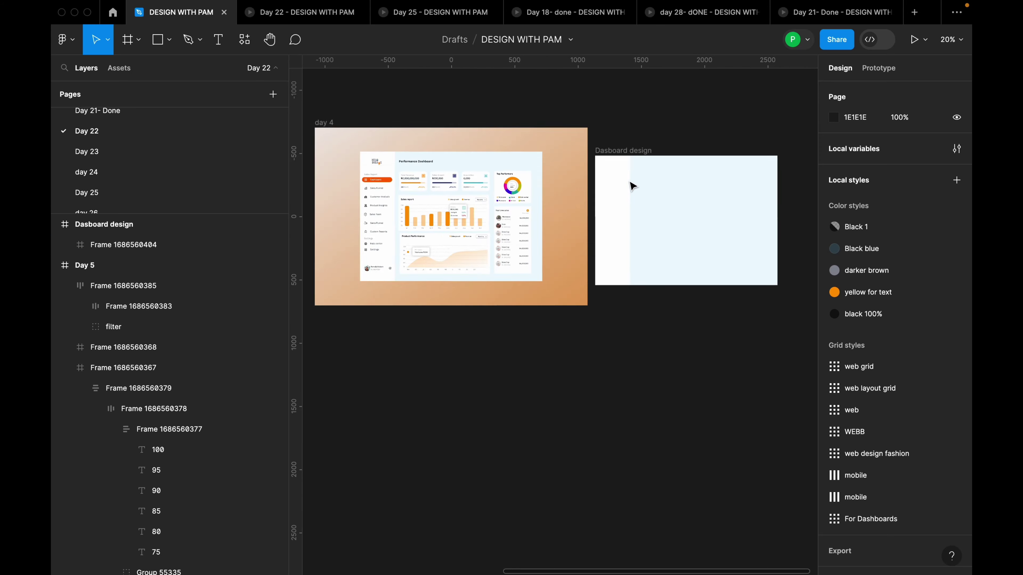
pyautogui.click(640, 148)
pyautogui.scroll(3, 660, 151)
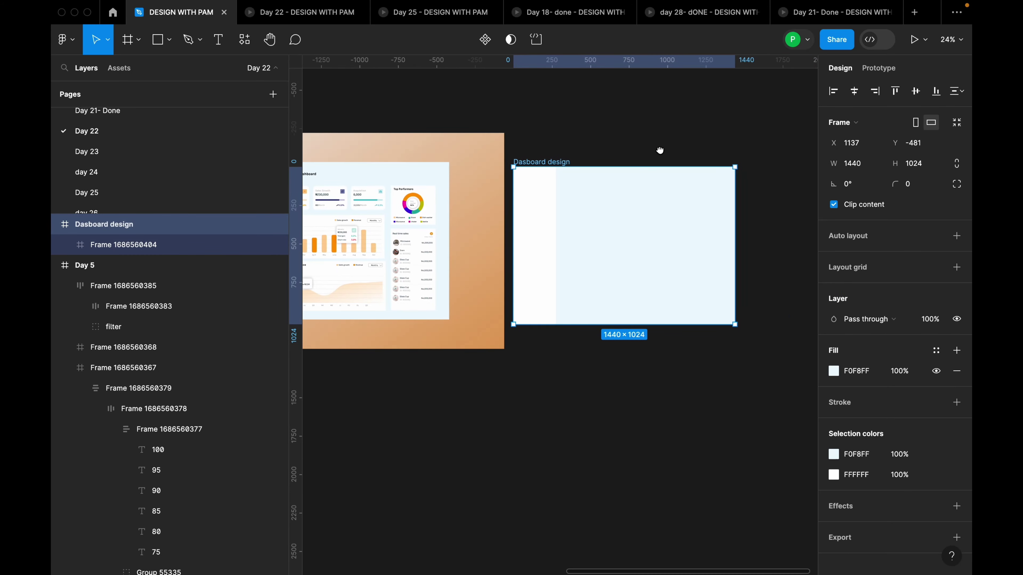
pyautogui.scroll(2, 657, 227)
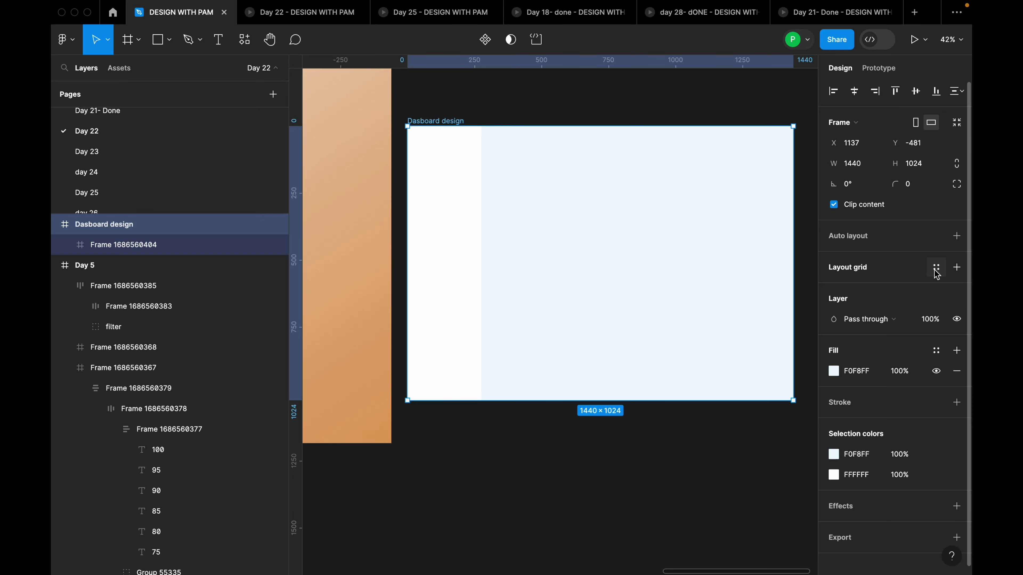
pyautogui.click(935, 268)
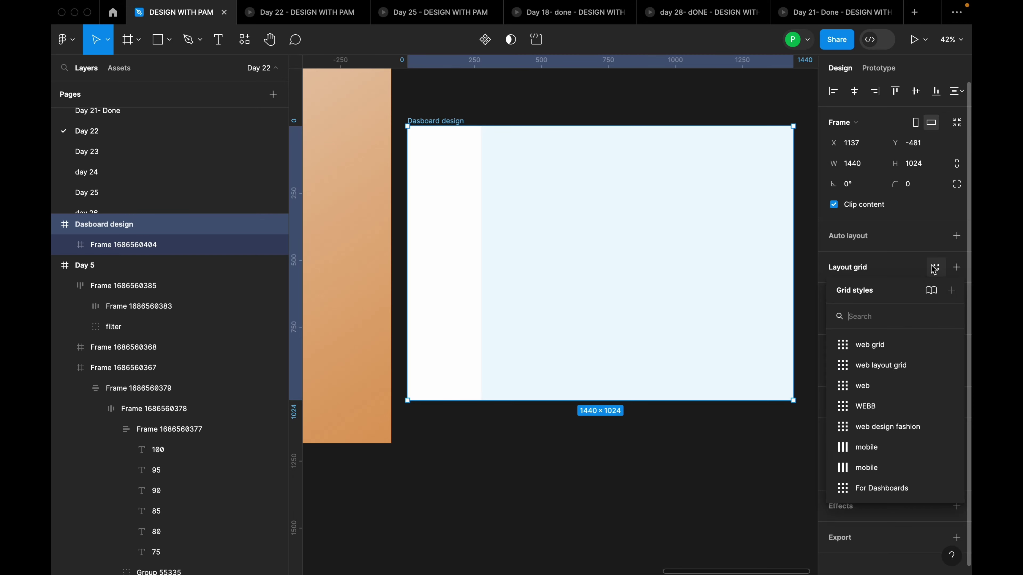
pyautogui.click(906, 489)
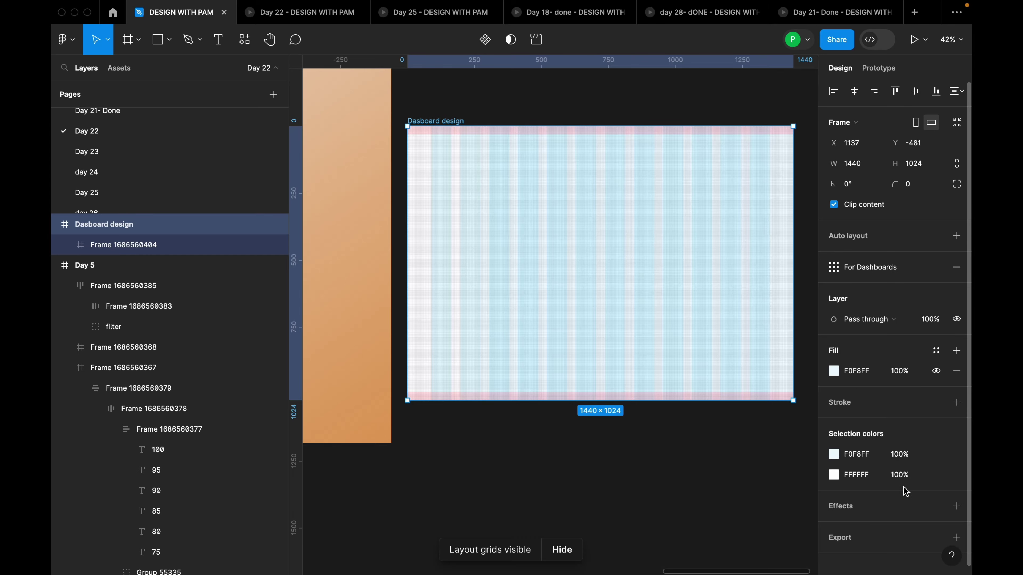
# Select the white sidebar frame with both dashboards in view
pyautogui.click(667, 237)
pyautogui.scroll(-3, 690, 231)
pyautogui.click(511, 210)
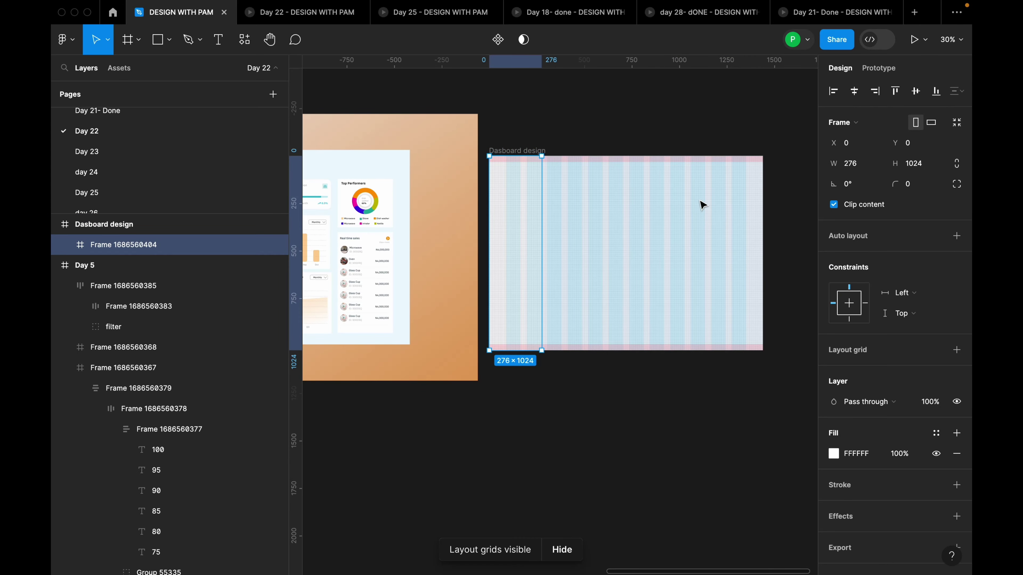
pyautogui.scroll(-3, 703, 206)
pyautogui.moveTo(477, 158); pyautogui.dragTo(535, 133)
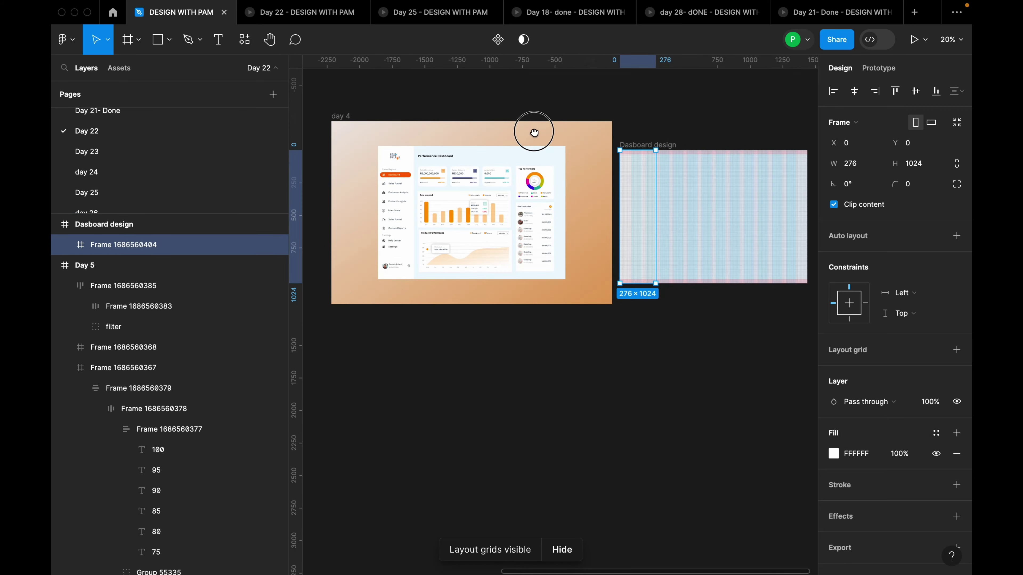
# Add a 1-weight inside stroke in light grey F4F5F9 to the sidebar frame
pyautogui.scroll(1, 645, 183)
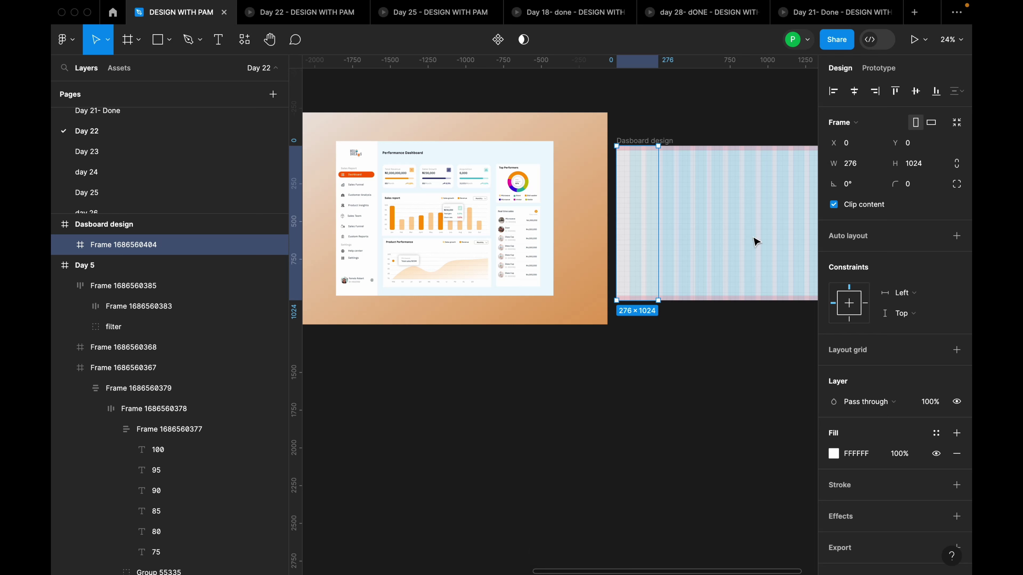
pyautogui.scroll(-1, 927, 469)
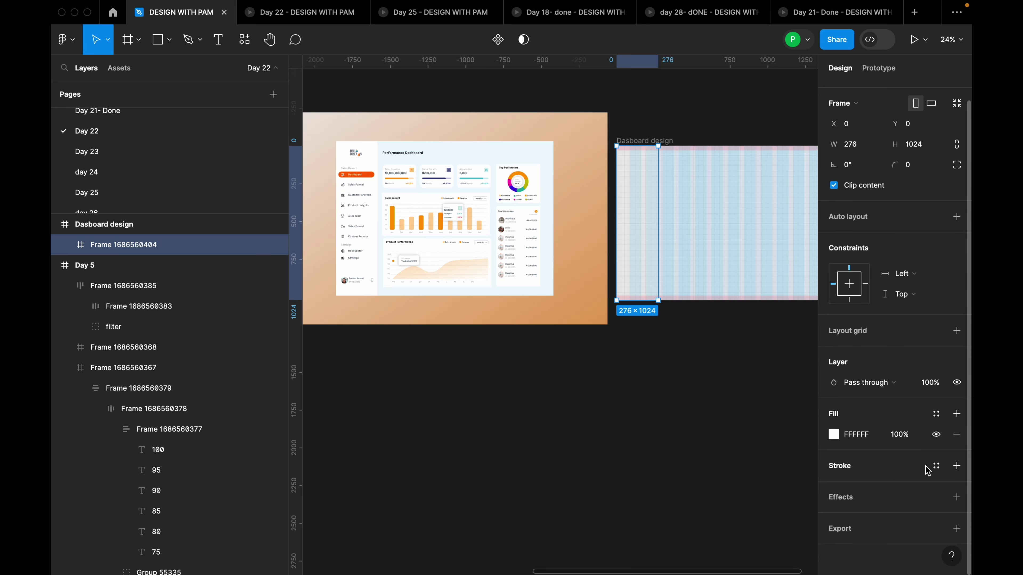
pyautogui.click(958, 466)
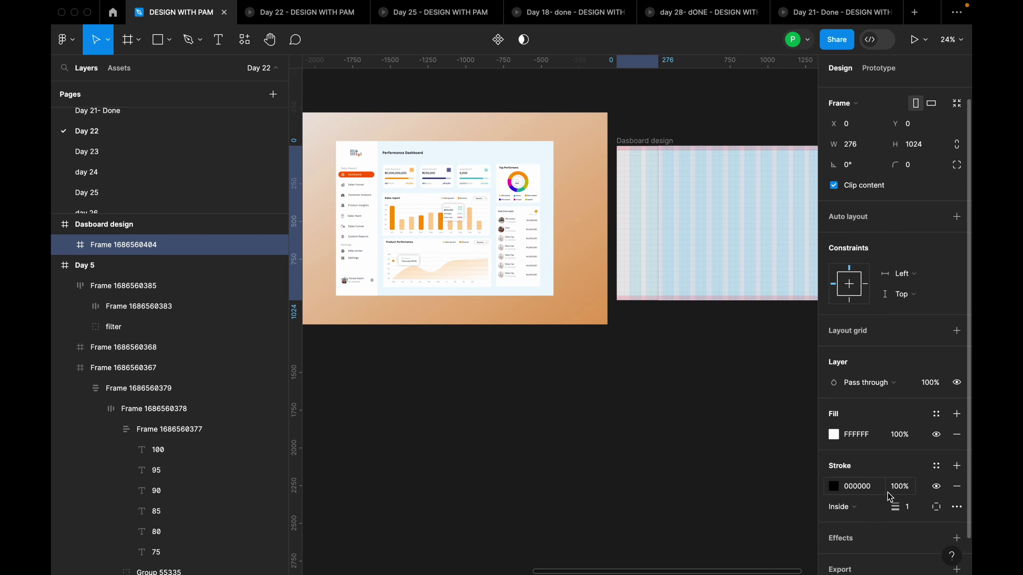
pyautogui.scroll(-2, 866, 499)
pyautogui.click(872, 449)
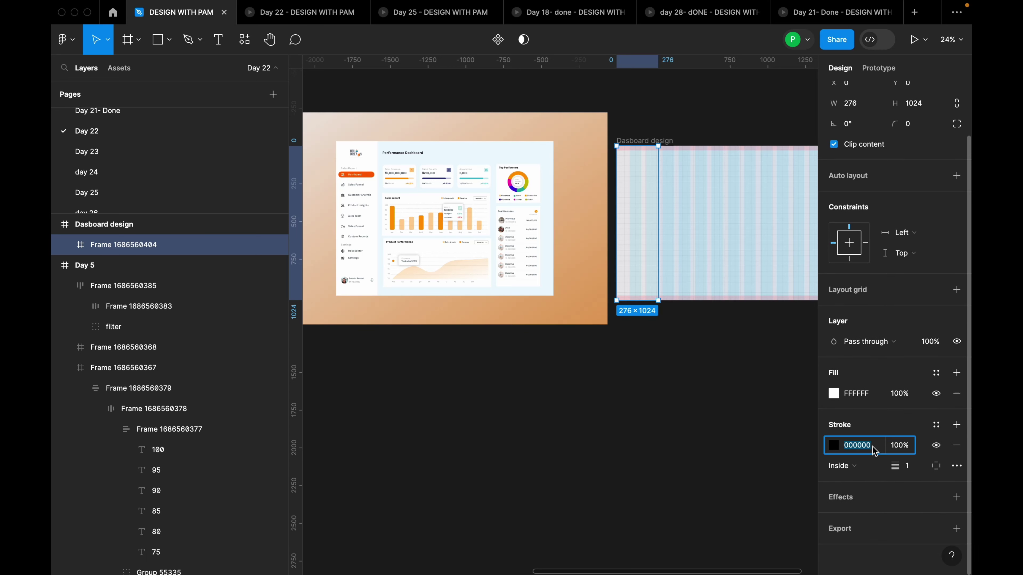
pyautogui.write('f')
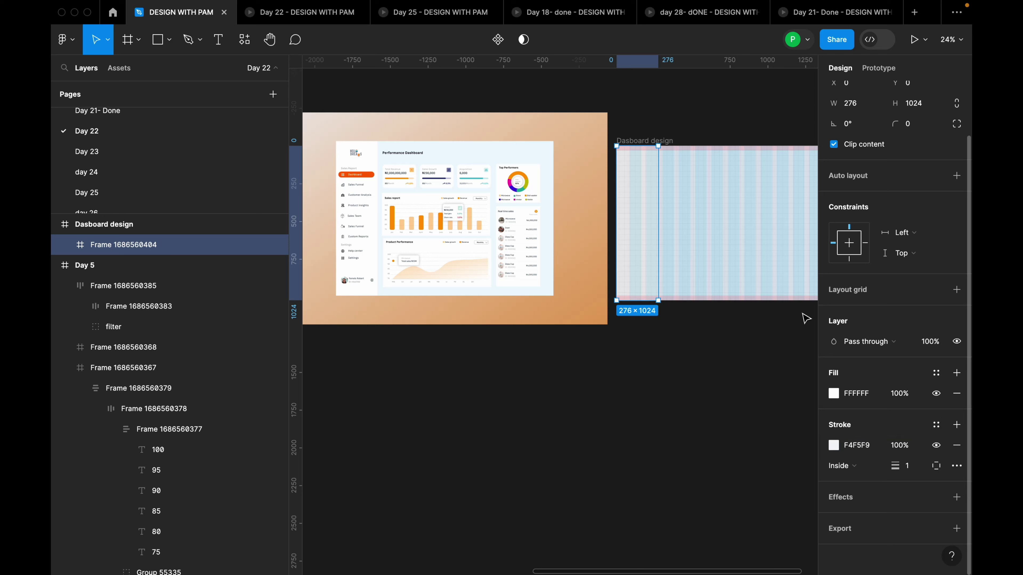
pyautogui.click(769, 221)
pyautogui.scroll(5, 591, 226)
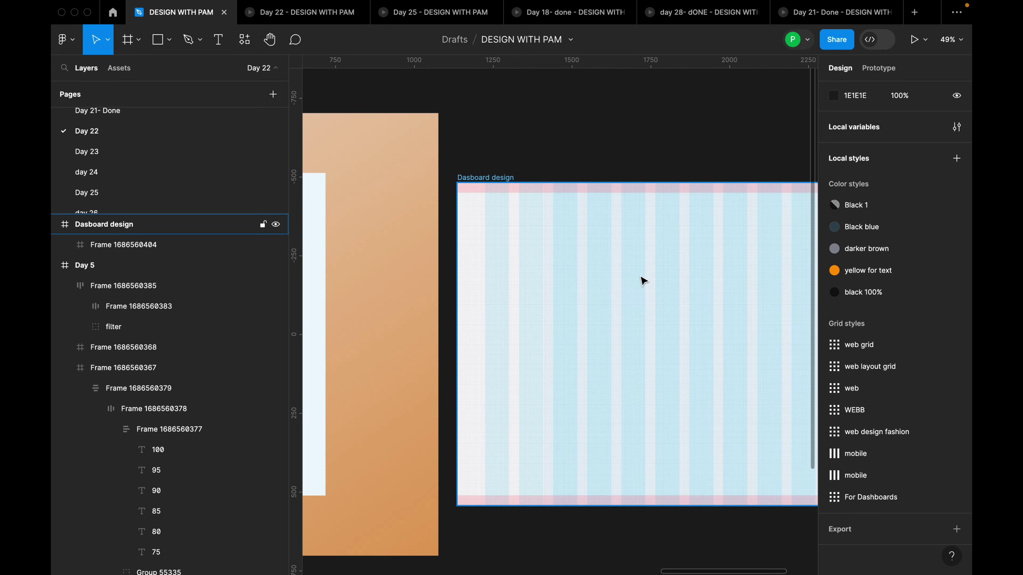
# Select the Dasboard design frame and hide its layout grids
pyautogui.scroll(5, 585, 293)
pyautogui.click(388, 315)
pyautogui.scroll(-5, 512, 183)
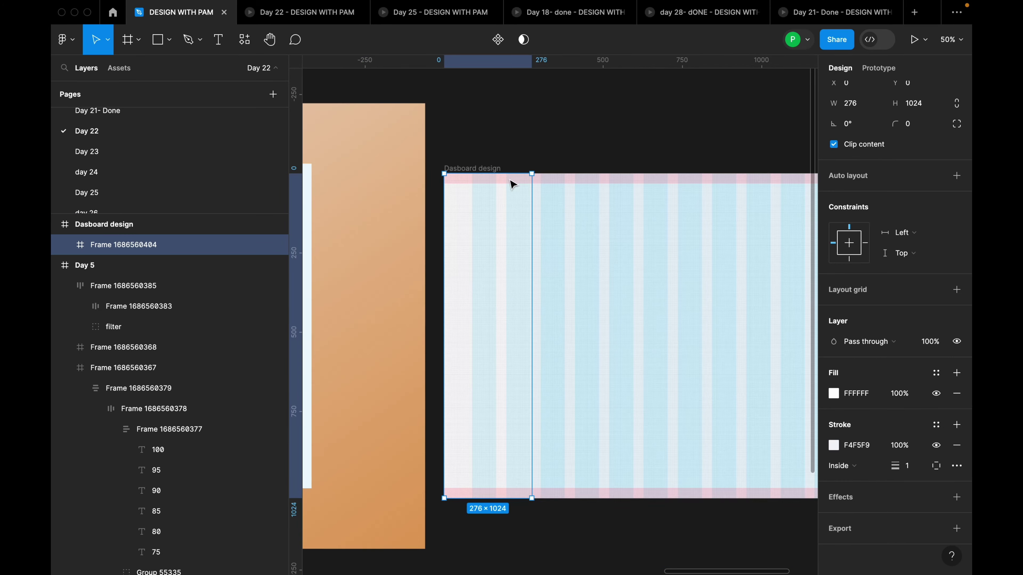
pyautogui.click(488, 169)
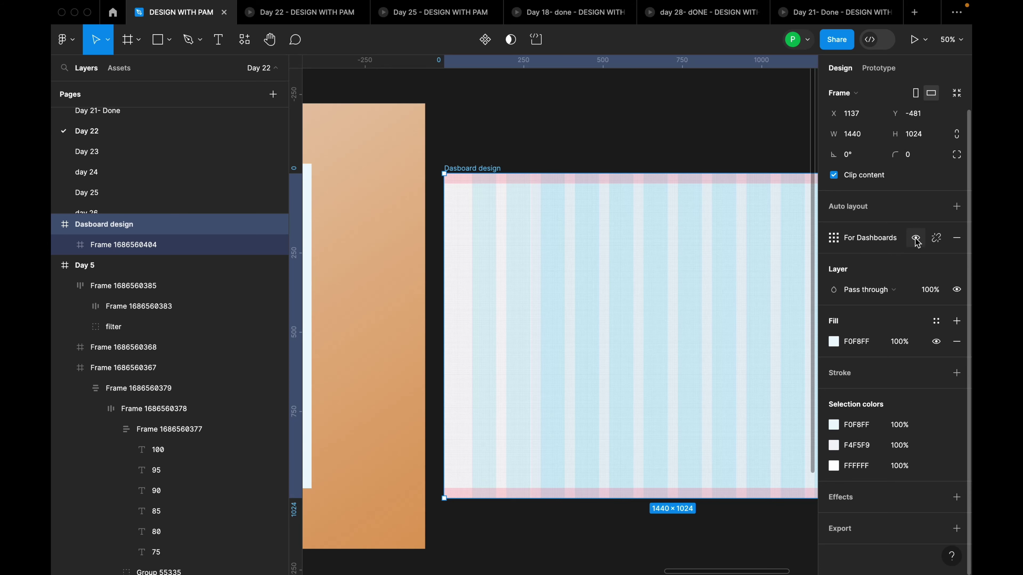
pyautogui.hotkey('shift', 'g')
pyautogui.scroll(2, 492, 269)
pyautogui.scroll(4, 492, 269)
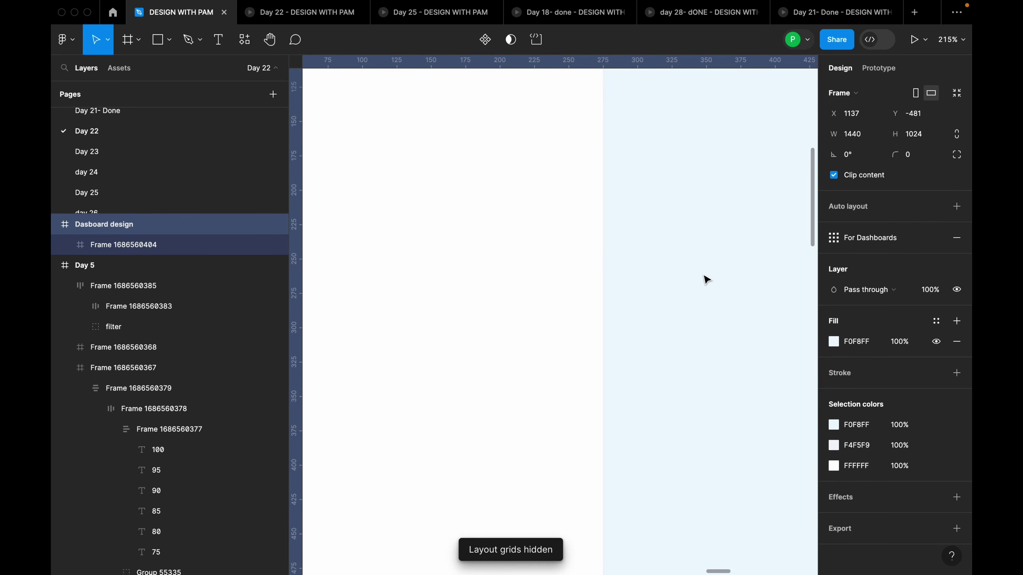
pyautogui.scroll(4, 638, 202)
pyautogui.scroll(6, 596, 229)
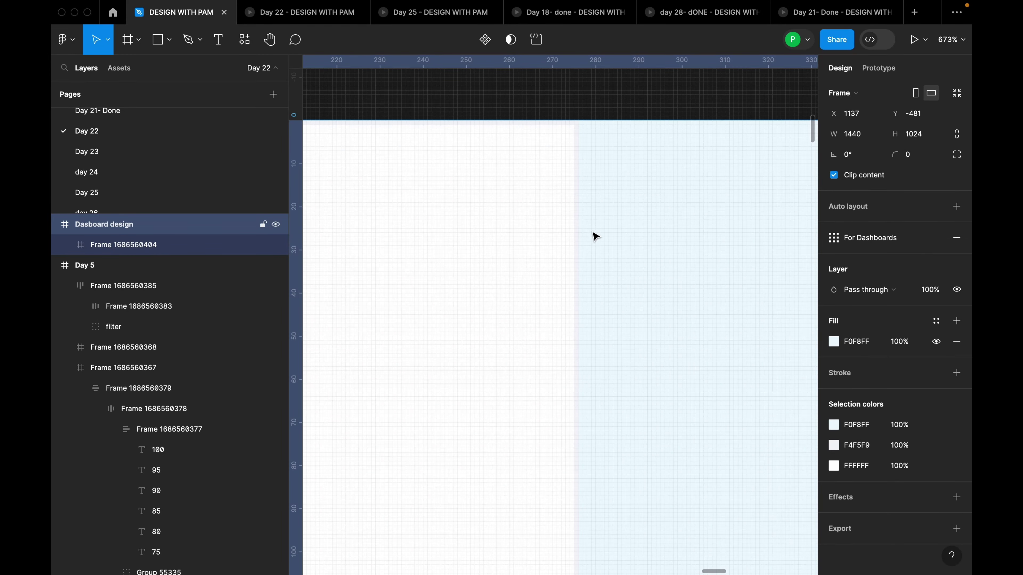
pyautogui.scroll(-15, 605, 229)
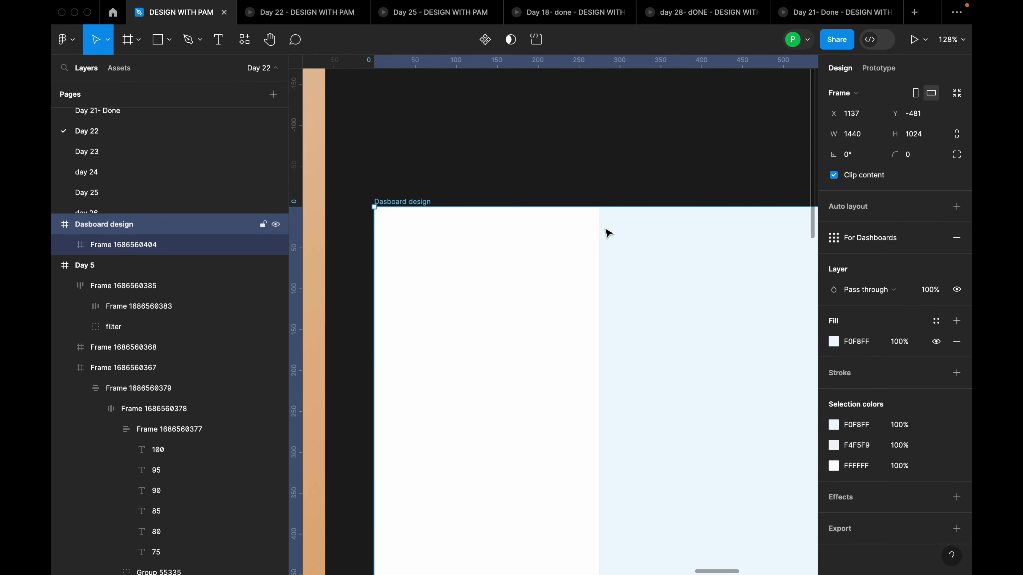
# Move the Dasboard design frame up so its top aligns with day 4
pyautogui.click(593, 212)
pyautogui.scroll(-2, 592, 185)
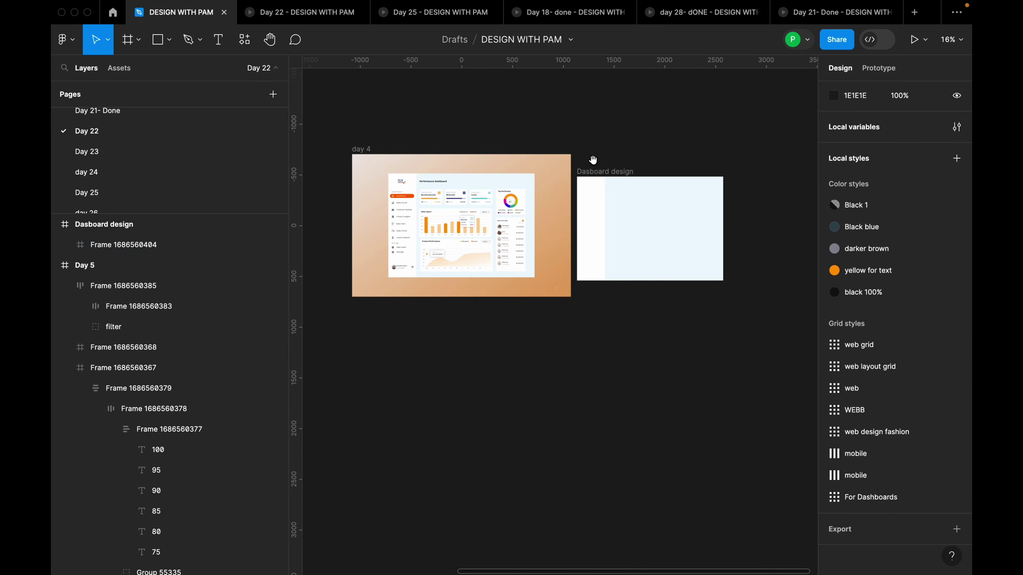
pyautogui.click(604, 172)
pyautogui.moveTo(647, 202); pyautogui.dragTo(649, 185)
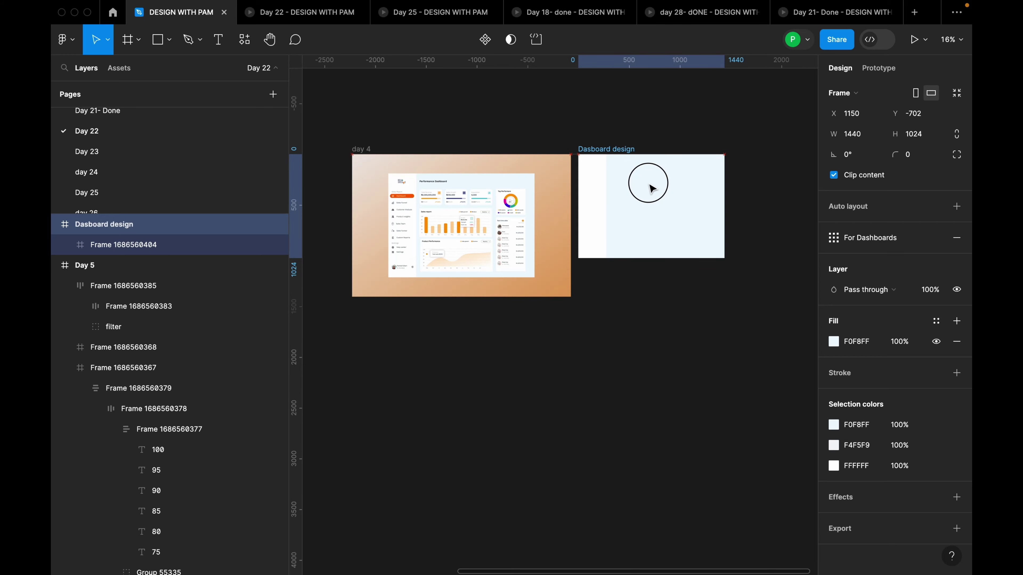
pyautogui.click(622, 318)
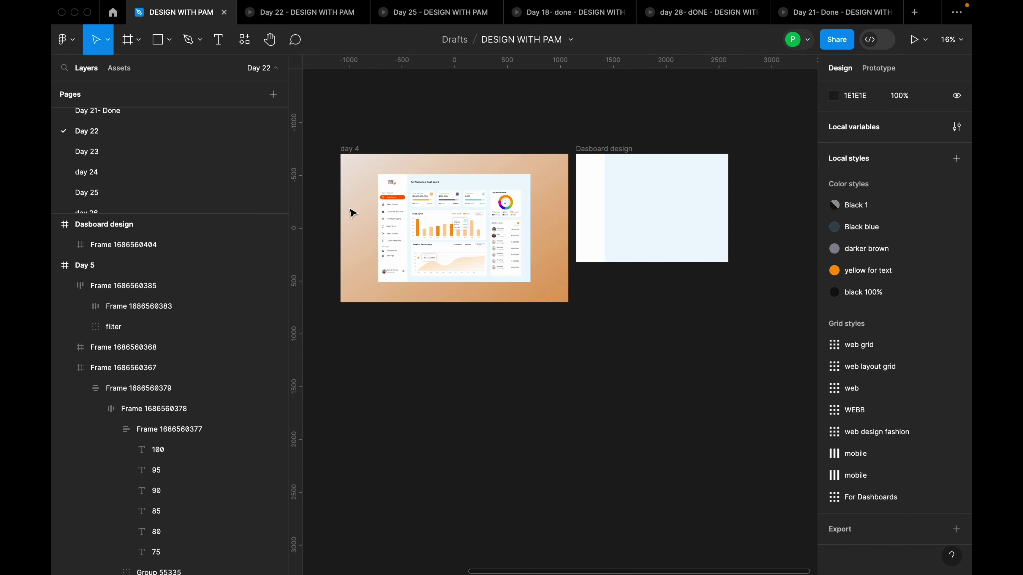
pyautogui.scroll(5, 358, 205)
# Select the whole HELLO DREAMS logo group in the day 4 mockup
pyautogui.click(436, 160)
pyautogui.click(436, 160)
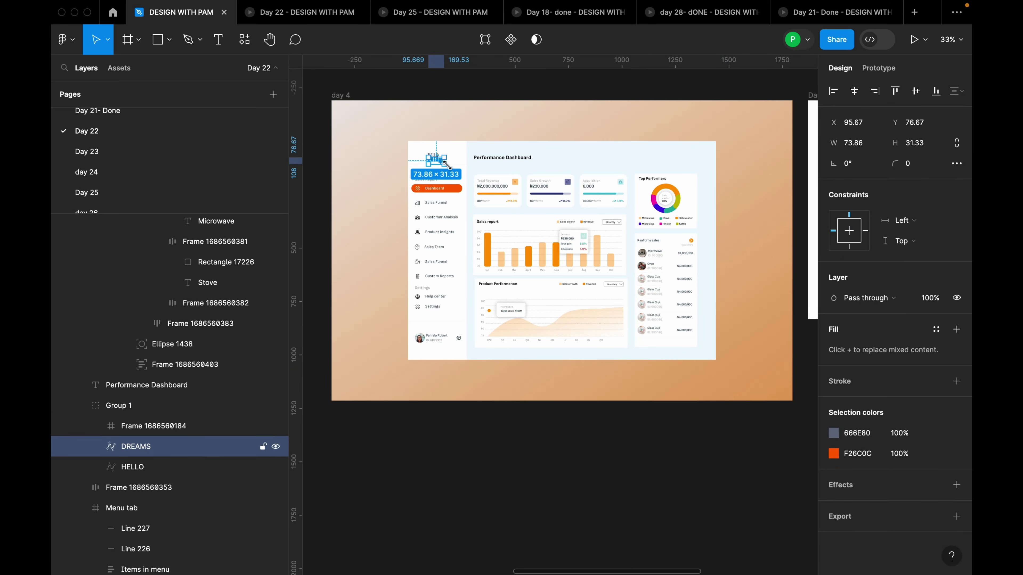
pyautogui.click(459, 169)
pyautogui.click(440, 160)
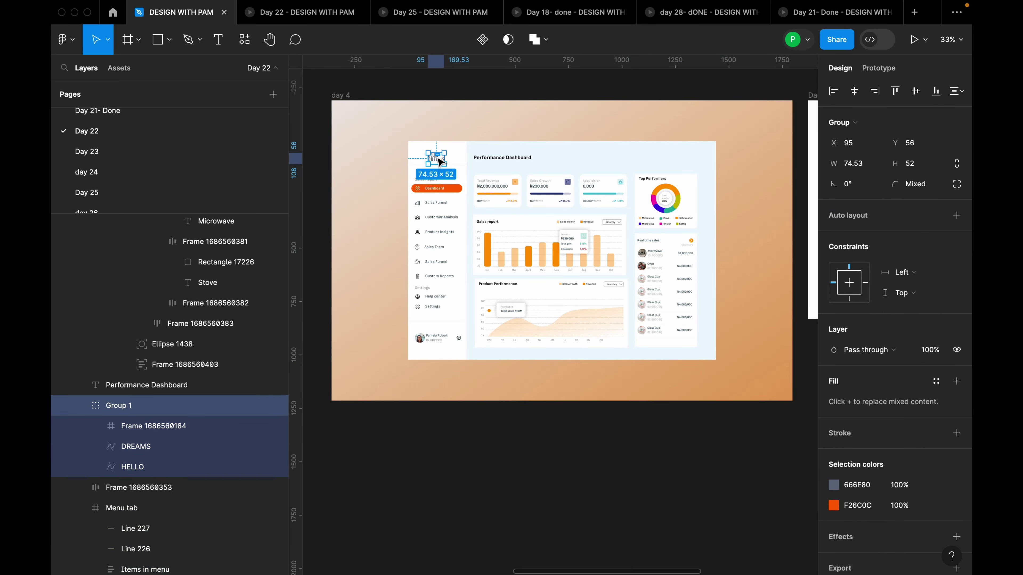
# Paste the HELLO DREAMS logo into the Dasboard design frame's sidebar
pyautogui.scroll(-4, 440, 160)
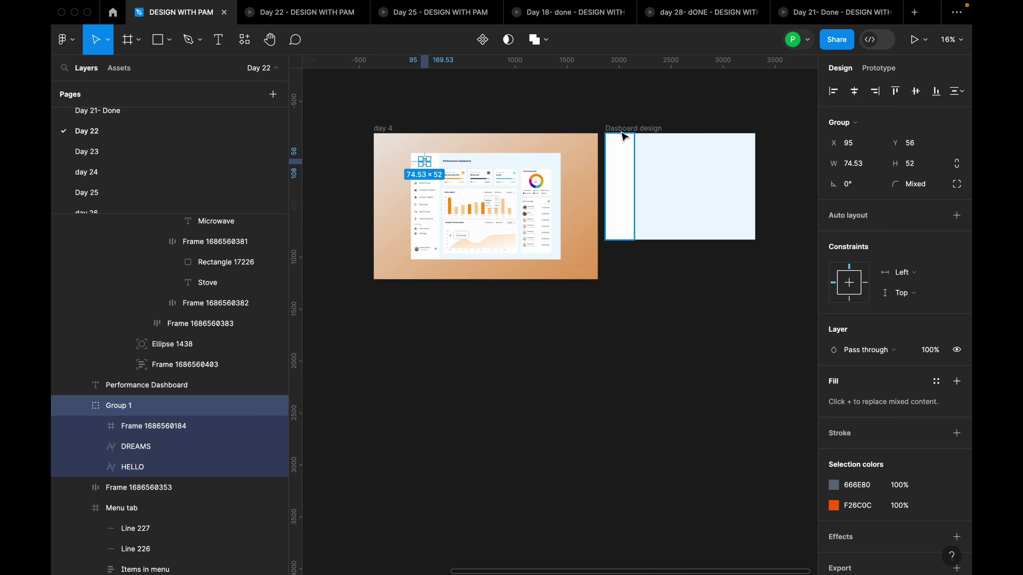
pyautogui.click(640, 131)
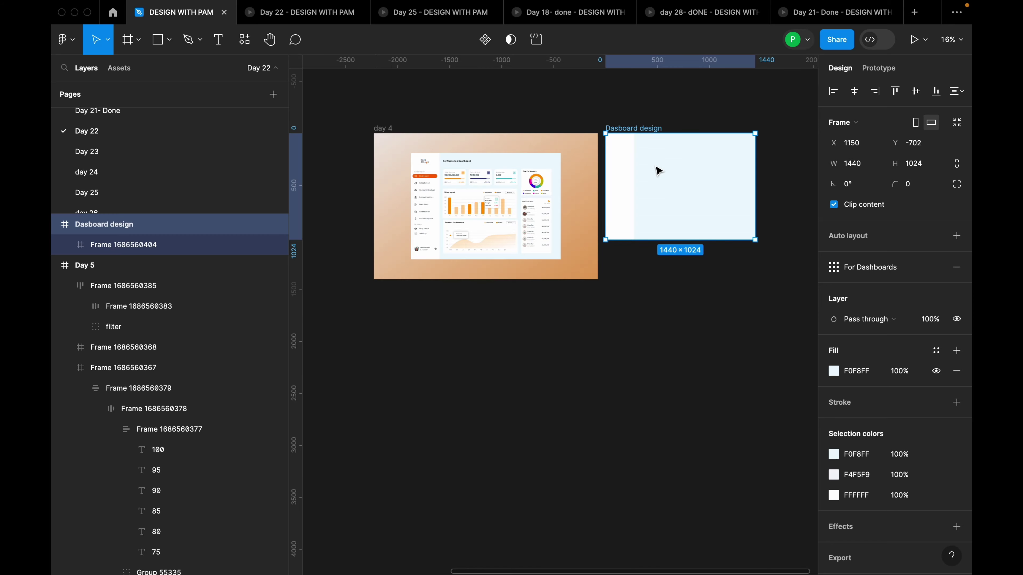
pyautogui.hotkey('ctrl', 'v')
pyautogui.scroll(5, 646, 145)
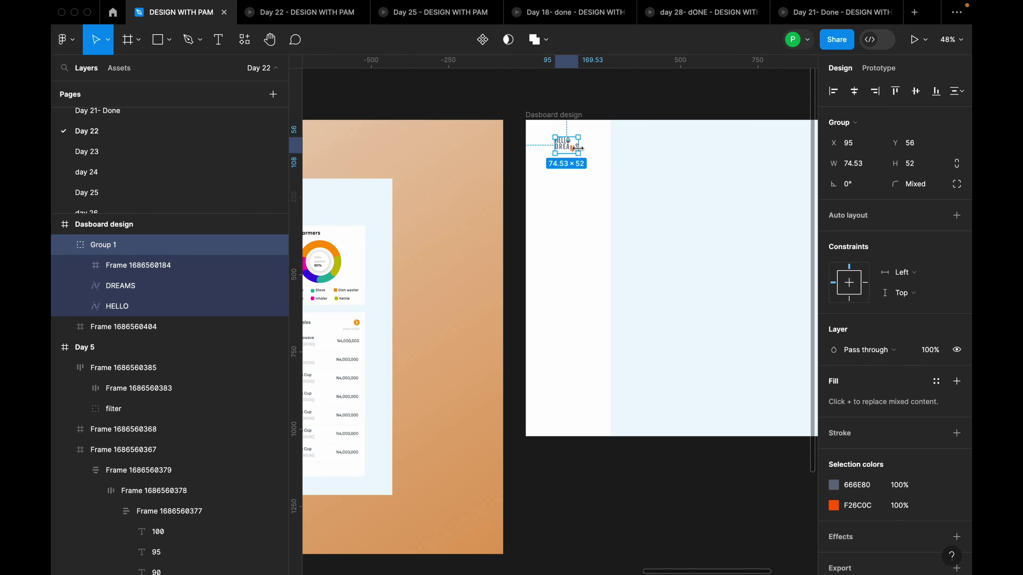
pyautogui.scroll(-3, 675, 161)
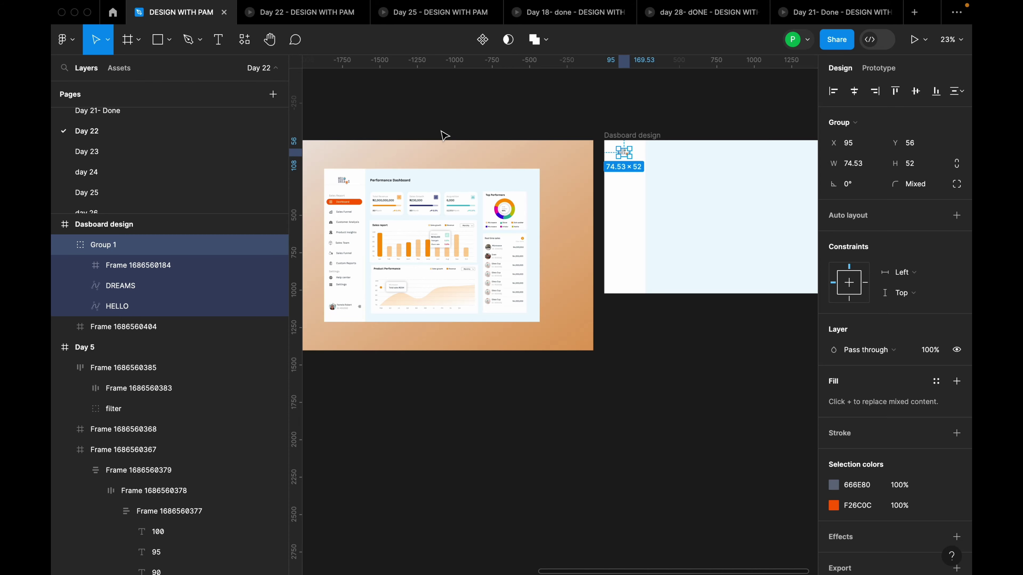
pyautogui.moveTo(424, 119); pyautogui.dragTo(447, 112)
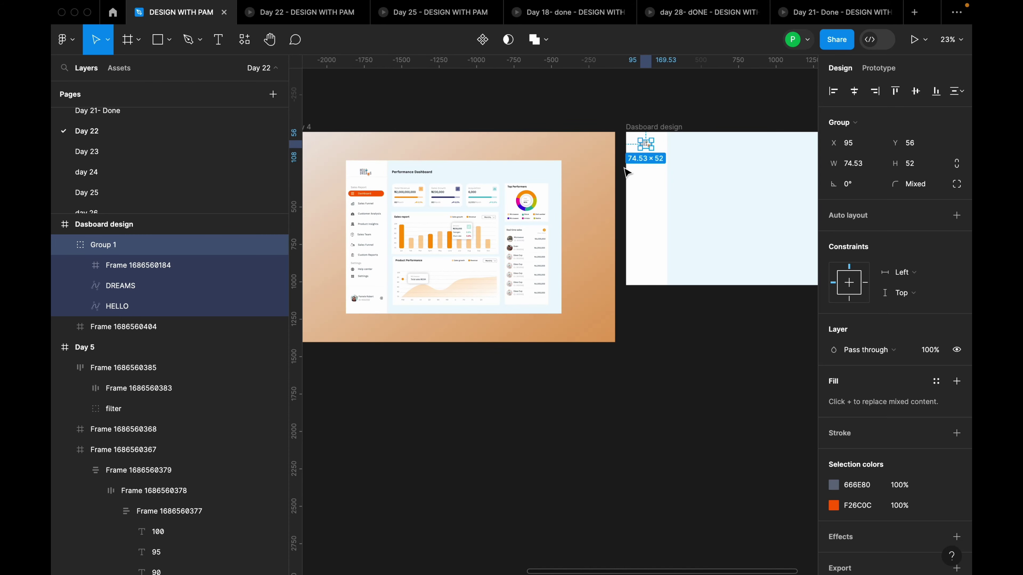
pyautogui.click(650, 182)
pyautogui.click(647, 145)
# Reselect the Dasboard design frame and dismiss the main menu unused
pyautogui.click(683, 174)
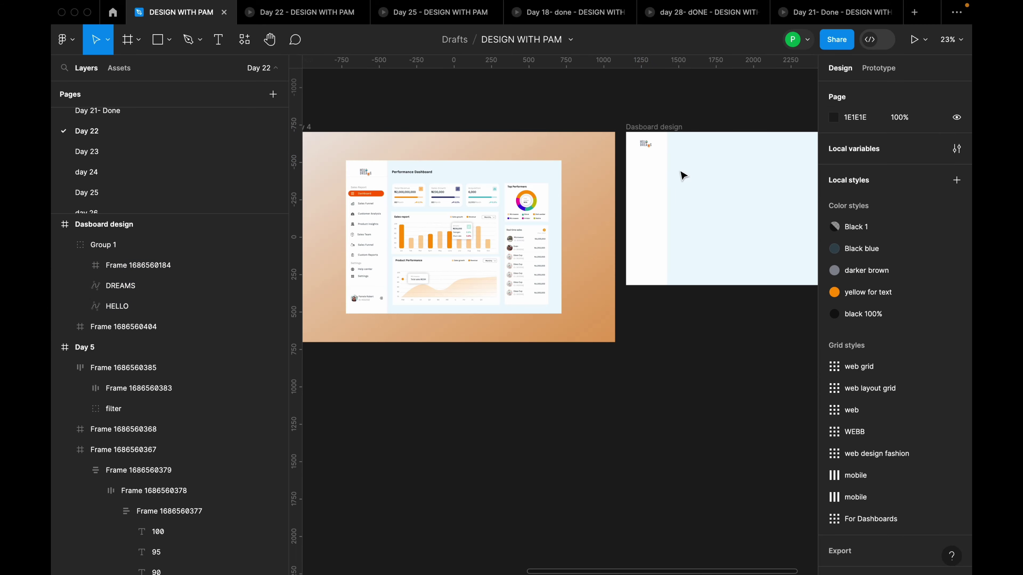
pyautogui.click(653, 126)
pyautogui.click(65, 40)
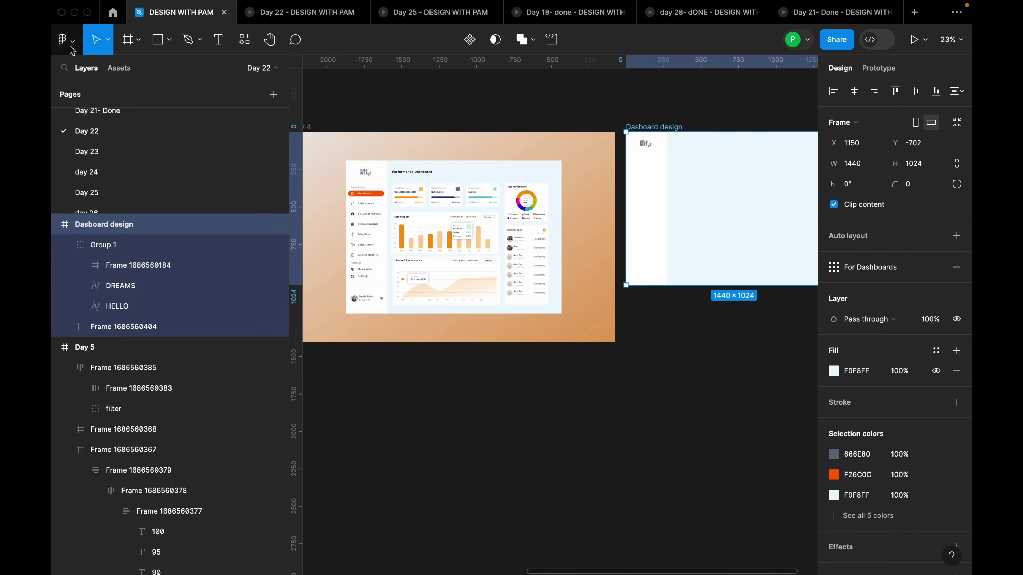
pyautogui.moveTo(119, 116)
pyautogui.moveTo(119, 98)
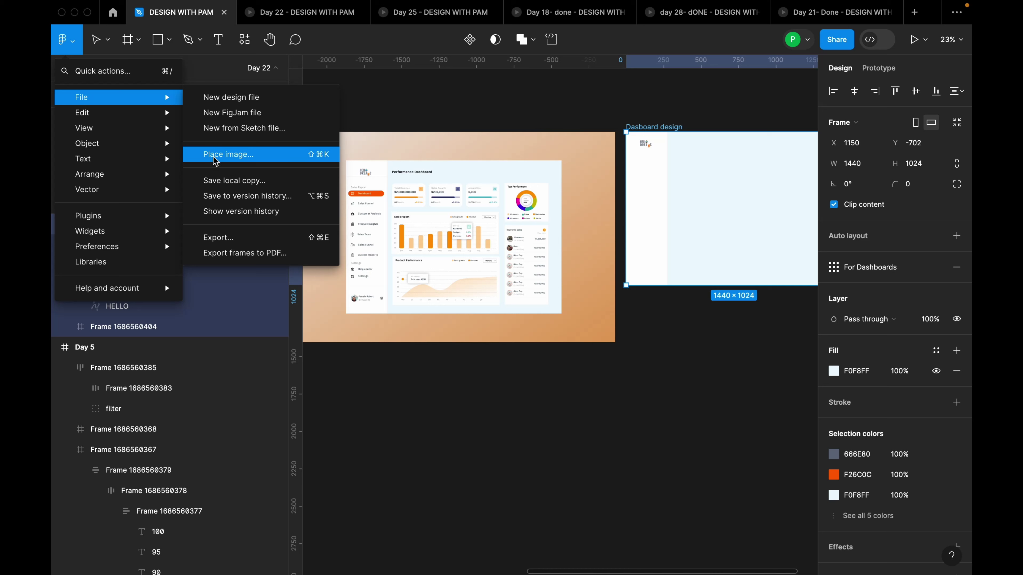
pyautogui.click(382, 108)
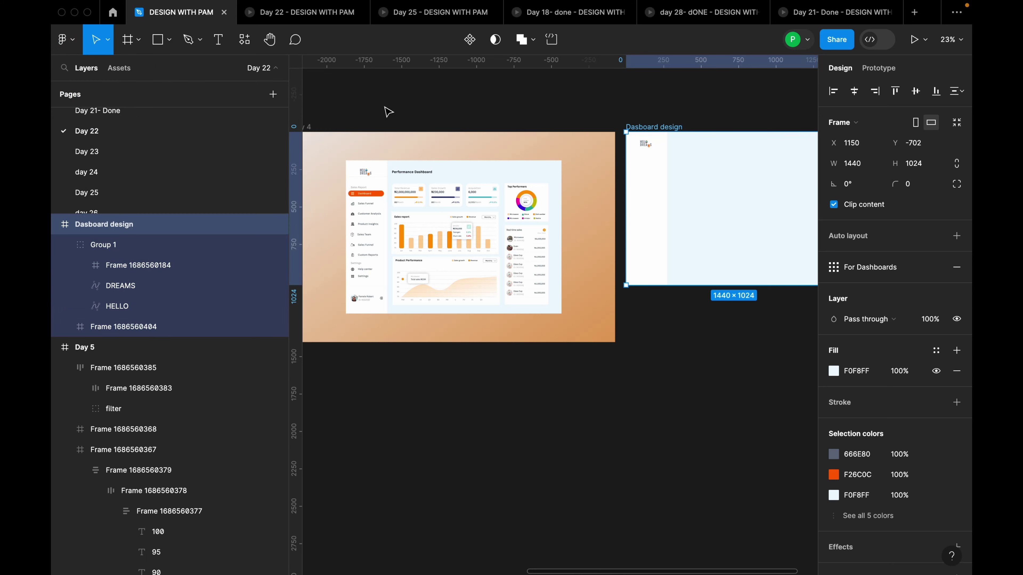
# Add a text layer reading 'Performance Dashaboard' in the frame's main area
pyautogui.moveTo(714, 178); pyautogui.dragTo(696, 181)
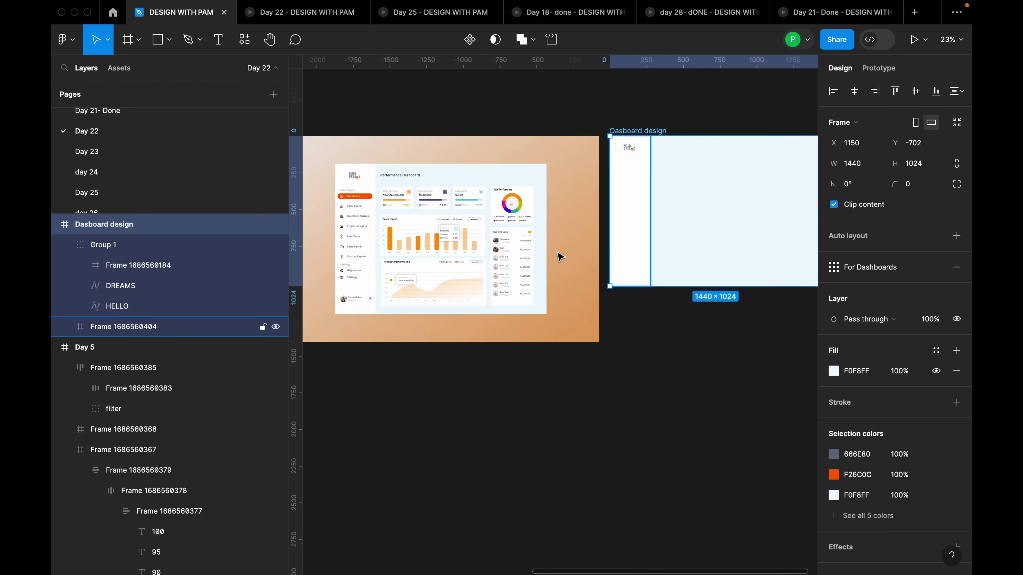
pyautogui.press('t')
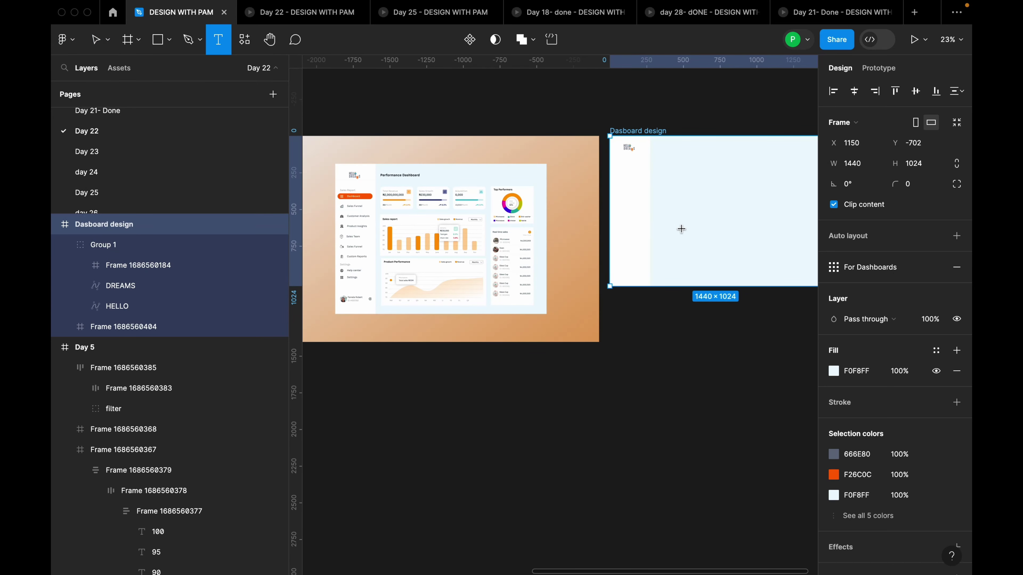
pyautogui.click(681, 229)
pyautogui.write('Performance Da')
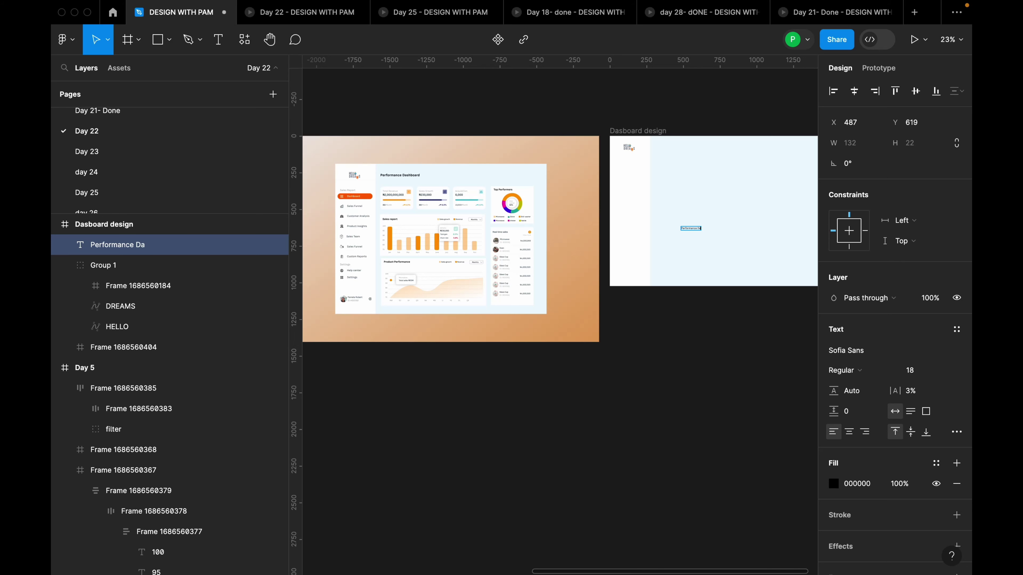
pyautogui.scroll(10, 708, 226)
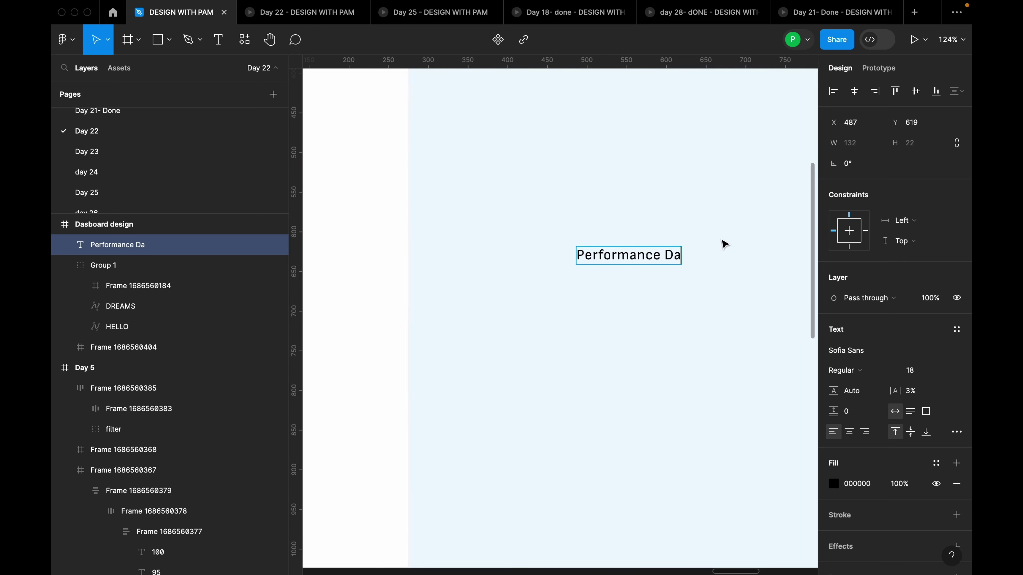
pyautogui.write('shab')
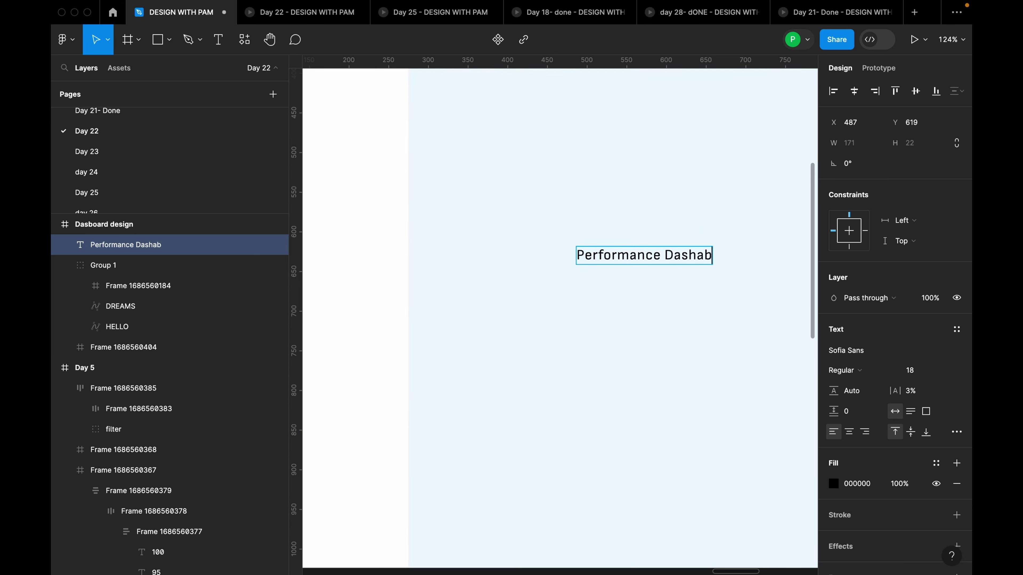
pyautogui.write('oard')
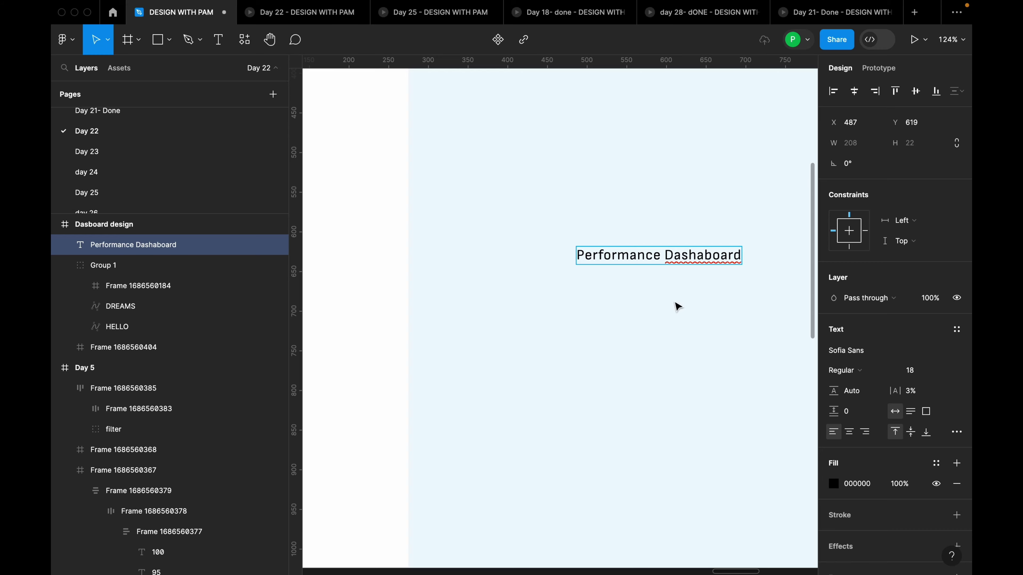
pyautogui.press('Escape')
pyautogui.scroll(-10, 615, 288)
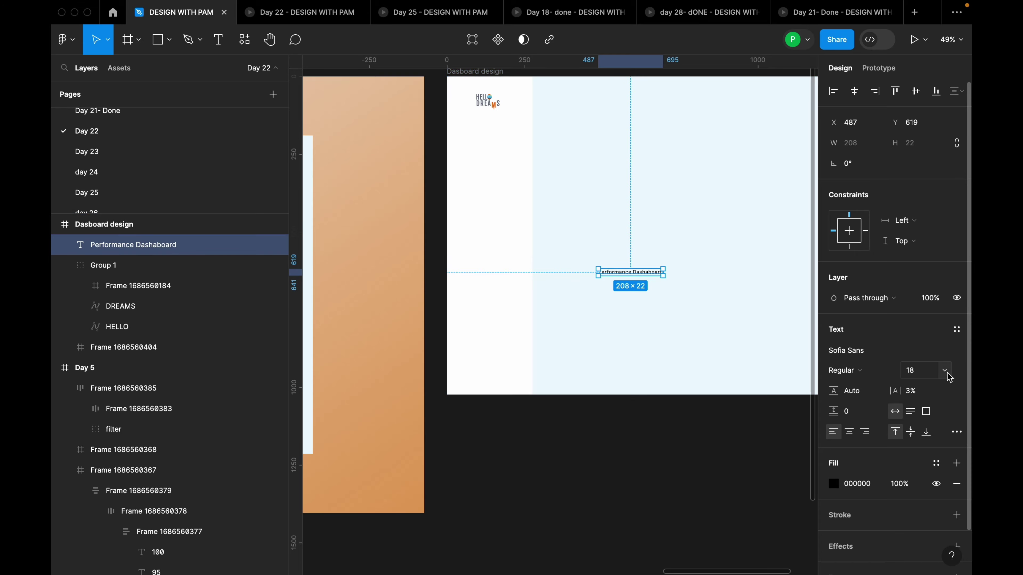
# Set the heading's font size to 24
pyautogui.scroll(-5, 725, 314)
pyautogui.scroll(15, 530, 268)
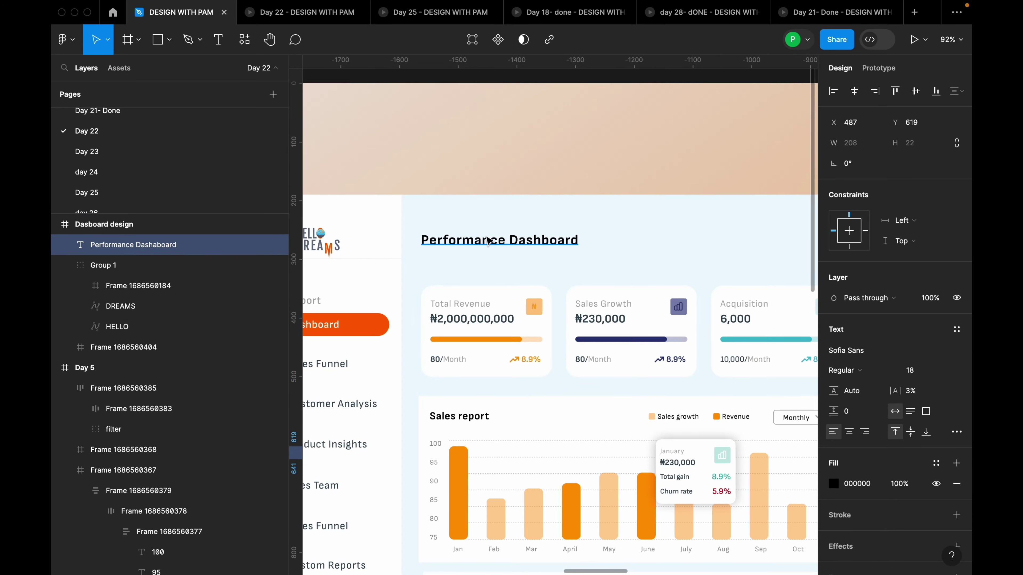
pyautogui.scroll(-12, 540, 260)
pyautogui.scroll(5, 547, 265)
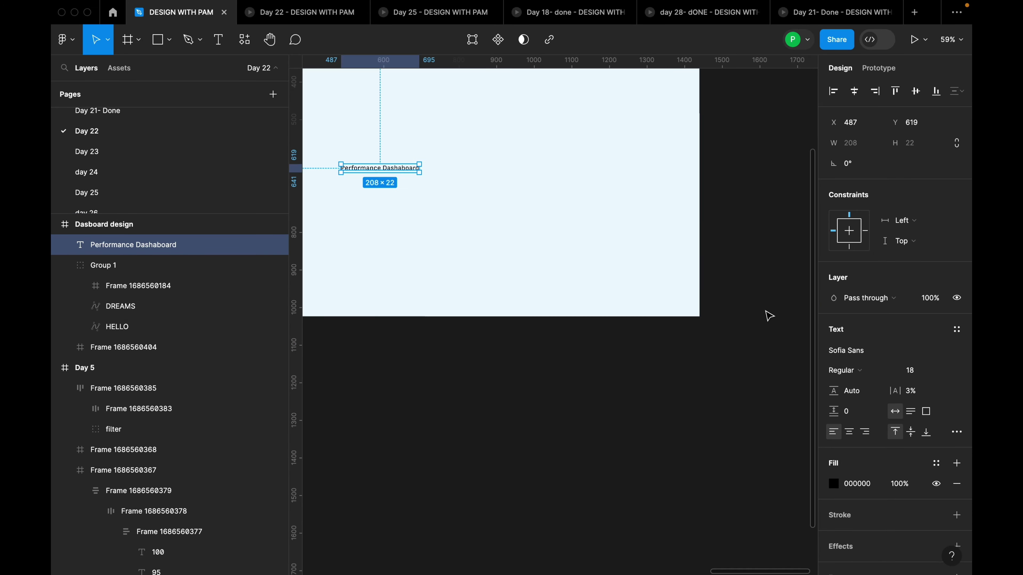
pyautogui.click(942, 370)
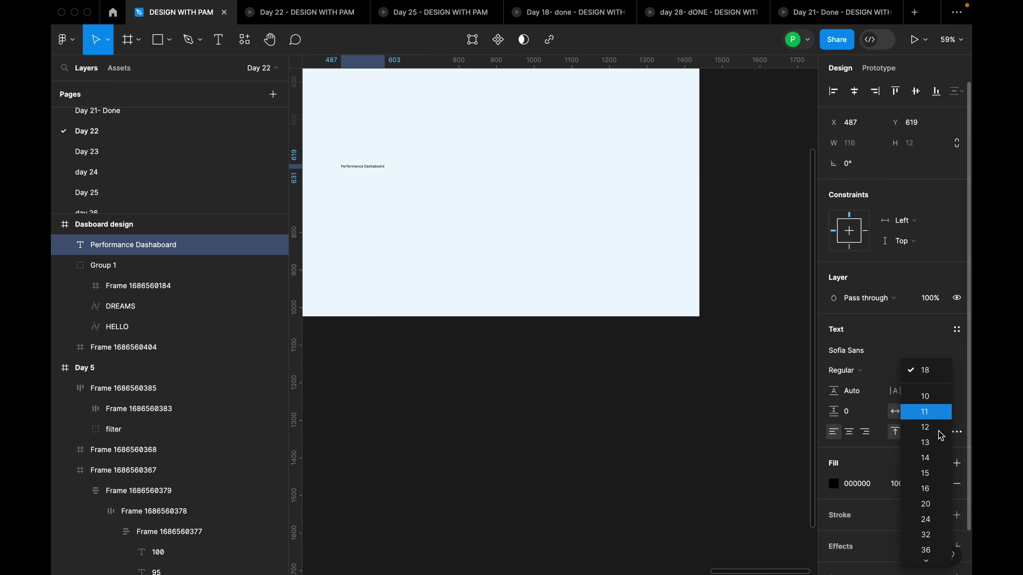
pyautogui.click(929, 519)
pyautogui.click(628, 239)
pyautogui.moveTo(521, 199); pyautogui.dragTo(707, 298)
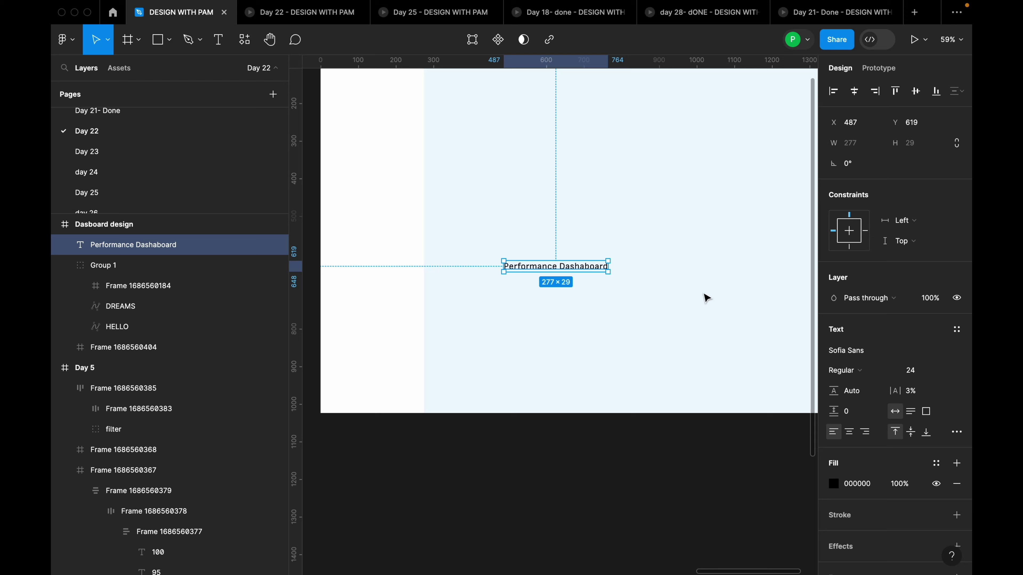
# Make the heading Bold with 3% letter spacing
pyautogui.click(878, 372)
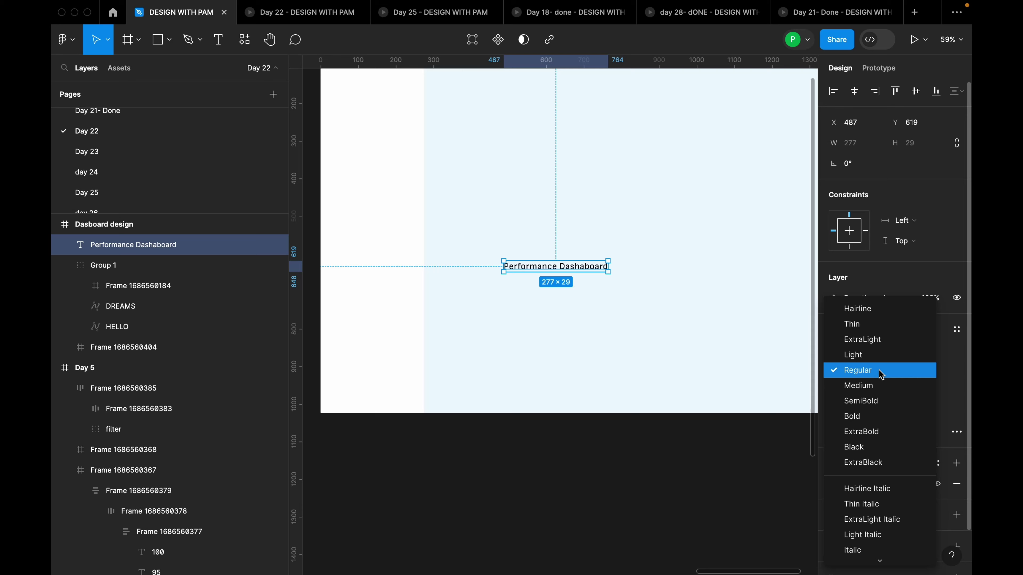
pyautogui.click(870, 416)
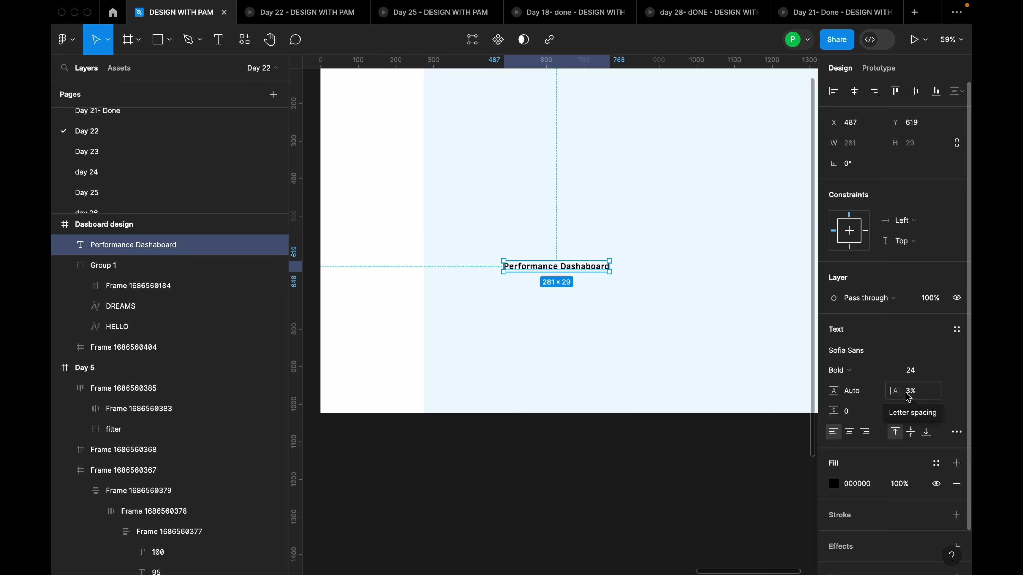
pyautogui.moveTo(895, 392); pyautogui.dragTo(893, 392)
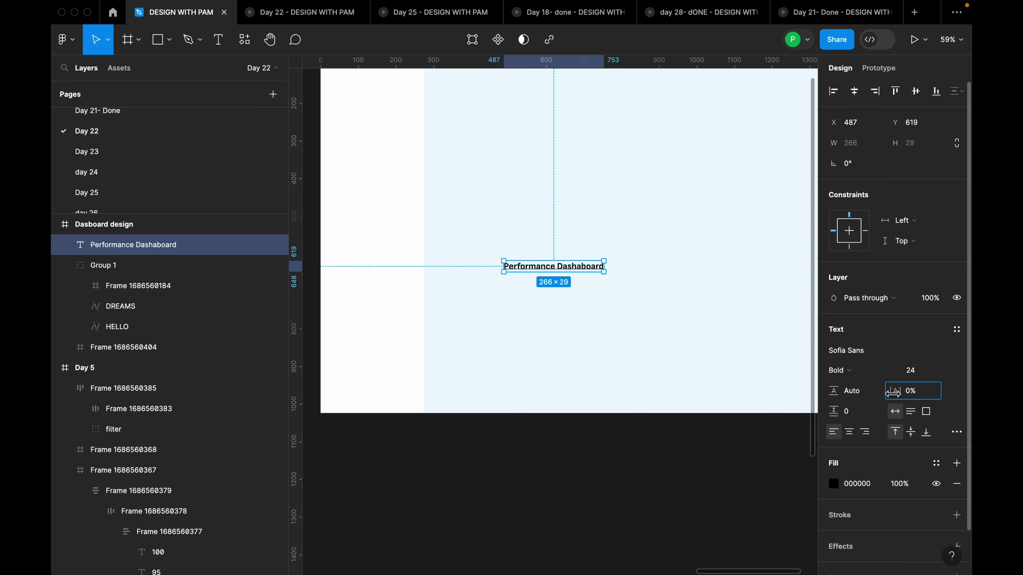
pyautogui.hotkey('shift', '2')
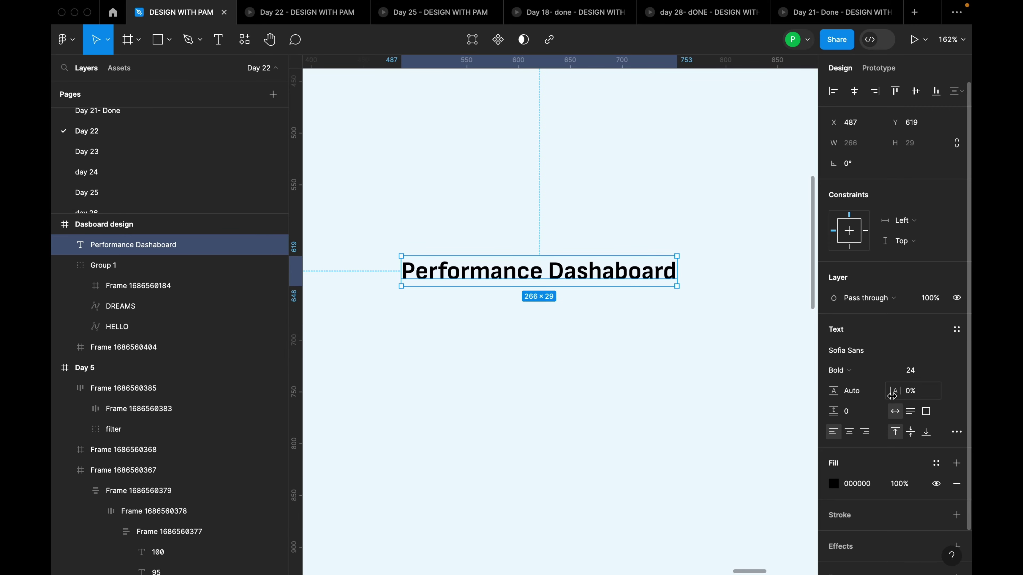
pyautogui.moveTo(892, 396); pyautogui.dragTo(897, 394)
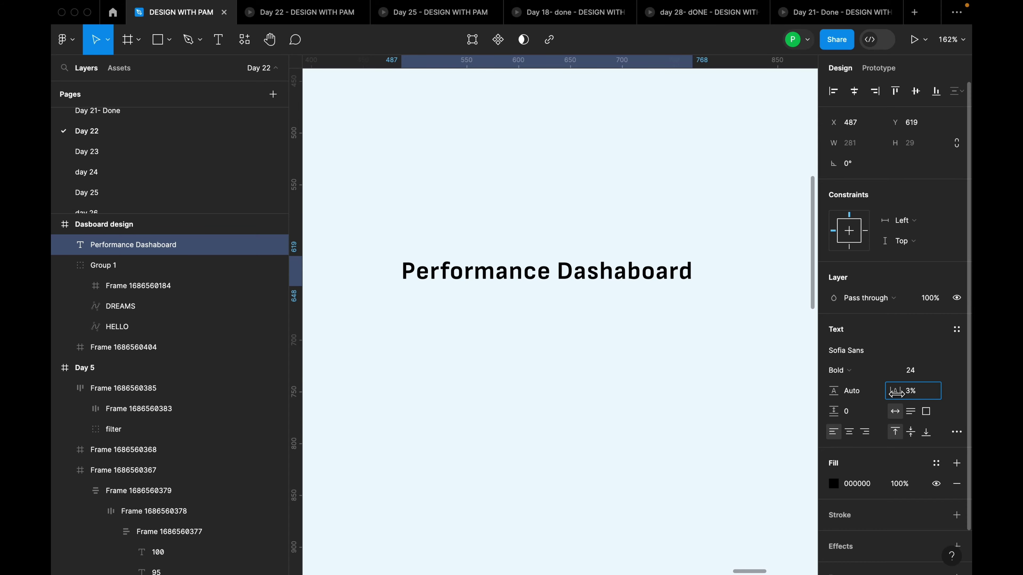
pyautogui.scroll(-10, 656, 335)
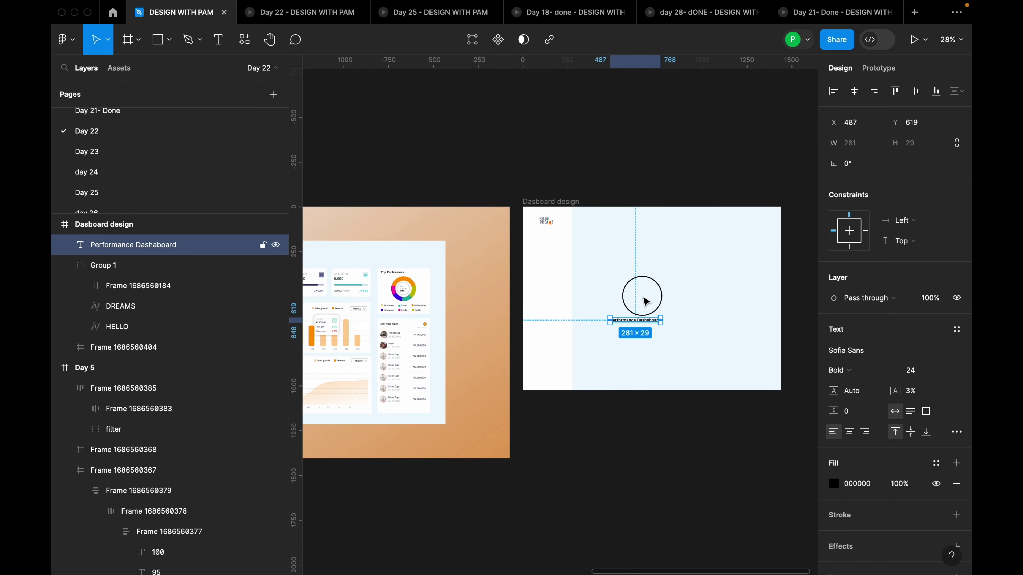
# Place the 'Performance Dashaboard' heading beside the logo at X 303, Y 56, checking spacing
pyautogui.moveTo(640, 319); pyautogui.dragTo(612, 223)
pyautogui.scroll(5, 615, 224)
pyautogui.press('alt')
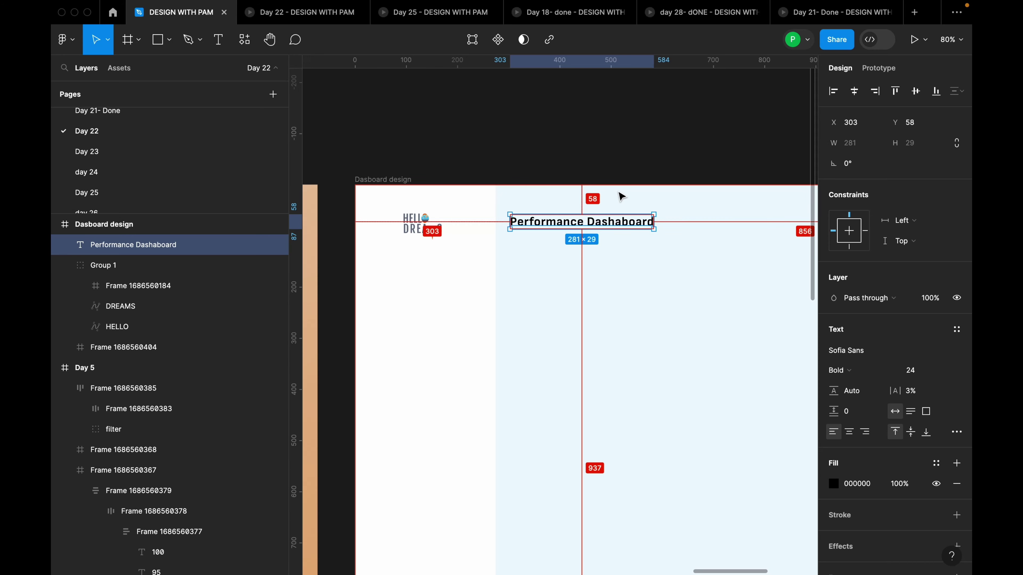
pyautogui.scroll(3, 644, 206)
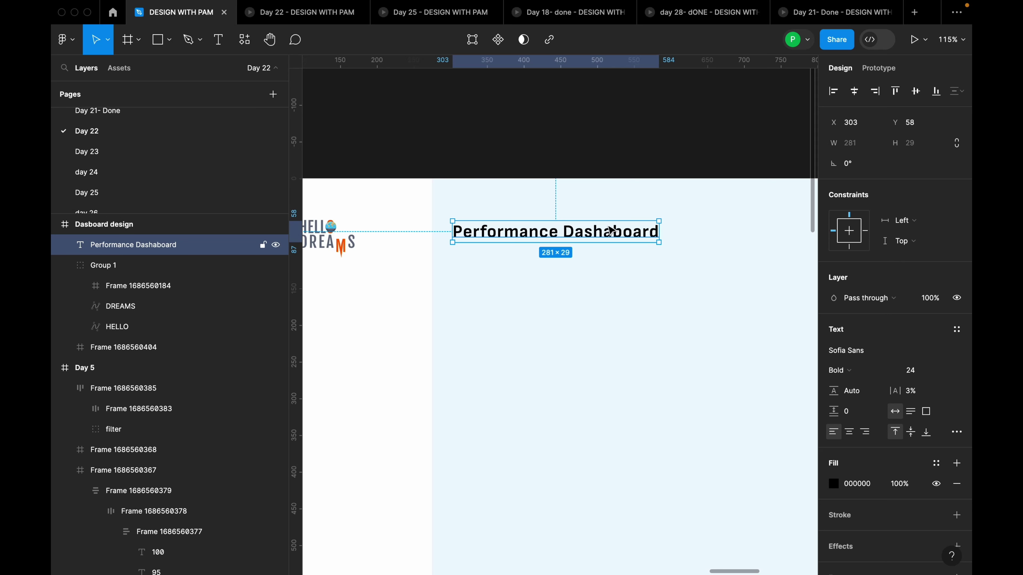
pyautogui.press('alt')
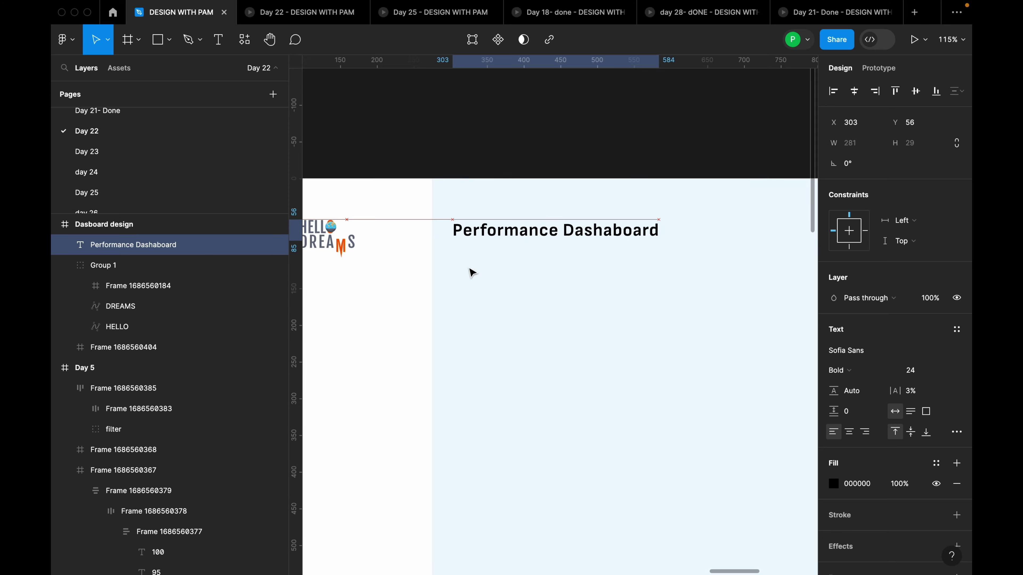
pyautogui.press('Up')
pyautogui.press('Up')
pyautogui.scroll(-5, 644, 189)
# Select the Dasboard design frame and turn on its layout grid columns
pyautogui.click(641, 161)
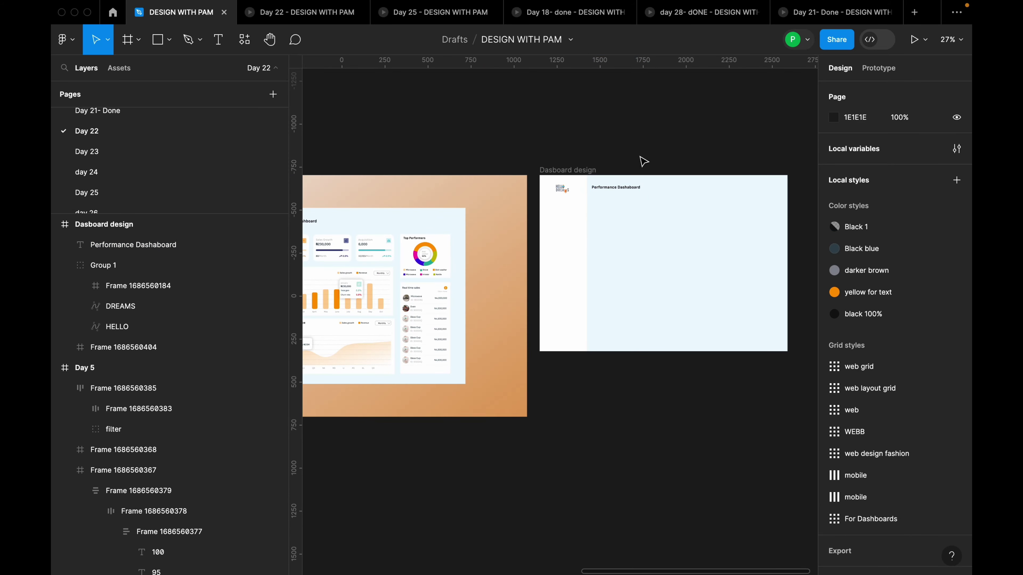
pyautogui.click(586, 172)
pyautogui.scroll(-1, 667, 159)
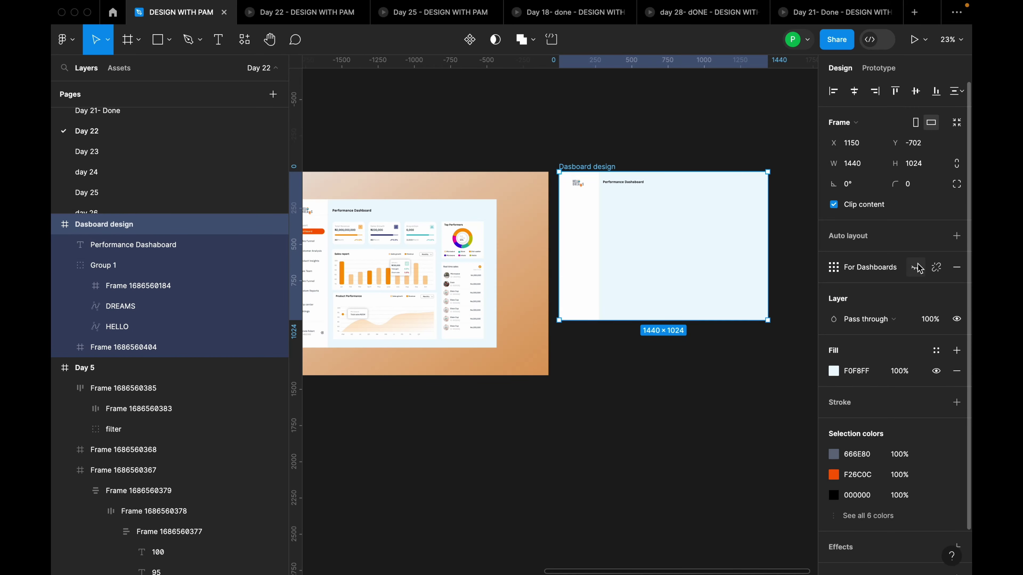
pyautogui.click(916, 267)
pyautogui.scroll(3, 622, 199)
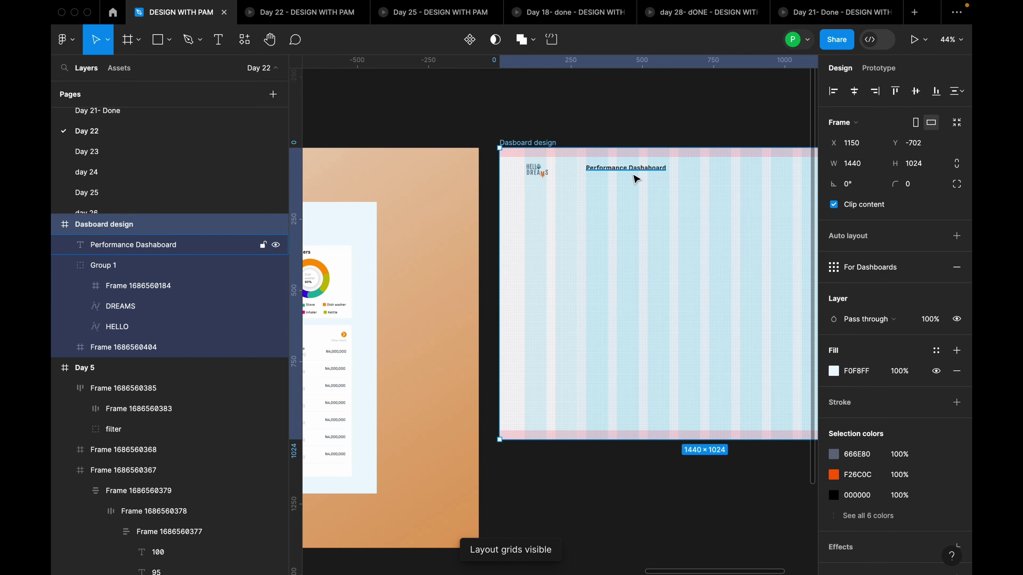
# Inspect the sidebar of the day 4 reference dashboard
pyautogui.scroll(-4, 647, 189)
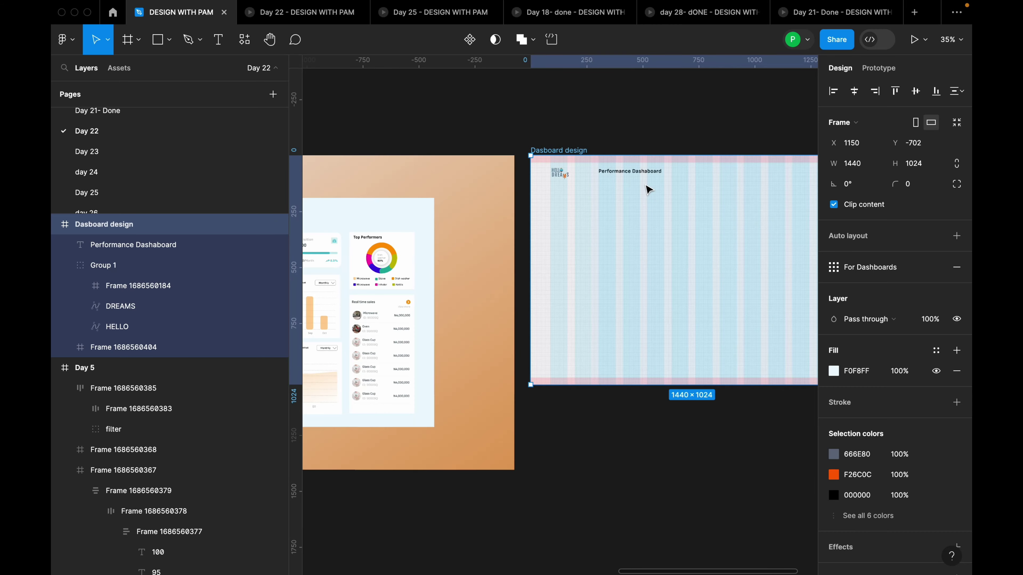
pyautogui.scroll(-2, 647, 189)
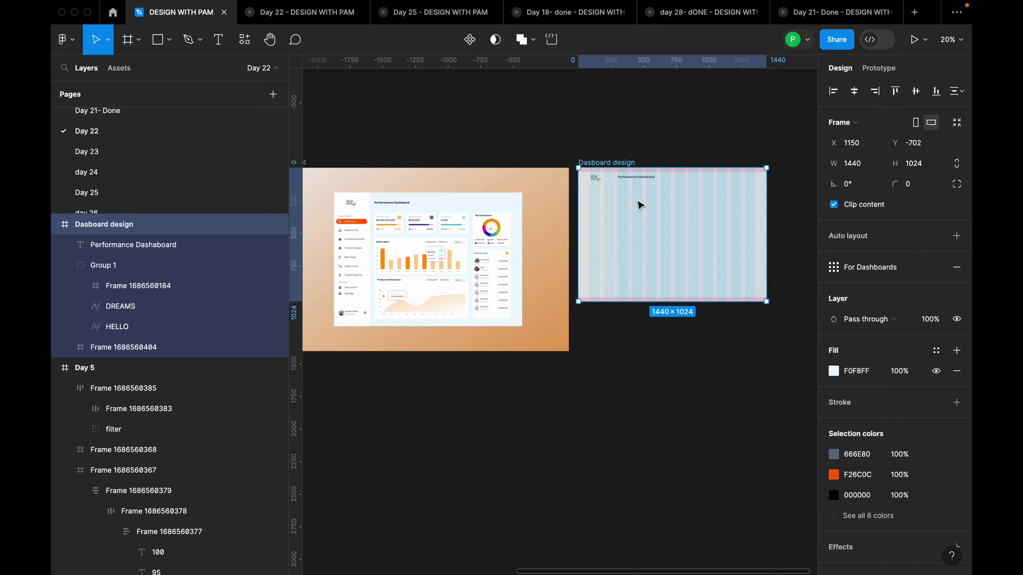
pyautogui.moveTo(617, 202); pyautogui.dragTo(664, 174)
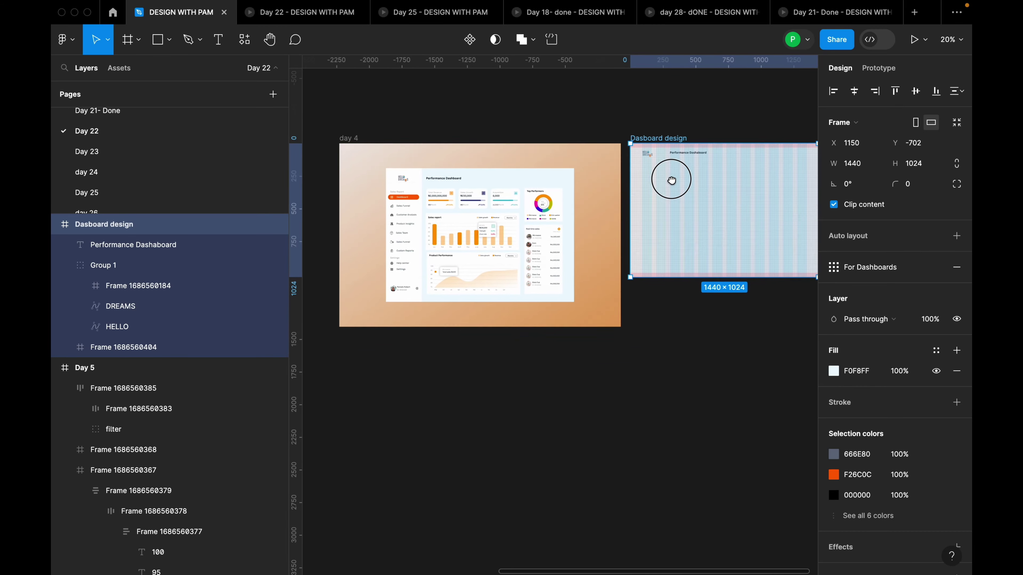
pyautogui.click(409, 217)
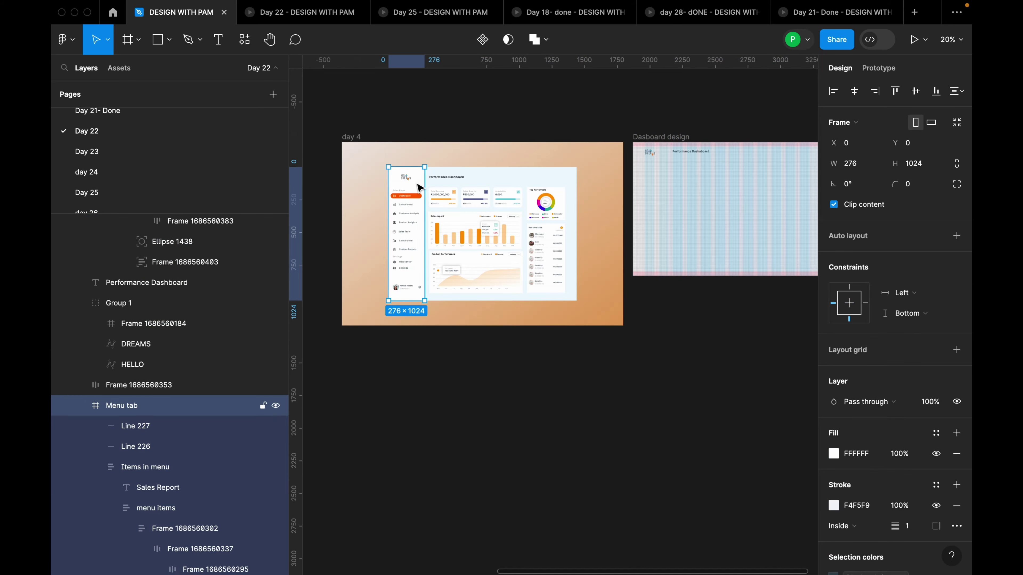
pyautogui.scroll(5, 408, 222)
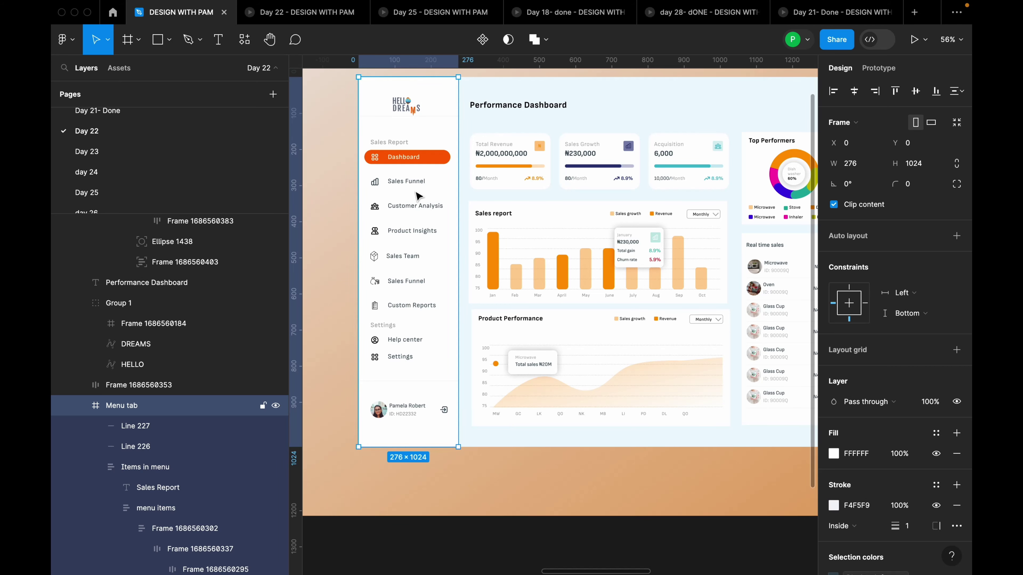
pyautogui.scroll(-6, 419, 197)
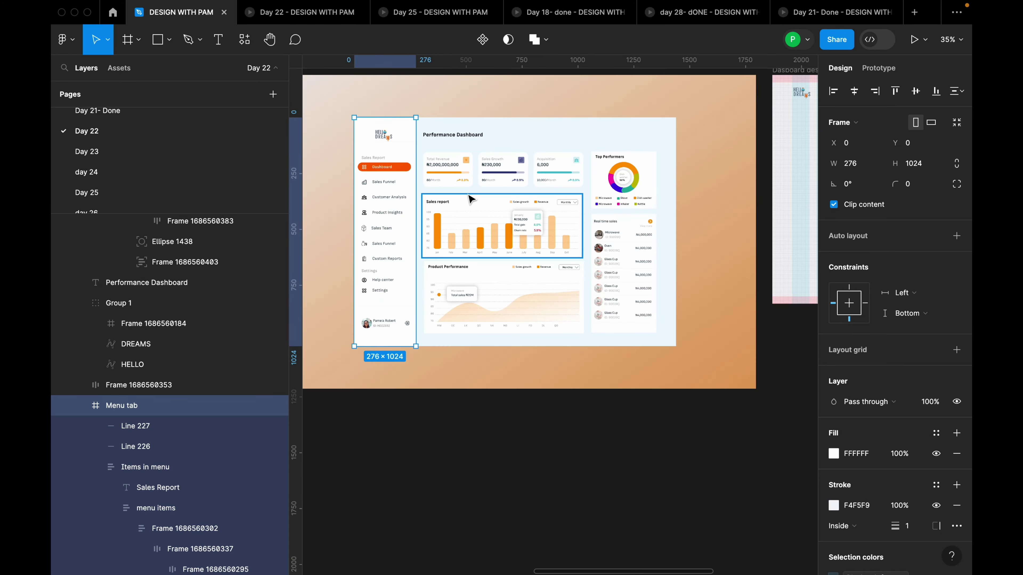
pyautogui.scroll(5, 737, 207)
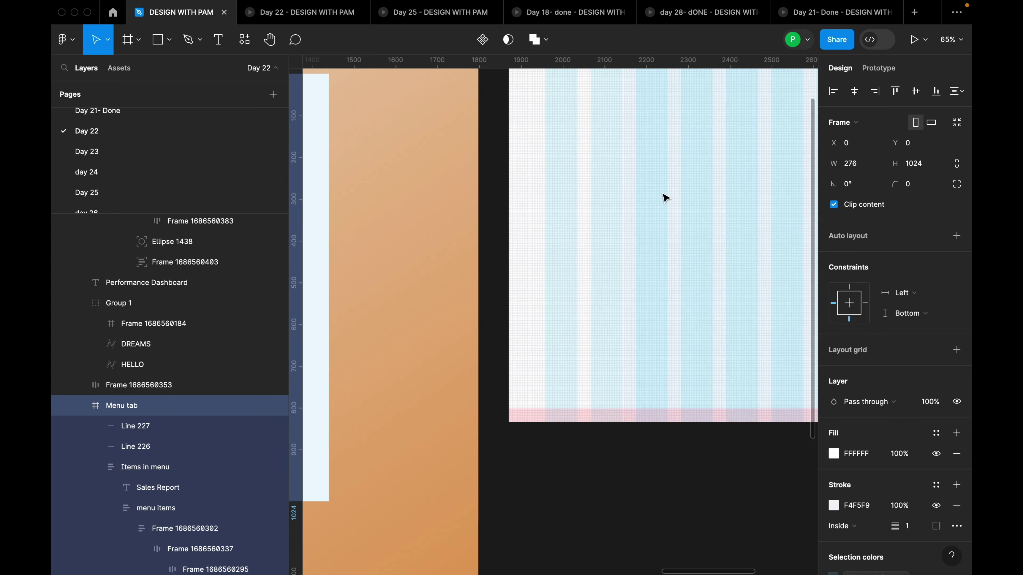
# Add a 'Sales report' text layer in the Dasboard design frame
pyautogui.press('t')
pyautogui.click(647, 217)
pyautogui.write('S')
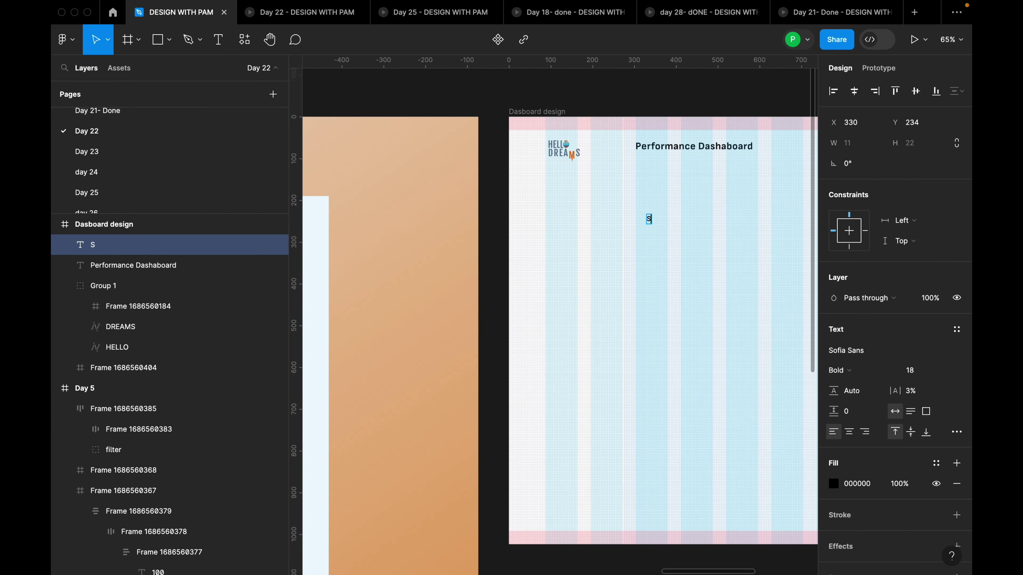
pyautogui.write('ales report')
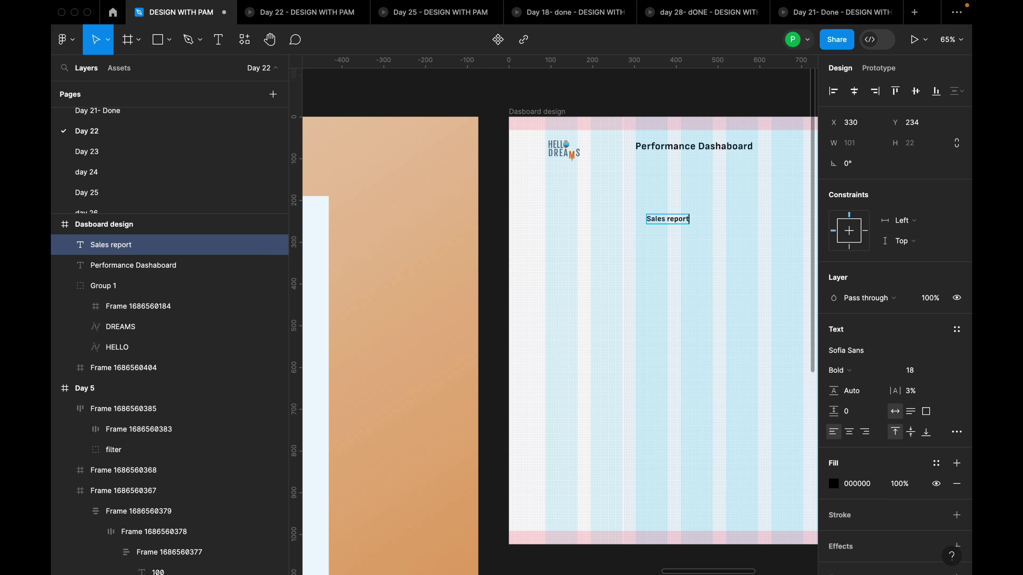
pyautogui.press('Escape')
# Move the Sales report label into the sidebar below the logo at X 37, Y 183
pyautogui.moveTo(684, 221); pyautogui.dragTo(563, 202)
pyautogui.scroll(-6, 634, 219)
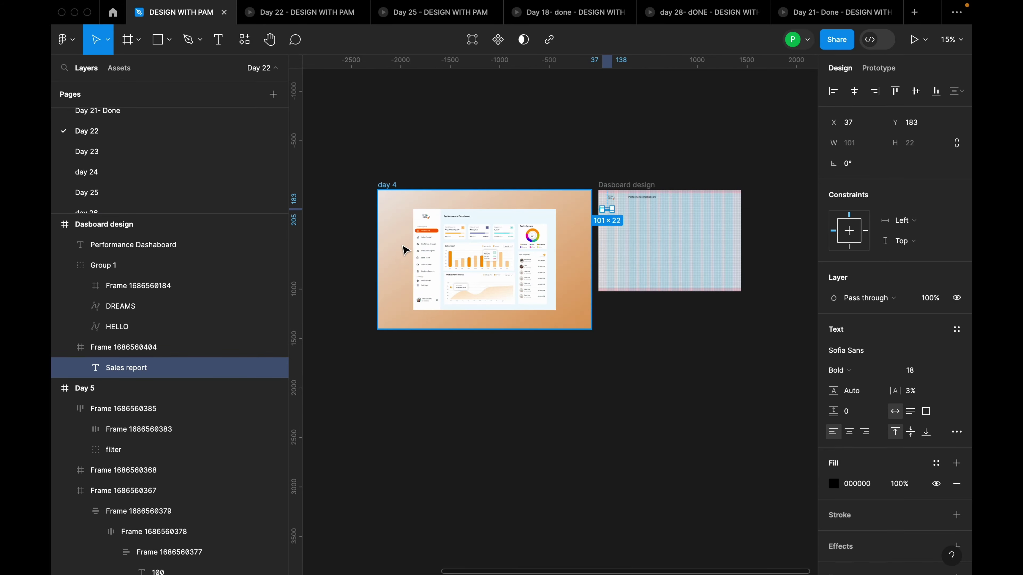
pyautogui.scroll(8, 404, 250)
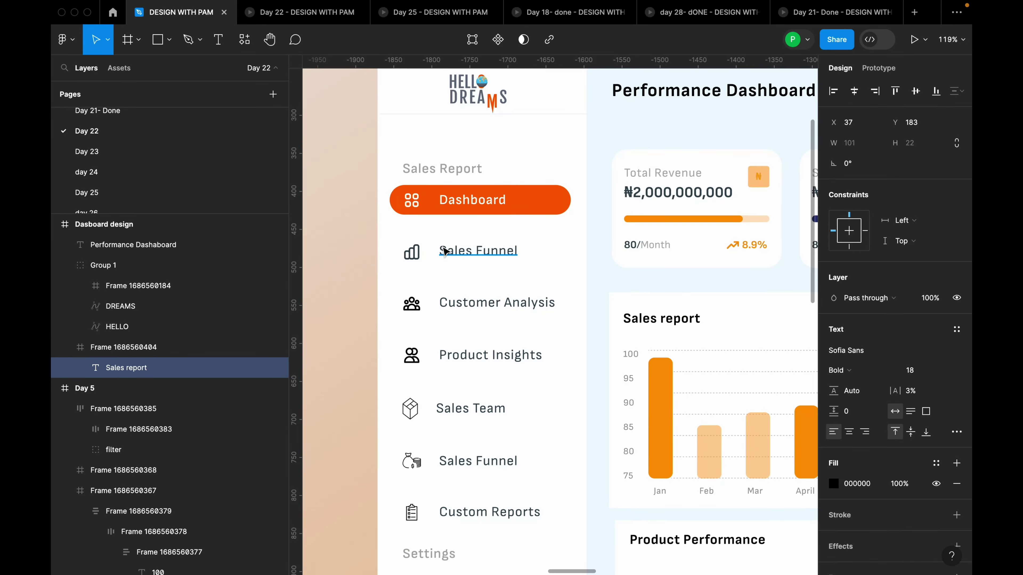
pyautogui.scroll(-2, 445, 250)
pyautogui.scroll(-2, 451, 201)
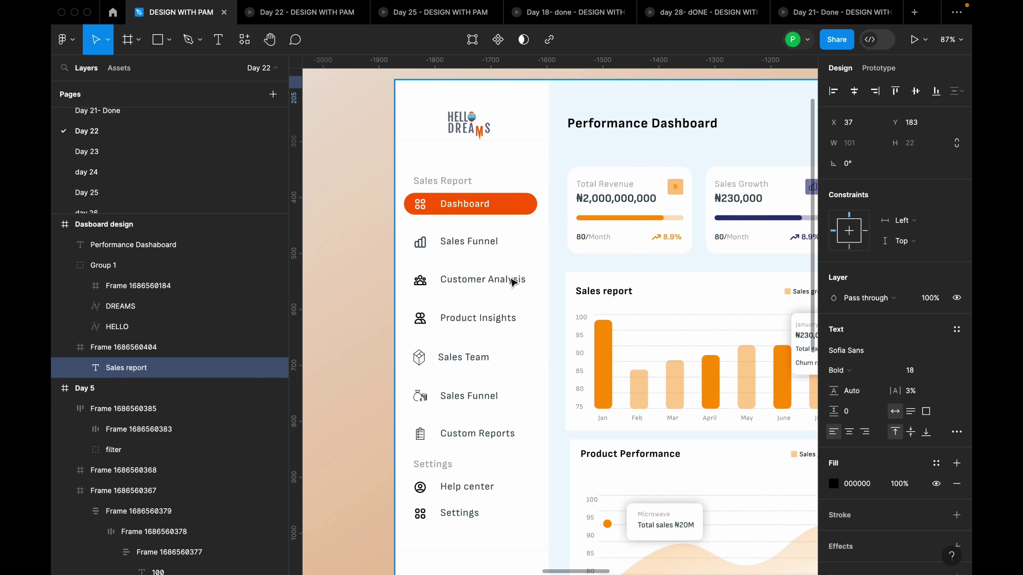
pyautogui.hotkey('shift', '1')
pyautogui.scroll(10, 588, 274)
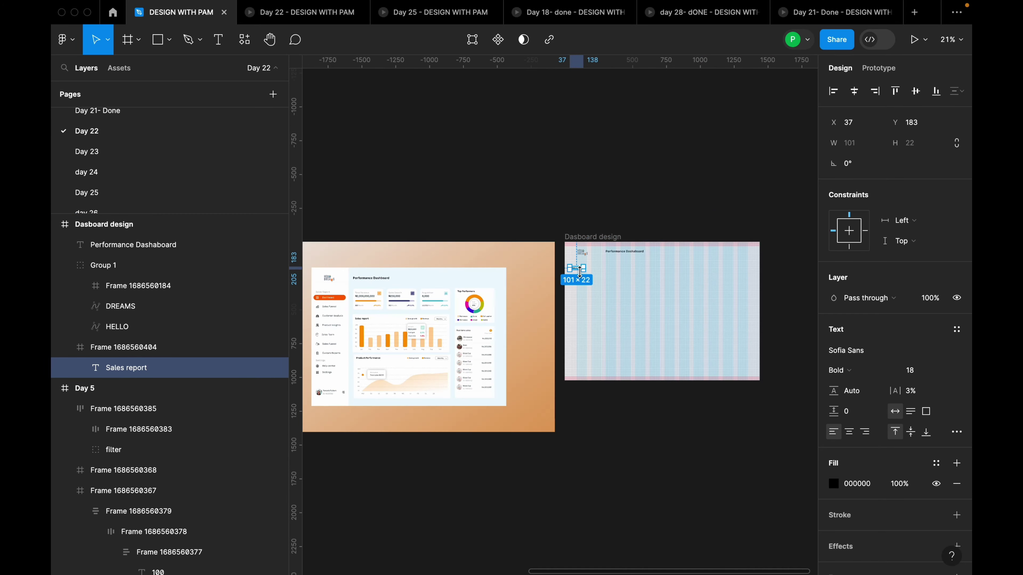
pyautogui.scroll(3, 586, 277)
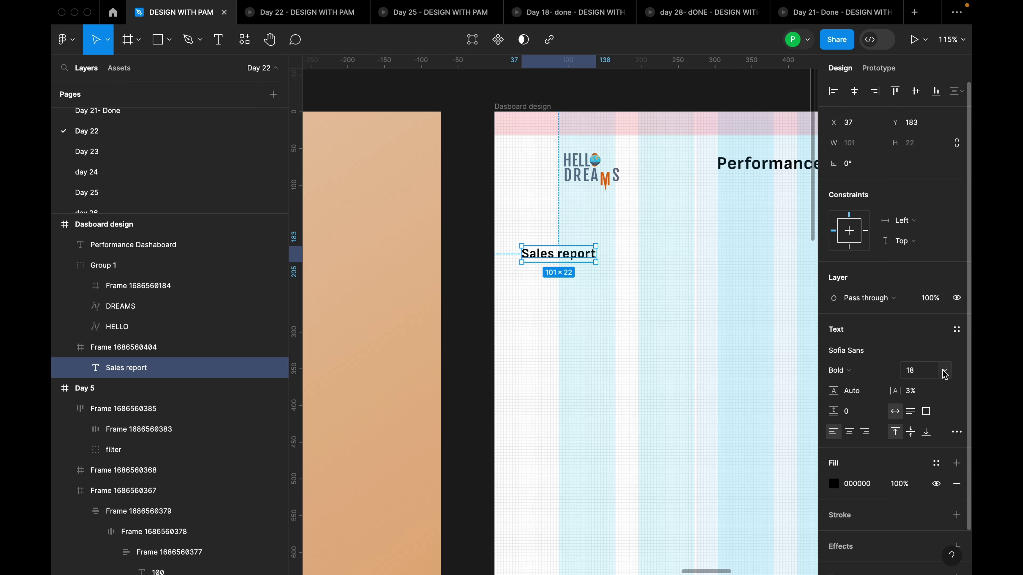
# Make the Sales report text grey A9A9A9 and drop a duplicate below it at Y 219
pyautogui.click(866, 484)
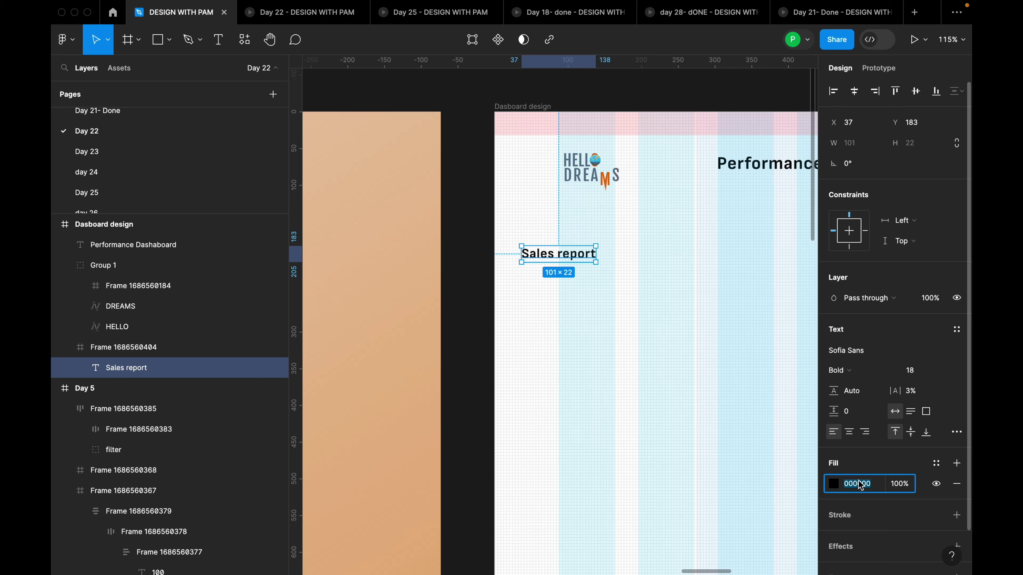
pyautogui.write('a9a9a9')
pyautogui.press('Return')
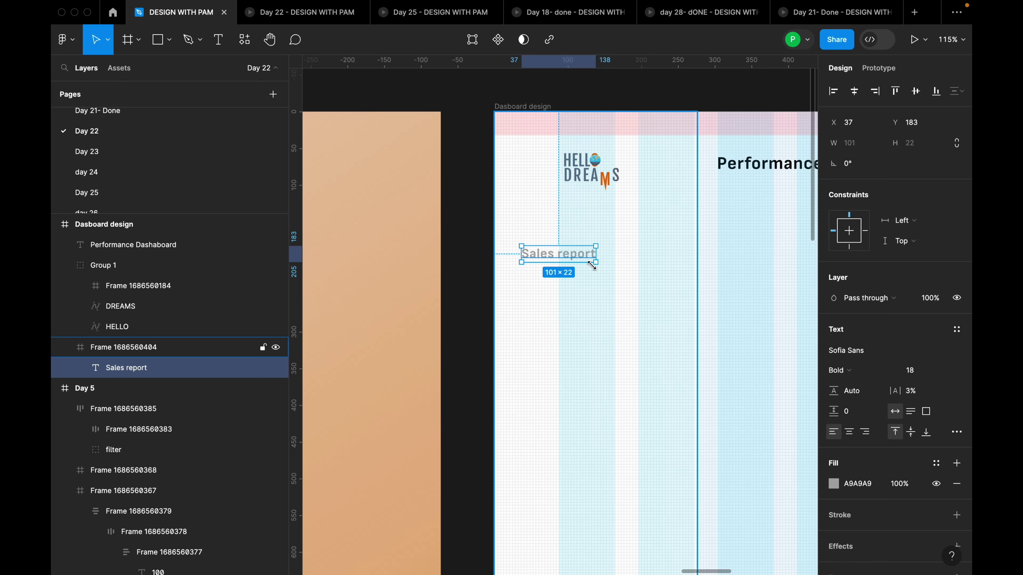
pyautogui.moveTo(585, 253); pyautogui.dragTo(568, 280)
# Rename the copy to 'Dashboard' and space it evenly under Sales report at Y 219
pyautogui.scroll(-5, 671, 288)
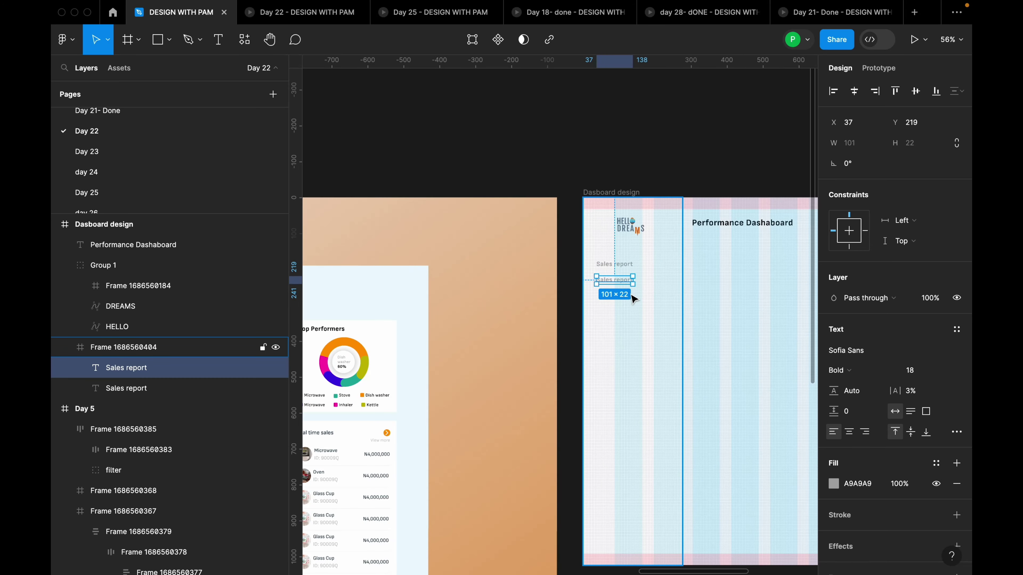
pyautogui.doubleClick(618, 278)
pyautogui.write('Ds')
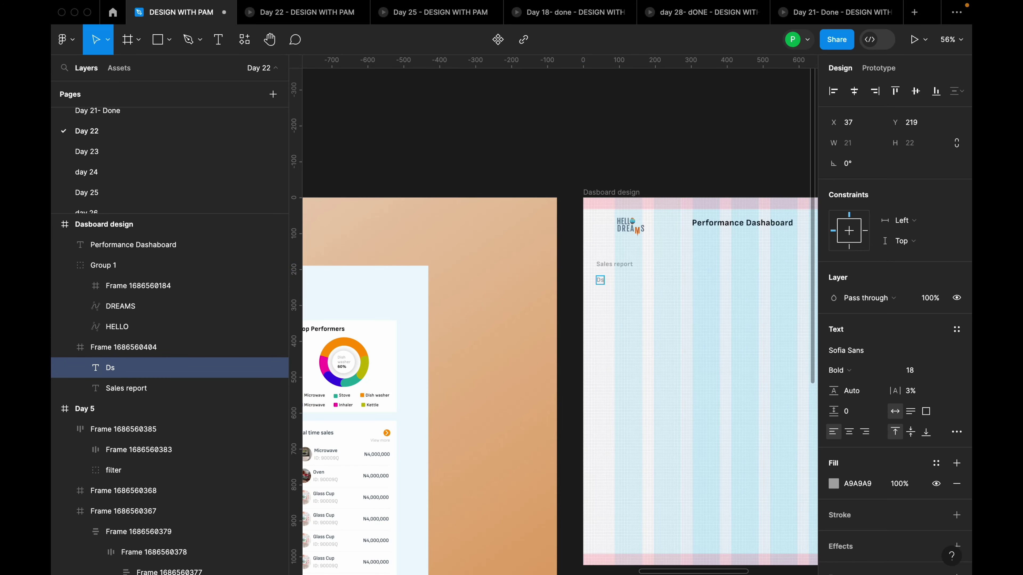
pyautogui.write('shboar')
pyautogui.write('d')
pyautogui.press('Escape')
pyautogui.scroll(5, 646, 302)
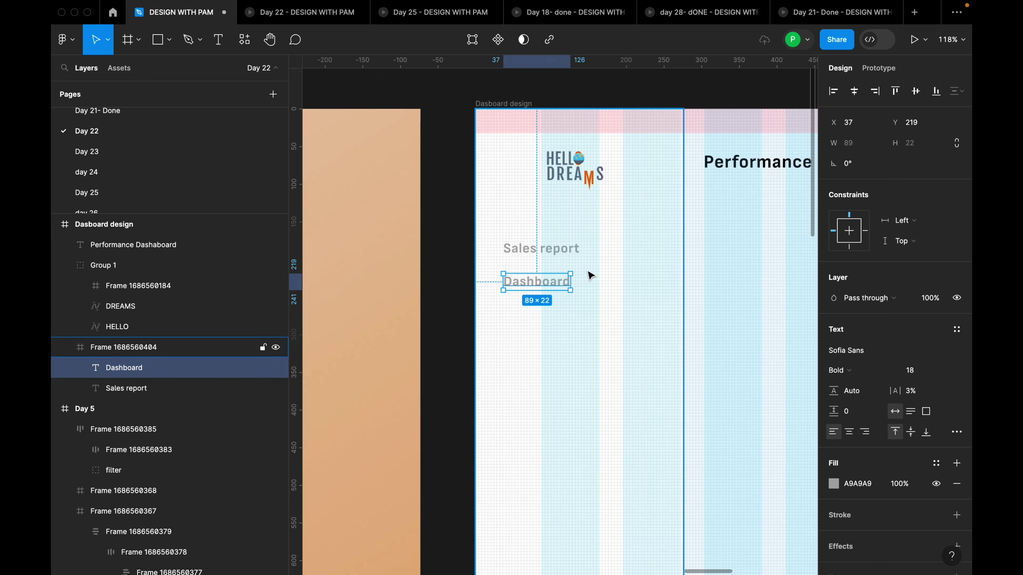
pyautogui.moveTo(524, 278); pyautogui.dragTo(545, 284)
pyautogui.click(537, 251)
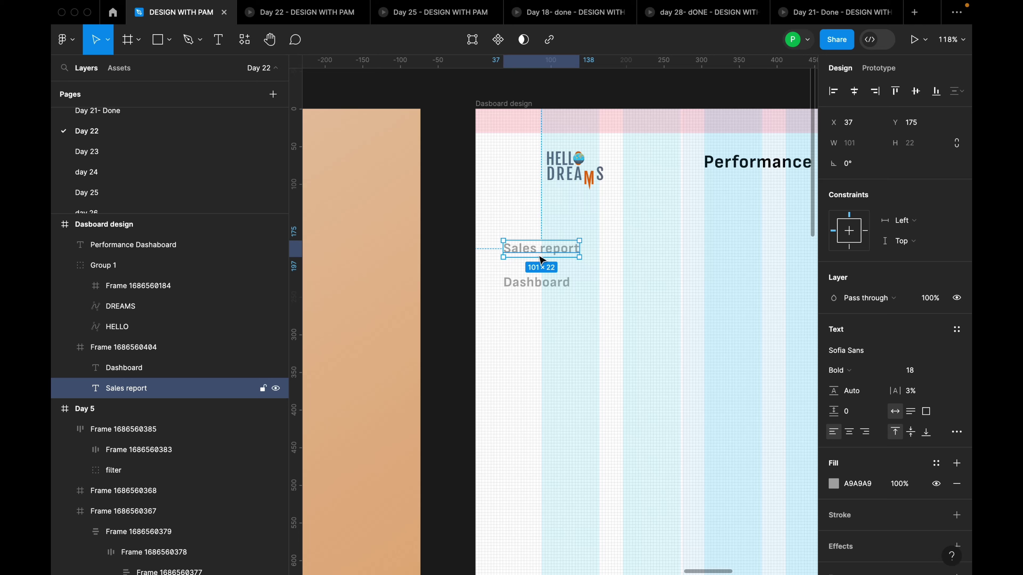
pyautogui.scroll(3, 545, 262)
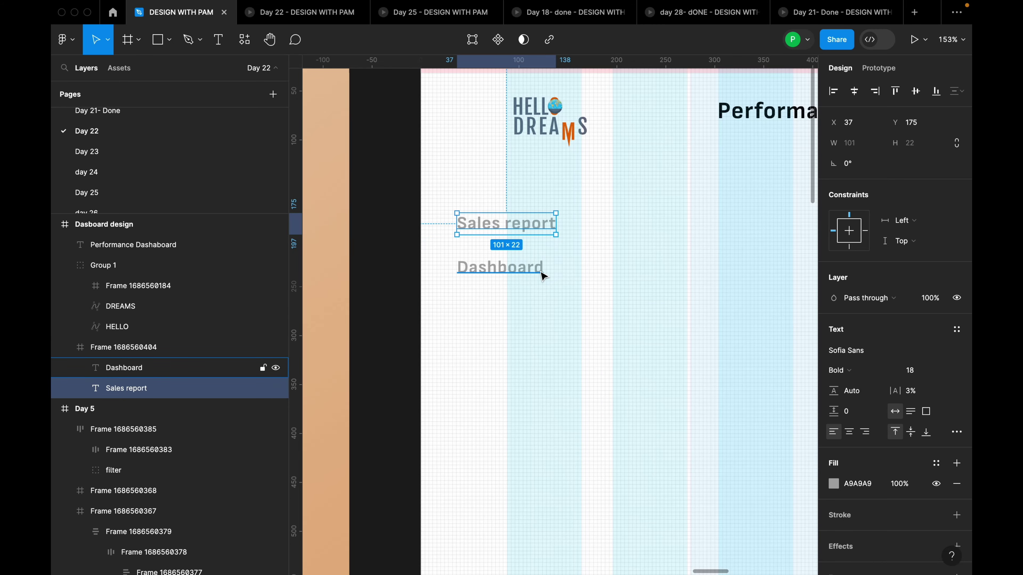
pyautogui.click(526, 268)
pyautogui.moveTo(527, 268); pyautogui.dragTo(528, 269)
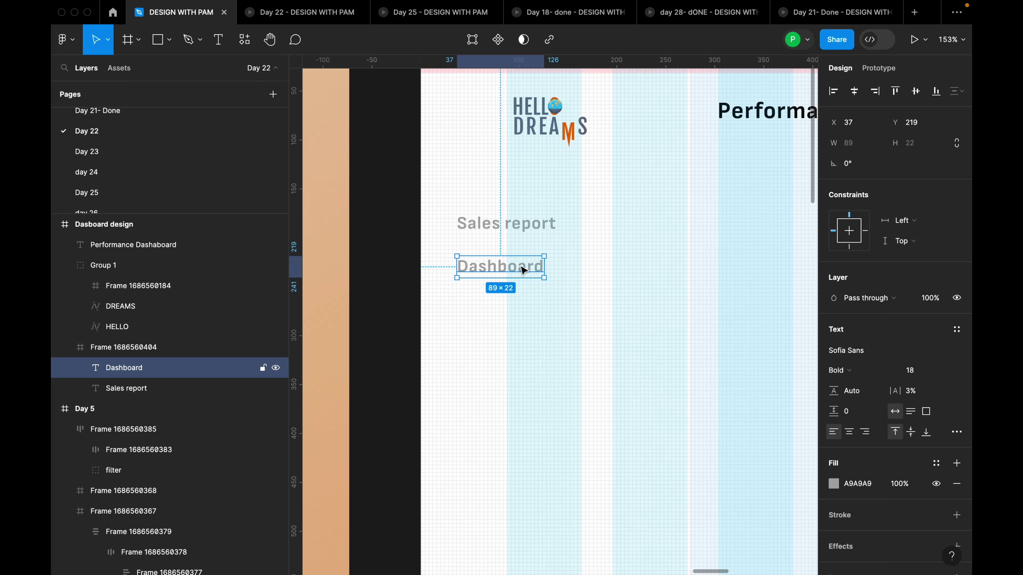
# Duplicate the Dashboard label below and rename the new copy 'Report' at Y 263
pyautogui.moveTo(523, 269); pyautogui.dragTo(524, 309)
pyautogui.doubleClick(523, 309)
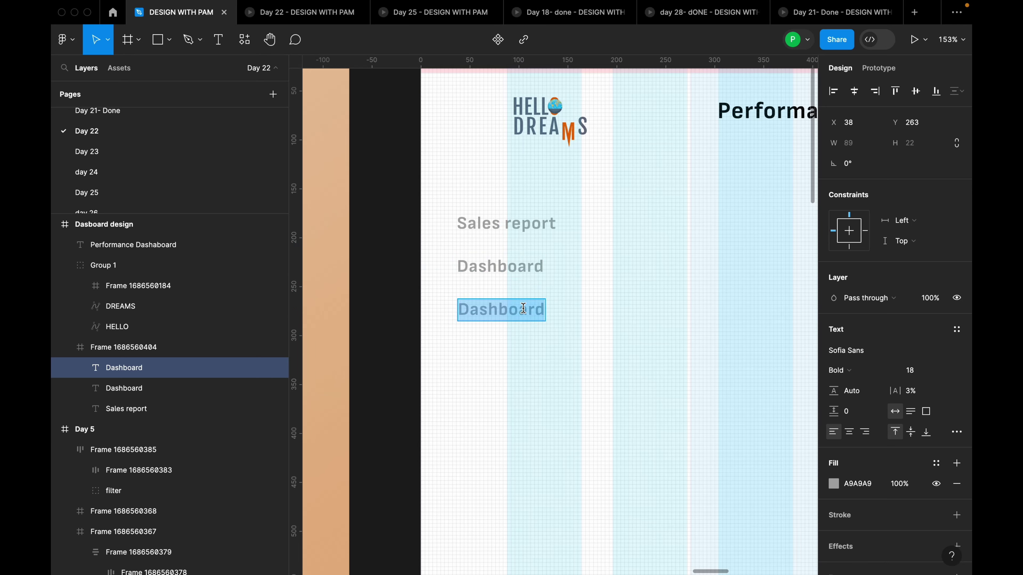
pyautogui.write('Report')
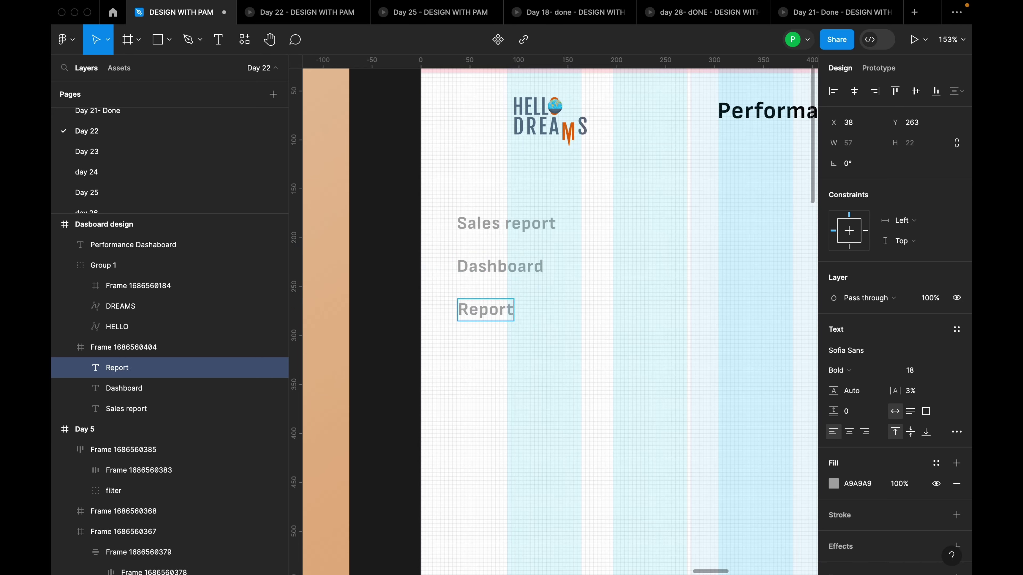
pyautogui.press('Escape')
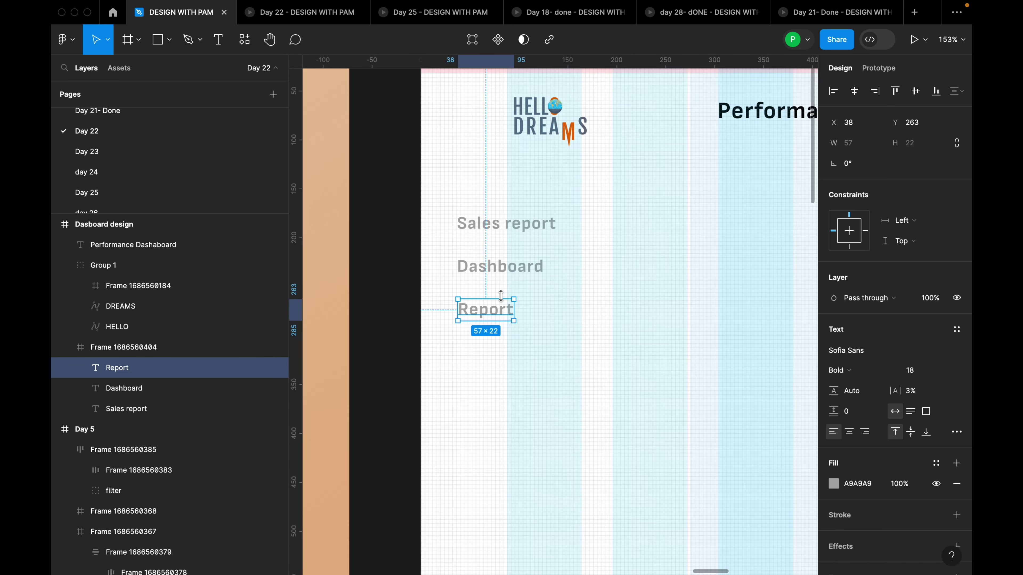
pyautogui.click(514, 282)
pyautogui.scroll(-1, 520, 250)
pyautogui.click(525, 225)
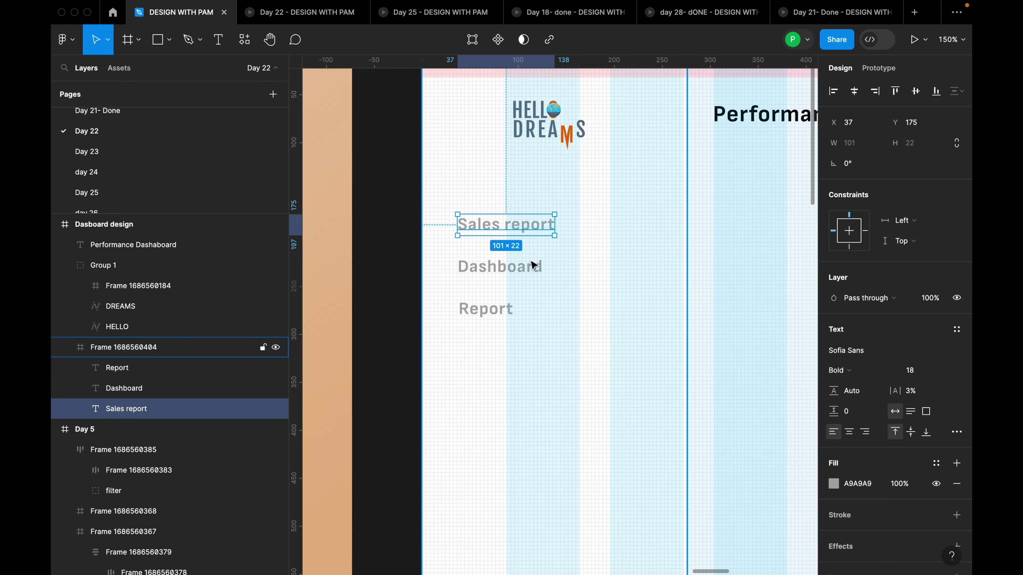
pyautogui.click(532, 266)
# Give Dashboard and Report the Non black colour style (36454F), then detach the style
pyautogui.keyDown('shift'); pyautogui.click(511, 309); pyautogui.keyUp('shift')
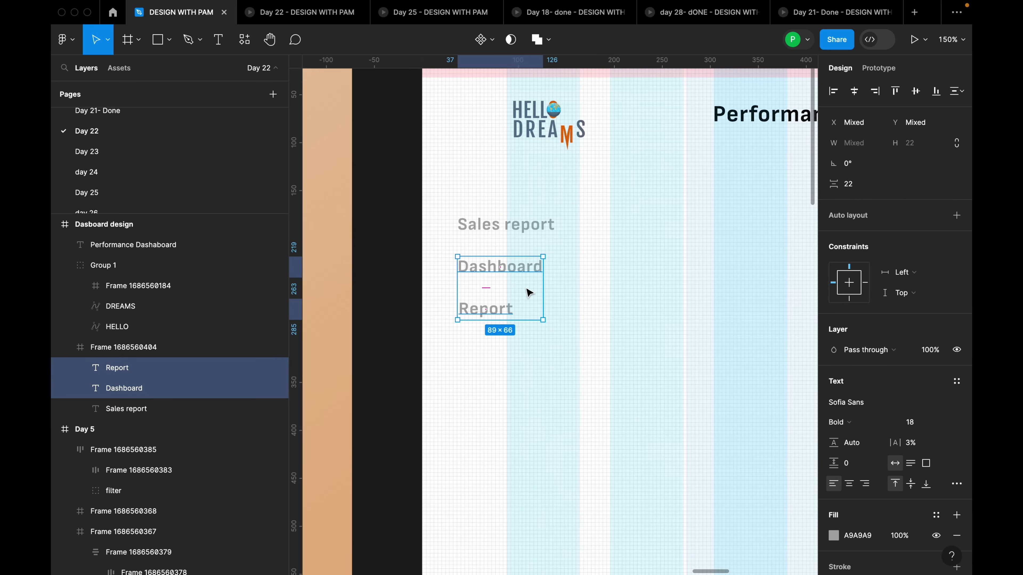
pyautogui.scroll(-3, 922, 532)
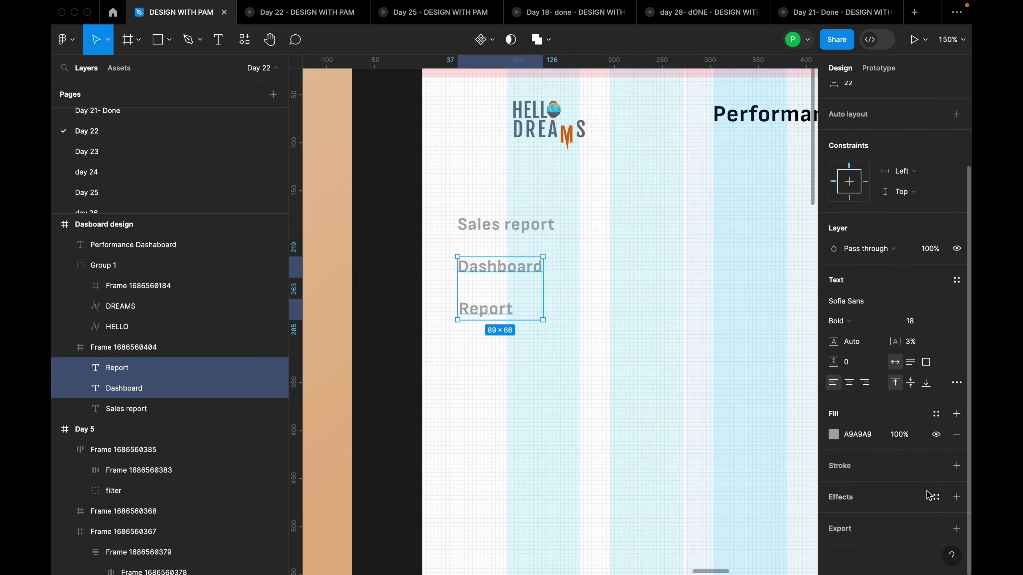
pyautogui.click(936, 415)
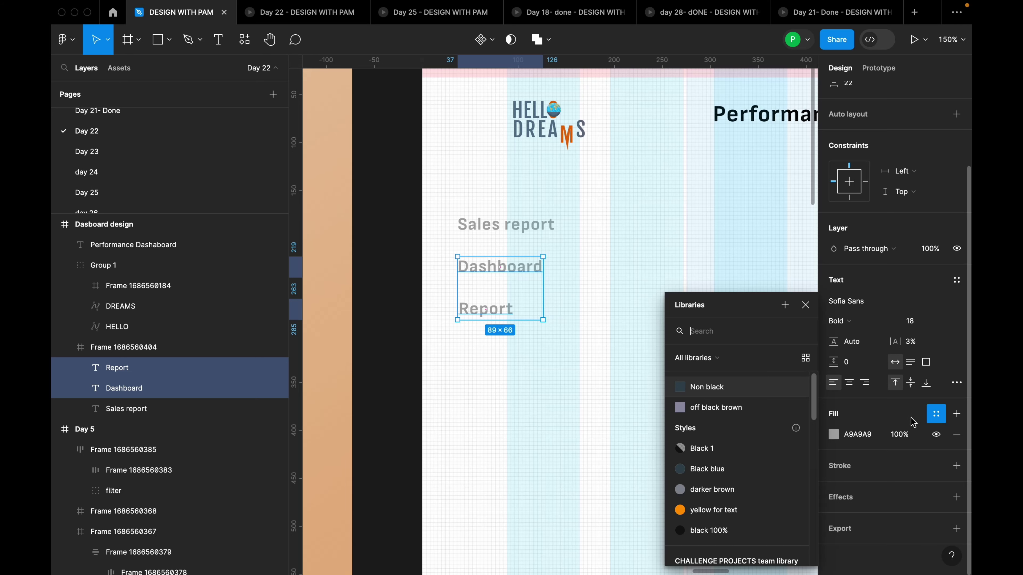
pyautogui.click(727, 388)
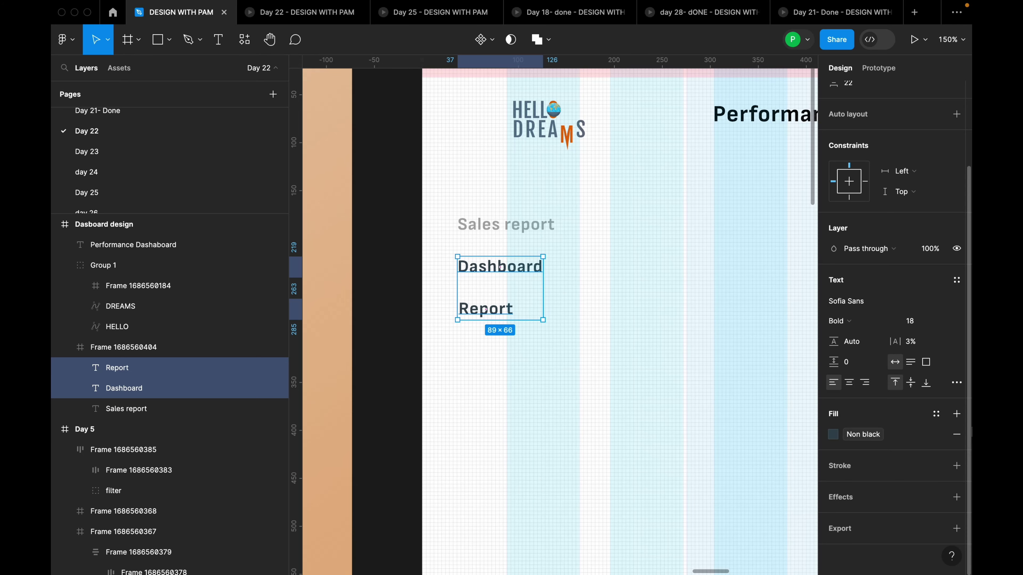
pyautogui.click(928, 434)
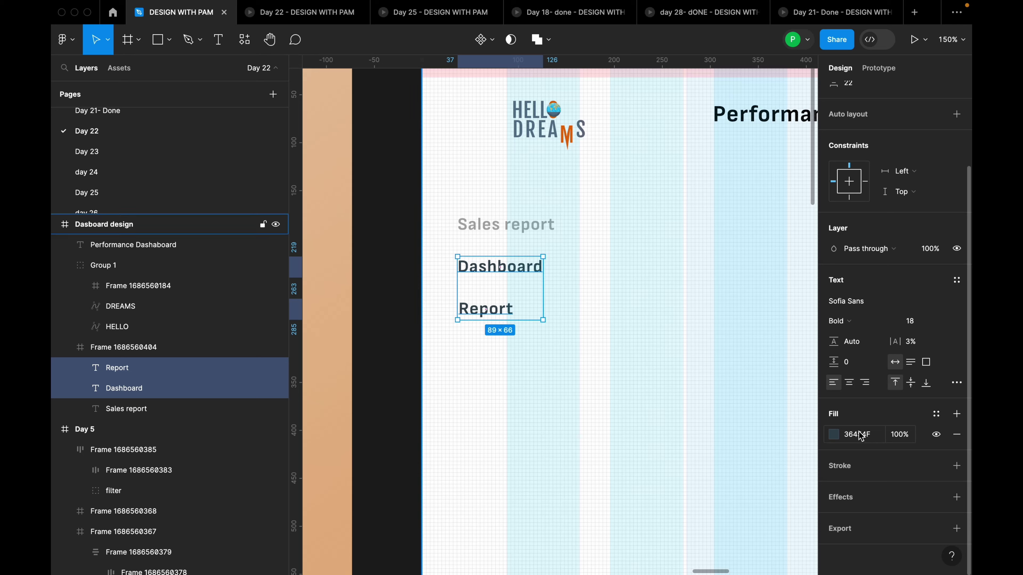
pyautogui.hotkey('ctrl', 'z')
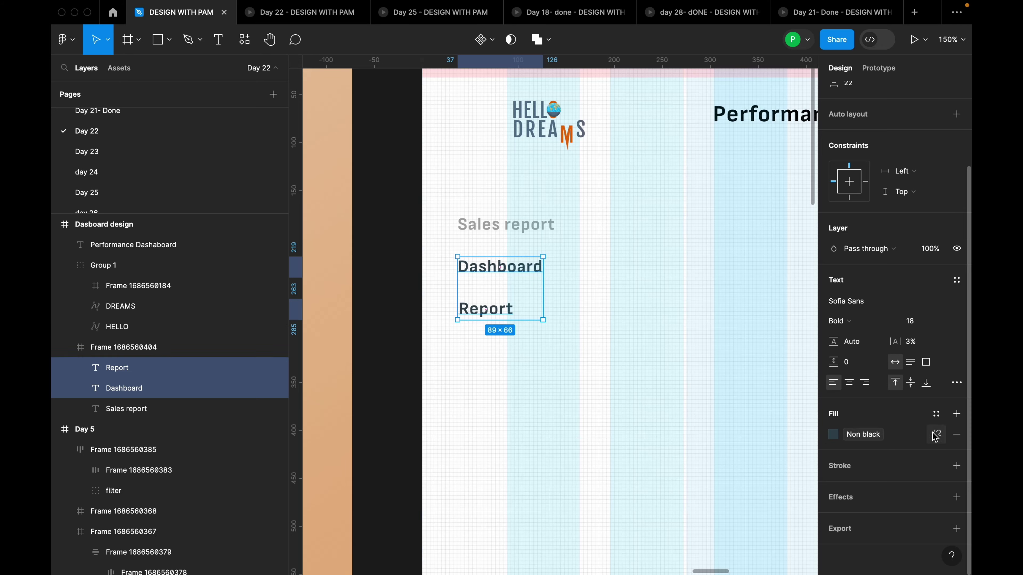
pyautogui.click(935, 435)
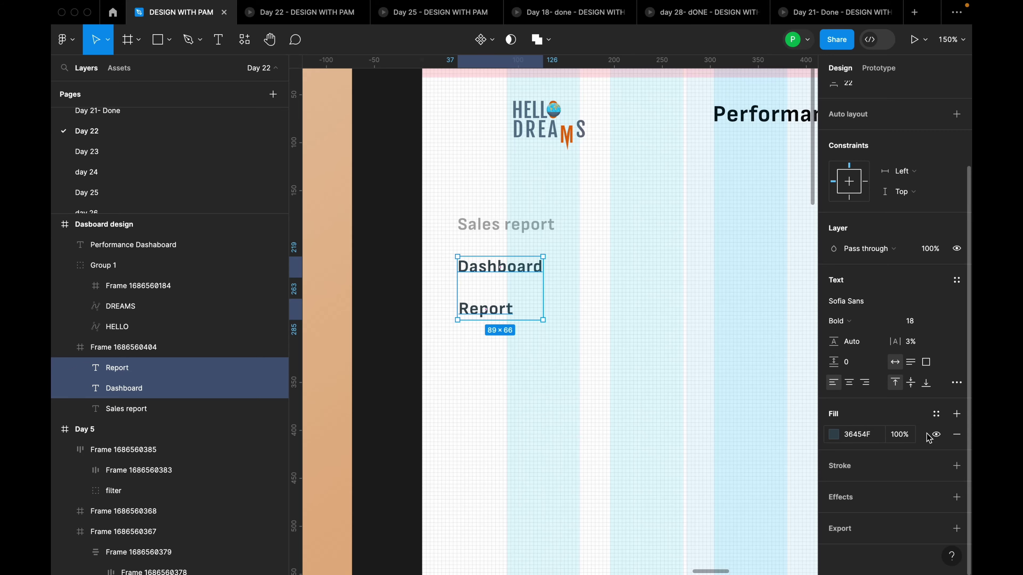
pyautogui.click(582, 354)
pyautogui.scroll(-10, 560, 310)
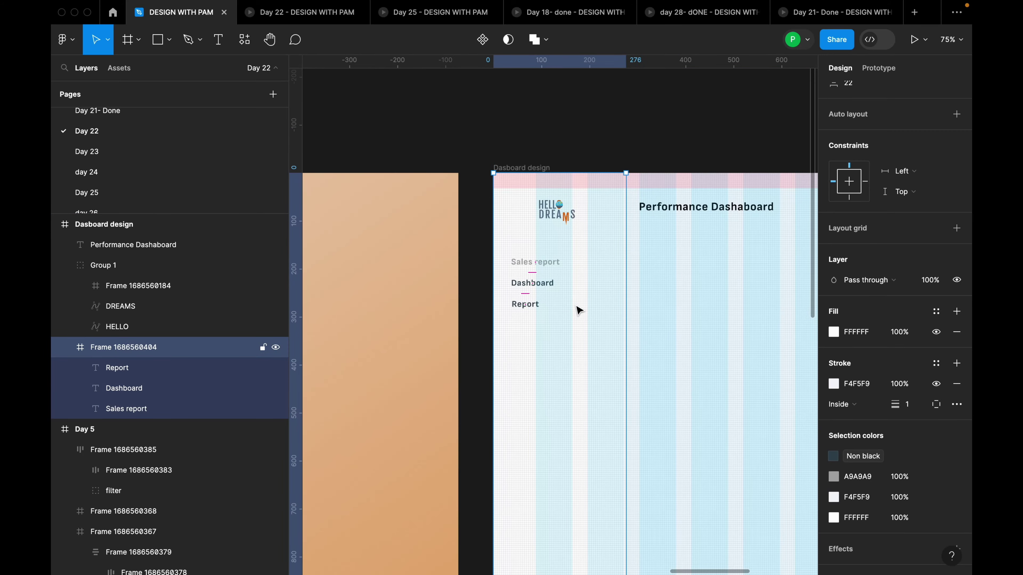
pyautogui.scroll(4, 364, 345)
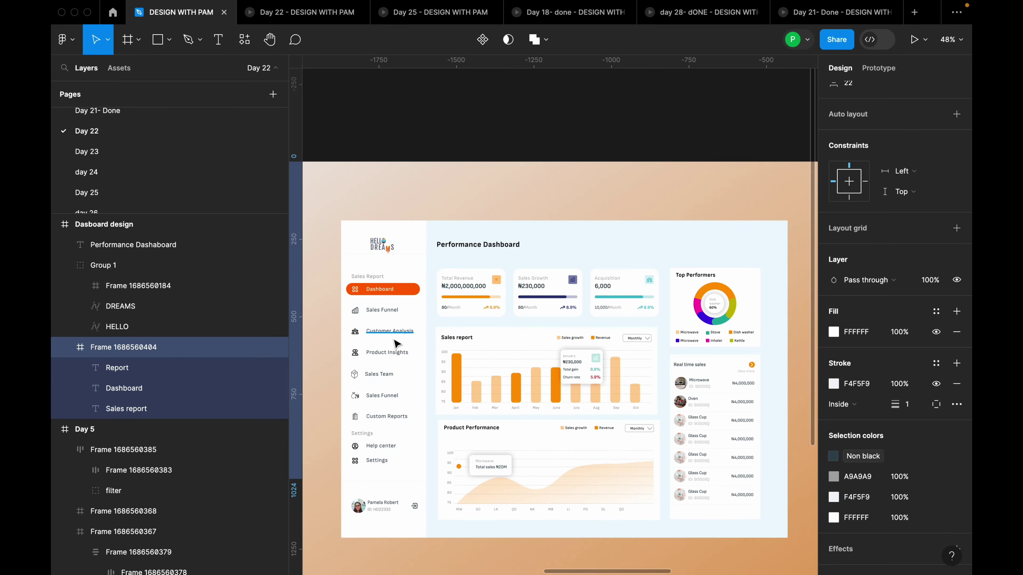
pyautogui.scroll(-3, 375, 344)
pyautogui.scroll(5, 374, 329)
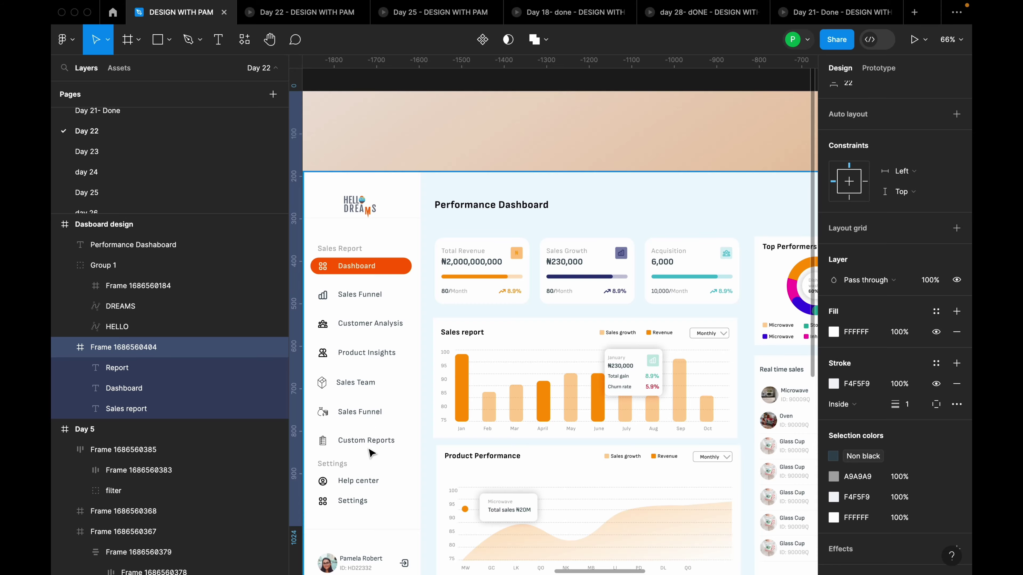
pyautogui.hotkey('shift', '2')
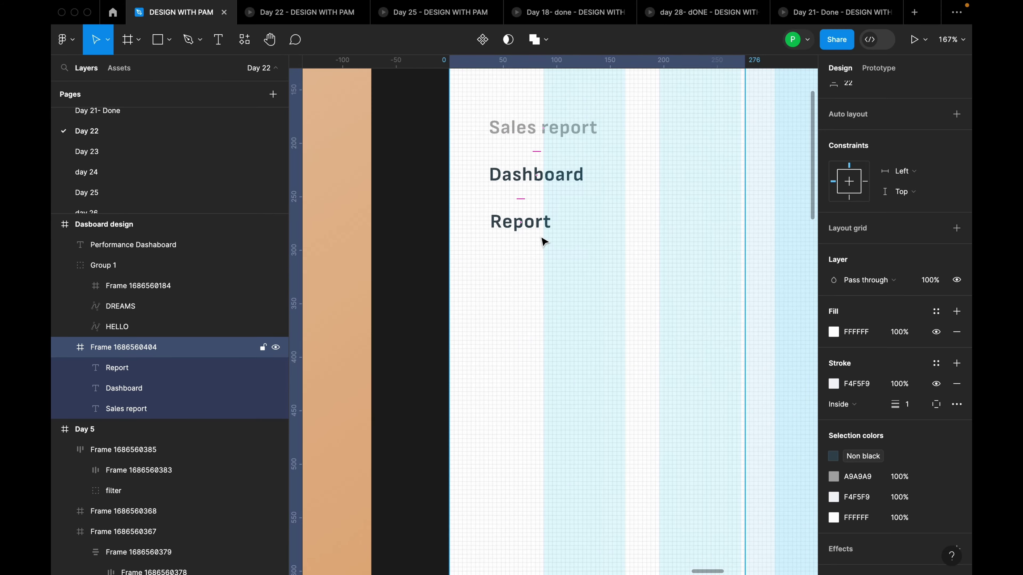
pyautogui.click(574, 182)
pyautogui.scroll(2, 556, 185)
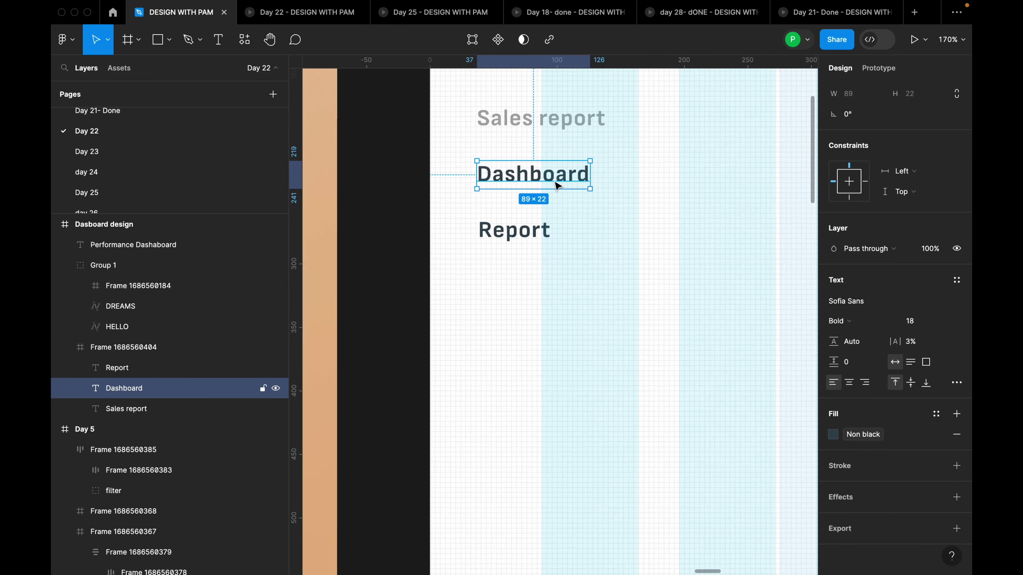
pyautogui.scroll(3, 555, 186)
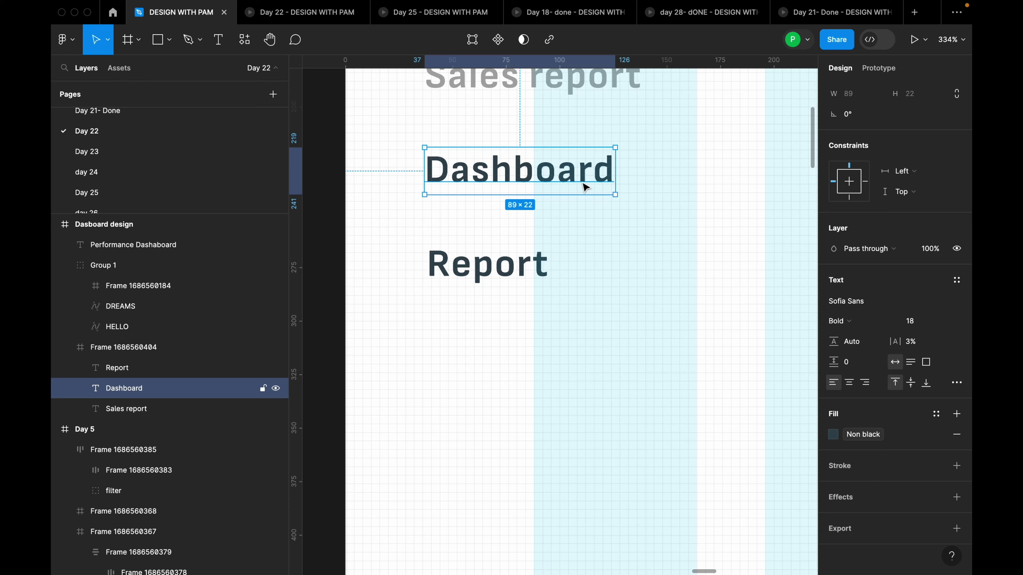
# Wrap the Dashboard and Report labels in a vertical auto-layout frame
pyautogui.keyDown('shift'); pyautogui.click(526, 274); pyautogui.keyUp('shift')
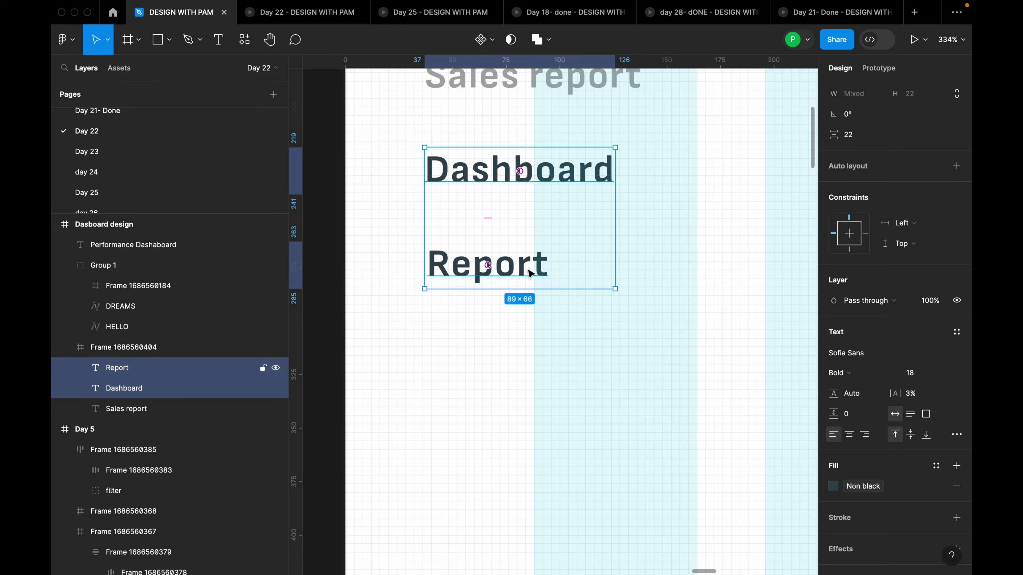
pyautogui.hotkey('shift', 'a')
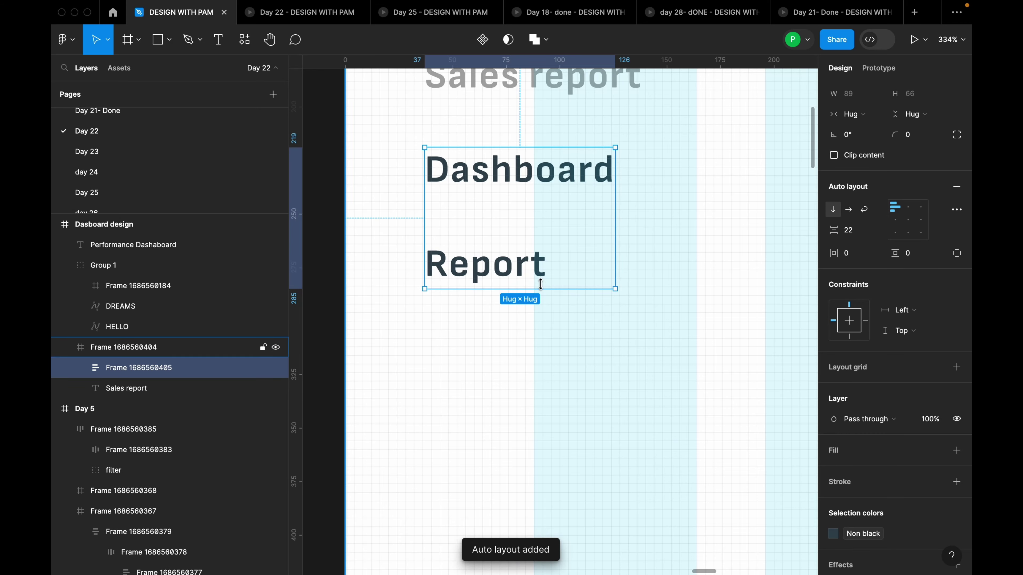
pyautogui.scroll(-2, 568, 272)
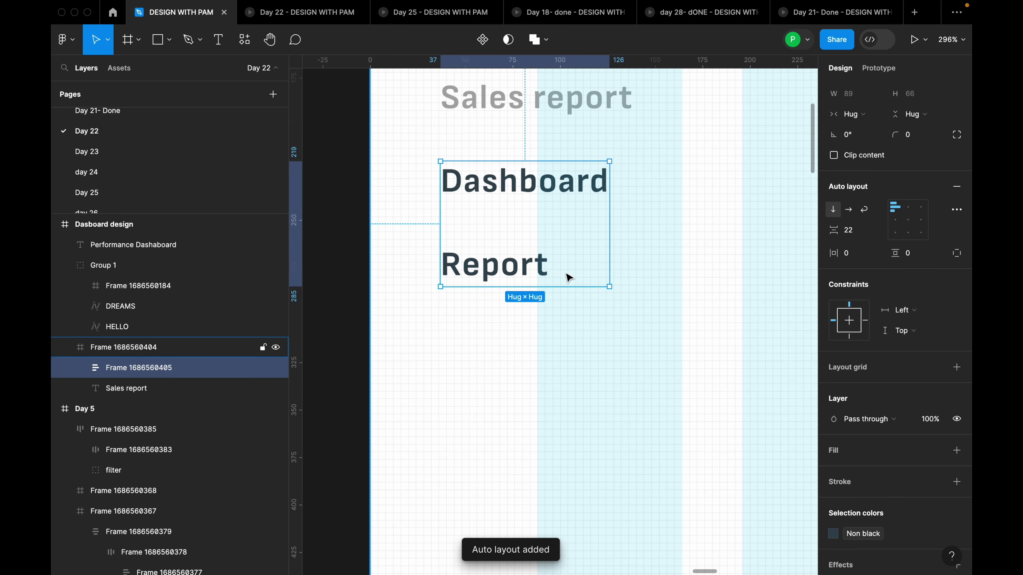
pyautogui.doubleClick(534, 273)
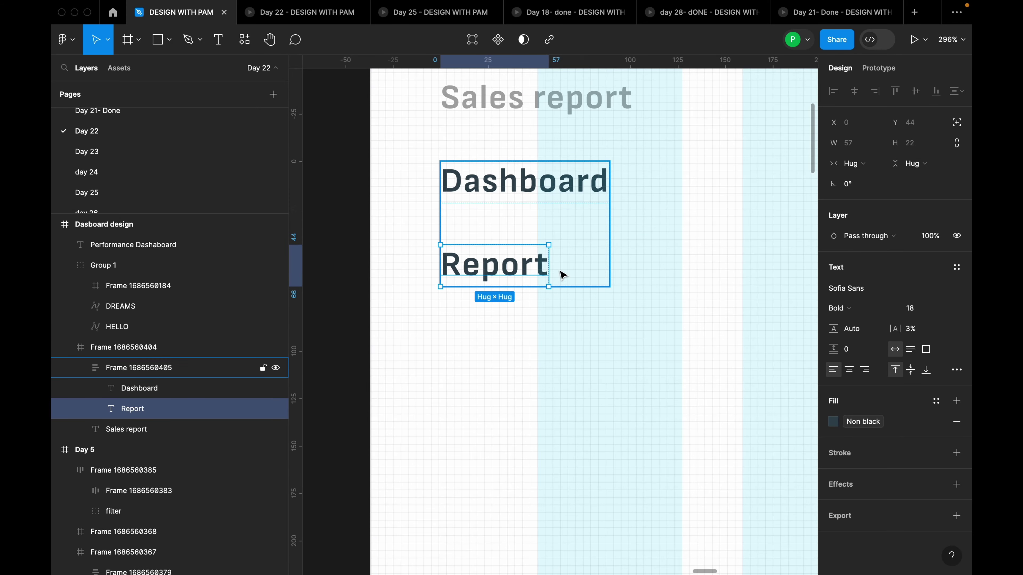
pyautogui.click(570, 205)
pyautogui.click(568, 198)
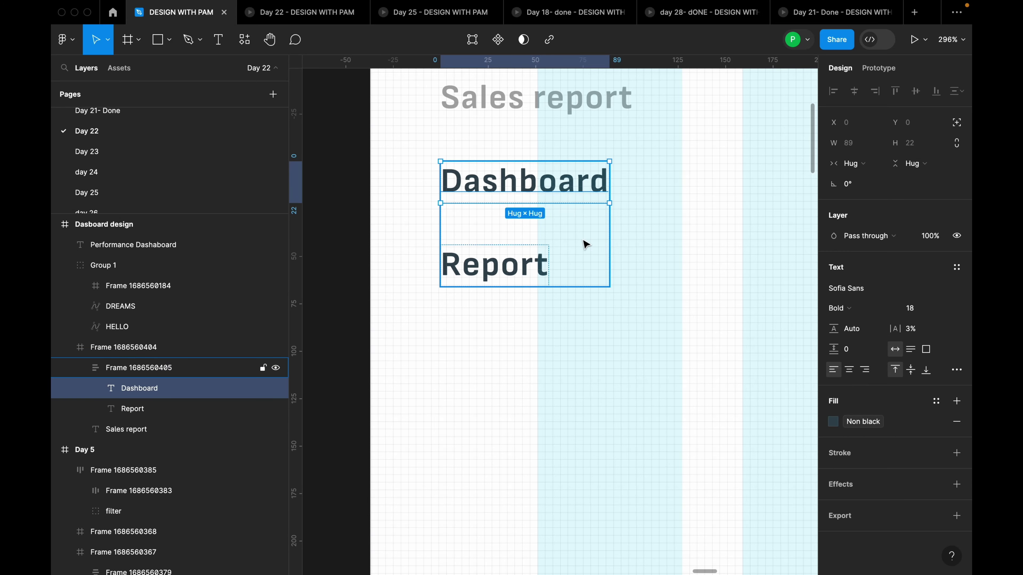
pyautogui.click(565, 263)
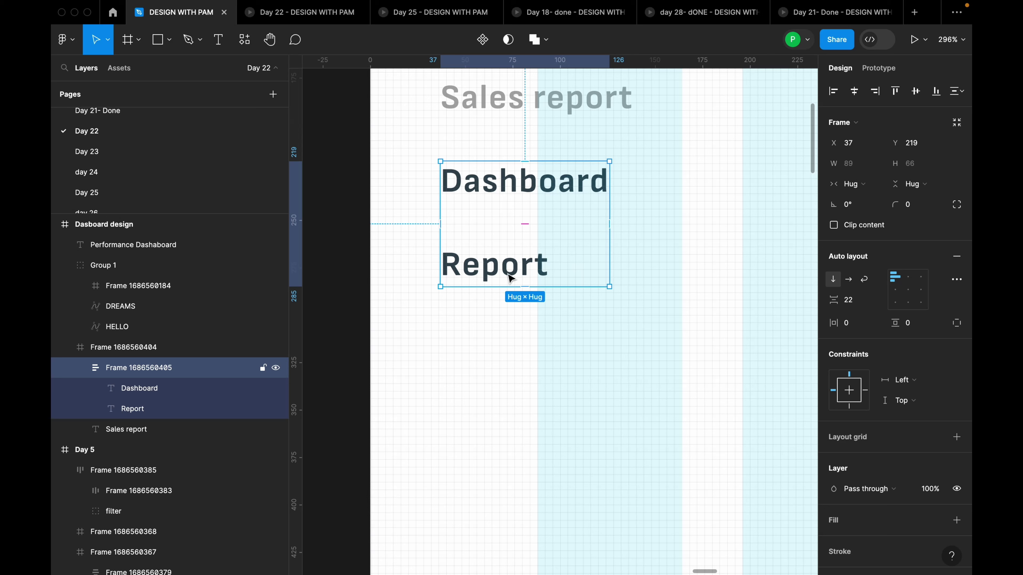
# Duplicate the Report item until five Report copies sit below Dashboard
pyautogui.click(515, 268)
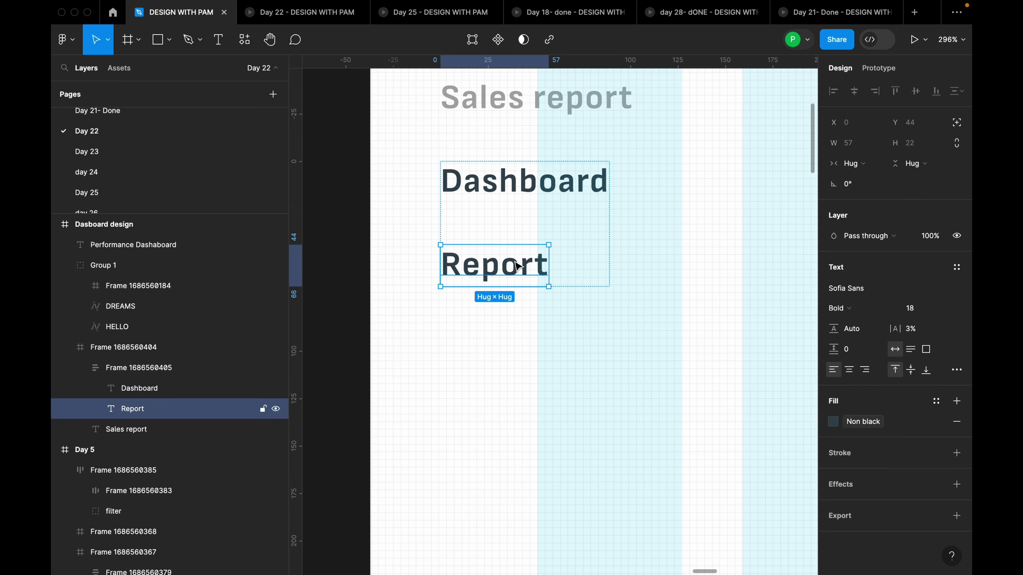
pyautogui.press('super+d')
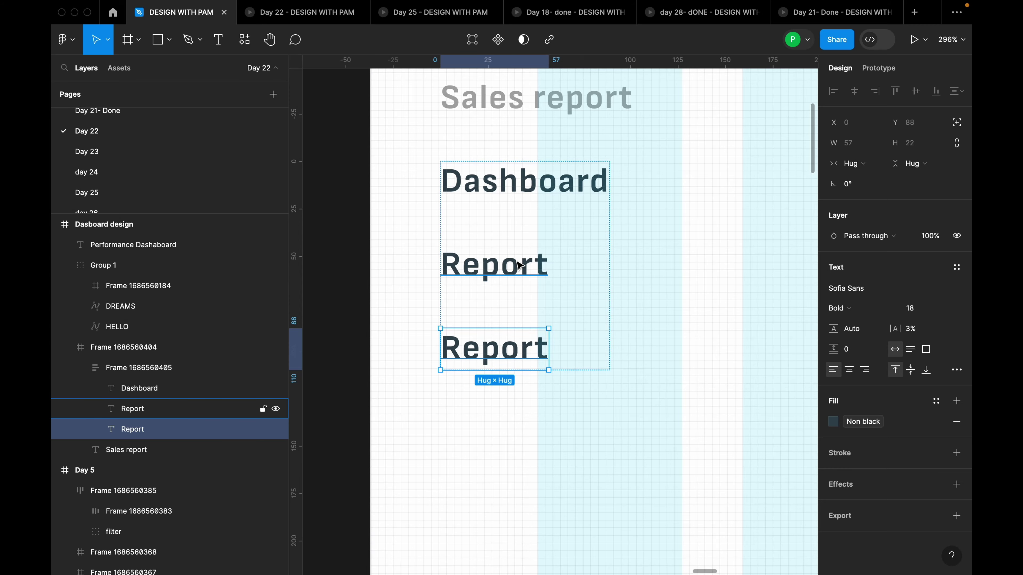
pyautogui.press('super+d')
pyautogui.press('super+d')
pyautogui.press('super+d')
pyautogui.scroll(-2, 598, 270)
# Set the menu list's auto-layout item spacing to 32
pyautogui.keyDown('ctrl'); pyautogui.scroll(-5, 622, 274); pyautogui.keyUp('ctrl')
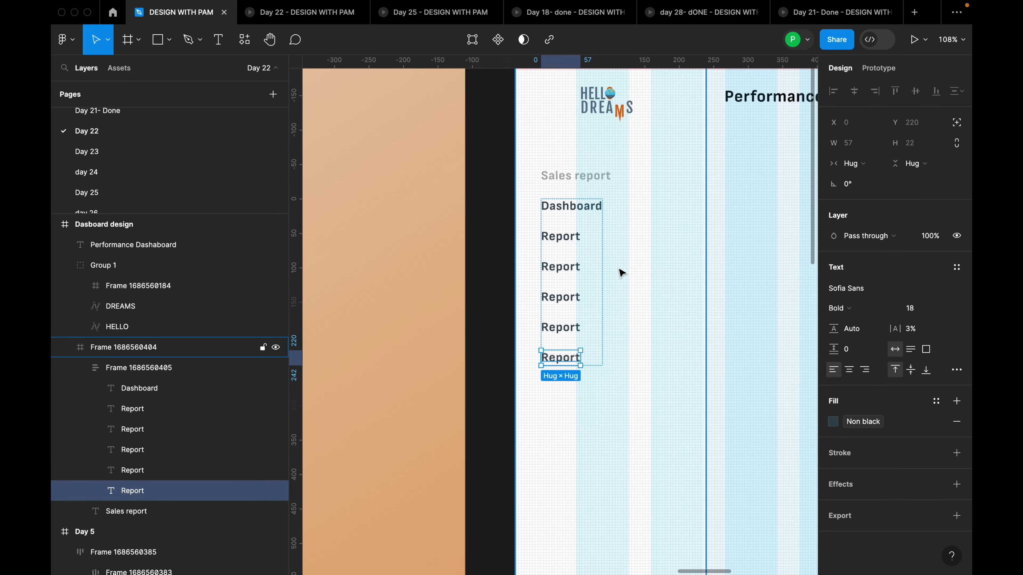
pyautogui.click(622, 274)
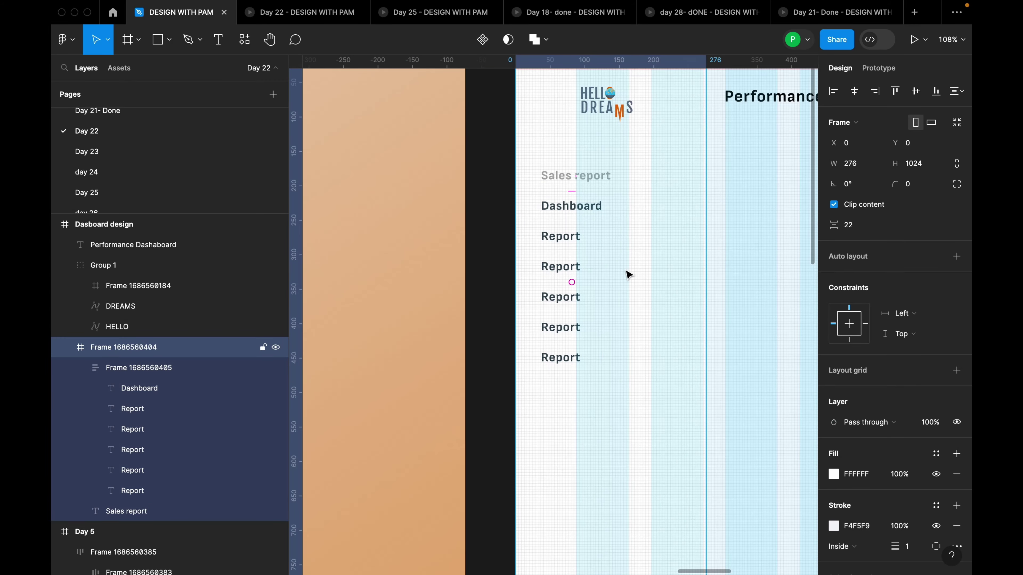
pyautogui.click(579, 241)
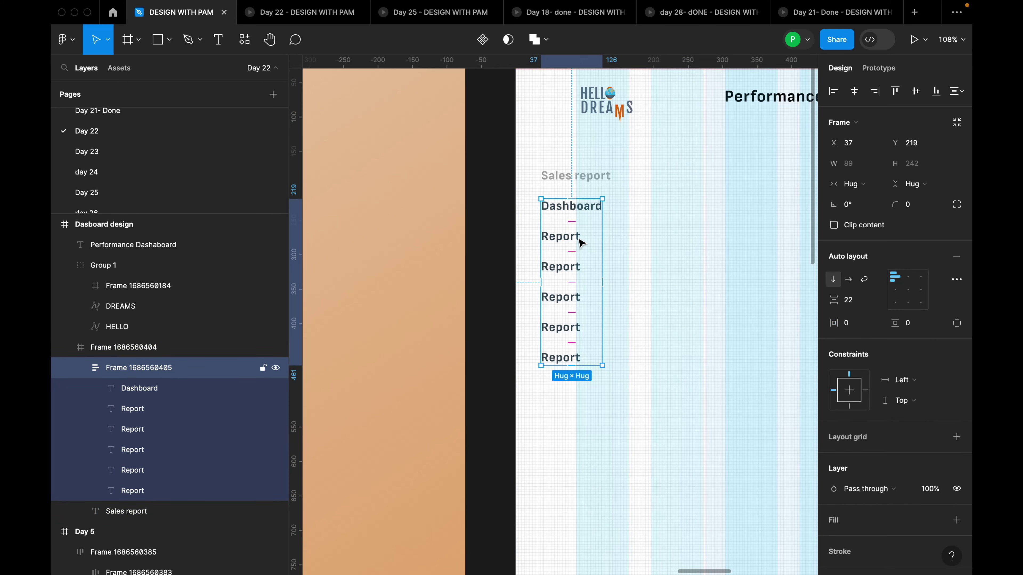
pyautogui.scroll(3, 579, 242)
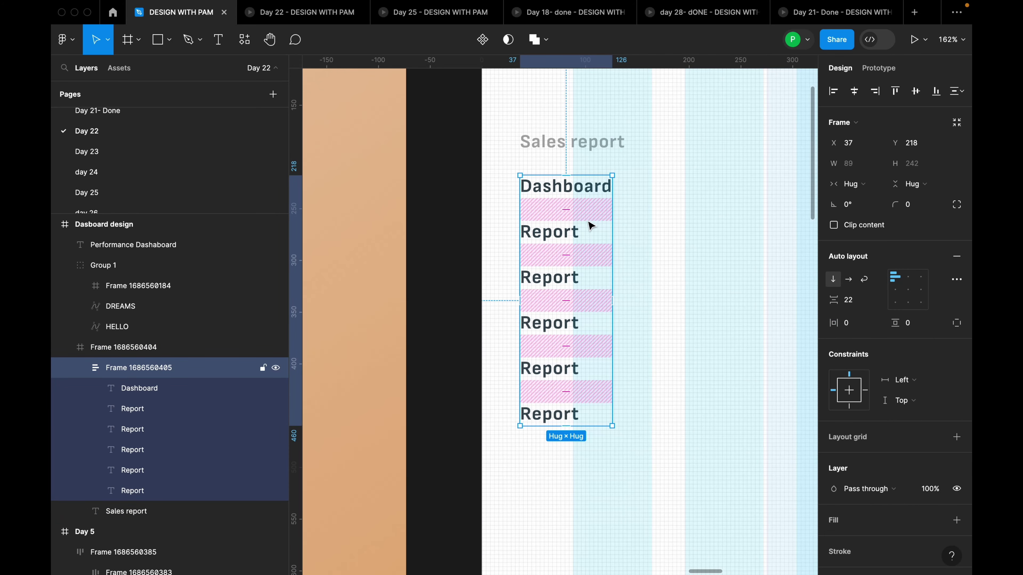
pyautogui.click(860, 302)
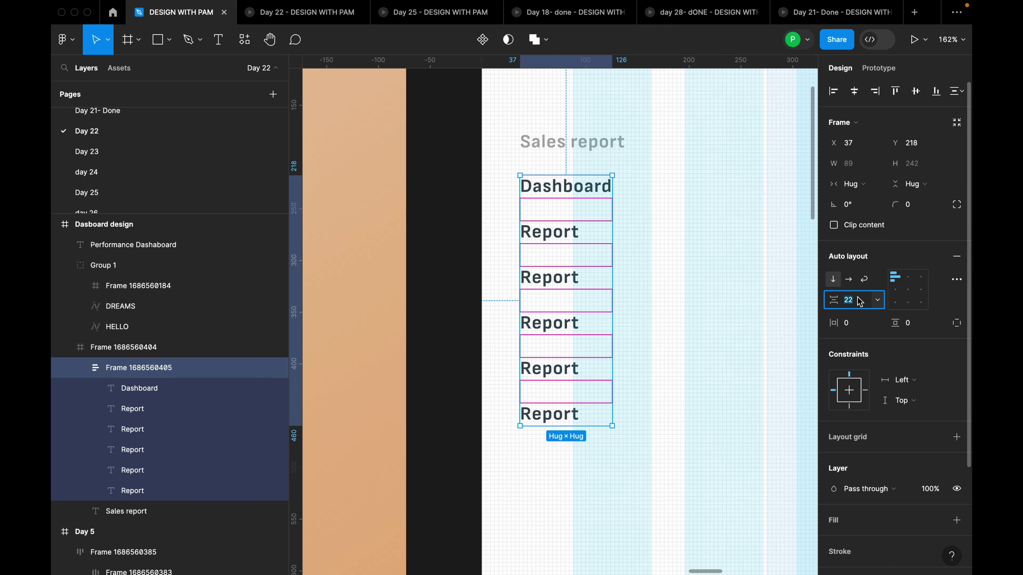
pyautogui.write('32')
pyautogui.press('Return')
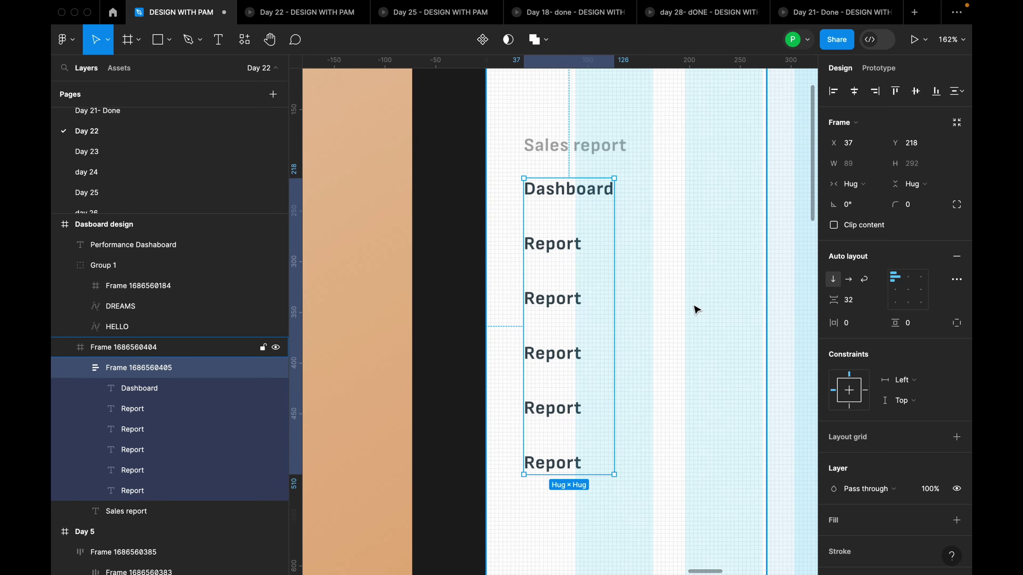
pyautogui.scroll(-10, 692, 302)
pyautogui.scroll(3, 441, 372)
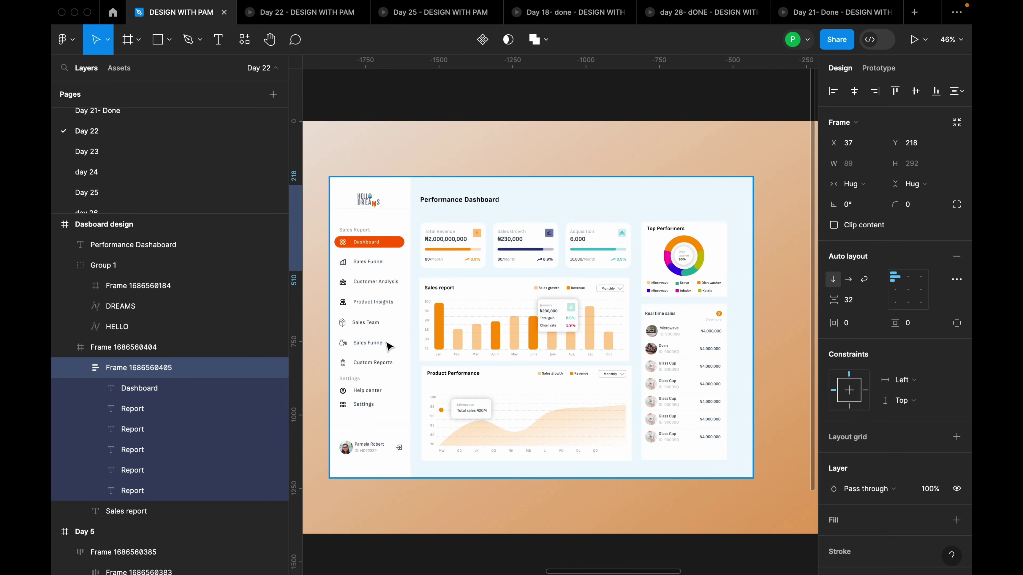
pyautogui.hotkey('shift', '2')
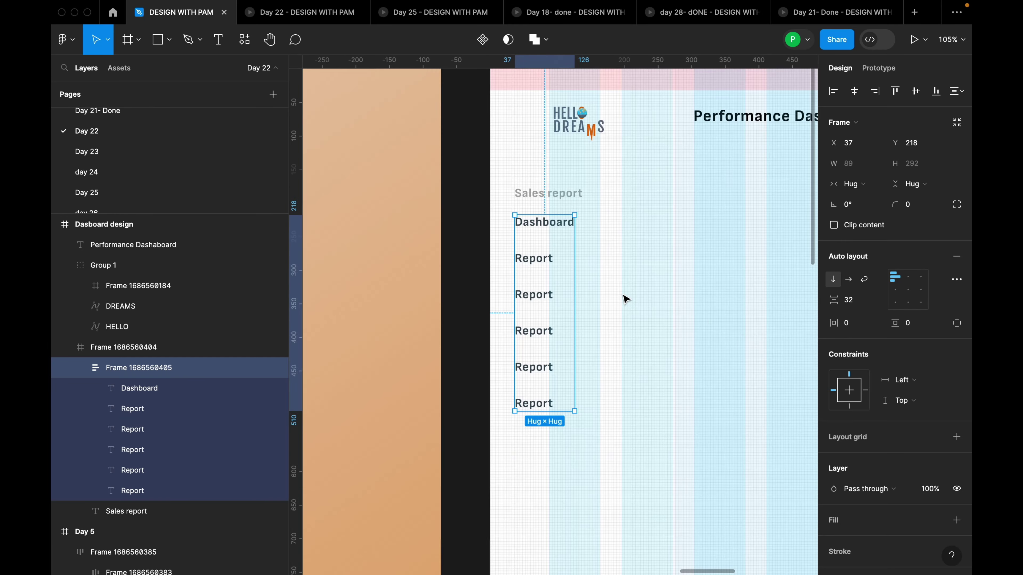
pyautogui.moveTo(544, 284); pyautogui.dragTo(547, 282)
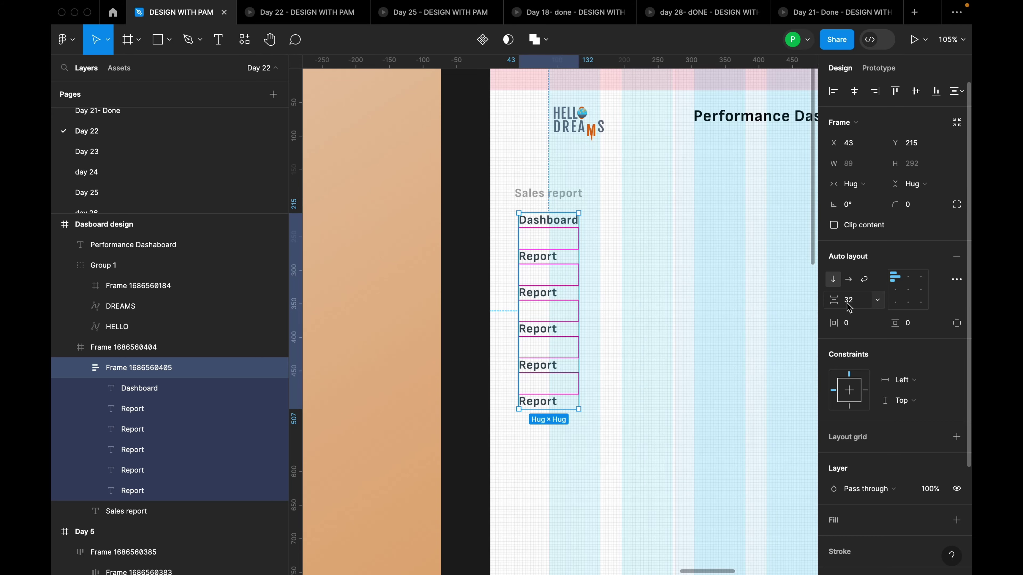
# Widen the spacing to 48, move the list to X 93, and left-align Sales report above it
pyautogui.click(860, 309)
pyautogui.write('48')
pyautogui.press('Return')
pyautogui.scroll(-5, 646, 334)
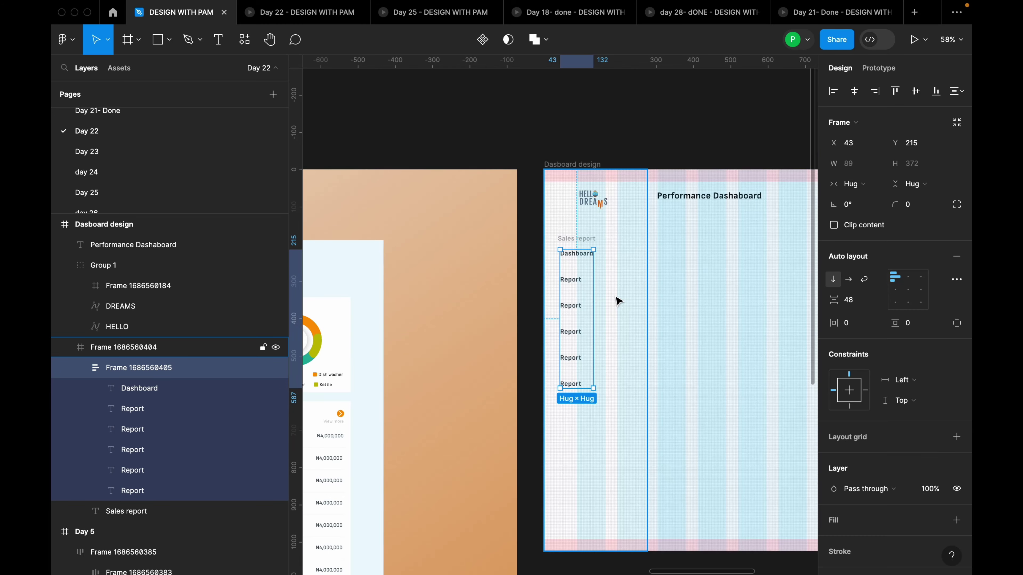
pyautogui.scroll(5, 604, 305)
pyautogui.moveTo(548, 238); pyautogui.dragTo(594, 245)
pyautogui.moveTo(558, 181); pyautogui.dragTo(589, 167)
# Ungroup the menu items from their auto-layout frame
pyautogui.click(598, 205)
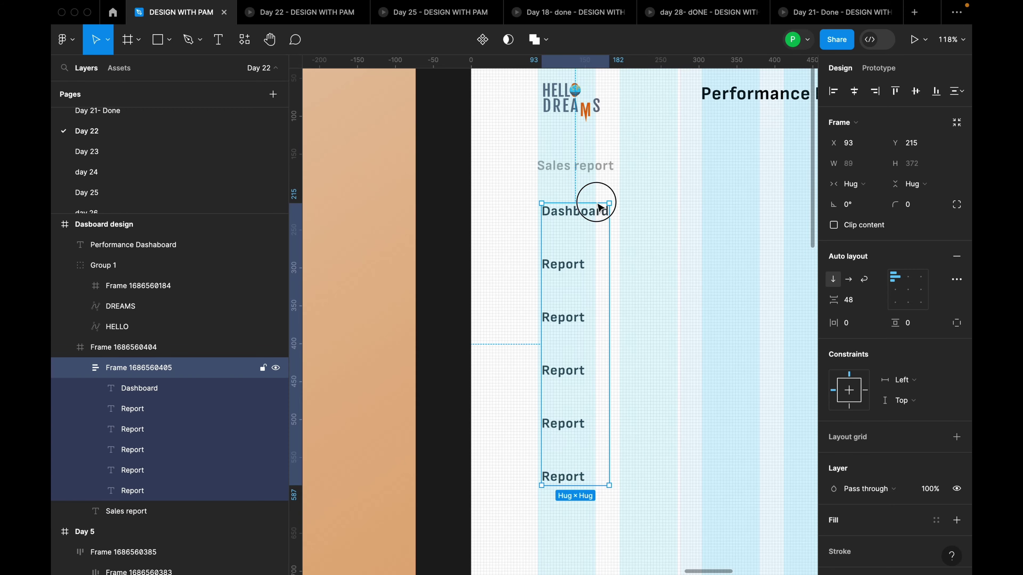
pyautogui.rightClick(599, 249)
pyautogui.click(652, 356)
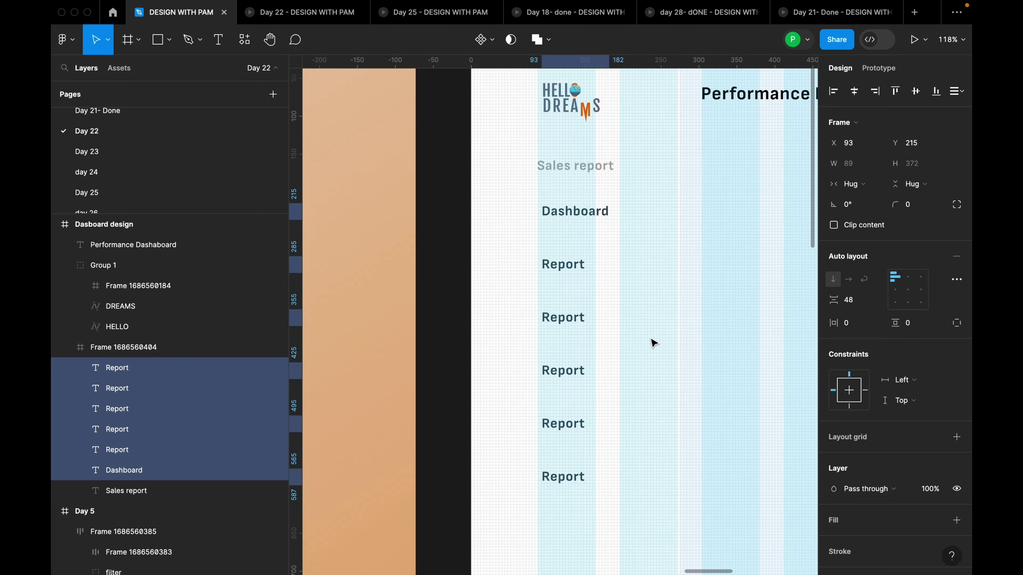
pyautogui.click(655, 311)
# Launch the Heroicons plugin from the canvas menu, then close it
pyautogui.rightClick(650, 306)
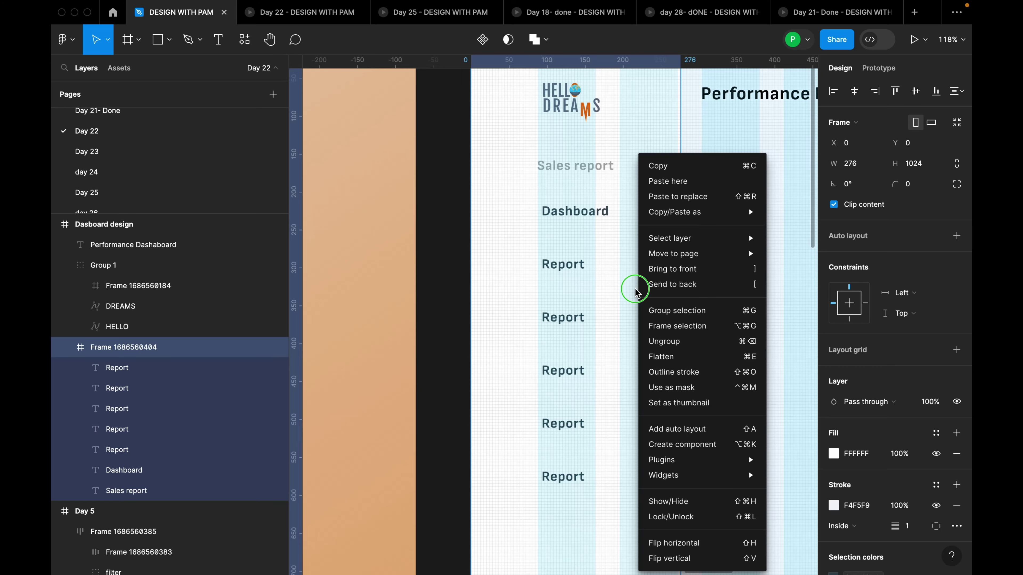
pyautogui.moveTo(699, 463)
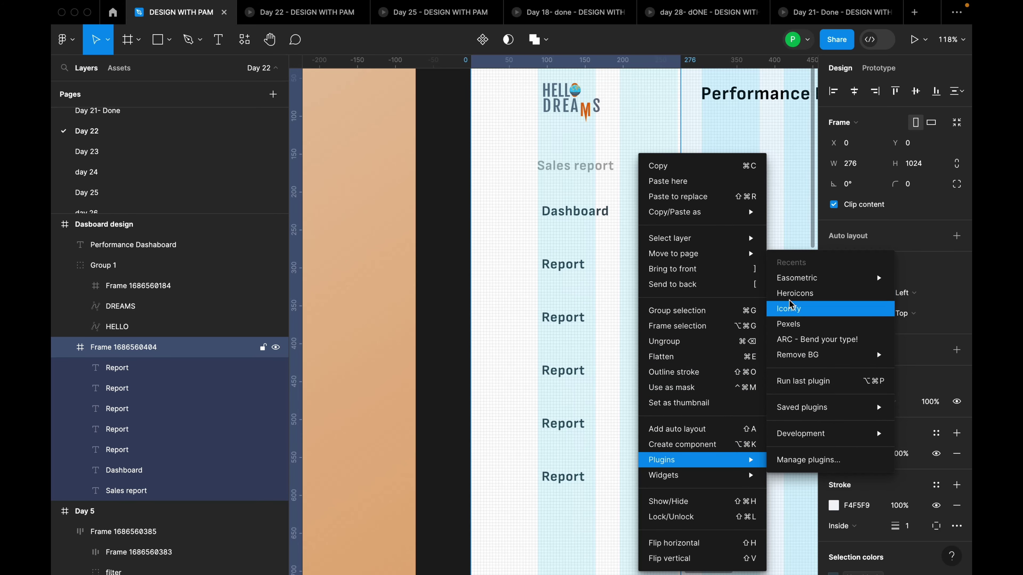
pyautogui.click(792, 294)
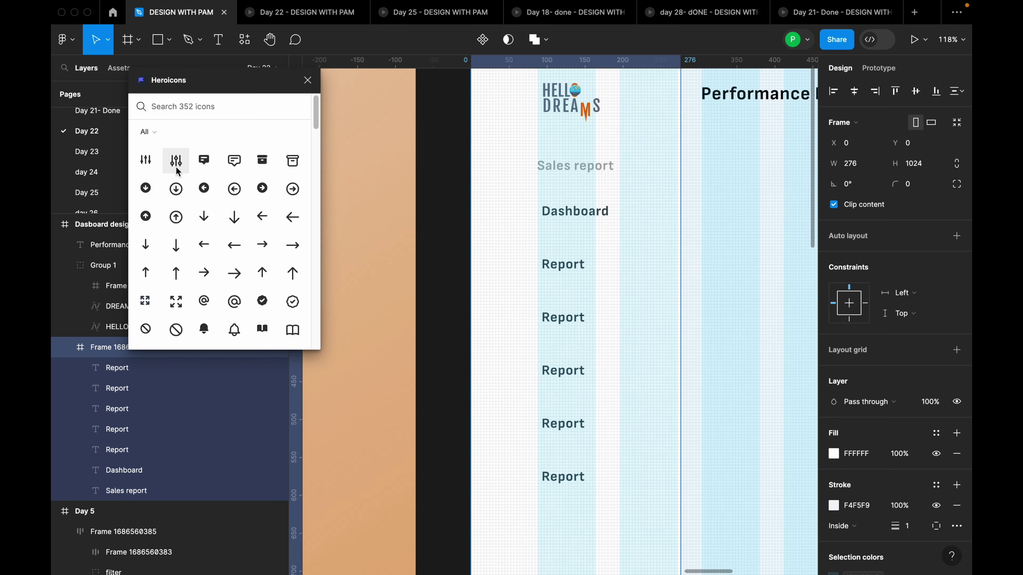
pyautogui.scroll(-4, 278, 273)
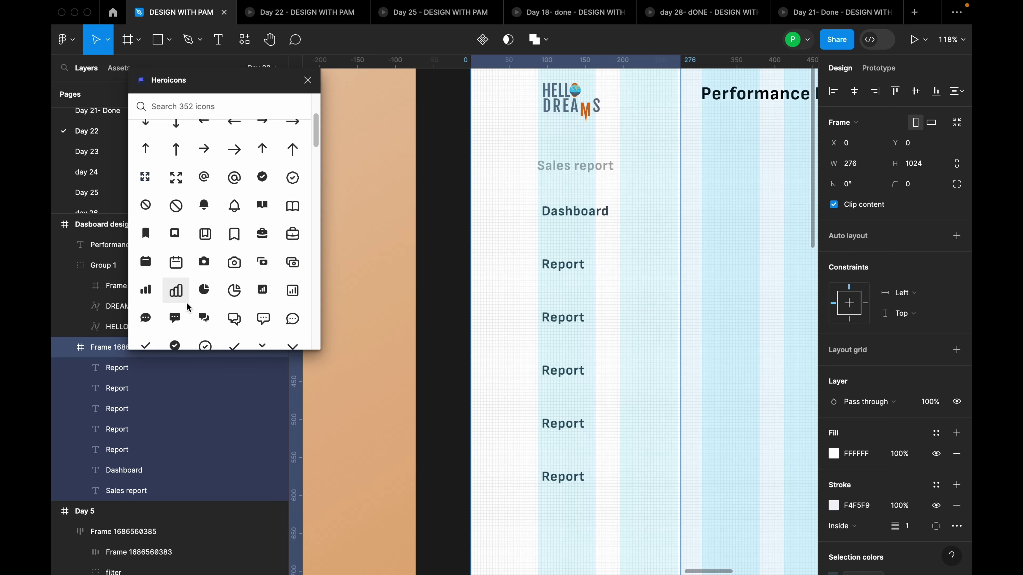
pyautogui.scroll(-6, 248, 313)
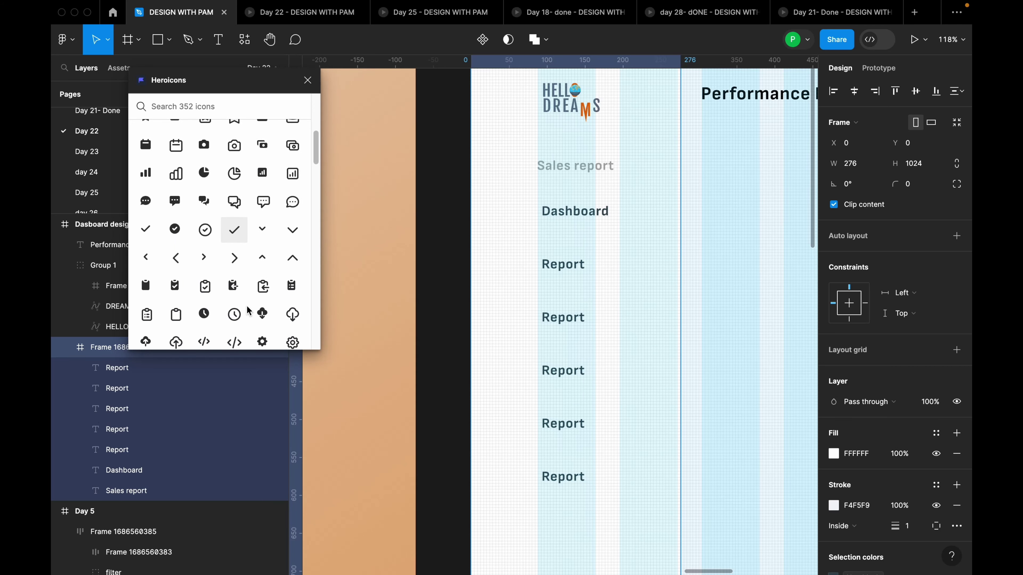
pyautogui.click(307, 79)
# Search Iconify for 'dashboard' and import the outline dashboard icon
pyautogui.rightClick(405, 141)
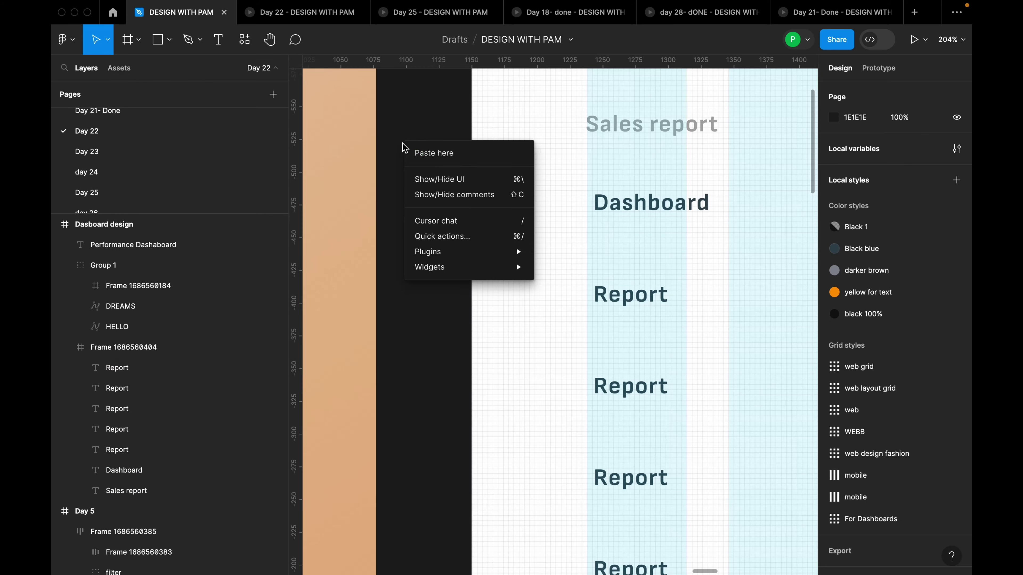
pyautogui.moveTo(455, 251)
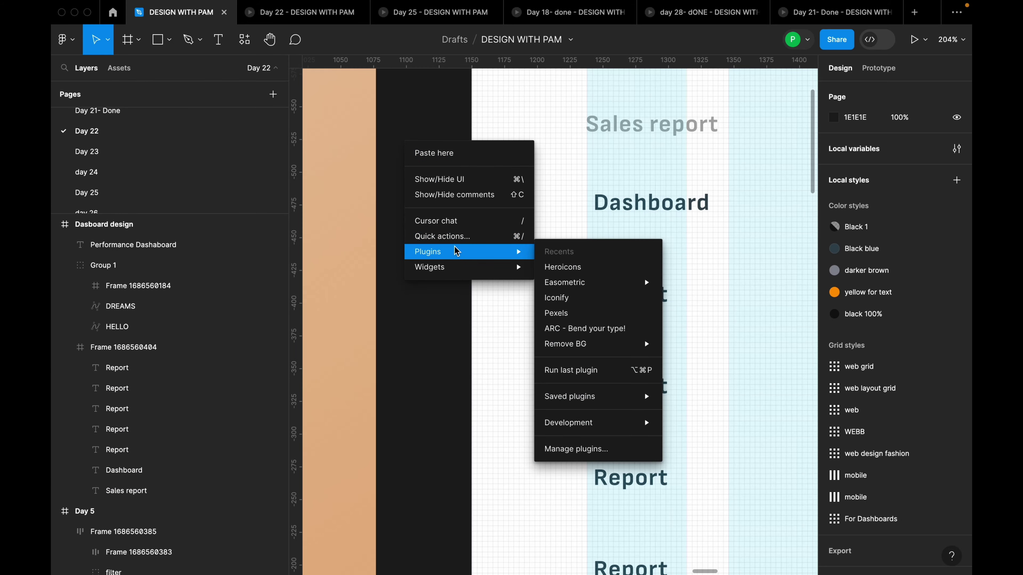
pyautogui.click(551, 298)
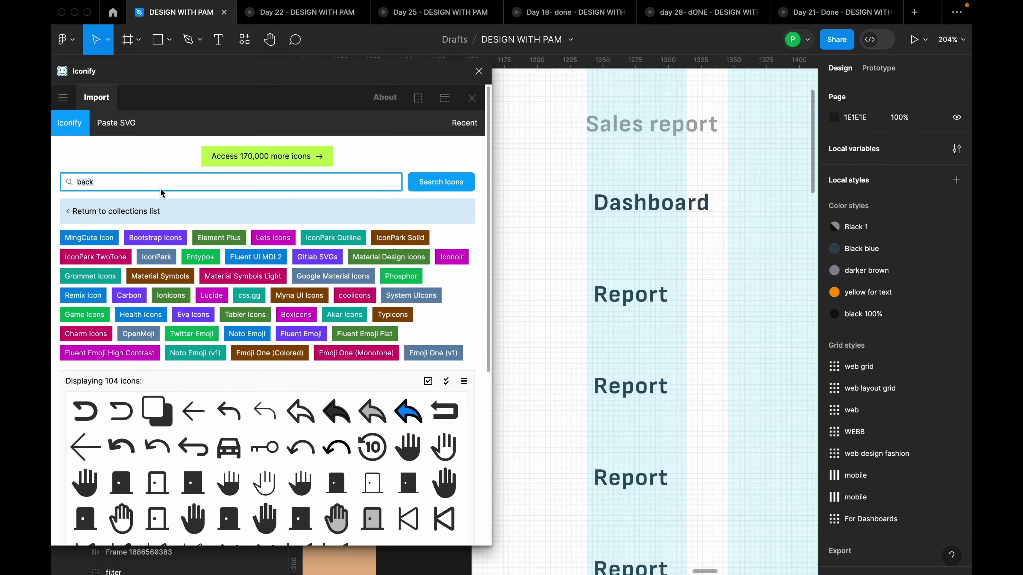
pyautogui.press('BackSpace')
pyautogui.write('dashboard')
pyautogui.press('Return')
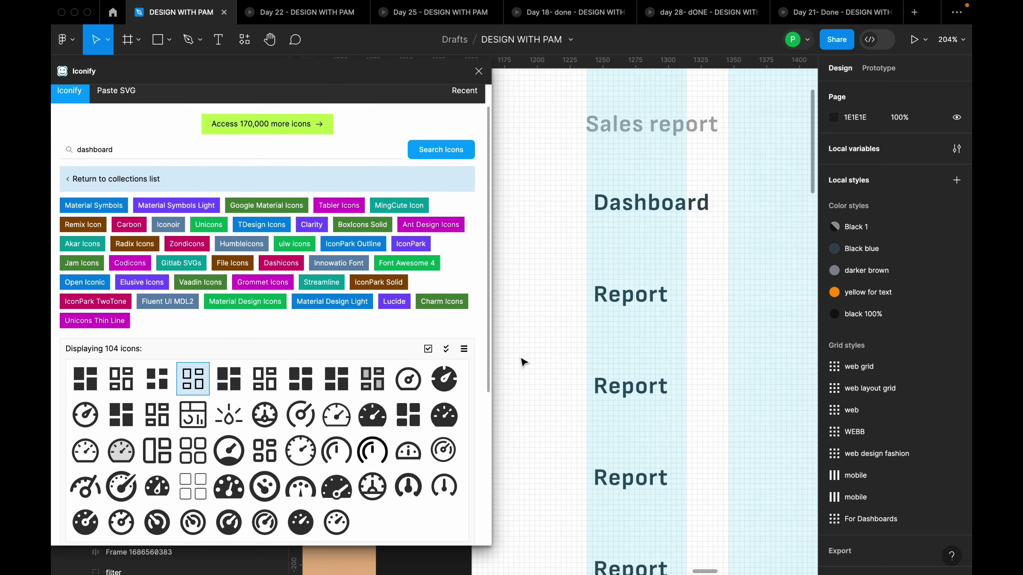
pyautogui.click(192, 411)
pyautogui.click(300, 525)
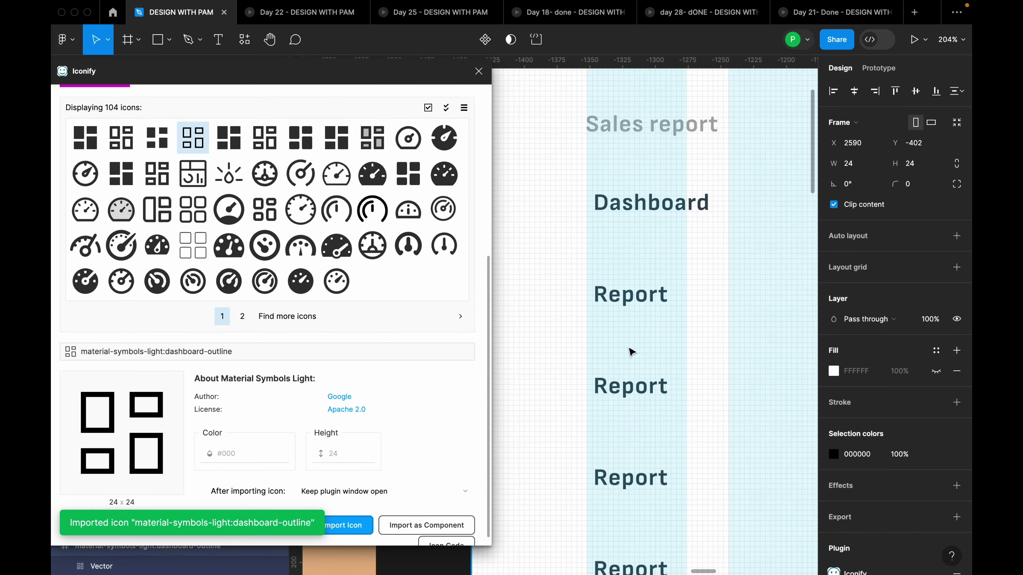
# Move the dashboard icon beside the Dashboard label and wrap both in auto layout
pyautogui.scroll(-10, 631, 347)
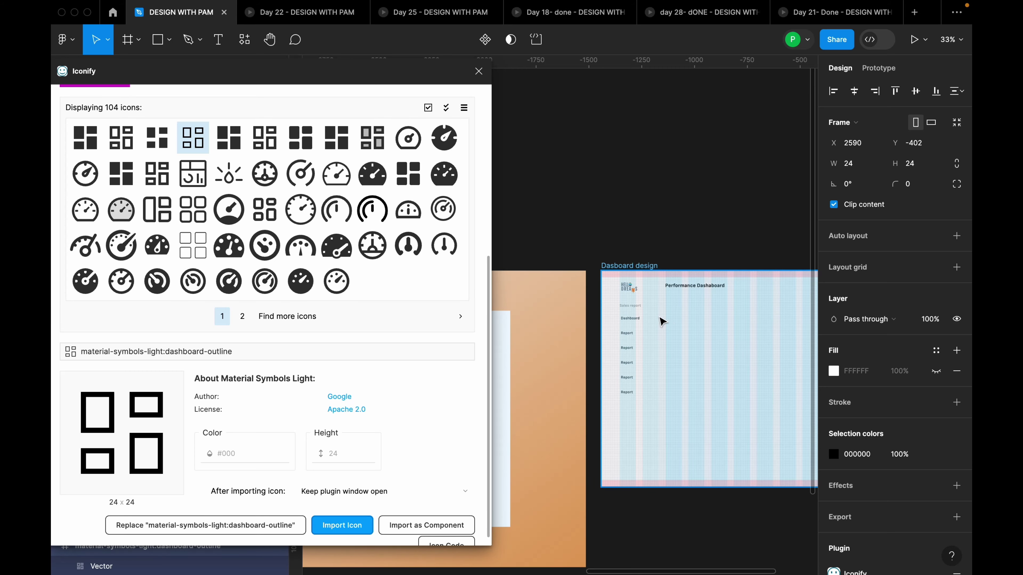
pyautogui.scroll(3, 663, 322)
pyautogui.scroll(-5, 640, 293)
pyautogui.scroll(3, 754, 297)
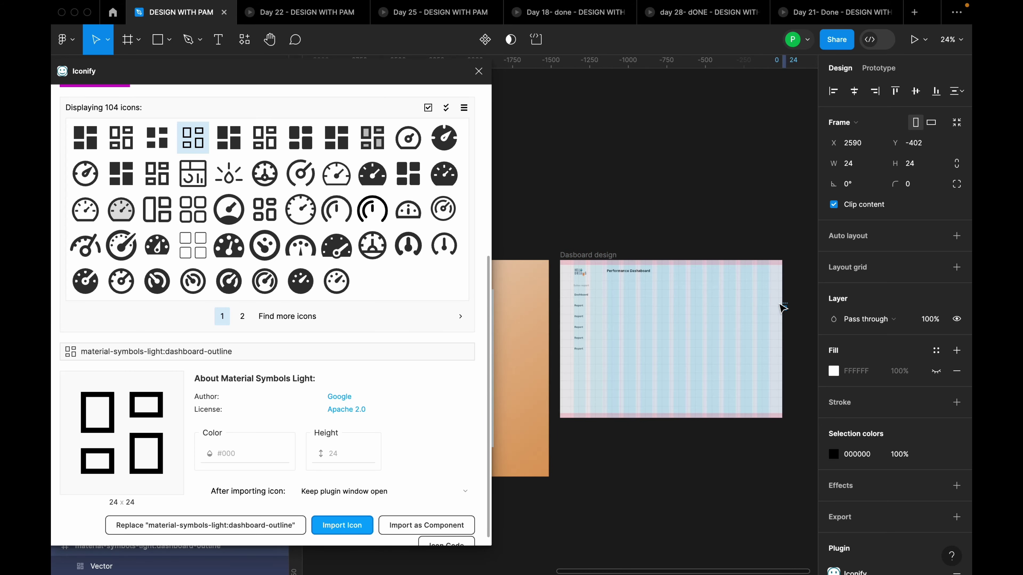
pyautogui.moveTo(782, 307); pyautogui.dragTo(594, 287)
pyautogui.scroll(10, 564, 298)
pyautogui.keyDown('shift'); pyautogui.click(645, 279); pyautogui.keyUp('shift')
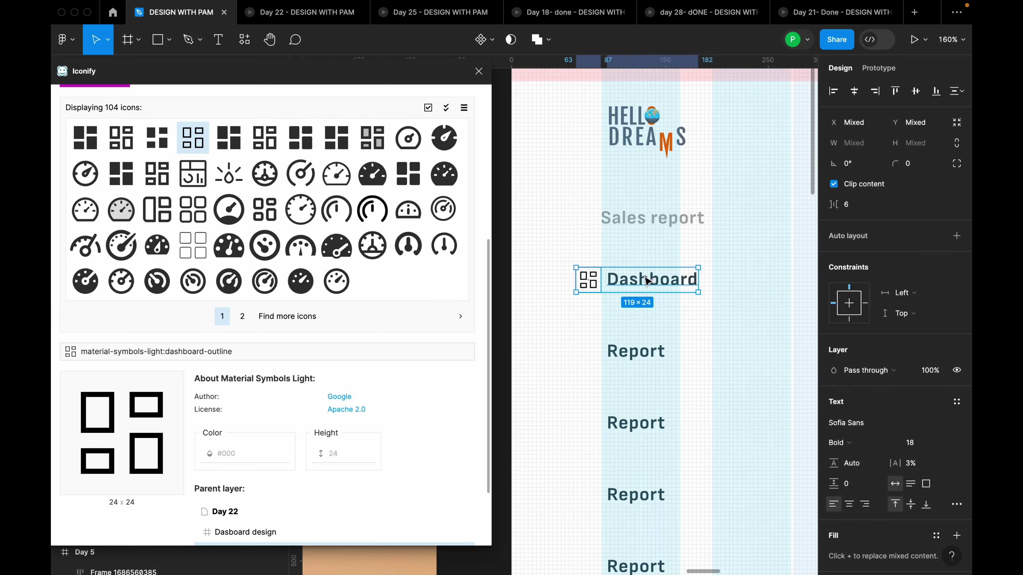
pyautogui.hotkey('shift', 'a')
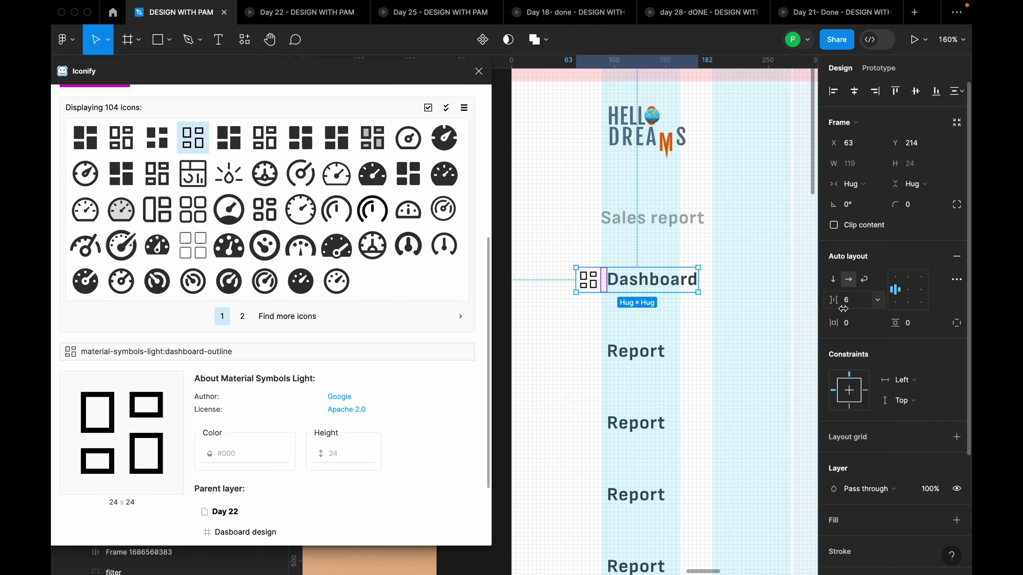
# Set the icon-to-label gap to 24 and shift the row to X 81
pyautogui.click(855, 302)
pyautogui.doubleClick(856, 305)
pyautogui.press('Return')
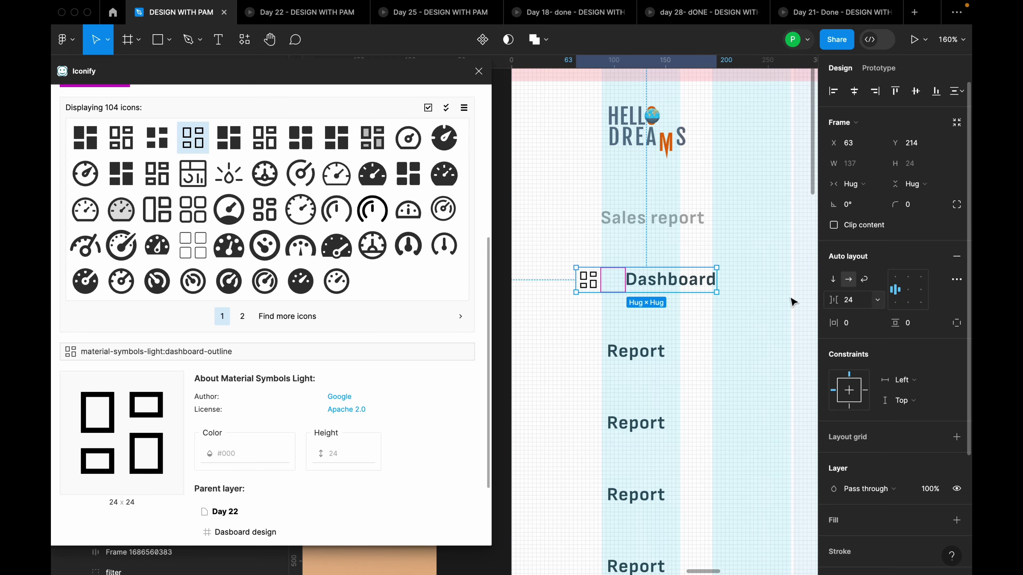
pyautogui.moveTo(671, 280); pyautogui.dragTo(694, 282)
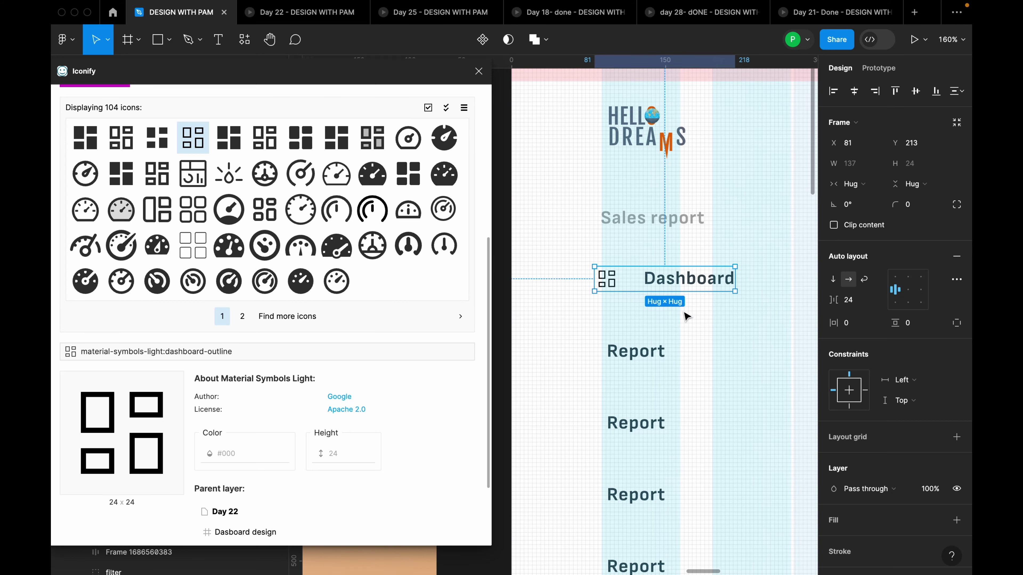
pyautogui.scroll(-5, 694, 282)
pyautogui.scroll(-2, 721, 328)
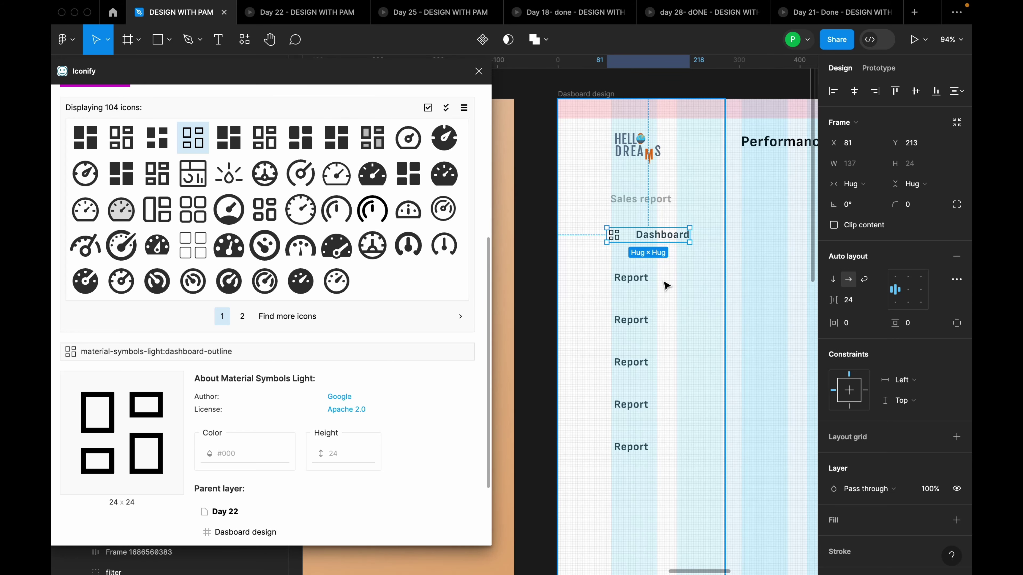
pyautogui.scroll(5, 667, 283)
pyautogui.click(628, 278)
# Delete the five Report labels from the sidebar
pyautogui.keyDown('shift'); pyautogui.click(631, 357); pyautogui.keyUp('shift')
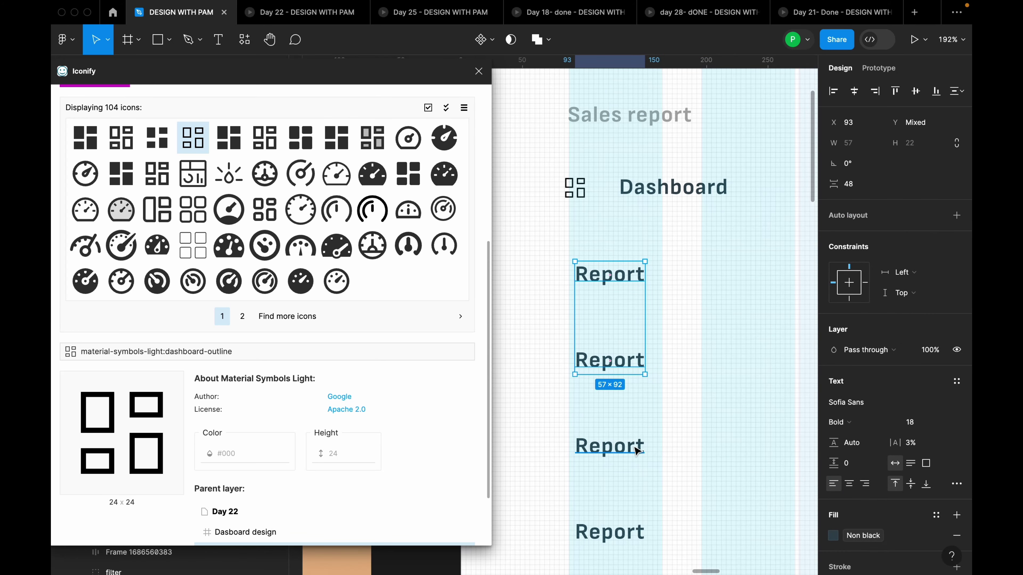
pyautogui.keyDown('shift'); pyautogui.click(631, 443); pyautogui.keyUp('shift')
pyautogui.keyDown('shift'); pyautogui.click(631, 532); pyautogui.keyUp('shift')
pyautogui.scroll(-3, 631, 508)
pyautogui.keyDown('shift'); pyautogui.click(631, 505); pyautogui.keyUp('shift')
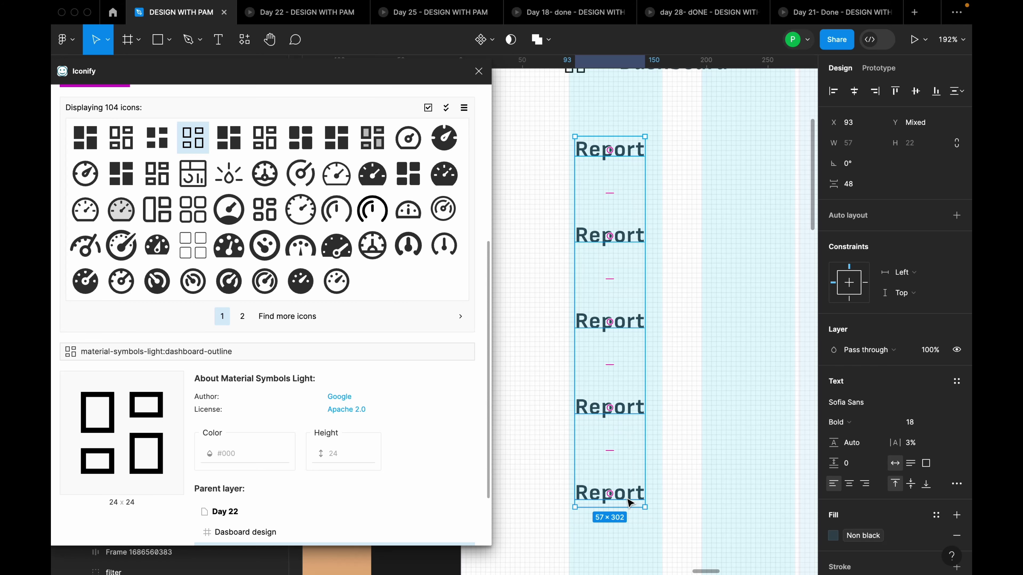
pyautogui.press('Delete')
pyautogui.scroll(5, 662, 429)
# Combine the Dashboard icon and label into one auto-layout row and duplicate it below
pyautogui.click(663, 365)
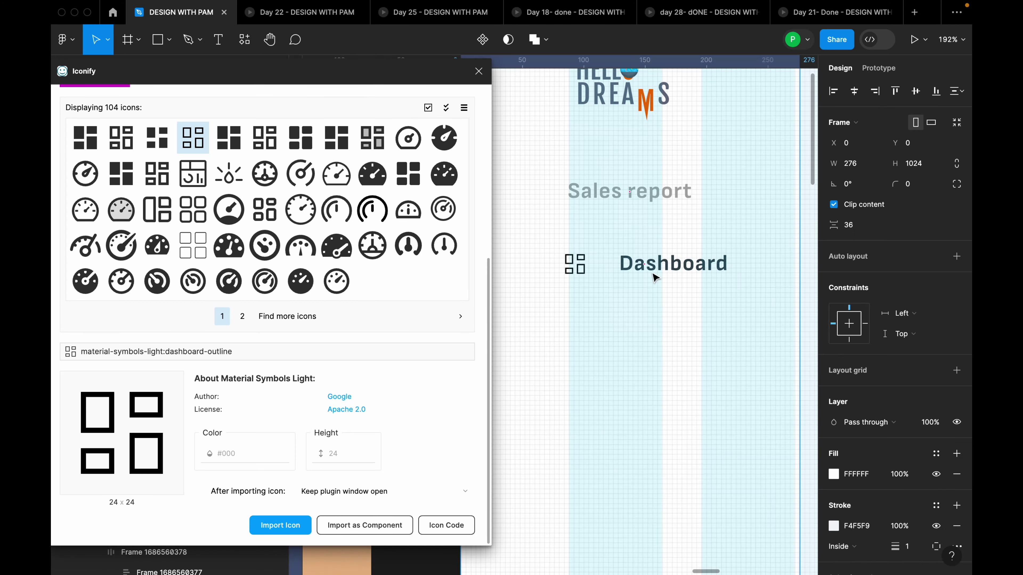
pyautogui.click(653, 268)
pyautogui.hotkey('shift', 'a')
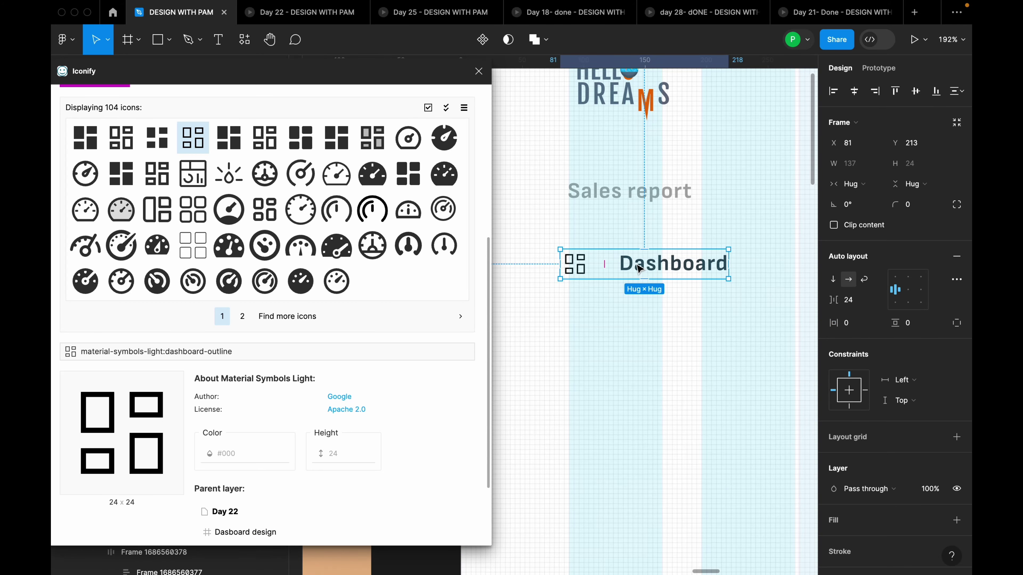
pyautogui.moveTo(651, 270); pyautogui.dragTo(651, 327)
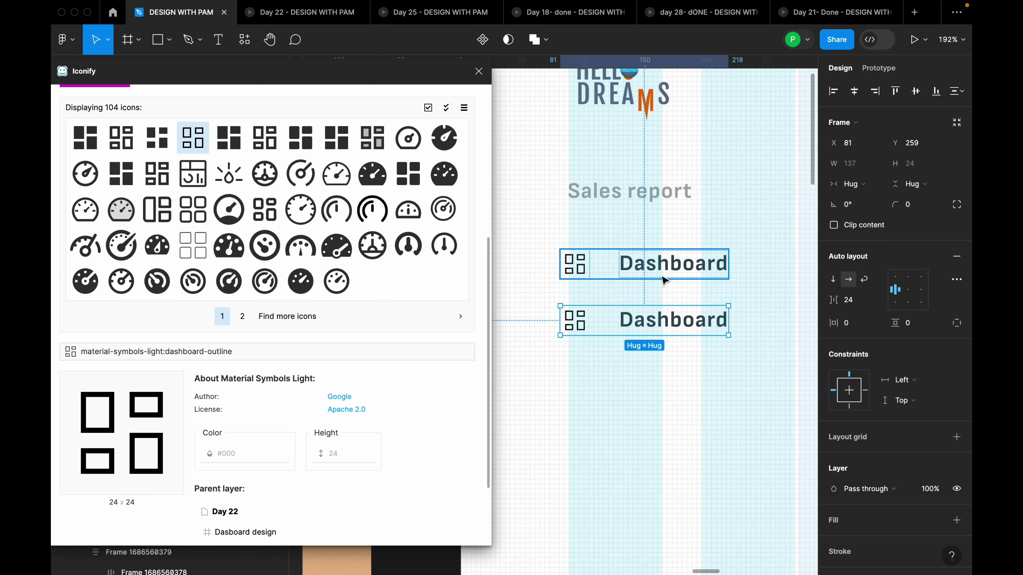
# Stack the two Dashboard rows in a vertical auto layout with 32 spacing
pyautogui.keyDown('shift'); pyautogui.click(676, 271); pyautogui.keyUp('shift')
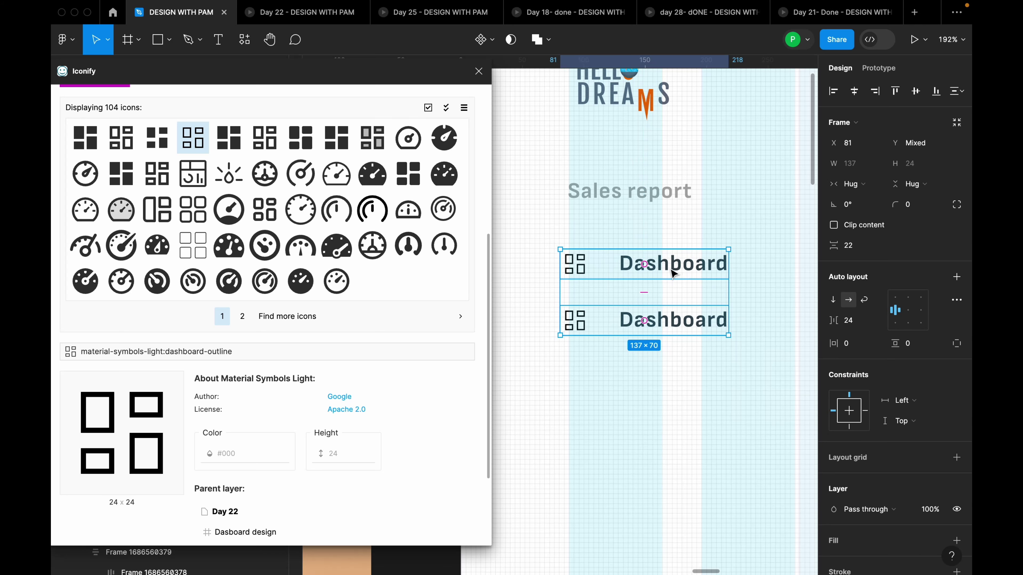
pyautogui.hotkey('shift', 'a')
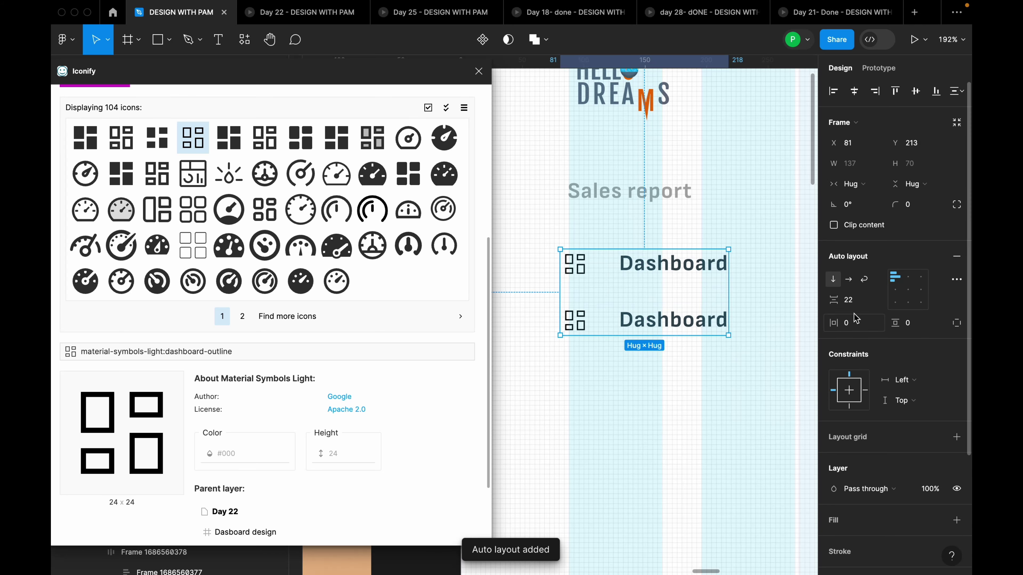
pyautogui.click(853, 302)
pyautogui.doubleClick(855, 305)
pyautogui.write('32')
pyautogui.press('Return')
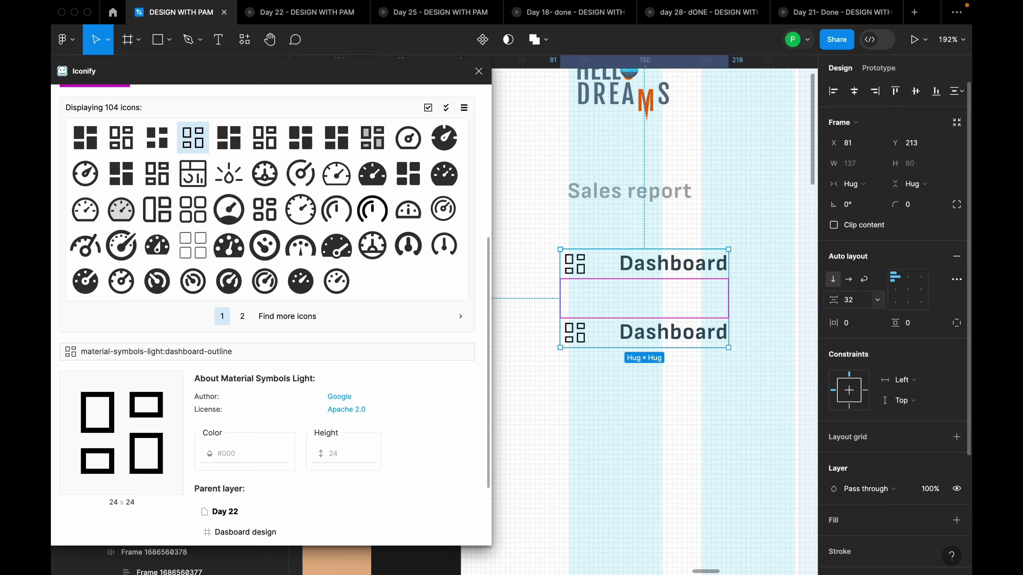
# Duplicate the Dashboard row up to seven, wrap them in a vertical list, and close Iconify
pyautogui.doubleClick(690, 334)
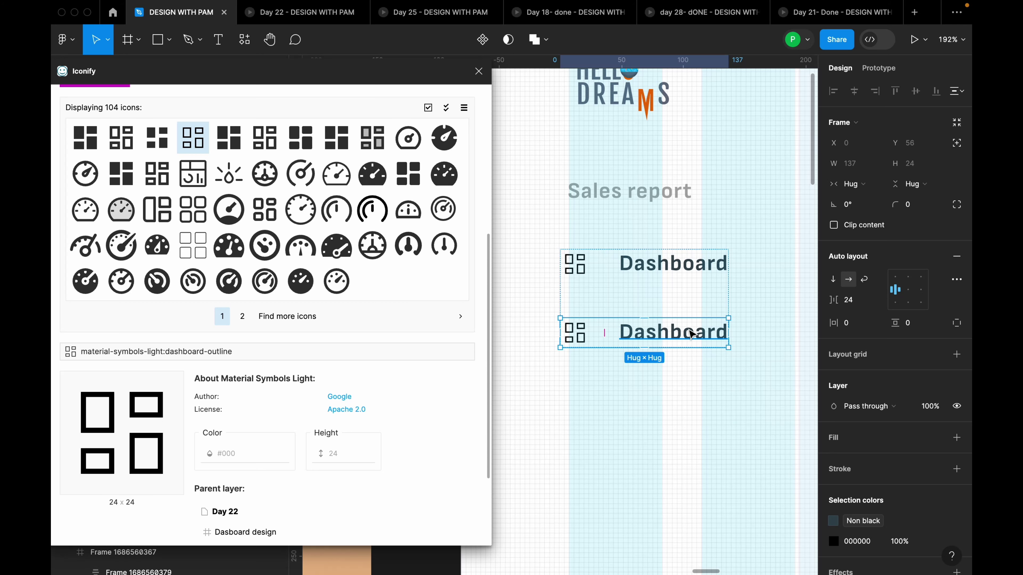
pyautogui.hotkey('ctrl', 'd')
pyautogui.hotkey('ctrl', 'd')
pyautogui.hotkey('ctrl', 'd')
pyautogui.hotkey('ctrl', 'd')
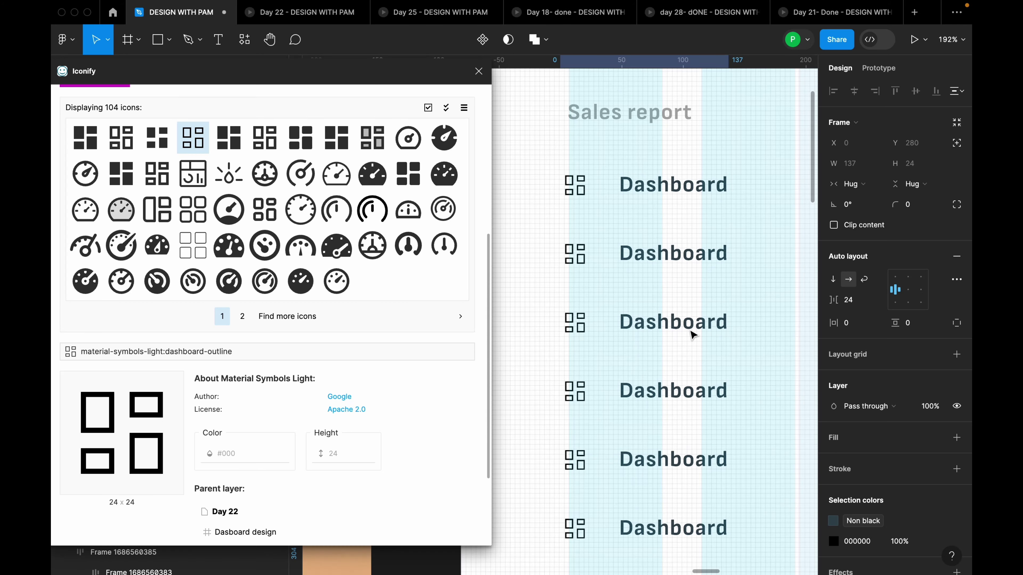
pyautogui.hotkey('ctrl', 'd')
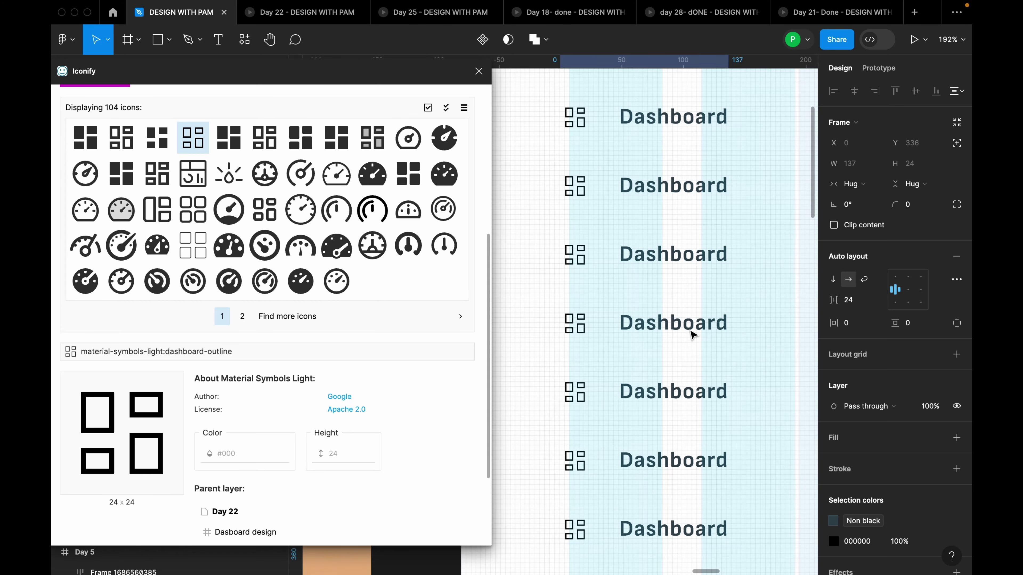
pyautogui.scroll(-10, 709, 336)
pyautogui.click(725, 334)
pyautogui.scroll(8, 741, 322)
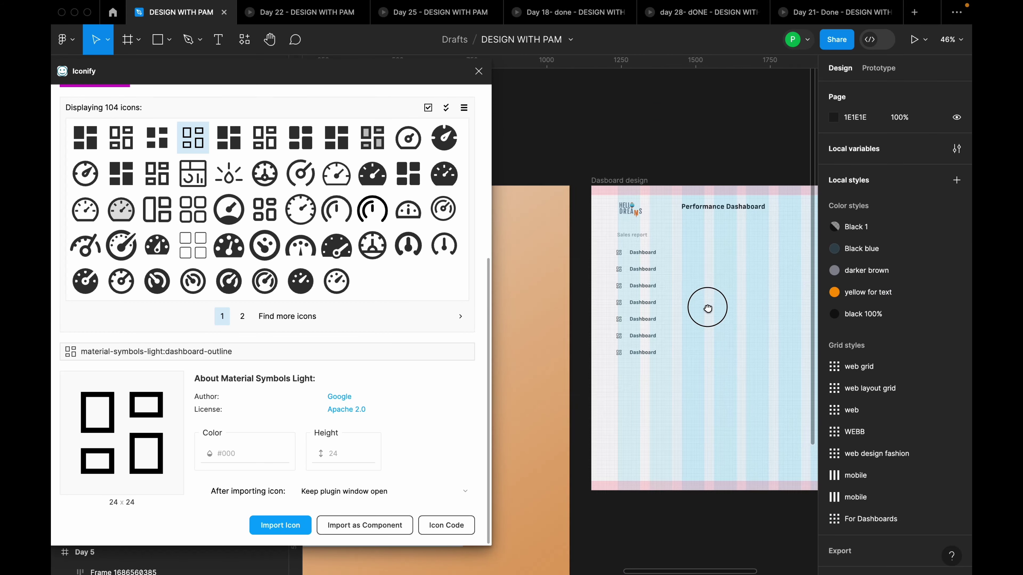
pyautogui.click(644, 275)
pyautogui.hotkey('shift', 'a')
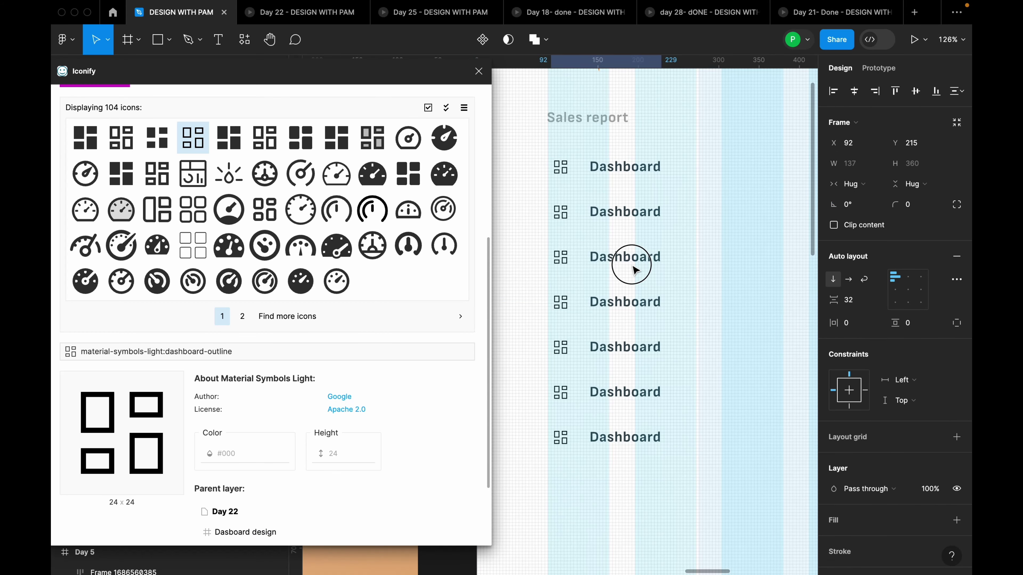
pyautogui.click(478, 71)
pyautogui.scroll(-5, 653, 194)
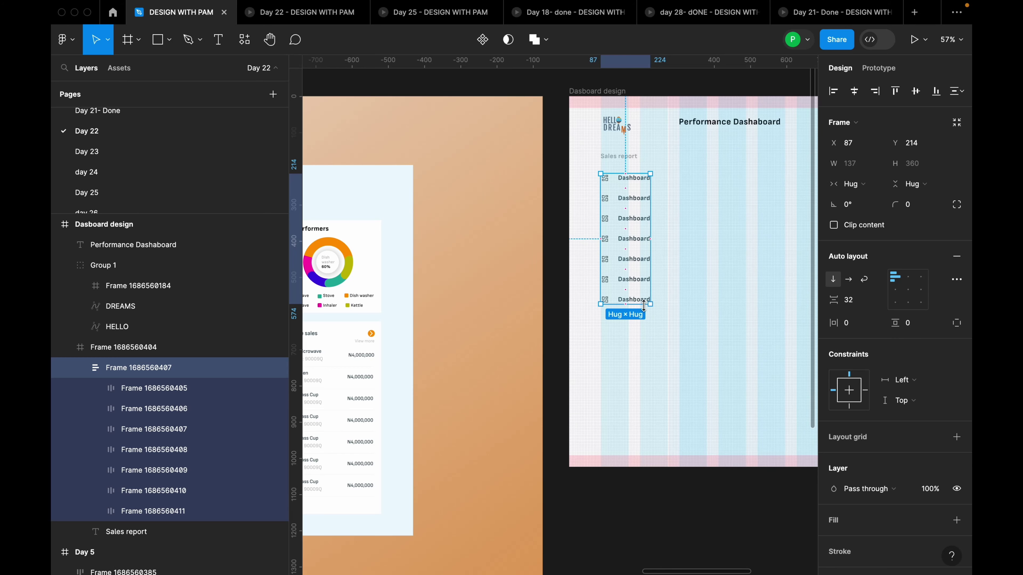
# Widen the Dashboard row gap to 44 and group the rows with Sales report at spacing 18
pyautogui.scroll(5, 689, 113)
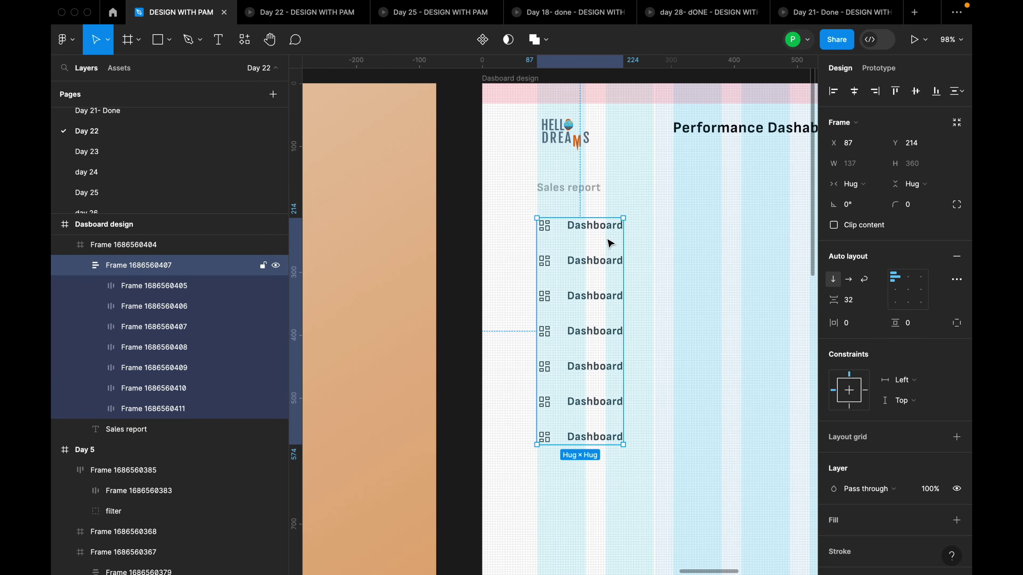
pyautogui.click(858, 306)
pyautogui.write('4')
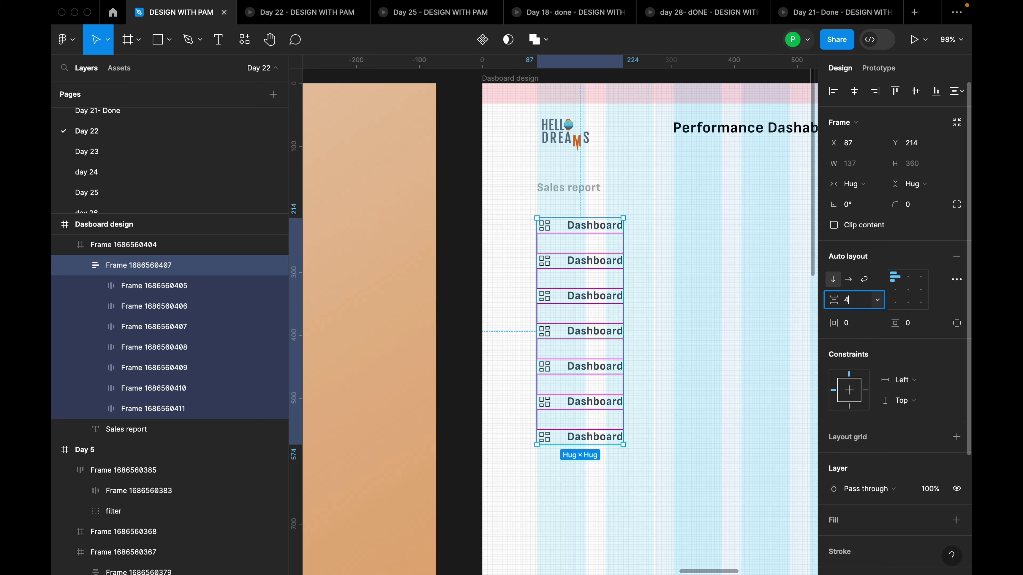
pyautogui.write('4')
pyautogui.press('Return')
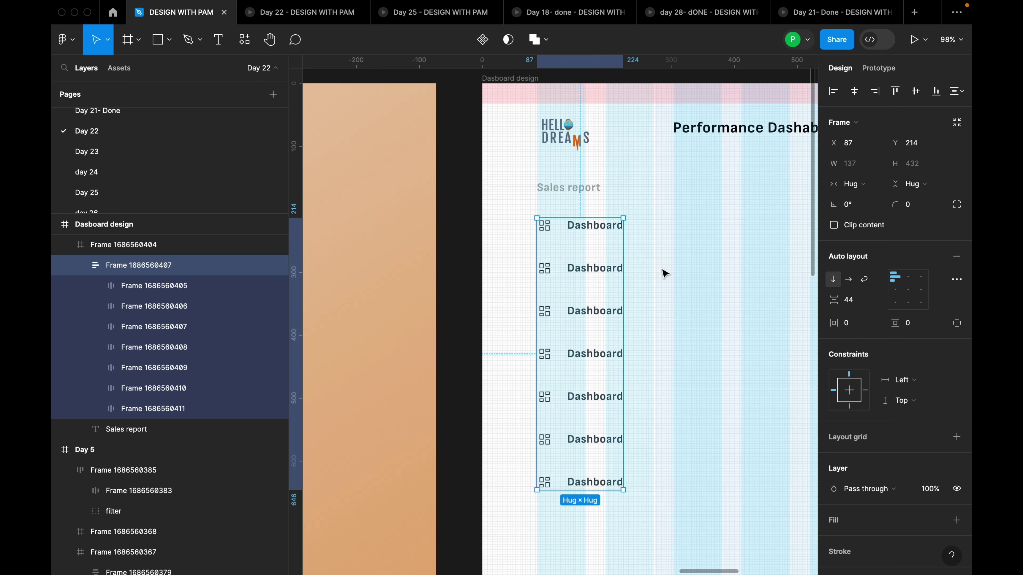
pyautogui.keyDown('shift'); pyautogui.click(595, 196); pyautogui.keyUp('shift')
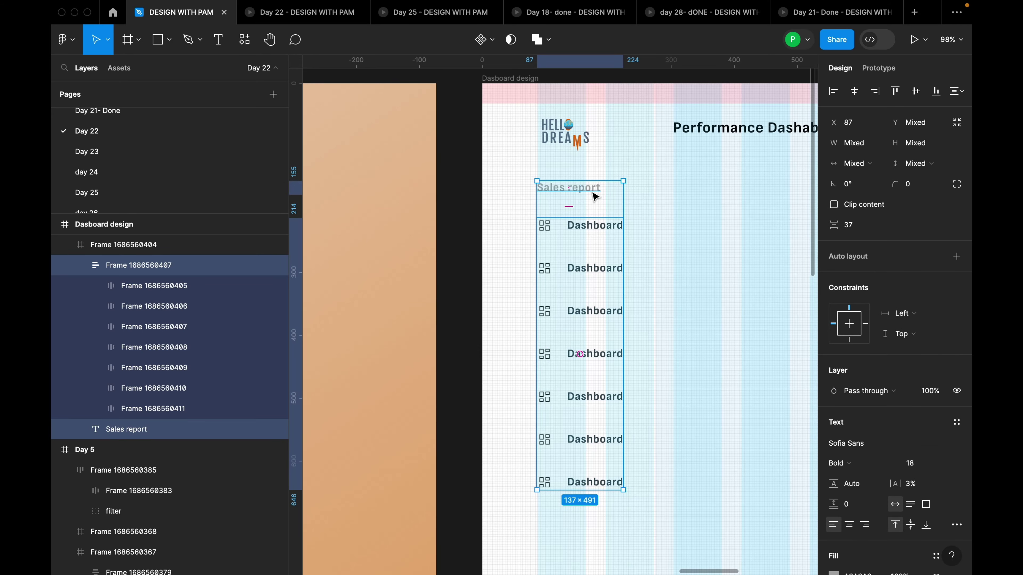
pyautogui.hotkey('shift', 'a')
pyautogui.moveTo(595, 198); pyautogui.dragTo(608, 208)
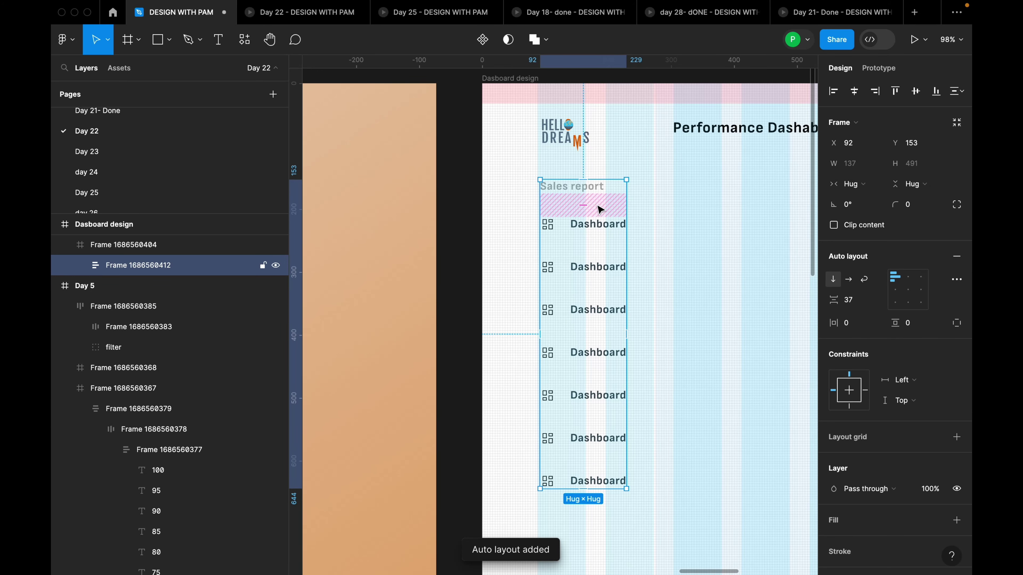
pyautogui.click(860, 303)
pyautogui.press('Return')
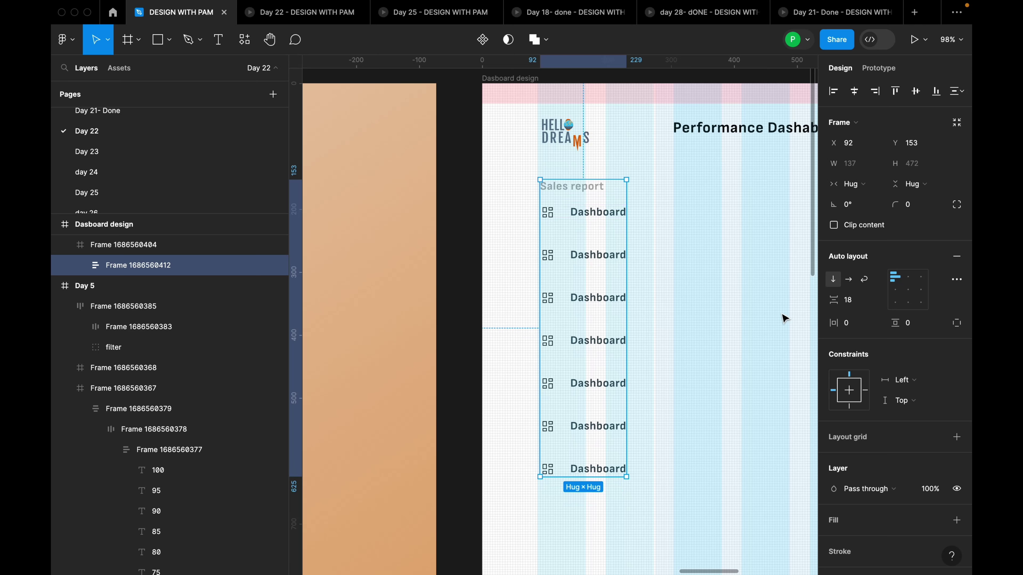
# Try centre alignment for the Sales report group, then set it back to left-aligned
pyautogui.click(712, 290)
pyautogui.click(589, 252)
pyautogui.doubleClick(598, 215)
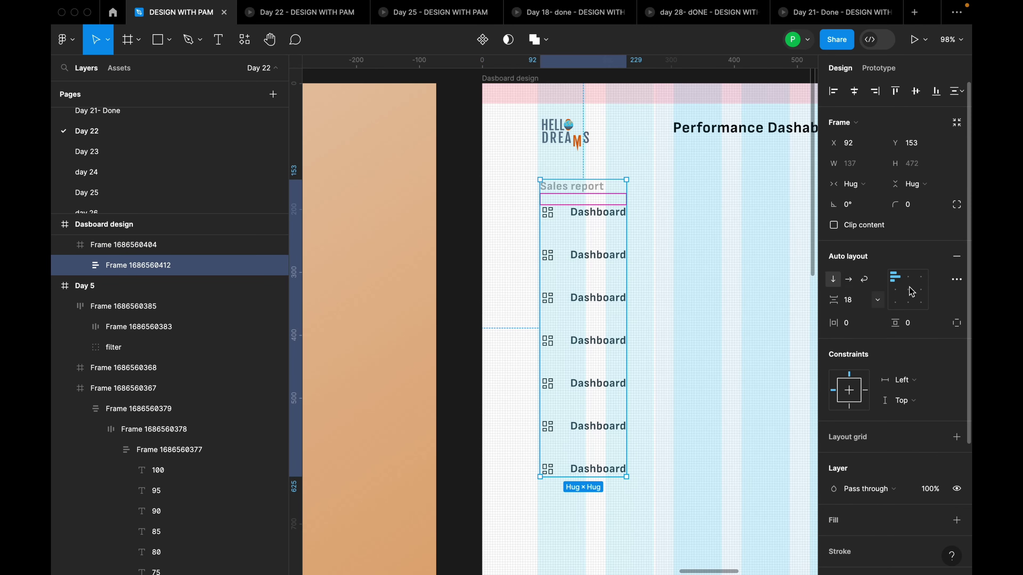
pyautogui.click(908, 277)
pyautogui.click(744, 284)
pyautogui.scroll(-5, 745, 284)
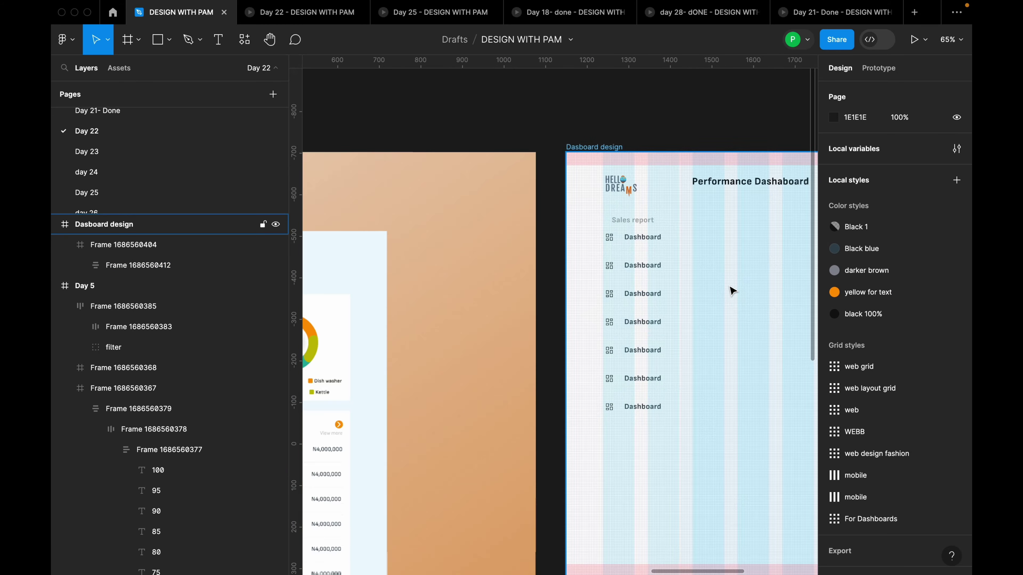
pyautogui.doubleClick(679, 274)
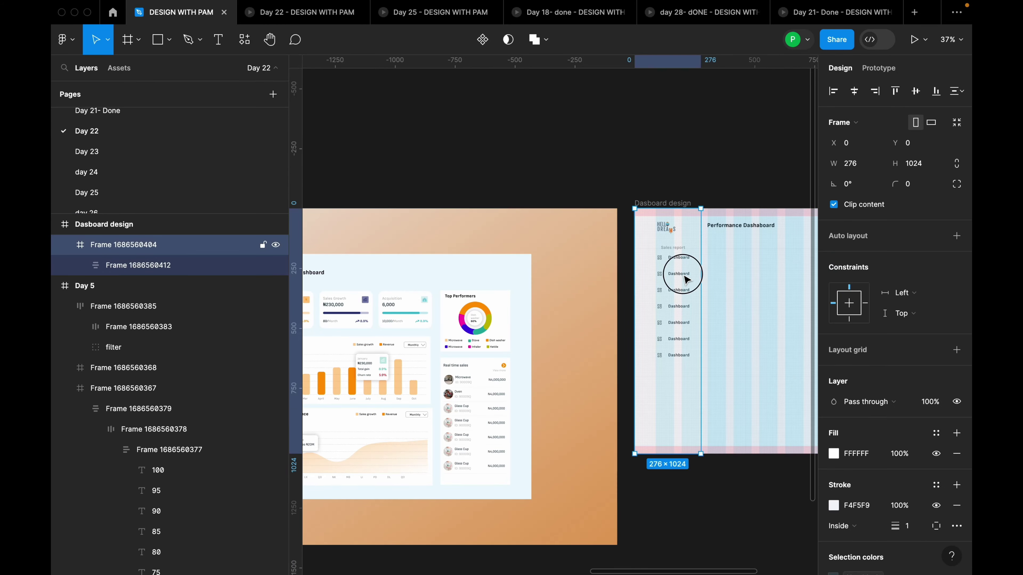
pyautogui.click(893, 278)
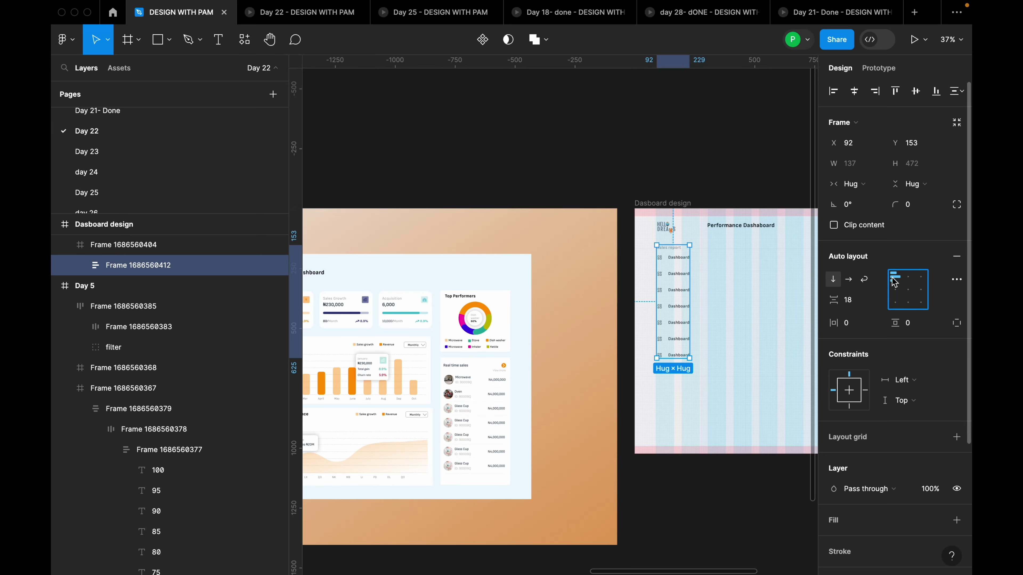
pyautogui.click(736, 287)
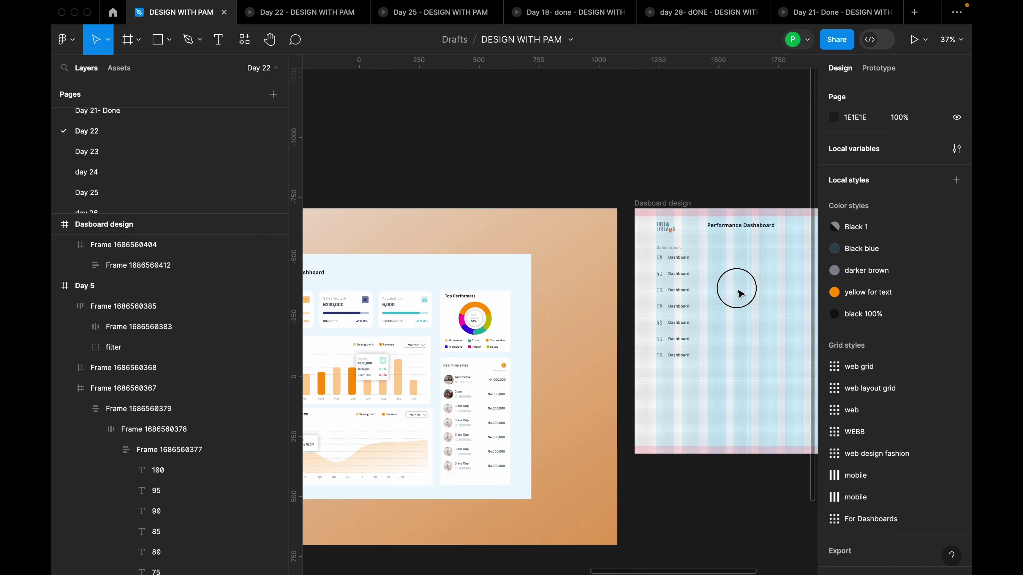
pyautogui.scroll(5, 735, 297)
pyautogui.scroll(-3, 736, 298)
# Alt-drag a copy of the Sales report heading below the Dashboard list for relabelling
pyautogui.click(569, 208)
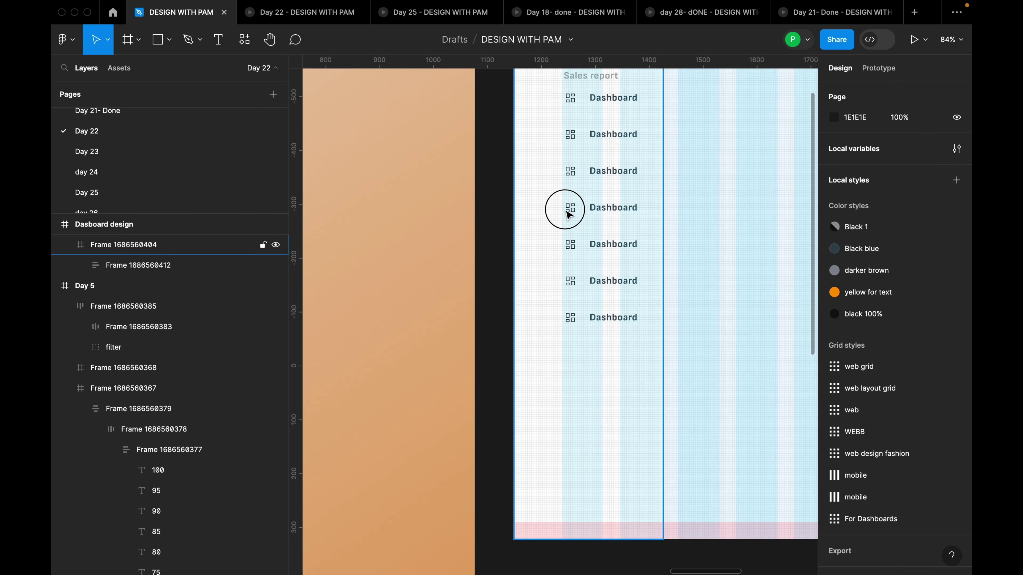
pyautogui.scroll(2, 609, 129)
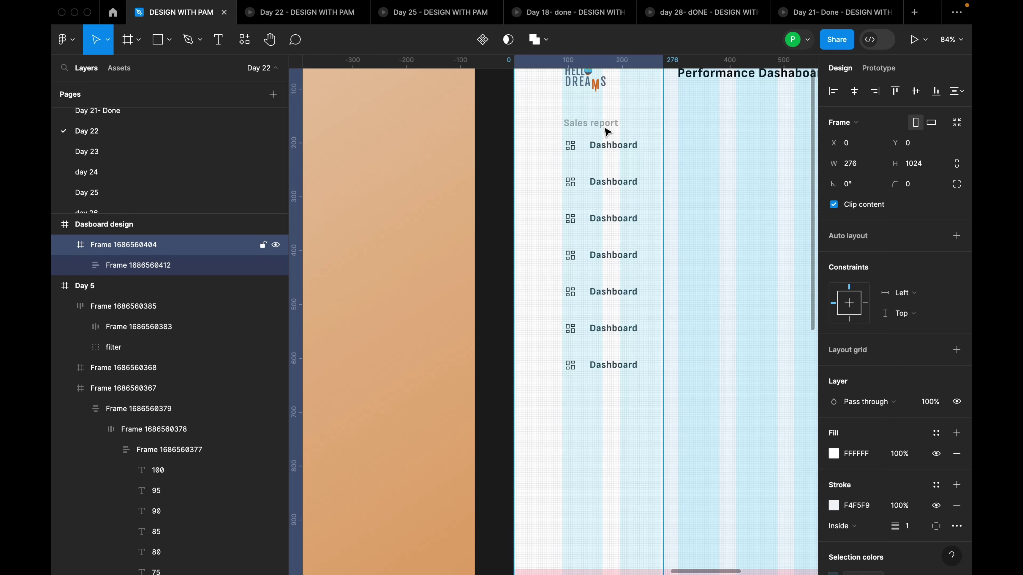
pyautogui.doubleClick(607, 131)
pyautogui.moveTo(608, 131); pyautogui.dragTo(610, 413)
pyautogui.doubleClick(607, 407)
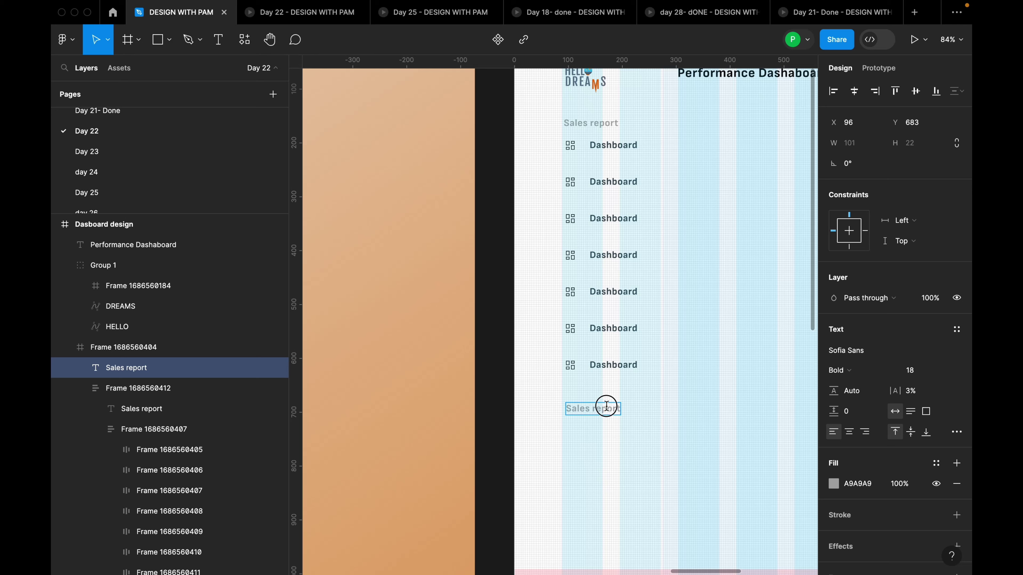
# Rename the copied heading to Settings and move the last Dashboard row beneath it
pyautogui.write('Settings')
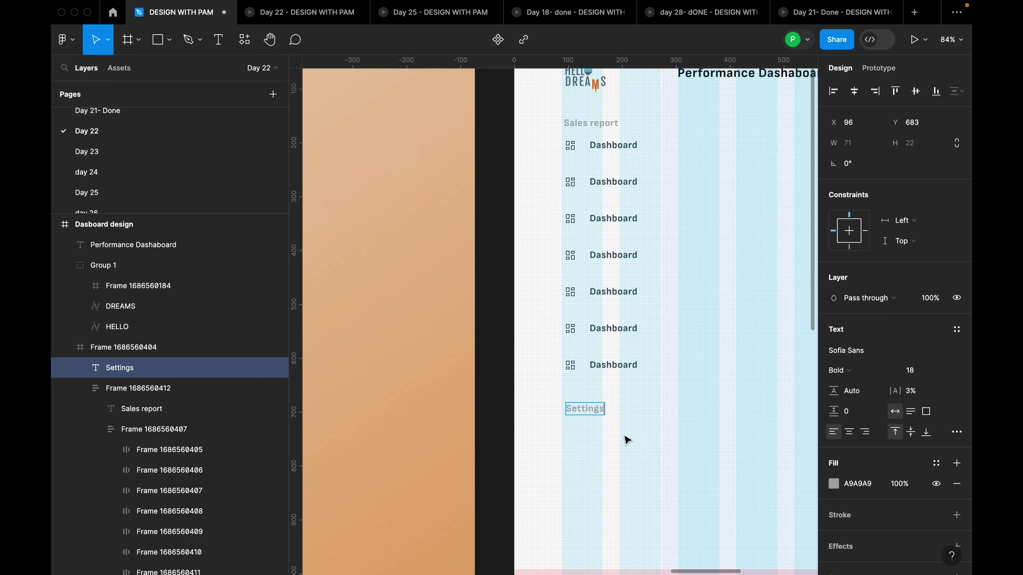
pyautogui.click(617, 457)
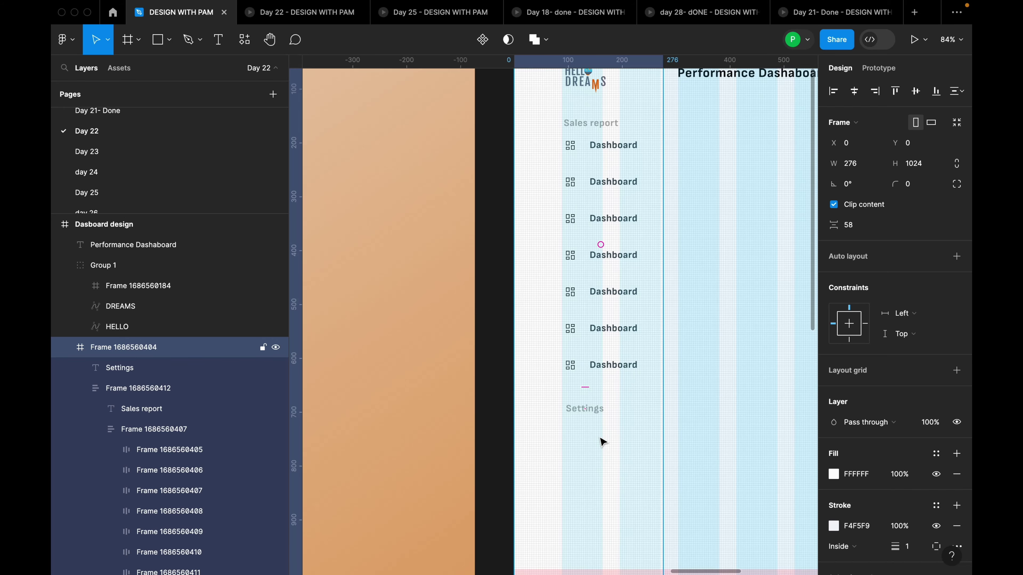
pyautogui.scroll(-3, 602, 442)
pyautogui.click(610, 367)
pyautogui.click(608, 376)
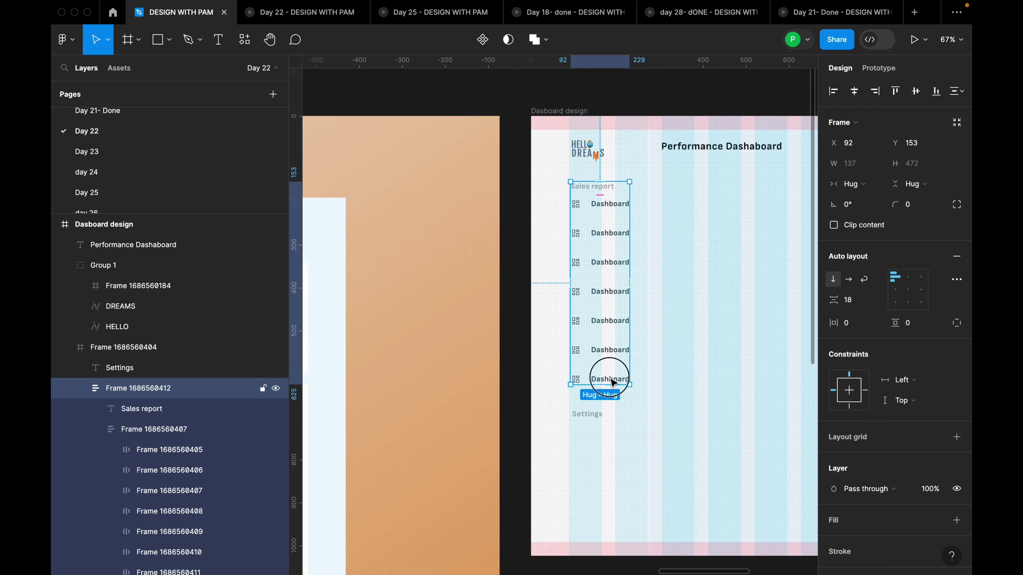
pyautogui.click(608, 352)
pyautogui.scroll(5, 607, 354)
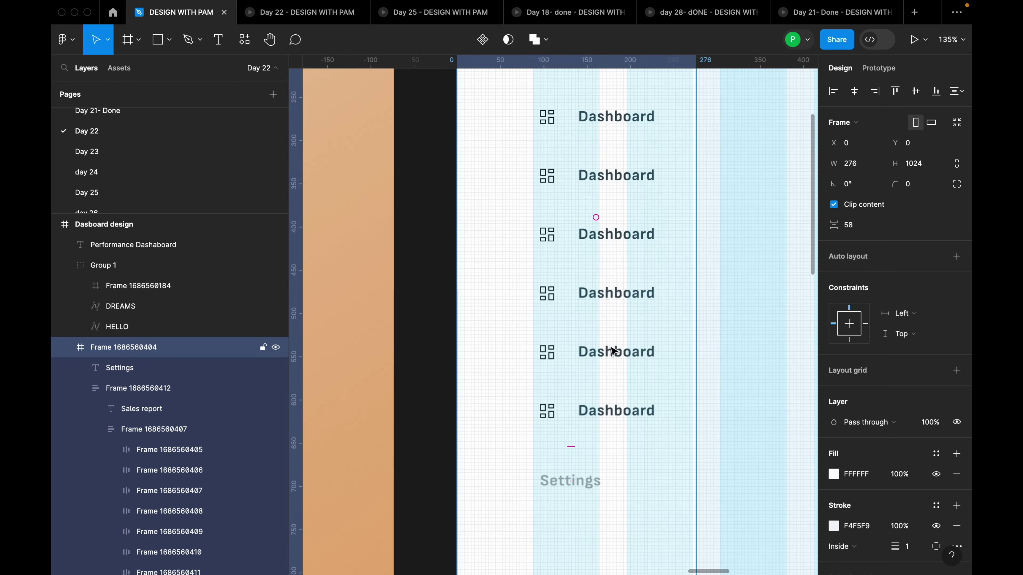
pyautogui.click(612, 352)
pyautogui.click(612, 351)
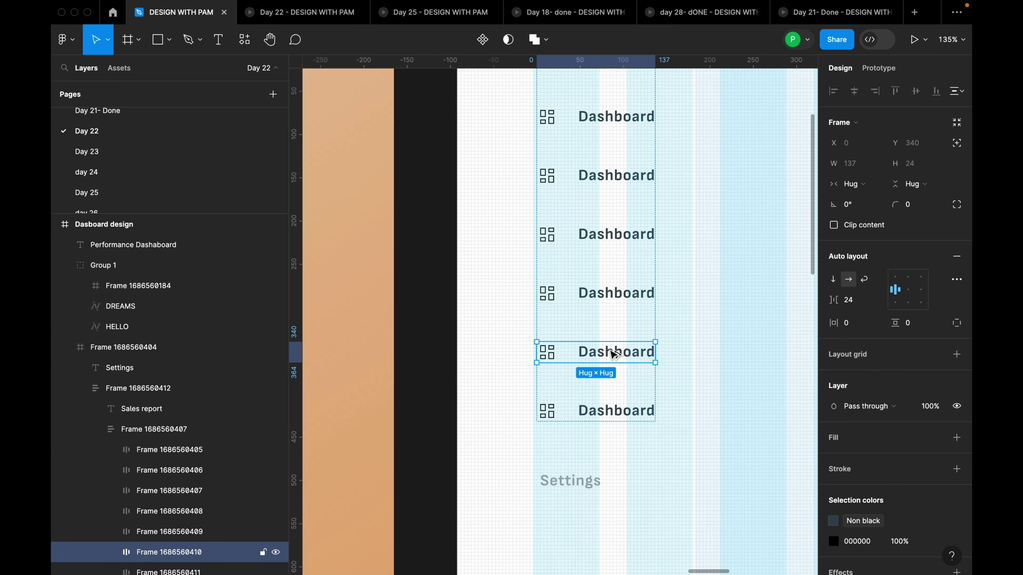
pyautogui.moveTo(612, 353); pyautogui.dragTo(624, 502)
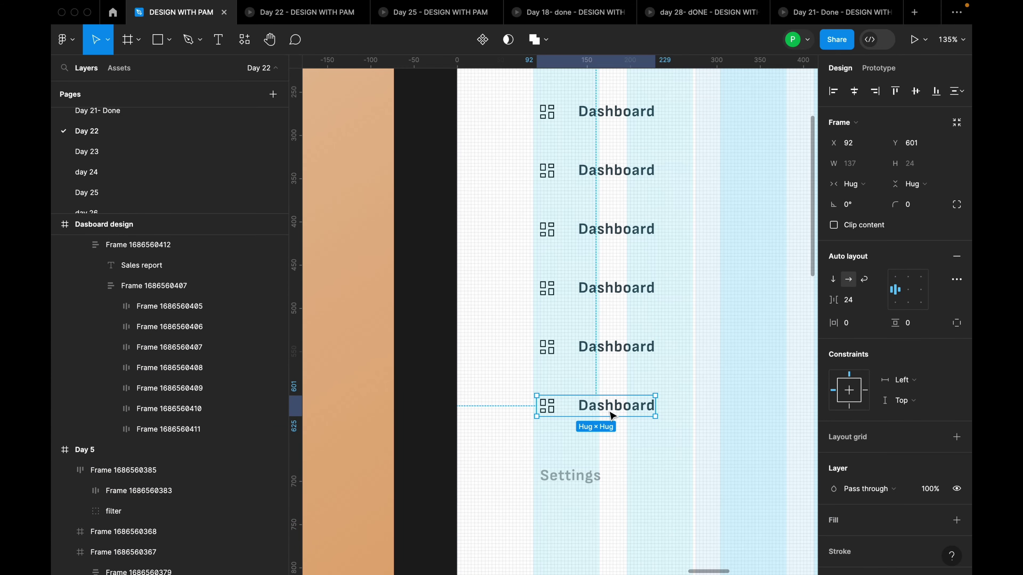
pyautogui.moveTo(612, 416); pyautogui.dragTo(608, 521)
pyautogui.scroll(-5, 612, 514)
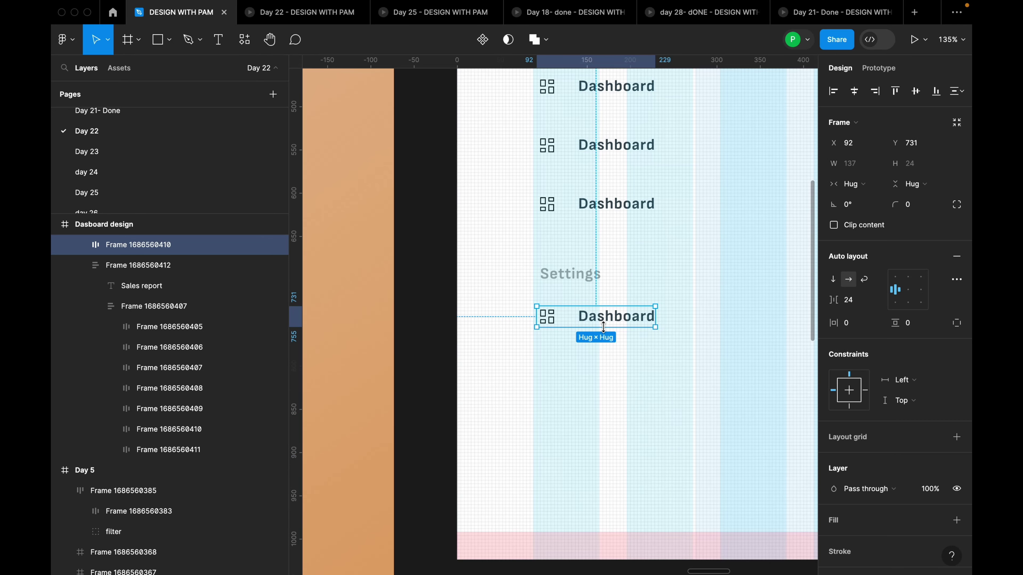
# Duplicate the row and stack both under the Settings heading in auto layout with 18 spacing
pyautogui.moveTo(610, 330); pyautogui.dragTo(609, 359)
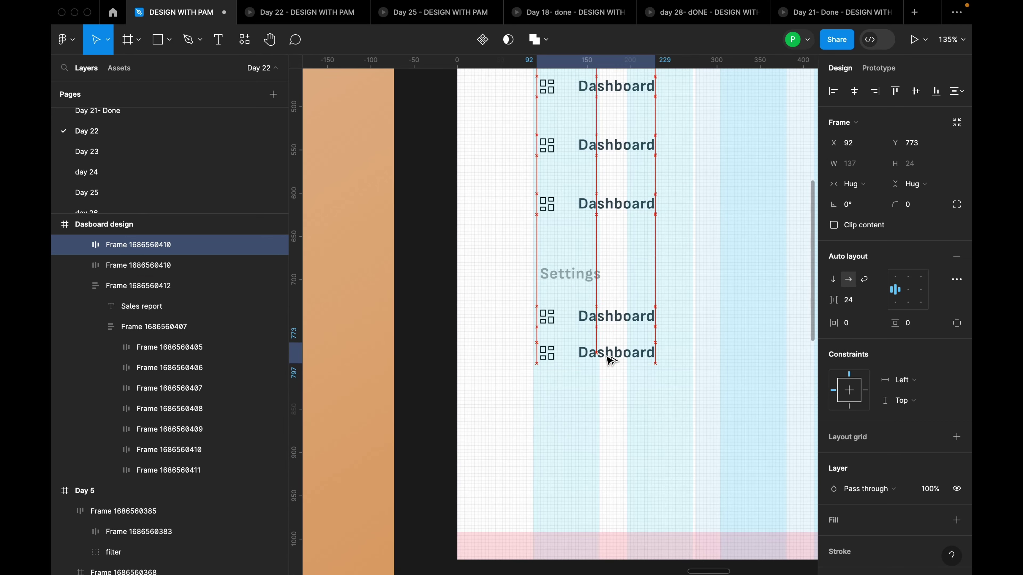
pyautogui.keyDown('shift'); pyautogui.click(617, 318); pyautogui.keyUp('shift')
pyautogui.hotkey('shift', 'a')
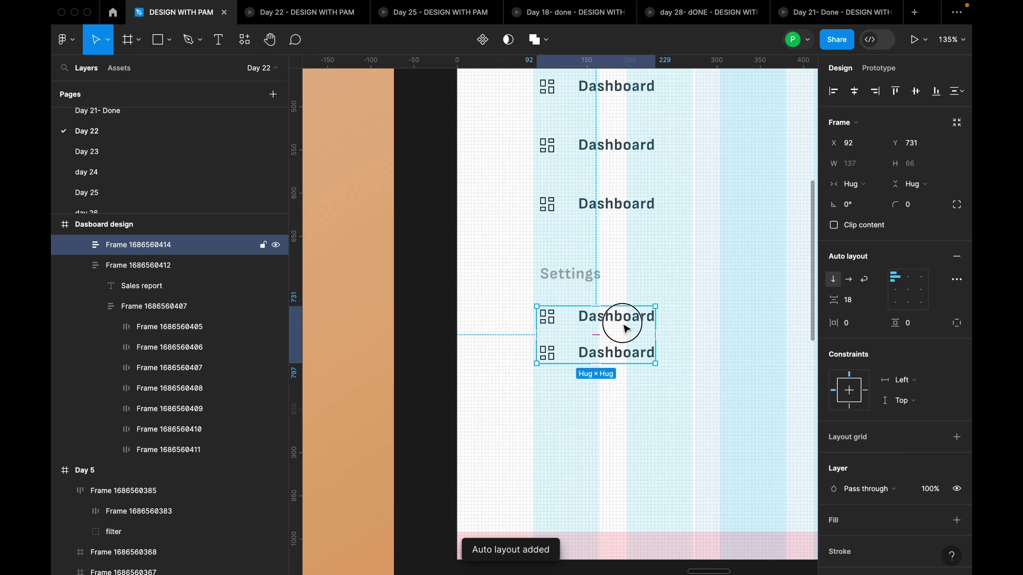
pyautogui.keyDown('shift'); pyautogui.click(595, 277); pyautogui.keyUp('shift')
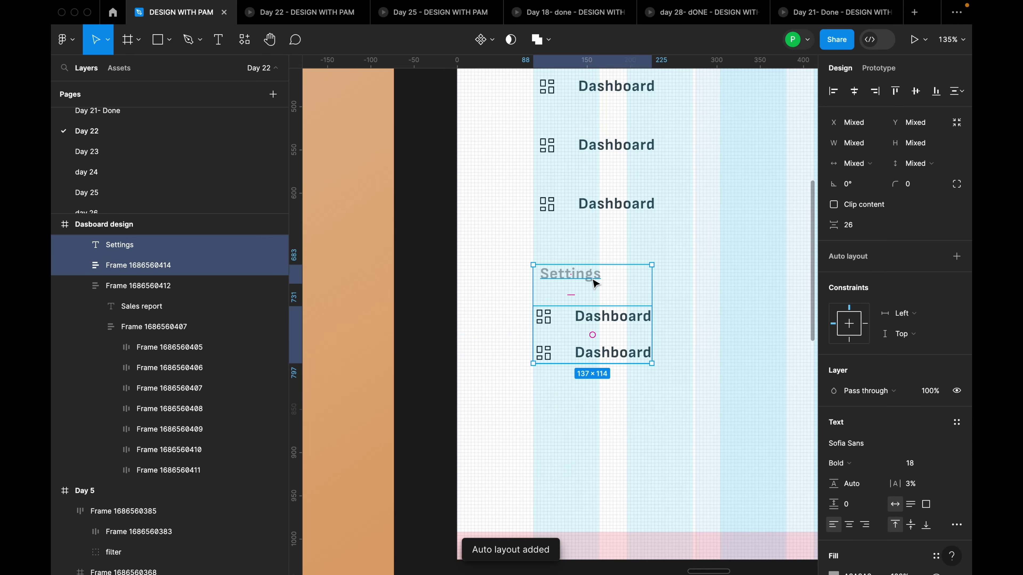
pyautogui.hotkey('shift', 'a')
pyautogui.click(861, 305)
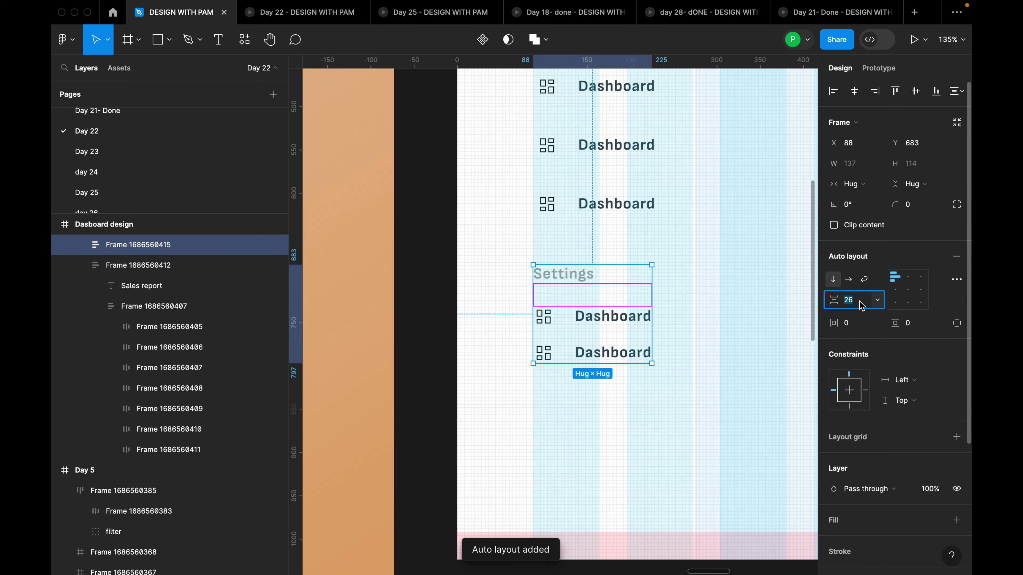
pyautogui.write('18')
pyautogui.press('Return')
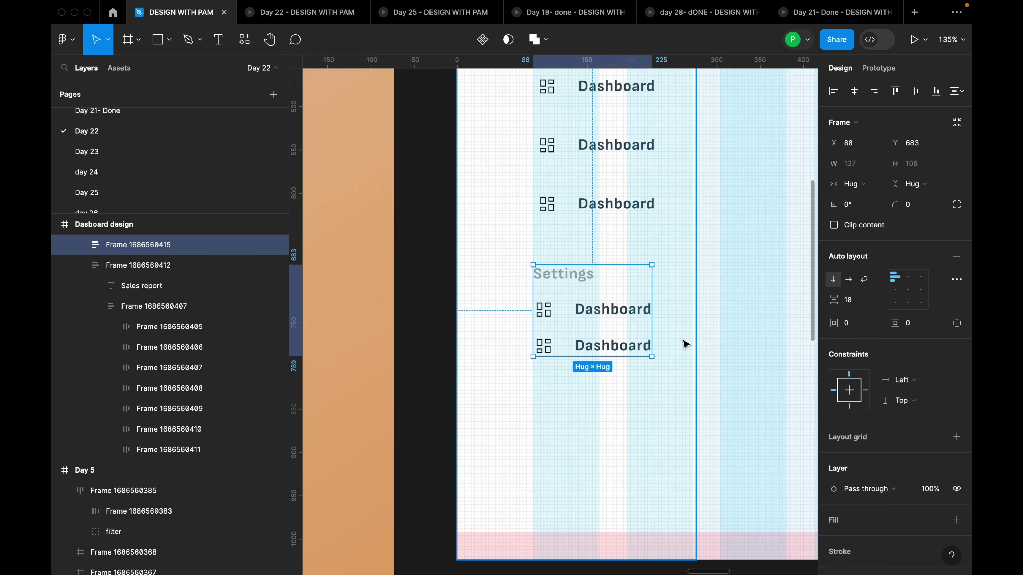
pyautogui.click(683, 345)
pyautogui.scroll(-3, 672, 336)
pyautogui.scroll(-5, 668, 335)
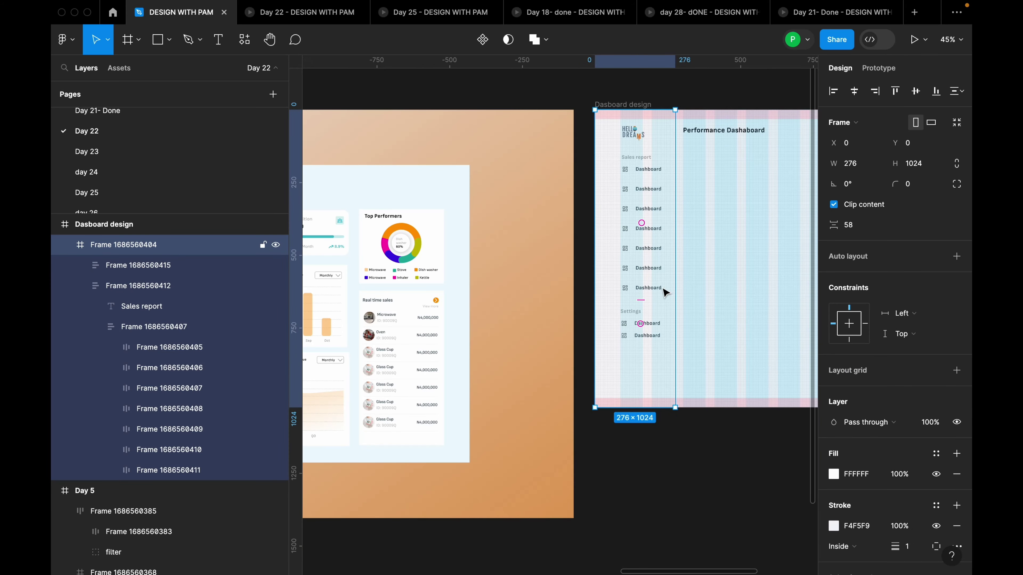
# Measure the logo-to-menu distance and nudge the Sales report menu down 3 px
pyautogui.click(661, 279)
pyautogui.scroll(5, 651, 161)
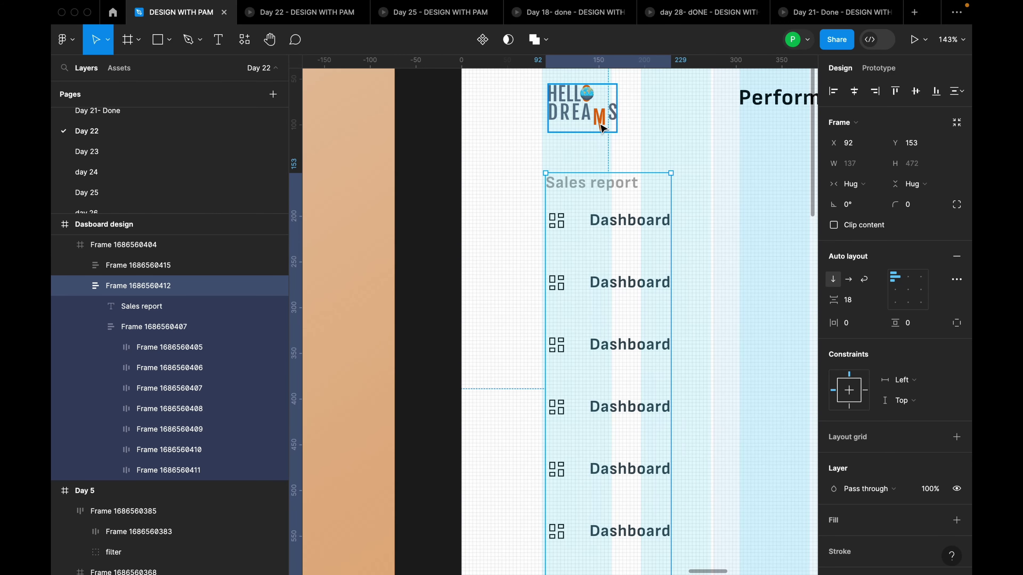
pyautogui.press('alt')
pyautogui.keyDown('shift'); pyautogui.click(605, 127); pyautogui.keyUp('shift')
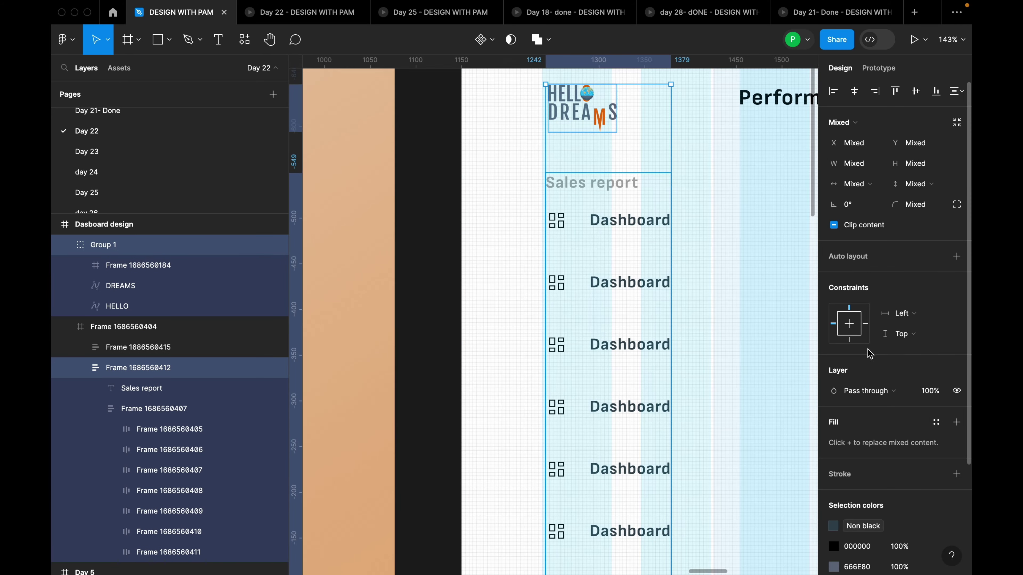
pyautogui.click(661, 213)
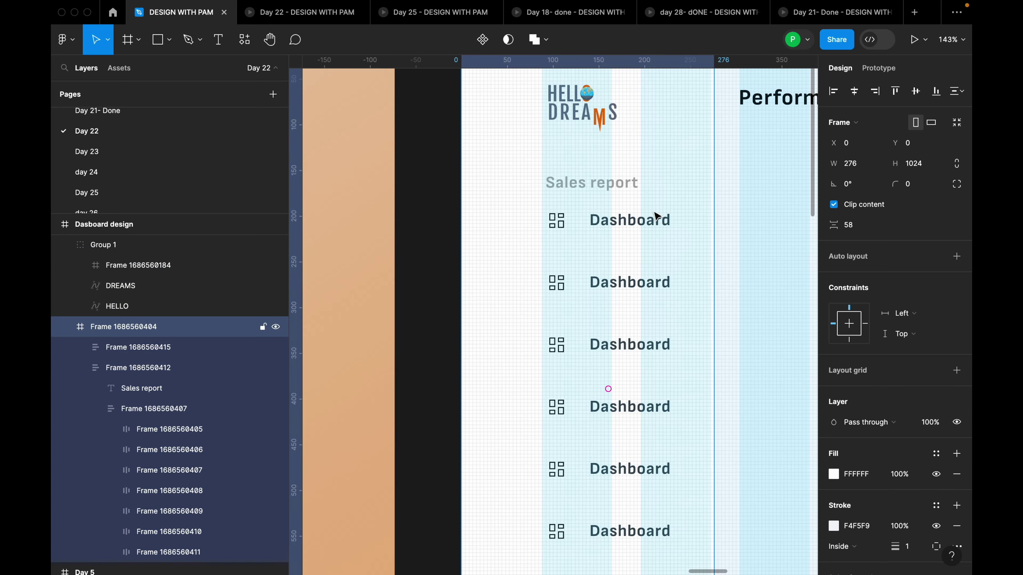
pyautogui.press('alt')
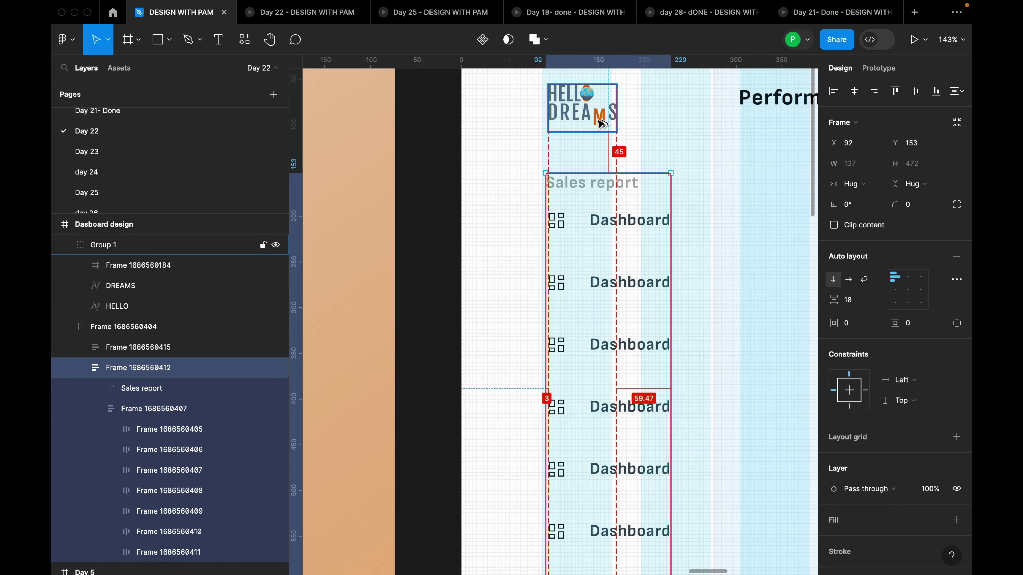
pyautogui.press('Down')
pyautogui.press('Down')
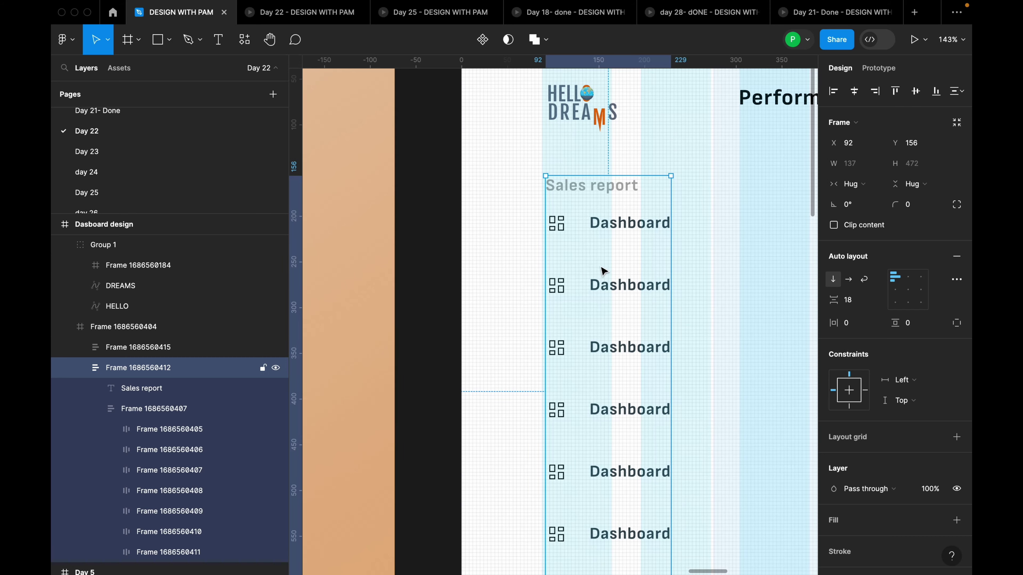
pyautogui.press('Down')
# Nudge the Sales report menu 4 px left to line it up under the logo
pyautogui.scroll(5, 608, 267)
pyautogui.press('Left')
pyautogui.press('Left')
pyautogui.press('Left')
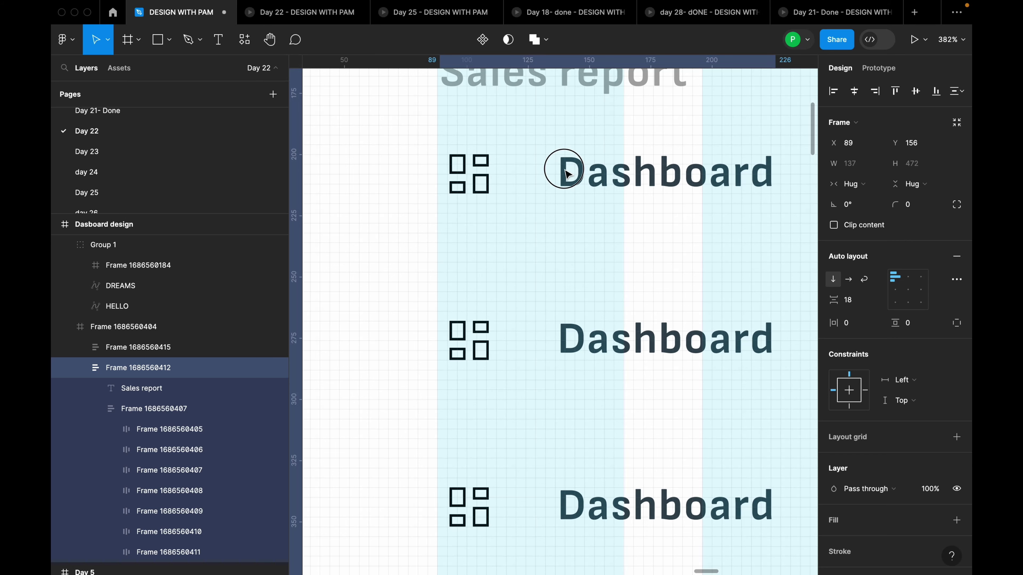
pyautogui.click(595, 174)
pyautogui.click(595, 173)
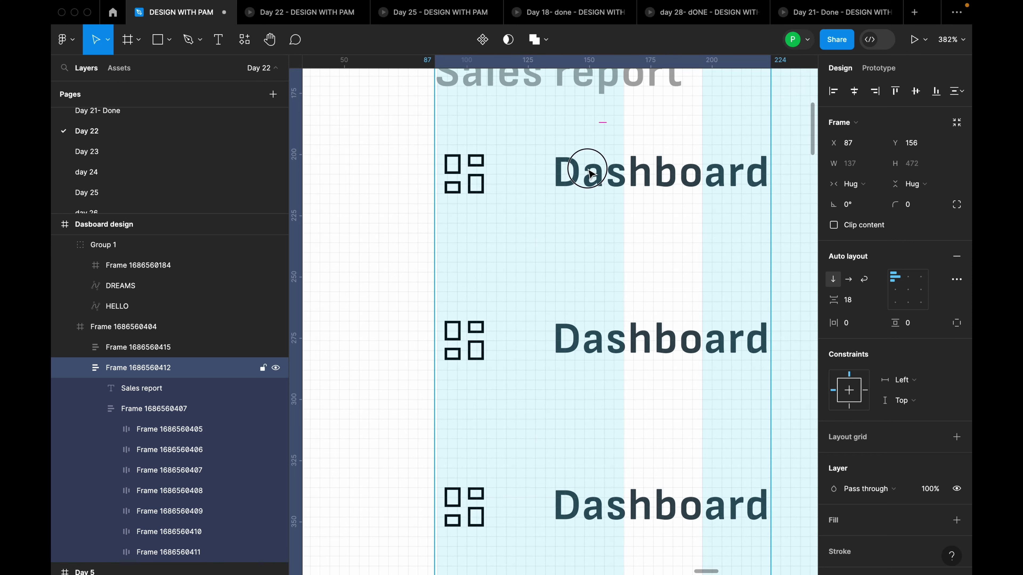
pyautogui.click(596, 173)
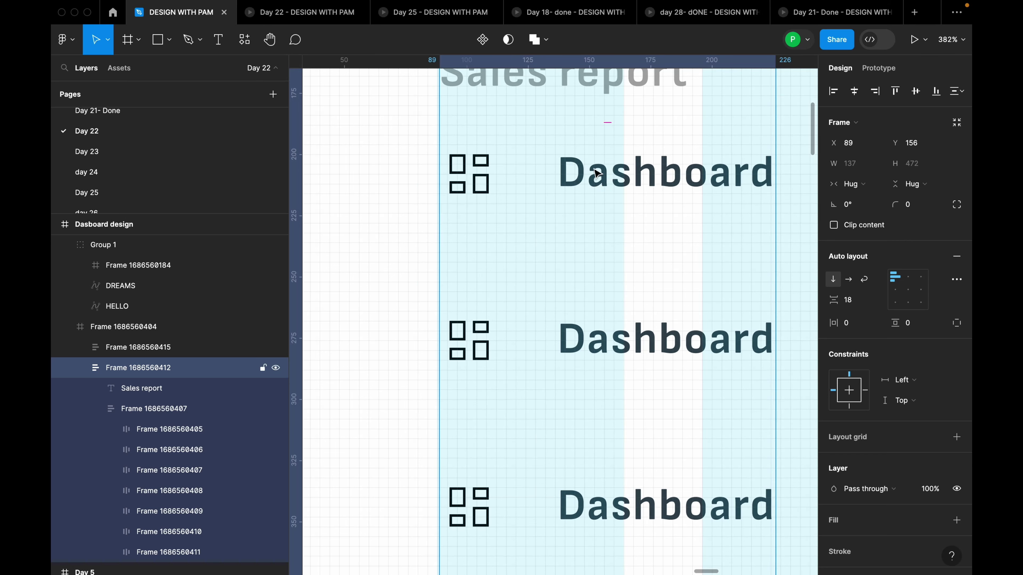
pyautogui.press('Left')
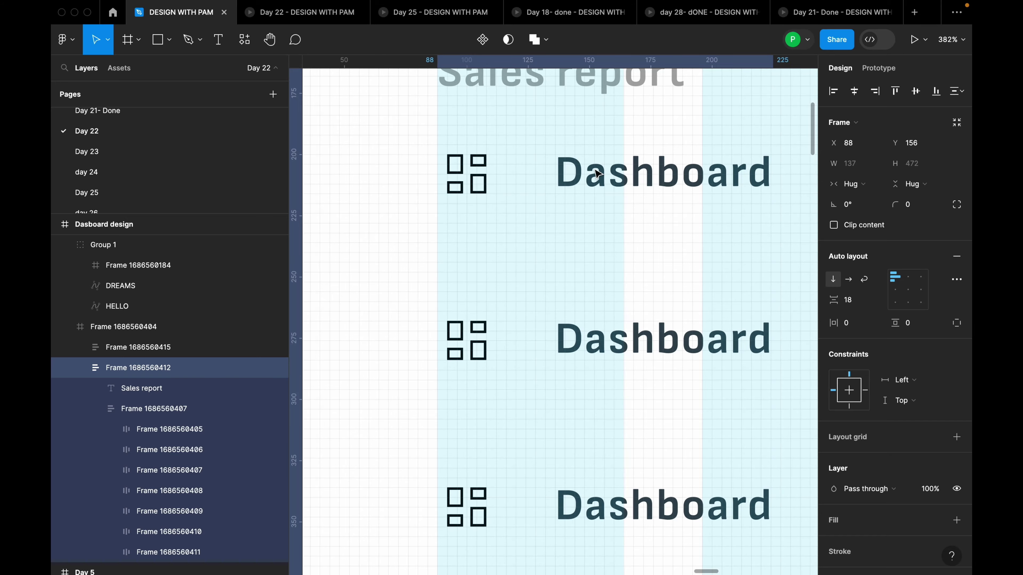
pyautogui.scroll(-10, 633, 237)
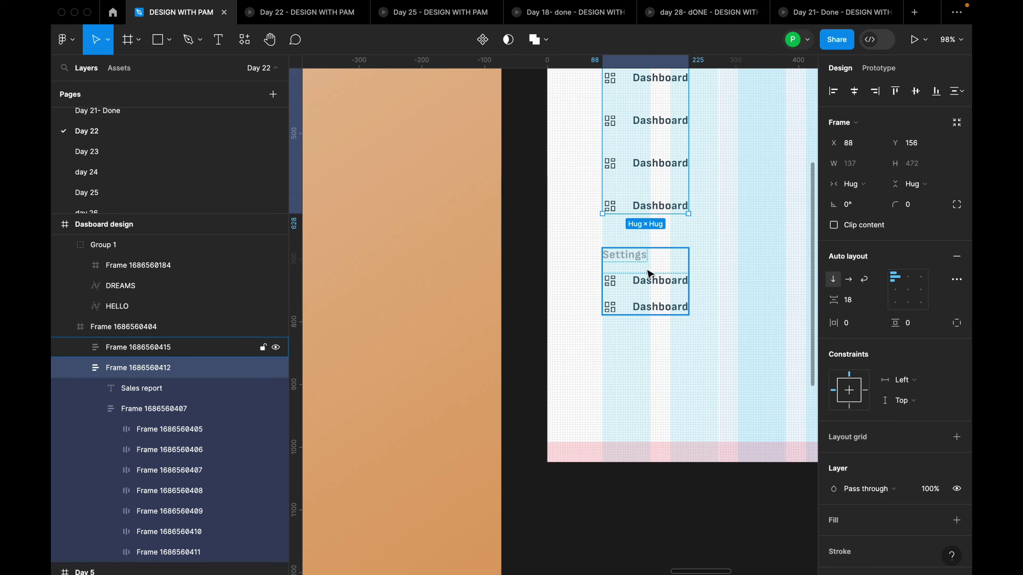
# Set a 48 gap between the Sales report menu and the Settings section
pyautogui.keyDown('shift'); pyautogui.click(649, 274); pyautogui.keyUp('shift')
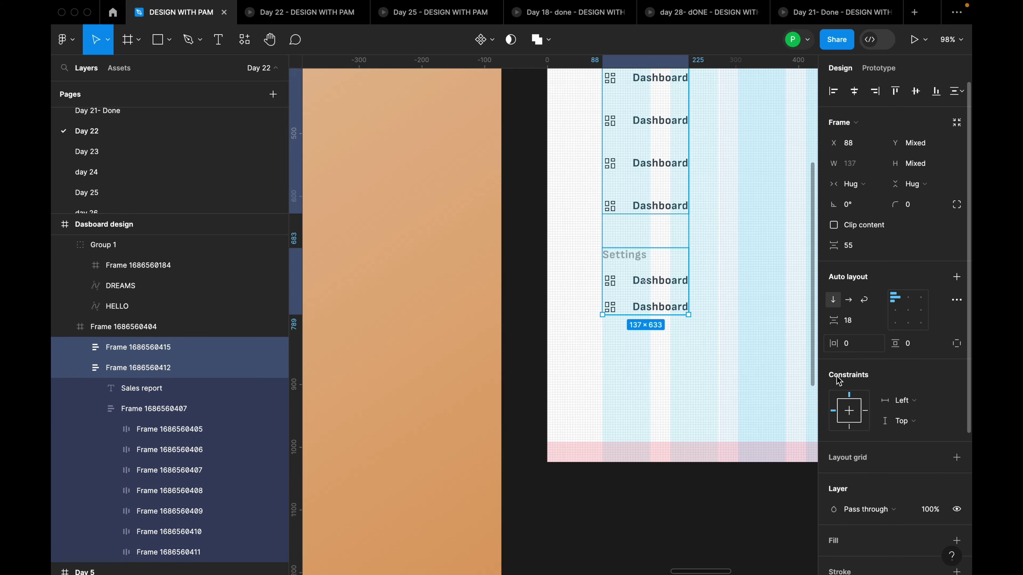
pyautogui.click(860, 246)
pyautogui.press('Return')
pyautogui.press('Escape')
pyautogui.scroll(-5, 732, 185)
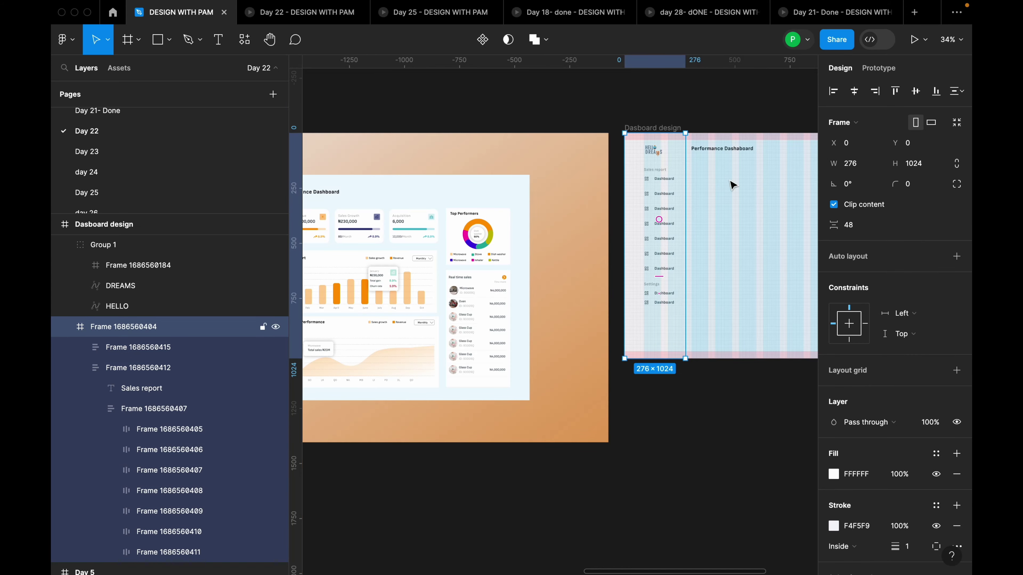
pyautogui.click(743, 250)
pyautogui.scroll(-3, 763, 260)
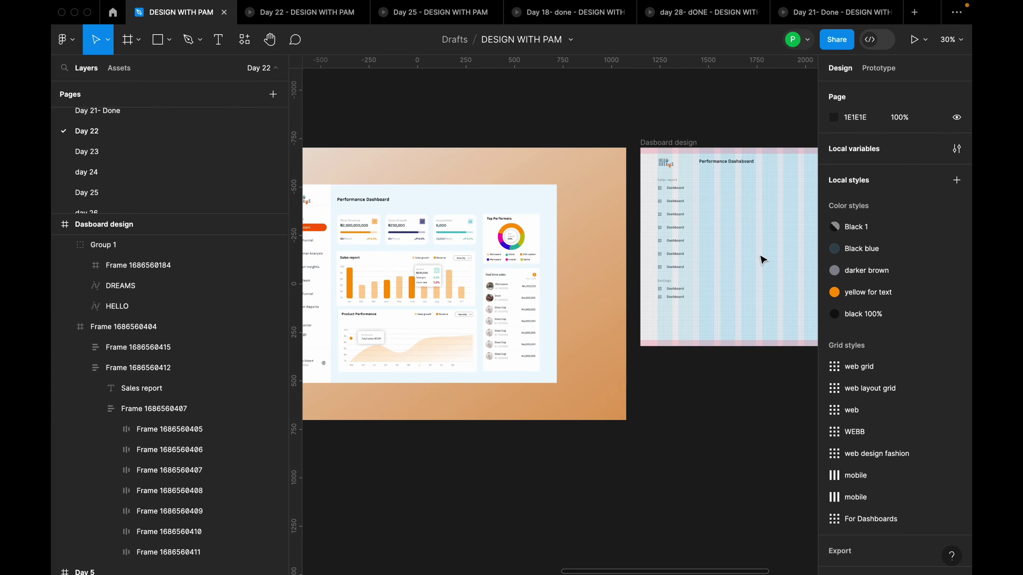
pyautogui.scroll(5, 763, 260)
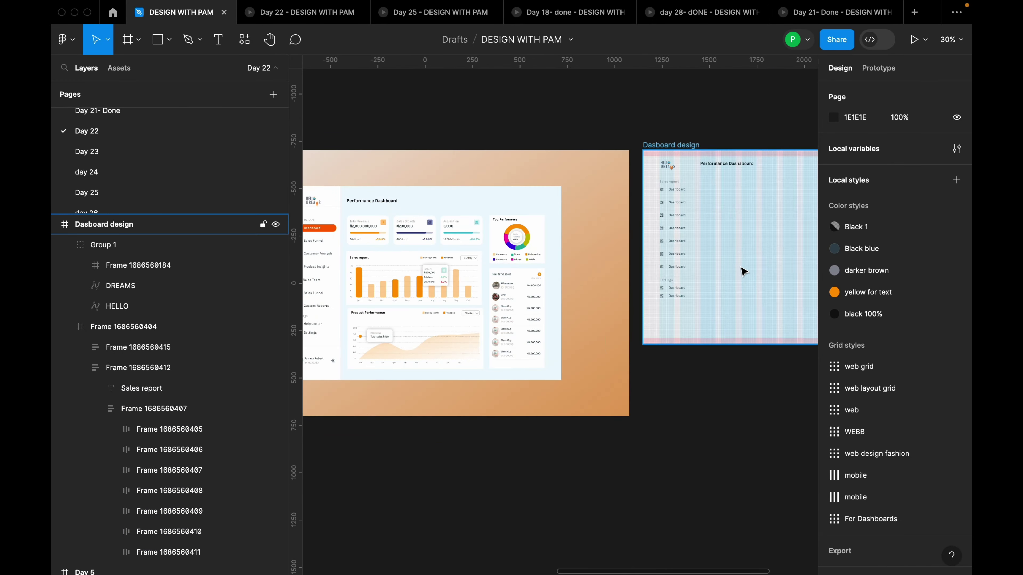
pyautogui.scroll(-5, 685, 345)
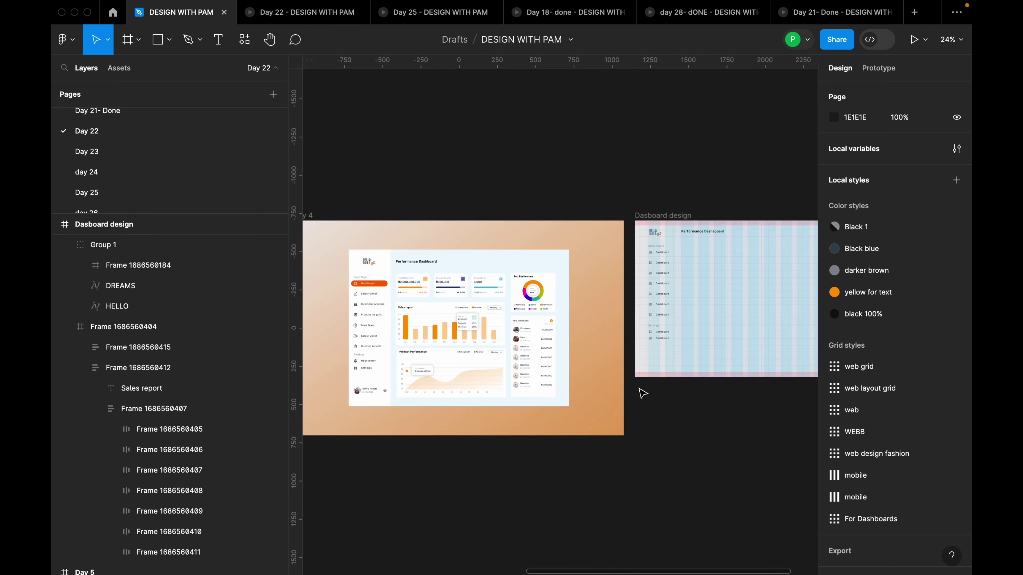
pyautogui.scroll(4, 372, 431)
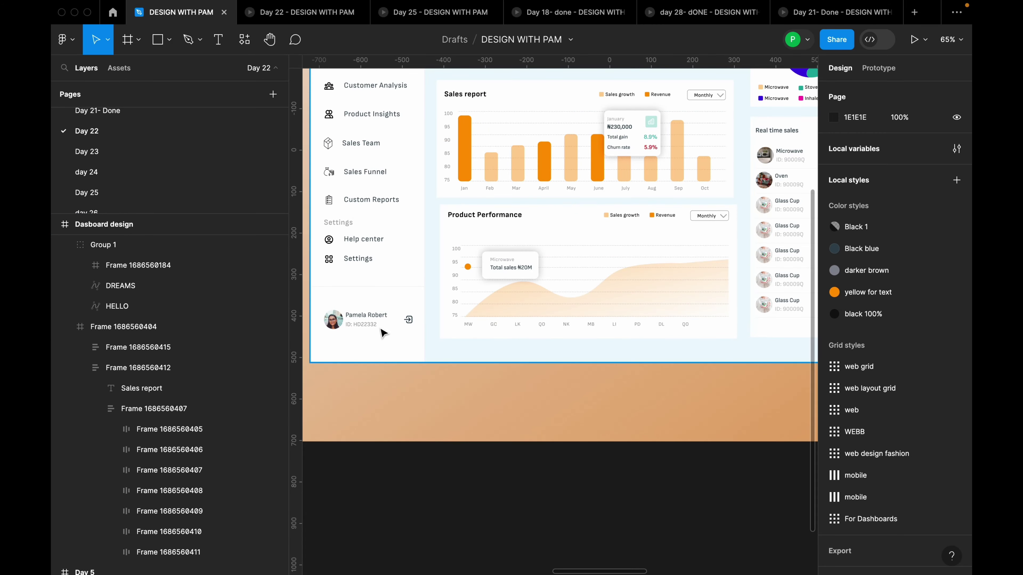
pyautogui.click(380, 325)
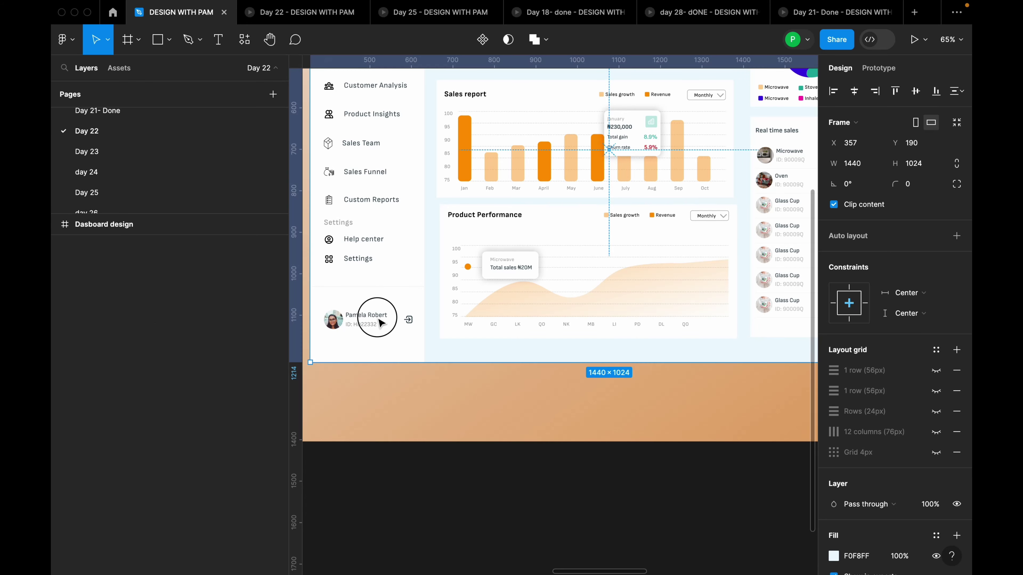
pyautogui.click(395, 329)
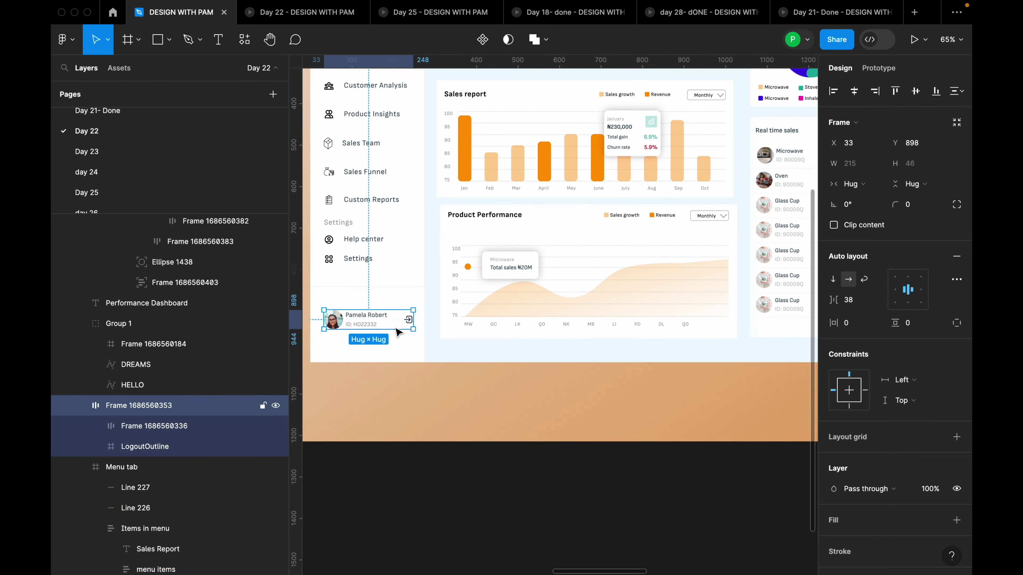
pyautogui.scroll(-5, 395, 329)
pyautogui.scroll(6, 740, 305)
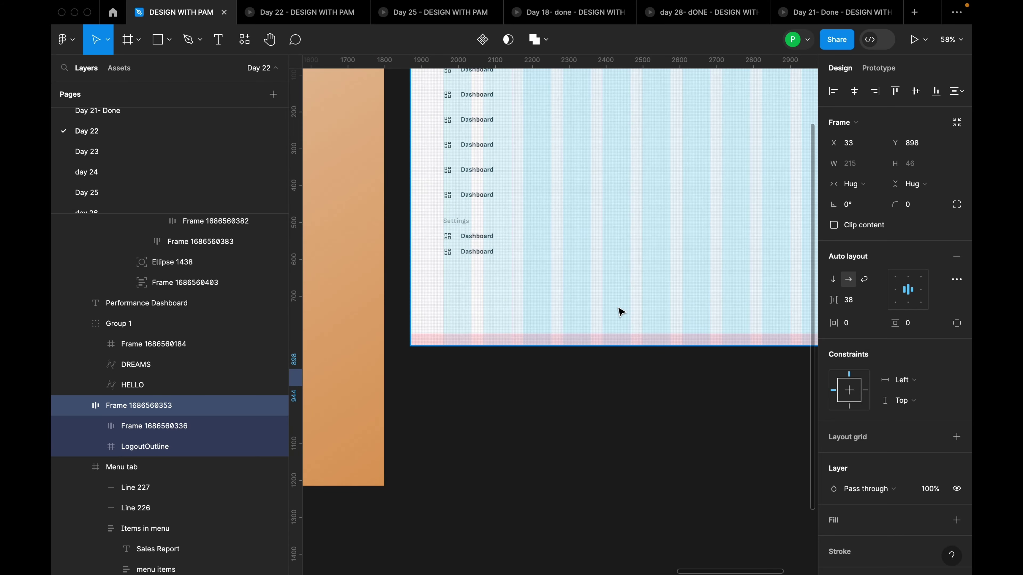
# Draw a horizontal divider line across the sidebar below the Settings items
pyautogui.moveTo(532, 311); pyautogui.dragTo(532, 346)
pyautogui.scroll(3, 482, 353)
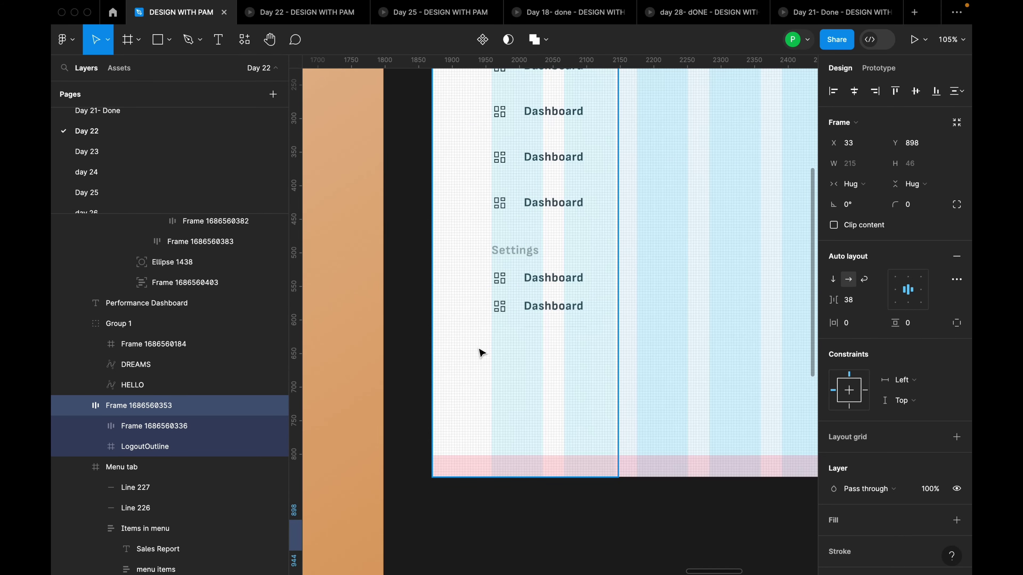
pyautogui.press('l')
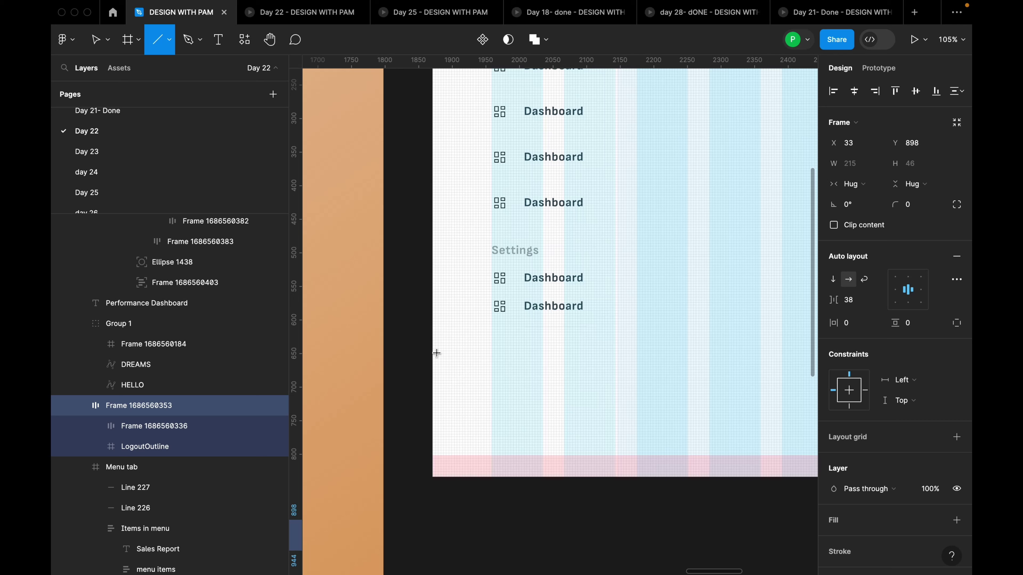
pyautogui.moveTo(436, 353); pyautogui.dragTo(617, 356)
# Recolour the line's stroke to the Settings label's grey A9A9A9 using the eyedropper
pyautogui.click(833, 381)
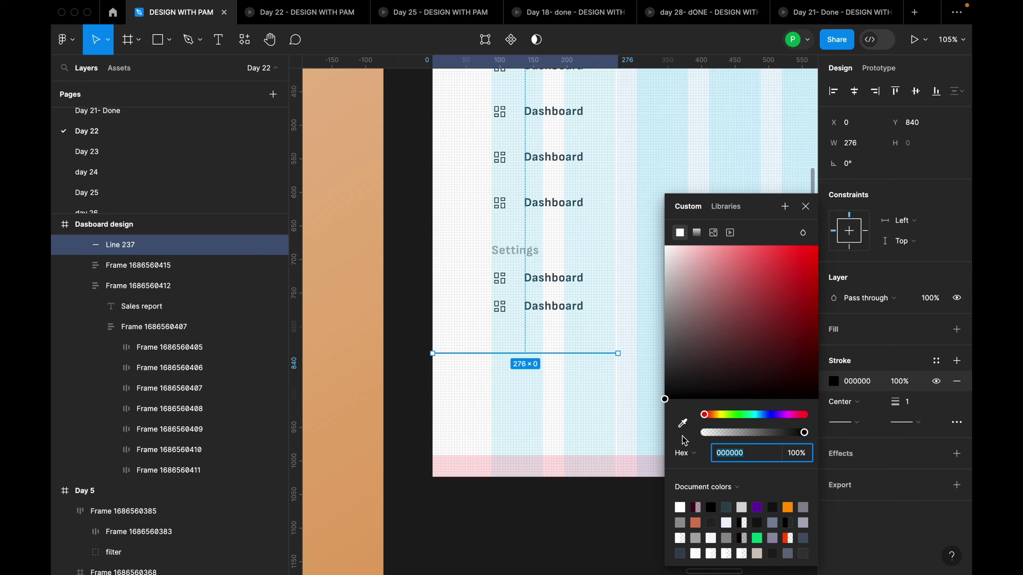
pyautogui.click(682, 423)
pyautogui.scroll(5, 531, 247)
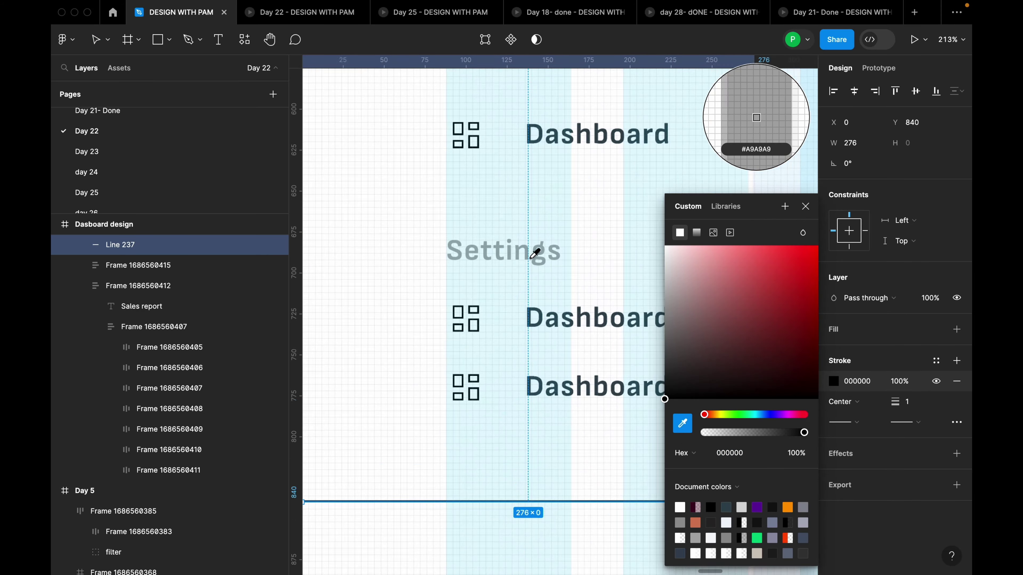
pyautogui.scroll(8, 535, 253)
pyautogui.click(561, 263)
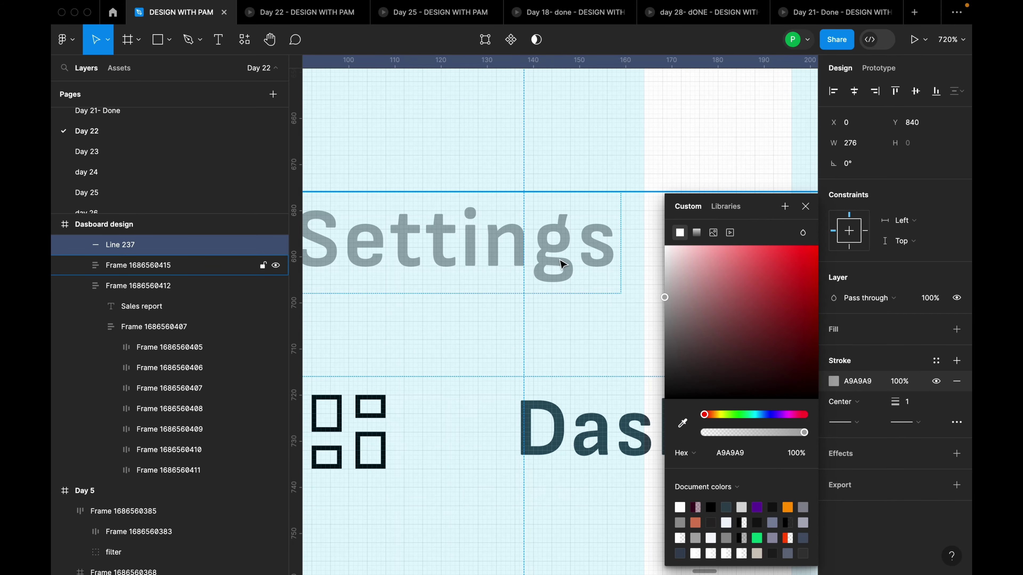
pyautogui.scroll(-10, 561, 263)
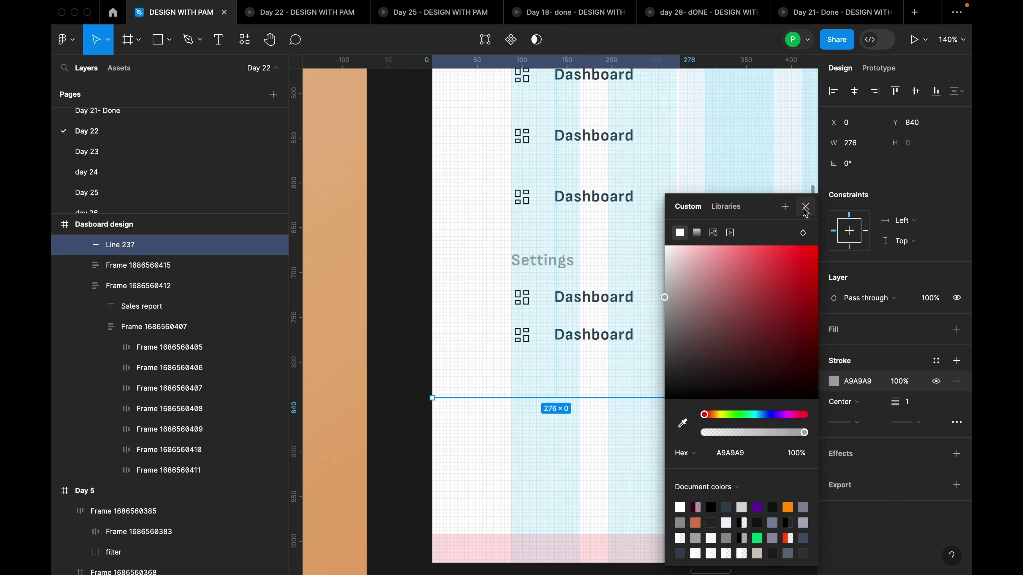
pyautogui.click(805, 211)
pyautogui.click(715, 315)
pyautogui.scroll(-4, 715, 322)
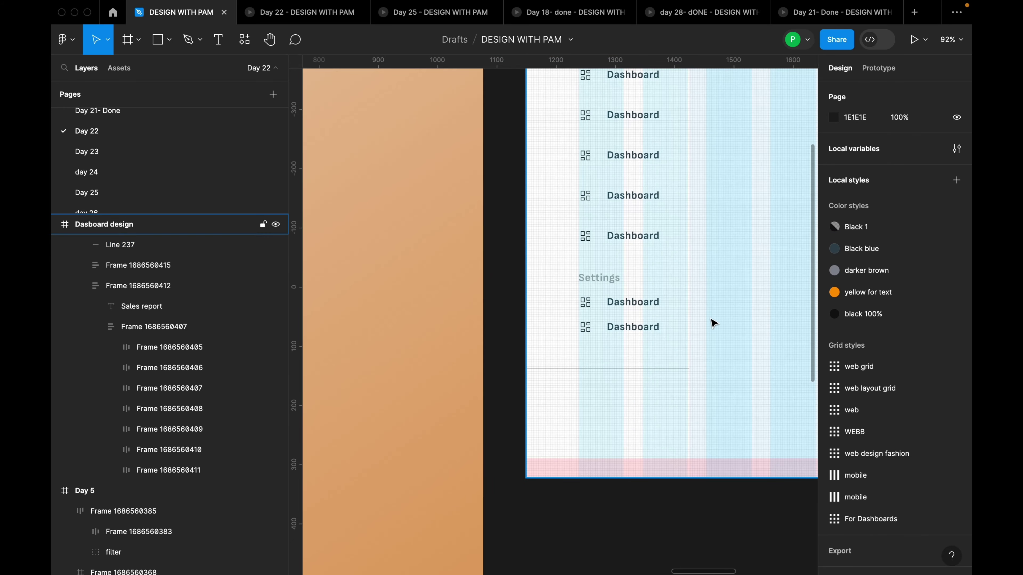
pyautogui.click(667, 374)
pyautogui.click(666, 372)
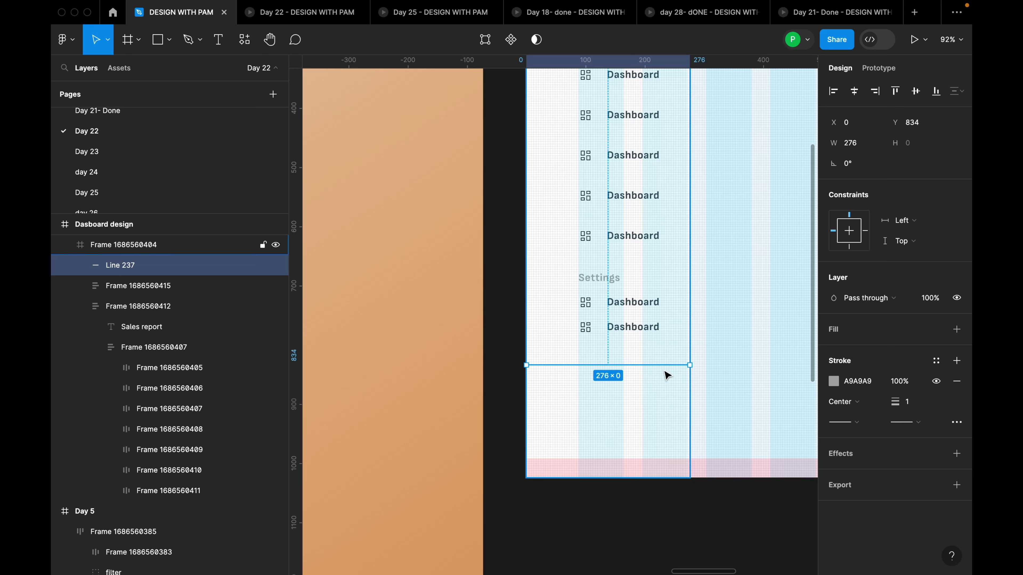
pyautogui.scroll(-5, 592, 343)
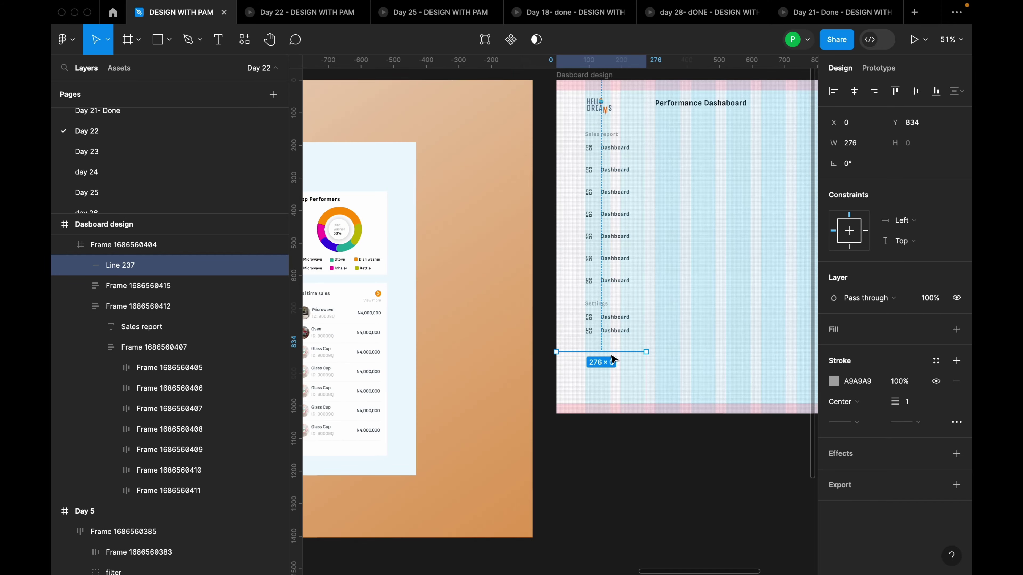
# Lower the sidebar divider line's stroke opacity to 46%
pyautogui.click(610, 384)
pyautogui.scroll(3, 612, 386)
pyautogui.click(610, 384)
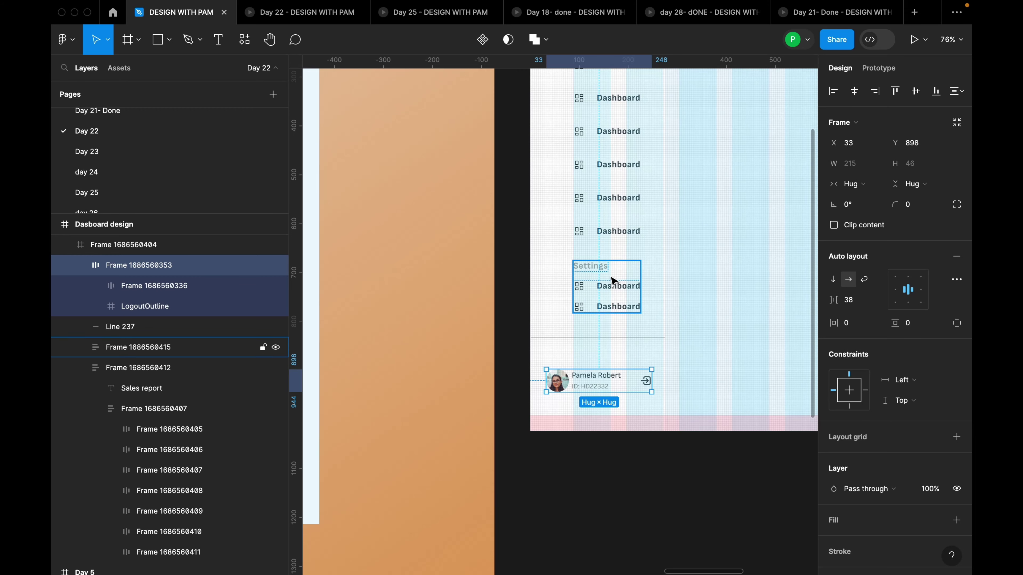
pyautogui.scroll(-5, 613, 279)
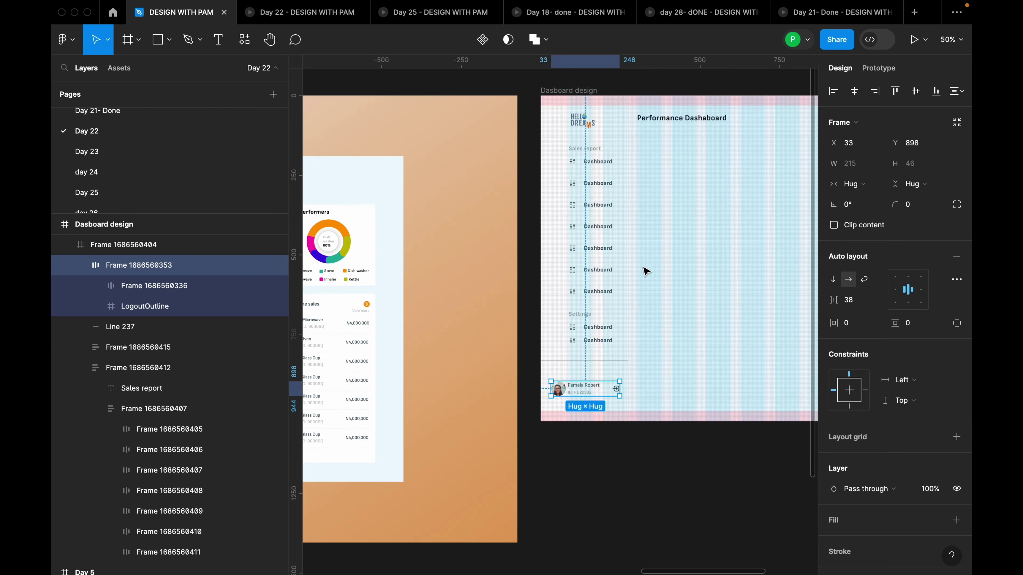
pyautogui.hscroll(6, 685, 234)
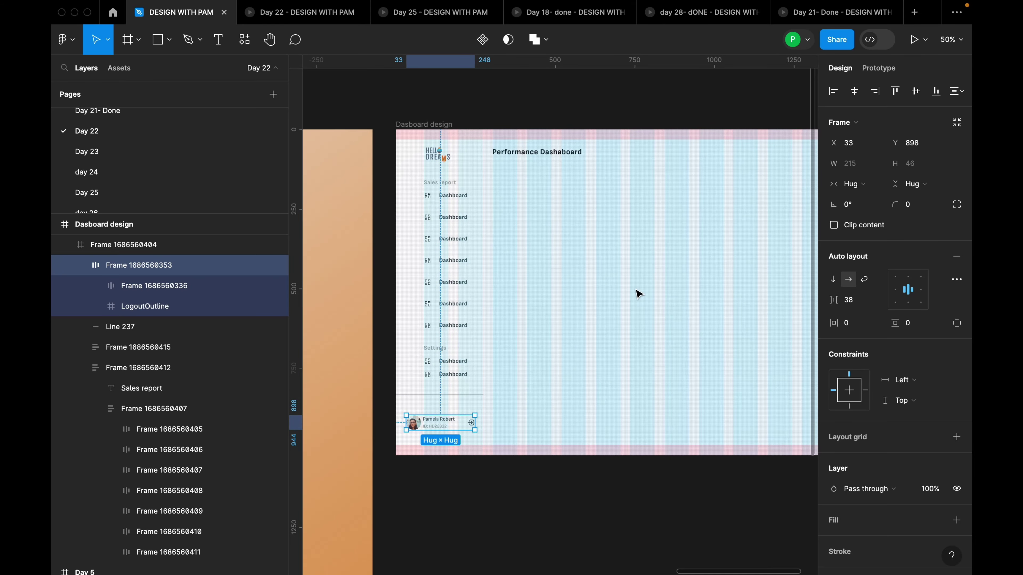
pyautogui.scroll(5, 557, 379)
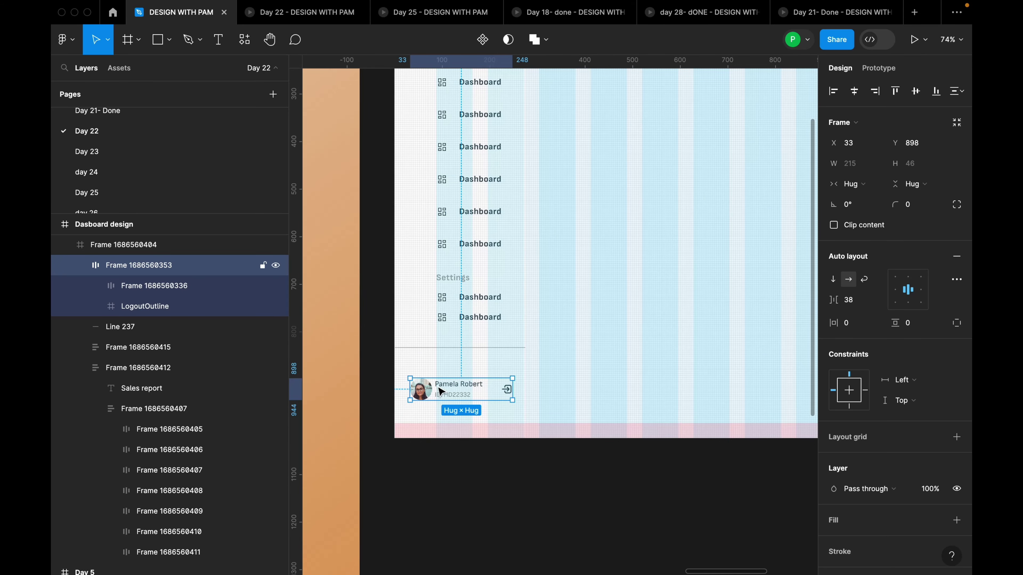
pyautogui.click(481, 347)
pyautogui.click(520, 361)
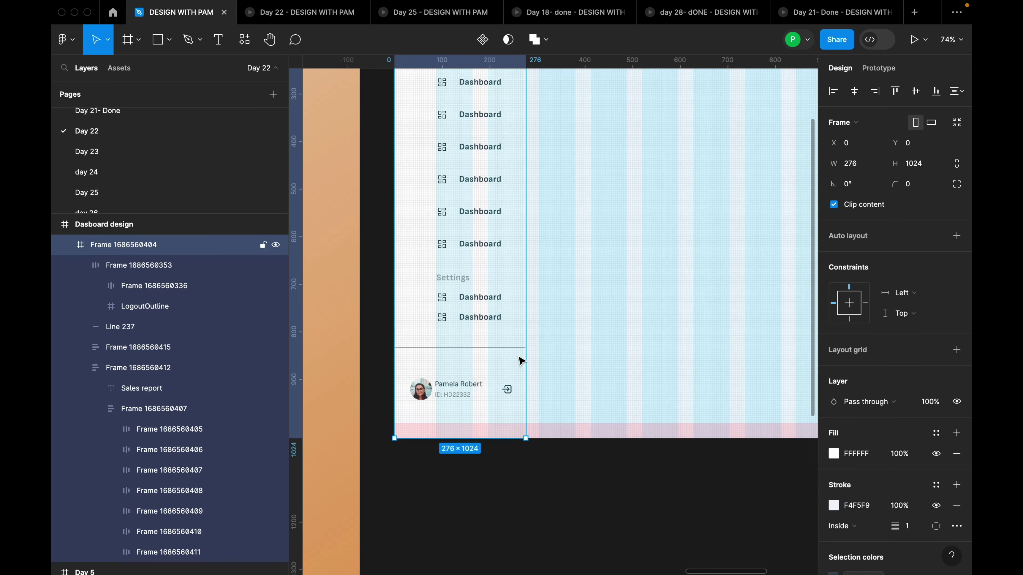
pyautogui.scroll(5, 490, 370)
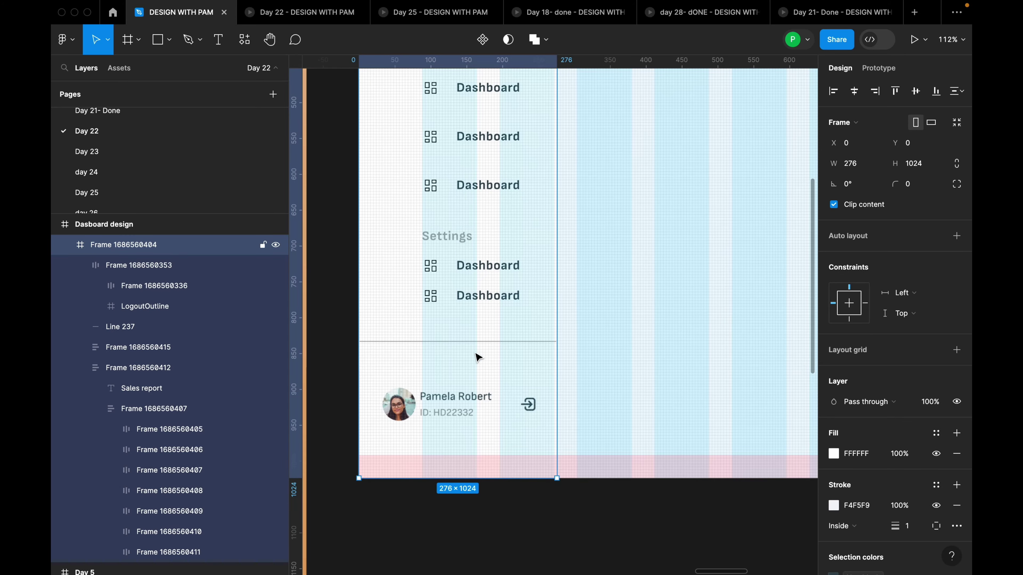
pyautogui.click(477, 342)
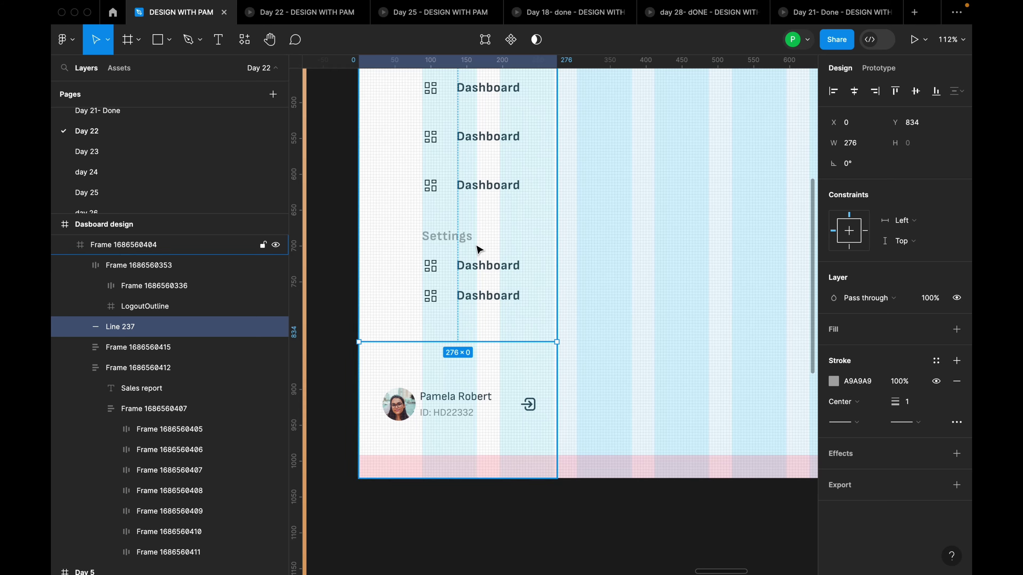
pyautogui.click(834, 381)
pyautogui.moveTo(796, 435); pyautogui.dragTo(750, 432)
pyautogui.click(622, 368)
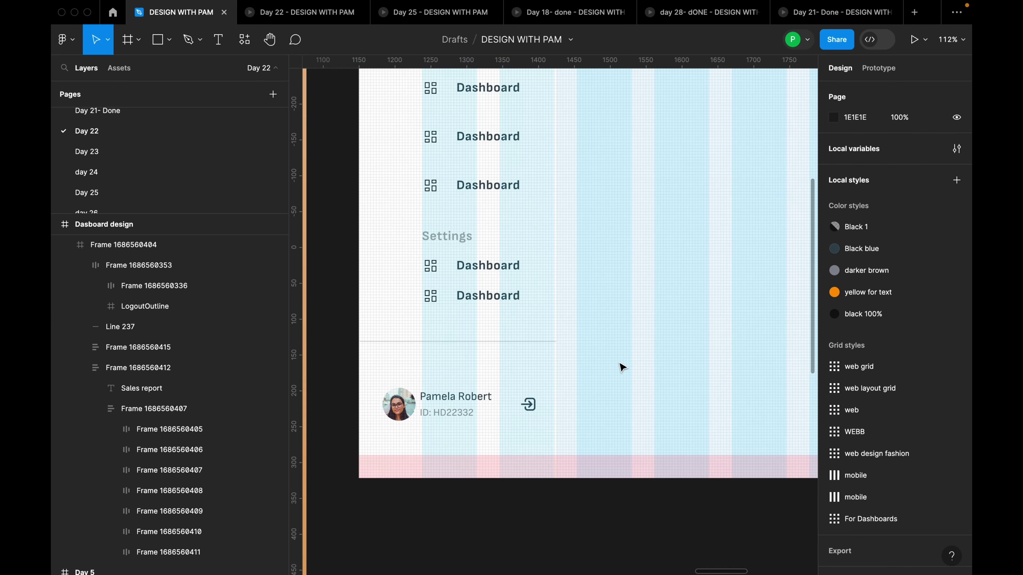
# Check the profile card and divider line, then select the Dasboard design frame
pyautogui.doubleClick(449, 421)
pyautogui.click(482, 349)
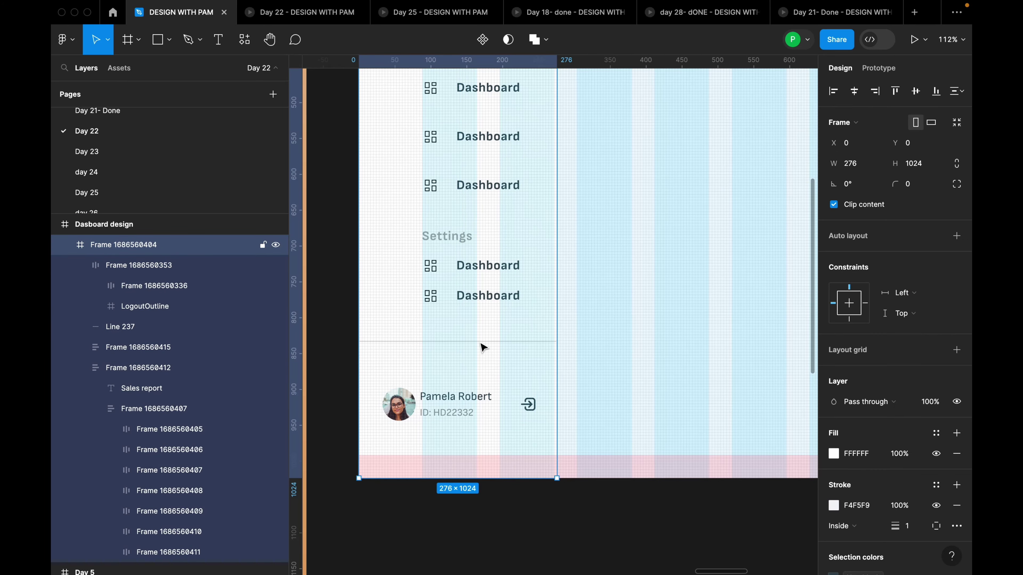
pyautogui.click(483, 347)
pyautogui.keyDown('shift'); pyautogui.click(485, 413); pyautogui.keyUp('shift')
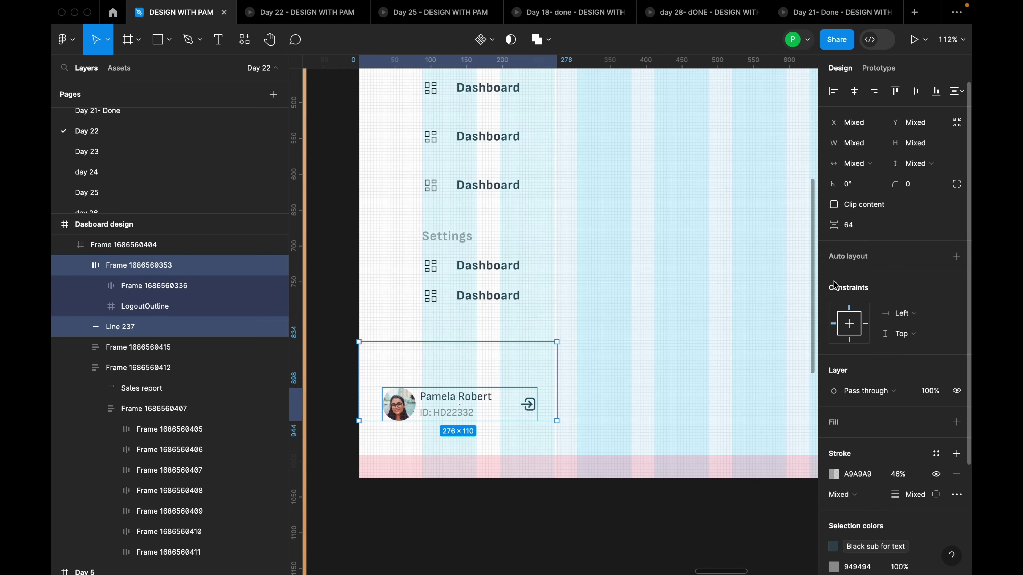
pyautogui.click(598, 346)
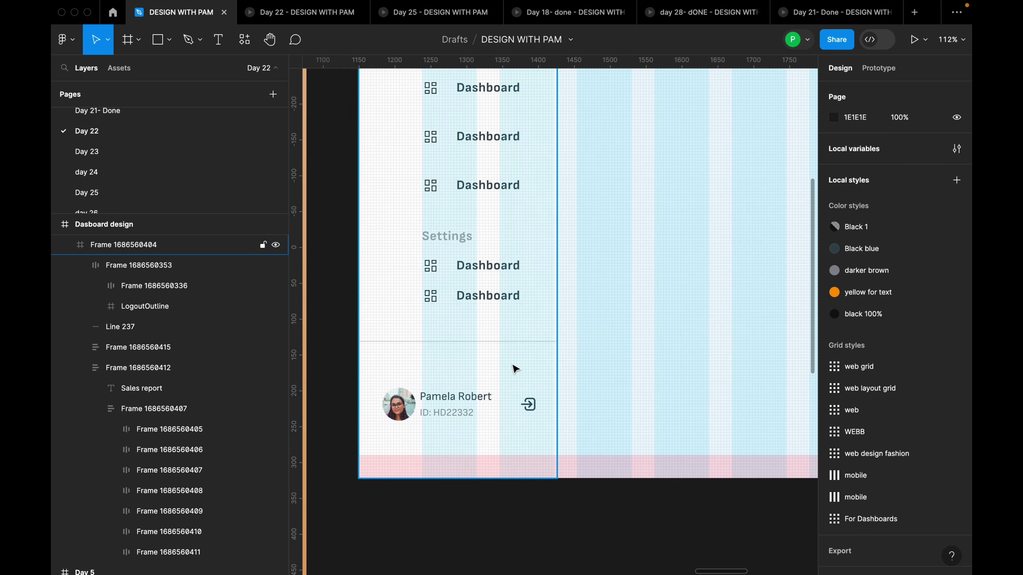
pyautogui.scroll(-6, 513, 368)
pyautogui.click(503, 210)
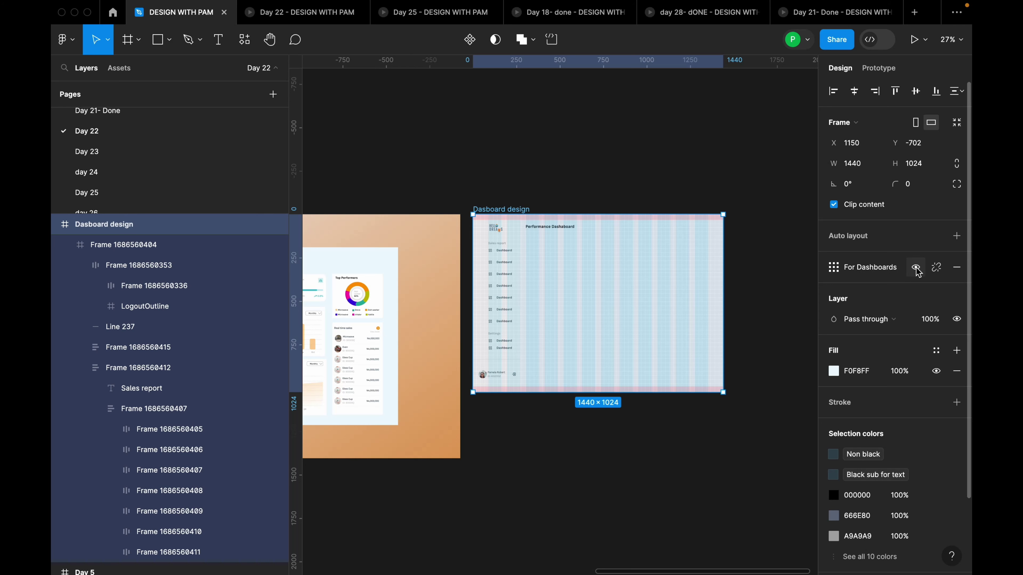
# Hide the layout grids and wrap the Sales report and Settings menus in a horizontally centred auto-layout frame
pyautogui.click(916, 270)
pyautogui.scroll(3, 641, 322)
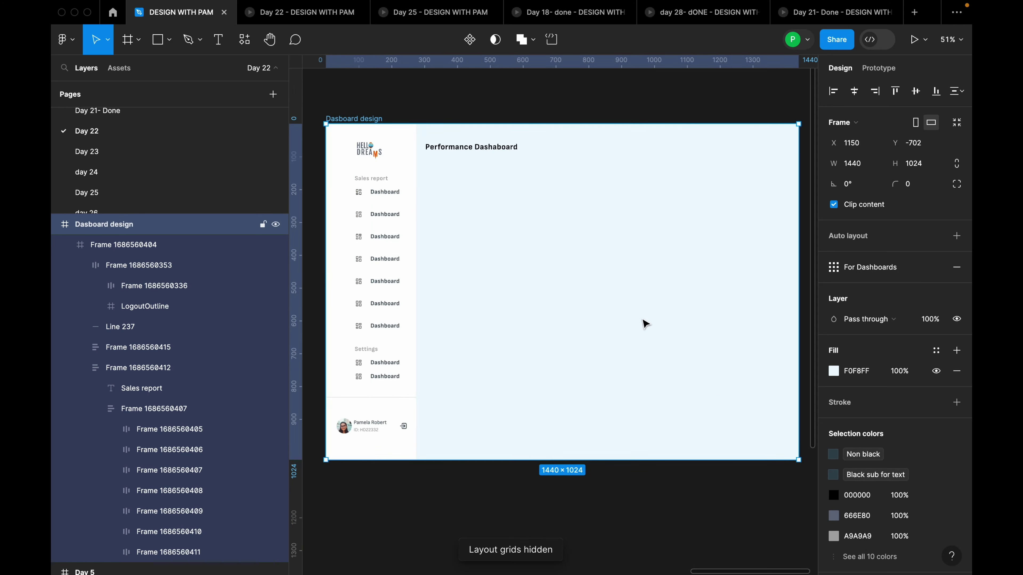
pyautogui.scroll(3, 495, 297)
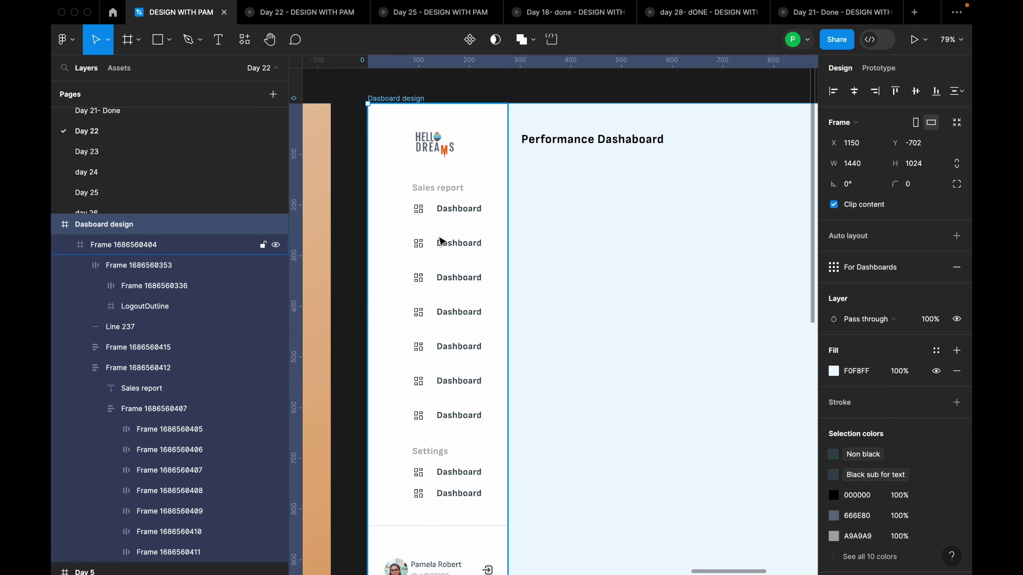
pyautogui.click(440, 241)
pyautogui.keyDown('shift'); pyautogui.click(440, 469); pyautogui.keyUp('shift')
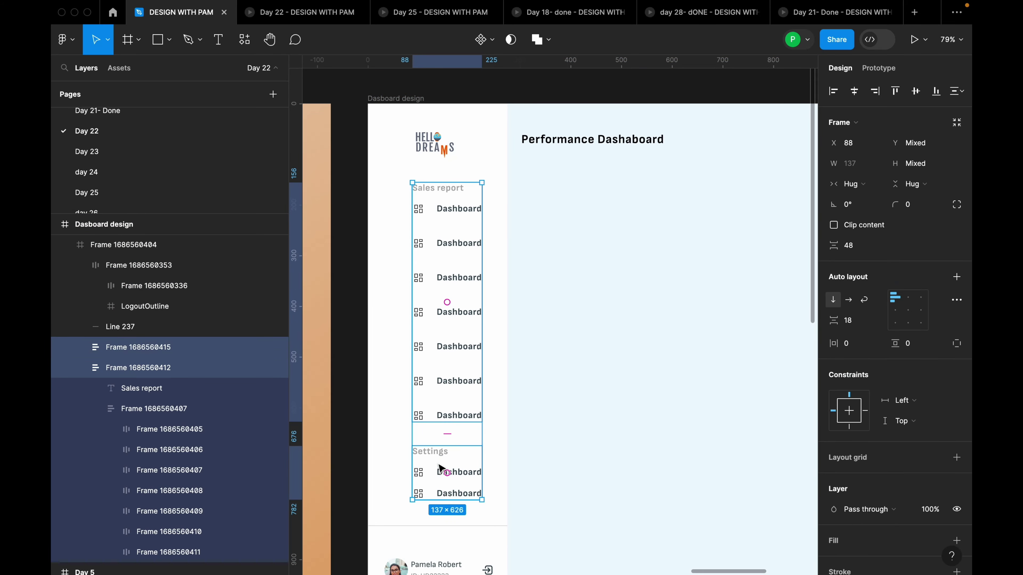
pyautogui.hotkey('shift', 'a')
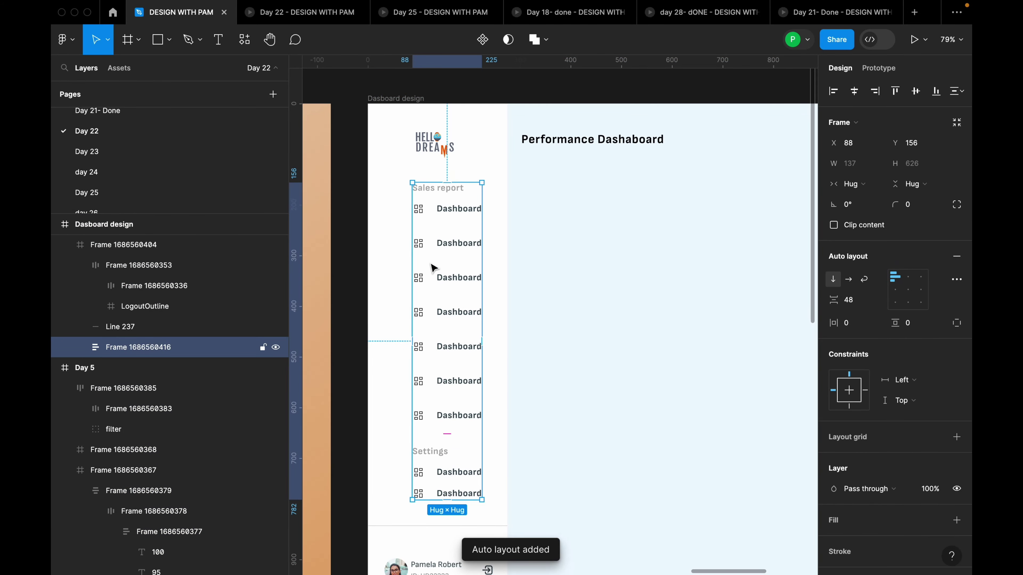
pyautogui.click(916, 92)
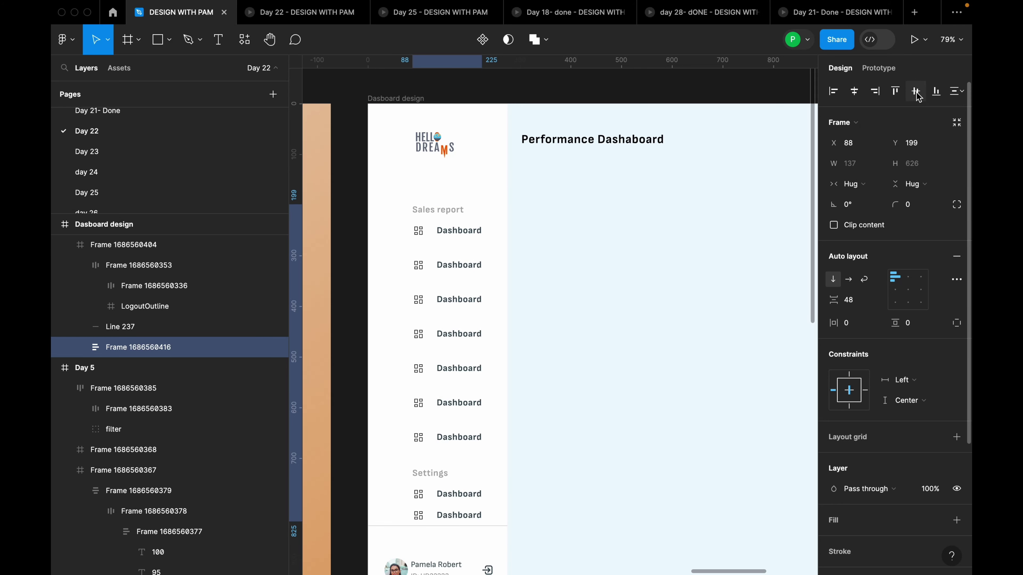
pyautogui.press('super+z')
pyautogui.click(854, 92)
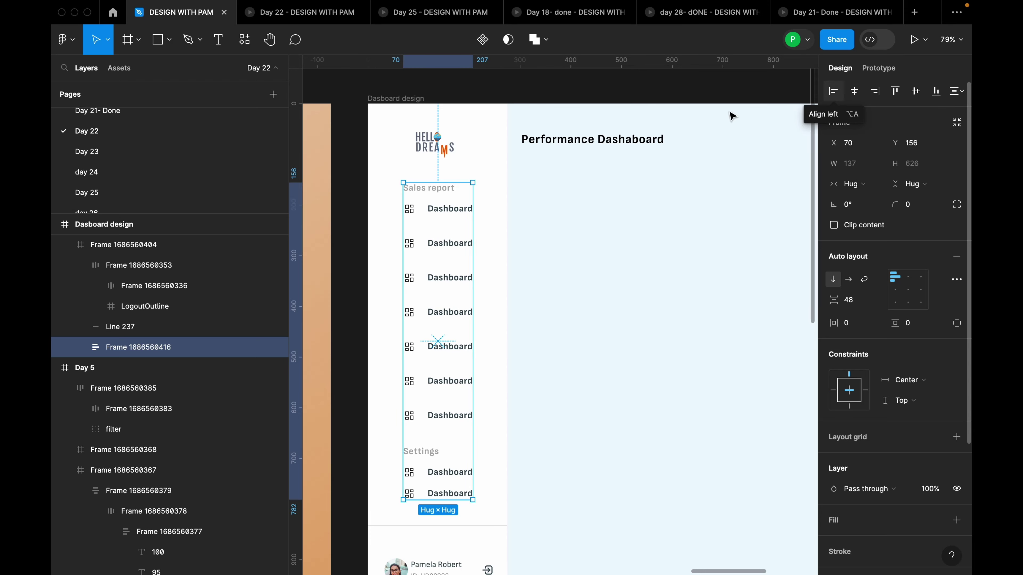
# Move the HELLO DREAMS logo group into the sidebar frame at X 101, Y 56, centred horizontally
pyautogui.click(441, 153)
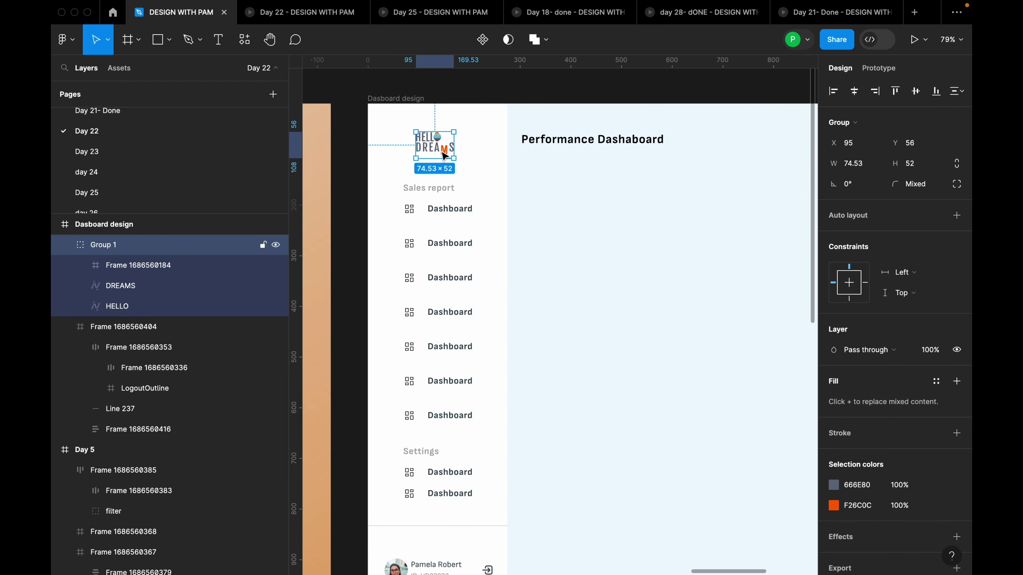
pyautogui.click(854, 91)
pyautogui.press('super+z')
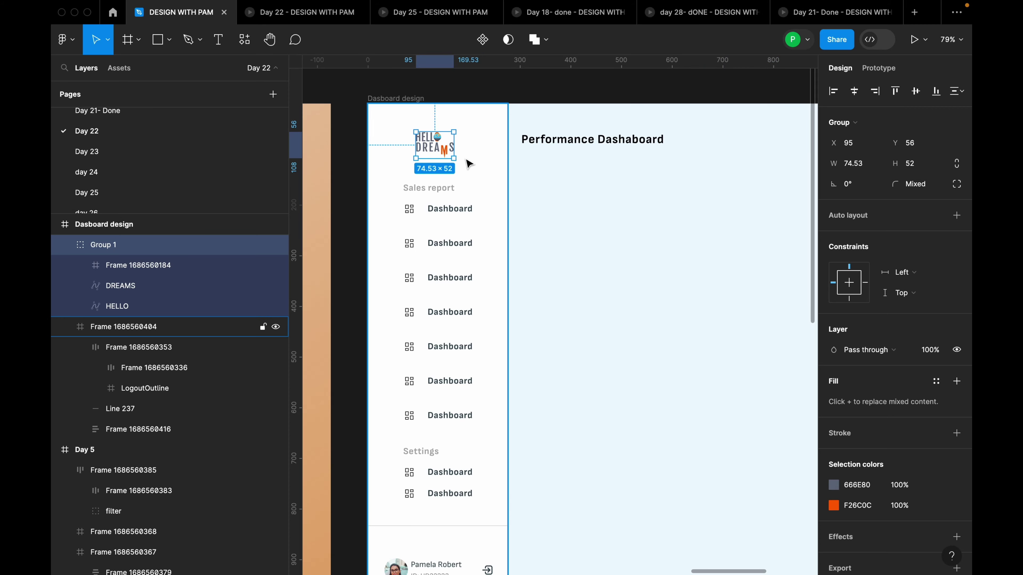
pyautogui.moveTo(437, 147)
pyautogui.mouseDown()
pyautogui.moveTo(524, 172)
pyautogui.moveTo(452, 148)
pyautogui.moveTo(423, 151)
pyautogui.mouseUp()
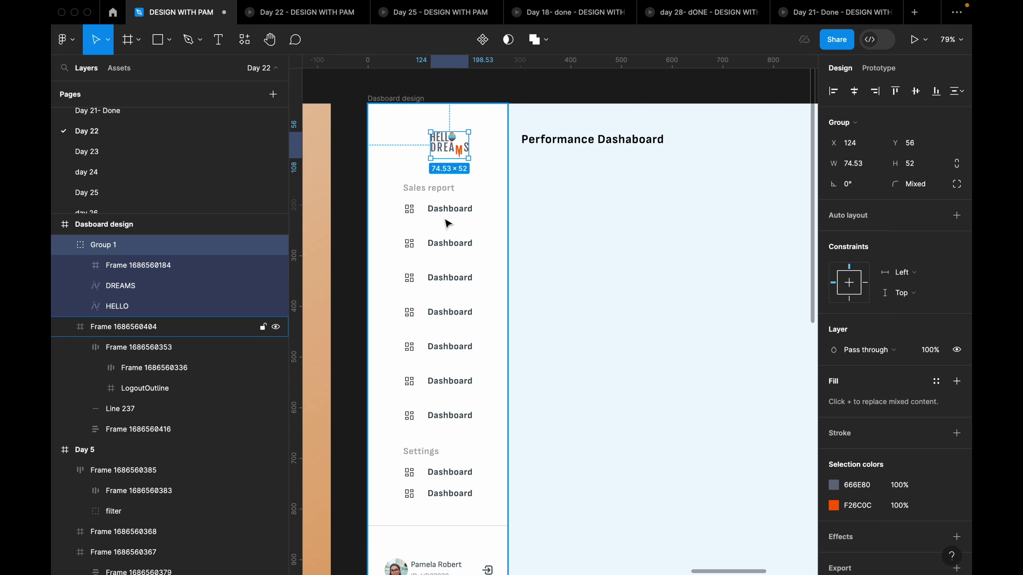
pyautogui.scroll(3, 586, 235)
pyautogui.hscroll(-3, 587, 235)
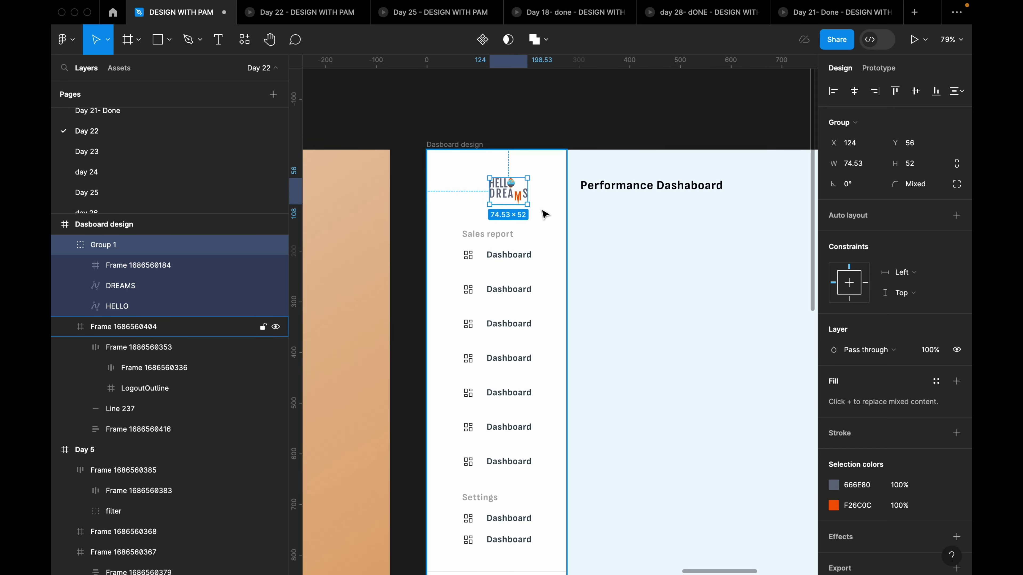
pyautogui.scroll(-1, 545, 214)
pyautogui.click(64, 244)
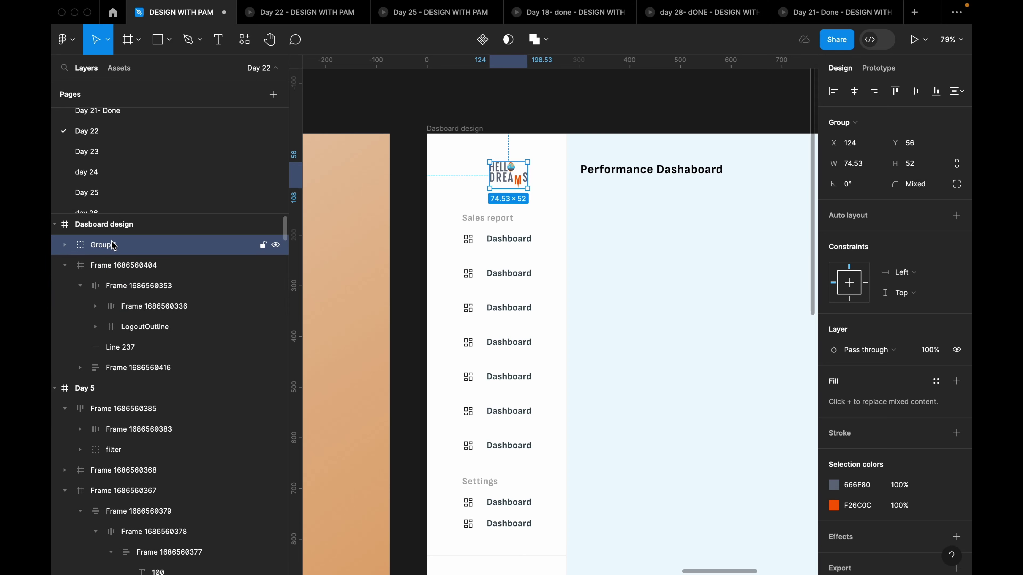
pyautogui.moveTo(113, 244); pyautogui.dragTo(121, 278)
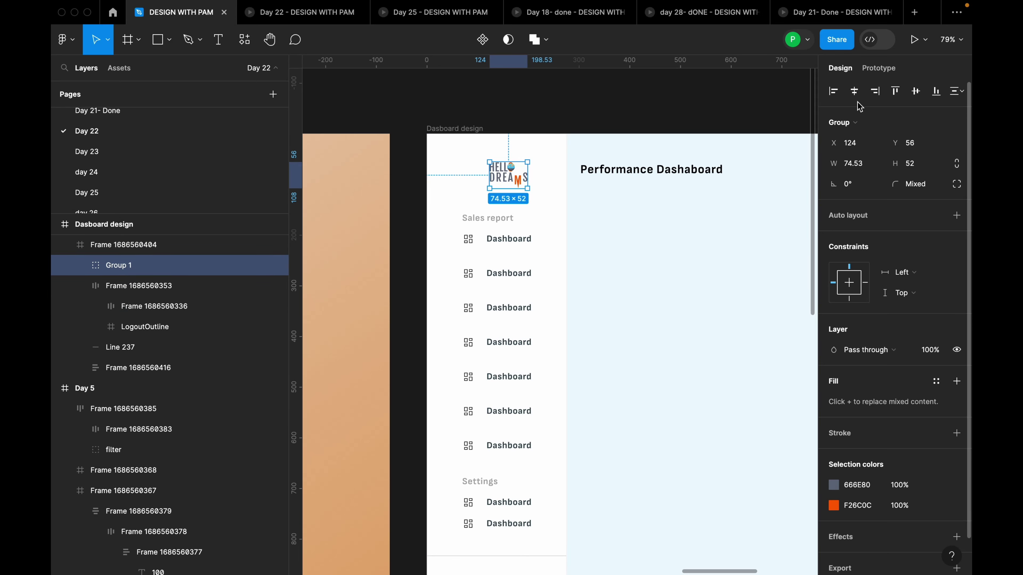
pyautogui.click(854, 91)
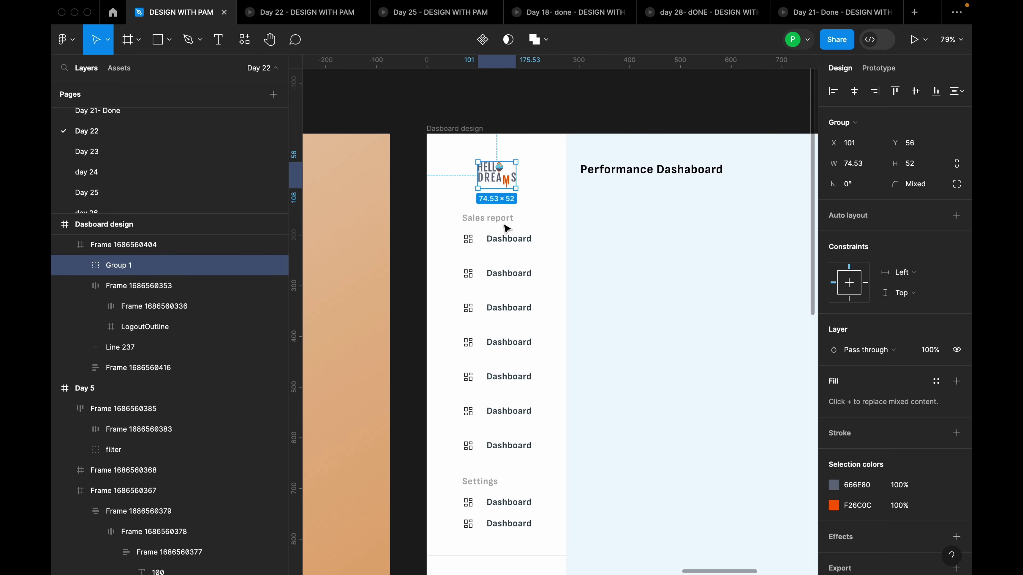
pyautogui.scroll(-5, 507, 228)
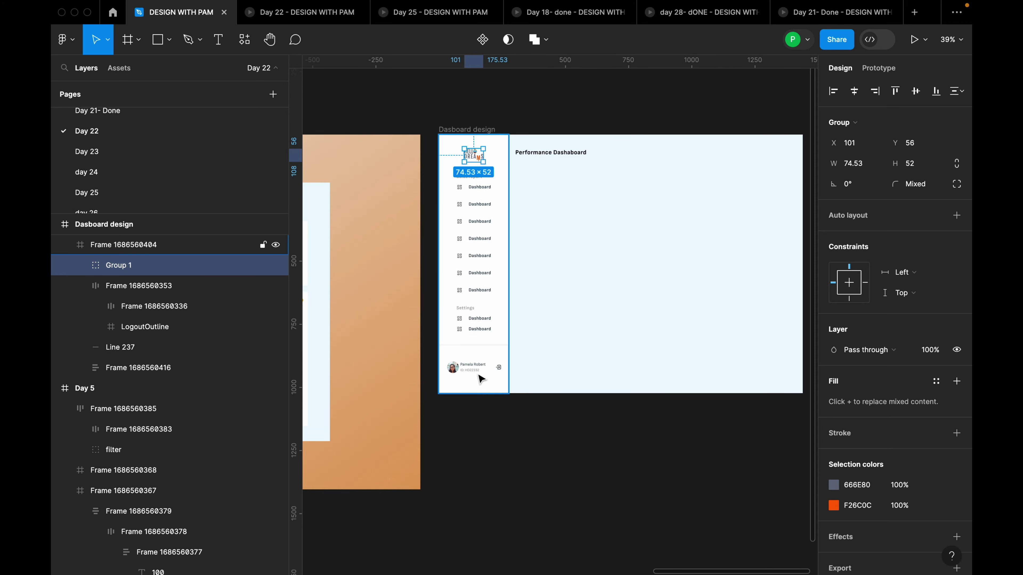
# Change the sidebar profile row's horizontal constraint from Left to Center
pyautogui.click(481, 379)
pyautogui.click(855, 93)
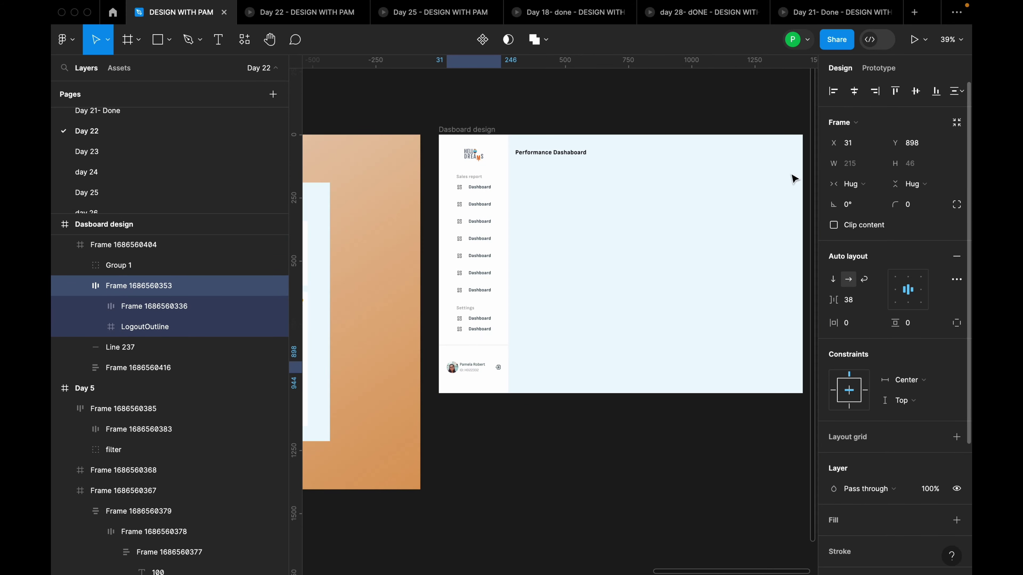
pyautogui.click(571, 325)
pyautogui.scroll(-1, 434, 331)
pyautogui.moveTo(702, 210); pyautogui.dragTo(700, 238)
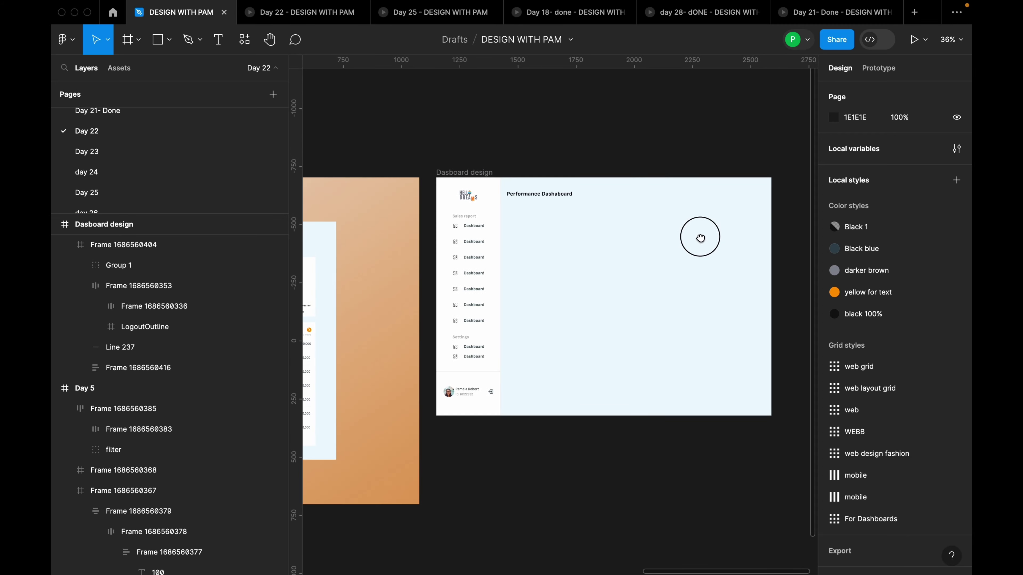
pyautogui.scroll(-4, 738, 258)
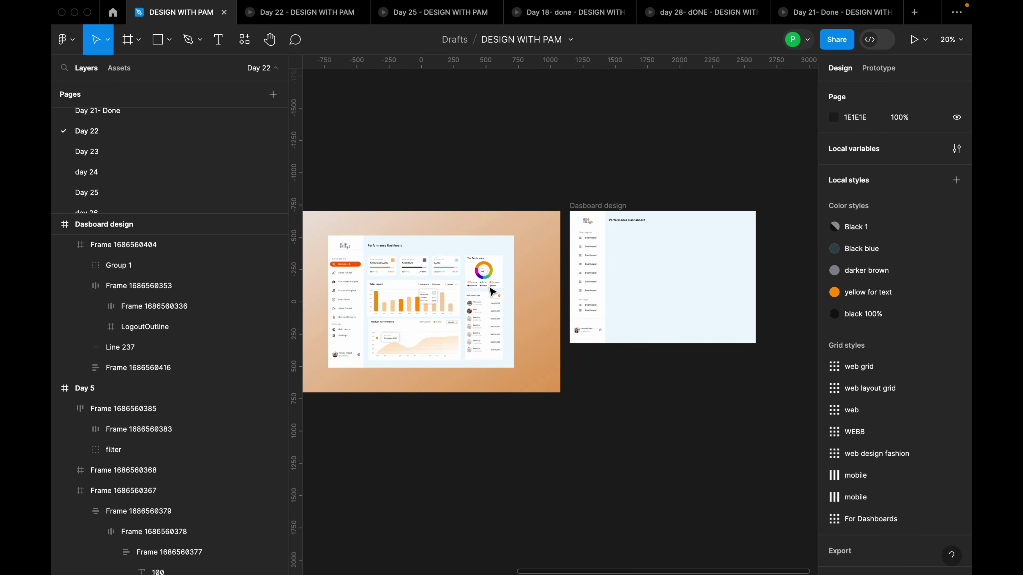
pyautogui.scroll(4, 352, 296)
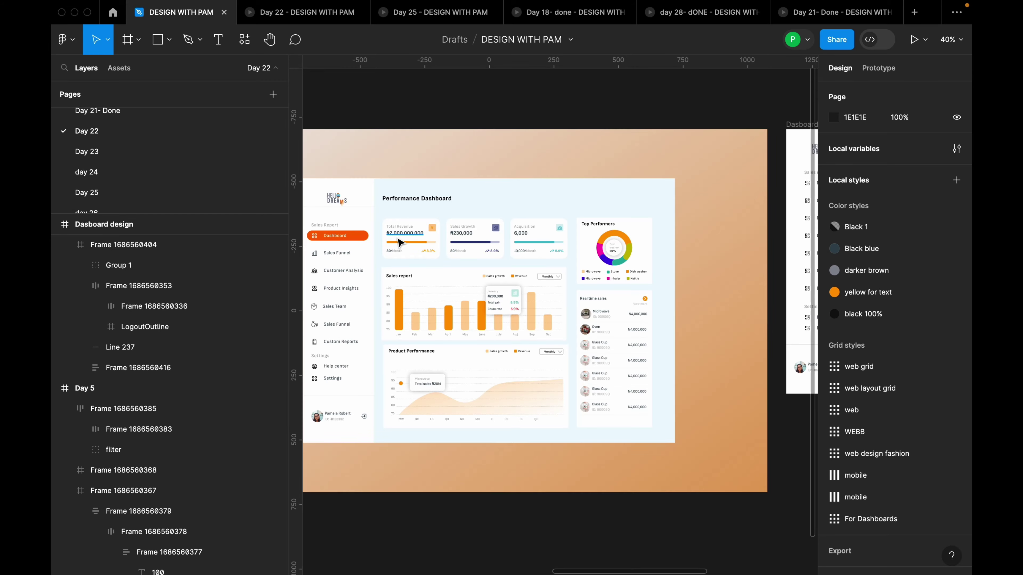
pyautogui.scroll(2, 399, 242)
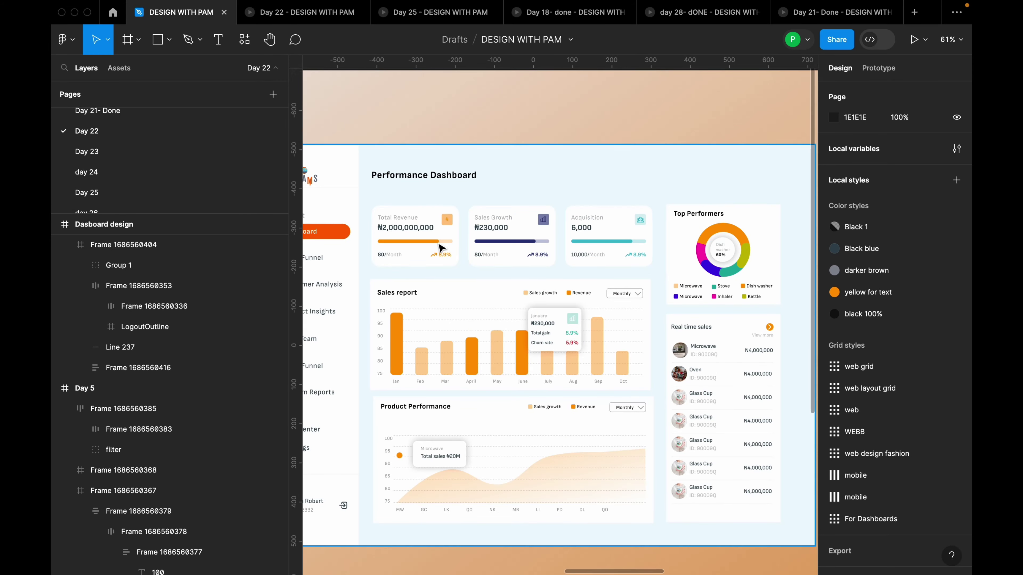
pyautogui.scroll(-4, 403, 243)
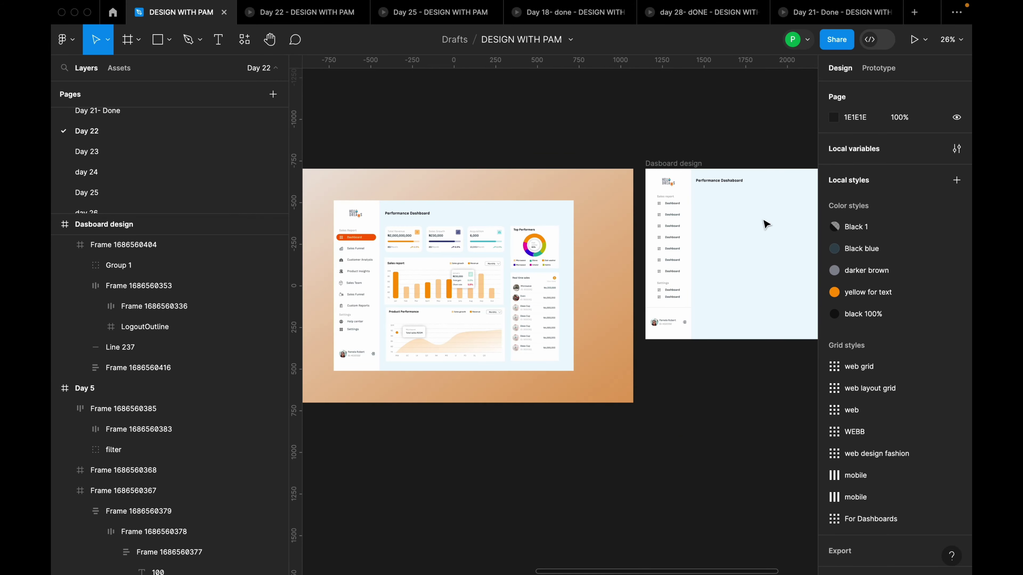
pyautogui.scroll(4, 566, 267)
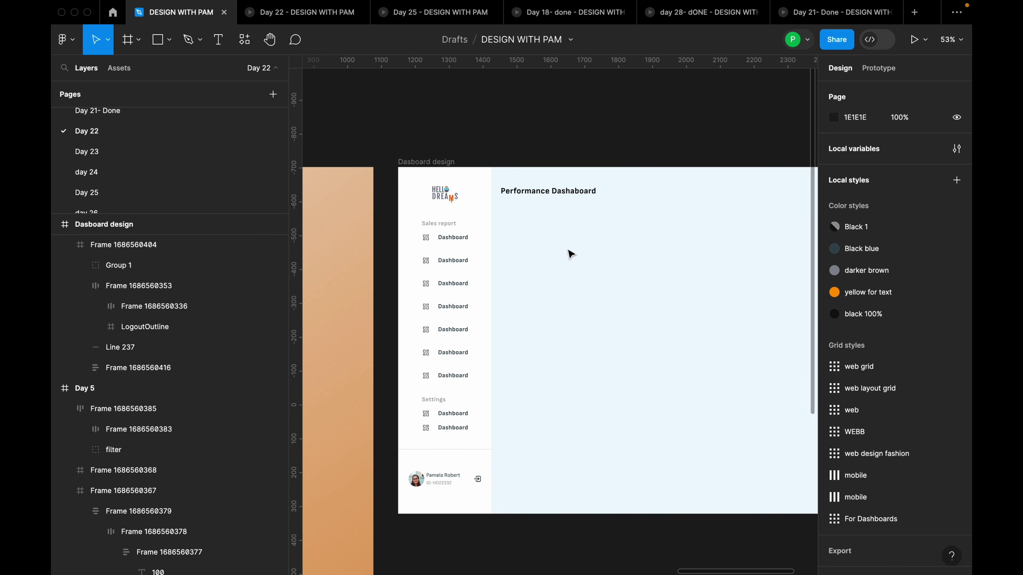
# Draw a frame just below the dashboard title and resize it to 223 wide by 156 high
pyautogui.press('f')
pyautogui.moveTo(506, 223); pyautogui.dragTo(624, 289)
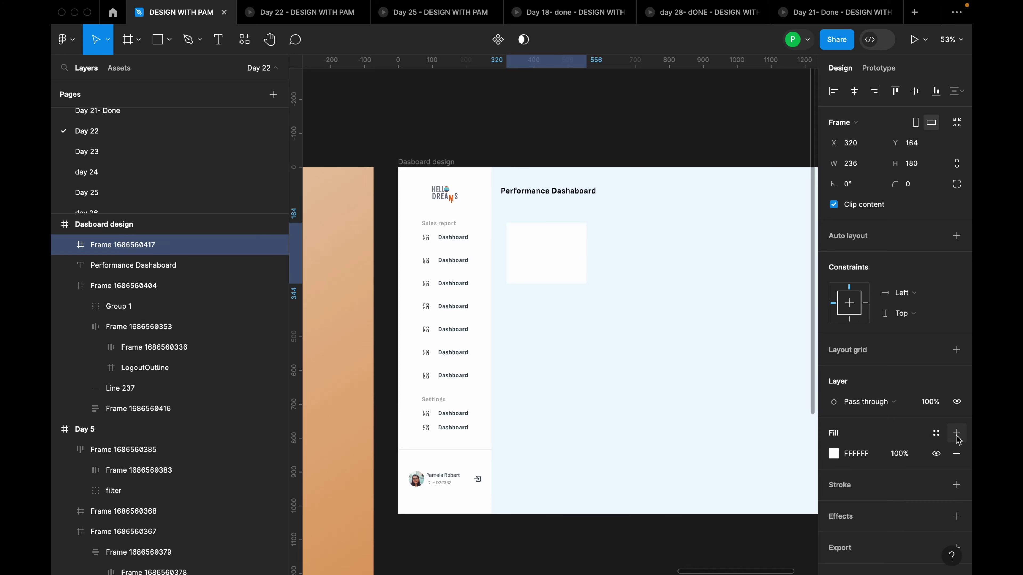
pyautogui.moveTo(549, 249); pyautogui.dragTo(545, 244)
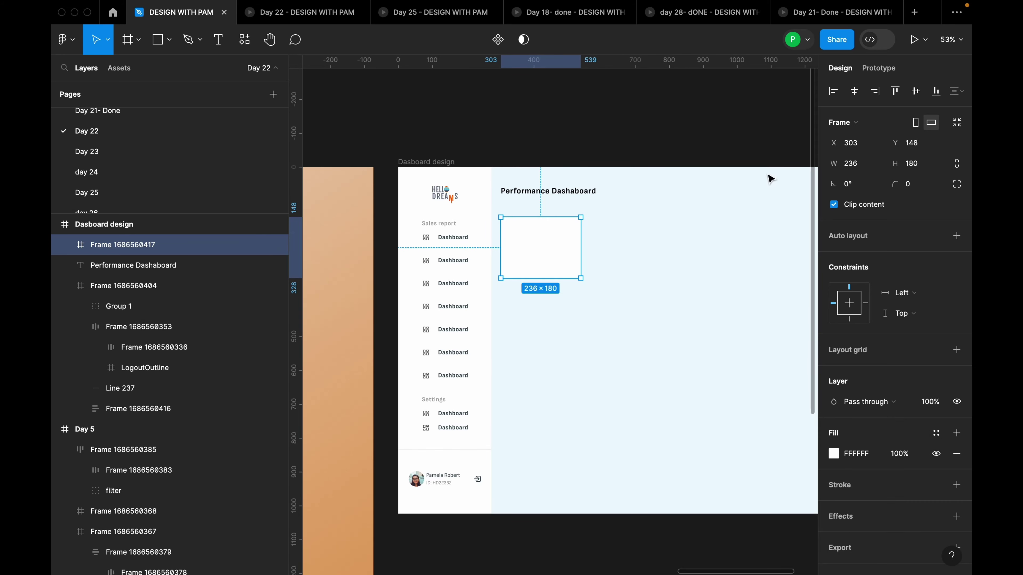
pyautogui.click(861, 169)
pyautogui.write('2')
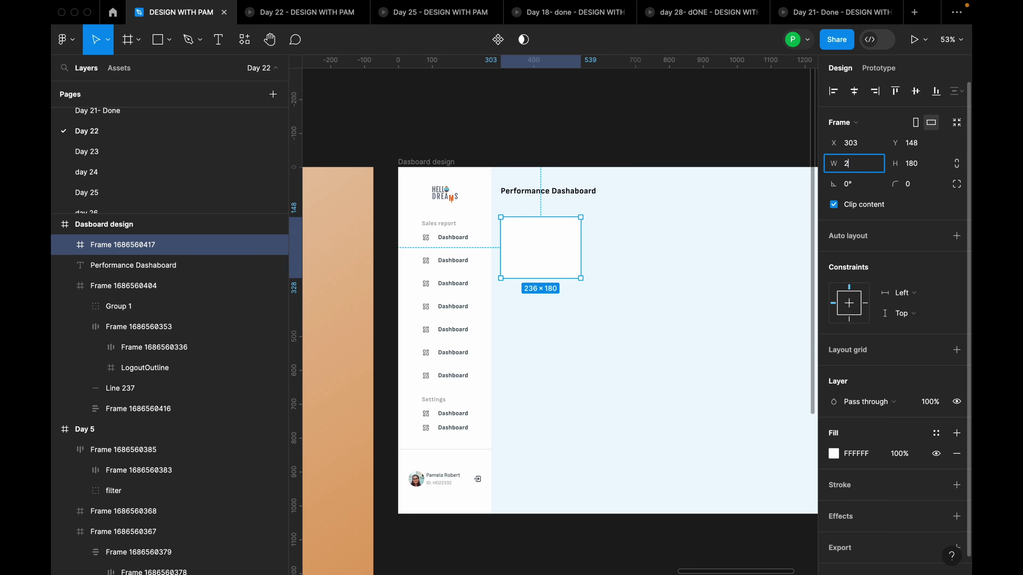
pyautogui.write('38')
pyautogui.press('Return')
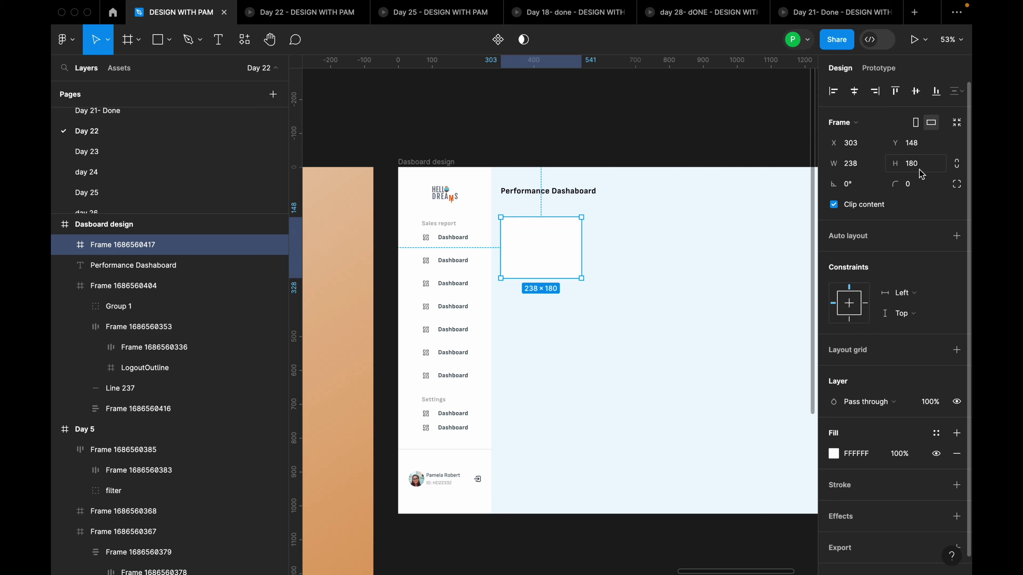
pyautogui.click(863, 163)
pyautogui.press('Return')
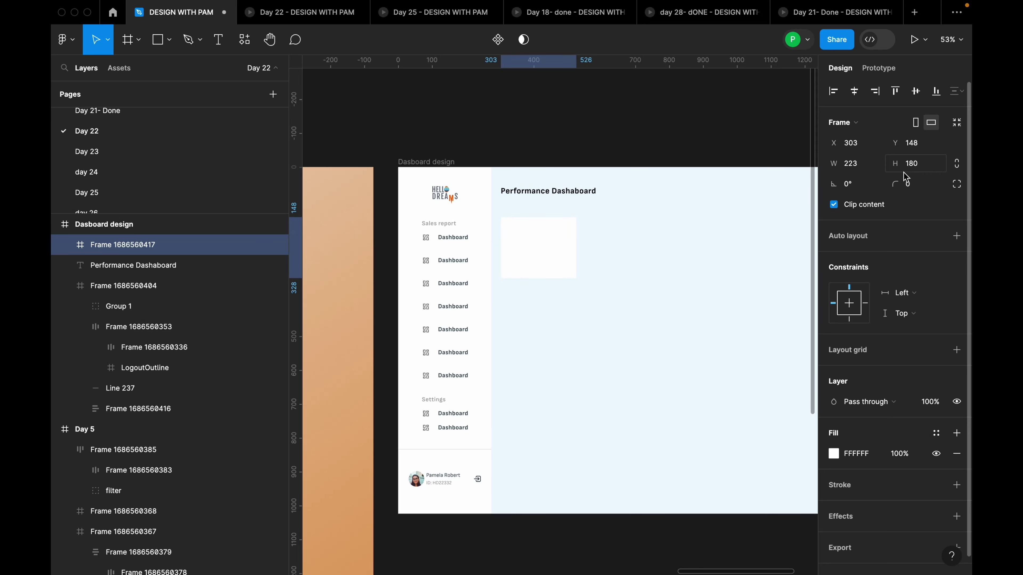
pyautogui.click(928, 166)
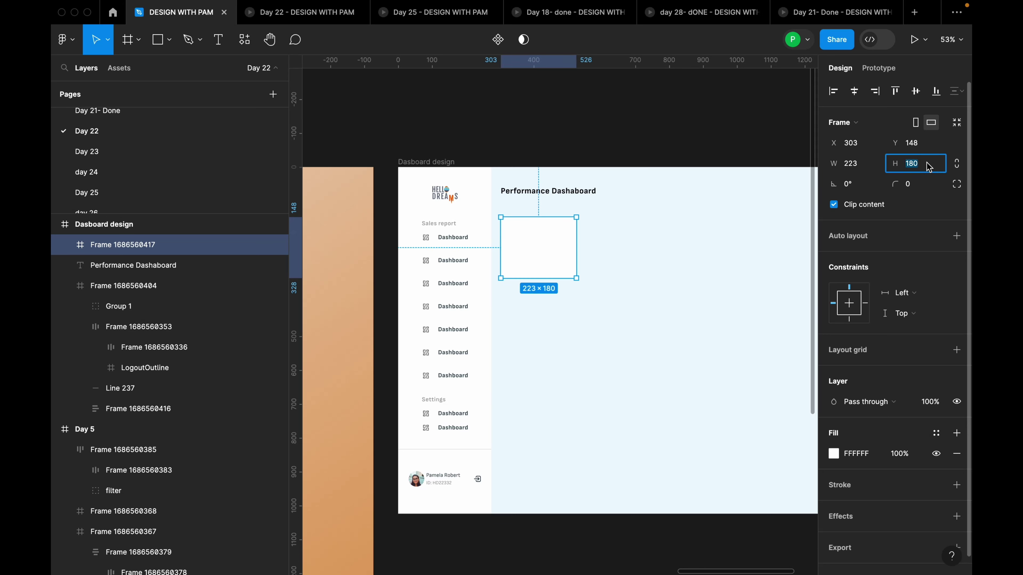
pyautogui.write('156')
pyautogui.press('Return')
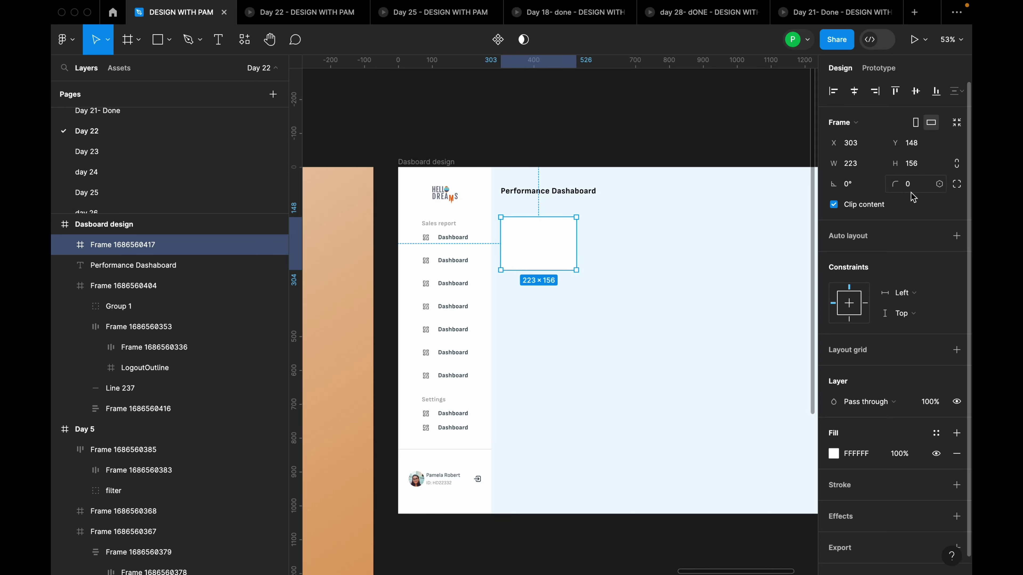
pyautogui.click(922, 191)
# Inspect the reference dashboard's Total Revenue card and its ₦2,000,000,000 amount text
pyautogui.click(675, 334)
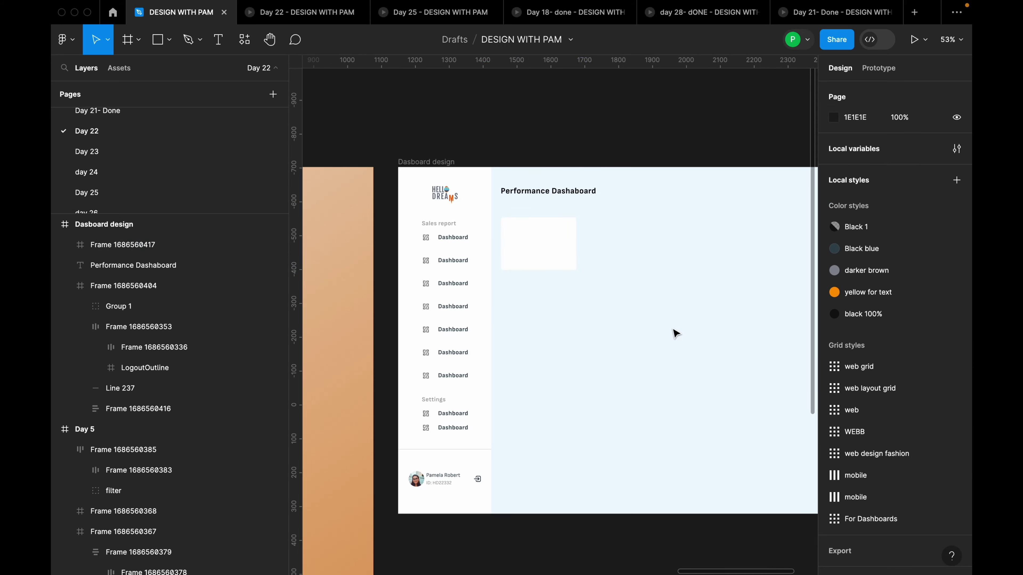
pyautogui.scroll(3, 638, 269)
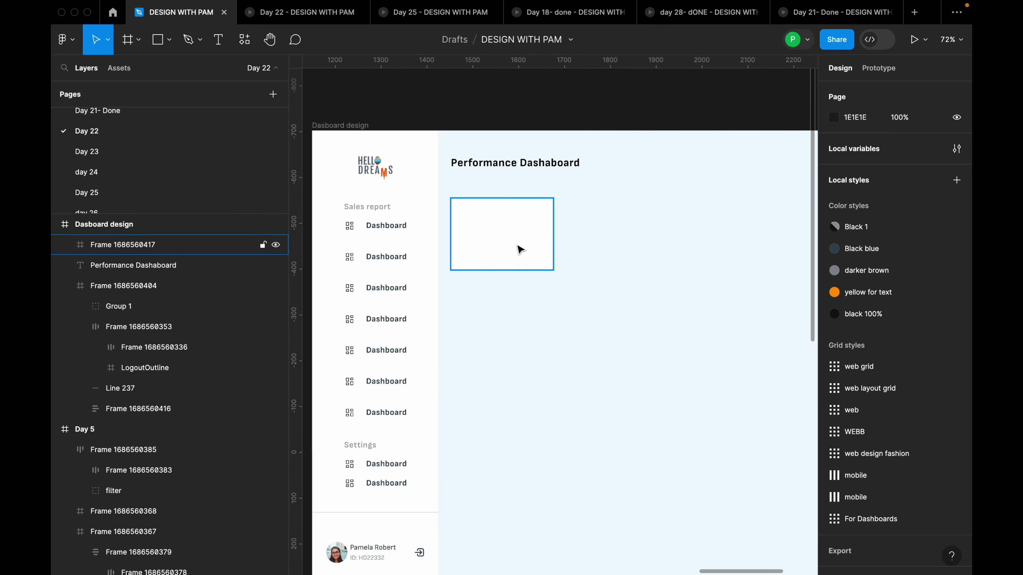
pyautogui.click(519, 244)
pyautogui.hscroll(2, 486, 189)
pyautogui.scroll(-10, 632, 278)
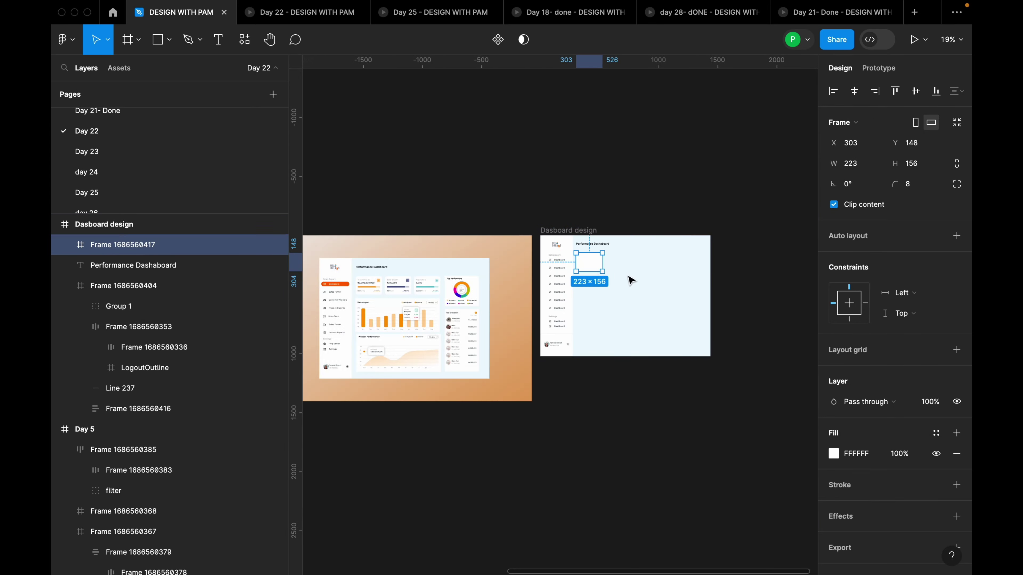
pyautogui.scroll(5, 385, 289)
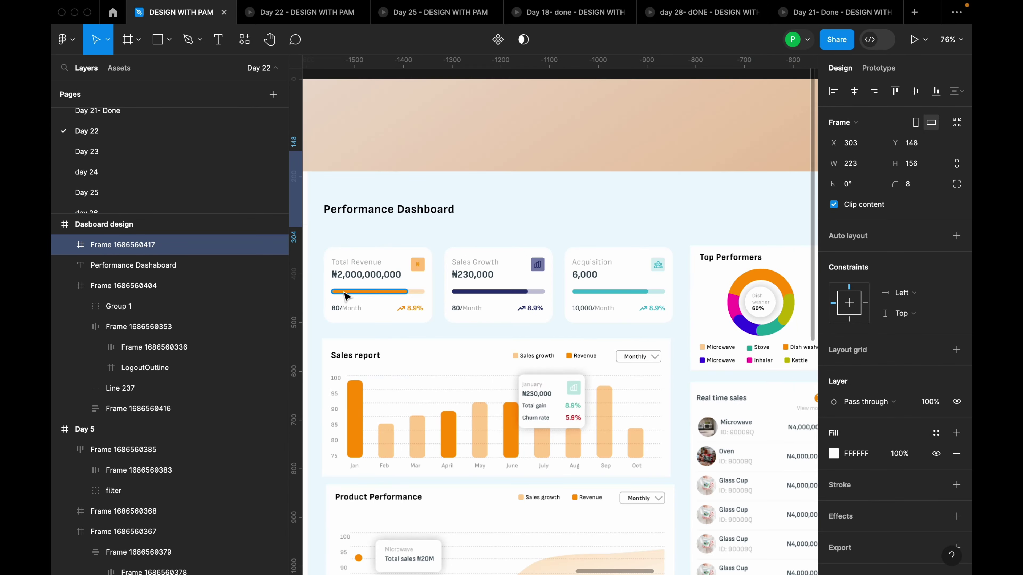
pyautogui.click(364, 278)
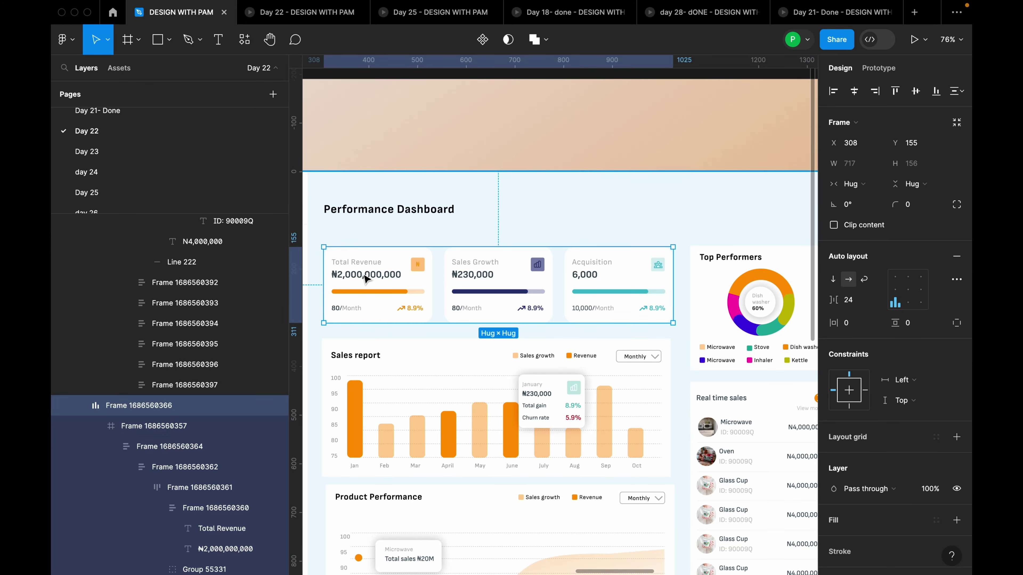
pyautogui.doubleClick(364, 278)
pyautogui.doubleClick(365, 278)
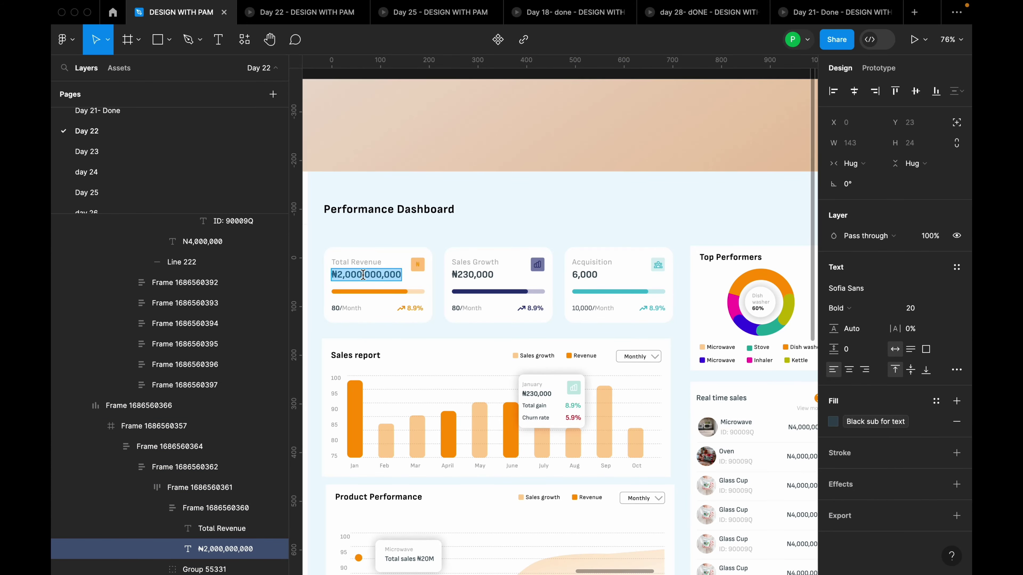
pyautogui.scroll(-5, 359, 278)
pyautogui.scroll(8, 685, 235)
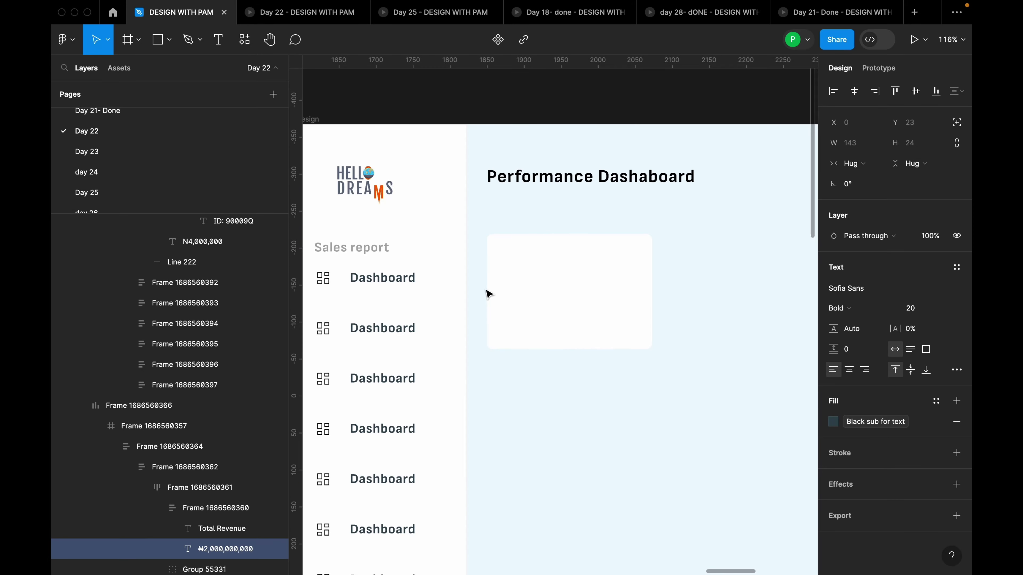
pyautogui.write('t')
pyautogui.click(528, 282)
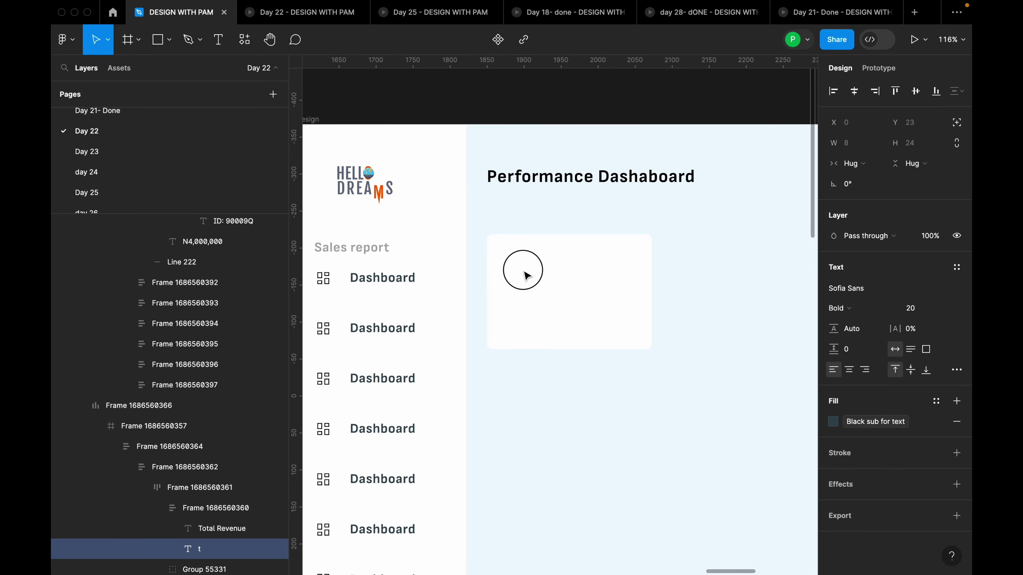
# Add a 'Total revenue' text label inside the card at X 20, Y 25
pyautogui.click(576, 394)
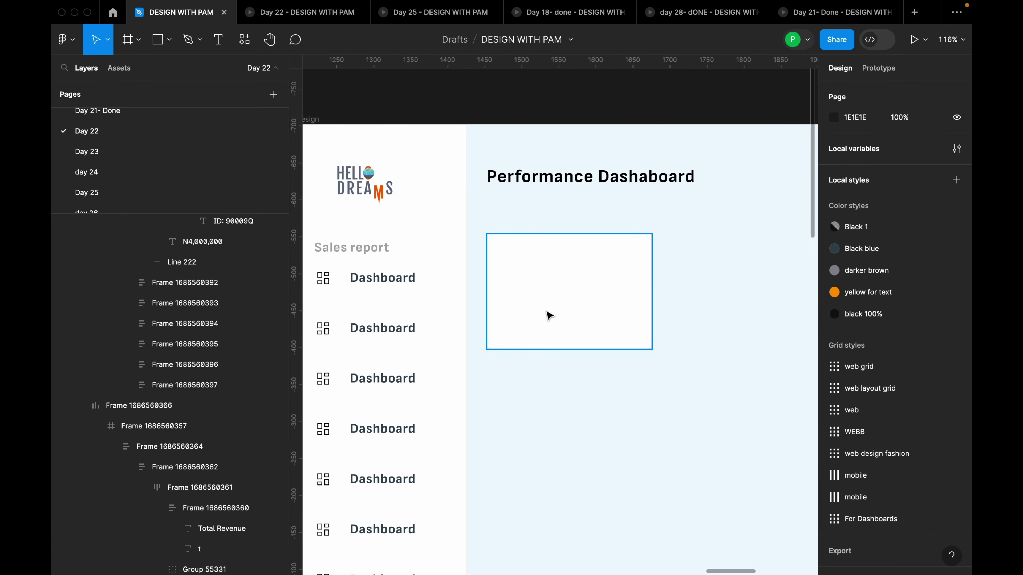
pyautogui.press('t')
pyautogui.click(526, 284)
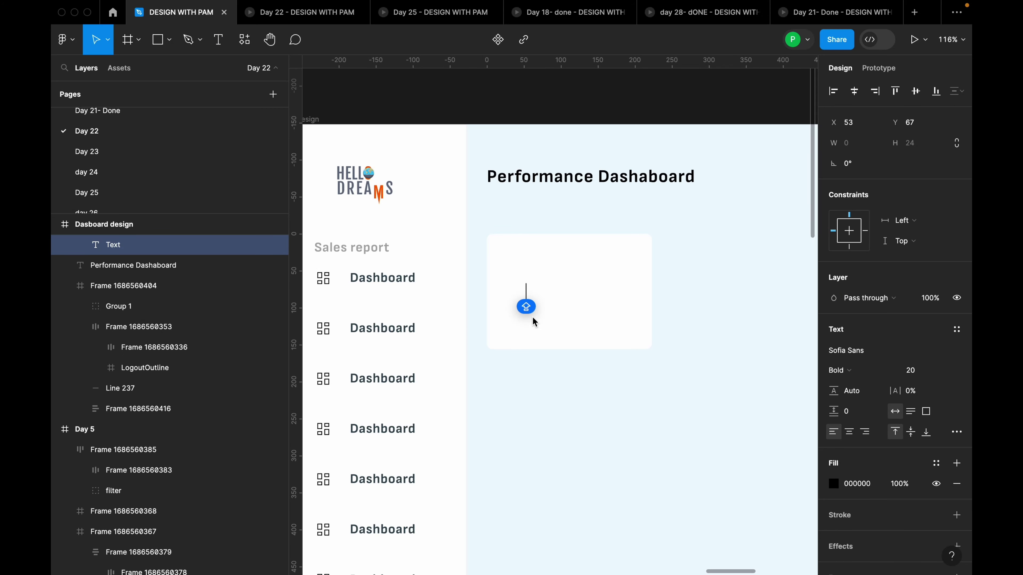
pyautogui.write('Total')
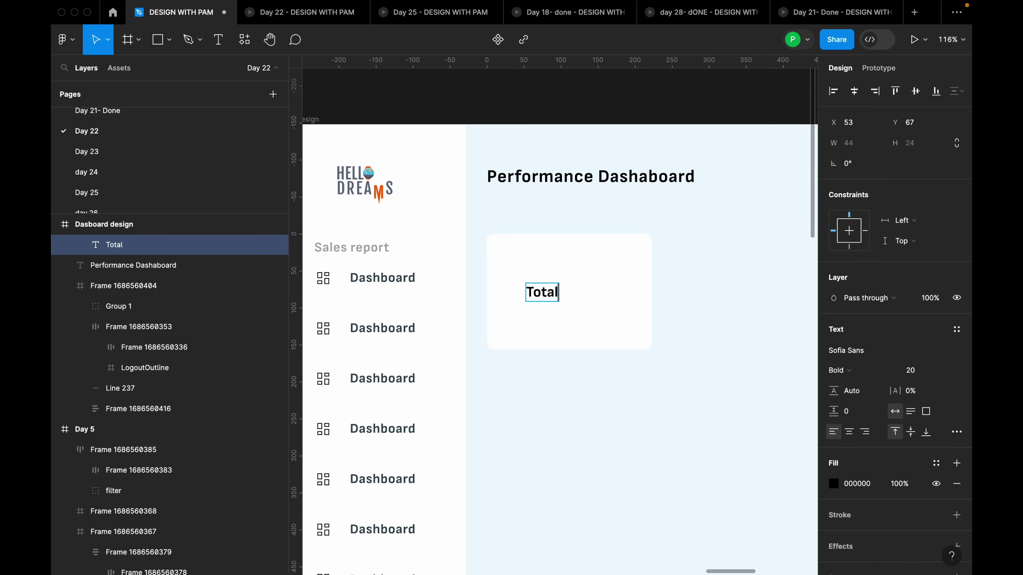
pyautogui.write(' revenue')
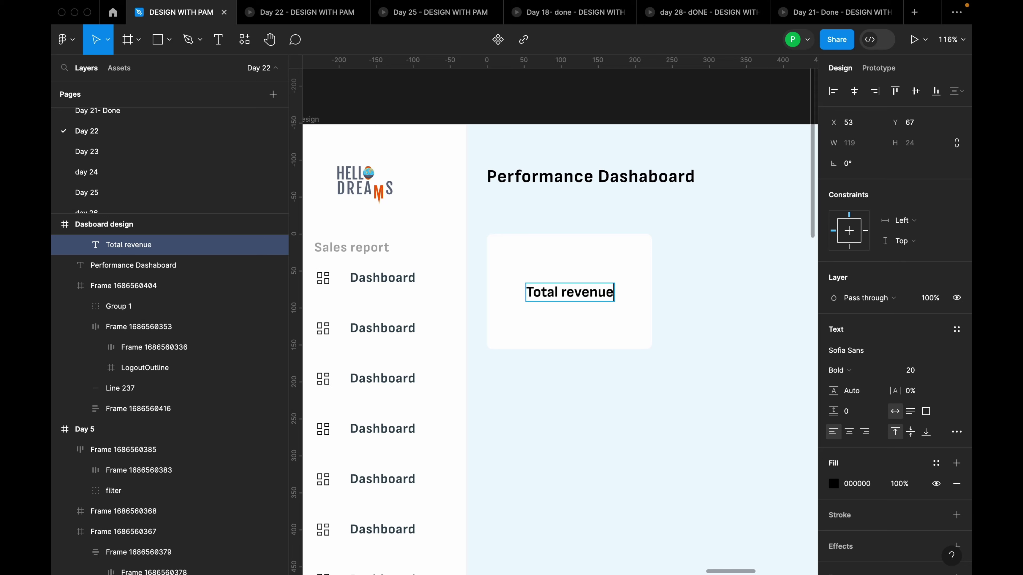
pyautogui.press('Escape')
pyautogui.moveTo(597, 297); pyautogui.dragTo(574, 269)
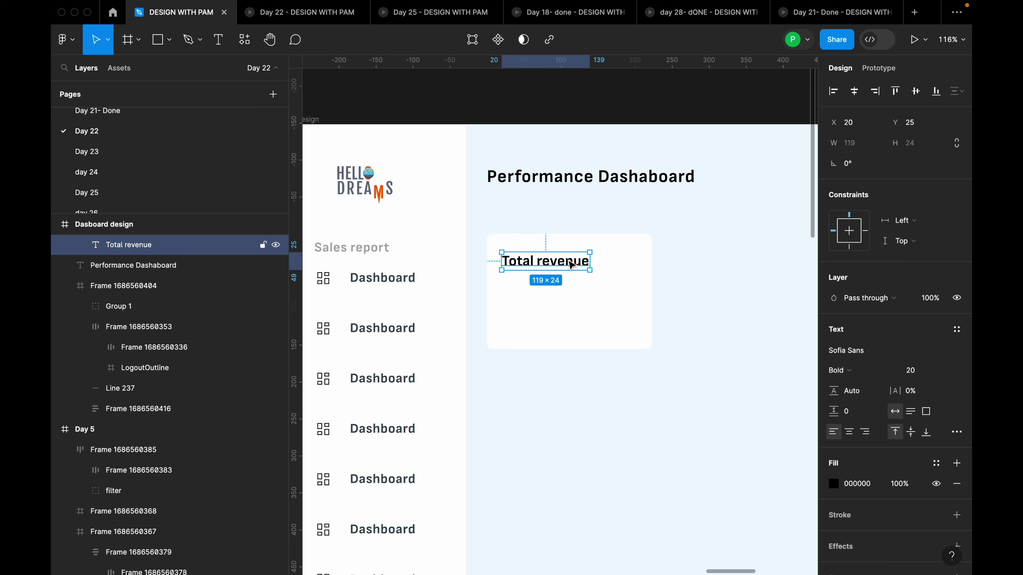
# Duplicate the Total revenue text as a ₦2,000,000,000 amount line just beneath the heading
pyautogui.moveTo(572, 265)
pyautogui.keyDown('alt'); pyautogui.mouseDown()
pyautogui.moveTo(572, 295)
pyautogui.moveTo(598, 290)
pyautogui.moveTo(560, 254)
pyautogui.mouseUp(); pyautogui.keyUp('alt')
pyautogui.press('Return')
pyautogui.write('₦2,000,000,000')
pyautogui.press('Escape')
pyautogui.click(566, 262)
pyautogui.click(571, 282)
pyautogui.moveTo(572, 291); pyautogui.dragTo(577, 282)
# Set the Total revenue heading font size to 16
pyautogui.click(576, 261)
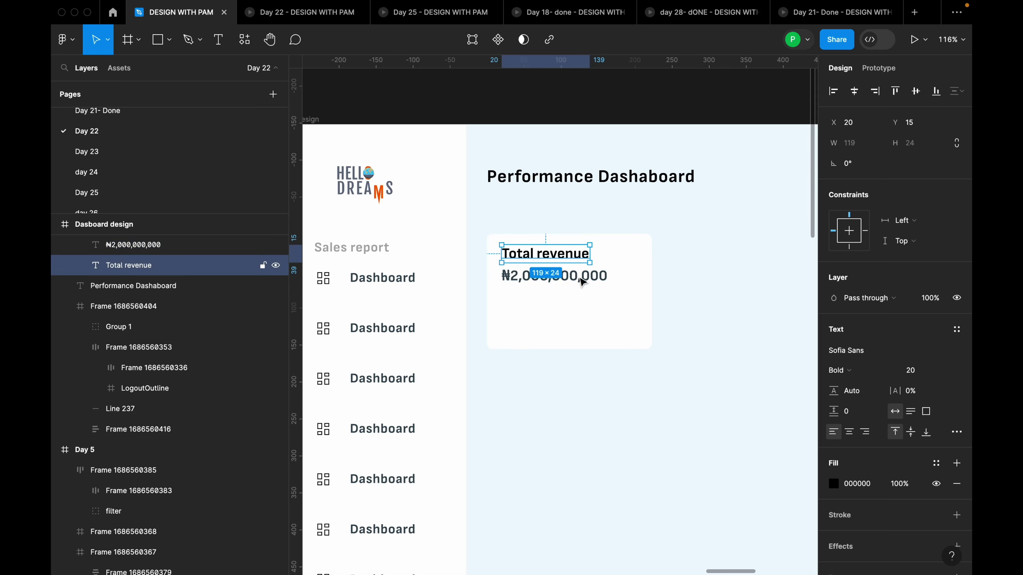
pyautogui.click(582, 283)
pyautogui.click(574, 259)
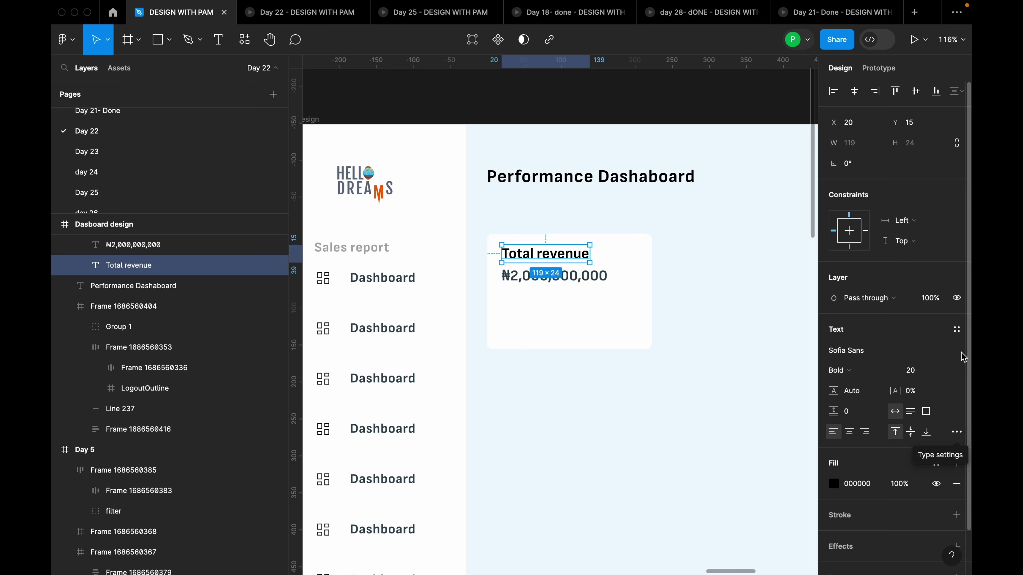
pyautogui.click(947, 371)
pyautogui.click(936, 360)
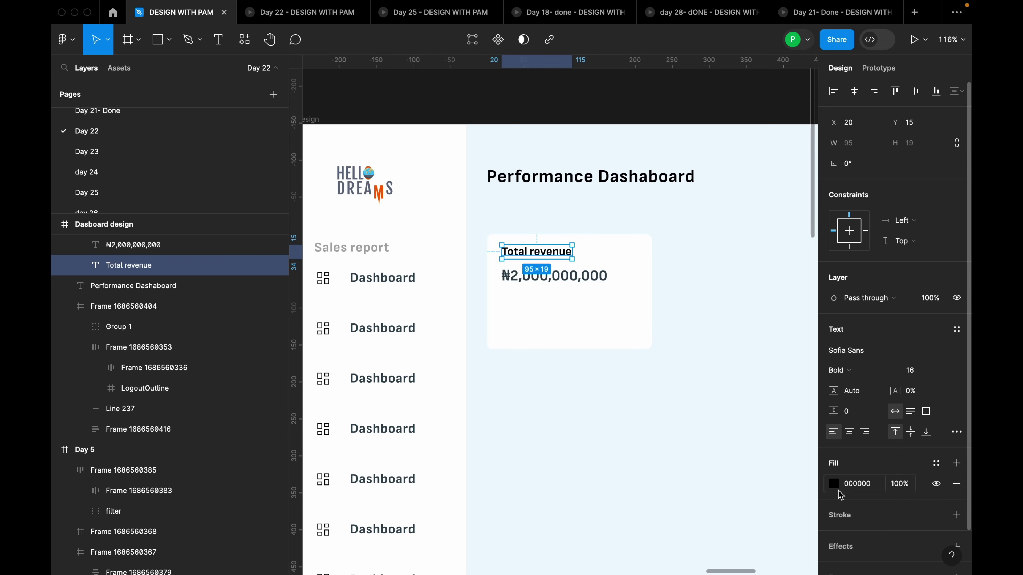
# Fill Total revenue with the Sales report grey A9A9A9, saved as variable 'brown for dashboard'
pyautogui.click(833, 486)
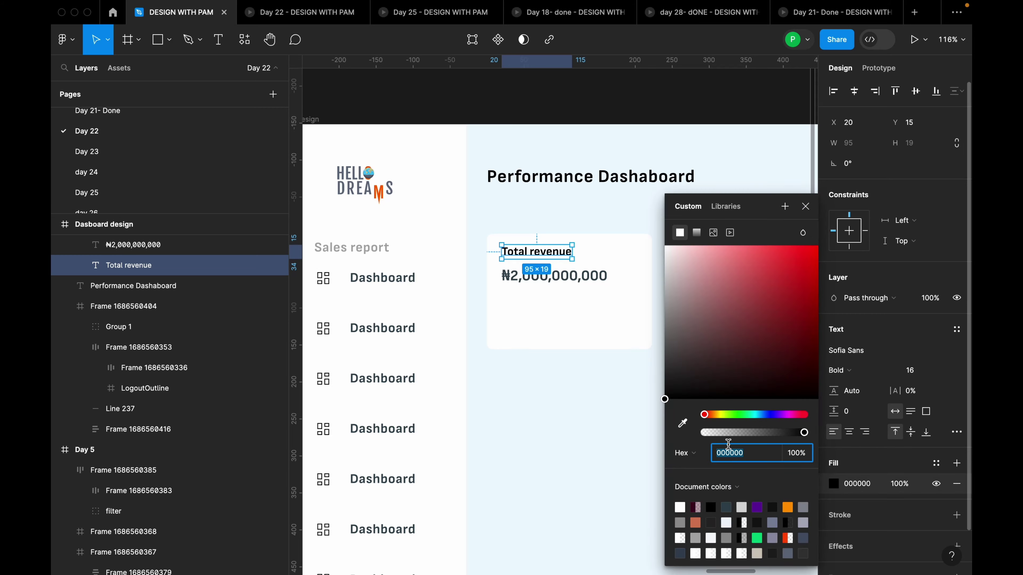
pyautogui.click(682, 423)
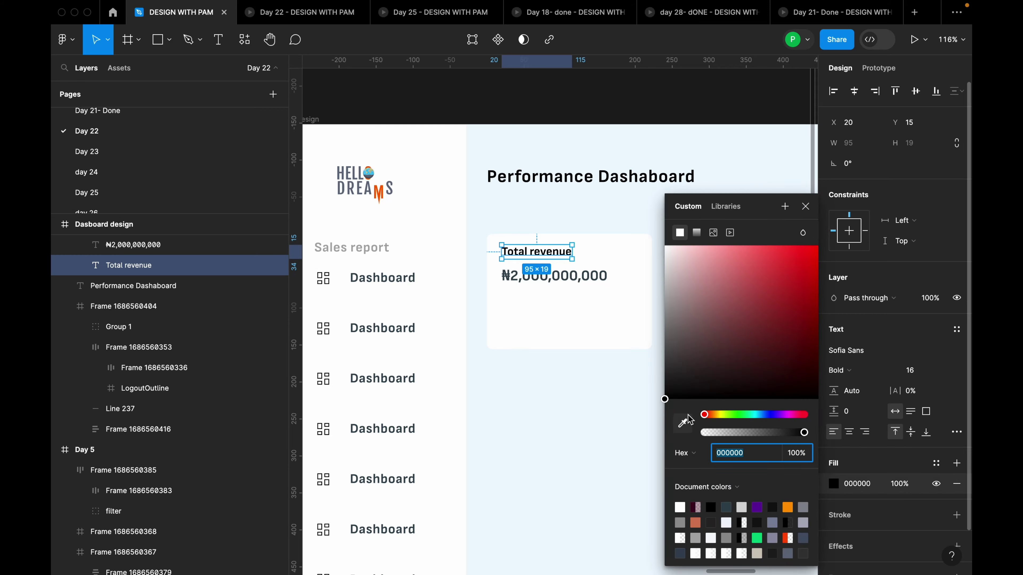
pyautogui.click(388, 244)
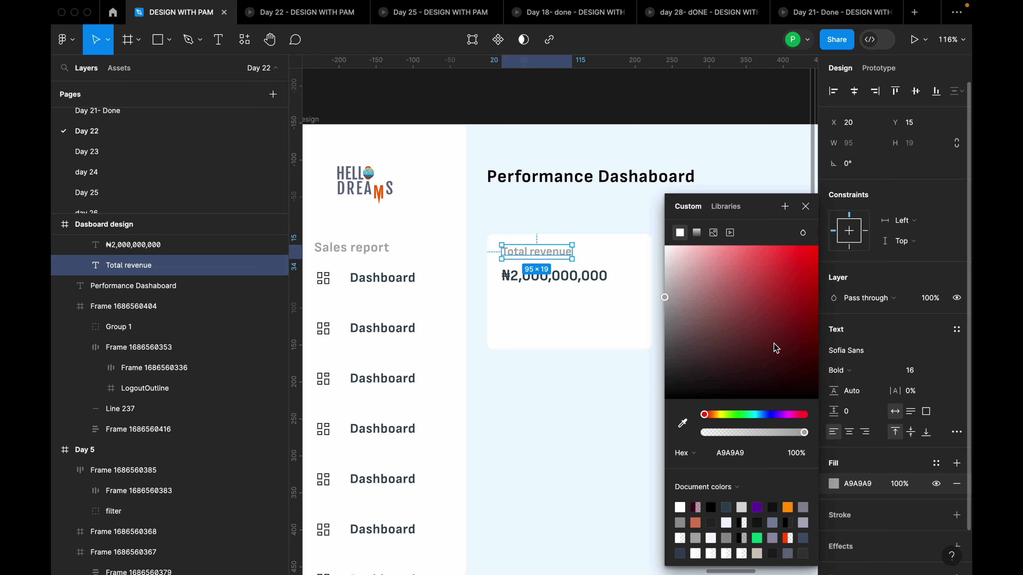
pyautogui.click(785, 207)
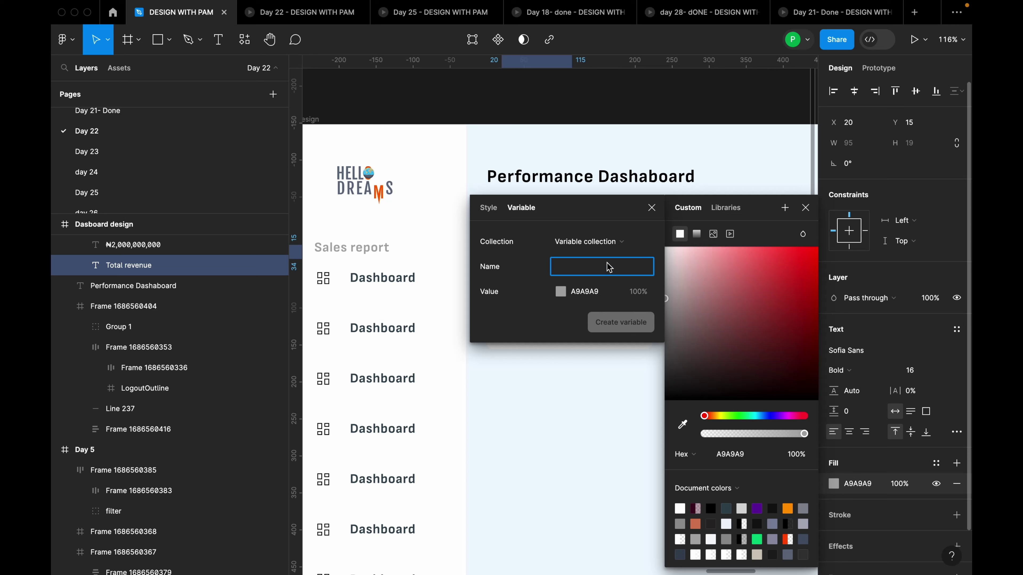
pyautogui.write('brown for dashboard')
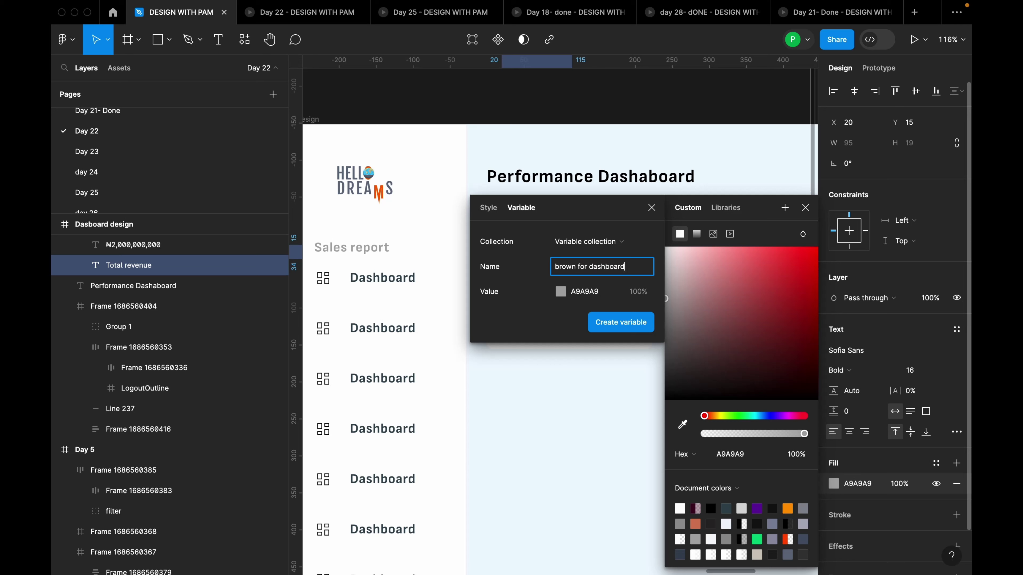
pyautogui.press('Return')
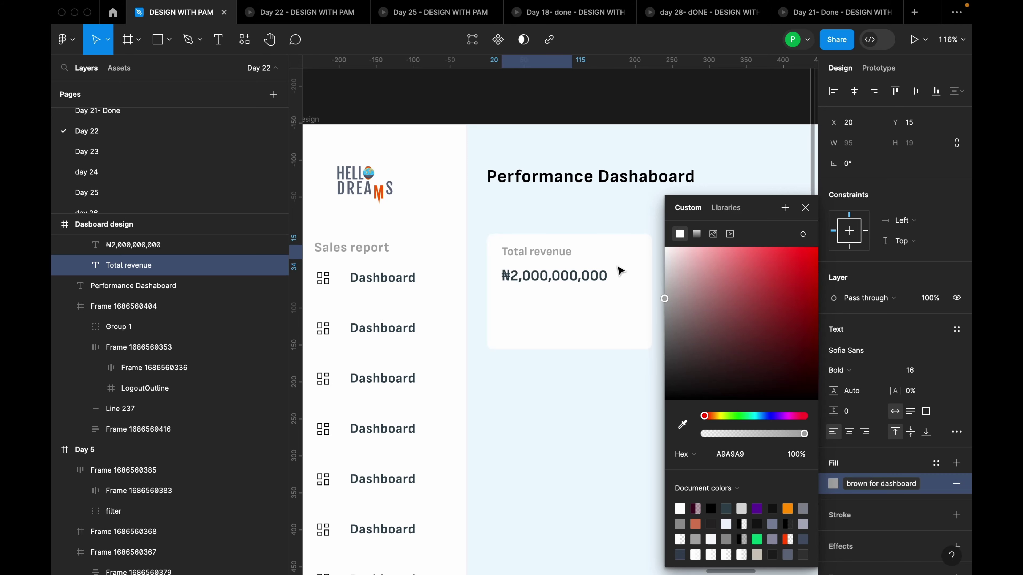
pyautogui.press('Escape')
pyautogui.click(586, 280)
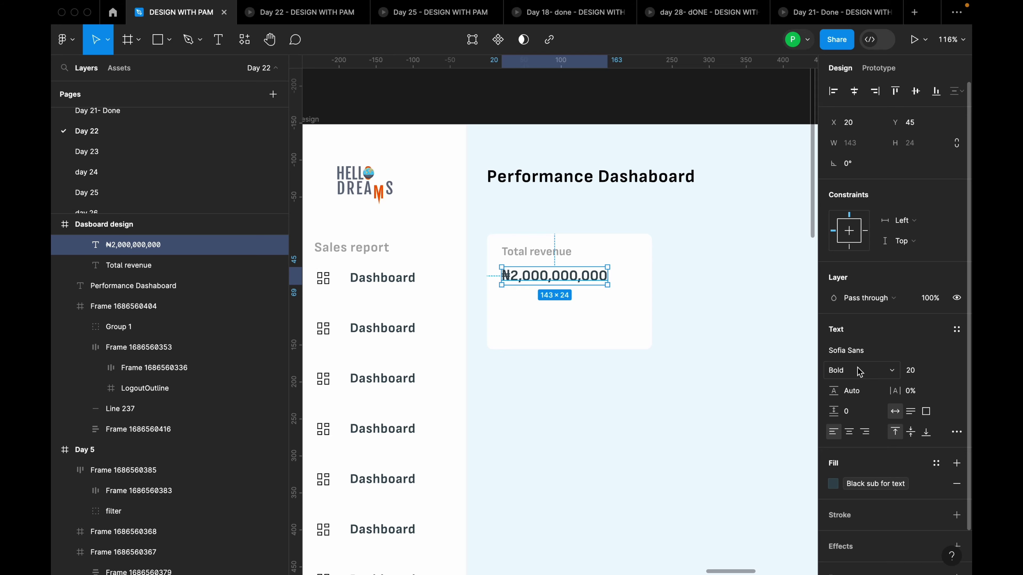
# Wrap Total revenue and ₦2,000,000,000 in an auto layout with a 4 px vertical gap
pyautogui.scroll(3, 538, 253)
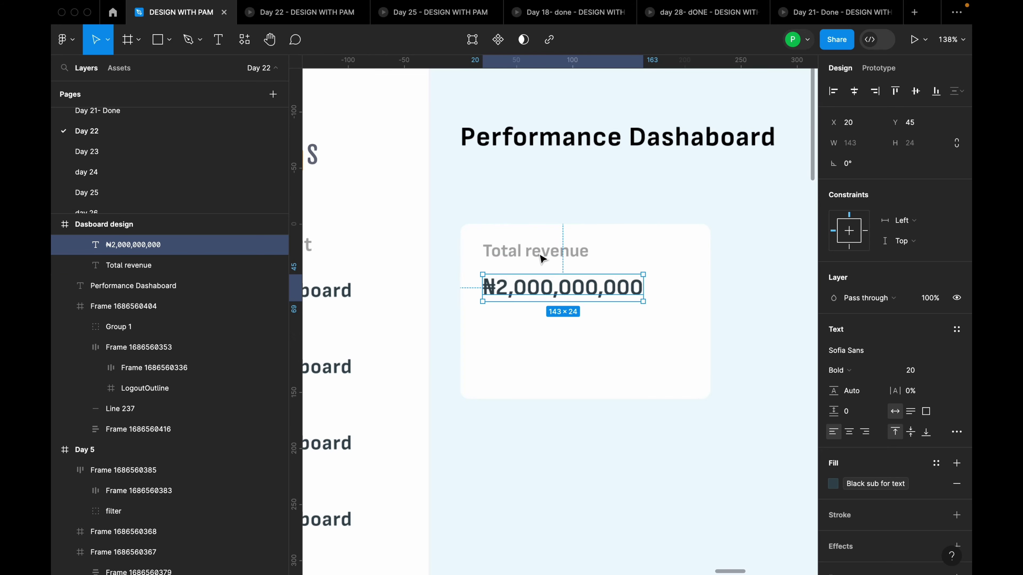
pyautogui.keyDown('shift'); pyautogui.click(559, 262); pyautogui.keyUp('shift')
pyautogui.hotkey('shift', 'a')
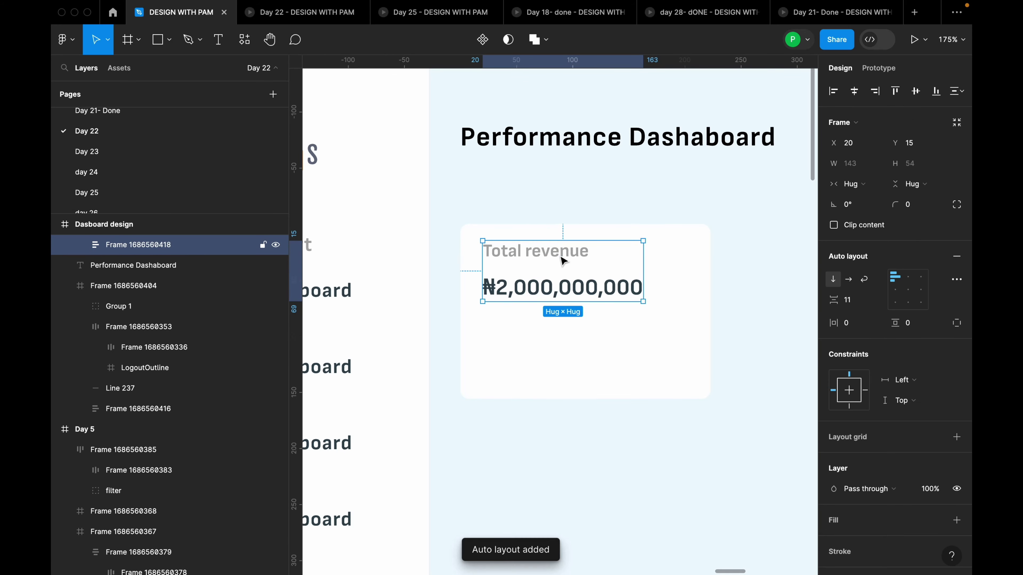
pyautogui.click(856, 301)
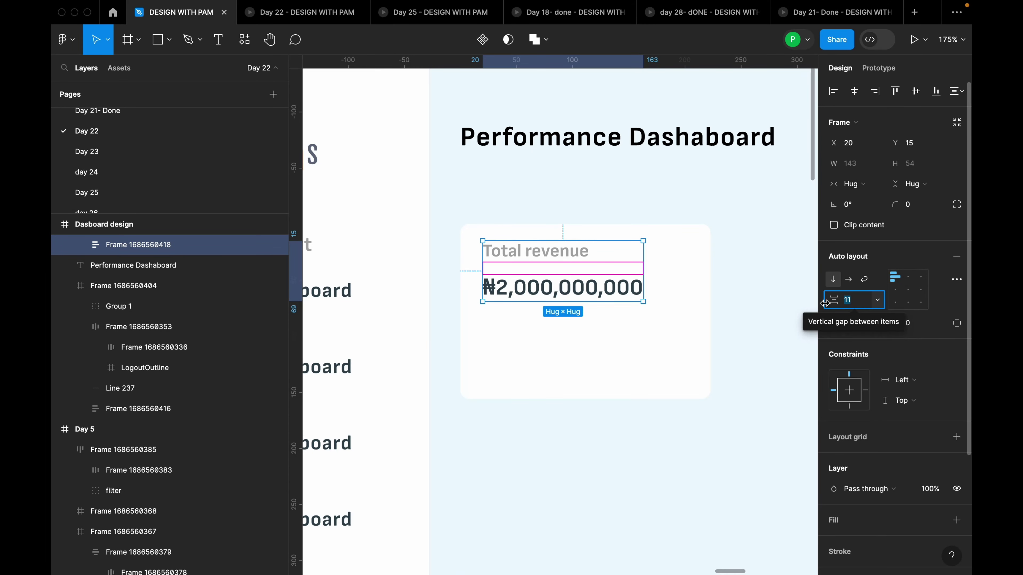
pyautogui.write('4')
pyautogui.press('Return')
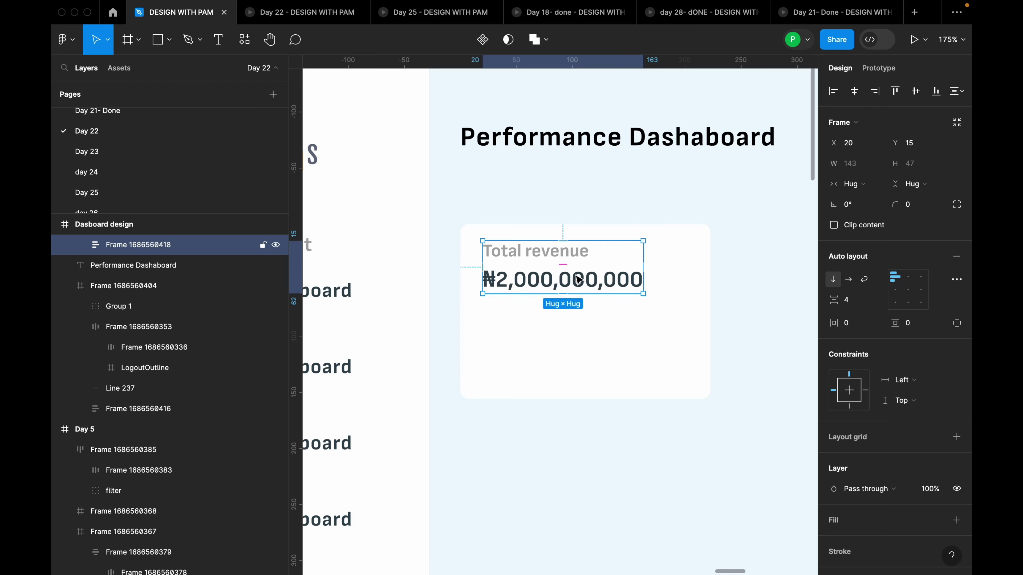
pyautogui.moveTo(582, 269); pyautogui.dragTo(575, 271)
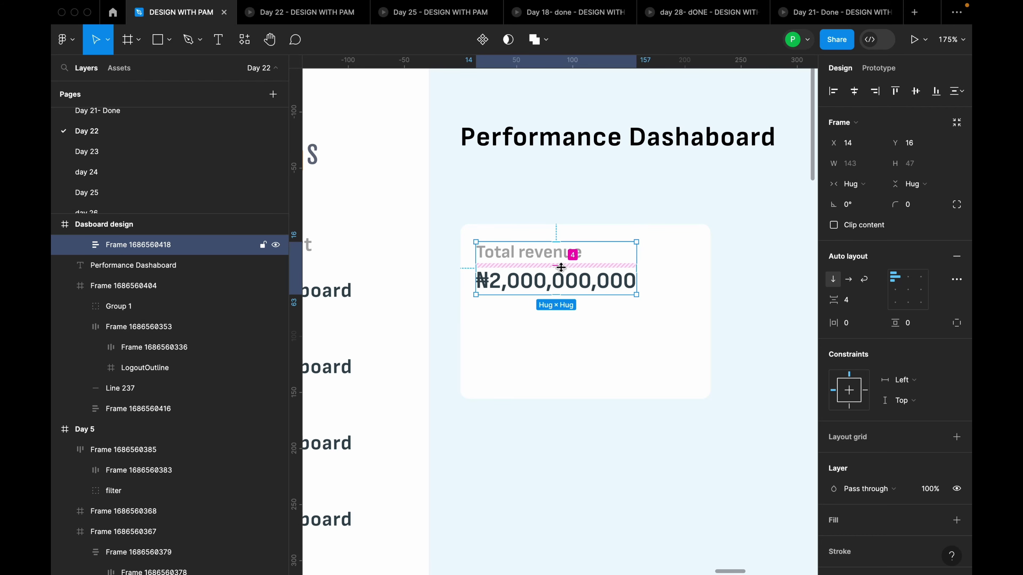
pyautogui.click(626, 321)
pyautogui.hscroll(-2, 680, 313)
pyautogui.press('Escape')
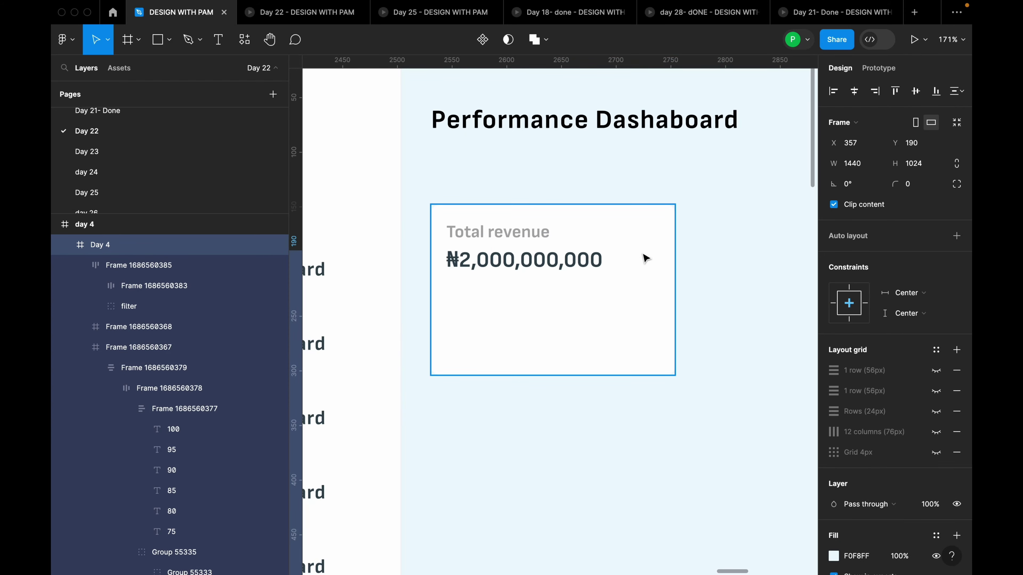
# Draw a rectangle under the revenue amount and size it 191×9
pyautogui.press('r')
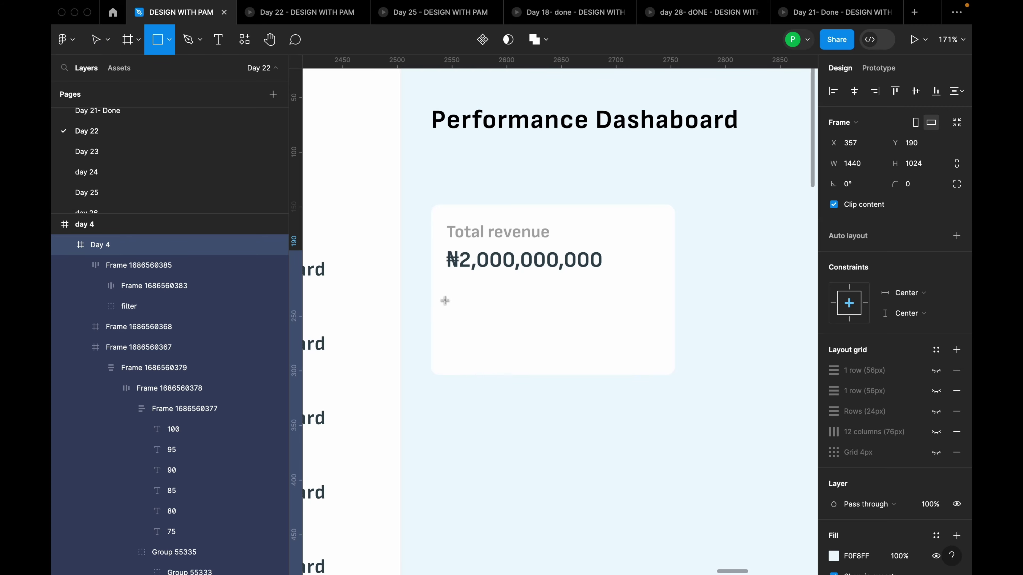
pyautogui.moveTo(445, 300); pyautogui.dragTo(651, 316)
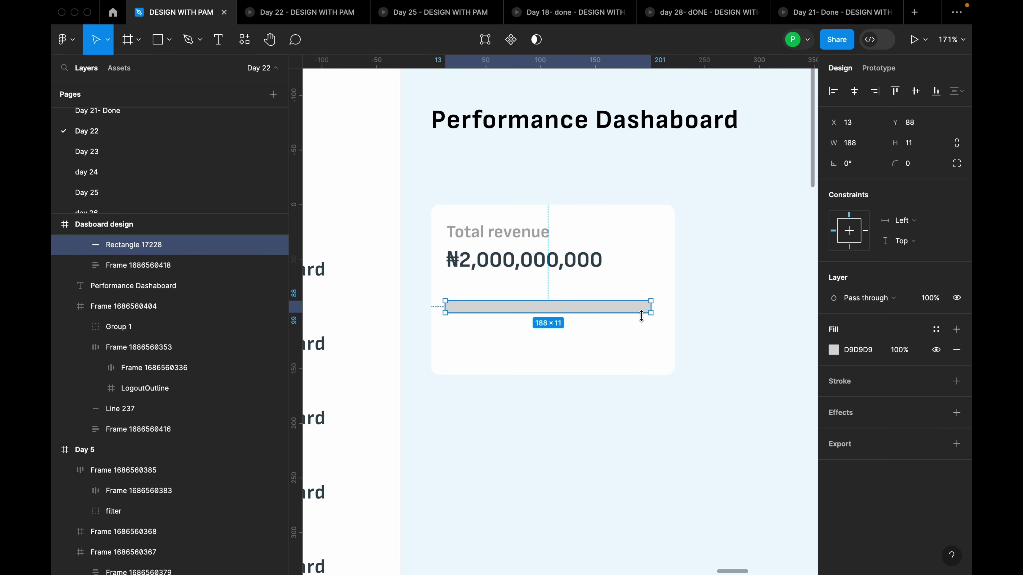
pyautogui.click(850, 143)
pyautogui.write('191')
pyautogui.press('Return')
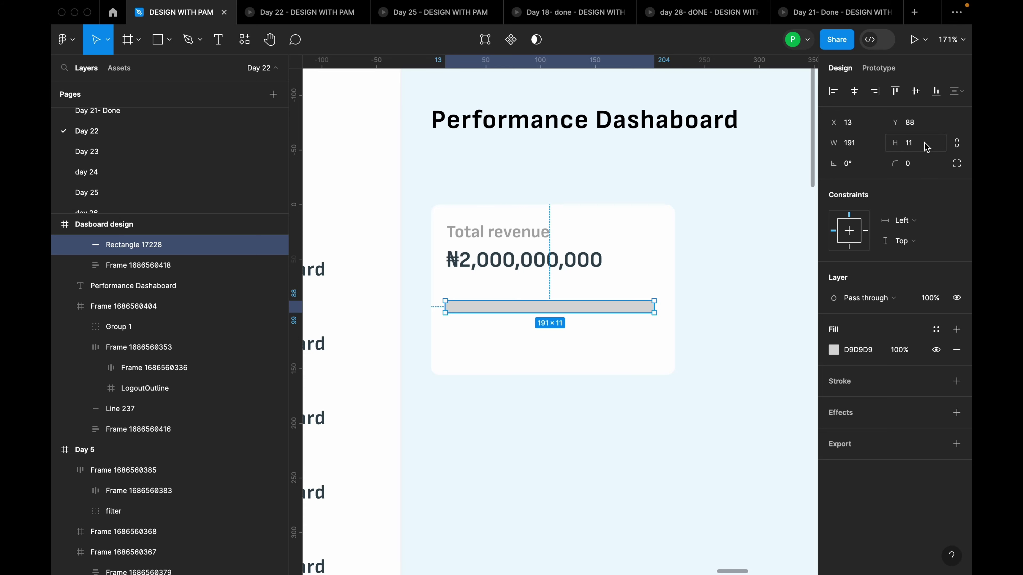
pyautogui.click(925, 148)
pyautogui.write('9')
pyautogui.press('Return')
# Round the bar's corners with a radius of 100 to make a pill
pyautogui.click(923, 168)
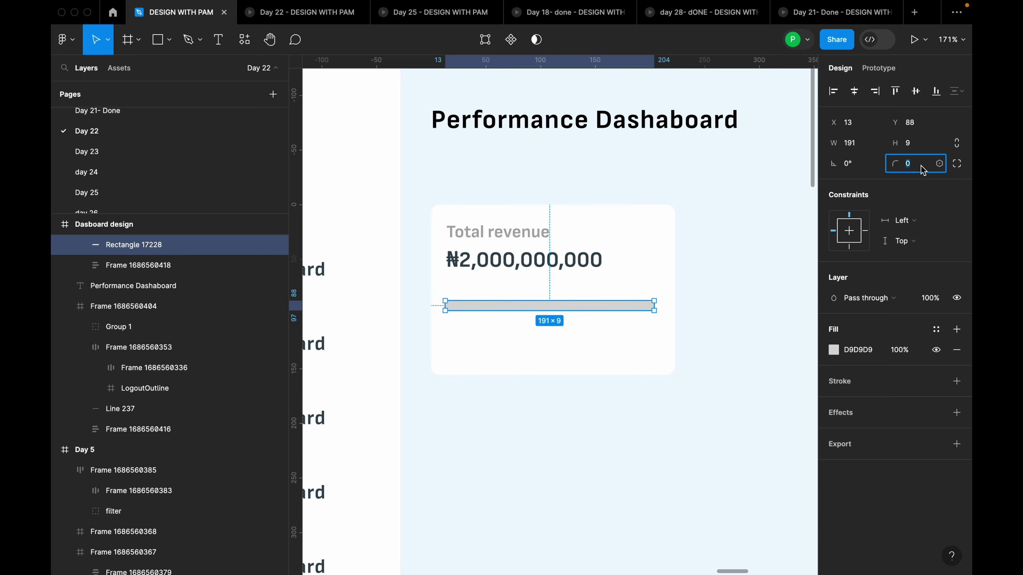
pyautogui.write('100')
pyautogui.press('Return')
pyautogui.scroll(5, 532, 334)
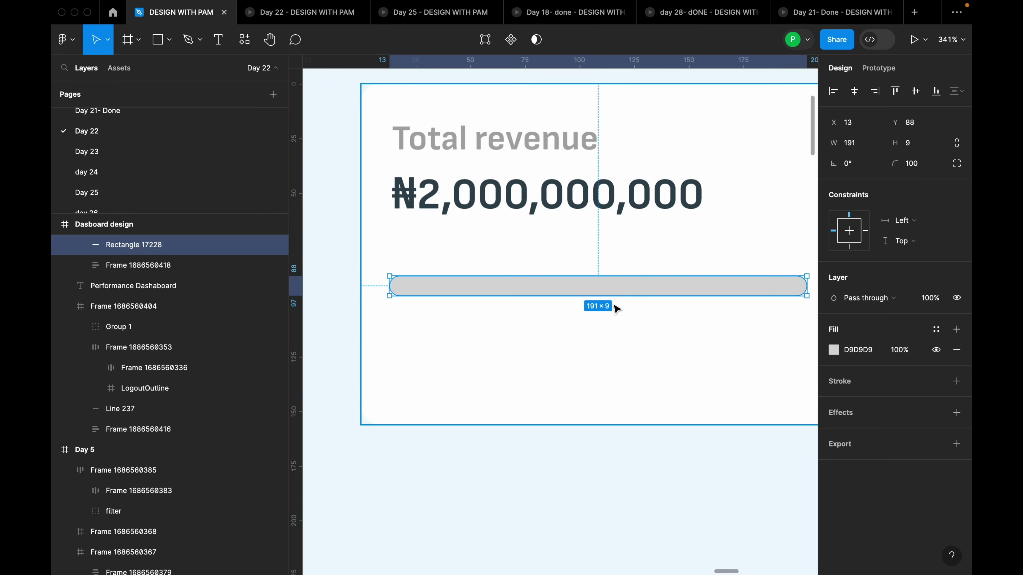
pyautogui.scroll(-10, 528, 296)
pyautogui.scroll(2, 620, 296)
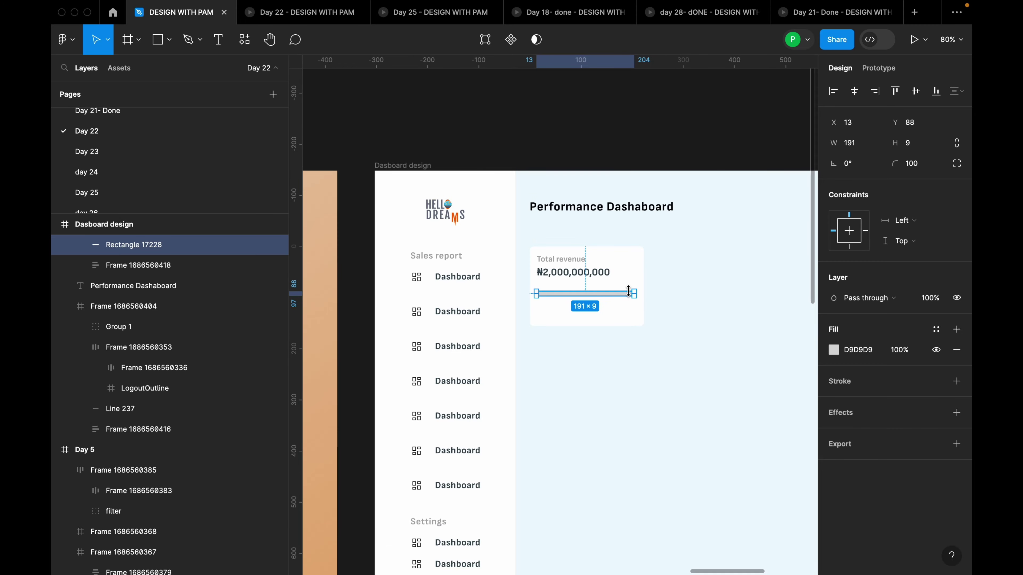
pyautogui.scroll(-5, 605, 300)
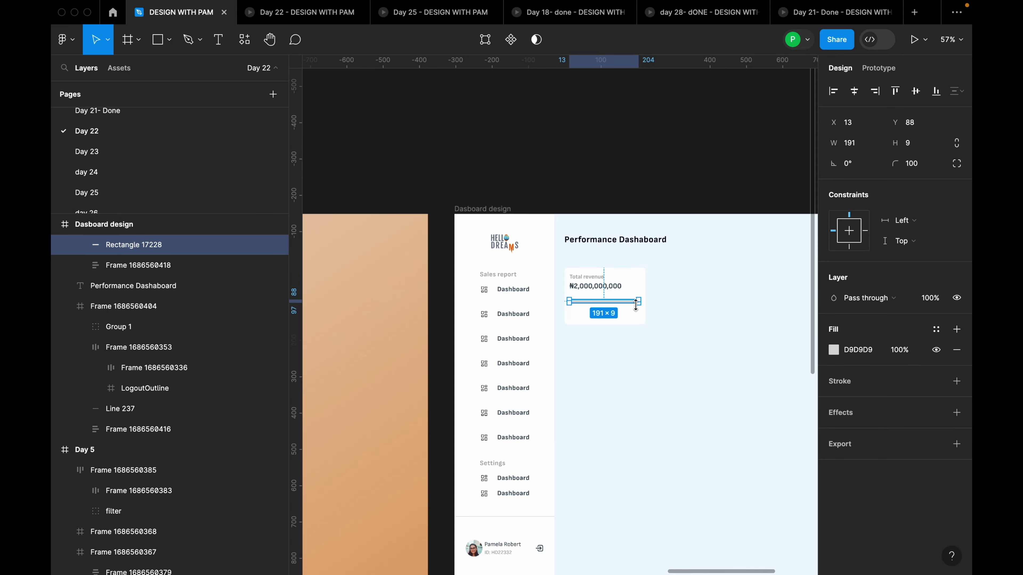
pyautogui.scroll(10, 377, 351)
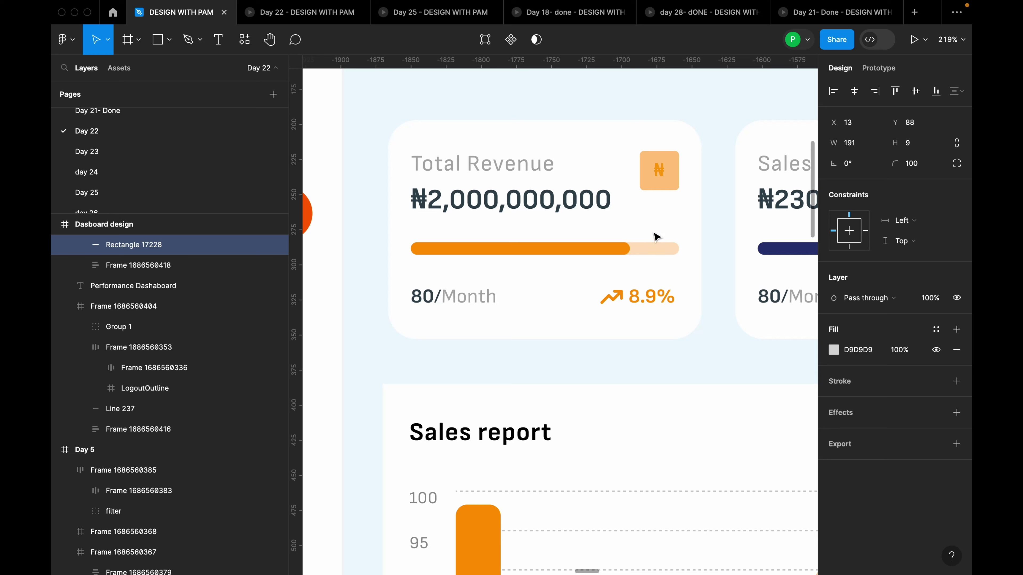
# Duplicate the grey bar Rectangle 17228 so Rectangle 17229 sits exactly over it
pyautogui.keyDown('ctrl'); pyautogui.scroll(-10, 529, 283); pyautogui.keyUp('ctrl')
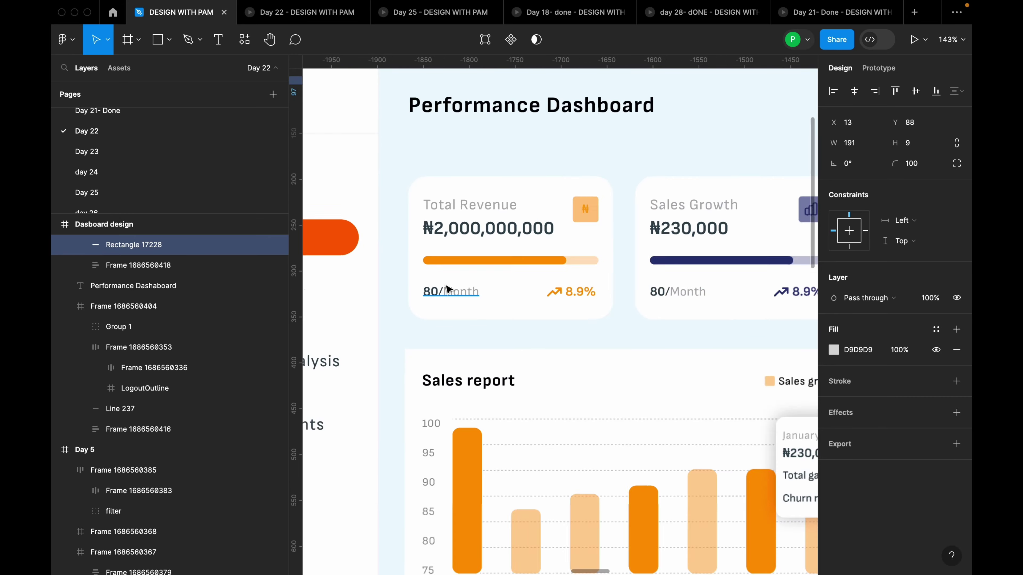
pyautogui.keyDown('ctrl'); pyautogui.scroll(-2, 646, 304); pyautogui.keyUp('ctrl')
pyautogui.keyDown('ctrl'); pyautogui.scroll(15, 646, 304); pyautogui.keyUp('ctrl')
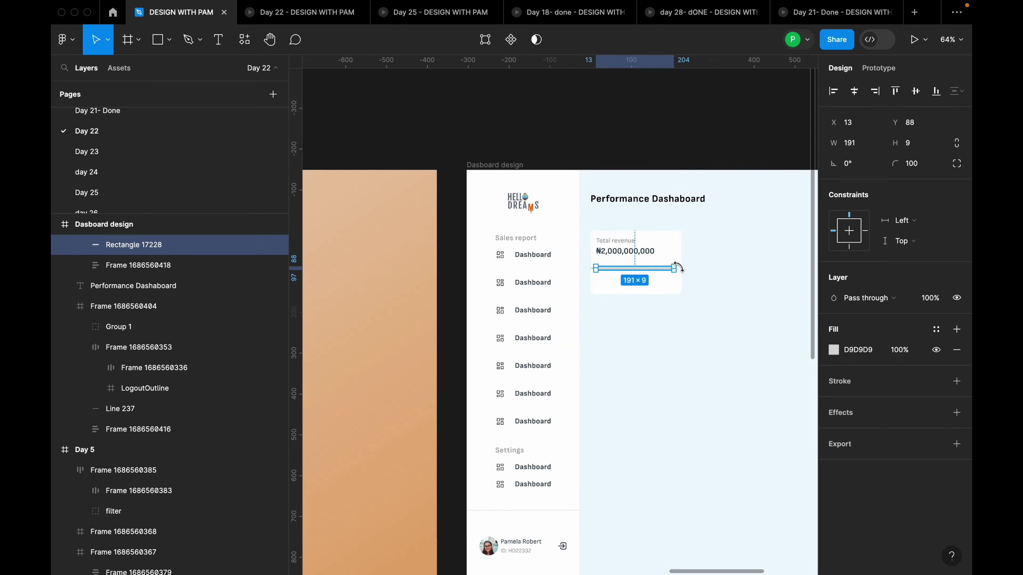
pyautogui.keyDown('ctrl'); pyautogui.scroll(5, 581, 274); pyautogui.keyUp('ctrl')
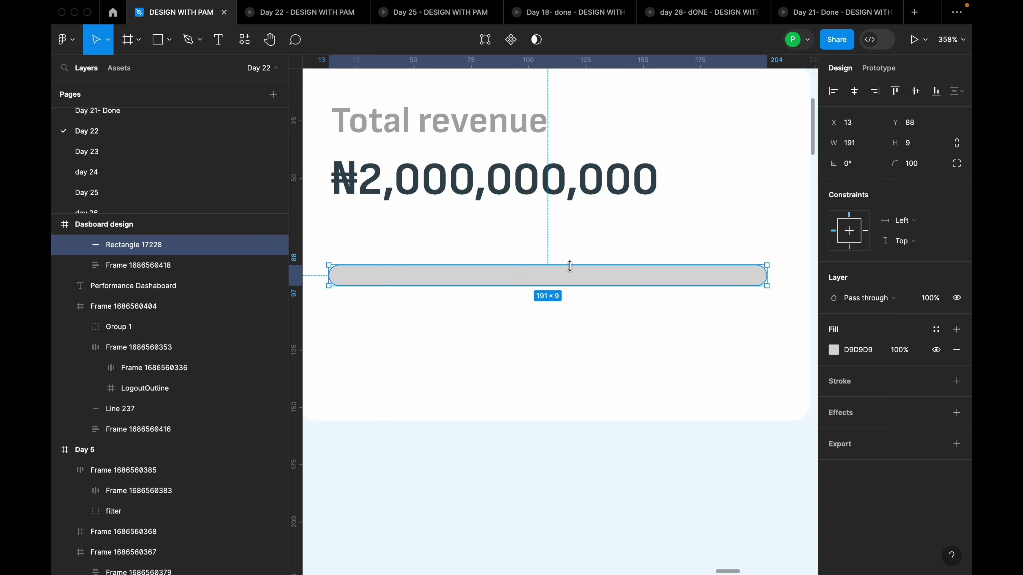
pyautogui.click(610, 313)
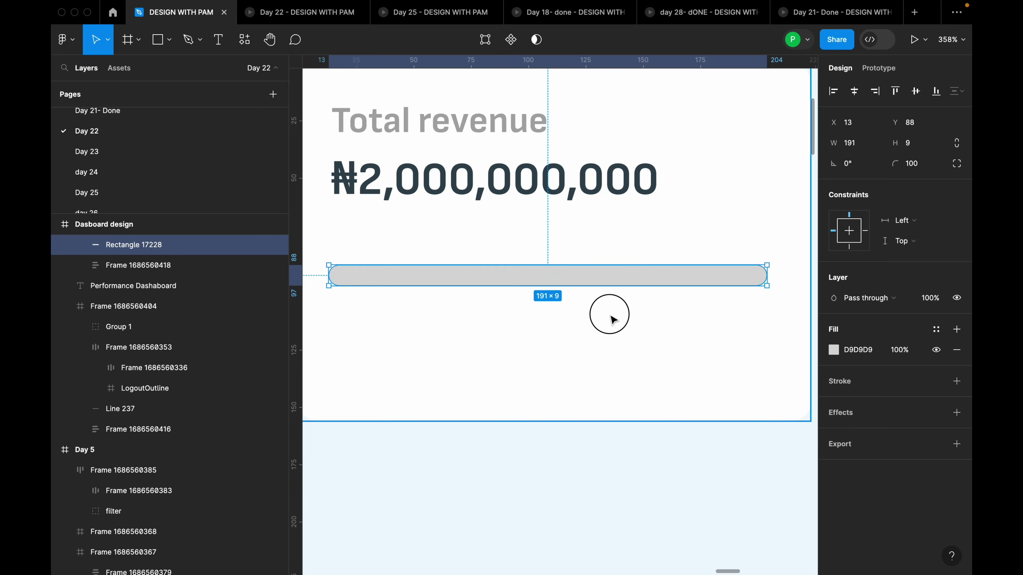
pyautogui.click(622, 285)
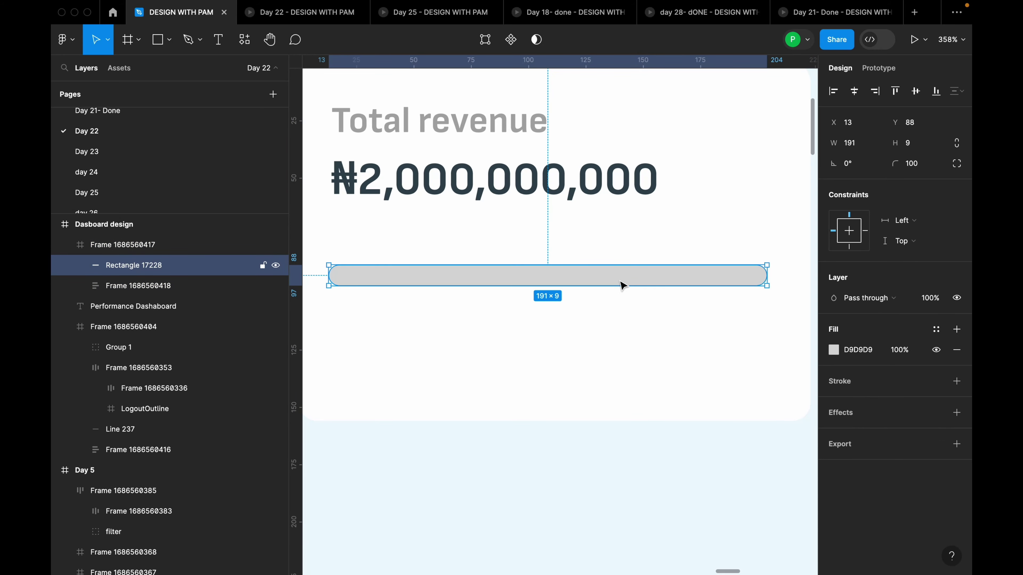
pyautogui.press('super+d')
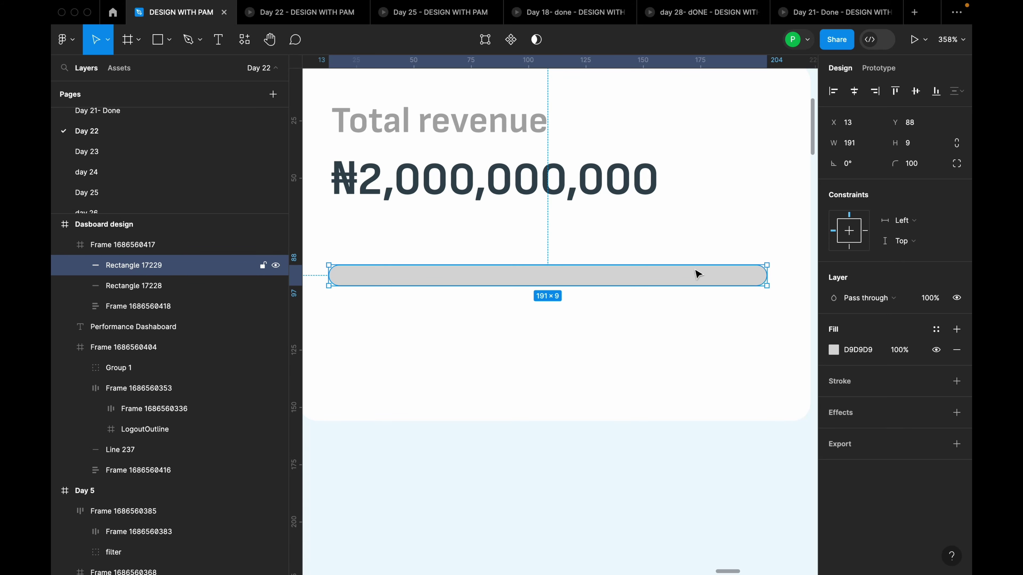
# Resize the front bar to 122 wide and give it a detached 'yellow for text' FF9D2B fill
pyautogui.scroll(5, 762, 277)
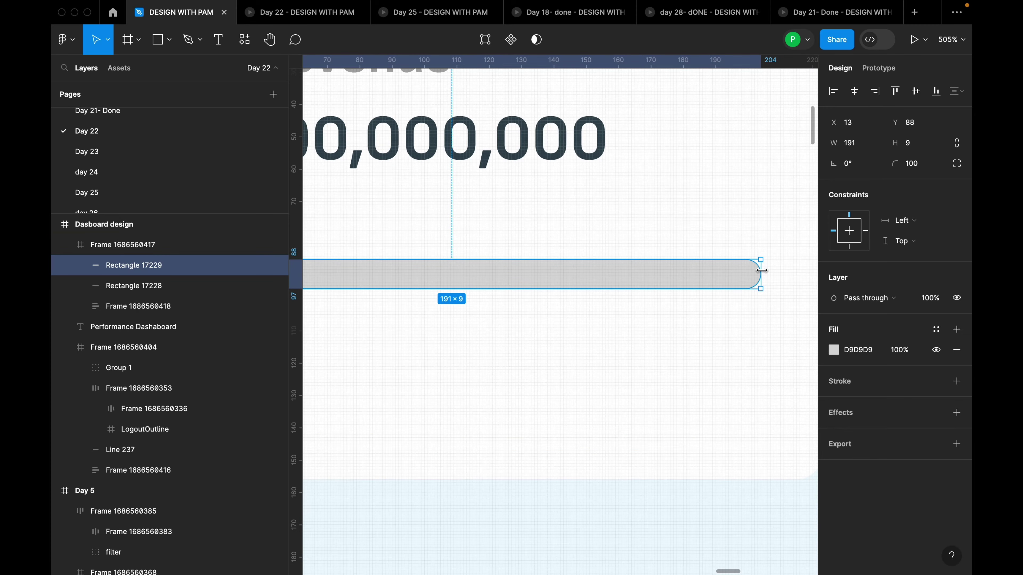
pyautogui.scroll(5, 764, 273)
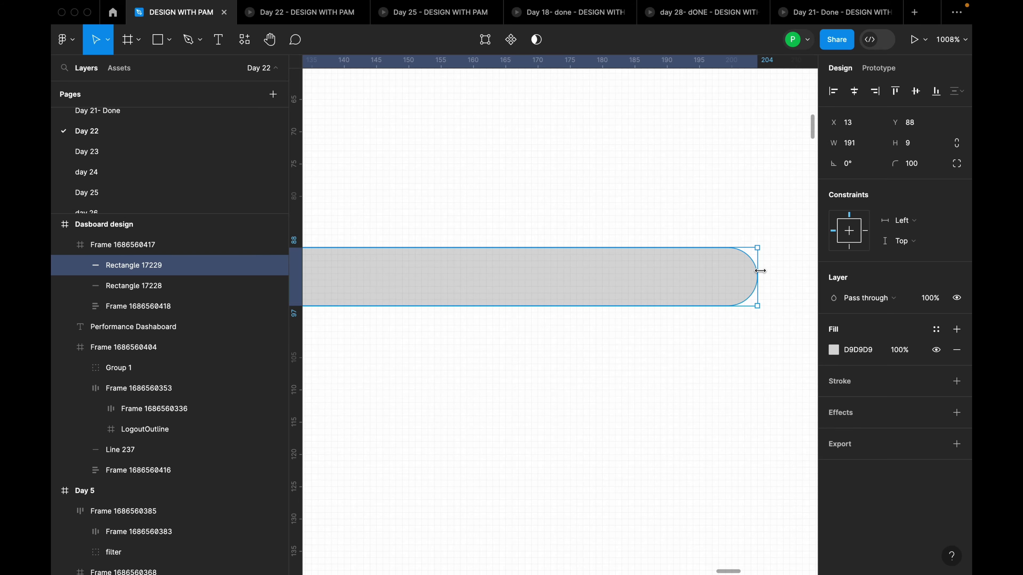
pyautogui.scroll(-3, 760, 271)
pyautogui.moveTo(757, 269); pyautogui.dragTo(408, 290)
pyautogui.scroll(-5, 628, 277)
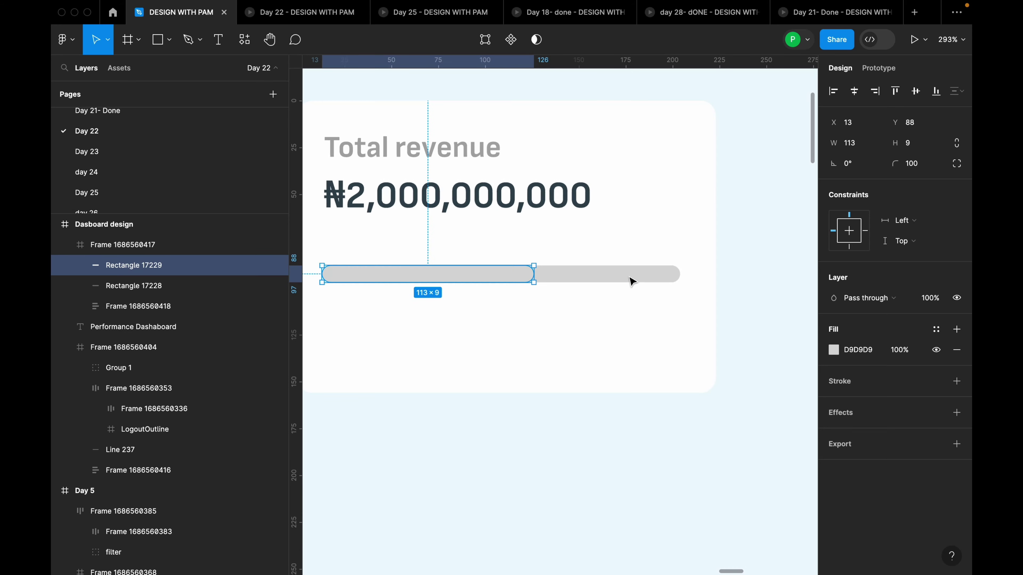
pyautogui.moveTo(535, 275); pyautogui.dragTo(550, 274)
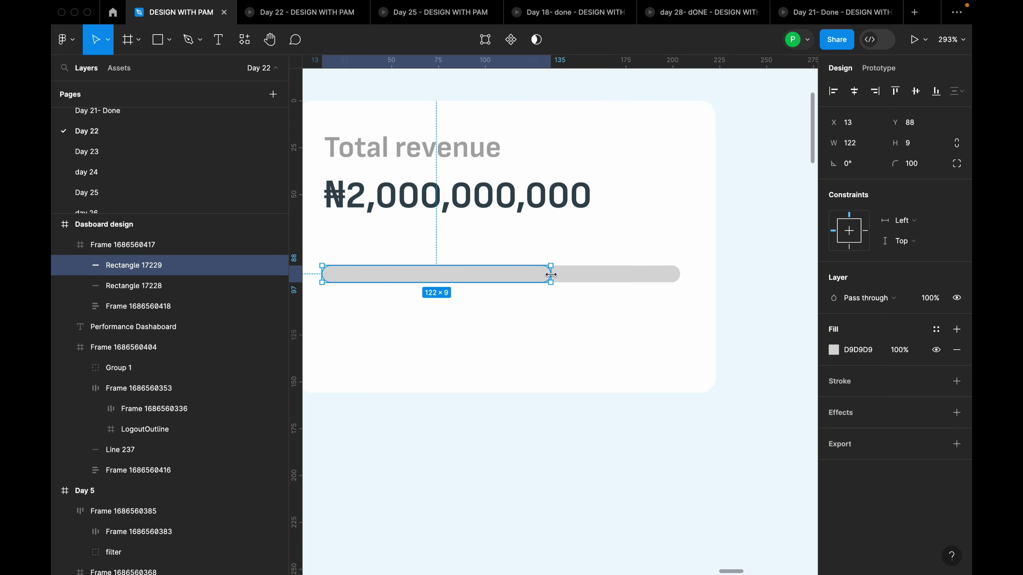
pyautogui.click(938, 331)
pyautogui.scroll(-1, 788, 503)
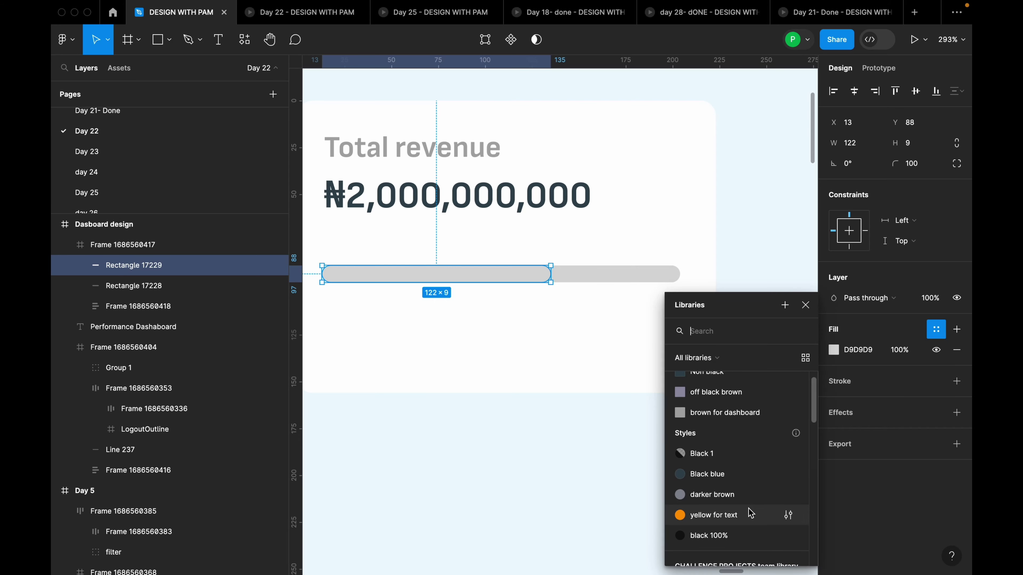
pyautogui.click(749, 518)
pyautogui.click(936, 330)
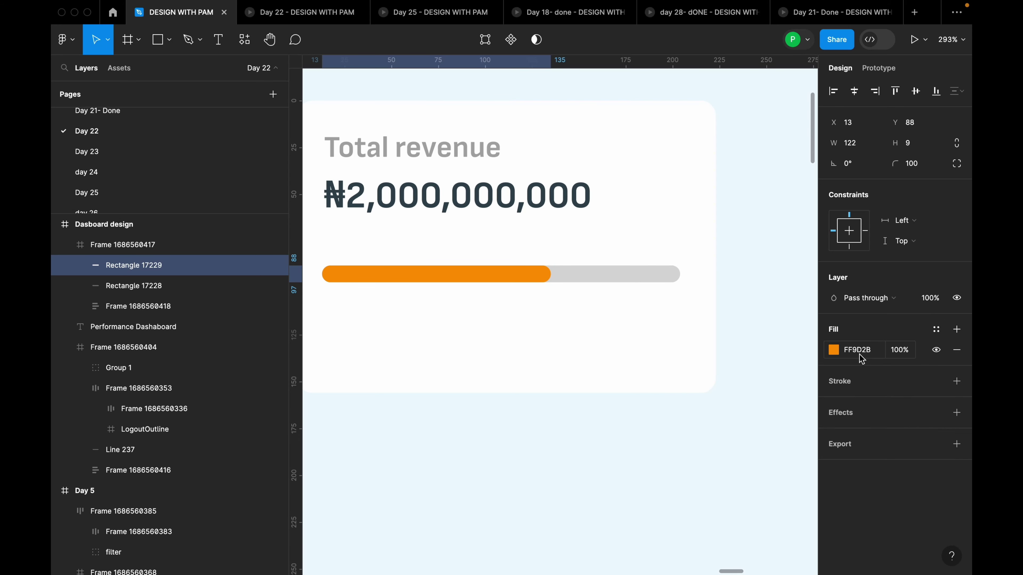
# Colour the background track FF9D2B and fade its fill to 45% opacity
pyautogui.click(662, 277)
pyautogui.click(937, 329)
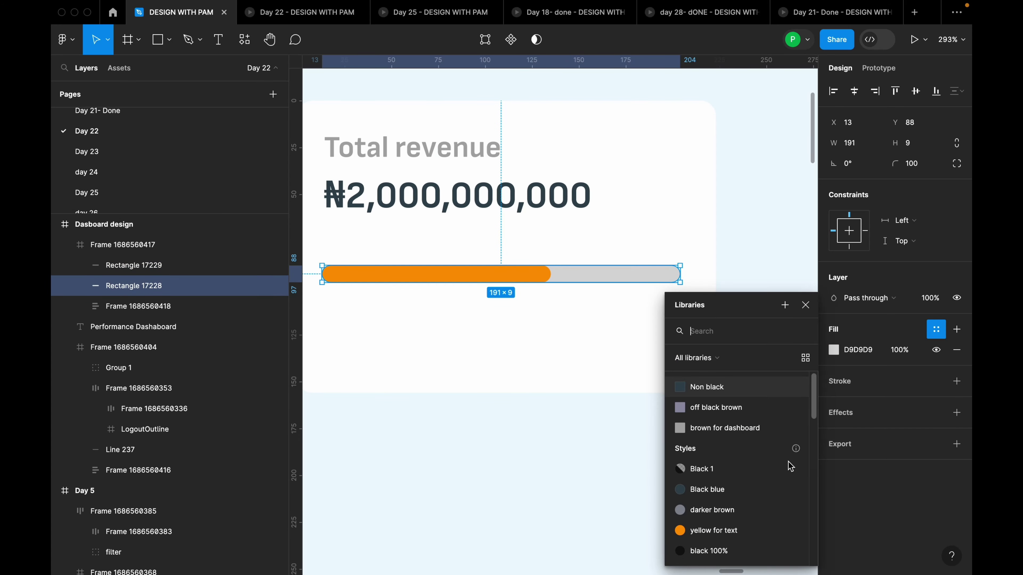
pyautogui.click(752, 519)
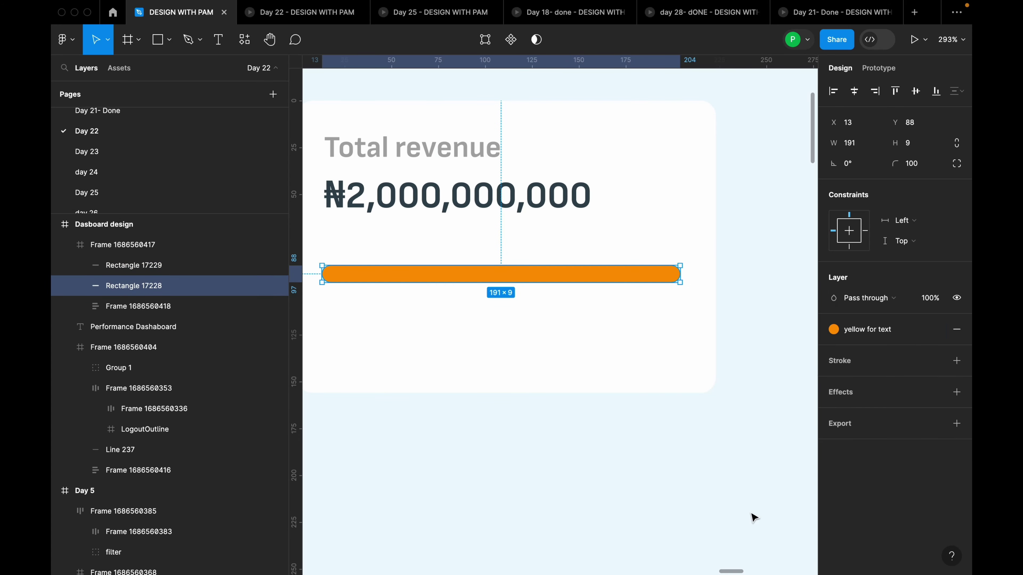
pyautogui.click(936, 330)
pyautogui.click(833, 350)
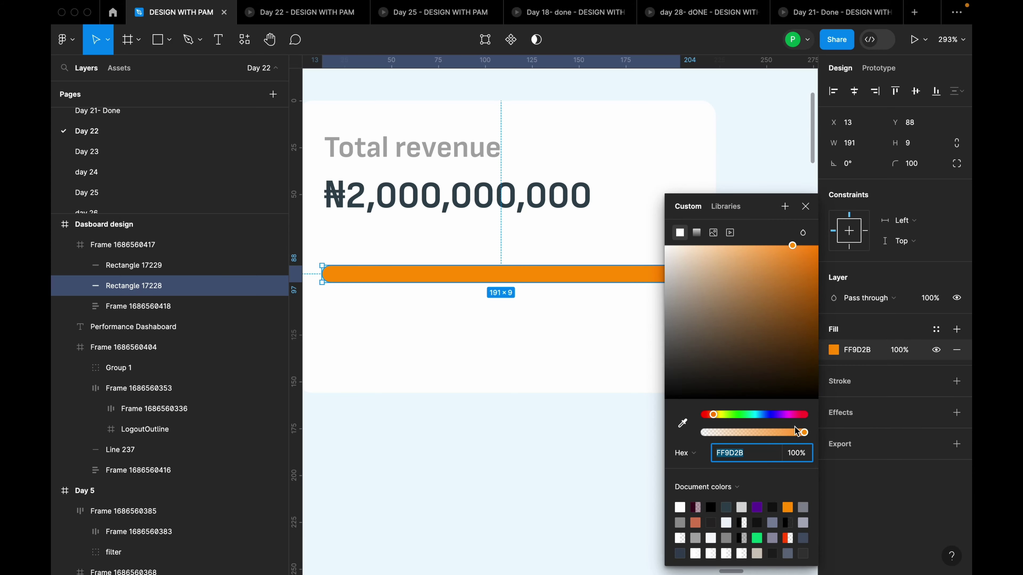
pyautogui.moveTo(800, 432); pyautogui.dragTo(758, 432)
pyautogui.click(806, 207)
# Start an empty text layer just below the orange progress bar inside the Total revenue card
pyautogui.click(792, 223)
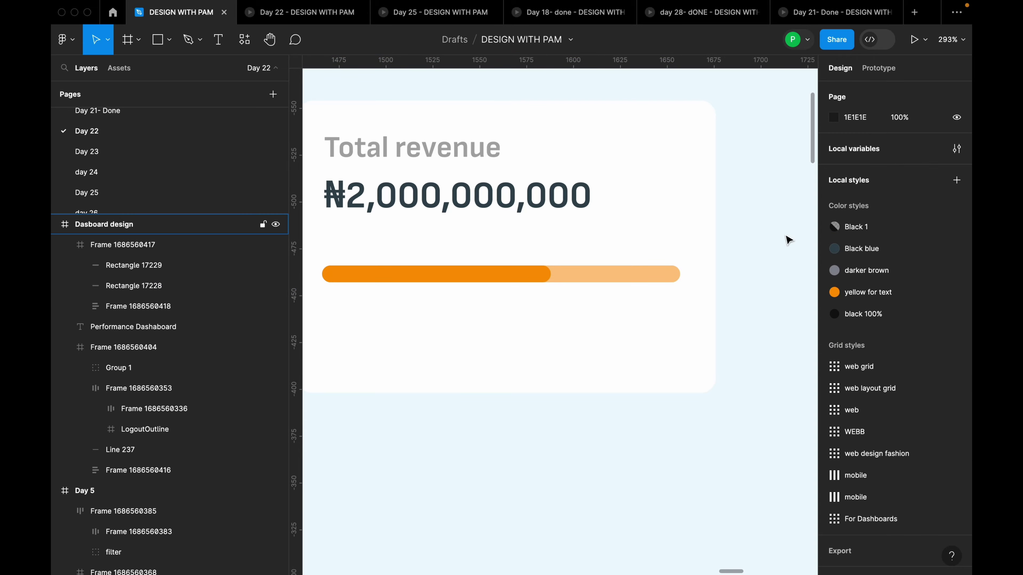
pyautogui.scroll(-5, 785, 237)
pyautogui.scroll(-6, 783, 252)
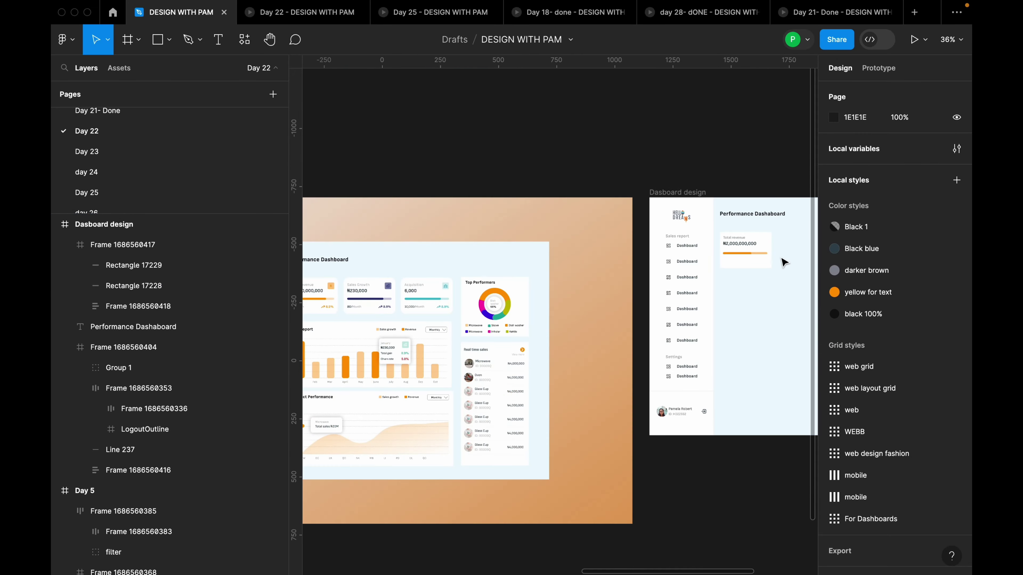
pyautogui.scroll(6, 785, 264)
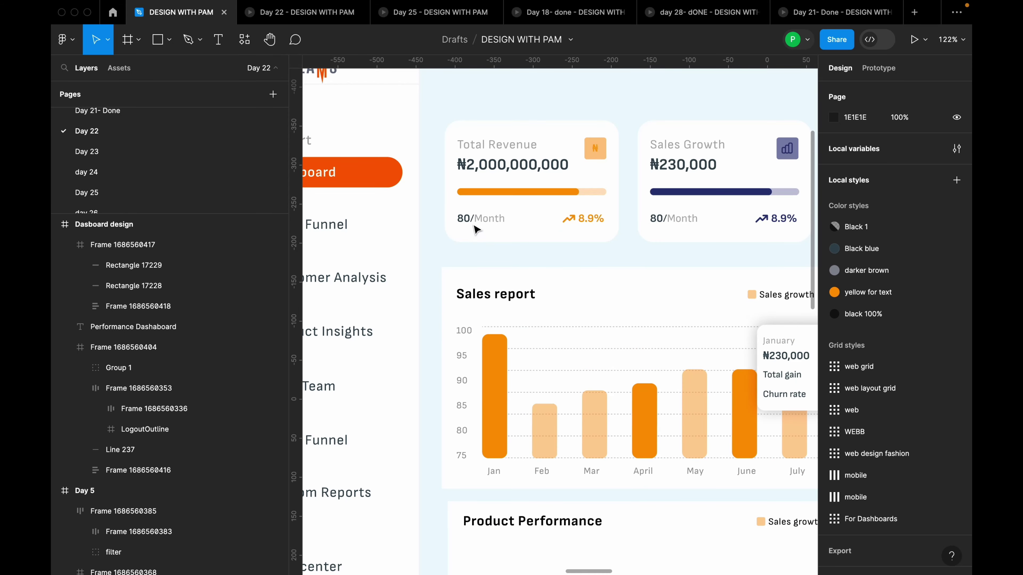
pyautogui.scroll(-1, 458, 234)
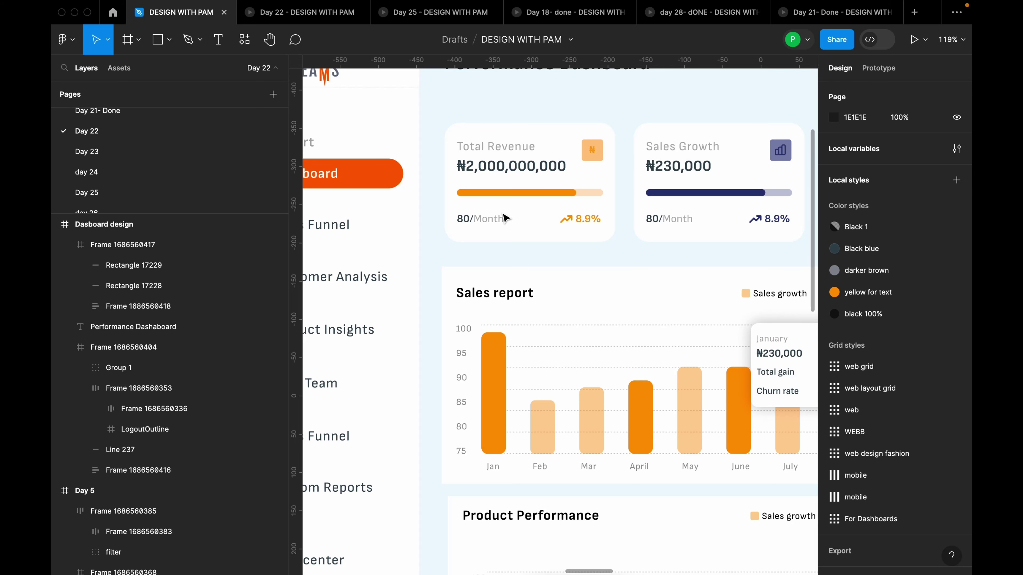
pyautogui.scroll(-10, 501, 226)
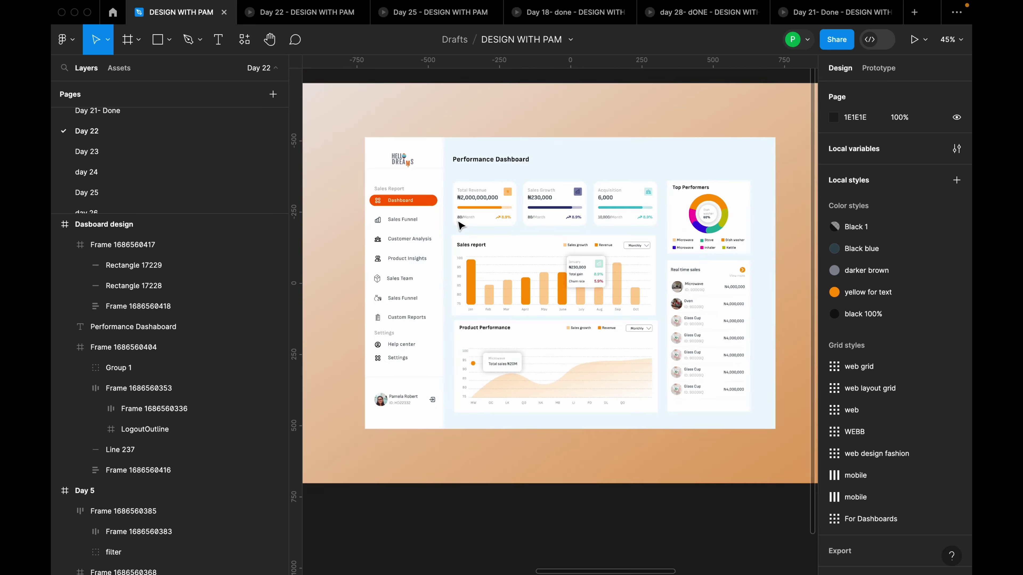
pyautogui.scroll(15, 594, 215)
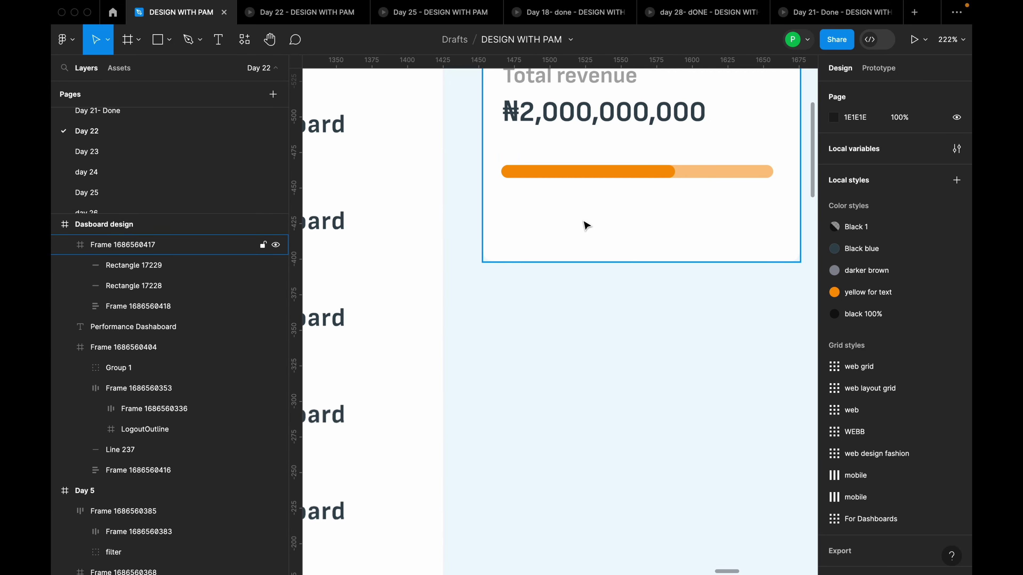
pyautogui.press('t')
pyautogui.click(553, 233)
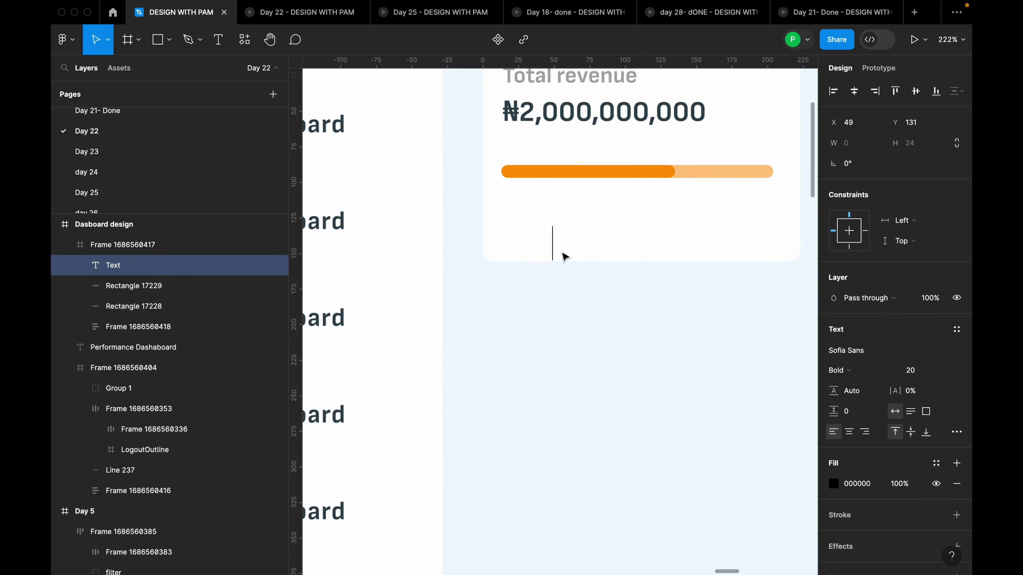
# Type '80/Month', place it under the bar's left end, and set it to size 14
pyautogui.write('80/')
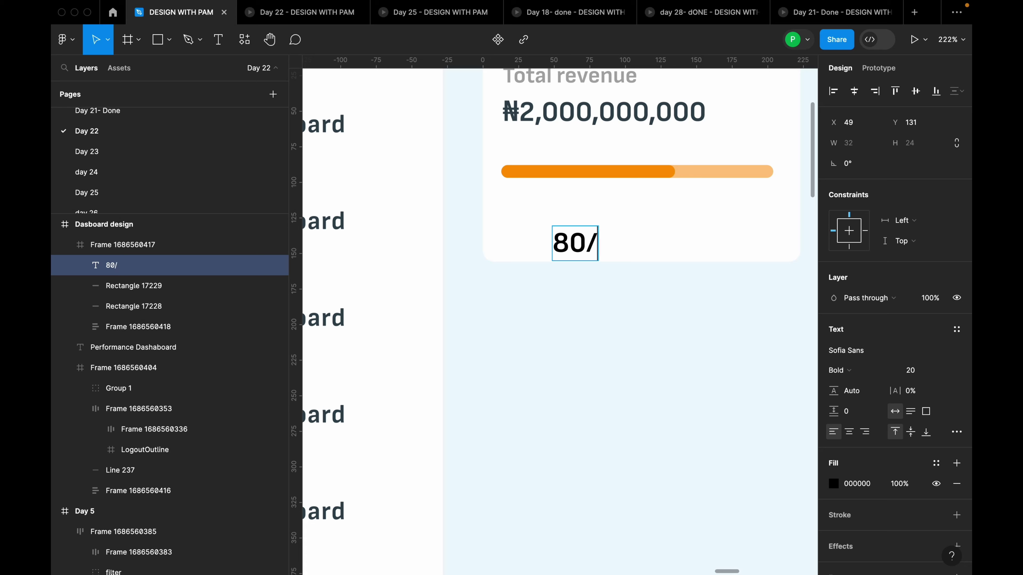
pyautogui.write('Month')
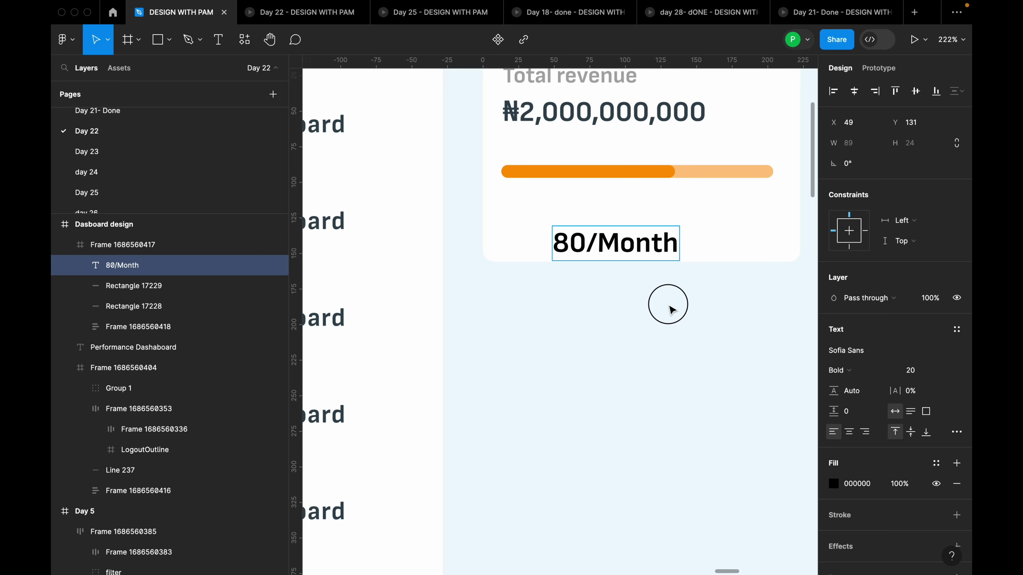
pyautogui.press('Escape')
pyautogui.moveTo(645, 244); pyautogui.dragTo(606, 223)
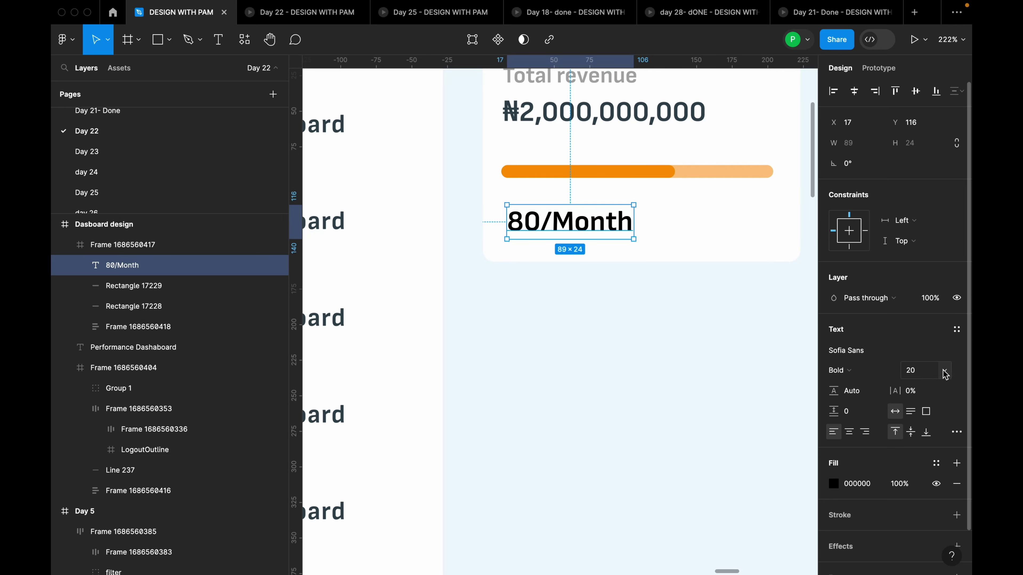
pyautogui.click(954, 375)
pyautogui.click(930, 324)
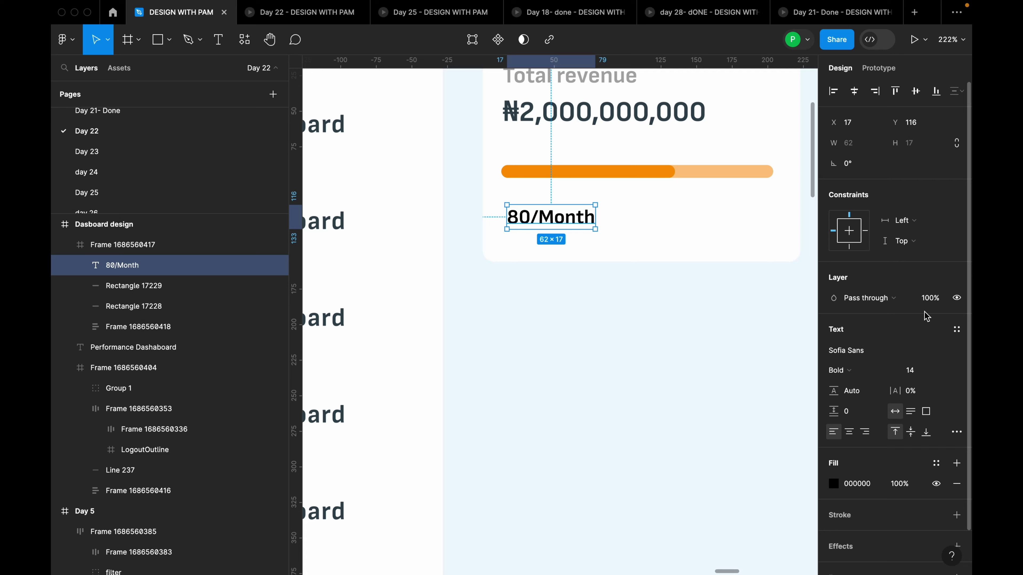
# Make the word 'Month' Regular weight in the 'brown for dashboard' grey
pyautogui.click(554, 223)
pyautogui.doubleClick(552, 222)
pyautogui.moveTo(541, 218); pyautogui.dragTo(601, 212)
pyautogui.click(892, 373)
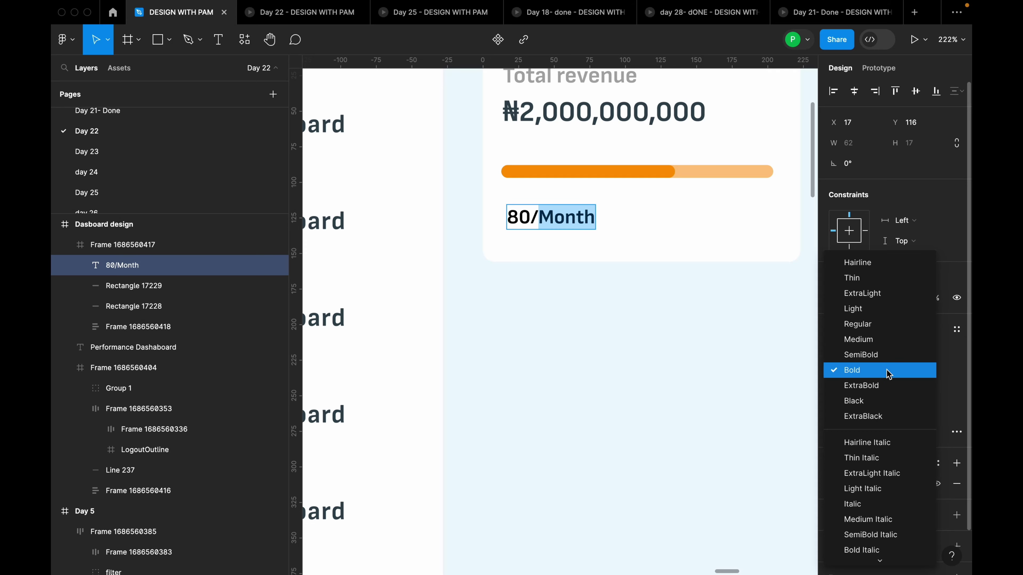
pyautogui.click(882, 324)
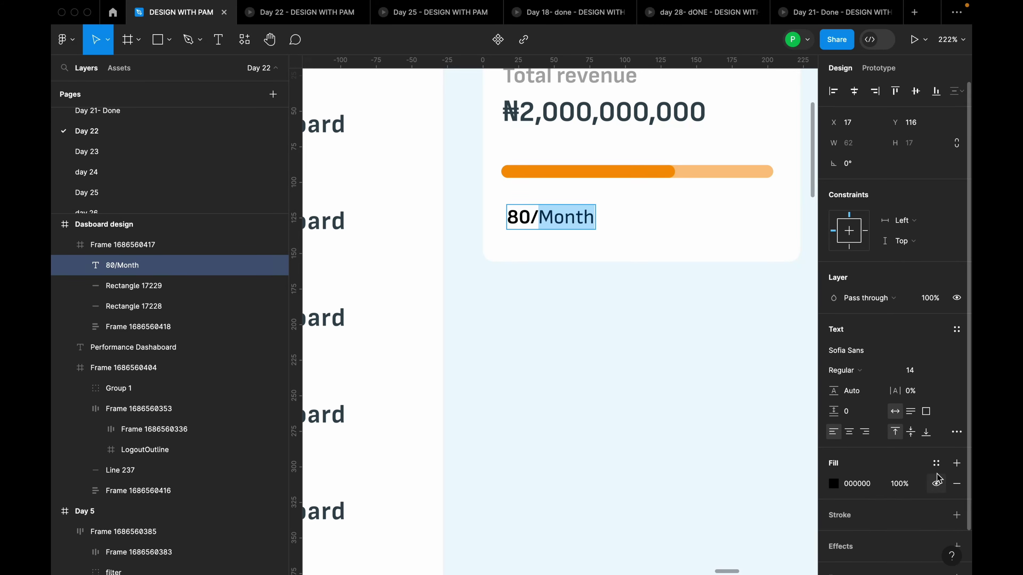
pyautogui.click(937, 463)
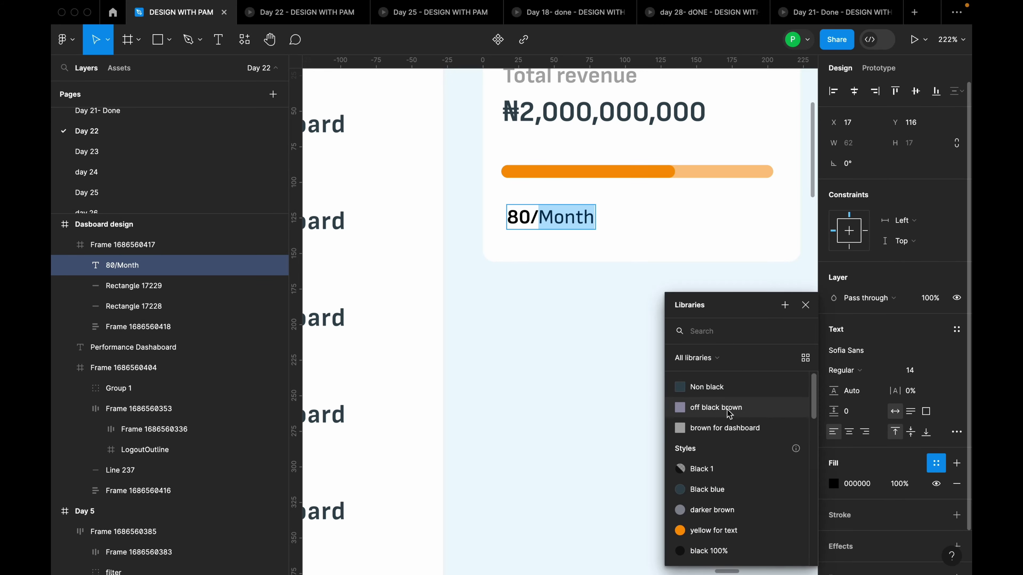
pyautogui.click(734, 430)
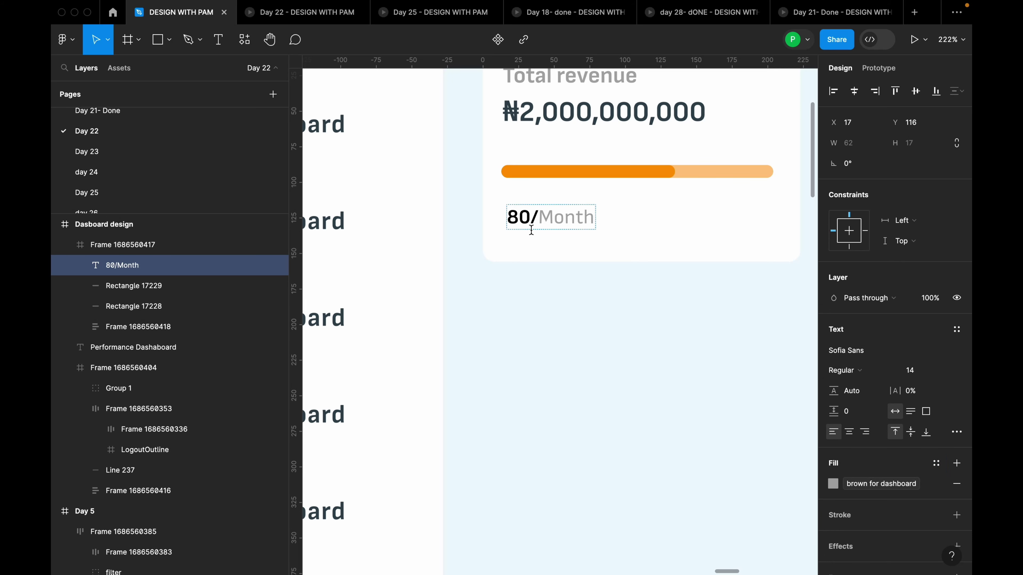
pyautogui.moveTo(537, 218); pyautogui.dragTo(504, 217)
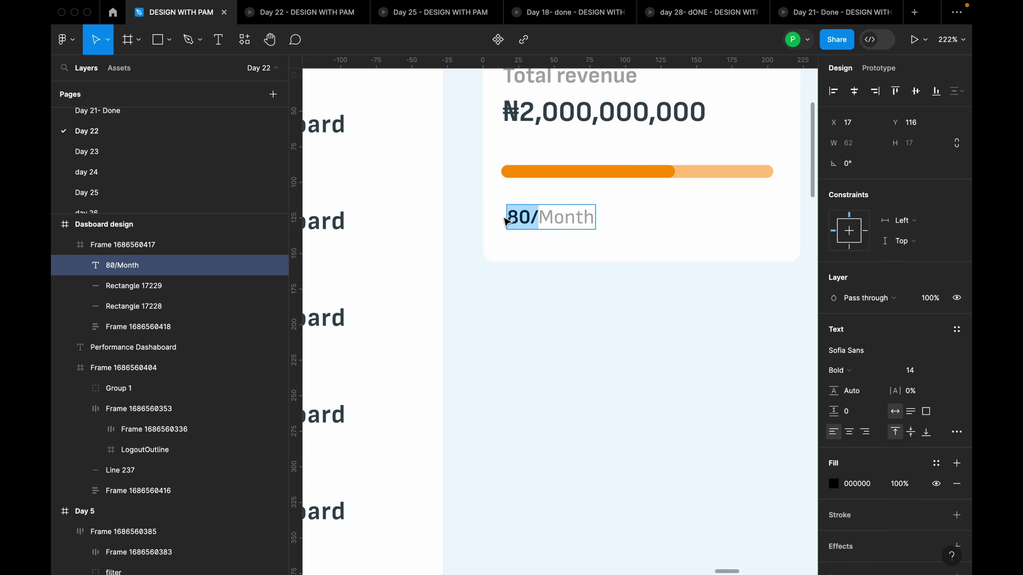
pyautogui.click(572, 238)
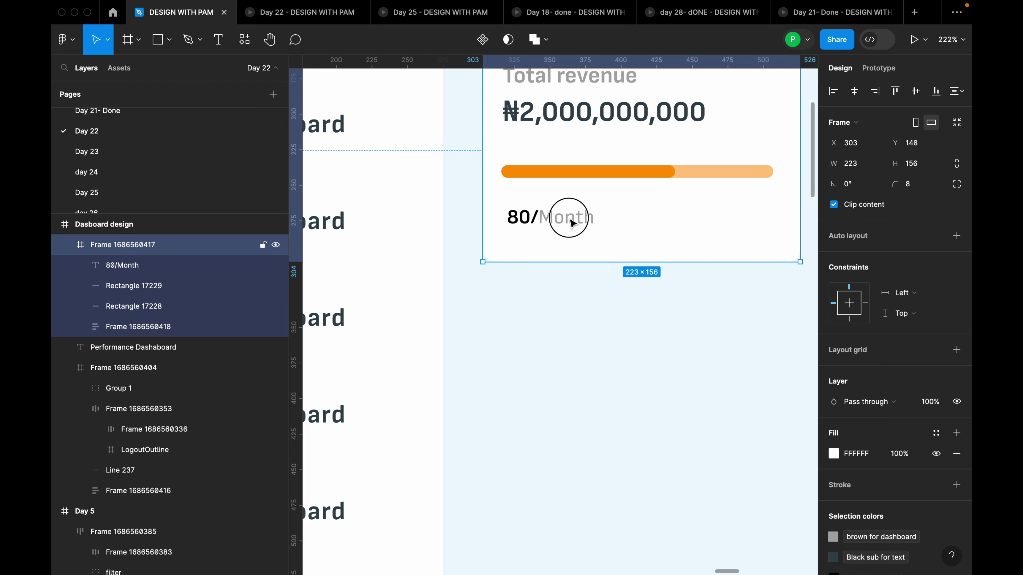
# Duplicate the label to the card's right side as '8.9%' coloured with the Green 2 style
pyautogui.click(568, 224)
pyautogui.moveTo(568, 227); pyautogui.dragTo(763, 220)
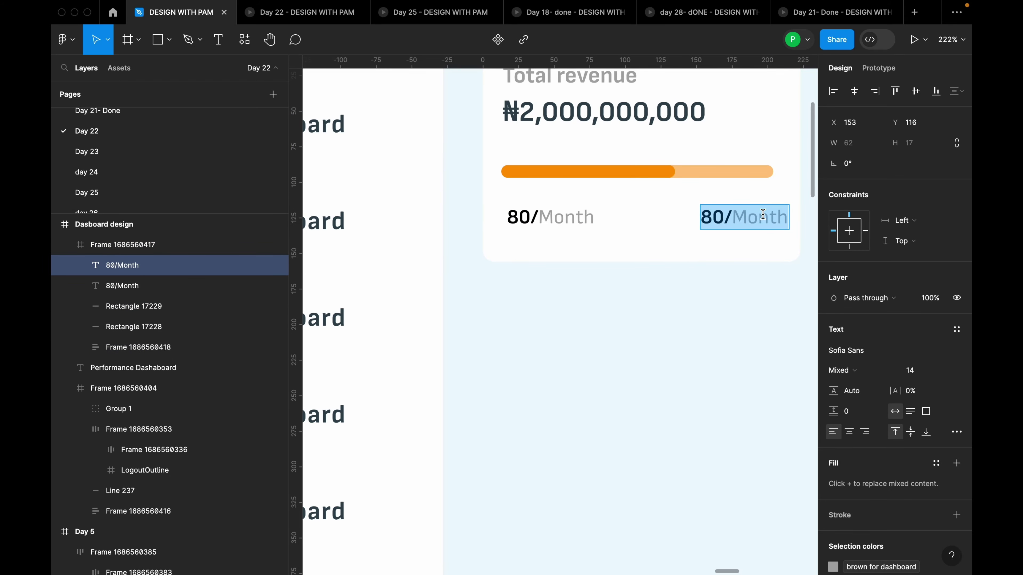
pyautogui.write('8.9')
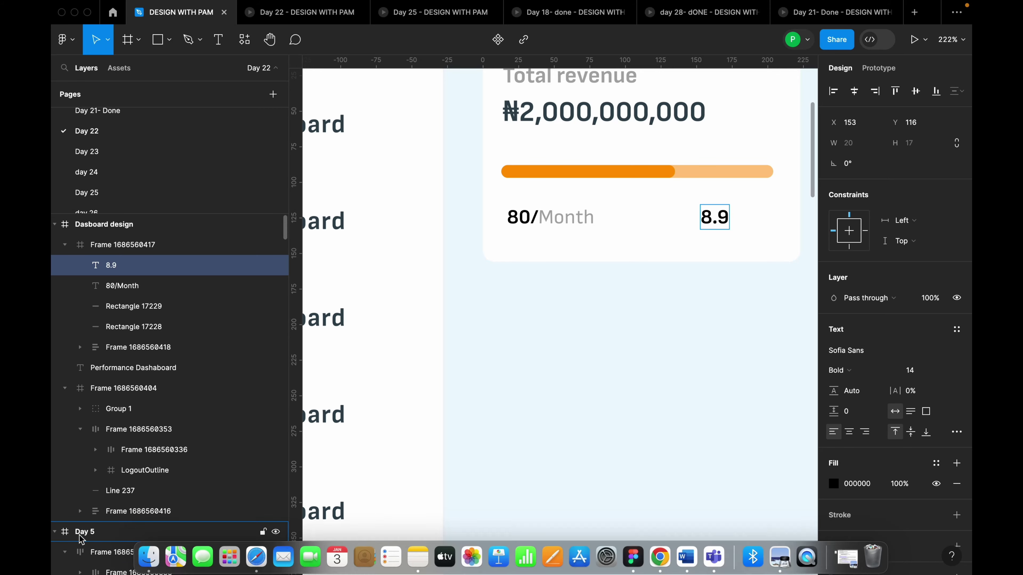
pyautogui.write('%')
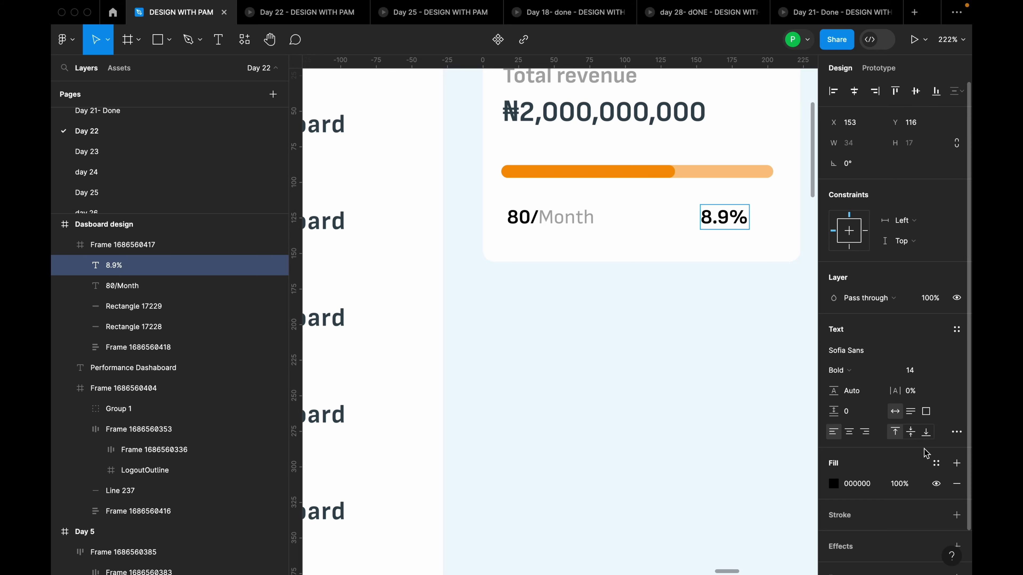
pyautogui.click(936, 465)
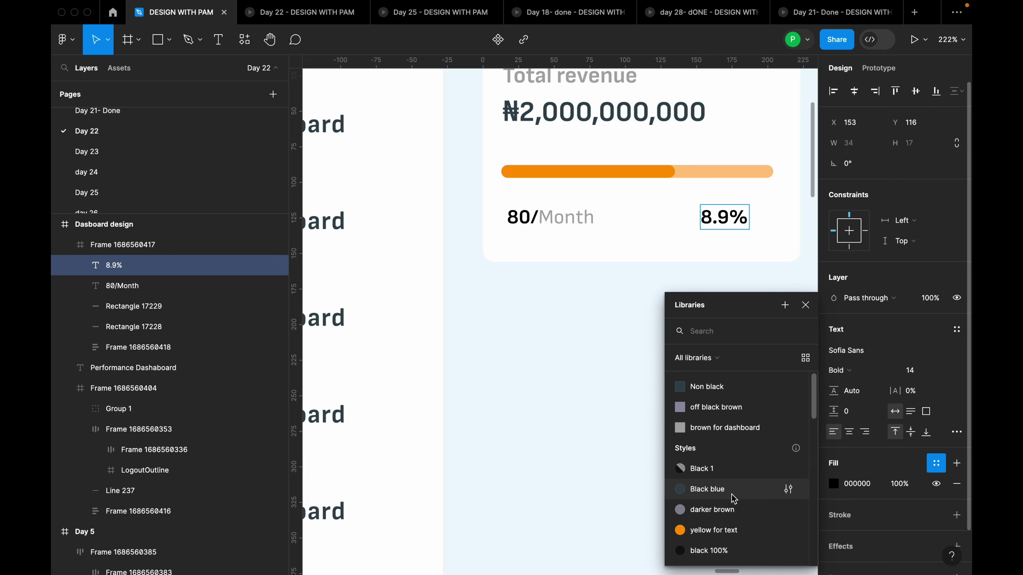
pyautogui.scroll(-8, 731, 500)
pyautogui.scroll(-6, 733, 483)
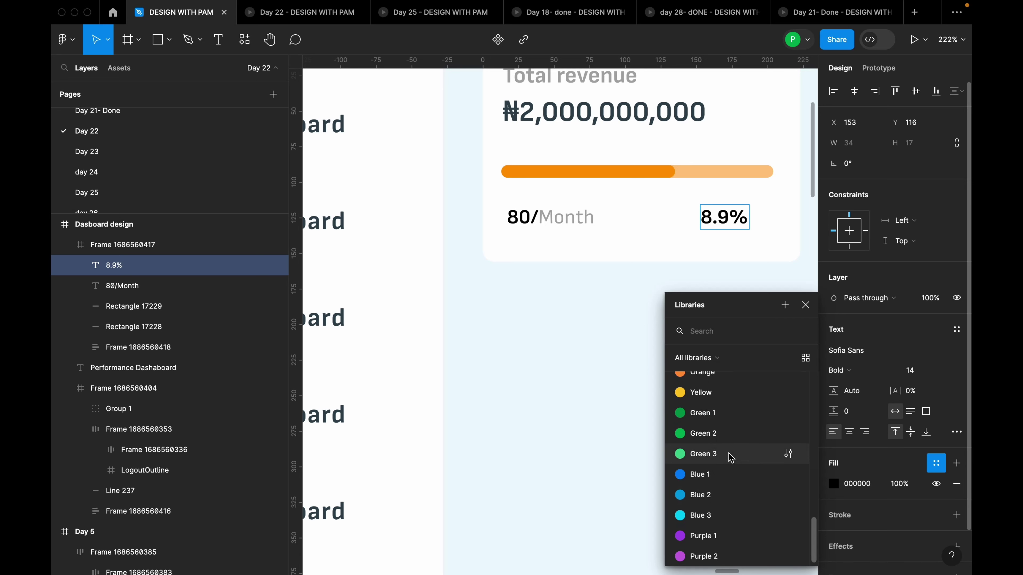
pyautogui.click(725, 434)
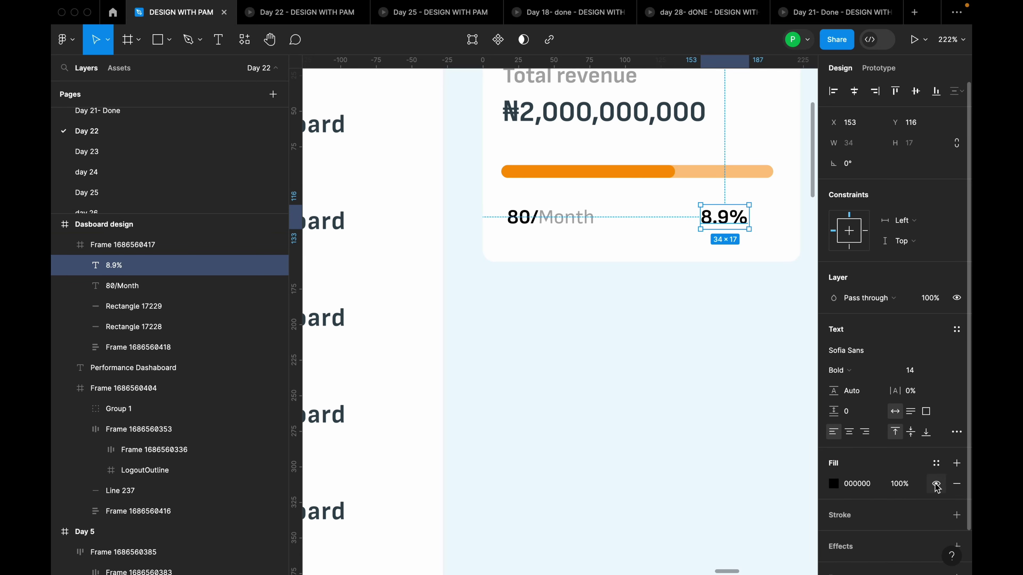
pyautogui.click(936, 463)
pyautogui.scroll(-10, 713, 504)
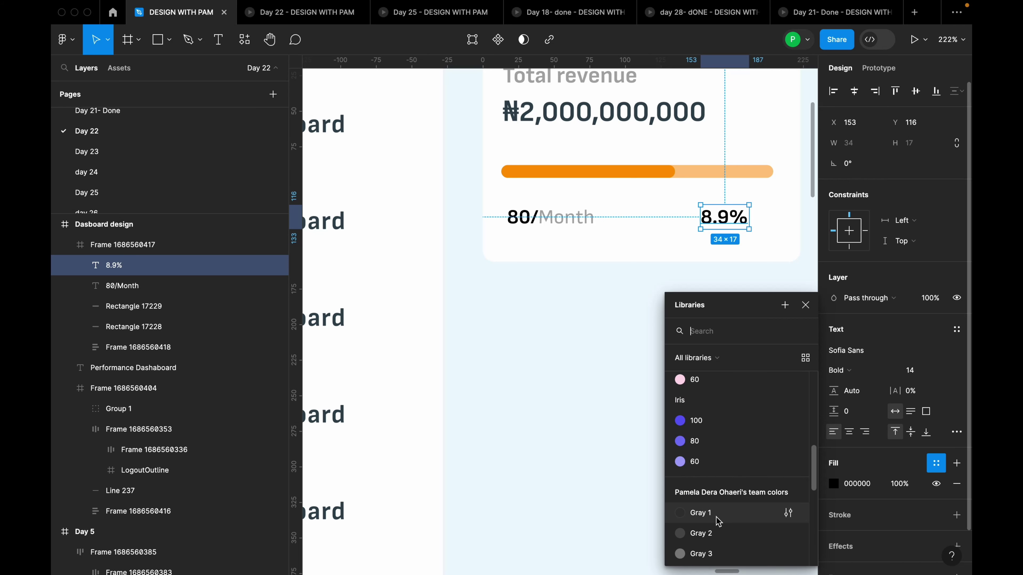
pyautogui.scroll(-6, 717, 484)
pyautogui.scroll(1, 715, 448)
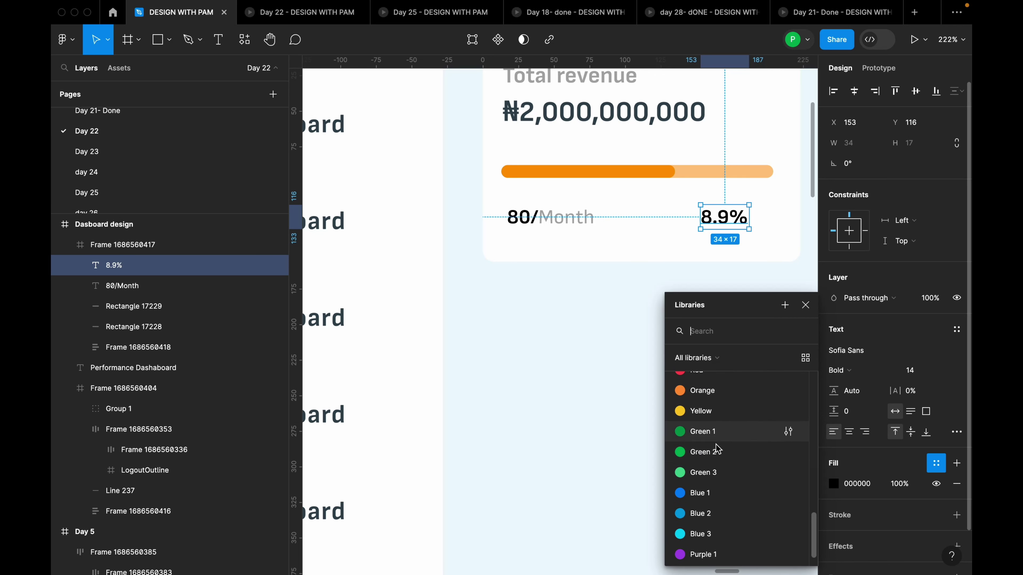
pyautogui.click(715, 448)
# Move the 8.9% text right to X 170, aligned with the bar's end
pyautogui.click(734, 272)
pyautogui.click(735, 219)
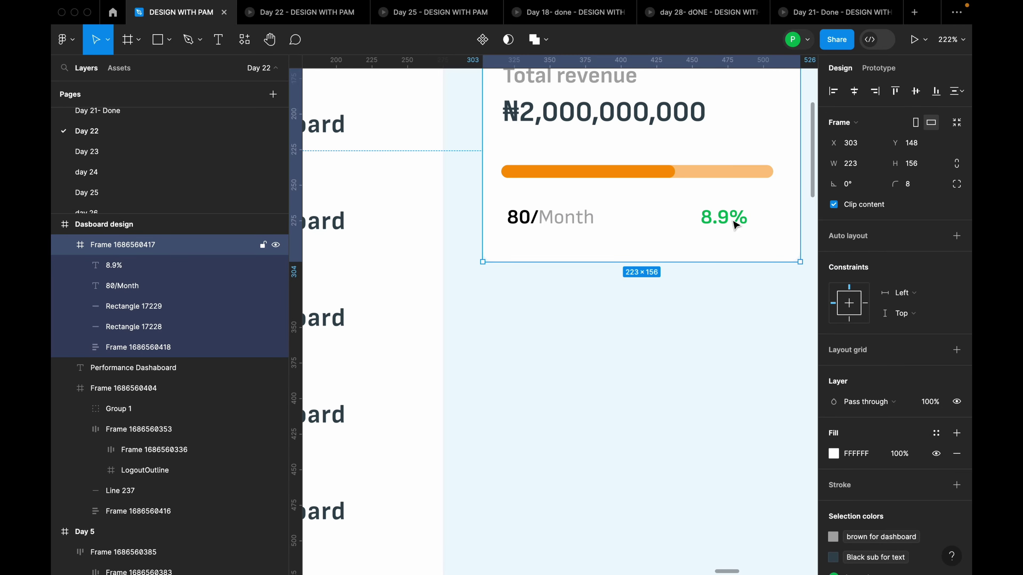
pyautogui.doubleClick(734, 224)
pyautogui.moveTo(730, 220); pyautogui.dragTo(755, 221)
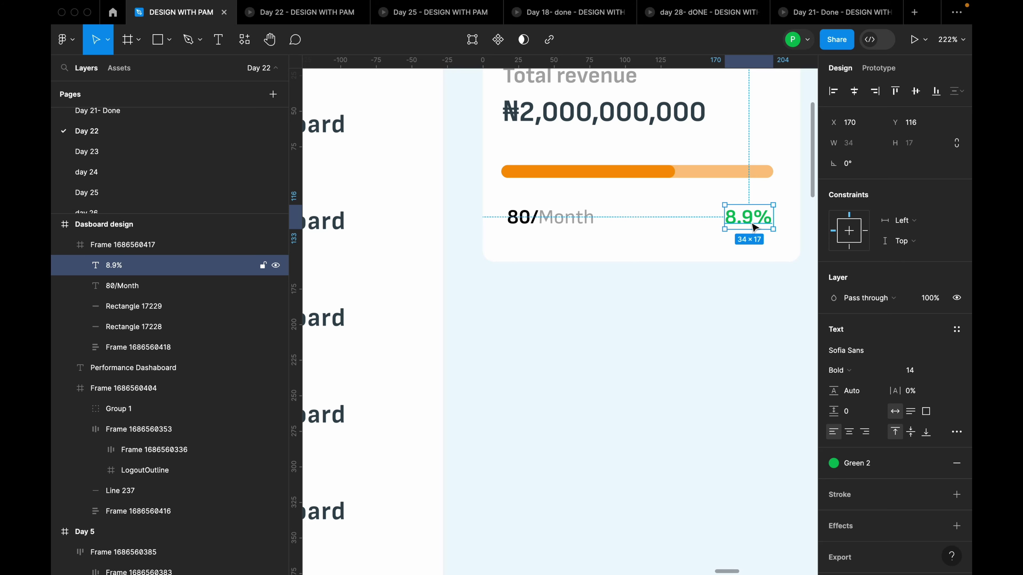
# Launch the Heroicons plugin from the canvas context menu
pyautogui.rightClick(697, 306)
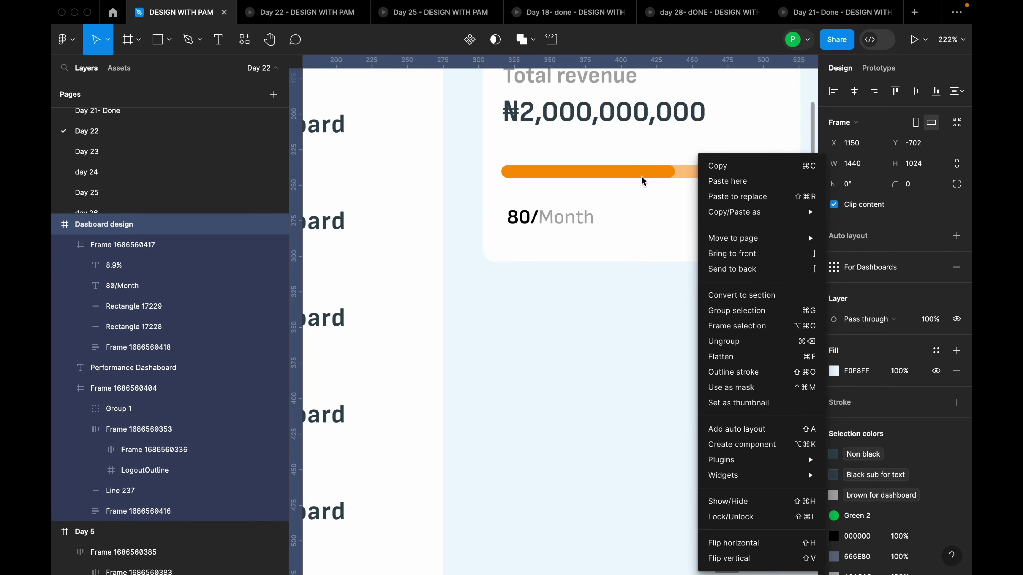
pyautogui.moveTo(754, 460)
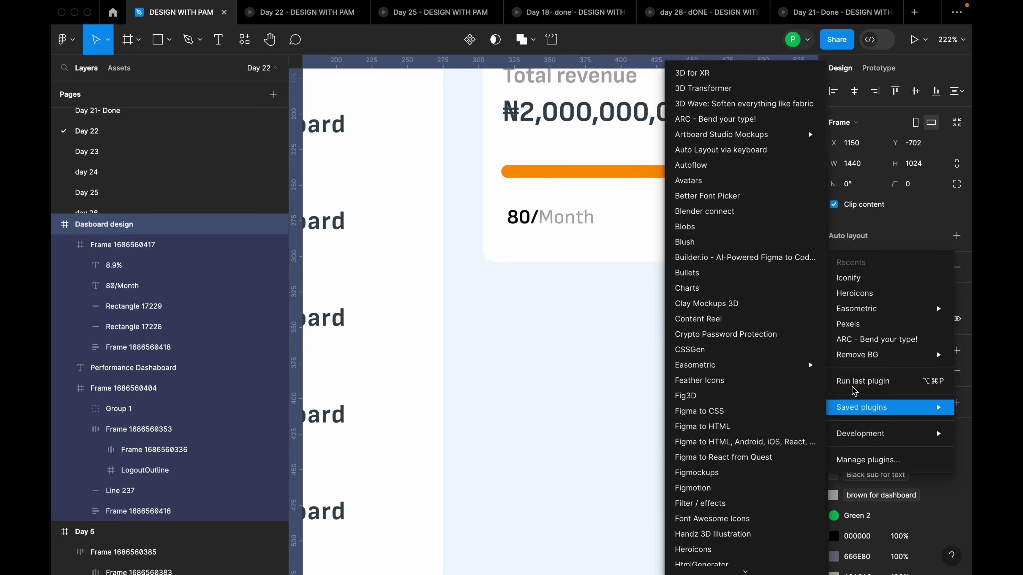
pyautogui.moveTo(856, 303)
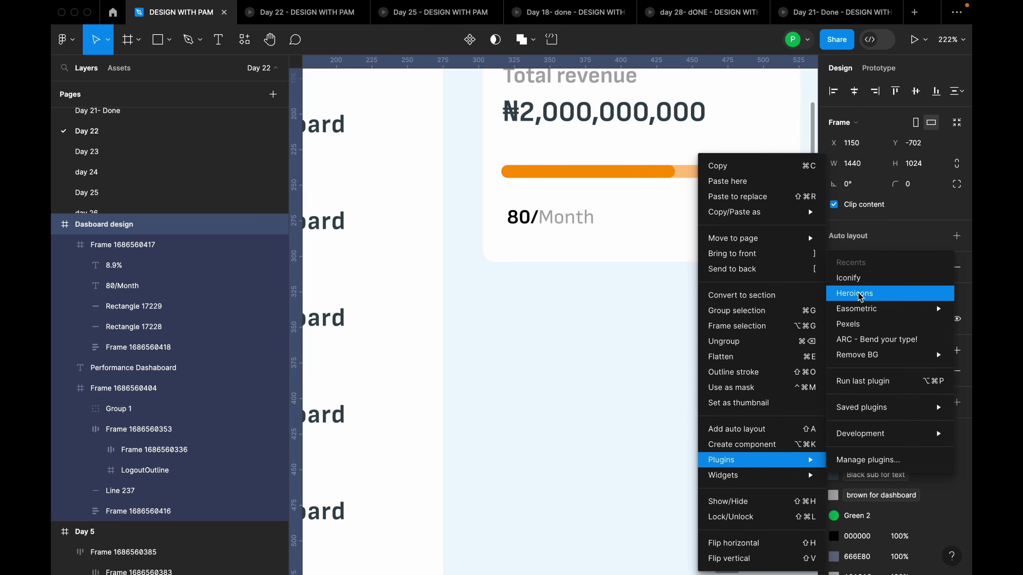
pyautogui.click(856, 293)
pyautogui.scroll(-5, 205, 279)
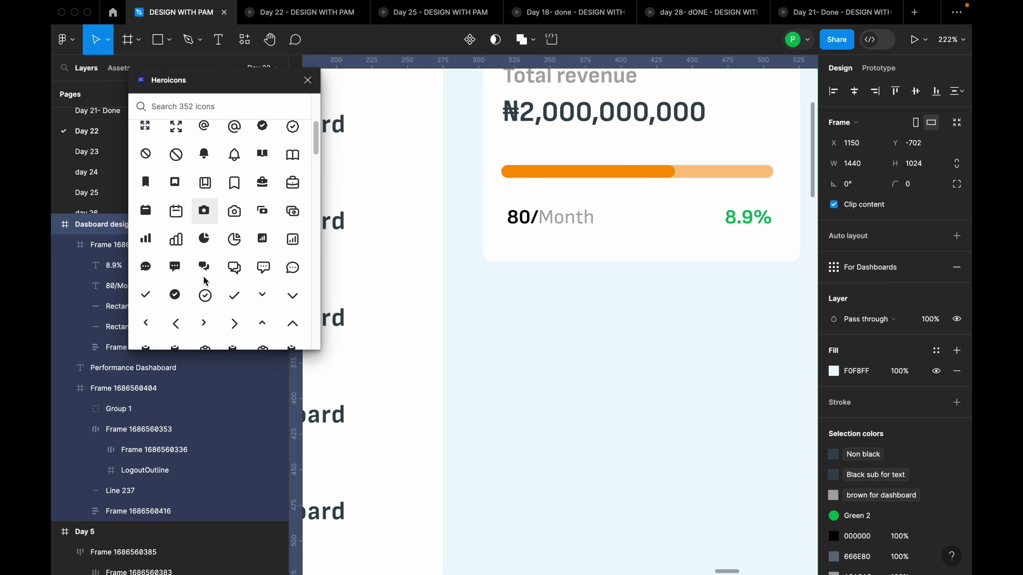
pyautogui.scroll(-5, 238, 274)
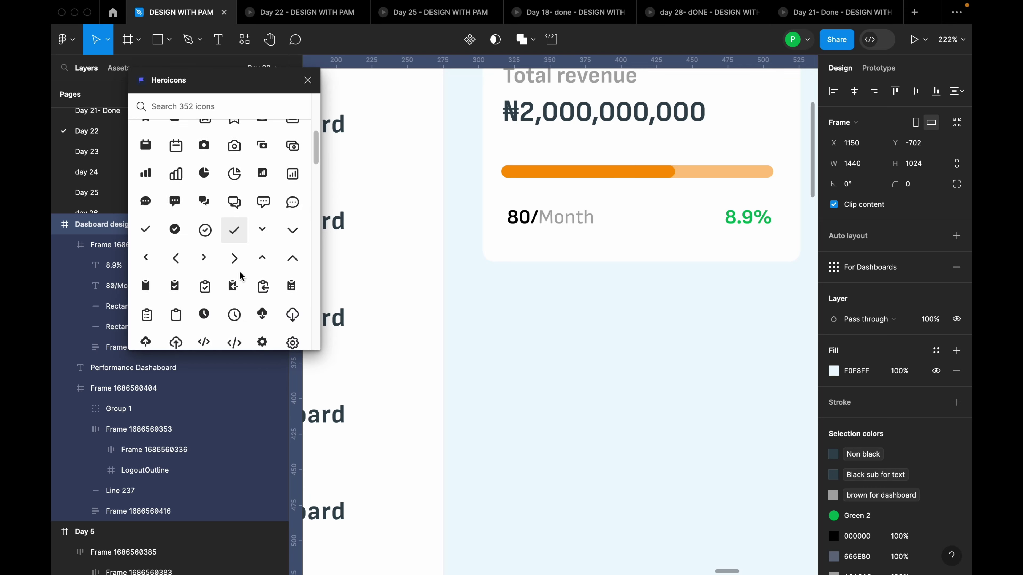
pyautogui.scroll(-8, 242, 275)
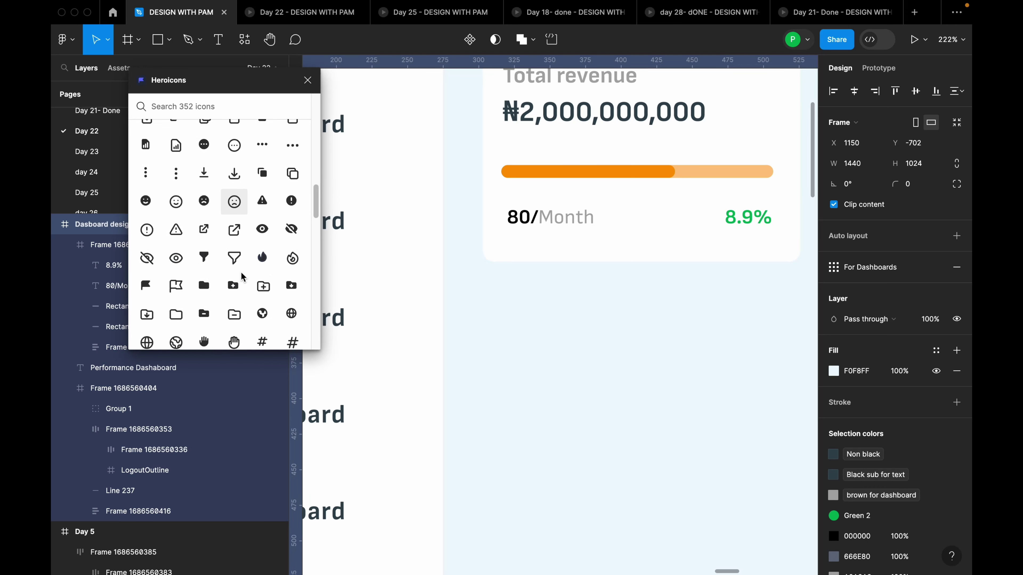
pyautogui.scroll(-8, 243, 277)
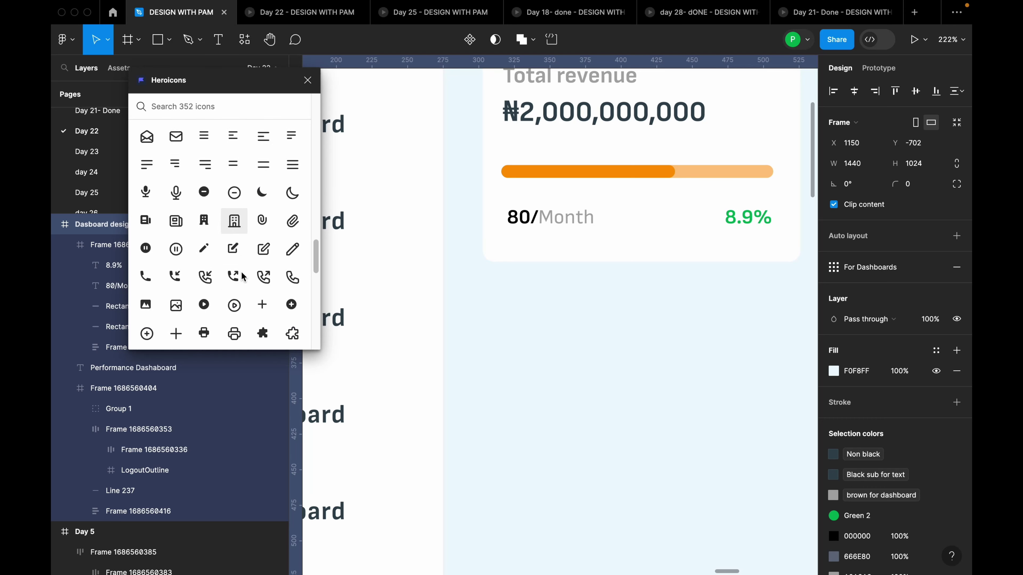
pyautogui.scroll(4, 243, 276)
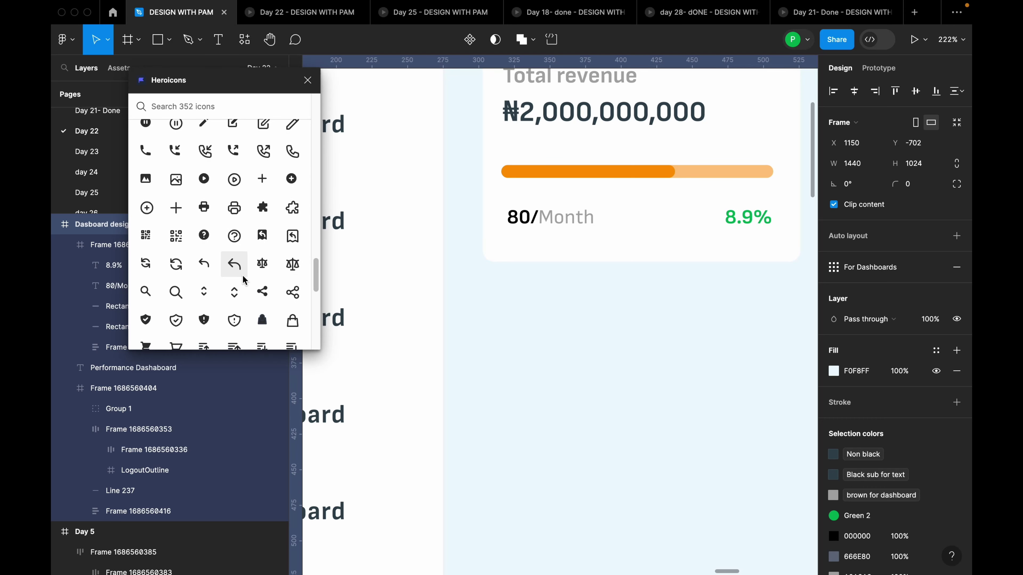
pyautogui.scroll(10, 245, 280)
# Insert the 'tren' search result trending-up icon below the revenue card and close the plugin
pyautogui.write('tren')
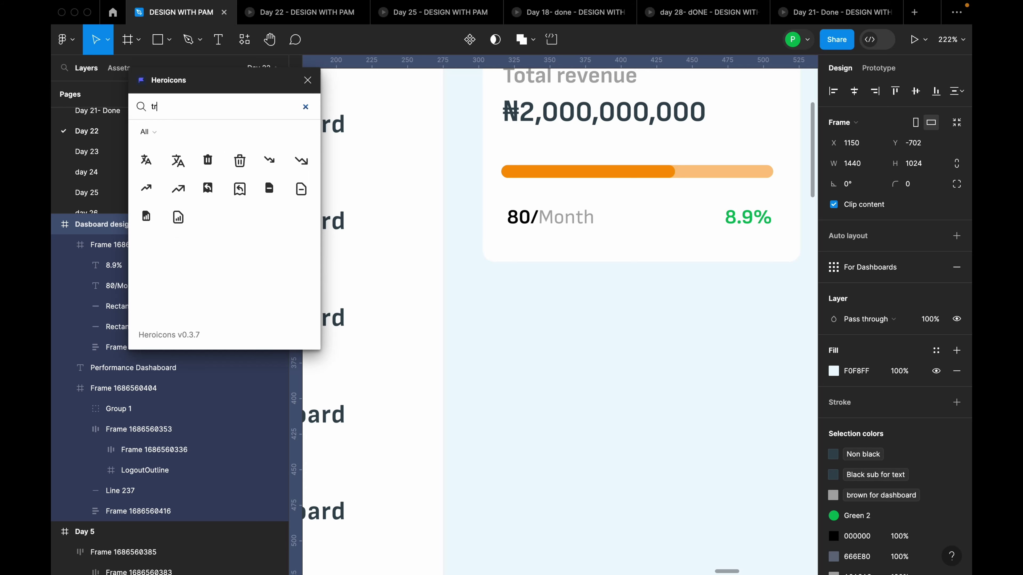
pyautogui.click(241, 160)
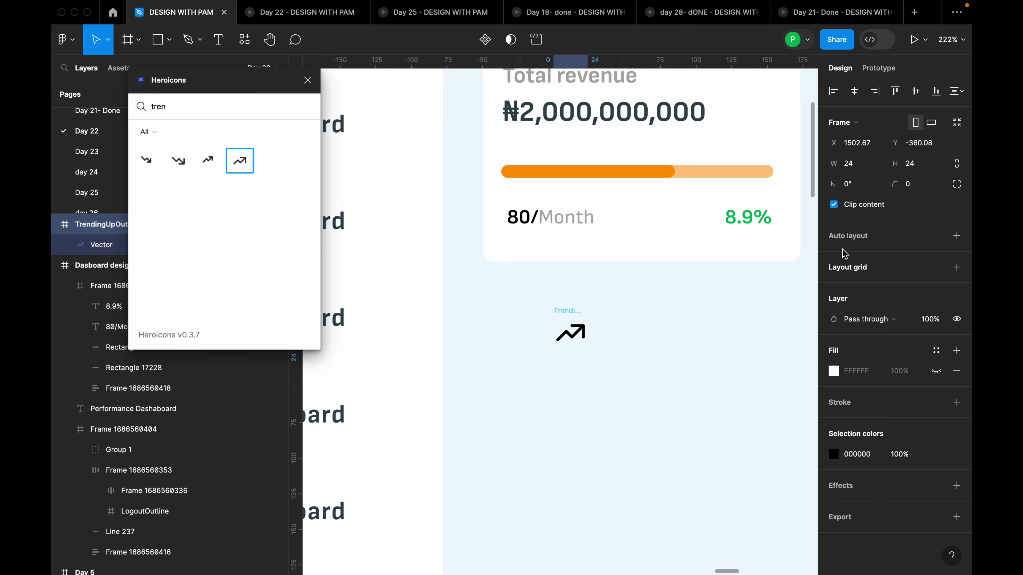
pyautogui.moveTo(571, 329); pyautogui.dragTo(590, 321)
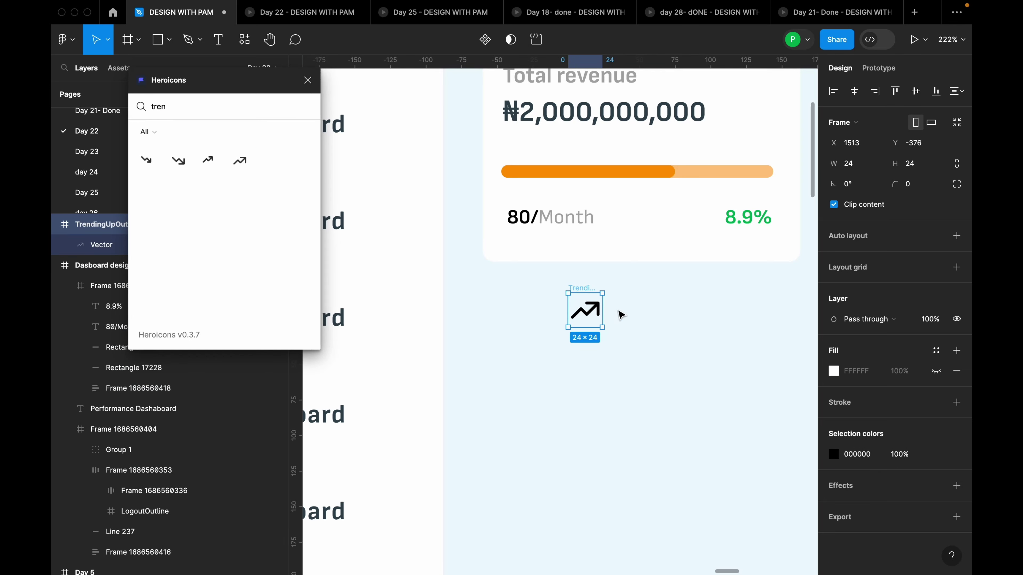
pyautogui.click(308, 79)
# Pull the arrow vector out of its icon frame, delete the empty frame, and move the arrow beside 8.9%
pyautogui.scroll(3, 651, 322)
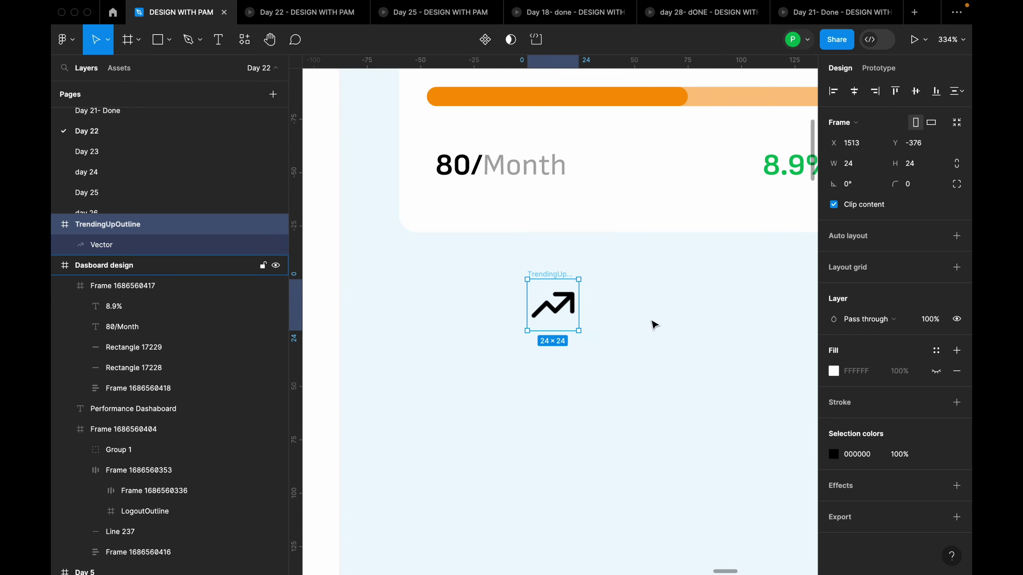
pyautogui.doubleClick(568, 308)
pyautogui.press('Escape')
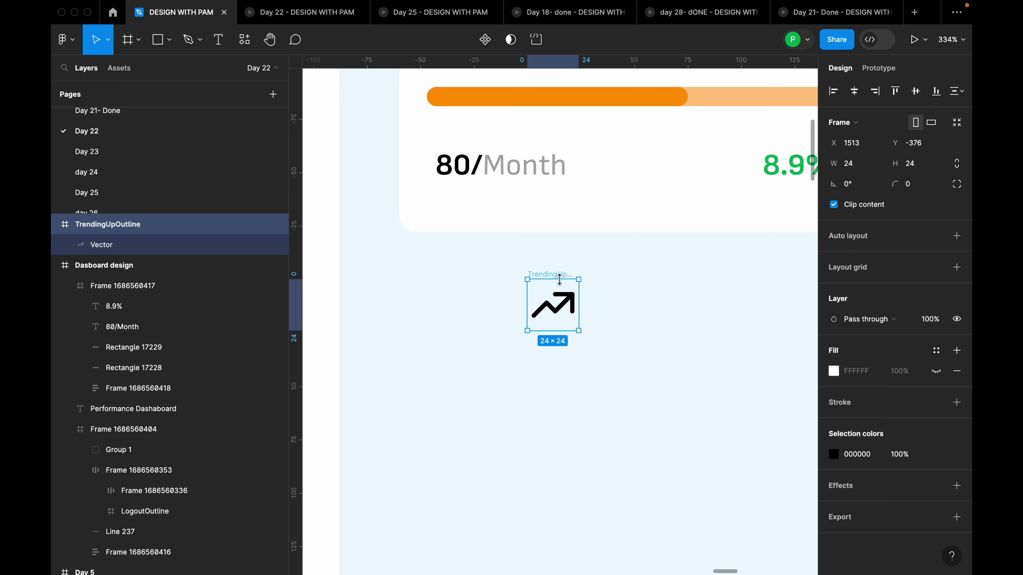
pyautogui.doubleClick(559, 300)
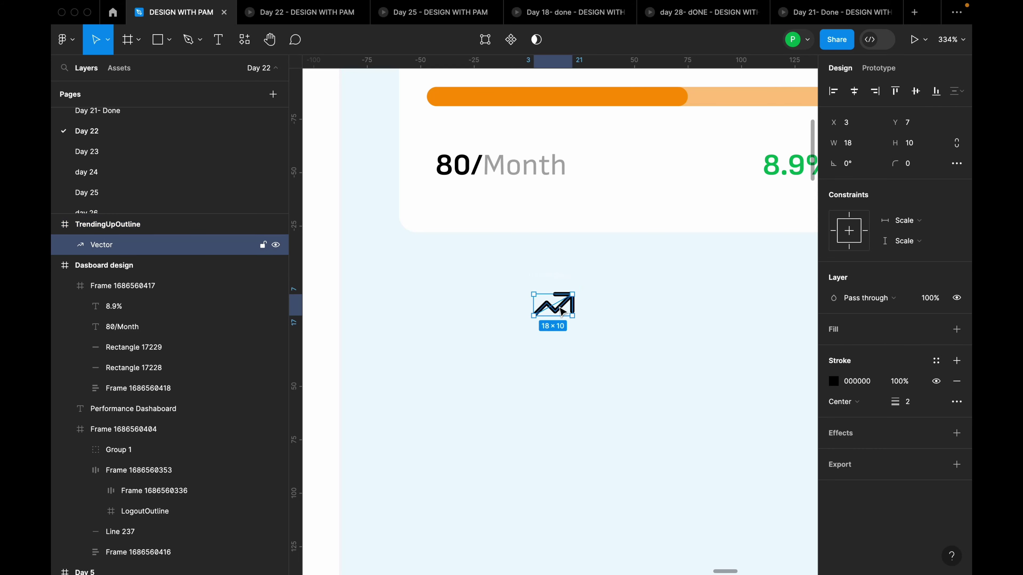
pyautogui.moveTo(558, 300); pyautogui.dragTo(708, 320)
pyautogui.click(559, 321)
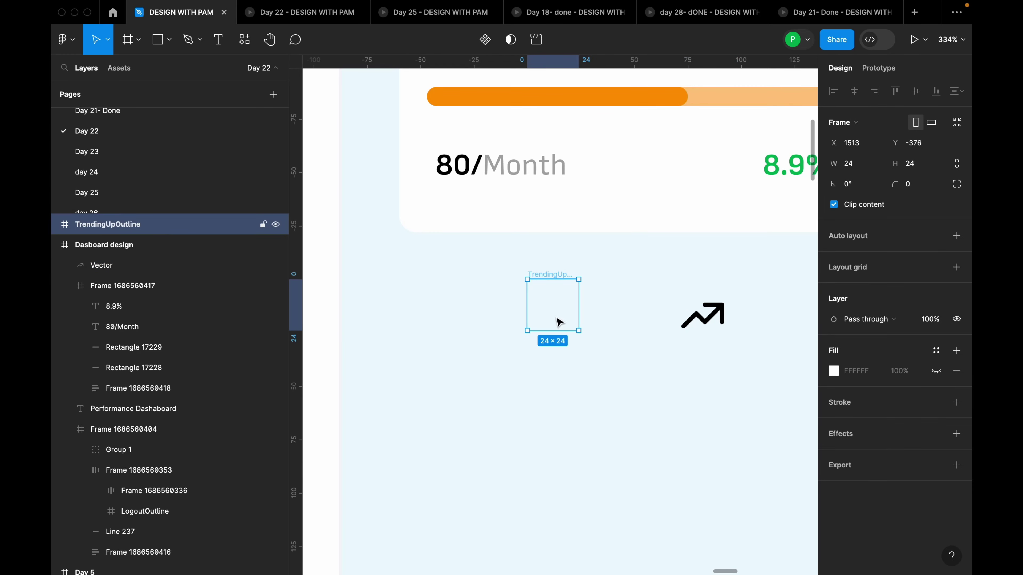
pyautogui.press('Delete')
pyautogui.click(701, 320)
pyautogui.moveTo(701, 320); pyautogui.dragTo(746, 168)
# Lock the arrow's proportions, set its width to 14, and place it just left of 8.9%
pyautogui.scroll(3, 746, 168)
pyautogui.hscroll(3, 746, 168)
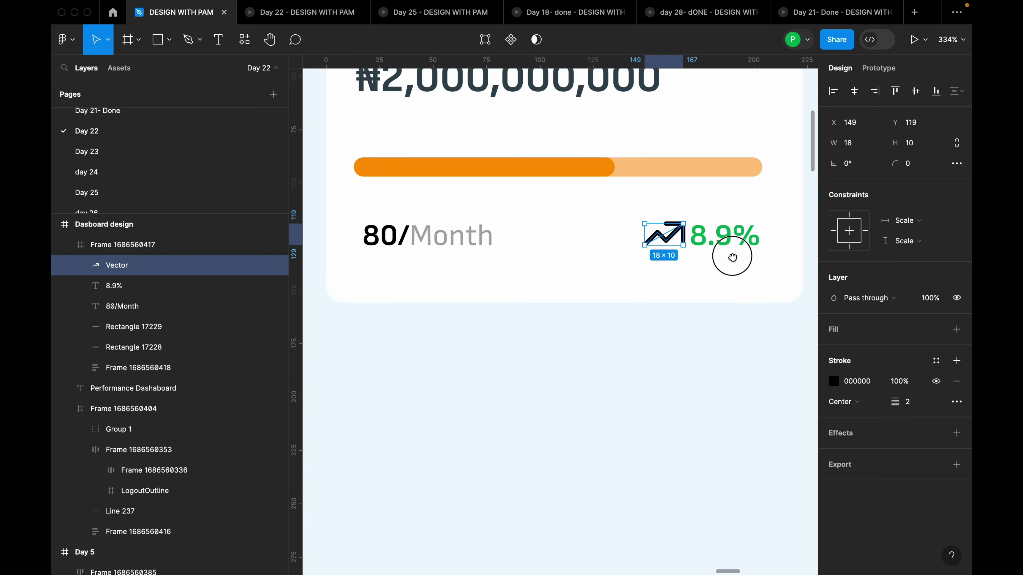
pyautogui.click(958, 143)
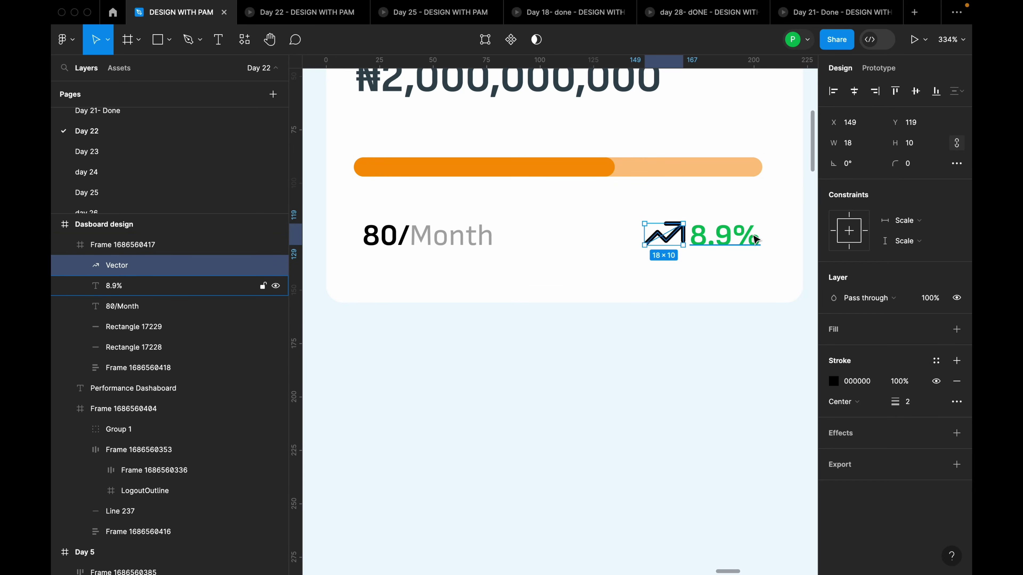
pyautogui.scroll(5, 749, 240)
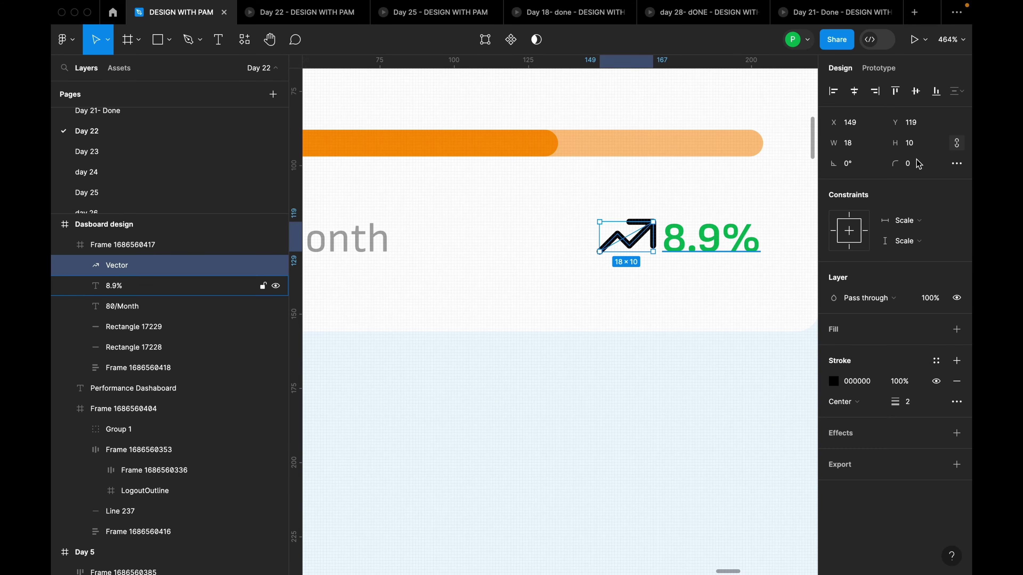
pyautogui.click(860, 147)
pyautogui.write('1')
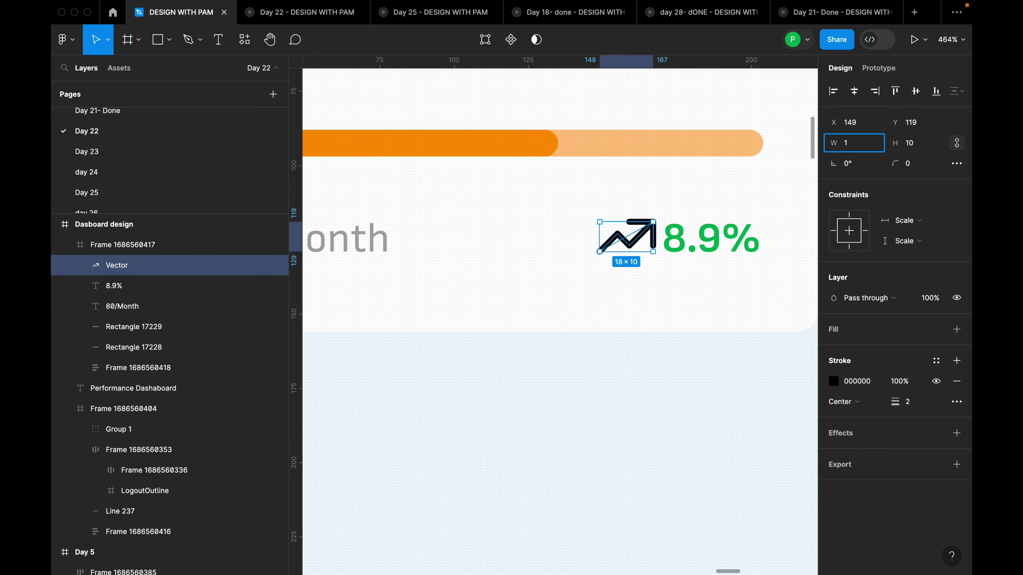
pyautogui.write('4')
pyautogui.press('Return')
pyautogui.moveTo(635, 235); pyautogui.dragTo(648, 243)
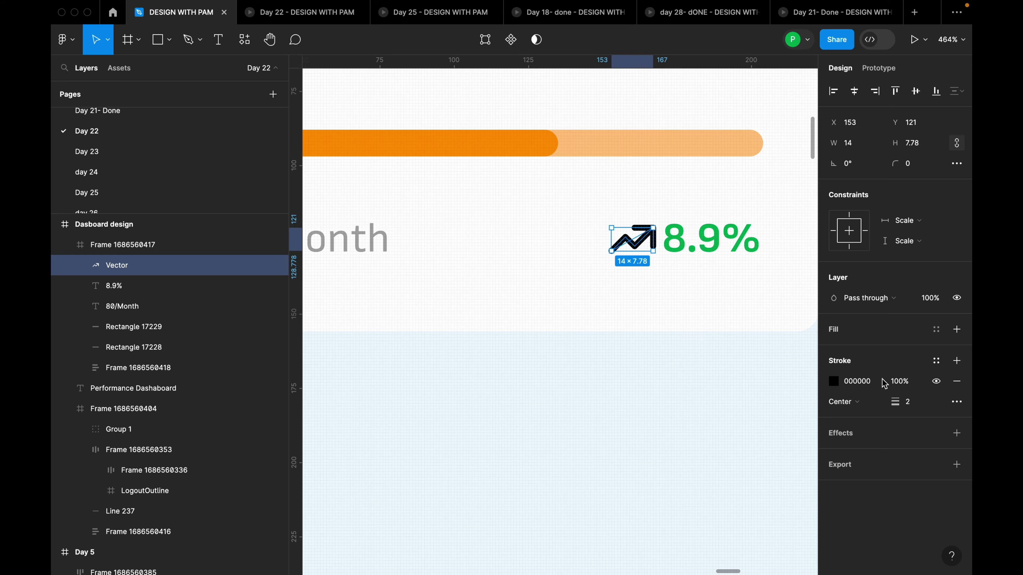
# Give the arrow a 1 px Green 1 stroke, then select it together with the 8.9% text
pyautogui.click(912, 404)
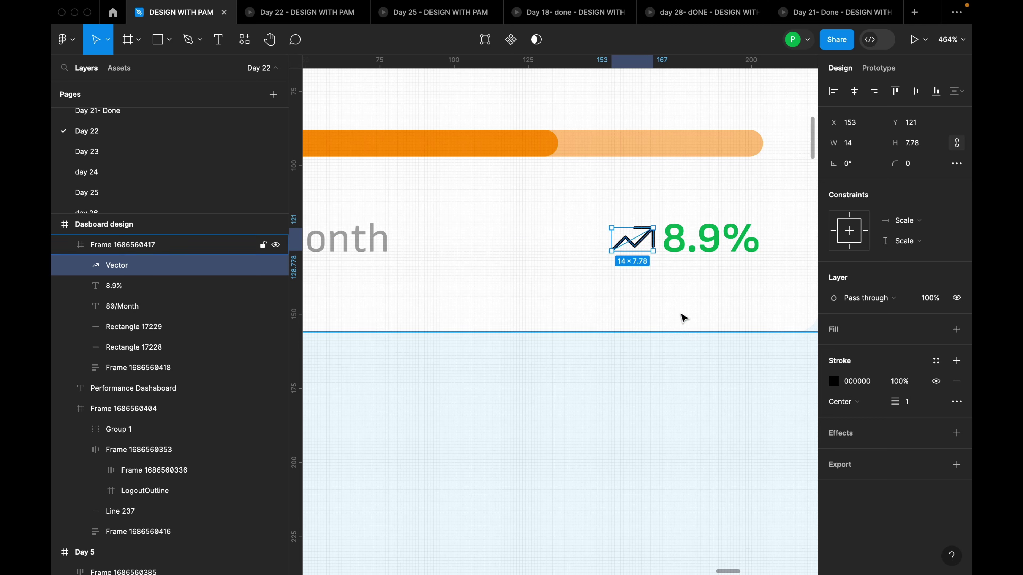
pyautogui.click(662, 273)
pyautogui.click(645, 248)
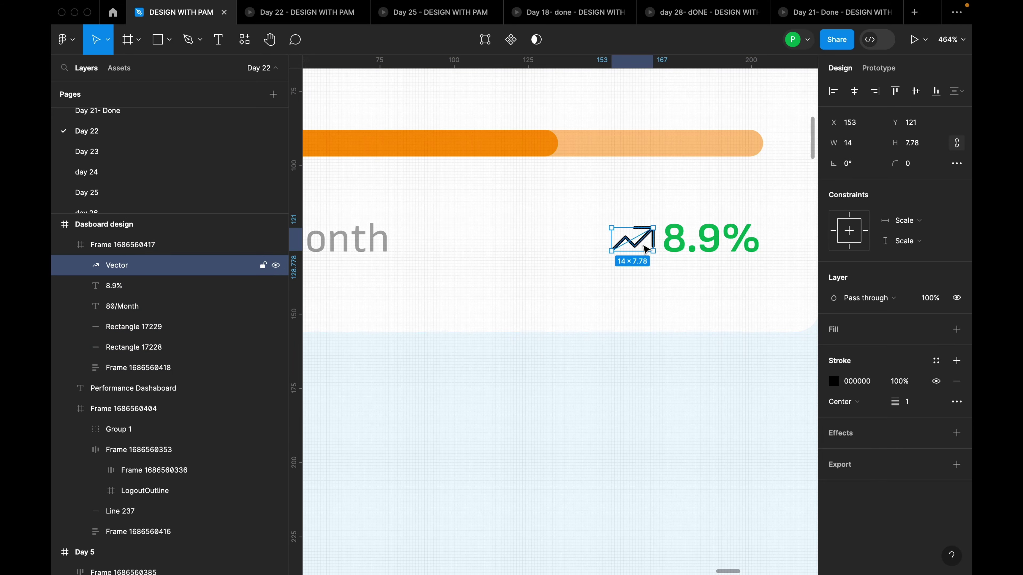
pyautogui.click(939, 368)
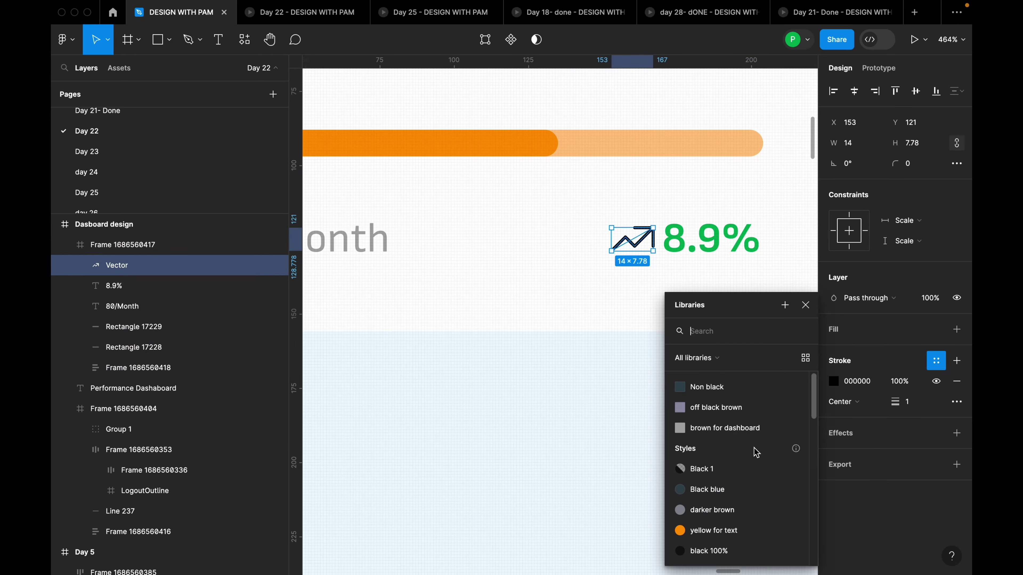
pyautogui.scroll(-10, 743, 468)
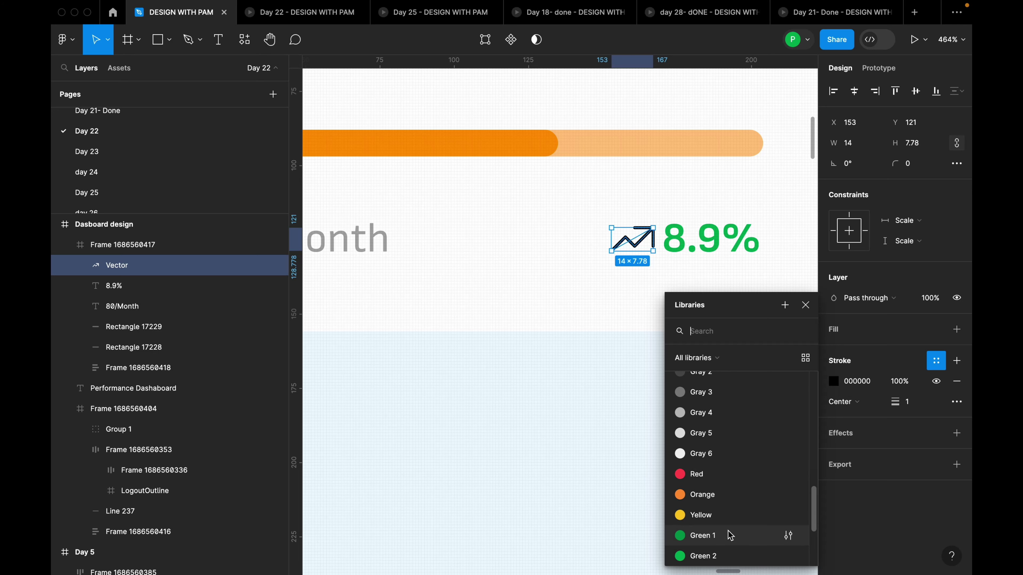
pyautogui.click(731, 535)
pyautogui.click(677, 270)
pyautogui.click(707, 244)
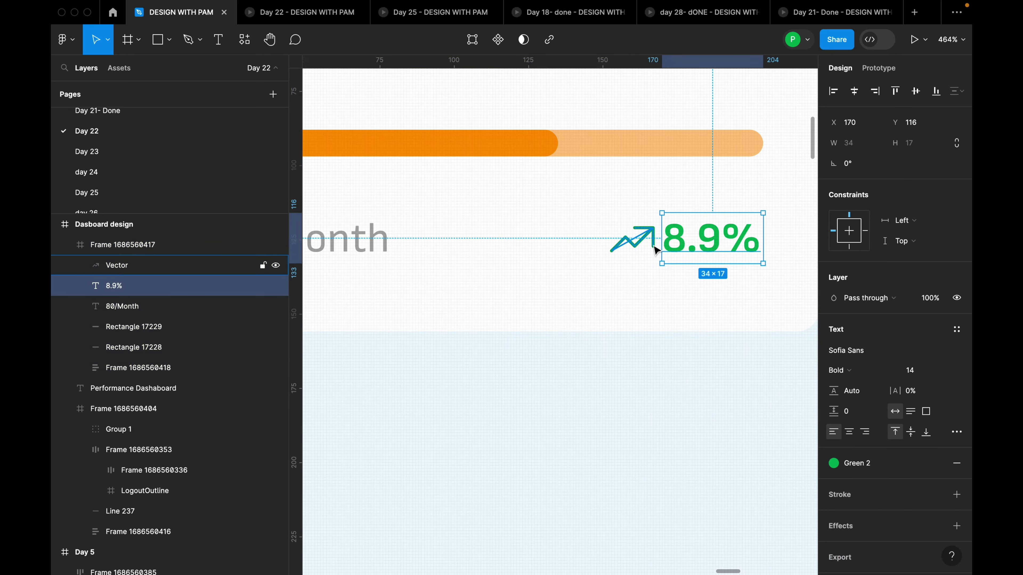
pyautogui.keyDown('shift'); pyautogui.click(648, 244); pyautogui.keyUp('shift')
# Wrap the arrow and 8.9% in an auto layout frame with a gap of 4
pyautogui.hotkey('shift', 'a')
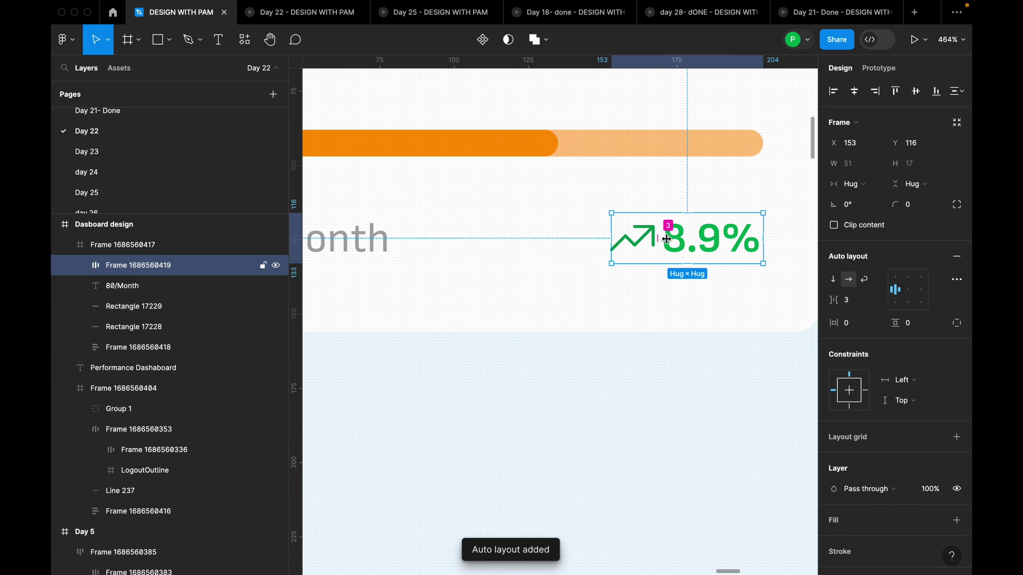
pyautogui.click(851, 301)
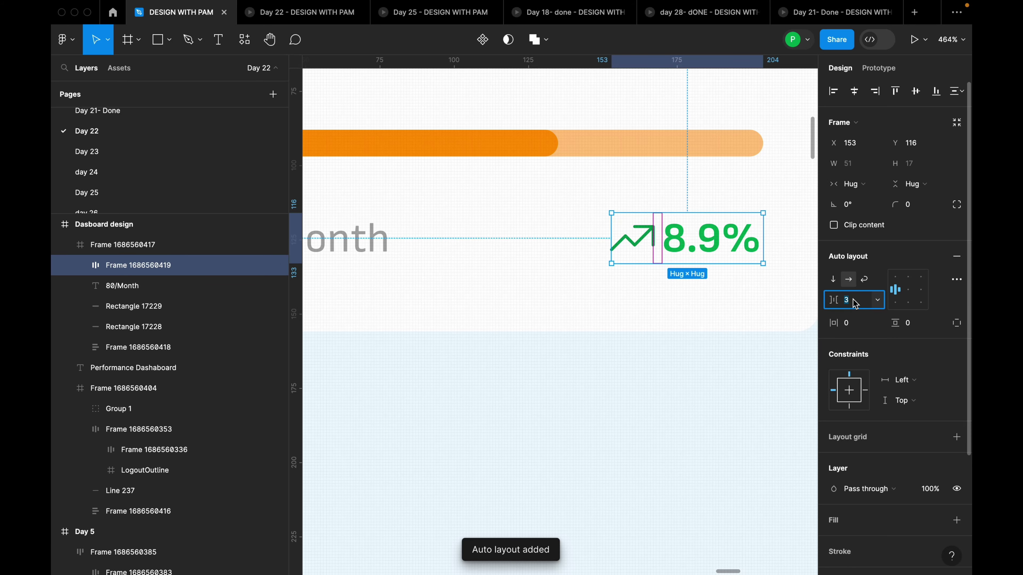
pyautogui.write('4')
pyautogui.press('Return')
pyautogui.scroll(-5, 692, 254)
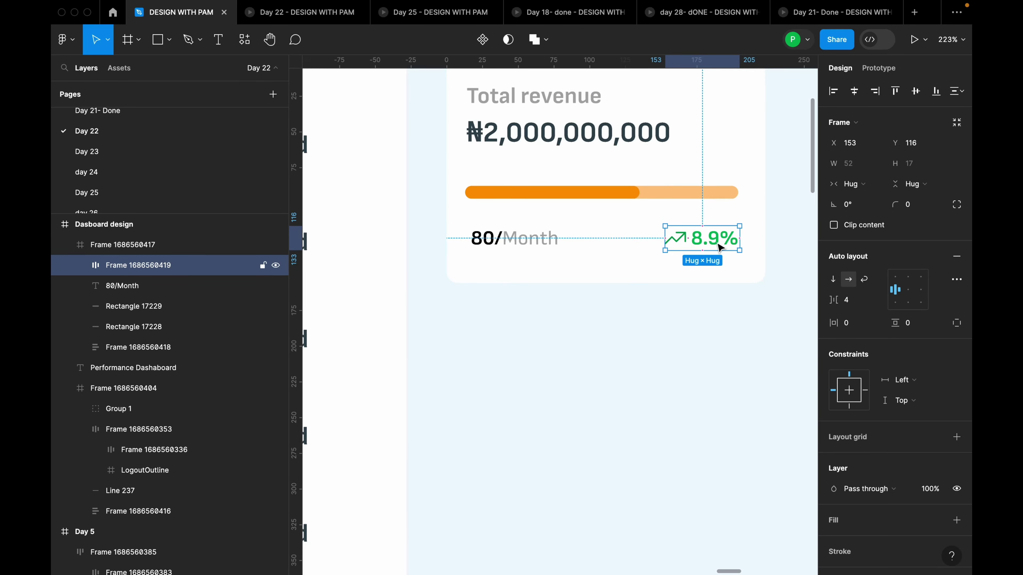
# Combine 80/Month with the arrow-and-8.9% group into one horizontally centred auto layout row
pyautogui.keyDown('shift'); pyautogui.click(527, 246); pyautogui.keyUp('shift')
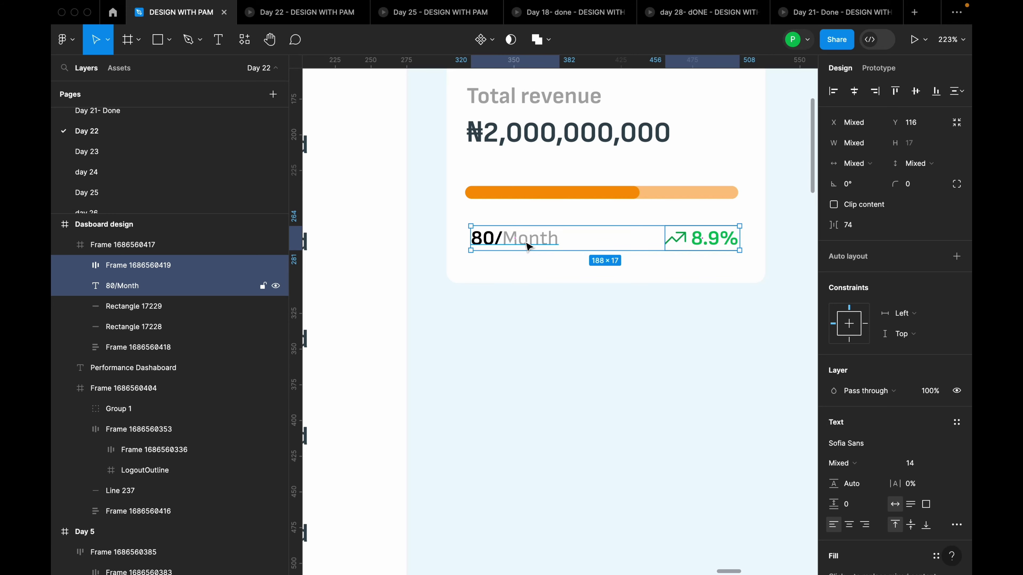
pyautogui.hotkey('shift', 'a')
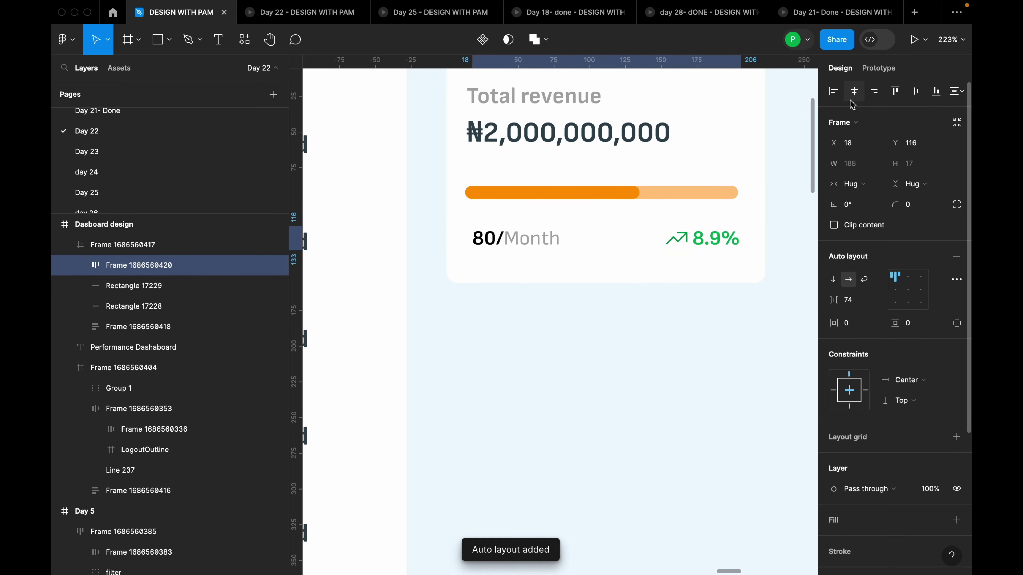
pyautogui.click(853, 93)
pyautogui.scroll(3, 717, 298)
pyautogui.scroll(-2, 725, 304)
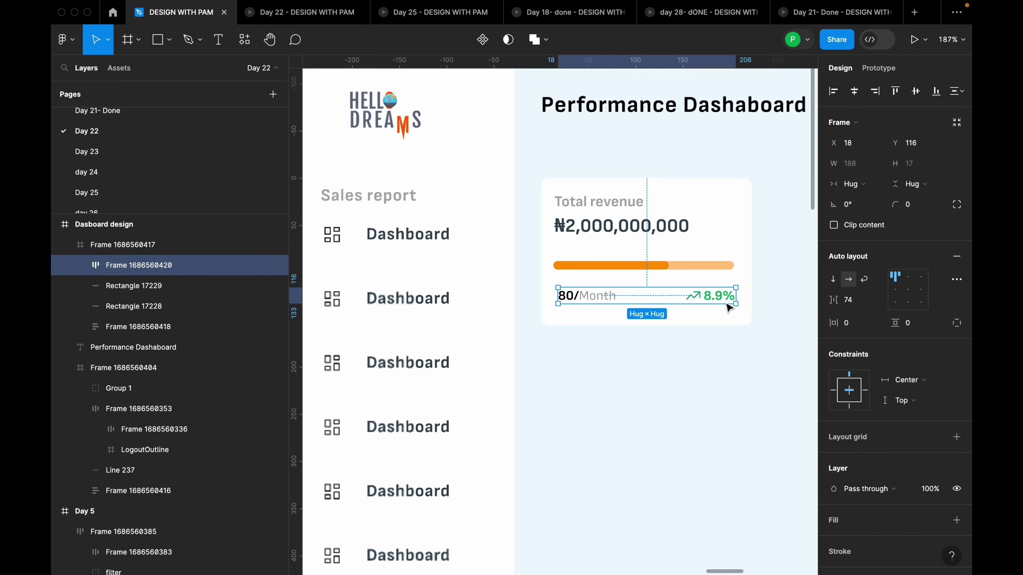
pyautogui.scroll(3, 721, 302)
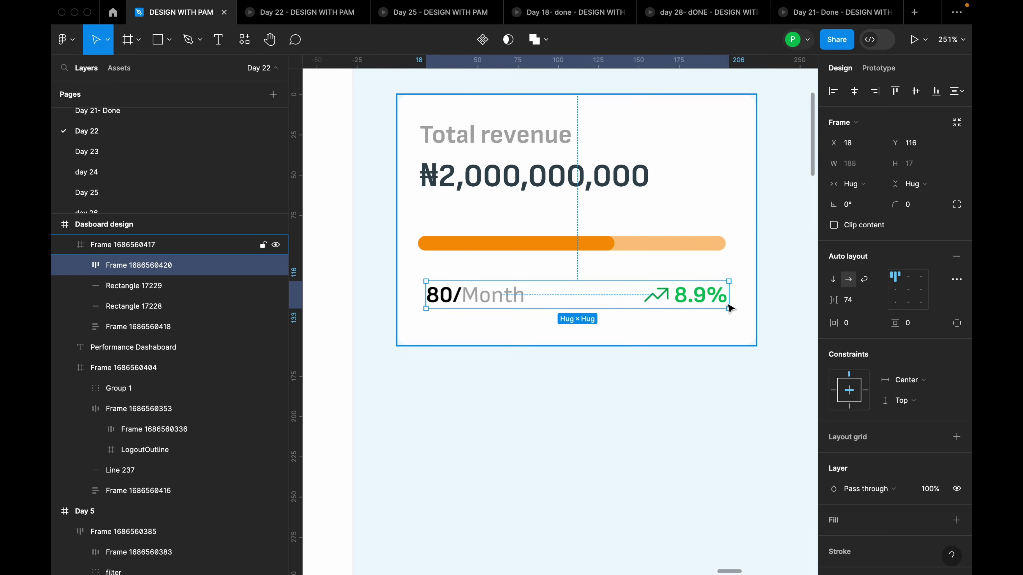
pyautogui.doubleClick(707, 297)
pyautogui.click(657, 296)
pyautogui.scroll(5, 659, 302)
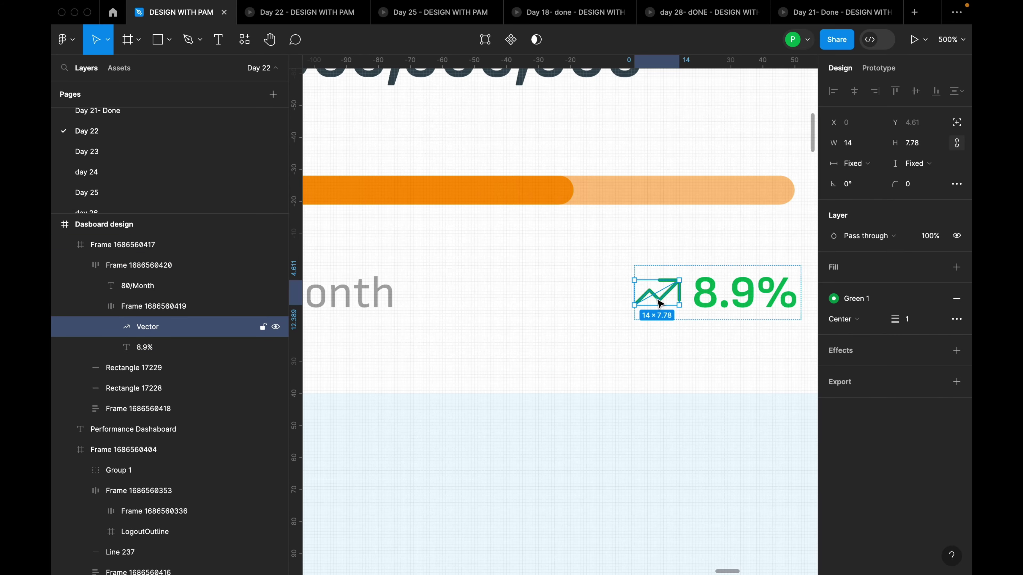
pyautogui.scroll(-5, 681, 291)
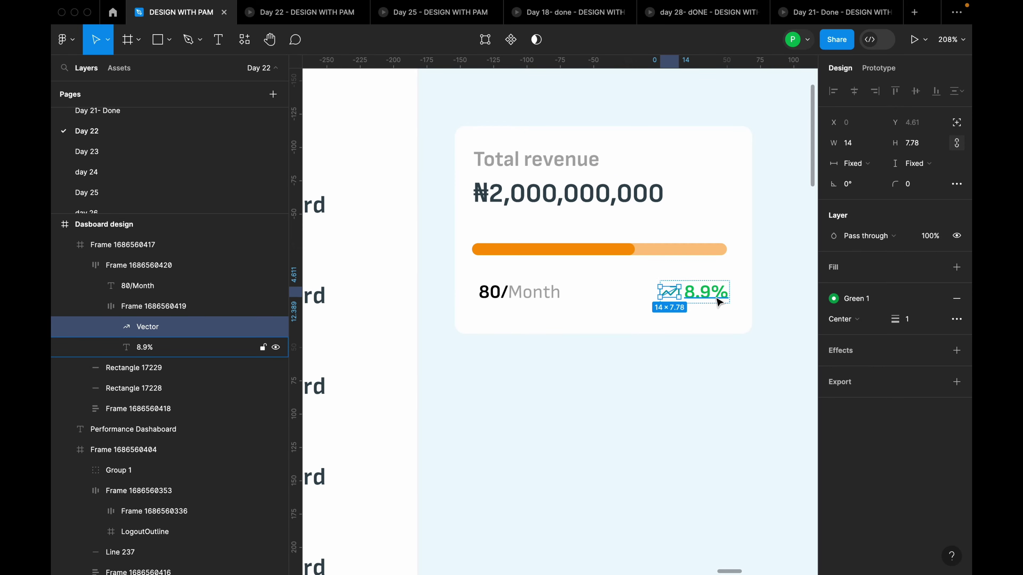
pyautogui.click(717, 299)
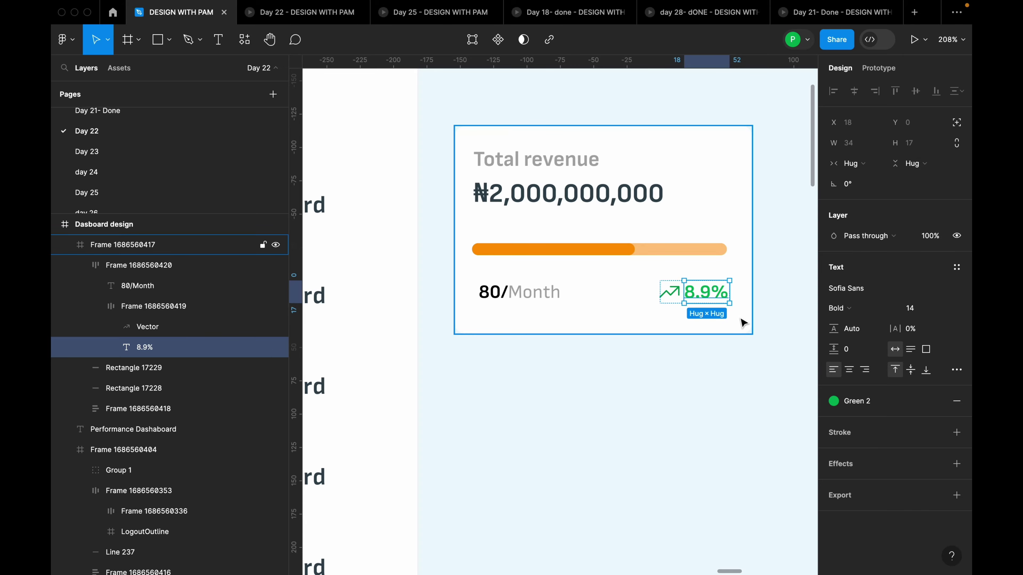
pyautogui.press('Escape')
pyautogui.press('Escape')
pyautogui.press('Escape')
pyautogui.press('Escape')
pyautogui.hotkey('shift', '2')
pyautogui.scroll(6, 413, 213)
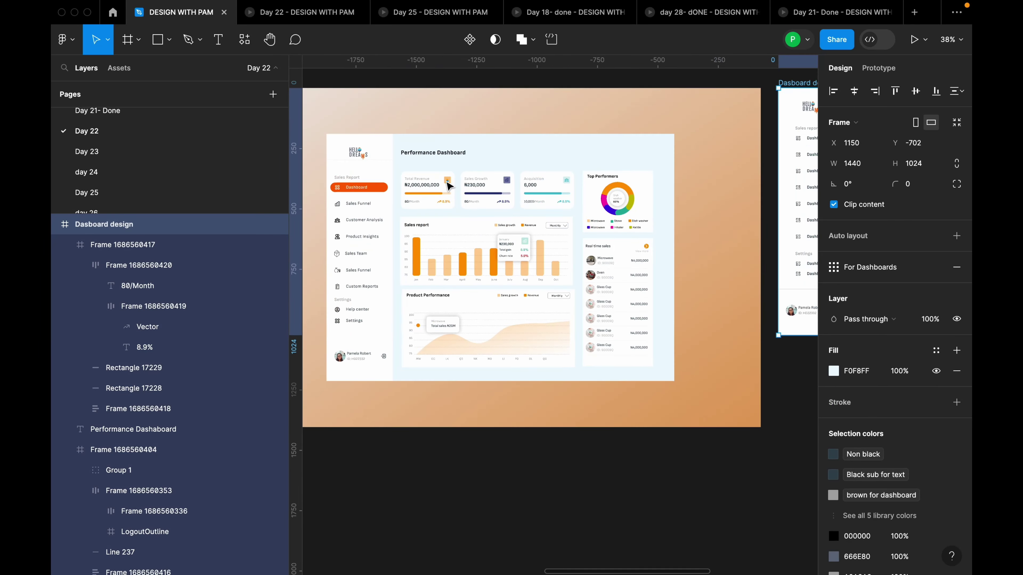
pyautogui.scroll(-3, 412, 213)
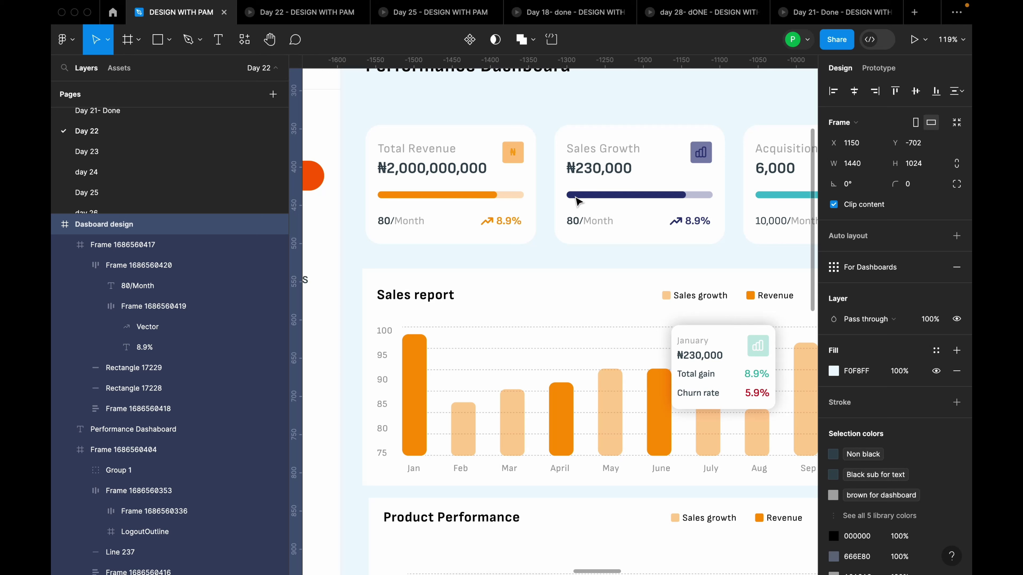
pyautogui.scroll(-1, 622, 200)
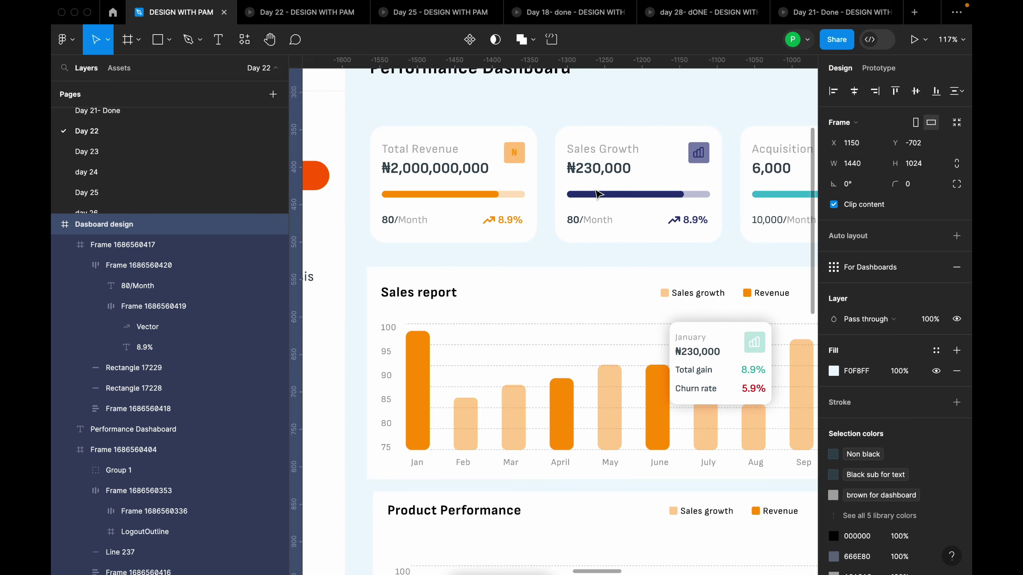
pyautogui.scroll(-5, 511, 203)
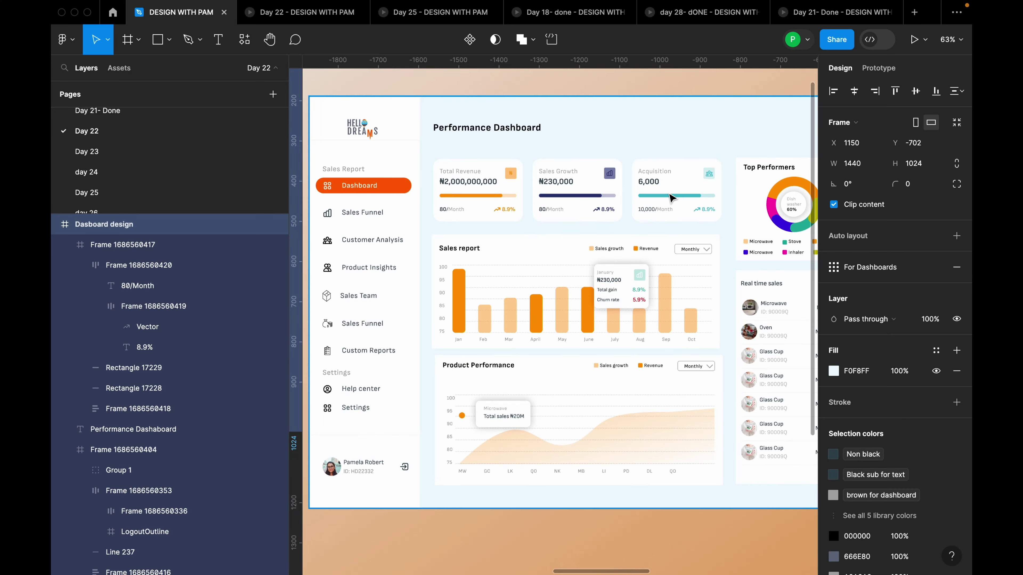
pyautogui.scroll(5, 715, 223)
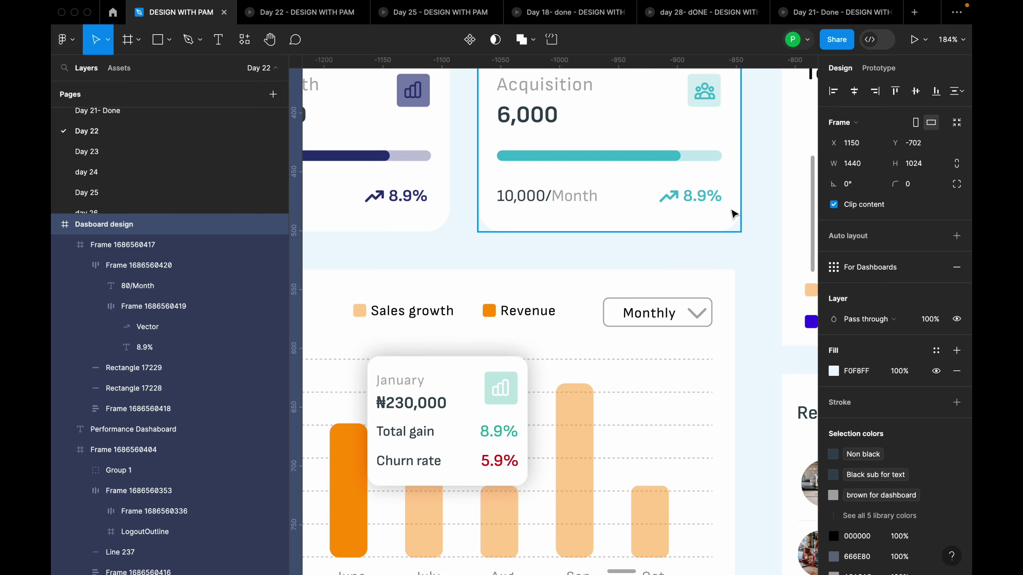
pyautogui.scroll(-5, 731, 213)
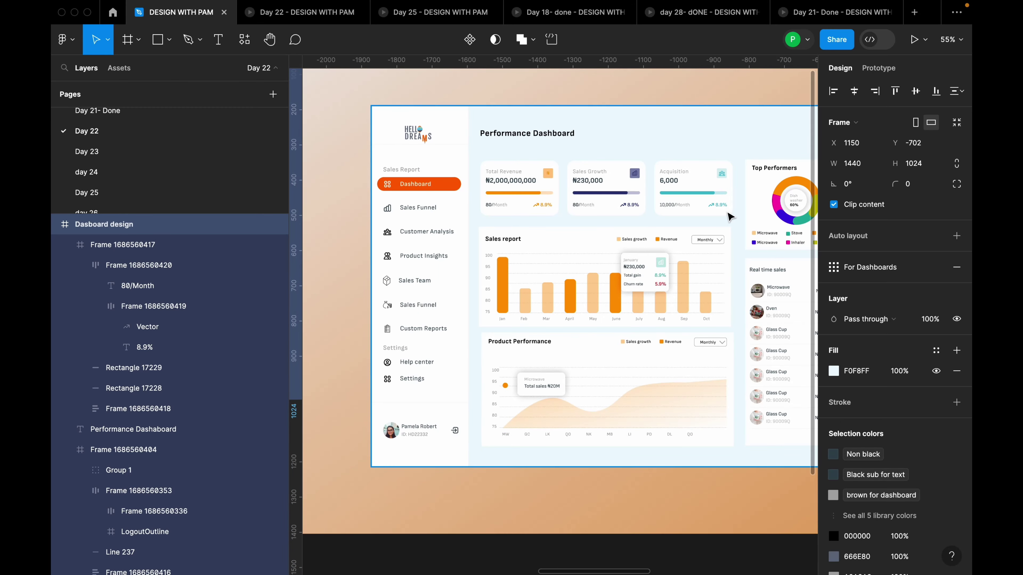
pyautogui.scroll(5, 553, 229)
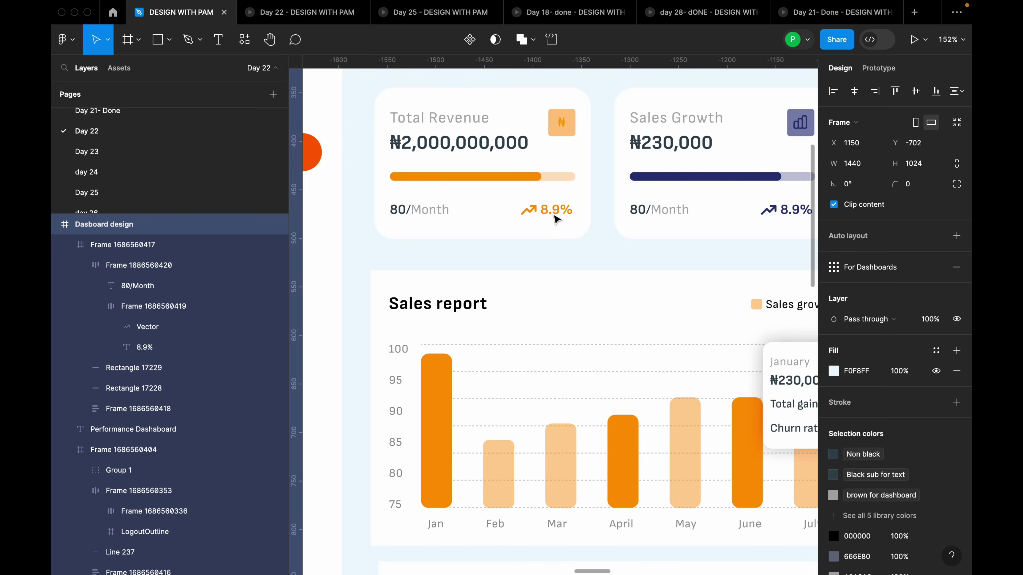
pyautogui.scroll(-10, 485, 211)
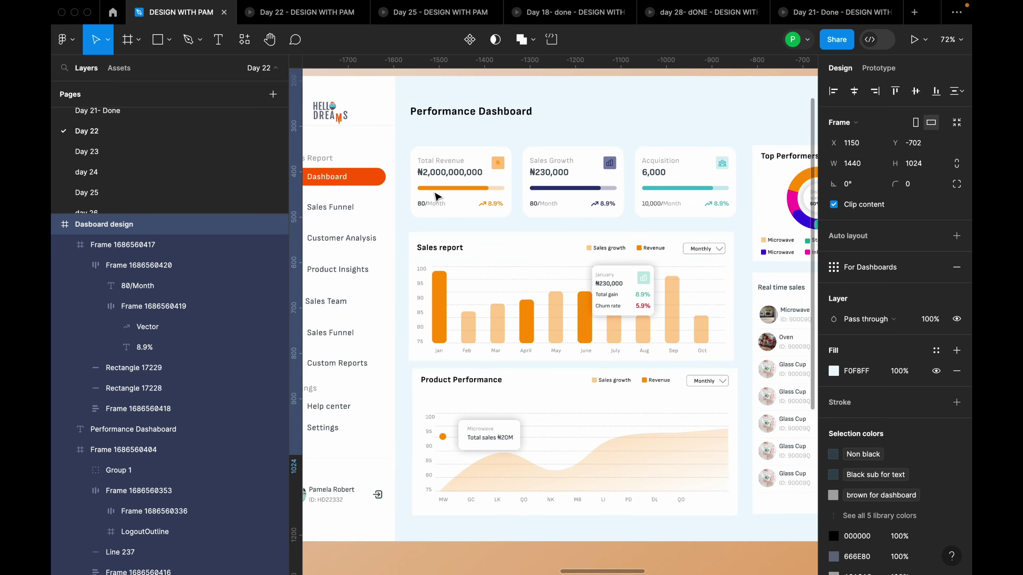
pyautogui.scroll(10, 616, 192)
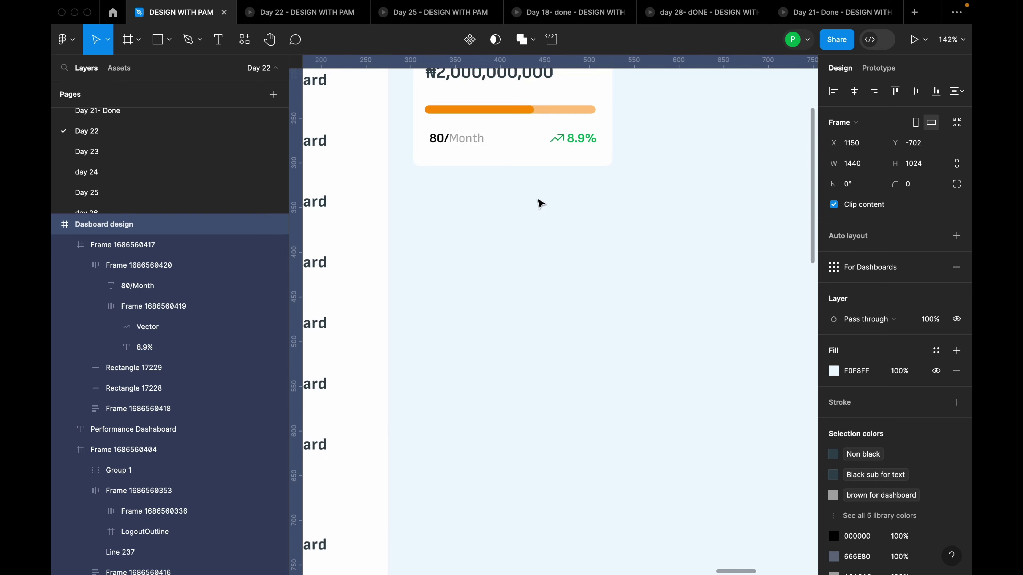
pyautogui.scroll(-5, 539, 204)
# Duplicate the Total revenue card into three copies in an auto layout row with 32 gap
pyautogui.click(549, 169)
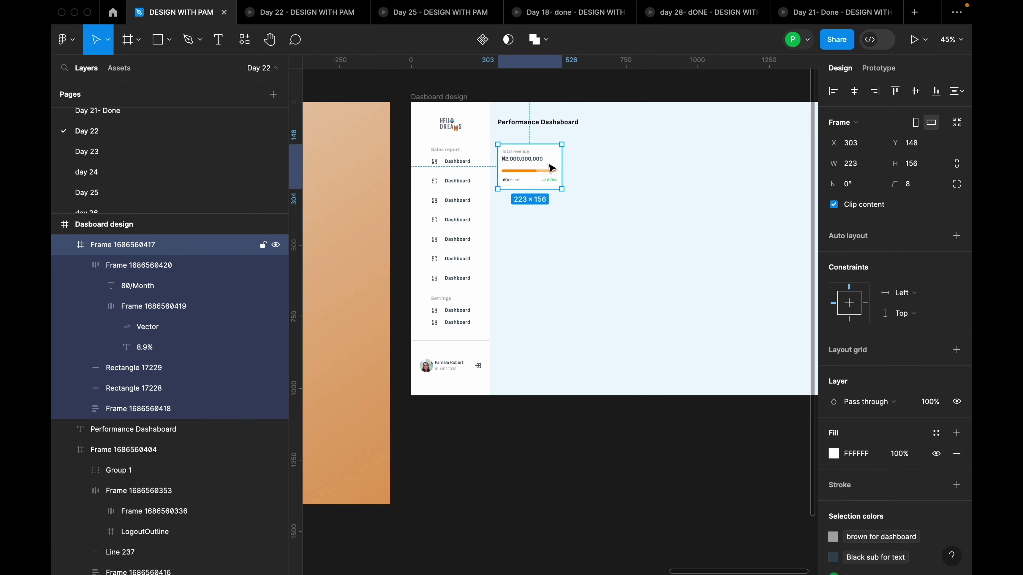
pyautogui.moveTo(553, 167); pyautogui.dragTo(715, 168)
pyautogui.keyDown('shift'); pyautogui.click(623, 177); pyautogui.keyUp('shift')
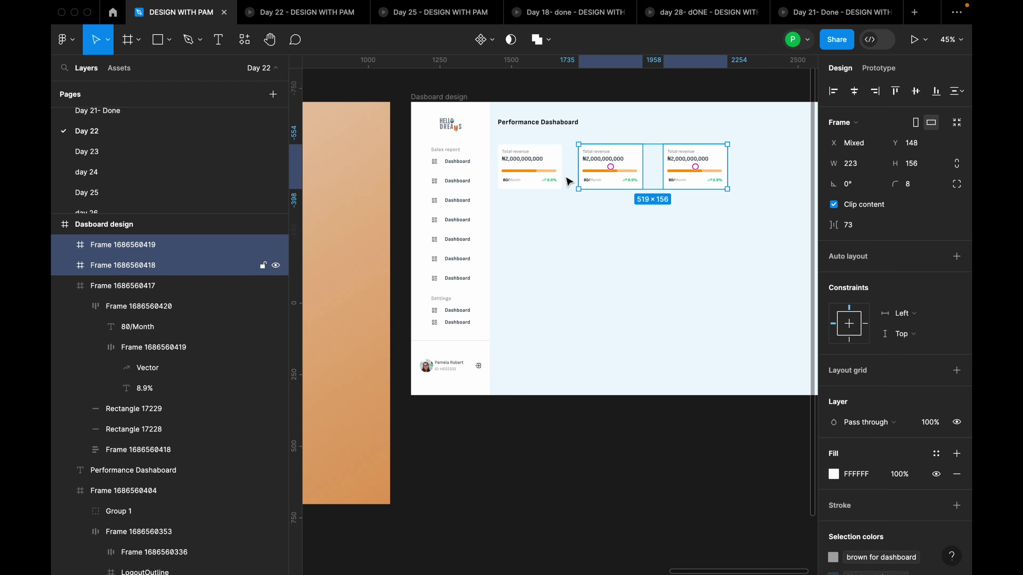
pyautogui.keyDown('shift'); pyautogui.click(557, 178); pyautogui.keyUp('shift')
pyautogui.hotkey('shift', 'a')
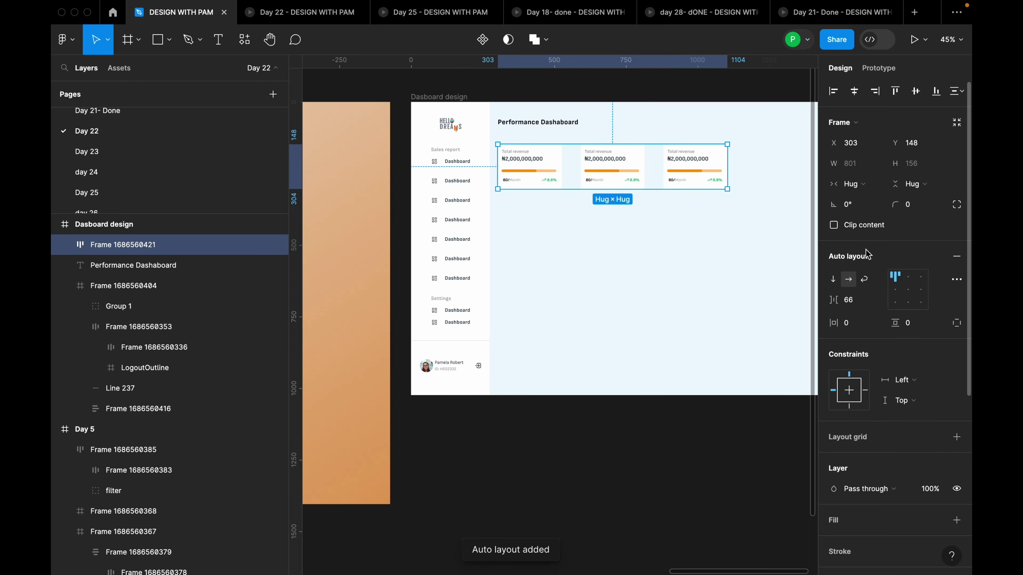
pyautogui.click(856, 306)
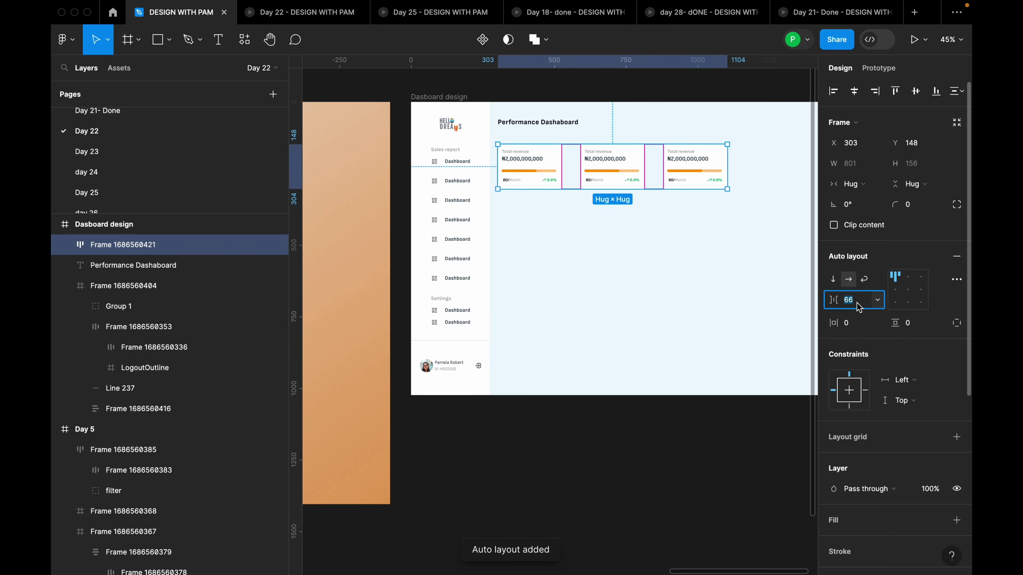
pyautogui.write('32')
pyautogui.press('Return')
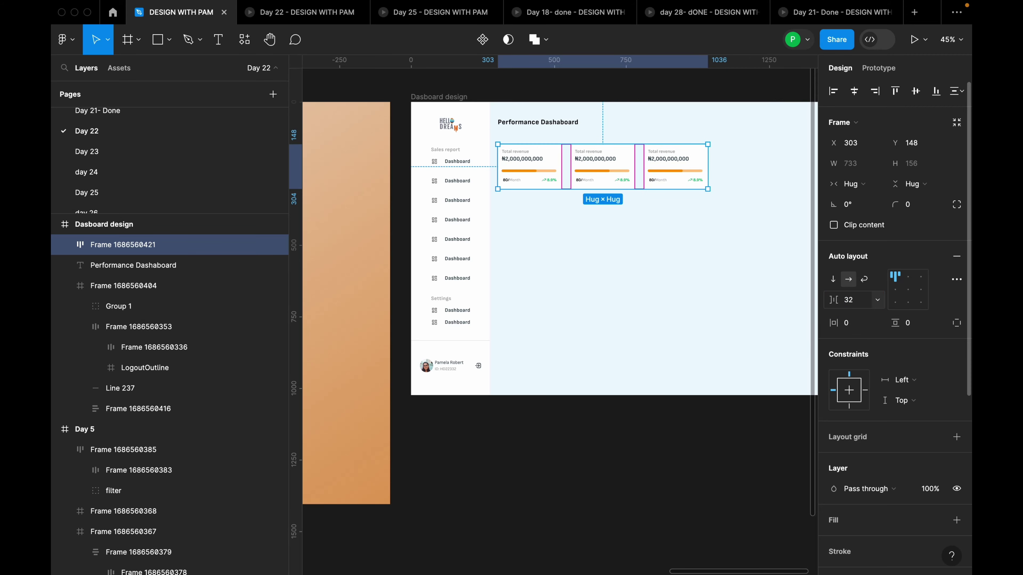
pyautogui.click(767, 268)
pyautogui.scroll(-5, 767, 267)
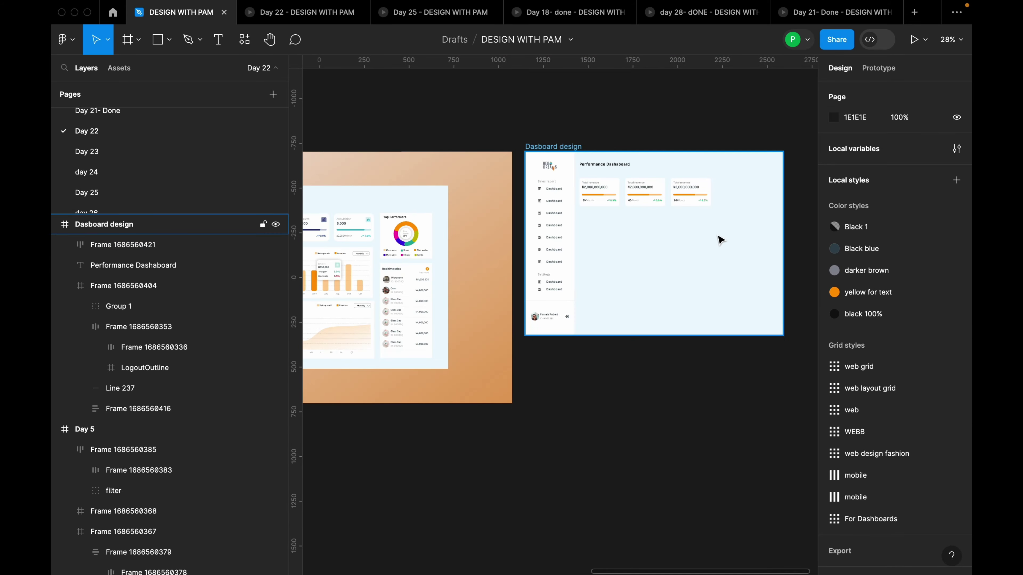
pyautogui.scroll(1, 456, 221)
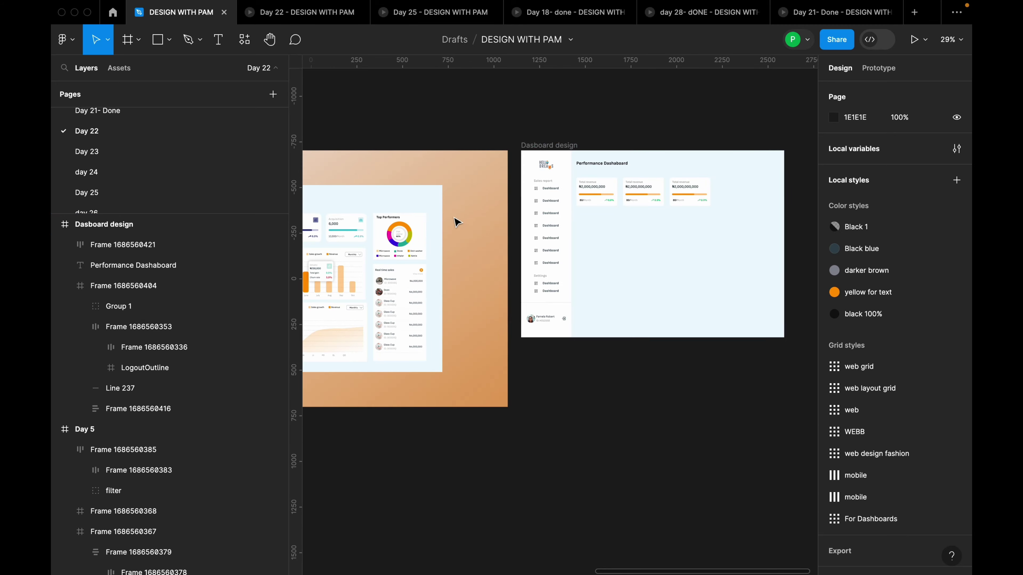
pyautogui.scroll(8, 530, 167)
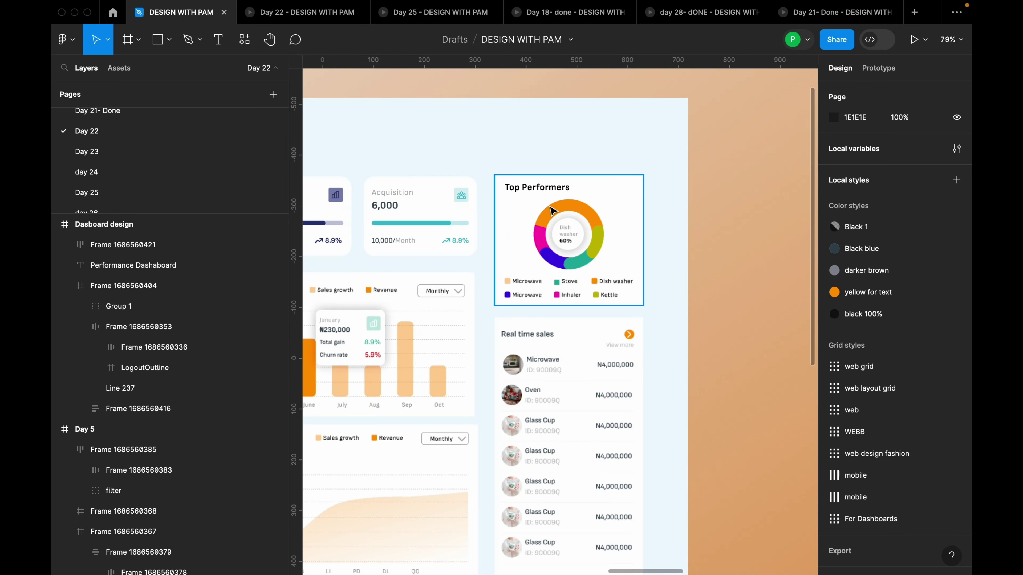
pyautogui.scroll(-5, 534, 219)
pyautogui.scroll(-3, 533, 219)
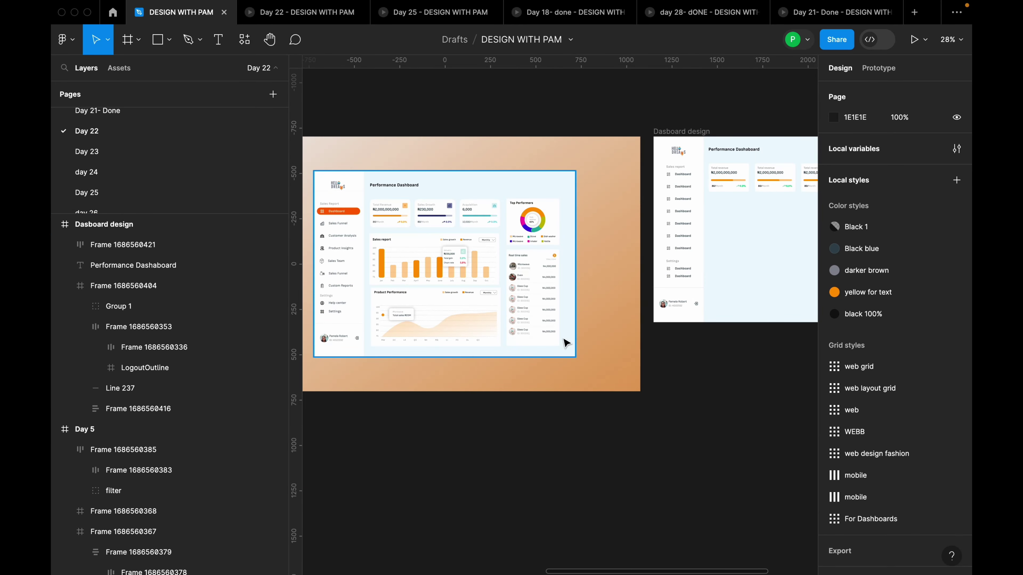
pyautogui.scroll(5, 691, 210)
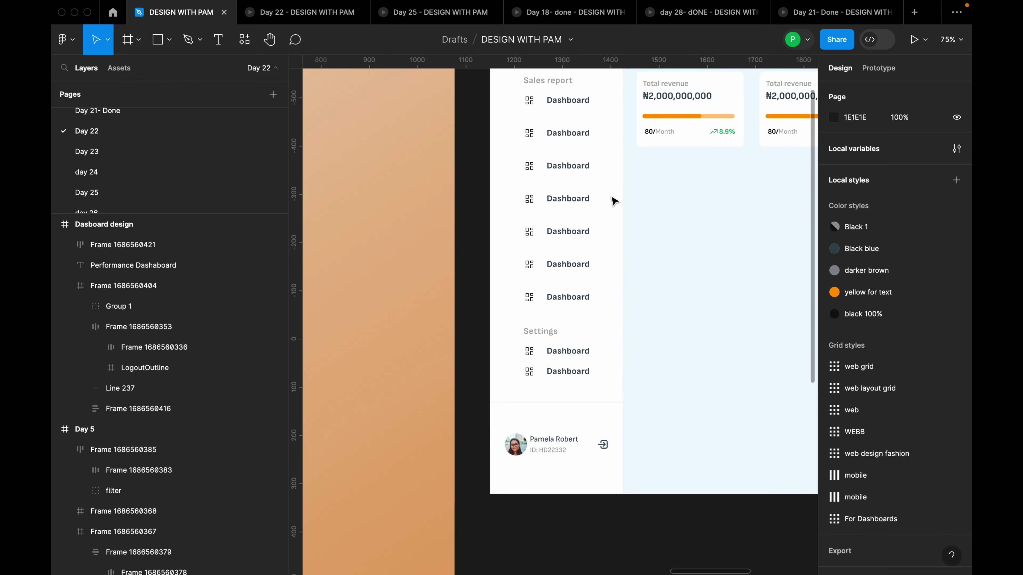
pyautogui.scroll(-2, 595, 360)
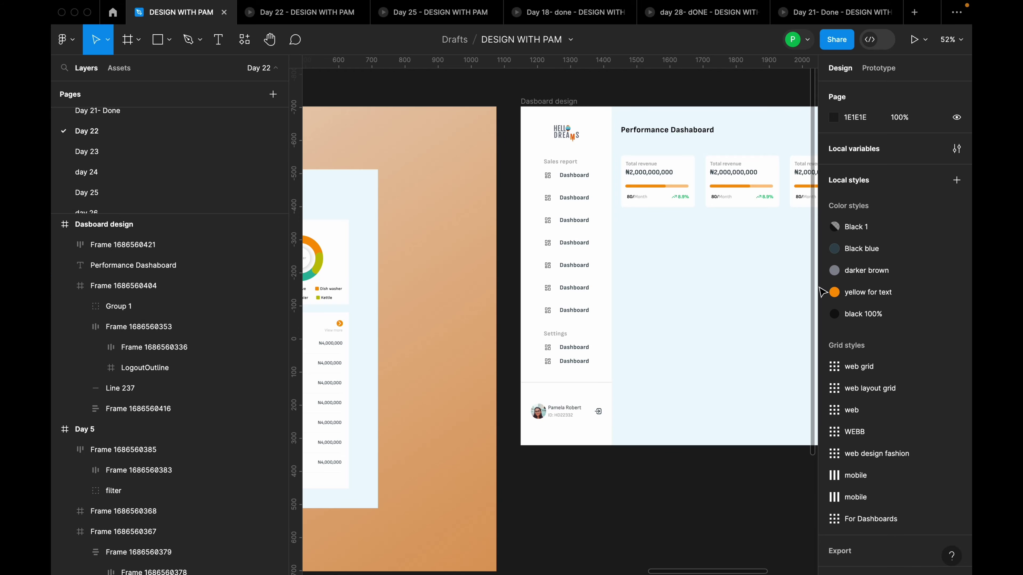
pyautogui.scroll(-5, 703, 283)
pyautogui.scroll(5, 451, 319)
pyautogui.scroll(2, 377, 251)
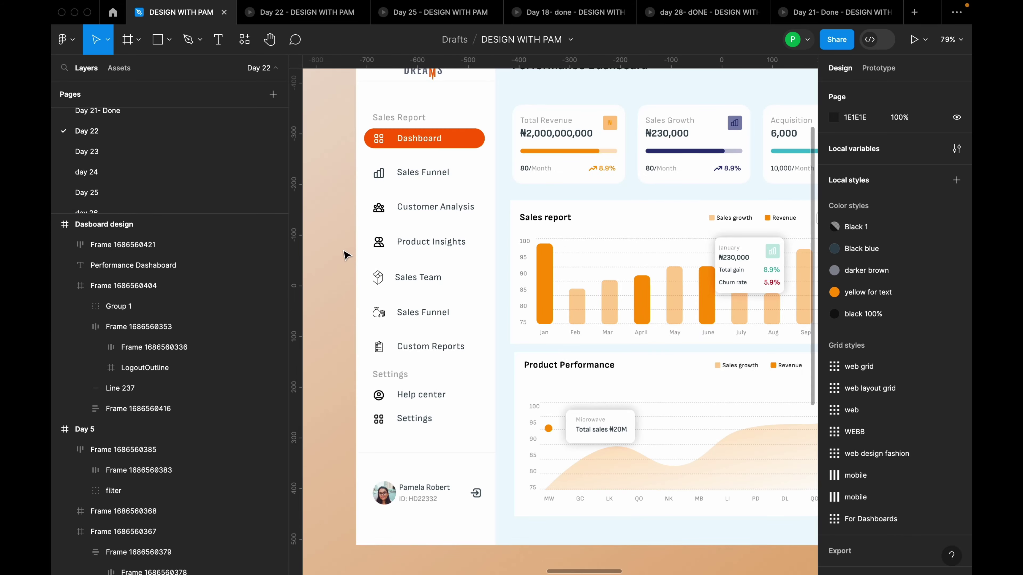
pyautogui.scroll(-5, 367, 349)
pyautogui.scroll(-2, 367, 350)
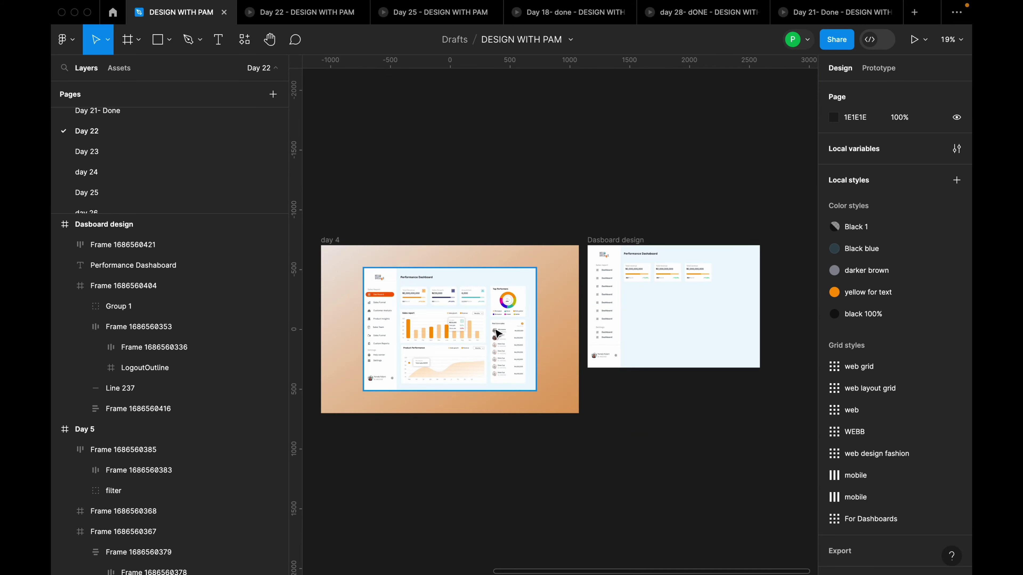
pyautogui.click(626, 318)
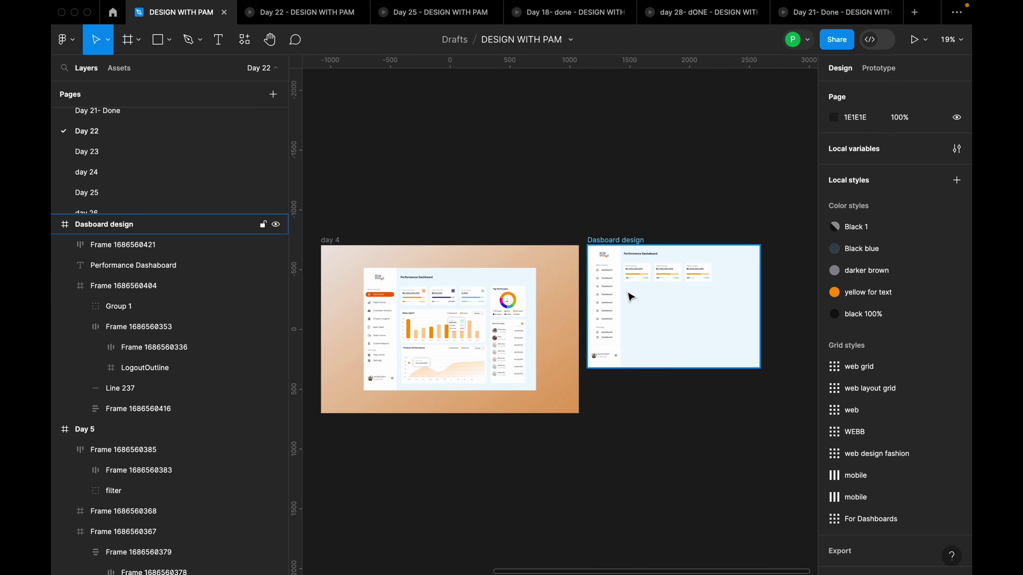
pyautogui.scroll(1, 620, 305)
pyautogui.press('Escape')
pyautogui.scroll(10, 379, 347)
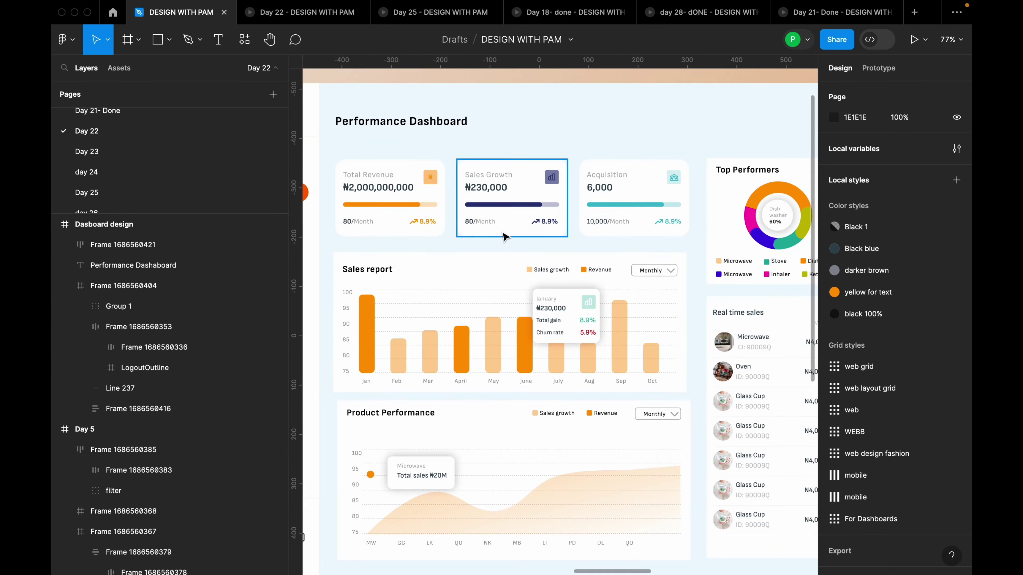
pyautogui.scroll(-8, 482, 205)
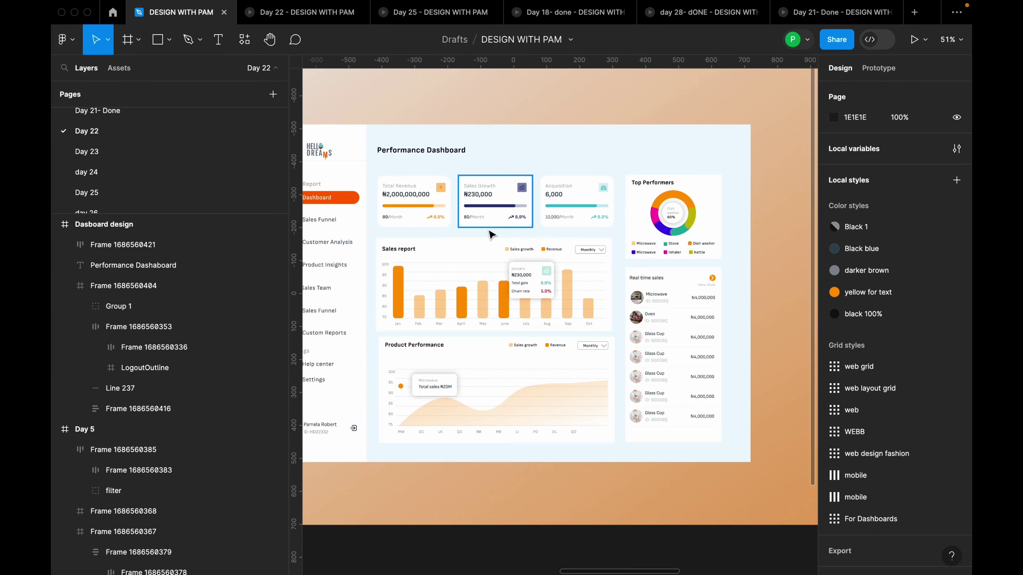
pyautogui.scroll(-2, 491, 235)
pyautogui.scroll(4, 729, 222)
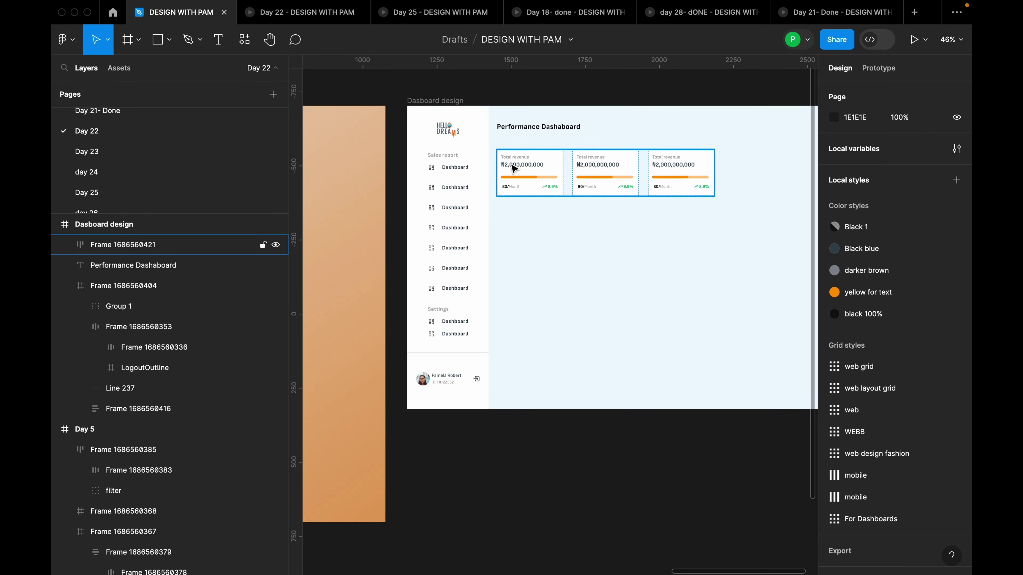
pyautogui.scroll(-5, 719, 203)
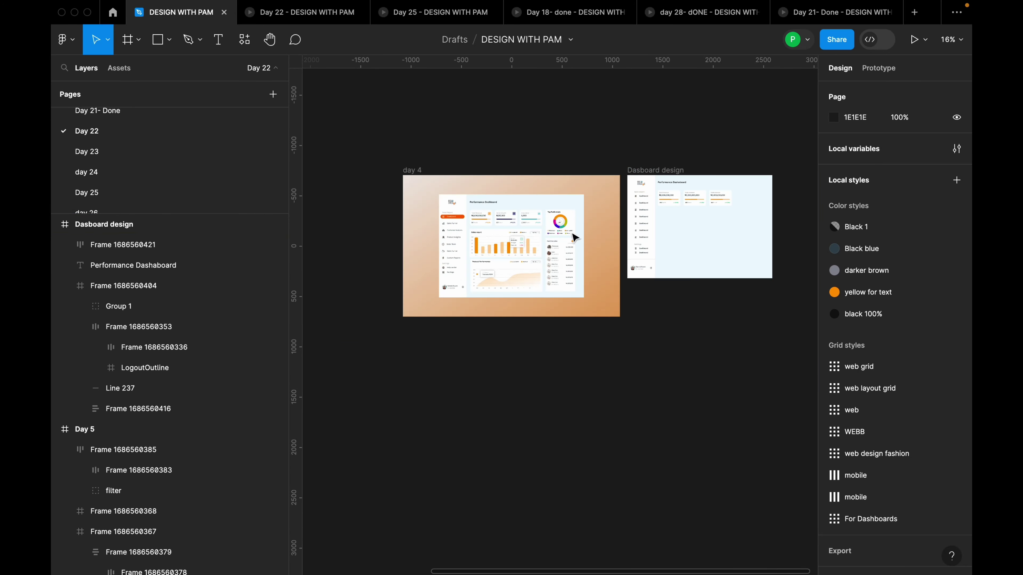
pyautogui.scroll(5, 496, 225)
pyautogui.click(510, 226)
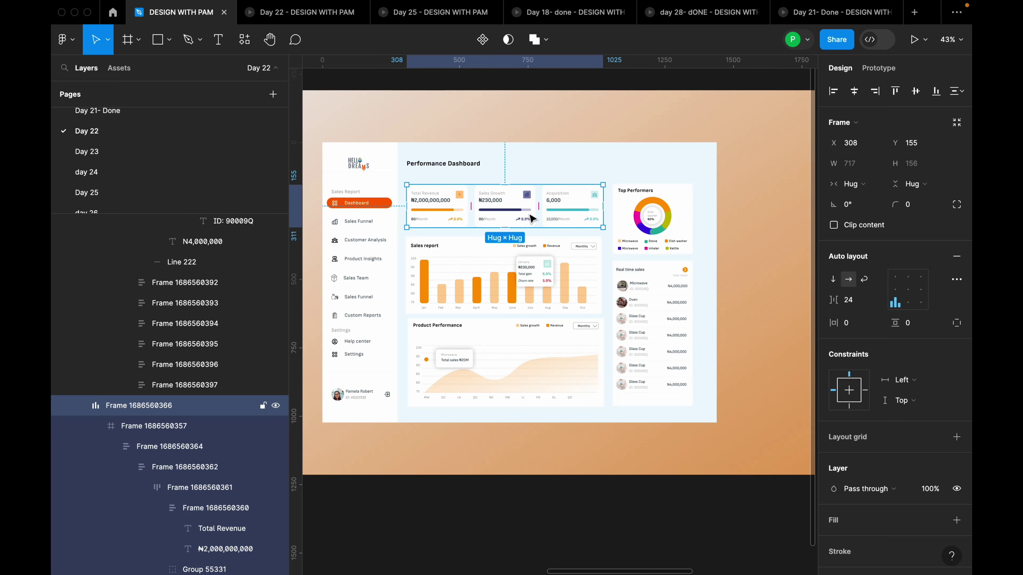
pyautogui.scroll(-4, 488, 210)
pyautogui.scroll(4, 758, 194)
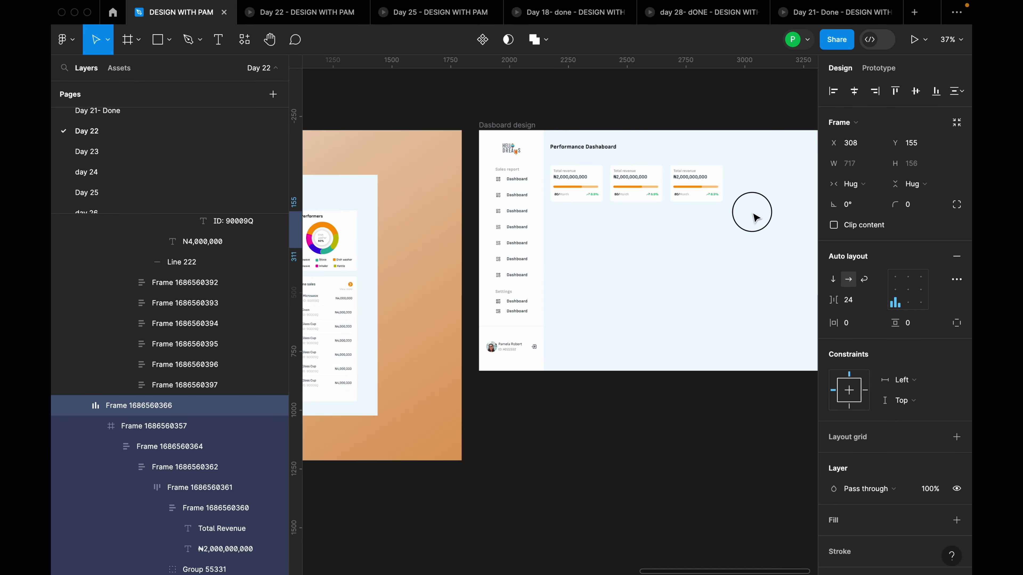
pyautogui.click(754, 225)
pyautogui.scroll(-1, 694, 273)
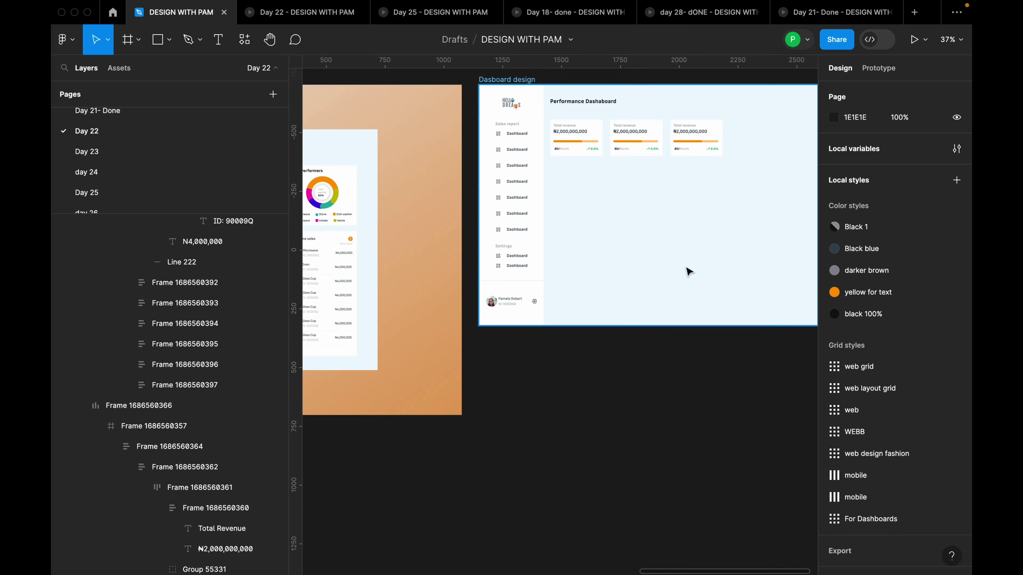
pyautogui.scroll(-2, 685, 266)
pyautogui.scroll(5, 425, 213)
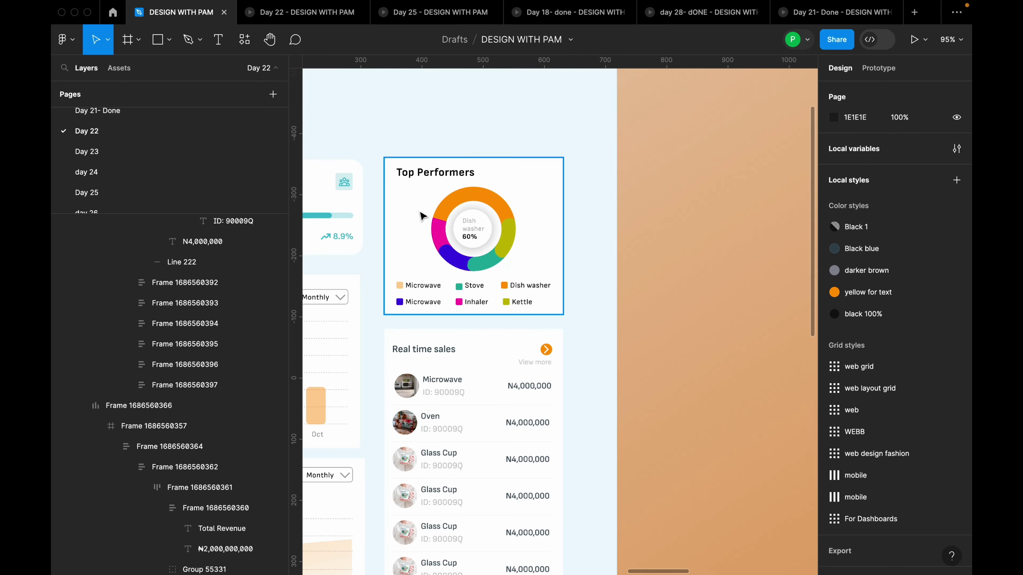
pyautogui.scroll(-6, 421, 217)
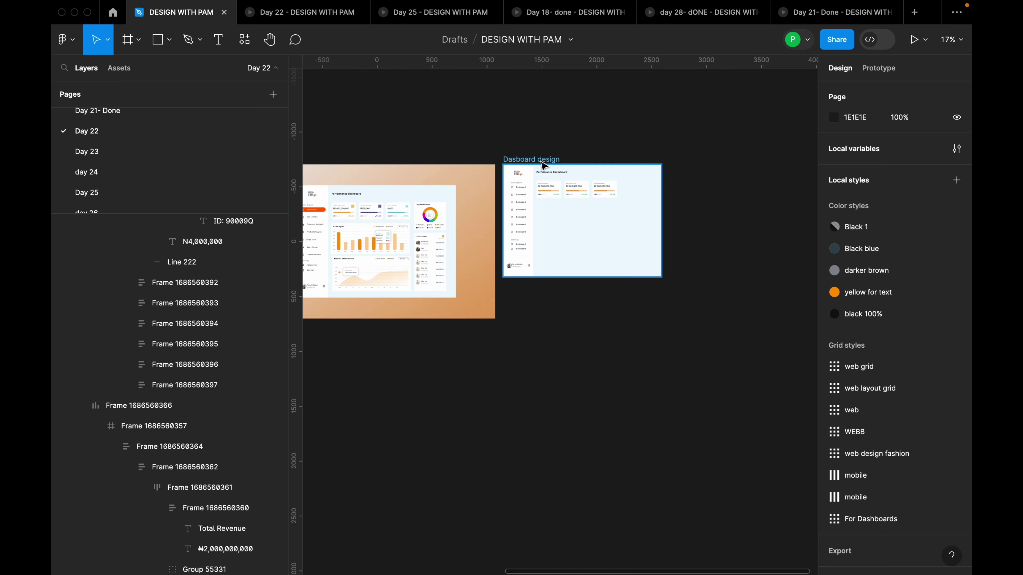
pyautogui.click(649, 193)
pyautogui.scroll(5, 689, 194)
pyautogui.scroll(-3, 639, 366)
pyautogui.scroll(5, 623, 283)
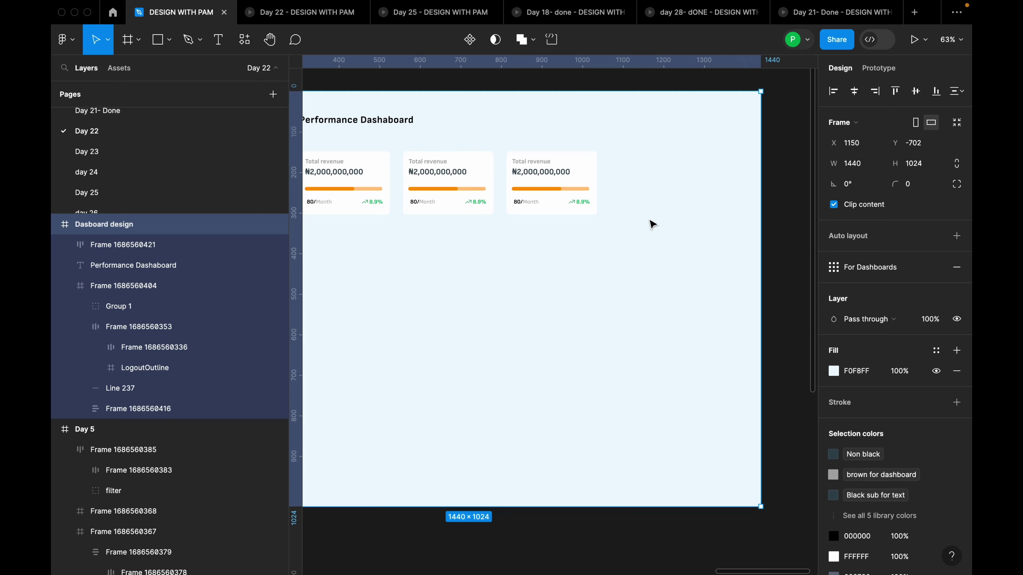
# Draw a white-filled frame right of the stat cards and align it to the layout grid columns
pyautogui.press('f')
pyautogui.moveTo(618, 151); pyautogui.dragTo(748, 304)
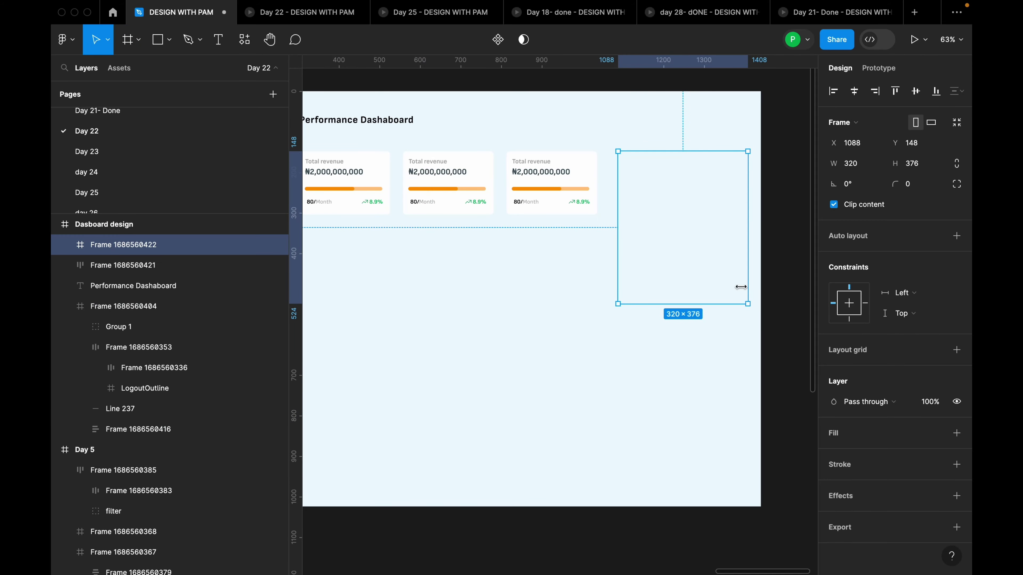
pyautogui.click(956, 433)
pyautogui.scroll(-3, 740, 315)
pyautogui.press('Escape')
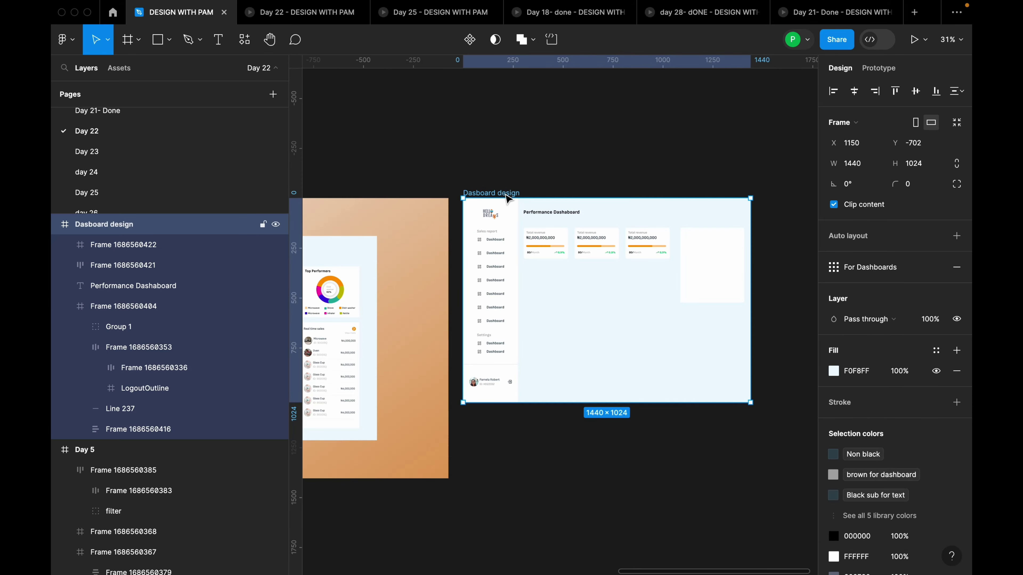
pyautogui.scroll(2, 710, 320)
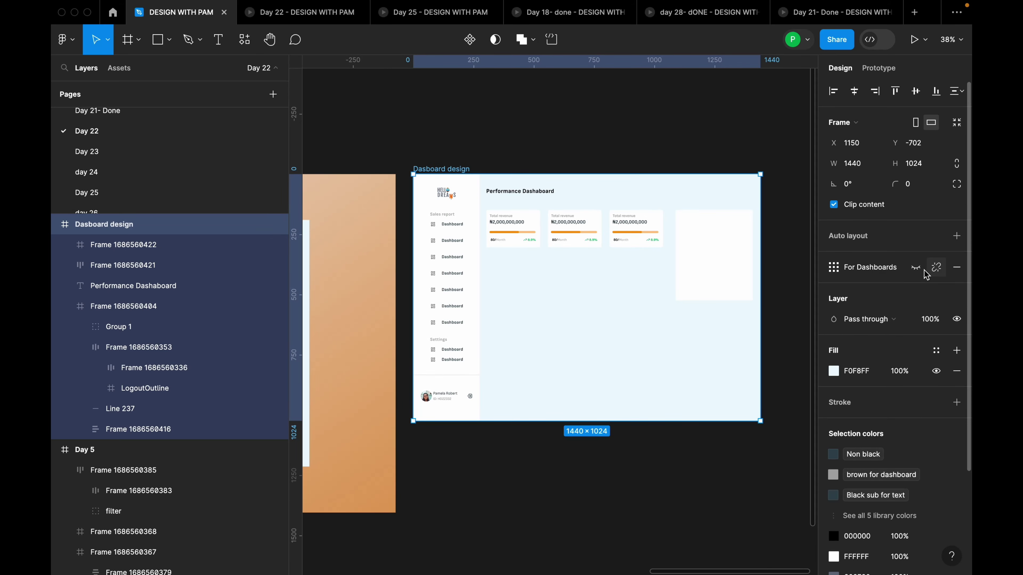
pyautogui.hotkey('ctrl', 'g')
pyautogui.scroll(3, 779, 248)
pyautogui.click(703, 253)
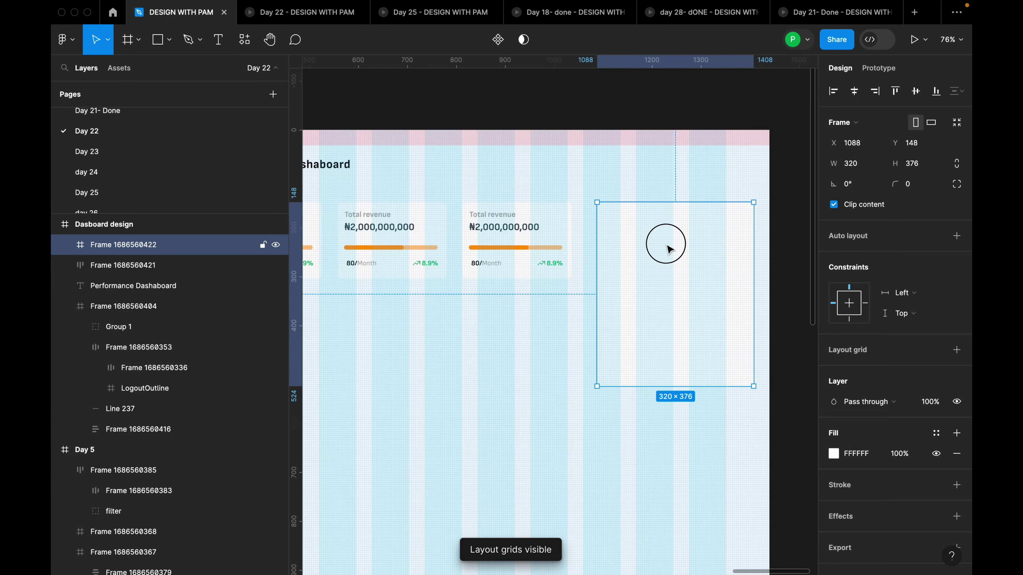
pyautogui.moveTo(662, 243); pyautogui.dragTo(684, 248)
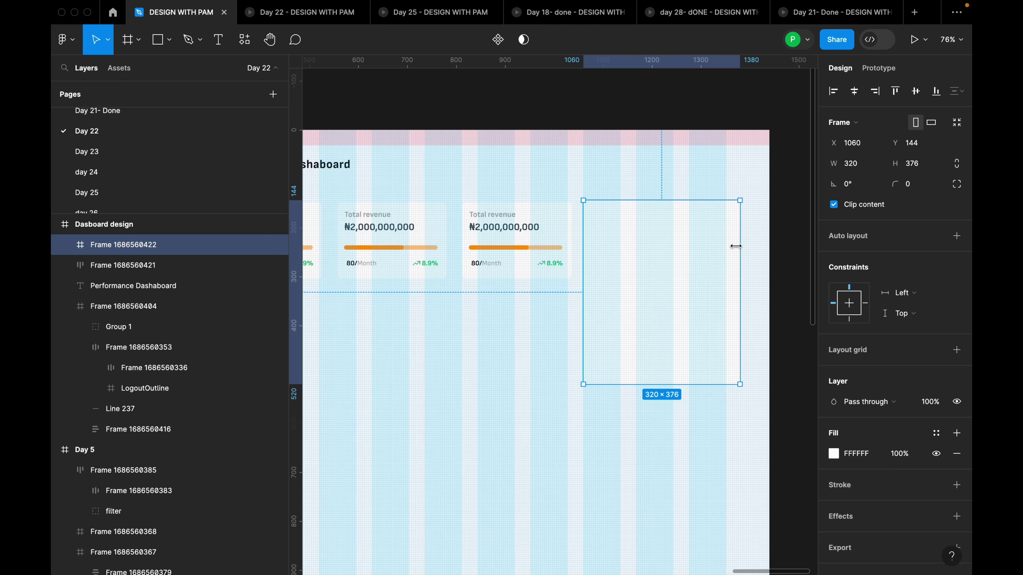
# Set the auto layout gap between the stat cards to 24
pyautogui.scroll(-2, 736, 245)
pyautogui.scroll(-2, 753, 235)
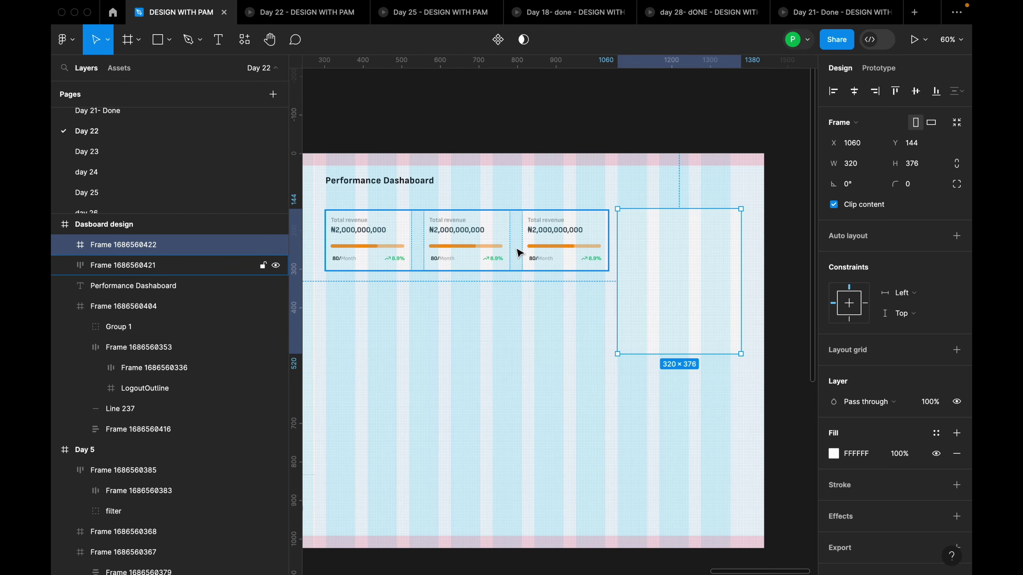
pyautogui.click(491, 242)
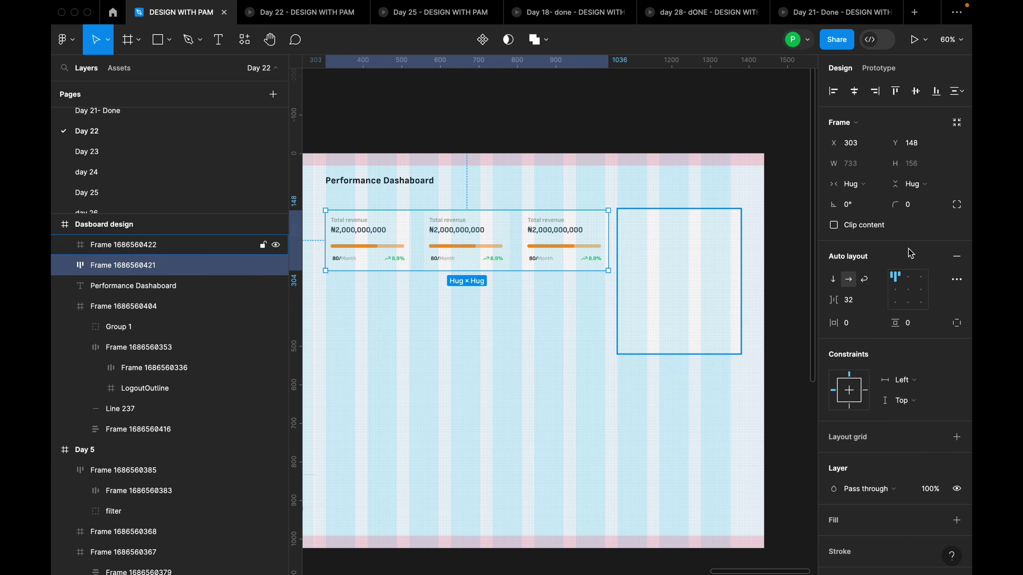
pyautogui.click(859, 306)
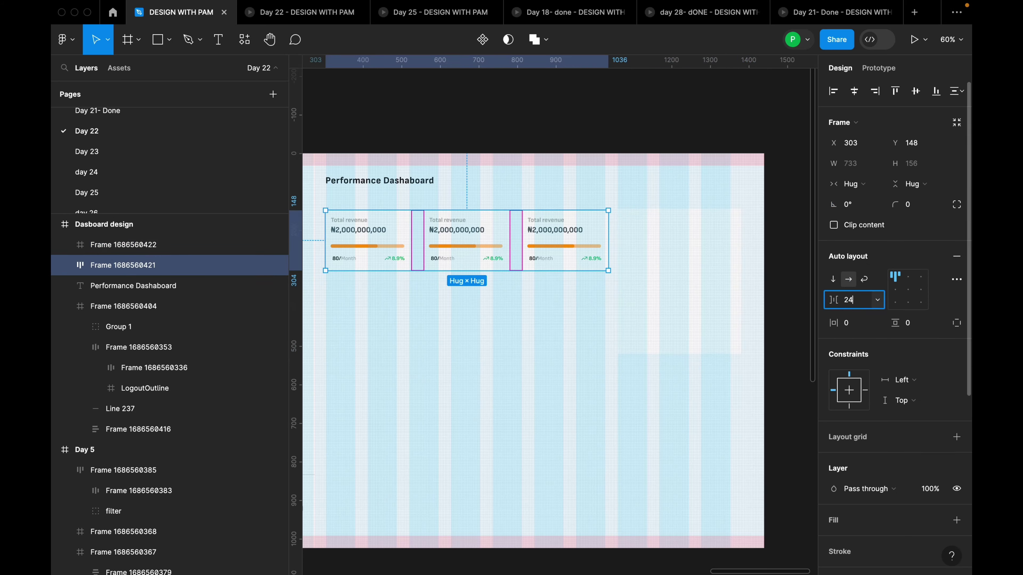
pyautogui.press('Return')
# Resize the white card frame to 292 wide and 256 tall
pyautogui.click(646, 256)
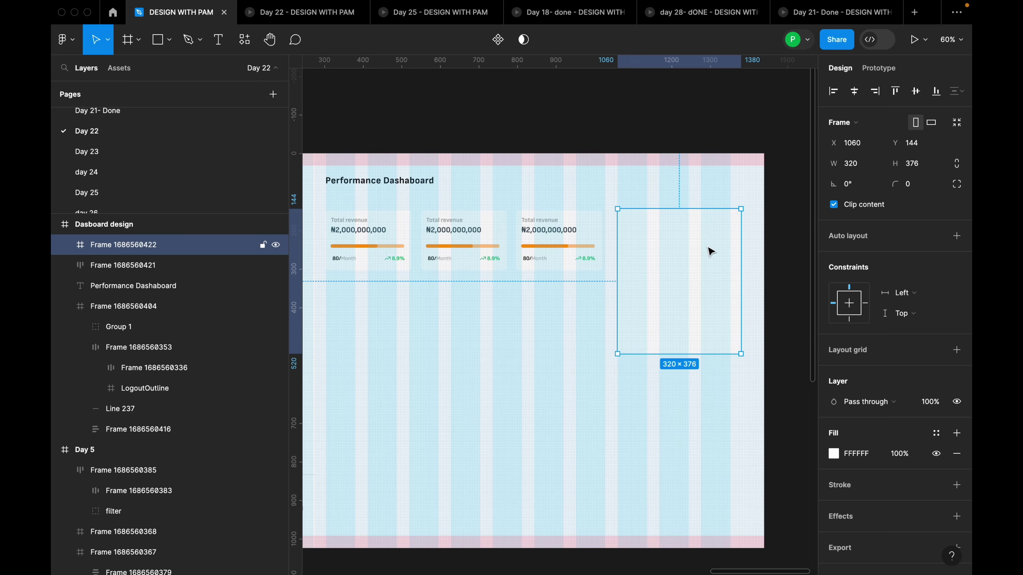
pyautogui.scroll(5, 711, 252)
pyautogui.moveTo(761, 238); pyautogui.dragTo(744, 238)
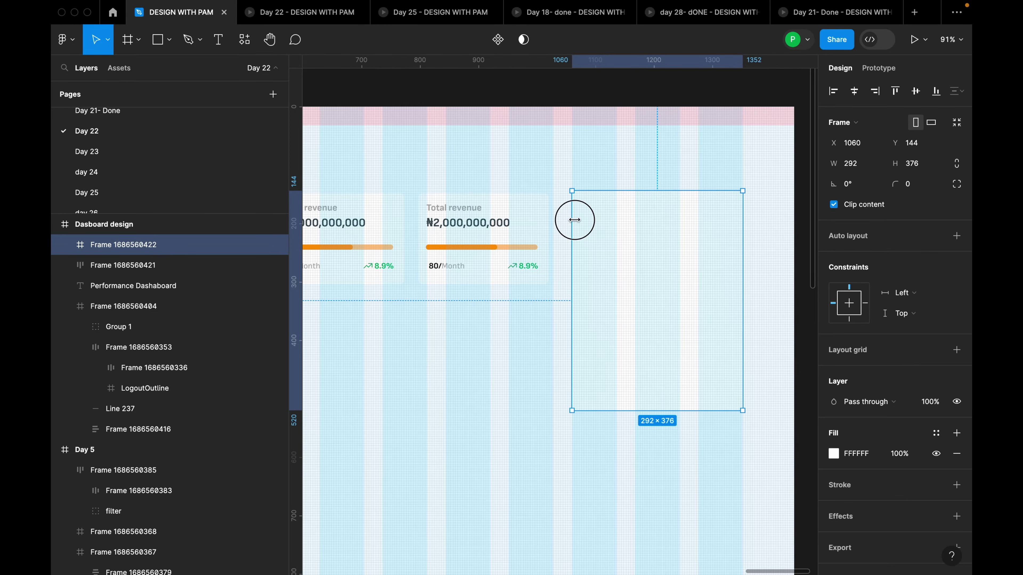
pyautogui.moveTo(575, 219); pyautogui.dragTo(572, 220)
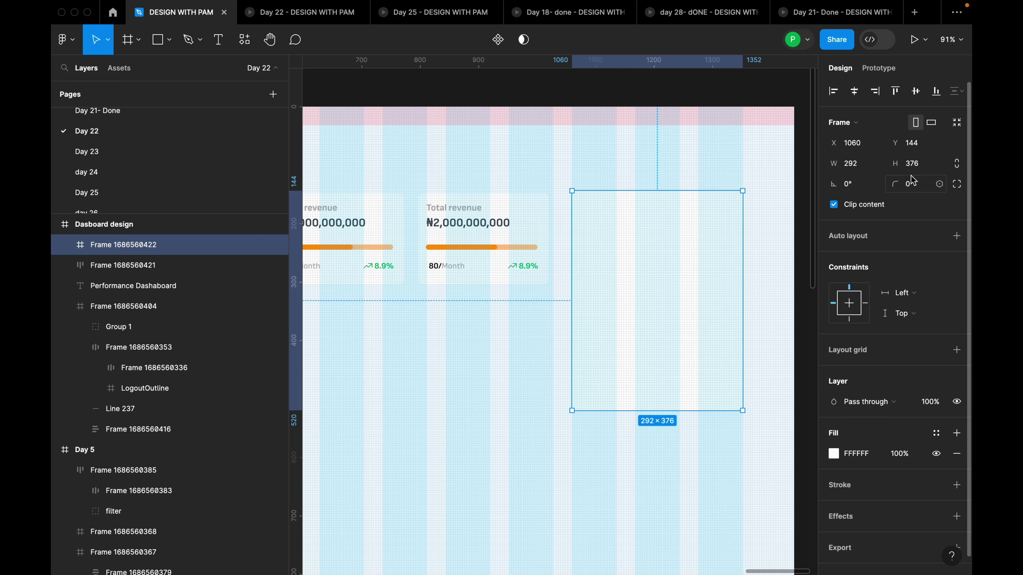
pyautogui.click(920, 168)
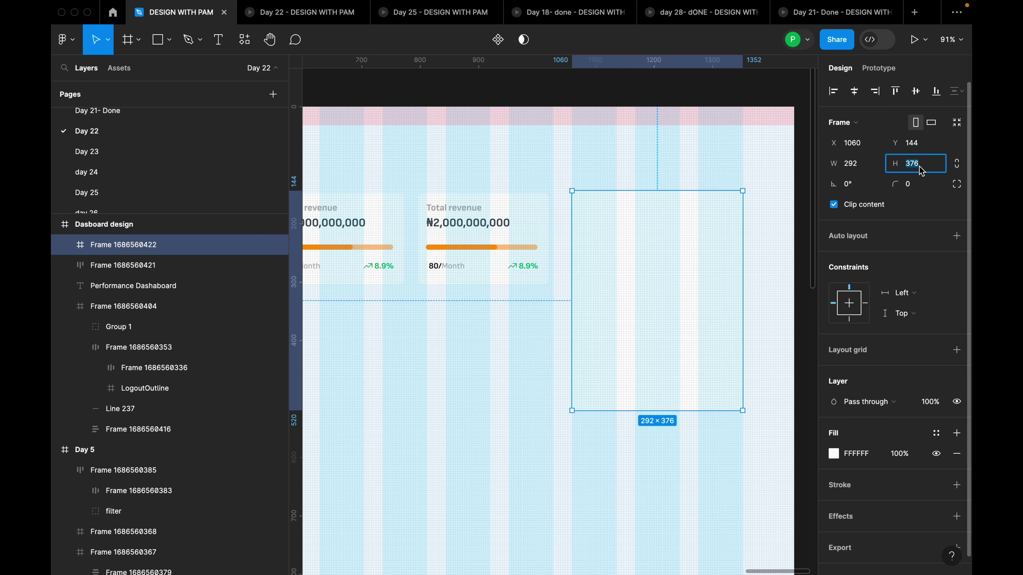
pyautogui.write('256')
pyautogui.press('Return')
pyautogui.scroll(-5, 696, 237)
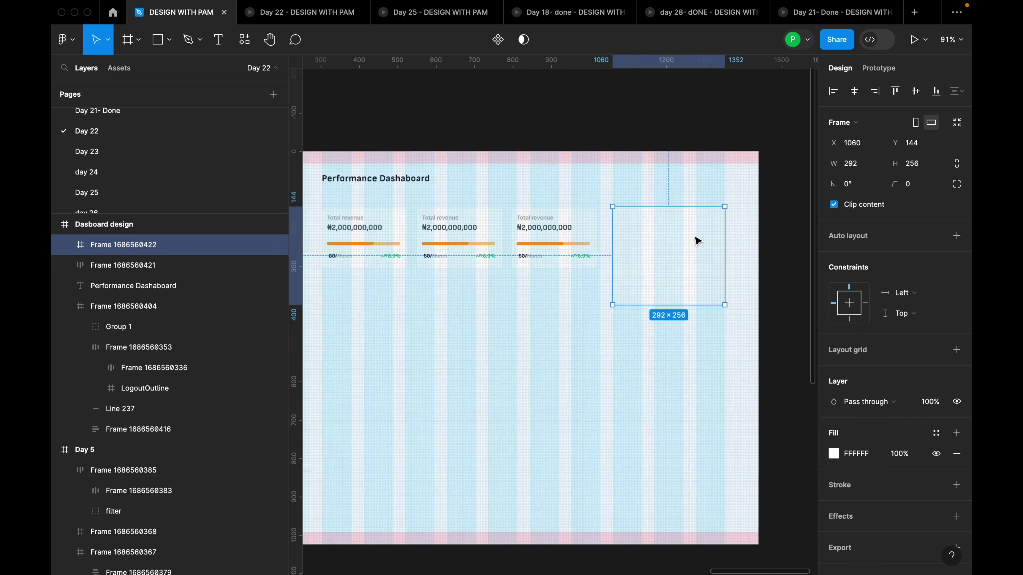
pyautogui.scroll(5, 712, 242)
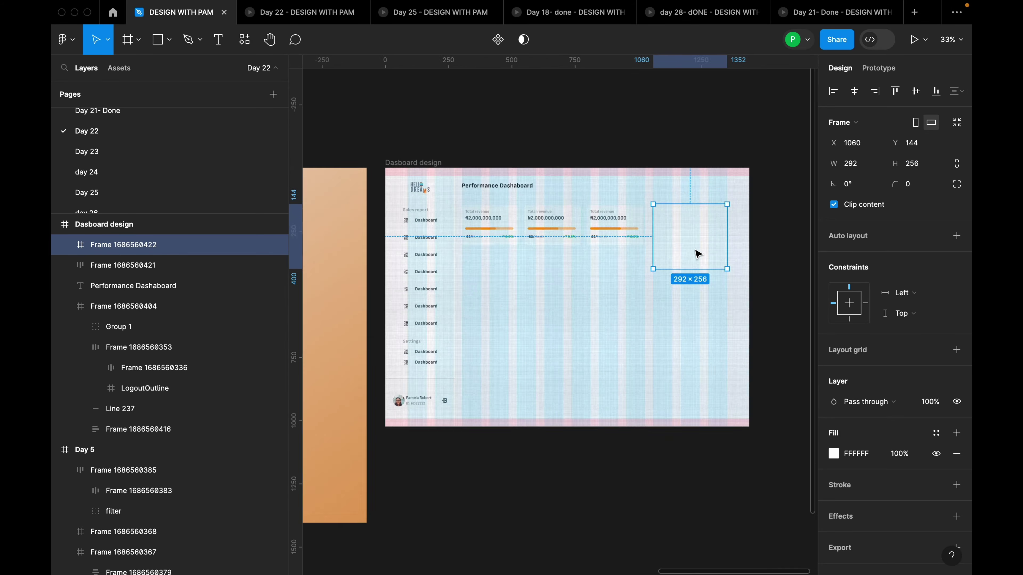
pyautogui.scroll(-3, 611, 336)
pyautogui.press('Escape')
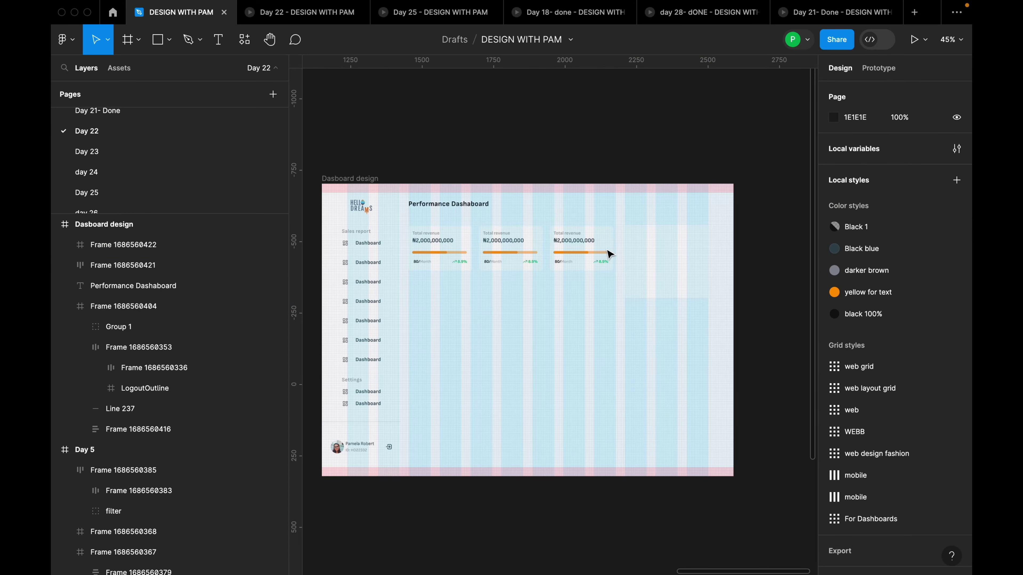
pyautogui.scroll(1, 688, 260)
pyautogui.scroll(3, 688, 260)
# Add a 'Top Performers' text label and move it to the card's top-left
pyautogui.press('t')
pyautogui.click(627, 252)
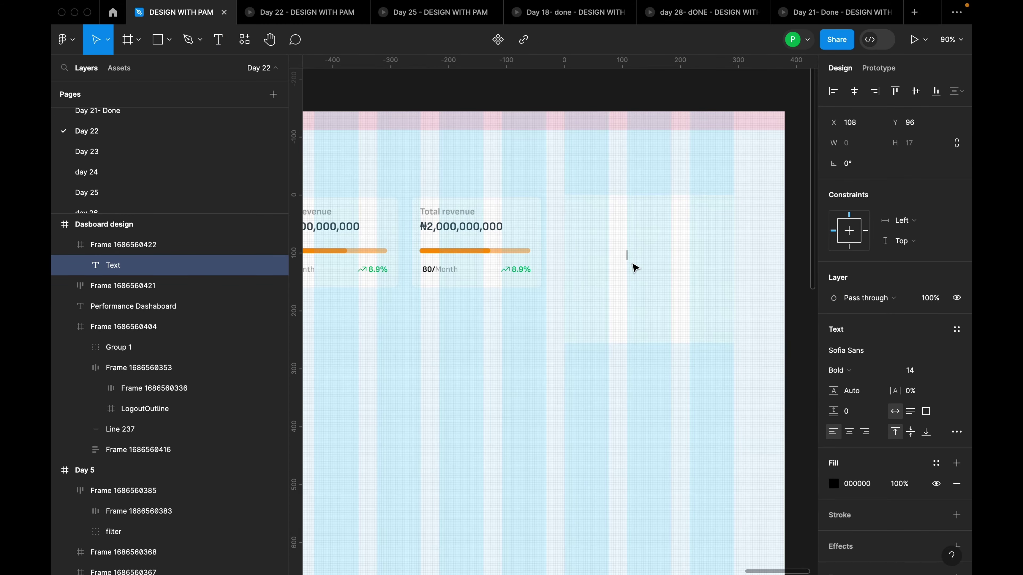
pyautogui.write('T')
pyautogui.press('BackSpace')
pyautogui.press('BackSpace')
pyautogui.write('pERFORME')
pyautogui.press('BackSpace')
pyautogui.press('BackSpace')
pyautogui.press('BackSpace')
pyautogui.press('BackSpace')
pyautogui.press('BackSpace')
pyautogui.press('BackSpace')
pyautogui.press('BackSpace')
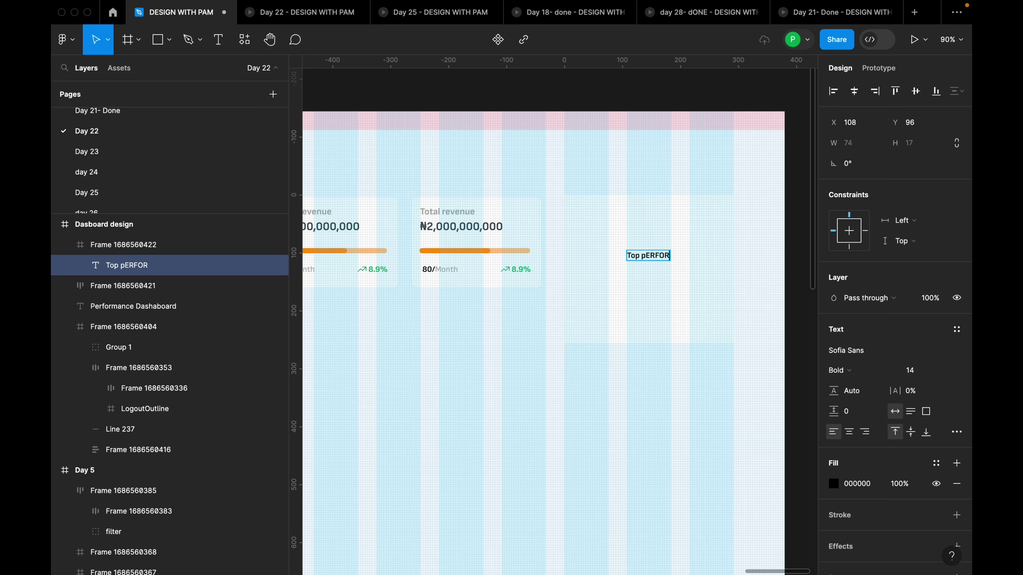
pyautogui.write('P')
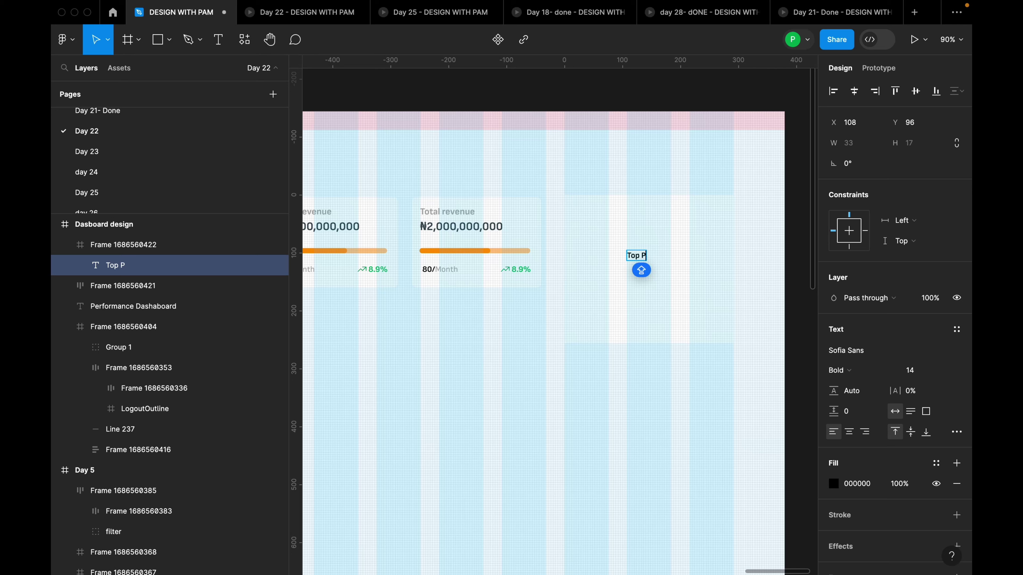
pyautogui.write('erformers')
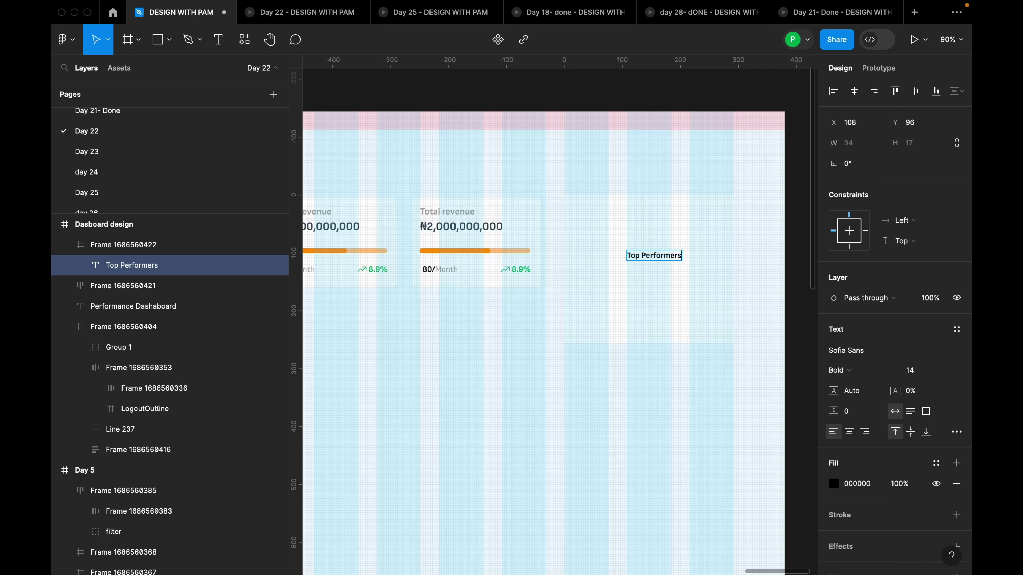
pyautogui.press('Escape')
pyautogui.moveTo(656, 254); pyautogui.dragTo(601, 223)
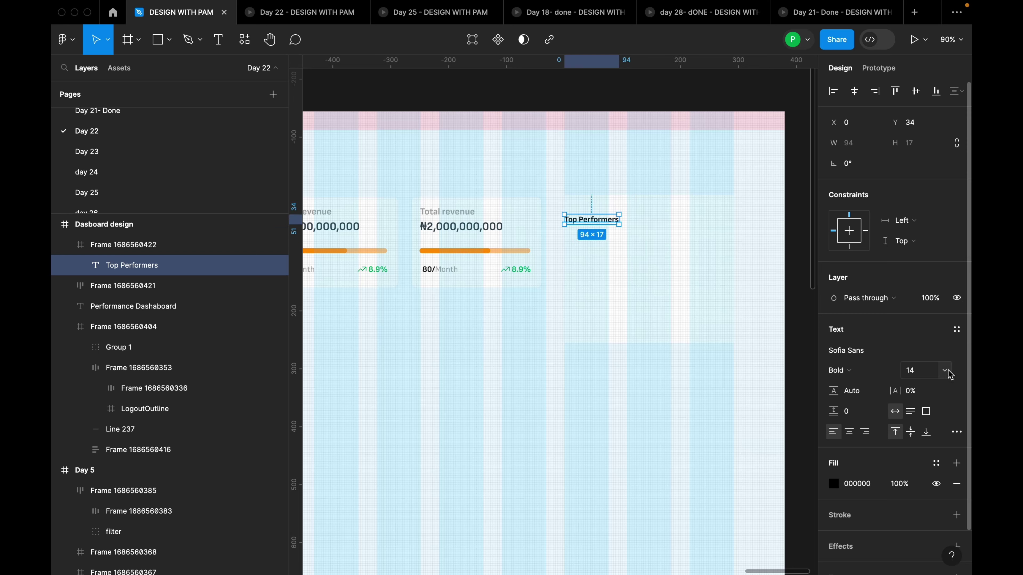
# Set the title's font size to 18 and apply the Non black colour style
pyautogui.click(951, 370)
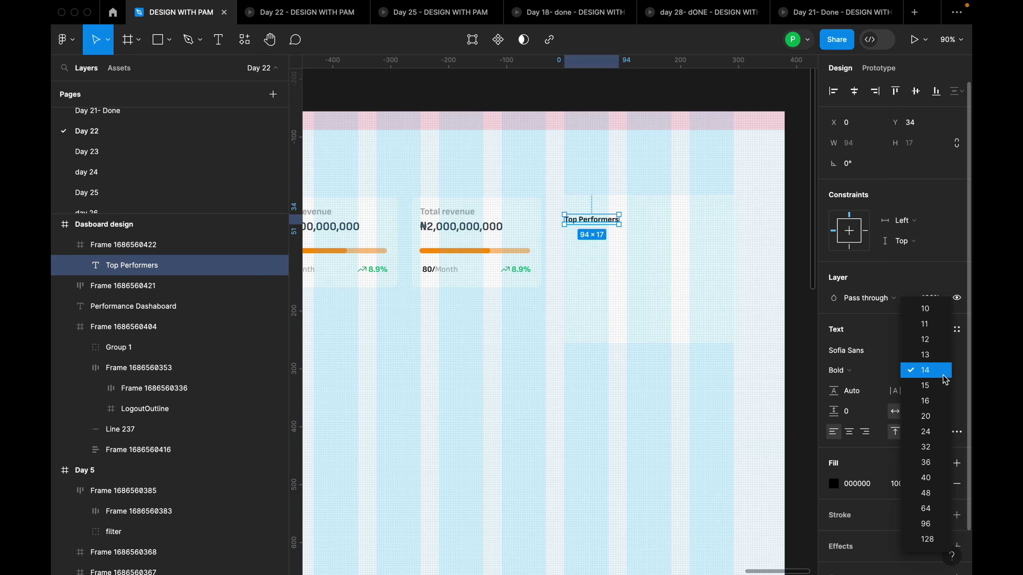
pyautogui.click(933, 408)
pyautogui.click(918, 370)
pyautogui.write('1')
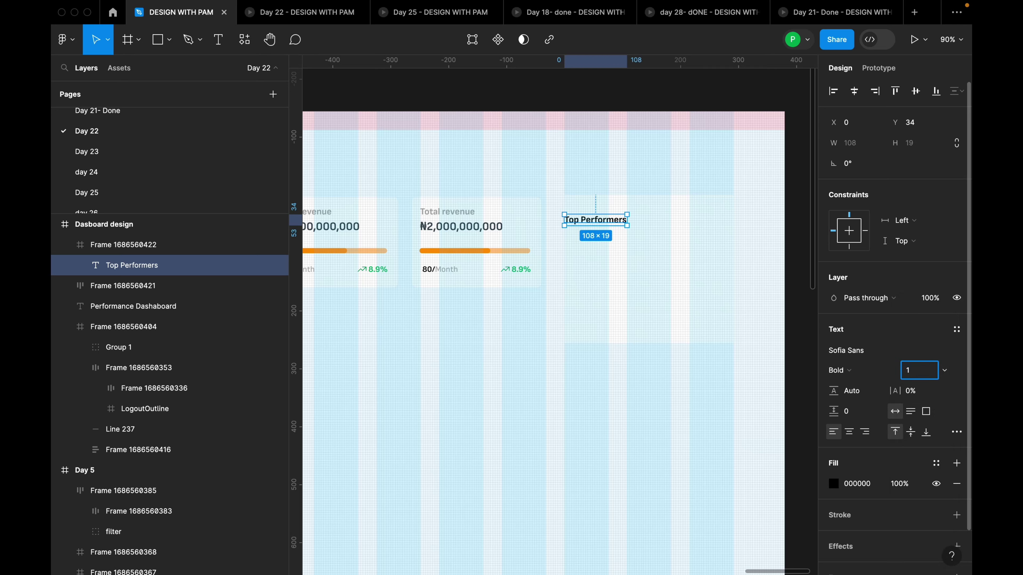
pyautogui.write('8')
pyautogui.press('Return')
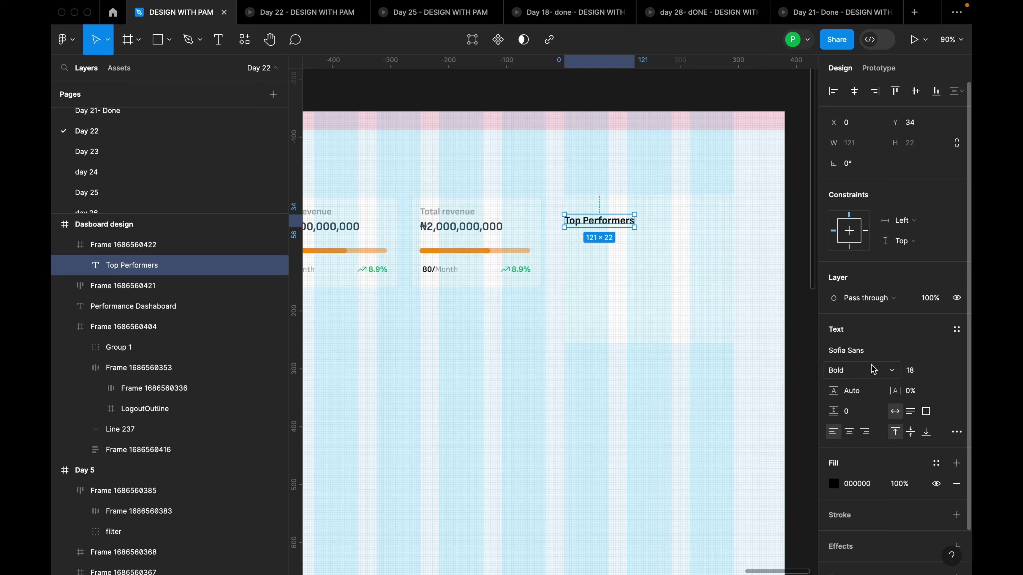
pyautogui.click(937, 463)
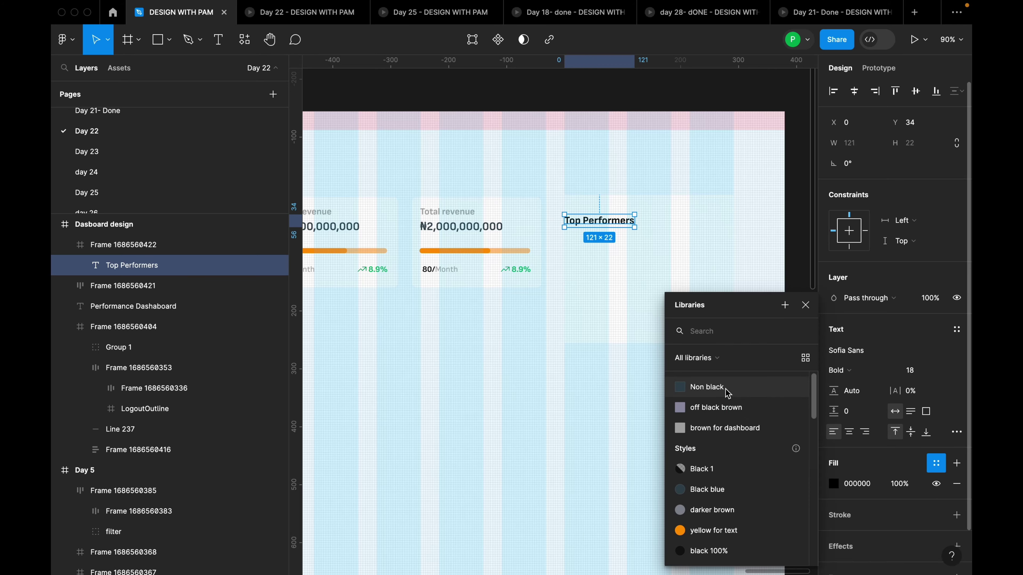
pyautogui.click(725, 389)
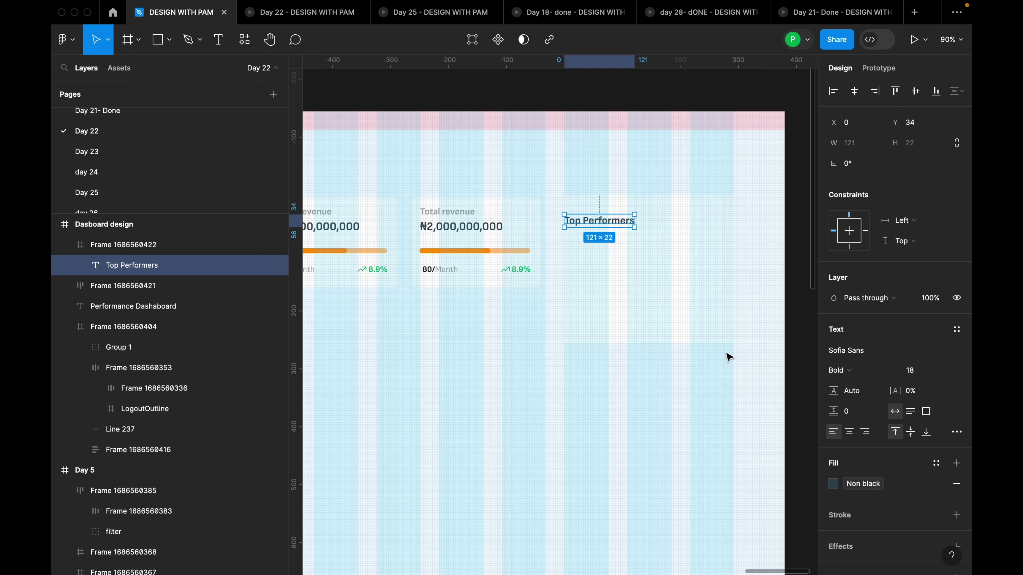
# Nudge the title to X 16, Y 24 inside the card, then select the card frame
pyautogui.scroll(5, 619, 213)
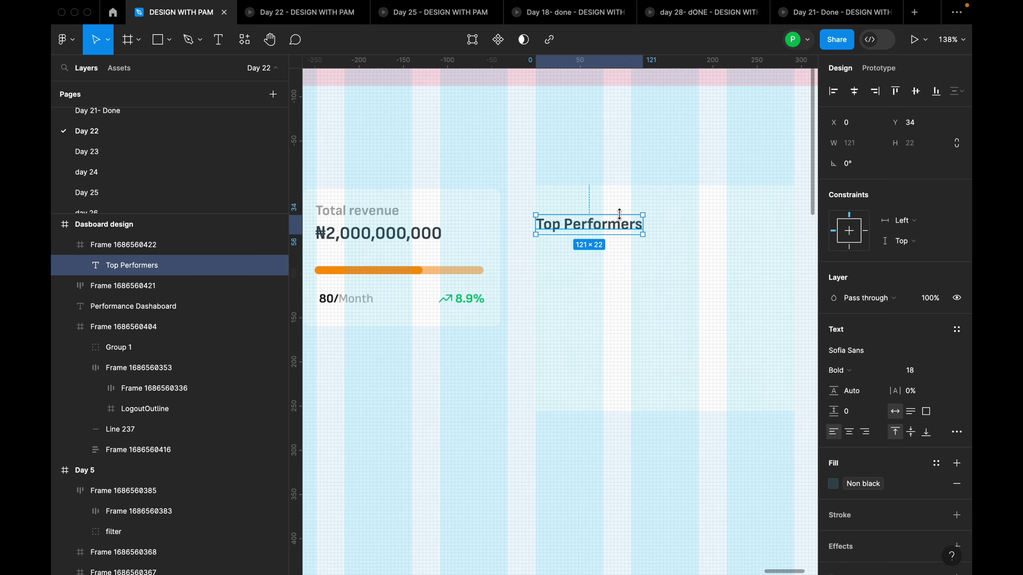
pyautogui.moveTo(612, 221); pyautogui.dragTo(625, 214)
pyautogui.scroll(4, 630, 214)
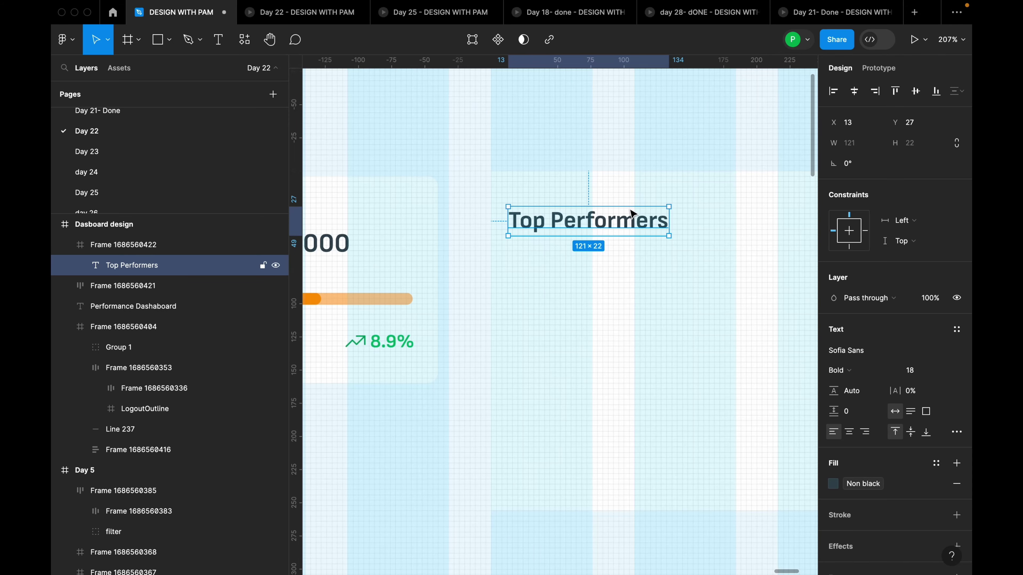
pyautogui.press('alt')
pyautogui.press('alt')
pyautogui.press('Up')
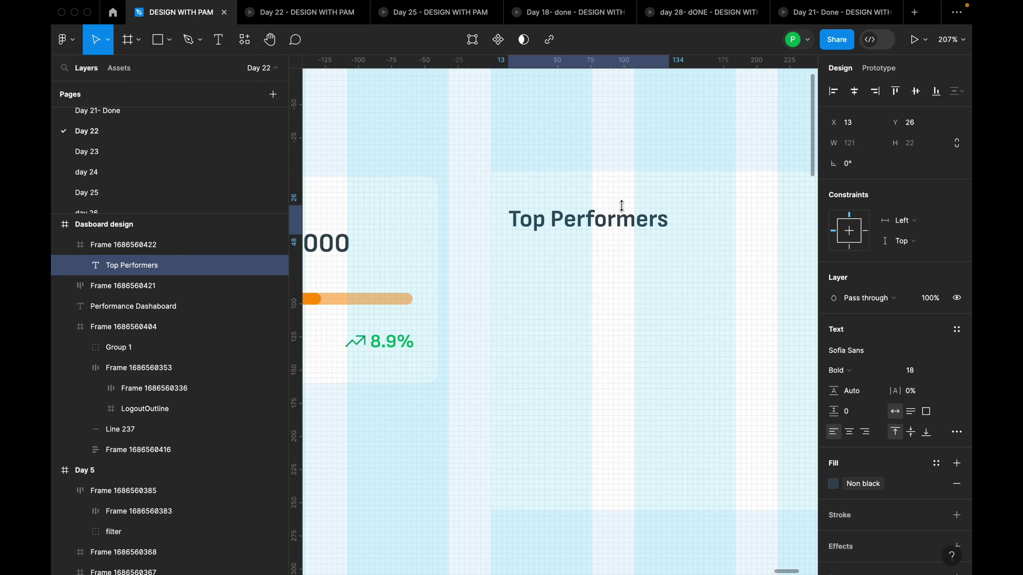
pyautogui.press('Up')
pyautogui.press('Up')
pyautogui.press('alt')
pyautogui.press('alt')
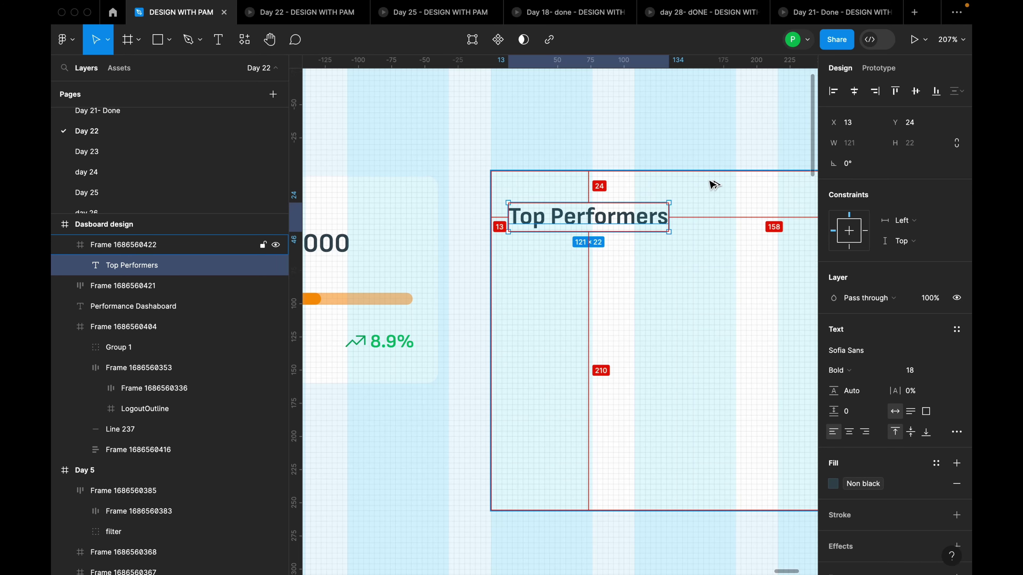
pyautogui.press('alt')
pyautogui.press('Right')
pyautogui.press('Right')
pyautogui.press('alt')
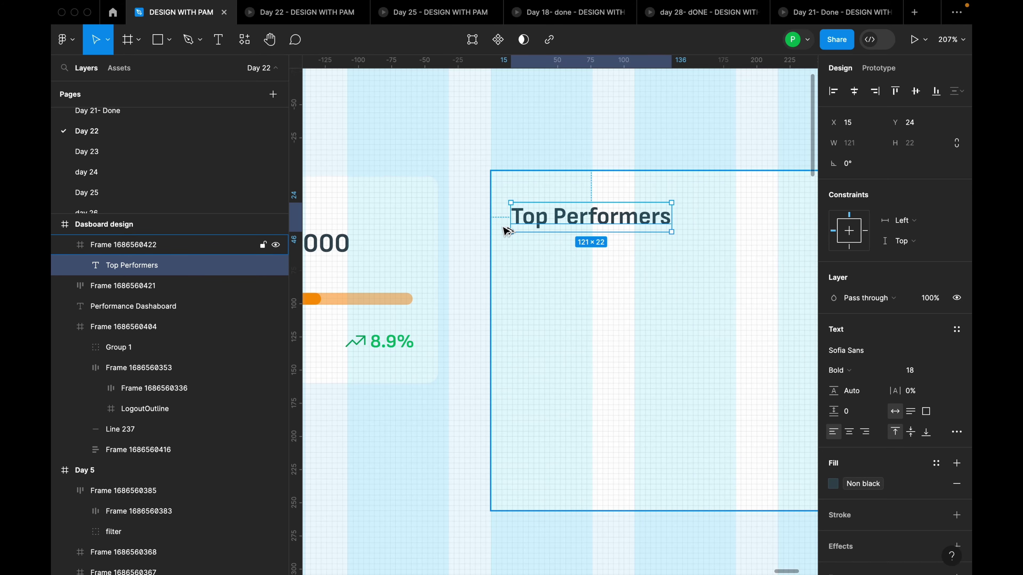
pyautogui.press('Right')
pyautogui.press('alt')
pyautogui.scroll(-3, 550, 234)
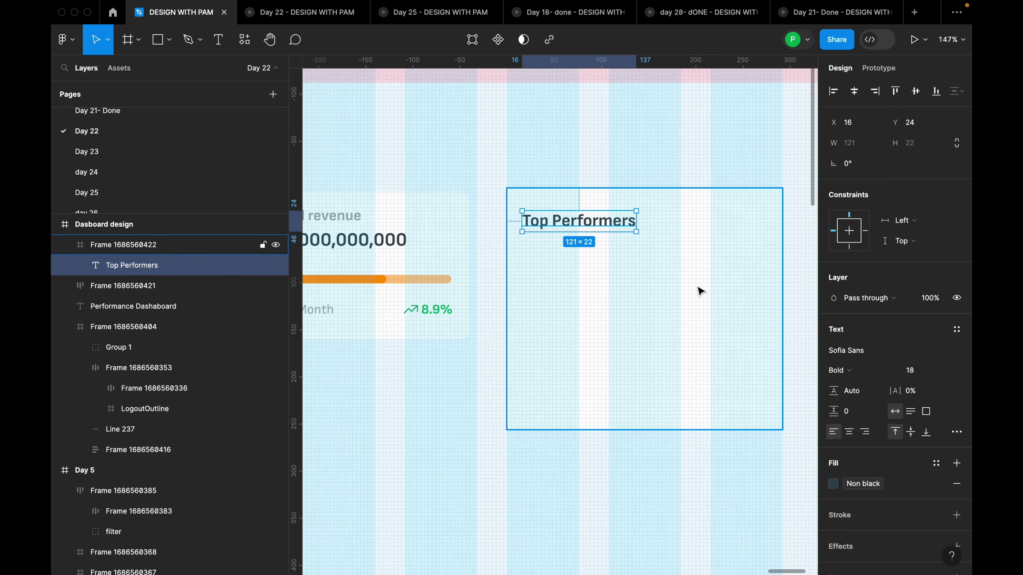
pyautogui.click(701, 292)
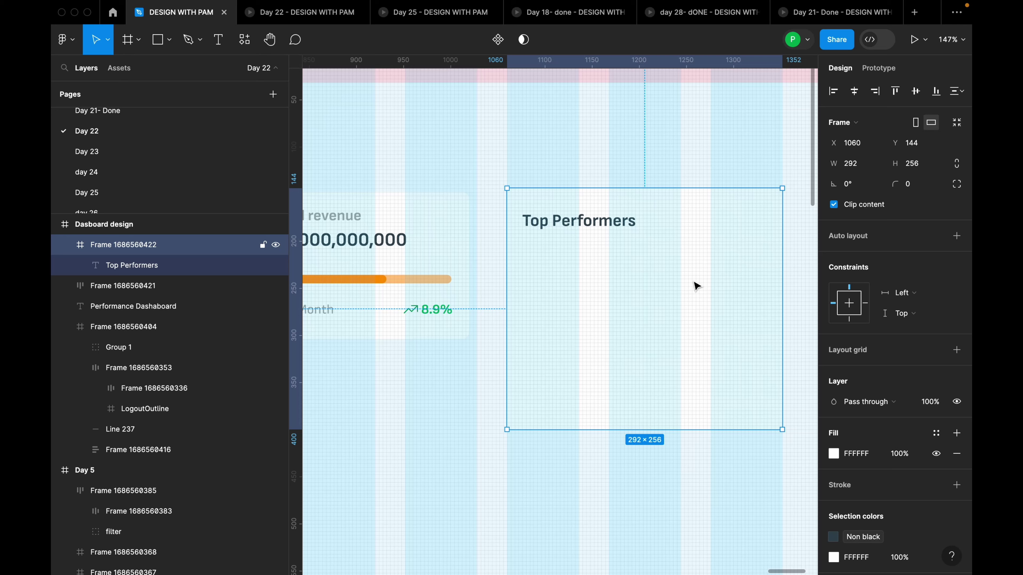
# Draw a grey ellipse inside the card below the Top Performers title
pyautogui.press('o')
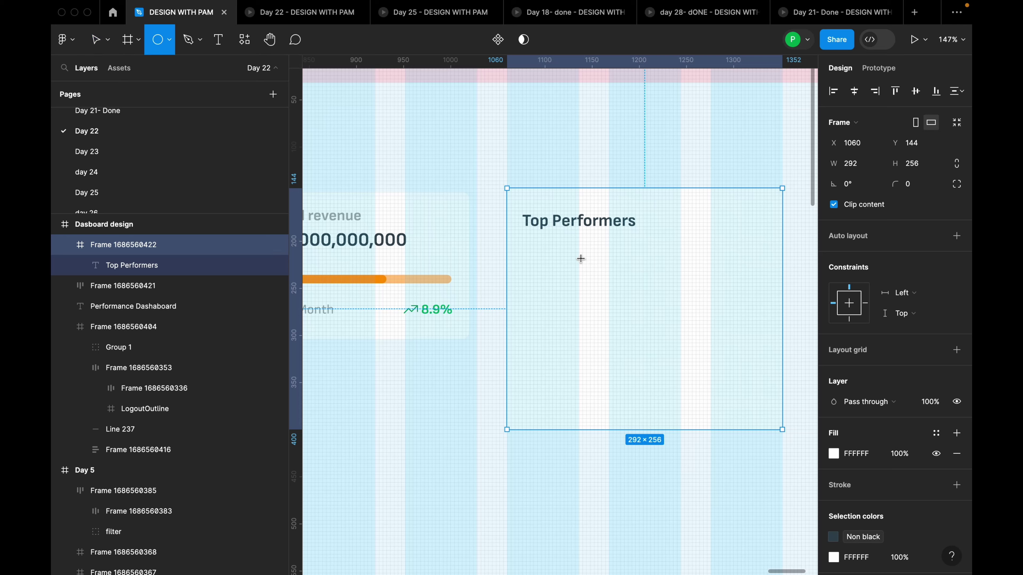
pyautogui.moveTo(581, 258)
pyautogui.mouseDown()
pyautogui.moveTo(715, 365)
pyautogui.moveTo(694, 347)
pyautogui.moveTo(690, 362)
pyautogui.moveTo(649, 310)
pyautogui.mouseUp()
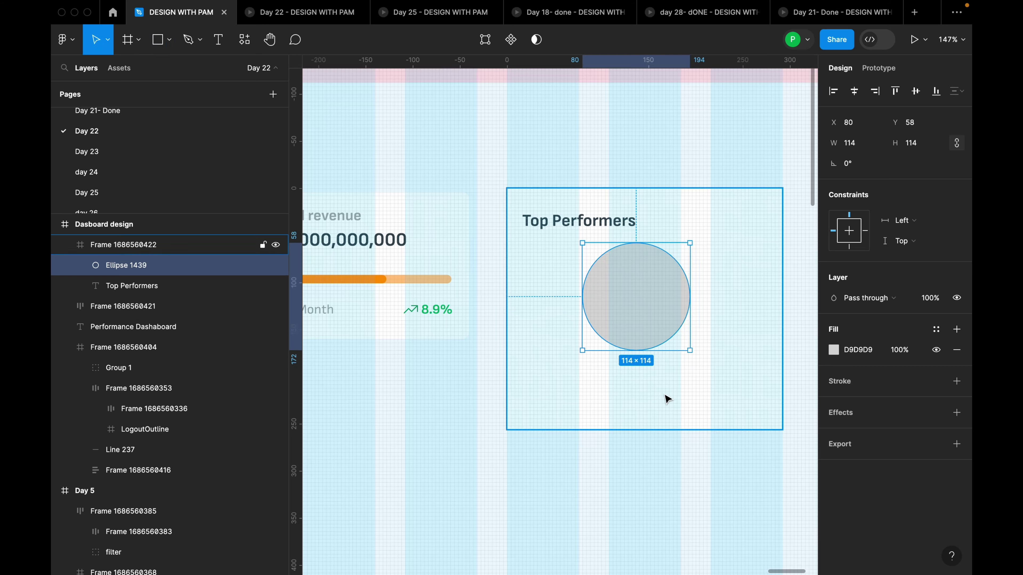
pyautogui.scroll(-5, 721, 364)
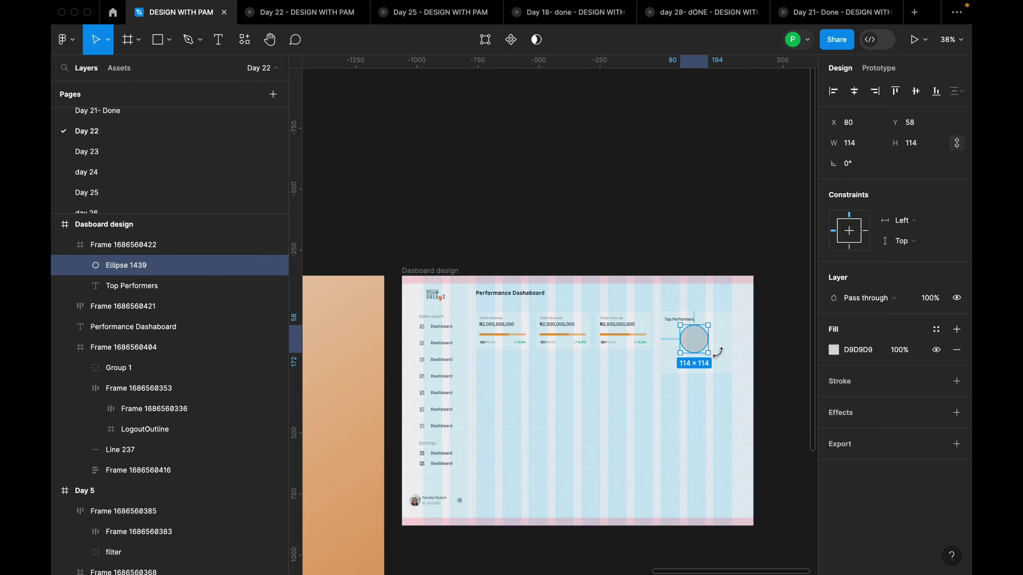
pyautogui.hscroll(-6, 523, 371)
pyautogui.hotkey('shift', '2')
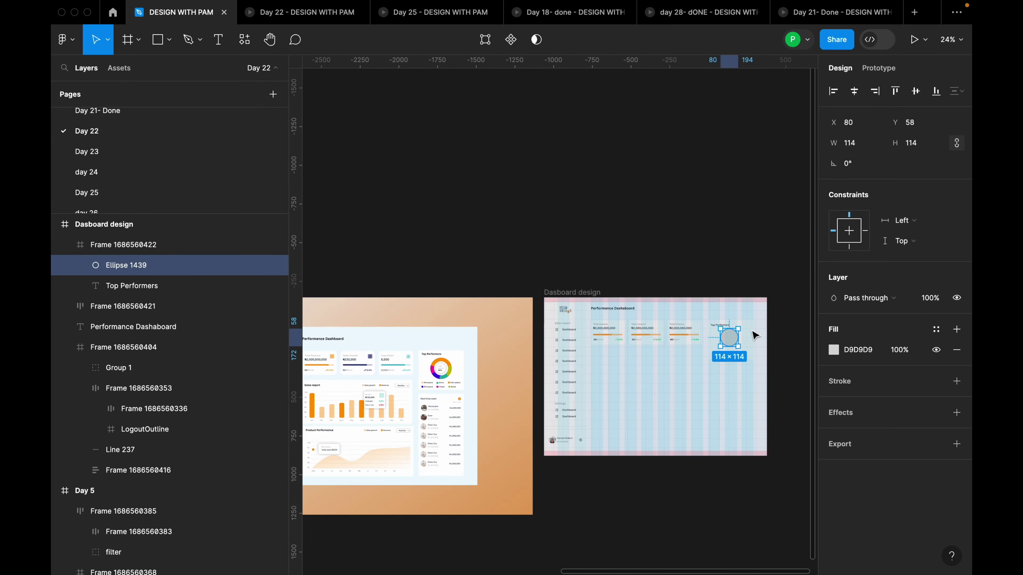
pyautogui.scroll(-3, 662, 346)
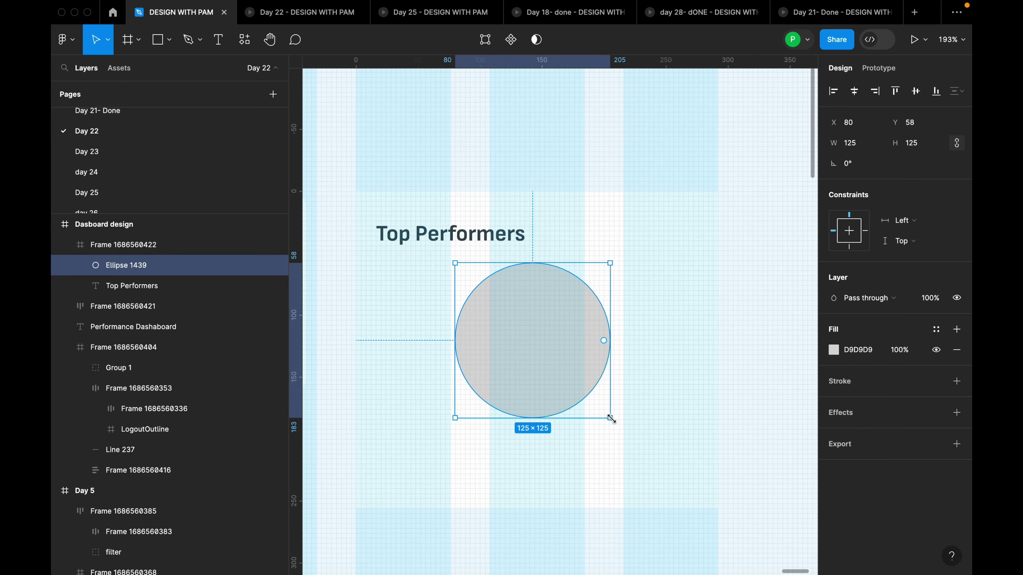
# Resize the ellipse evenly into a 133×133 circle
pyautogui.click(612, 418)
pyautogui.moveTo(613, 419); pyautogui.dragTo(620, 427)
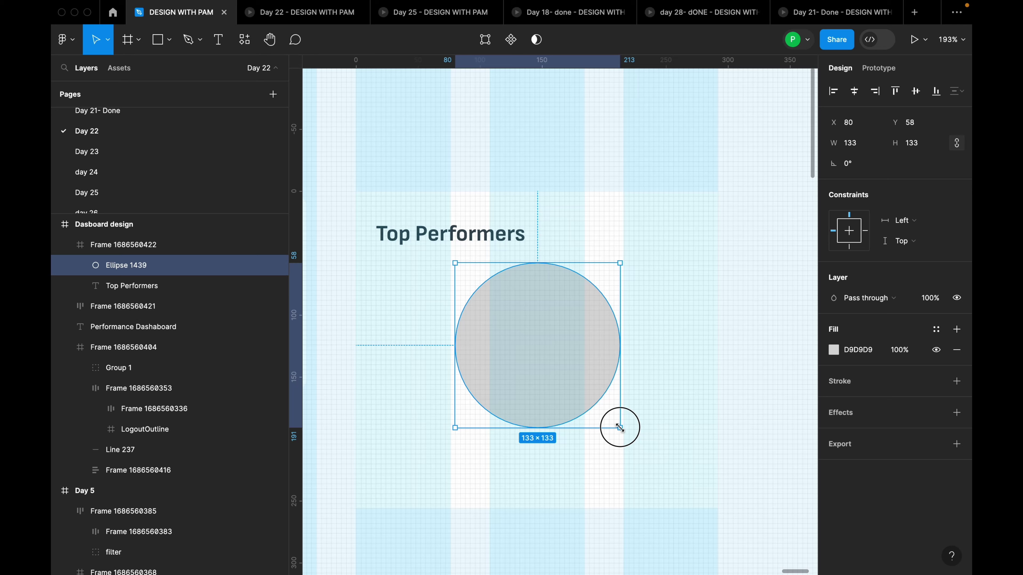
pyautogui.moveTo(620, 428); pyautogui.dragTo(620, 428)
pyautogui.scroll(-10, 623, 326)
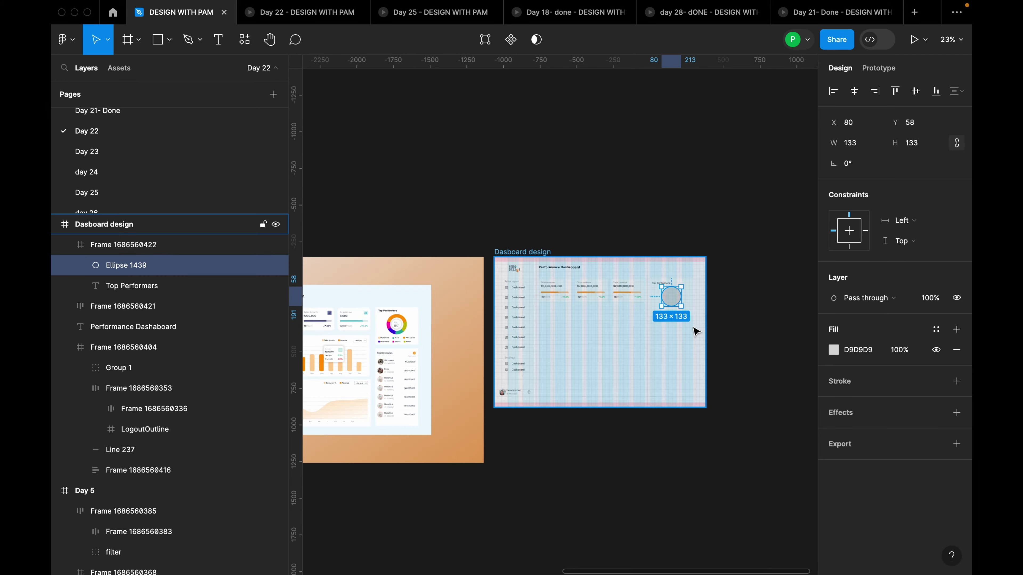
pyautogui.scroll(5, 404, 345)
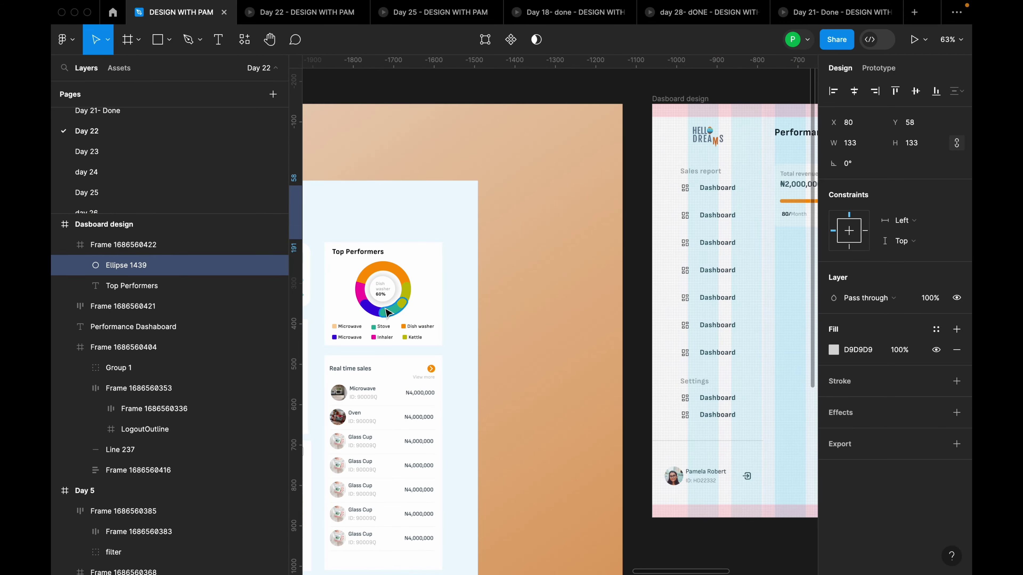
pyautogui.scroll(-4, 407, 312)
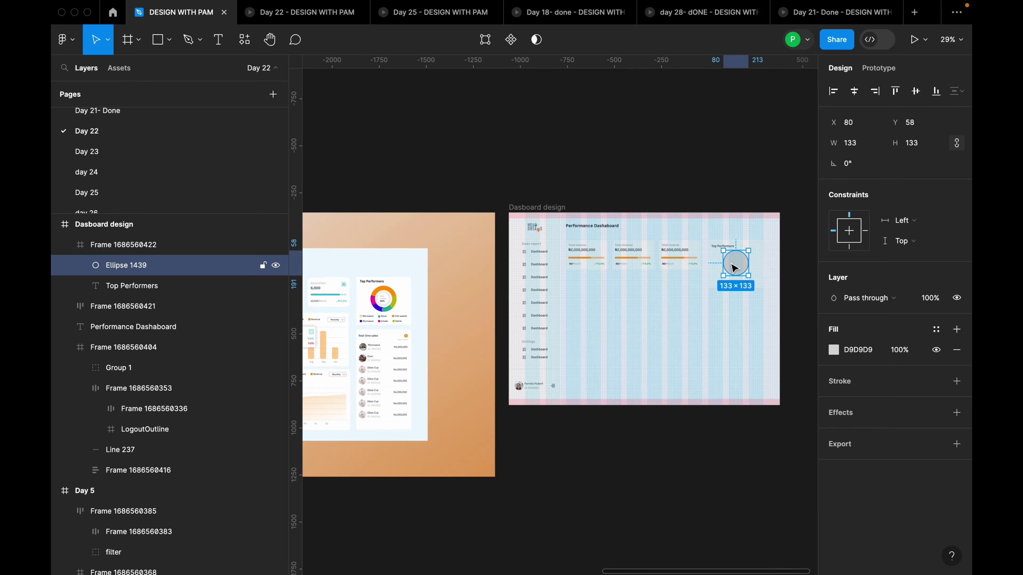
pyautogui.scroll(6, 736, 269)
pyautogui.scroll(8, 690, 282)
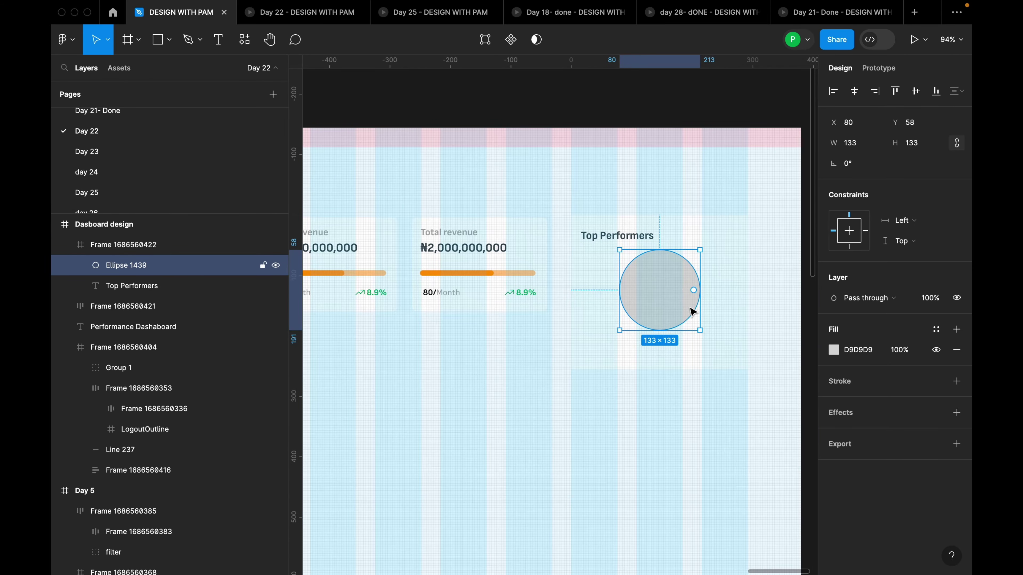
# Shape the circle into a pie, cut a 78.35% inner hole, and close the sweep to a full ring
pyautogui.scroll(3, 728, 296)
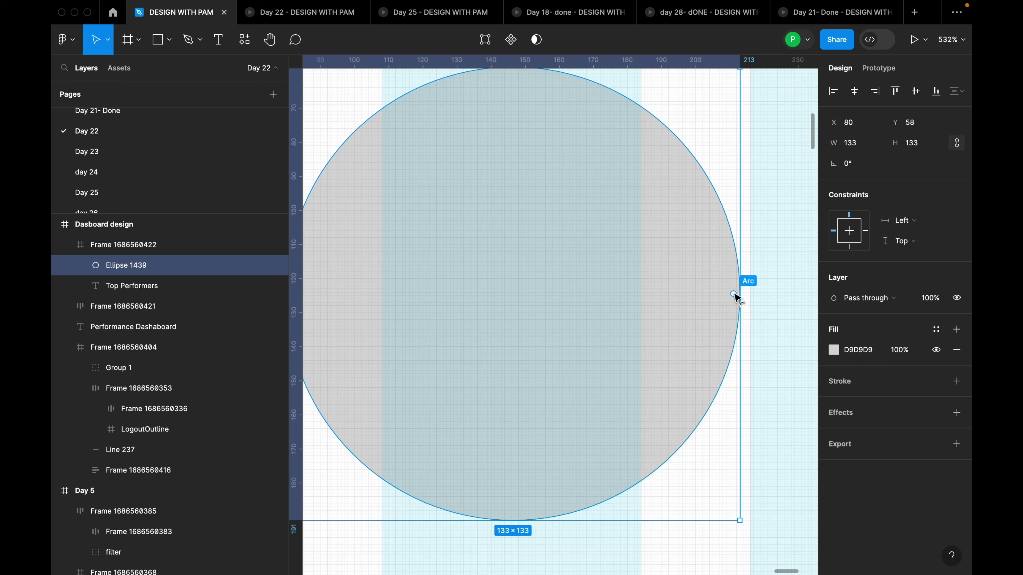
pyautogui.moveTo(734, 297); pyautogui.dragTo(566, 253)
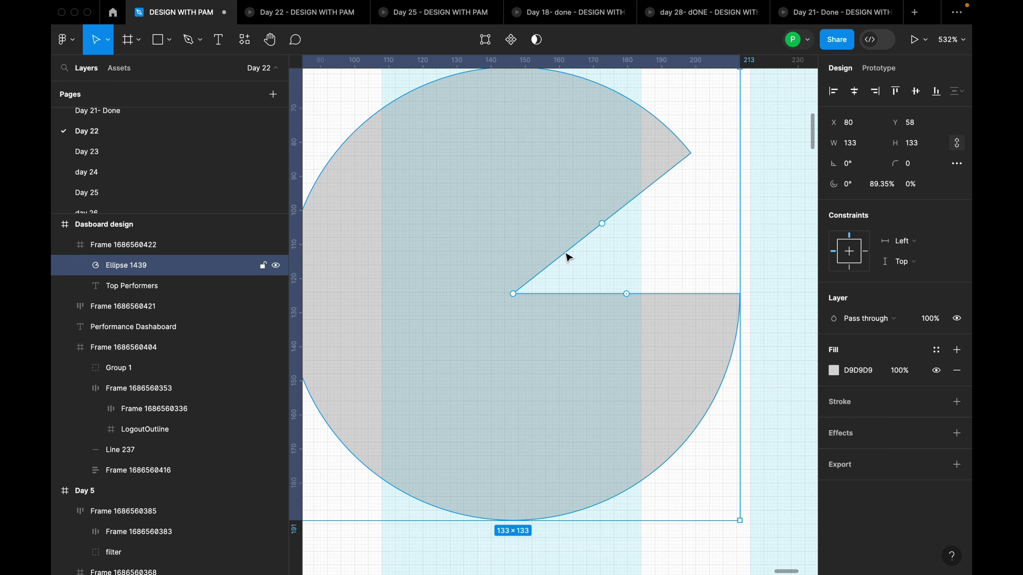
pyautogui.moveTo(513, 295); pyautogui.dragTo(673, 403)
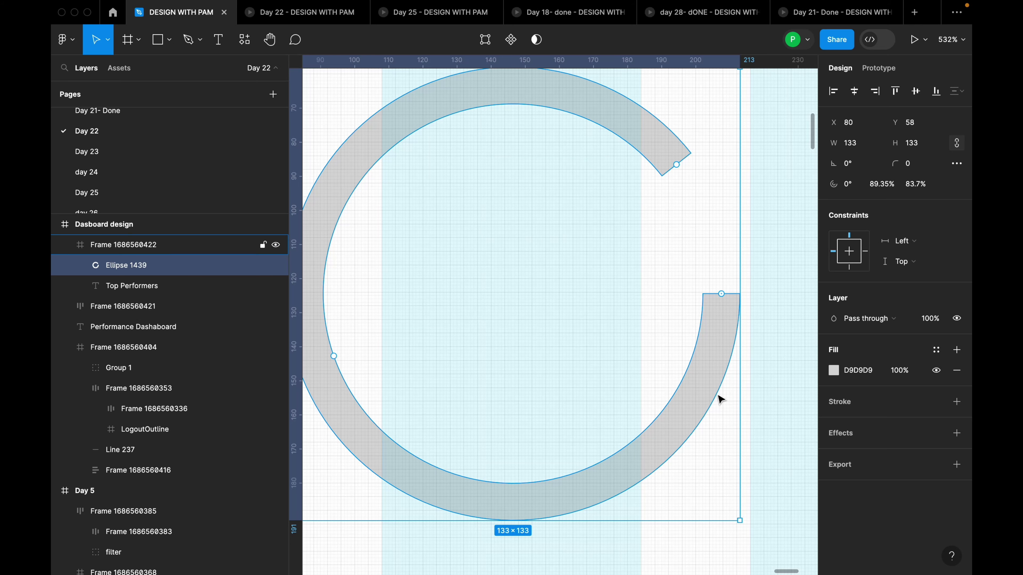
pyautogui.scroll(5, 707, 389)
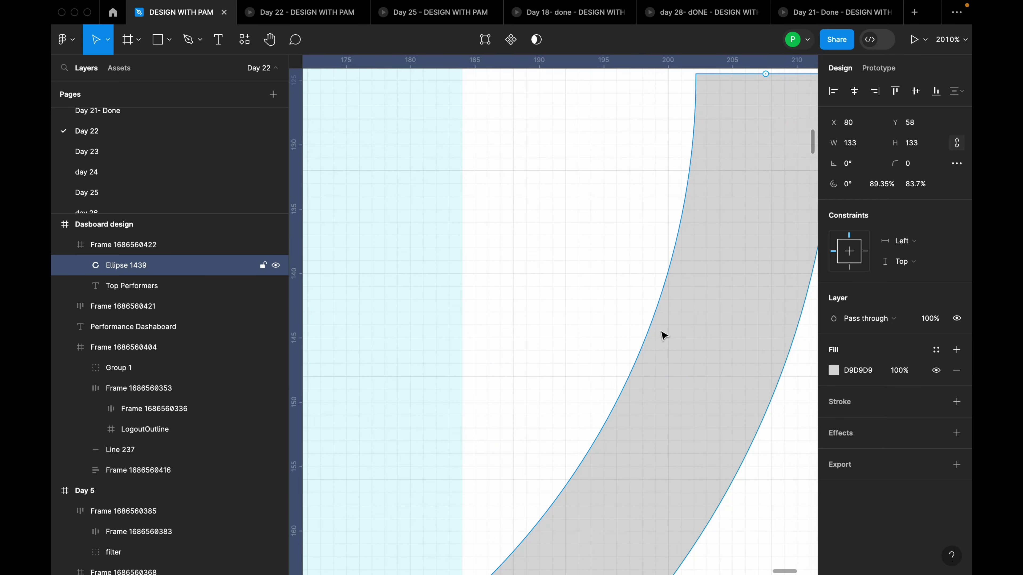
pyautogui.scroll(-5, 723, 371)
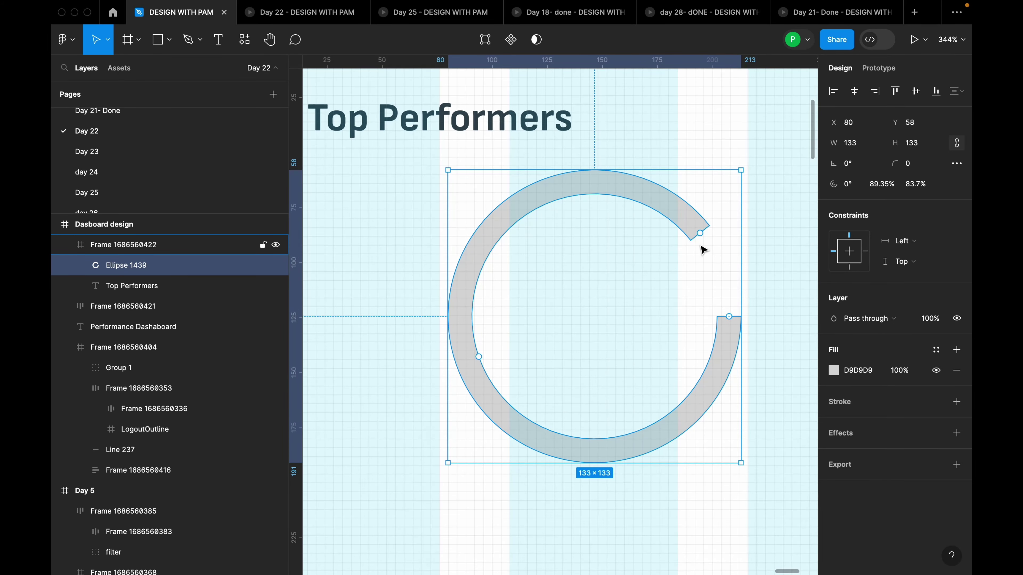
pyautogui.moveTo(482, 361)
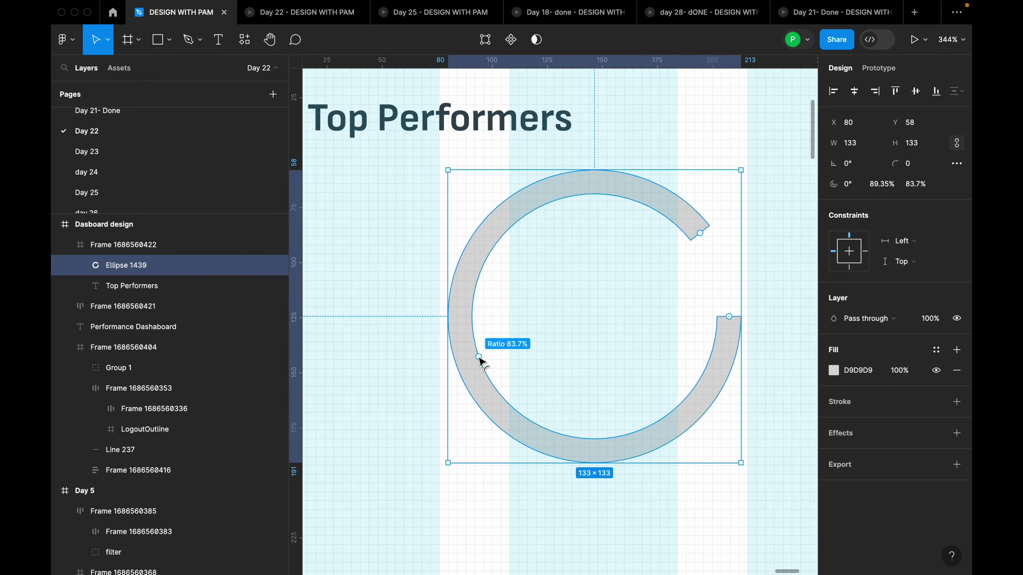
pyautogui.moveTo(480, 359); pyautogui.dragTo(488, 358)
pyautogui.moveTo(697, 235); pyautogui.dragTo(725, 317)
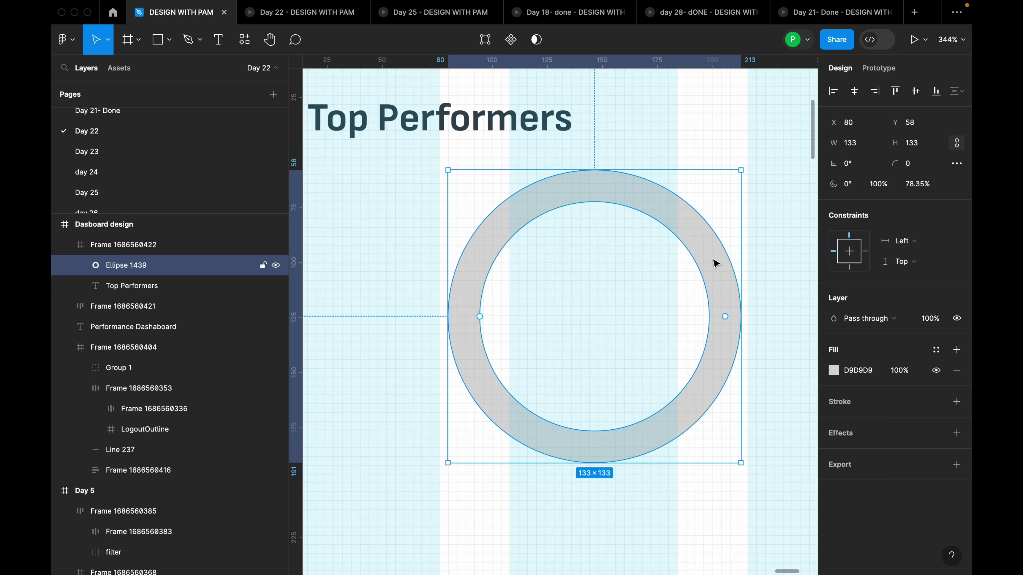
pyautogui.scroll(-3, 715, 264)
pyautogui.scroll(3, 717, 263)
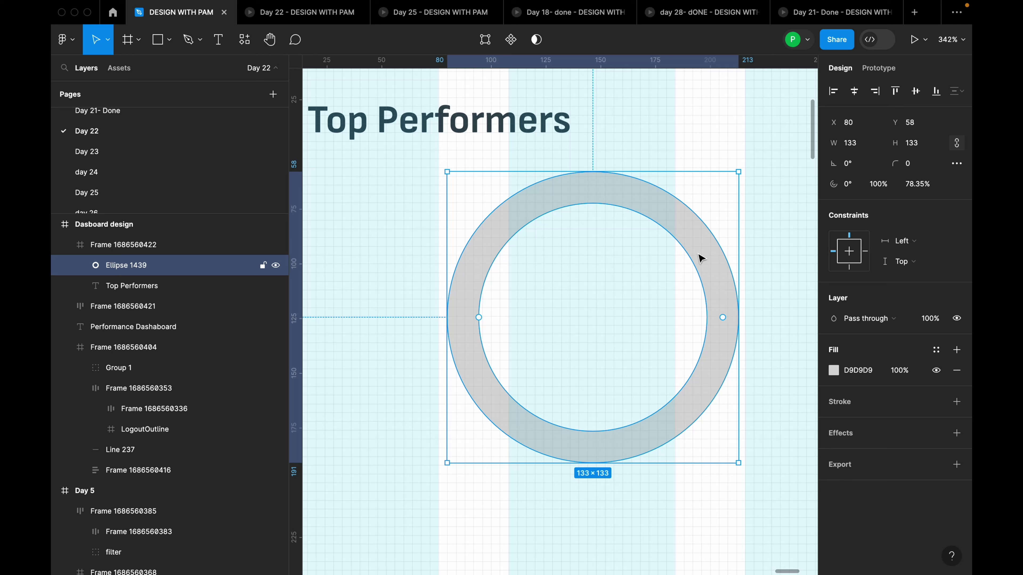
# Duplicate the grey ring and cut the copy, Ellipse 1440, into a 25.63% arc with radius-10 rounded ends
pyautogui.hotkey('ctrl', 'd')
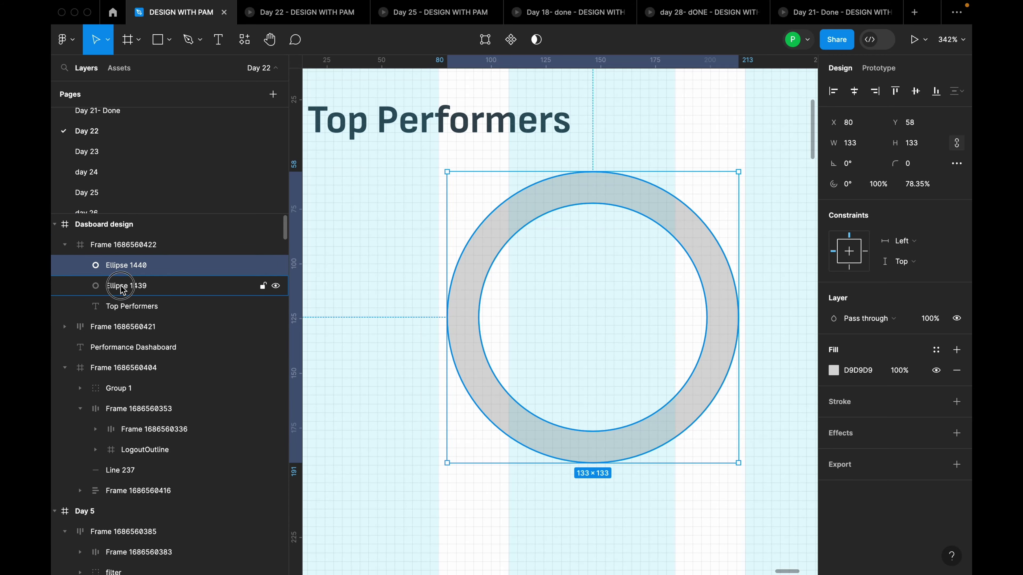
pyautogui.click(124, 271)
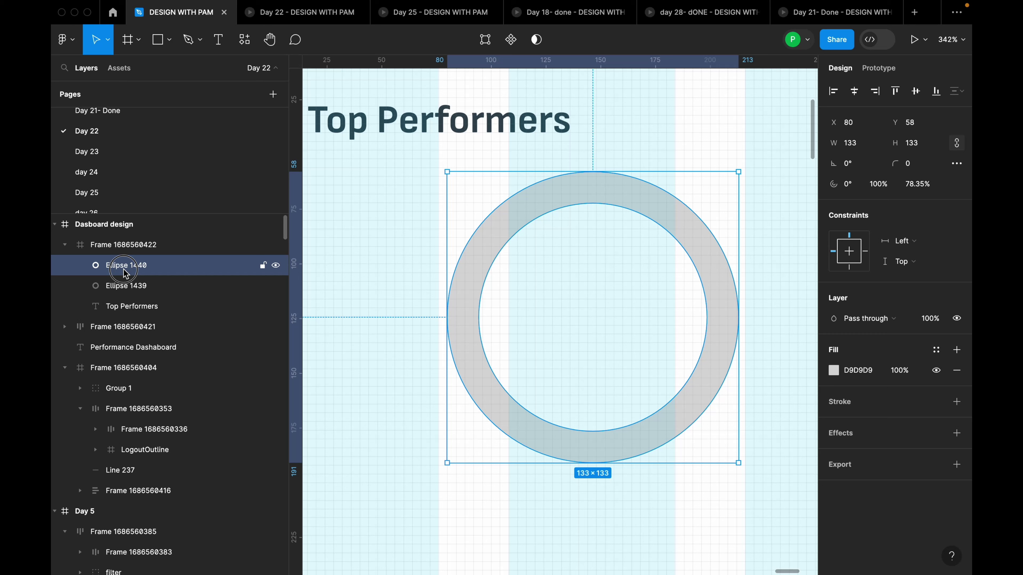
pyautogui.click(148, 285)
pyautogui.click(149, 267)
pyautogui.scroll(5, 721, 334)
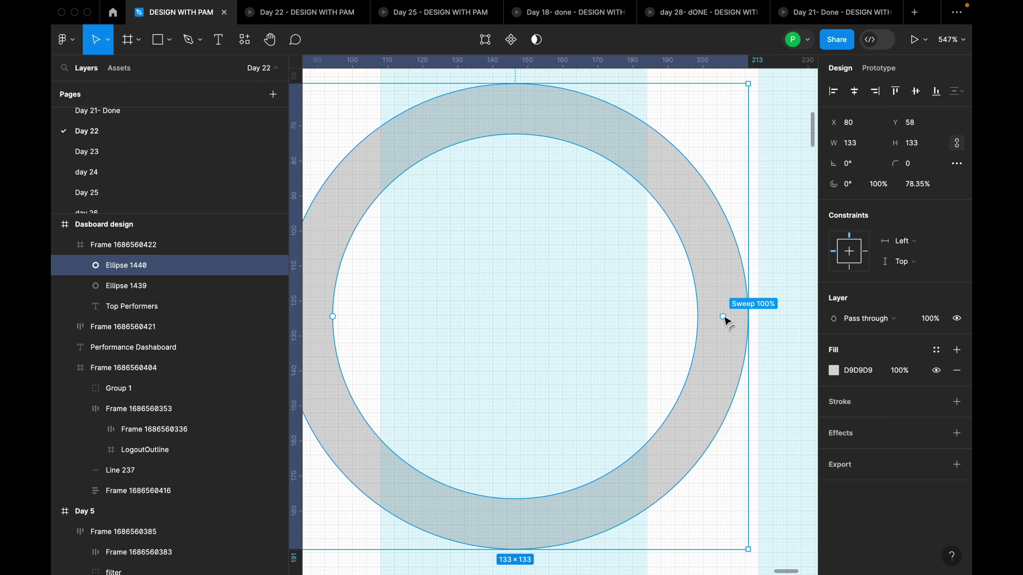
pyautogui.moveTo(723, 317); pyautogui.dragTo(507, 486)
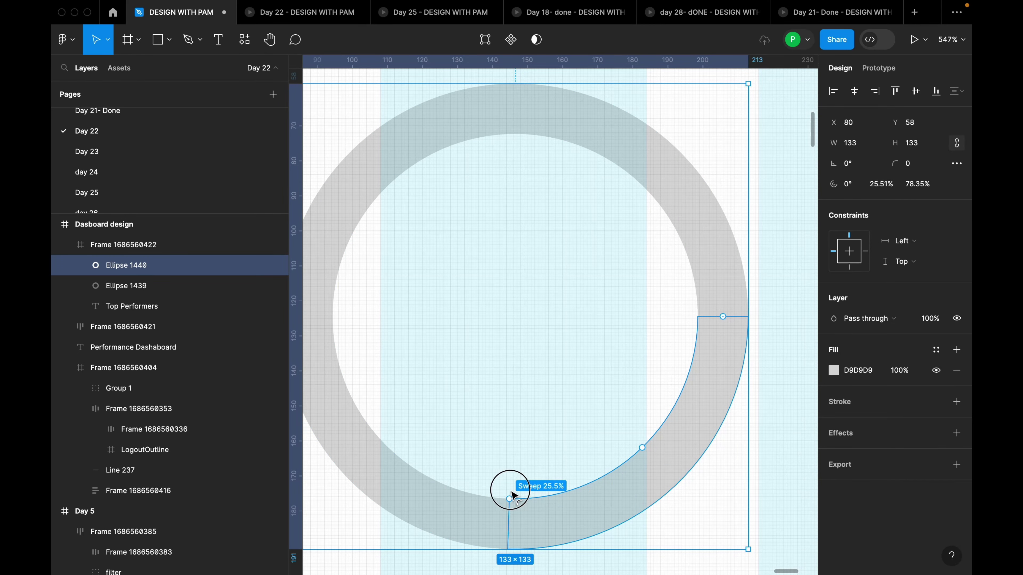
pyautogui.click(913, 167)
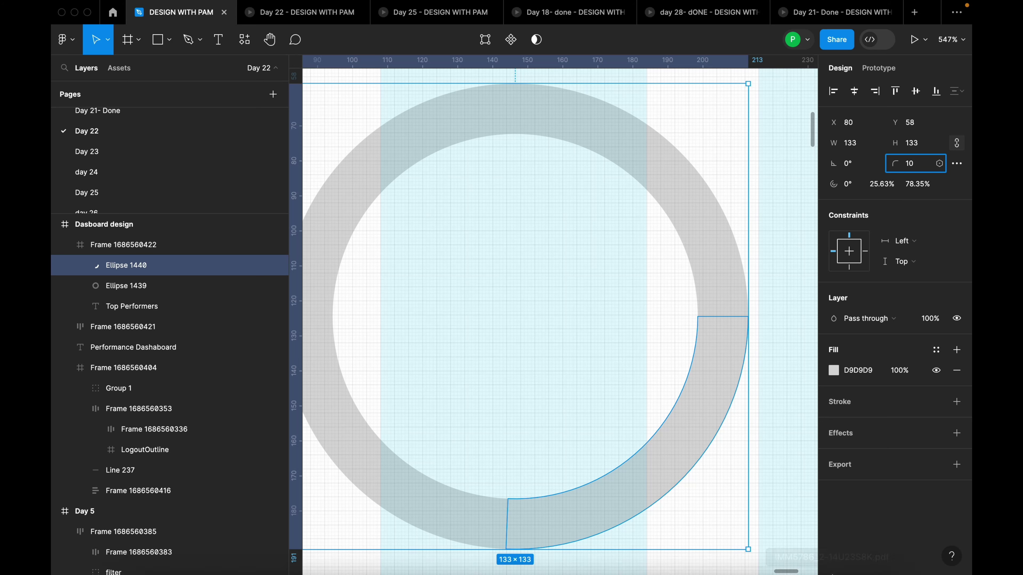
pyautogui.press('Return')
pyautogui.scroll(-5, 721, 296)
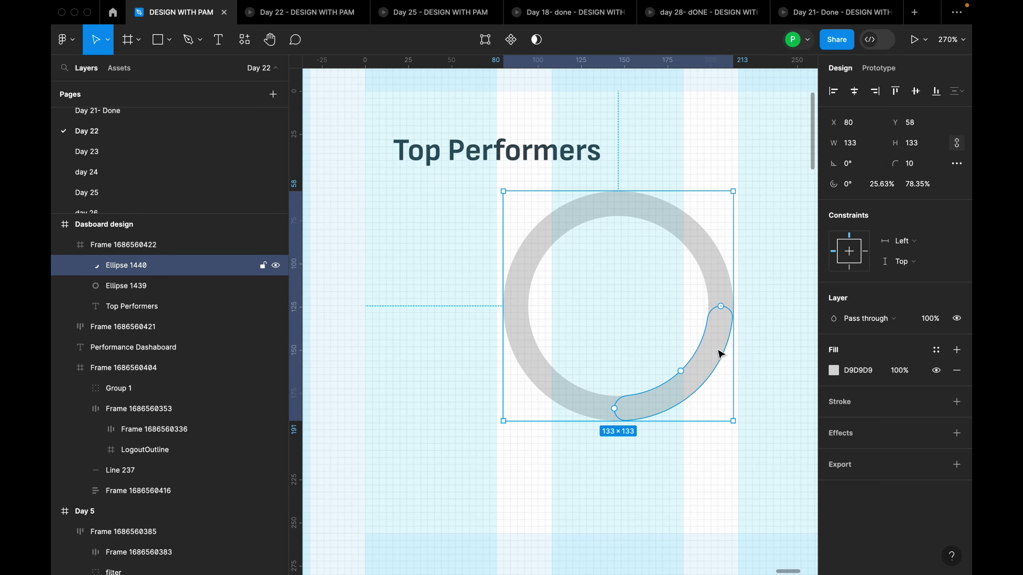
pyautogui.click(718, 276)
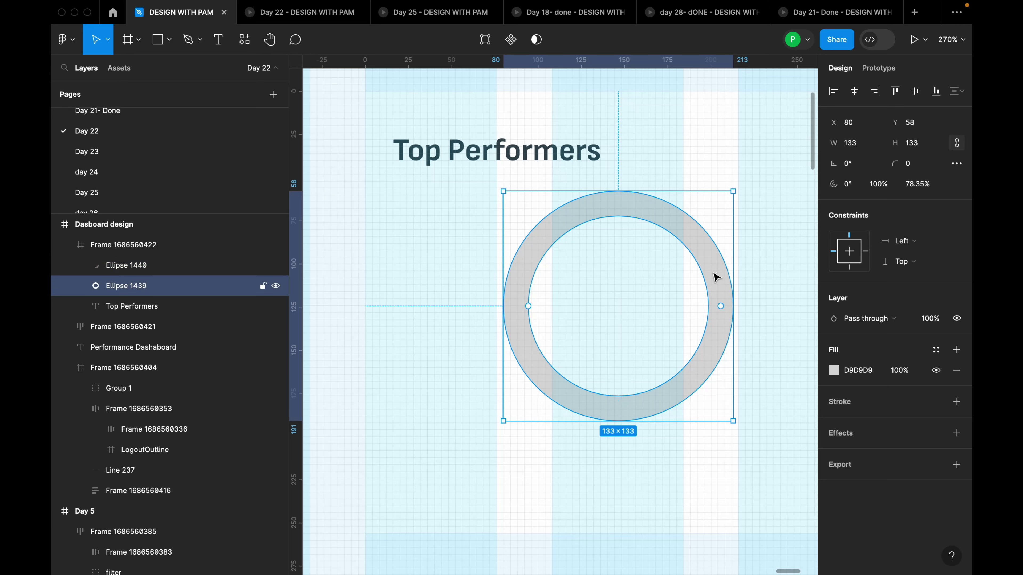
# Duplicate the full ring as Ellipse 1441 and make it an arc starting at 71.75° with 24.44% sweep
pyautogui.hotkey('ctrl', 'd')
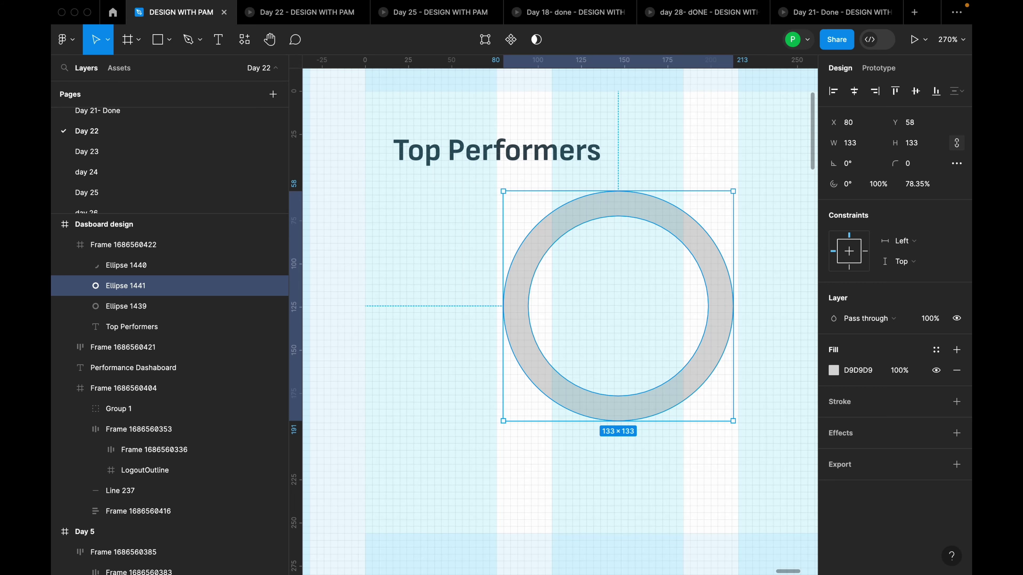
pyautogui.scroll(3, 718, 298)
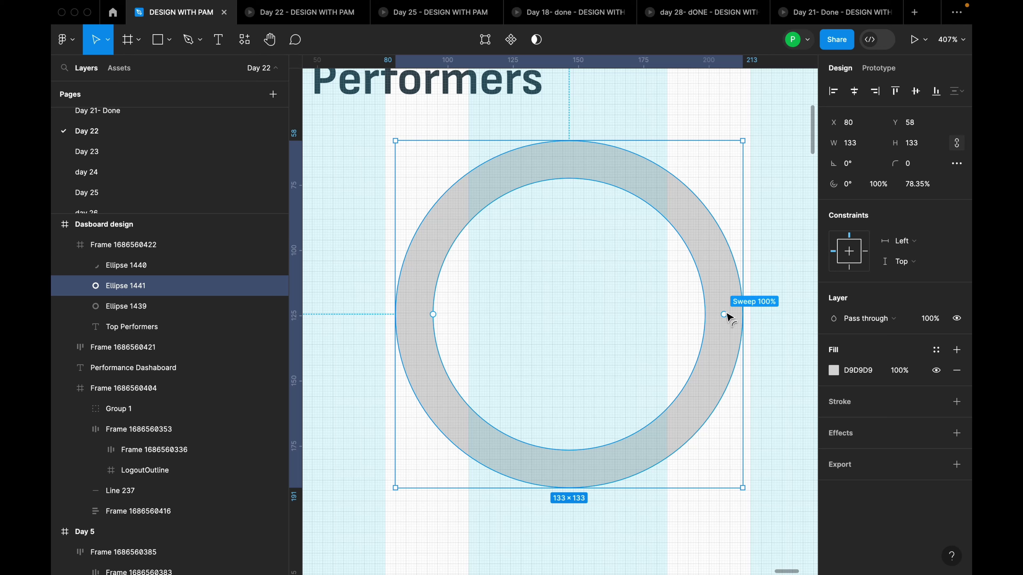
pyautogui.moveTo(727, 316); pyautogui.dragTo(434, 343)
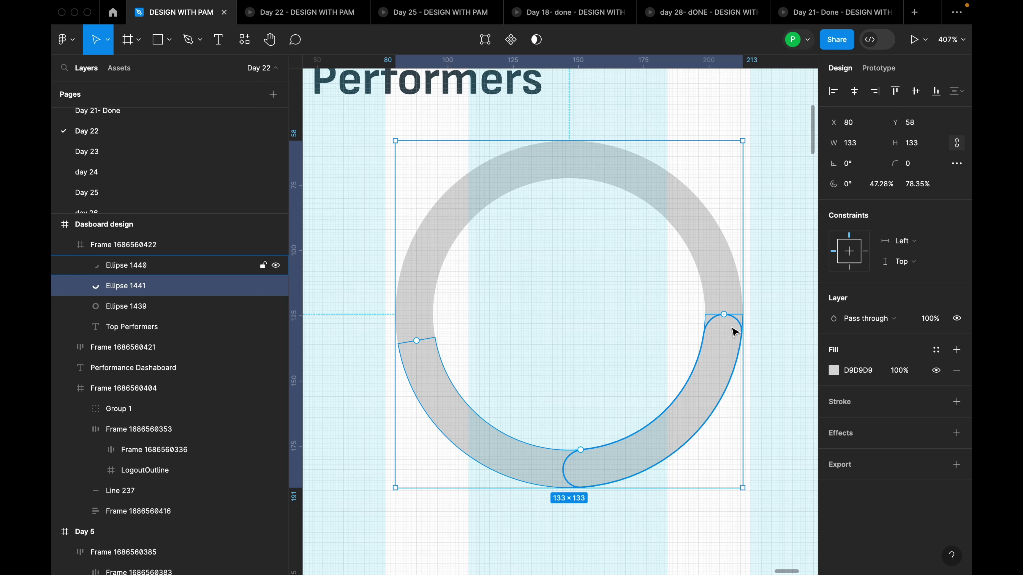
pyautogui.moveTo(727, 317); pyautogui.dragTo(669, 445)
pyautogui.click(692, 426)
pyautogui.click(525, 463)
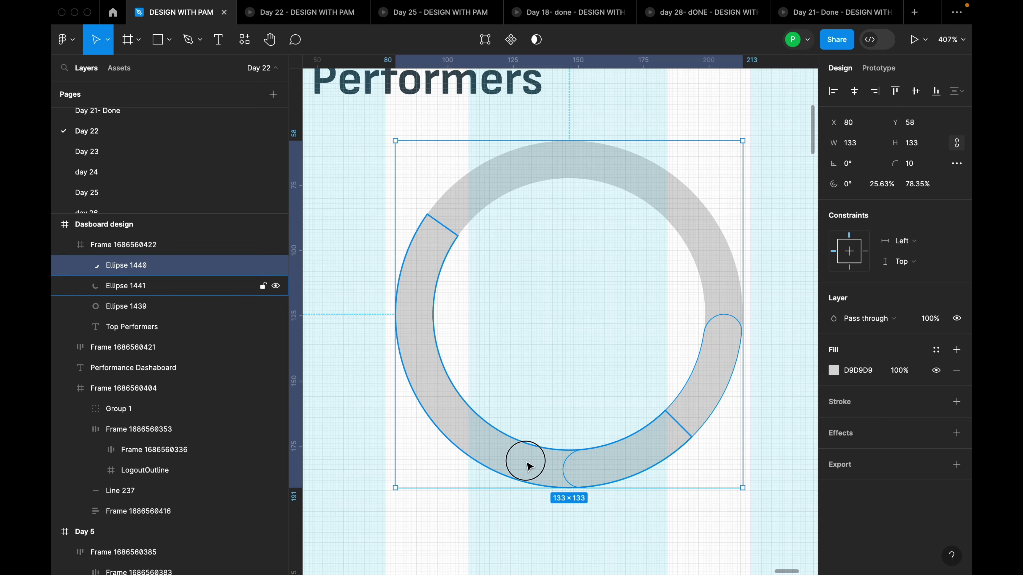
pyautogui.moveTo(680, 424); pyautogui.dragTo(616, 469)
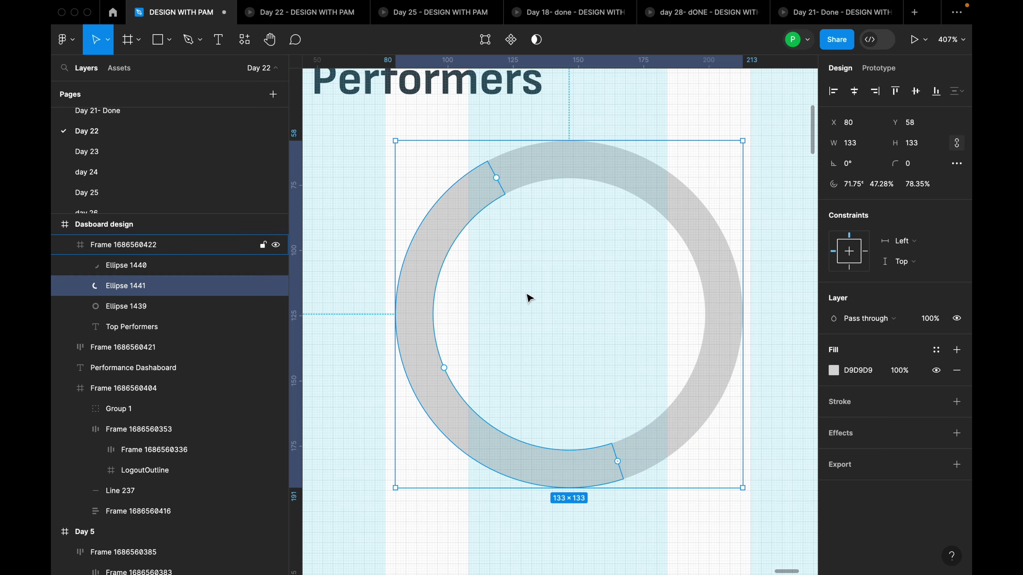
pyautogui.moveTo(497, 180); pyautogui.dragTo(480, 372)
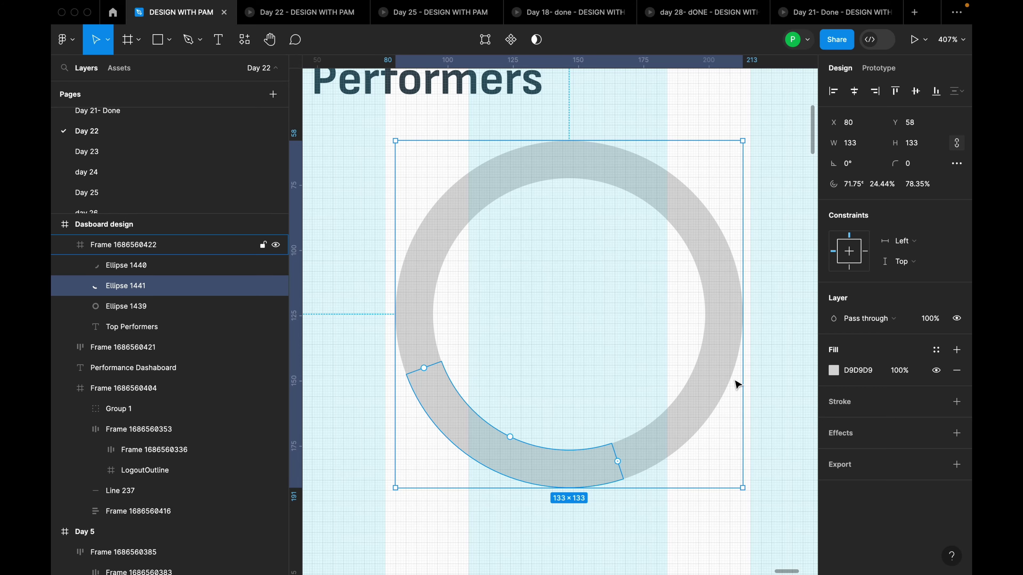
pyautogui.click(719, 369)
pyautogui.scroll(-5, 721, 351)
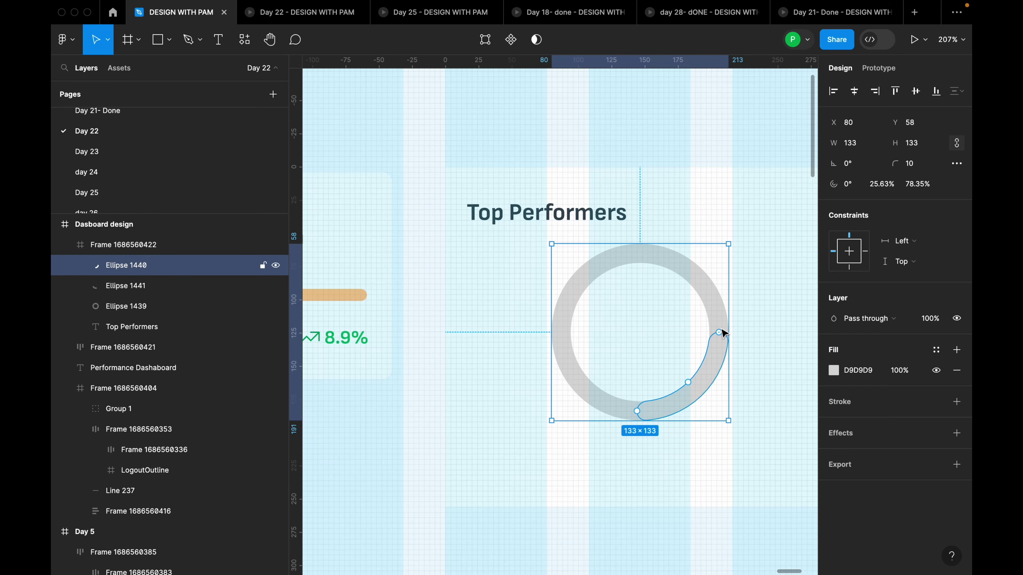
# Fill the full ring, Ellipse 1439, with orange sampled from the reference donut
pyautogui.click(719, 308)
pyautogui.click(834, 371)
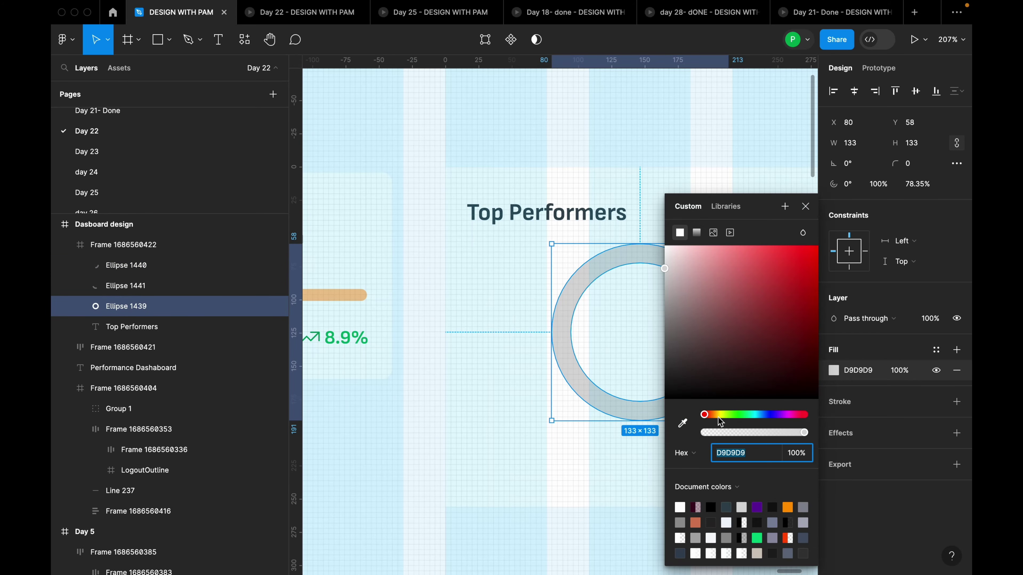
pyautogui.click(684, 423)
pyautogui.scroll(-10, 588, 233)
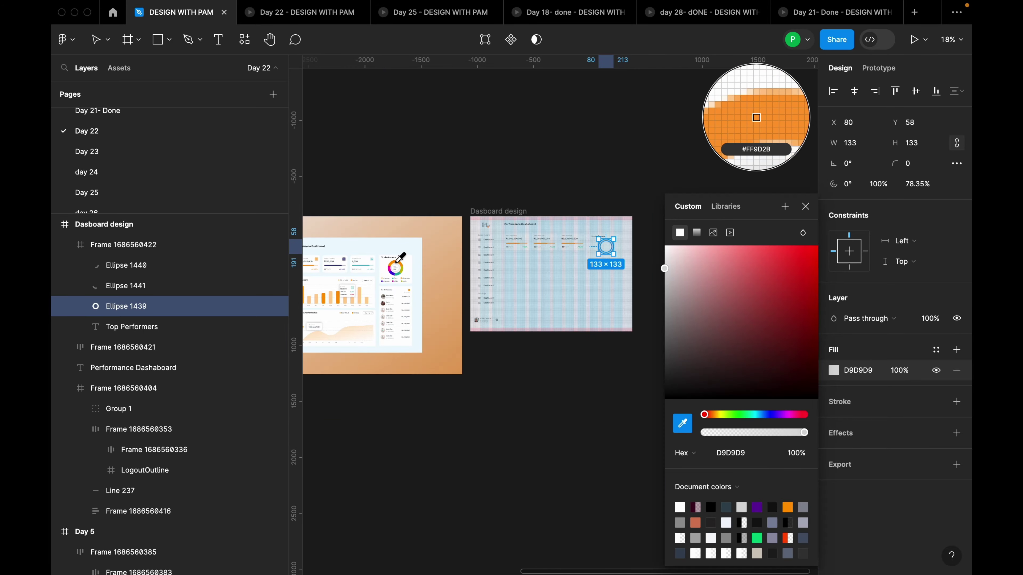
pyautogui.click(398, 261)
pyautogui.scroll(8, 605, 246)
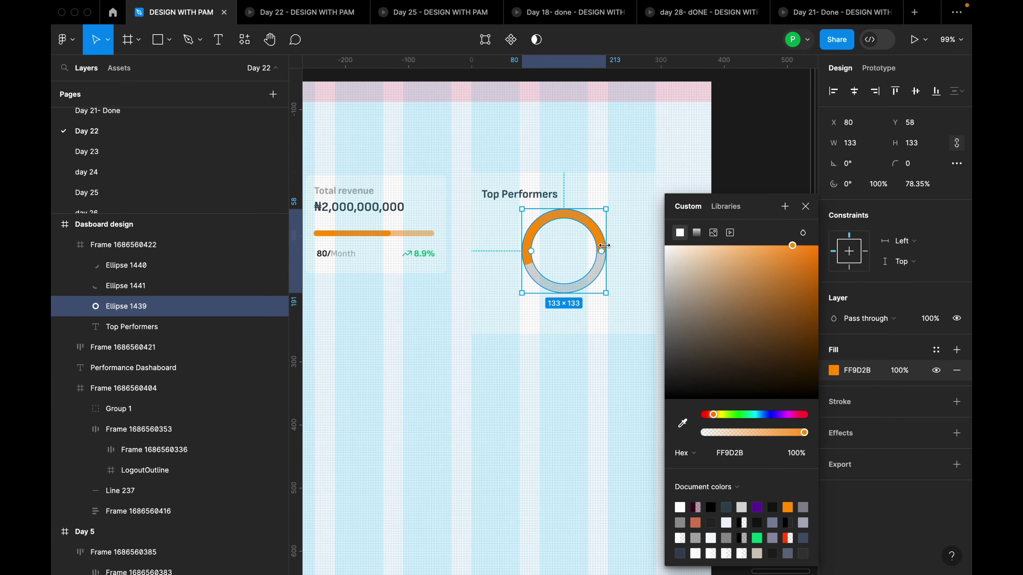
# Fill the lower-right arc, Ellipse 1440, with yellow-green sampled from the reference donut
pyautogui.click(603, 280)
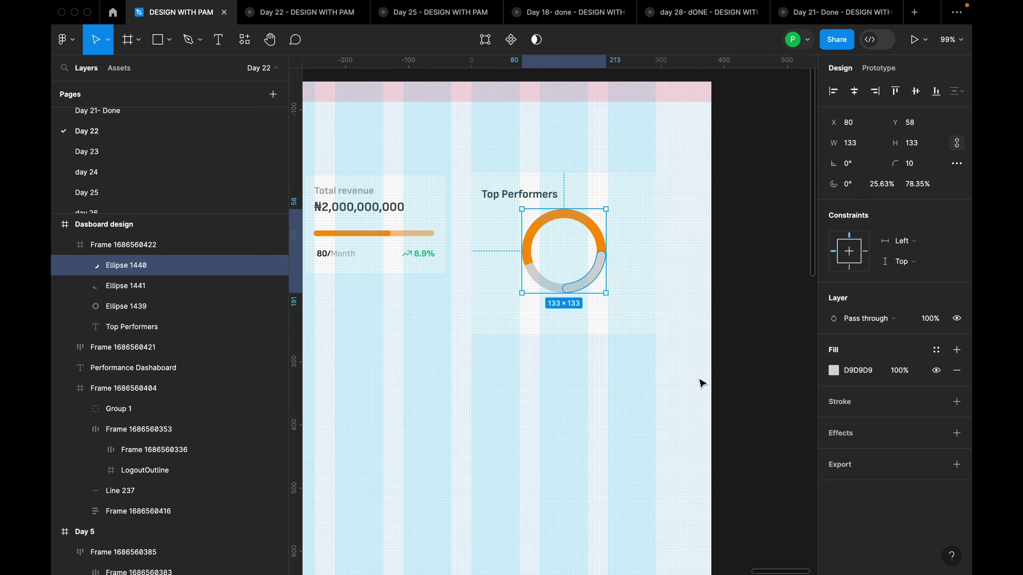
pyautogui.click(833, 371)
pyautogui.click(683, 424)
pyautogui.scroll(-8, 604, 202)
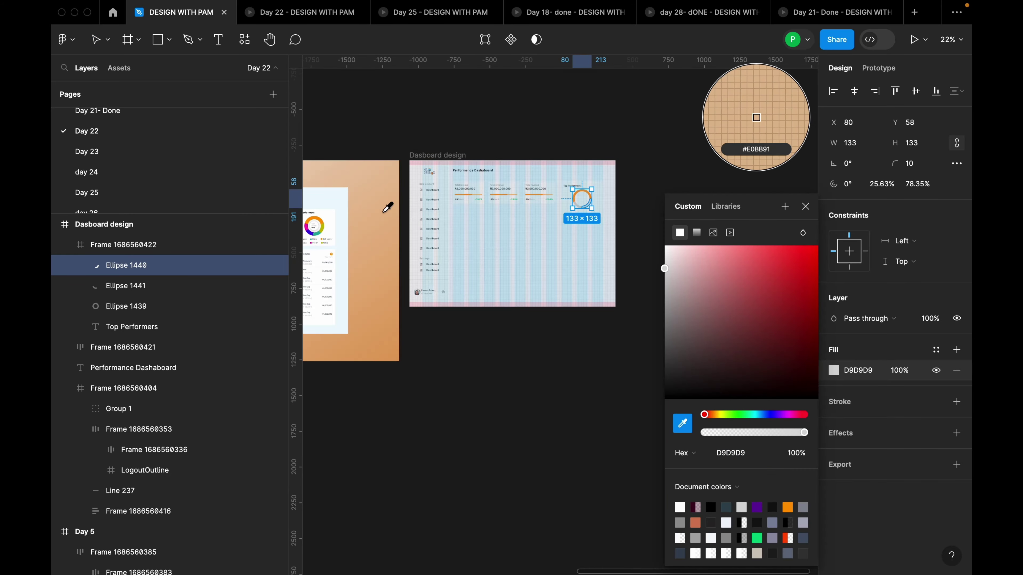
pyautogui.click(587, 205)
pyautogui.scroll(4, 584, 194)
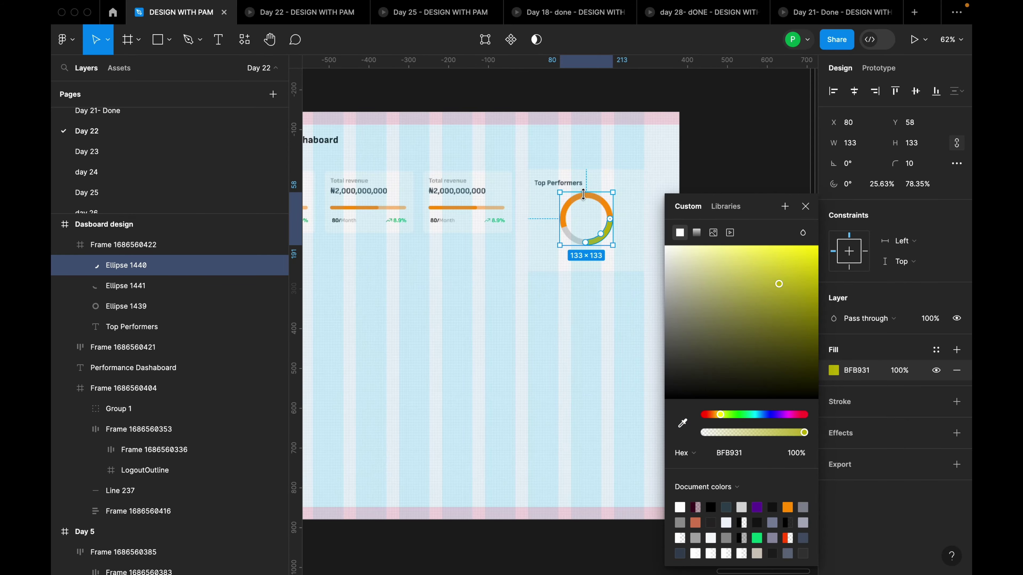
pyautogui.scroll(3, 630, 212)
pyautogui.click(630, 212)
pyautogui.scroll(5, 528, 304)
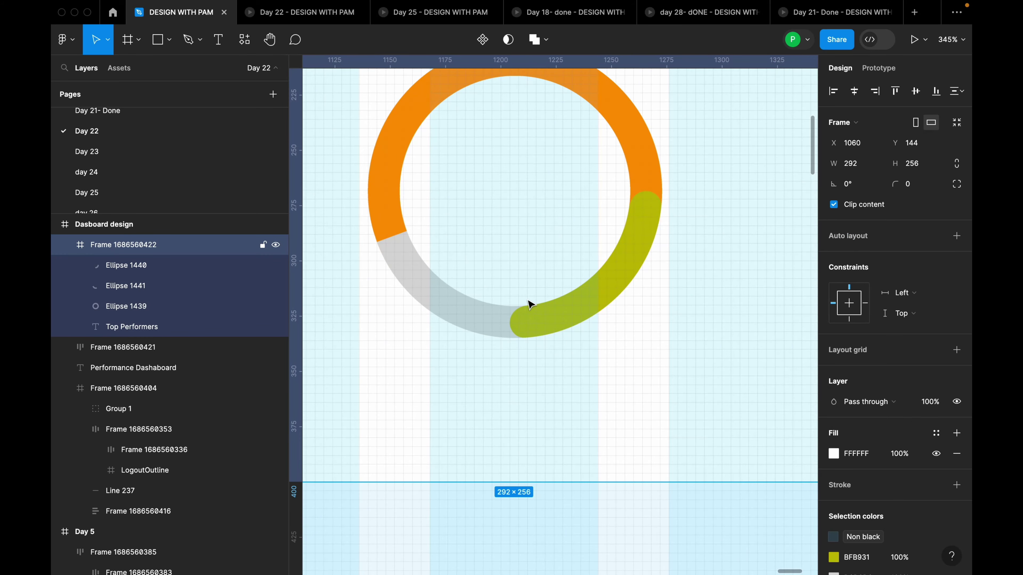
# Round the lower-left arc's ends with radius 10 and fill it teal 67B4A9
pyautogui.click(472, 307)
pyautogui.moveTo(485, 321)
pyautogui.mouseDown()
pyautogui.moveTo(464, 308)
pyautogui.moveTo(495, 329)
pyautogui.mouseUp()
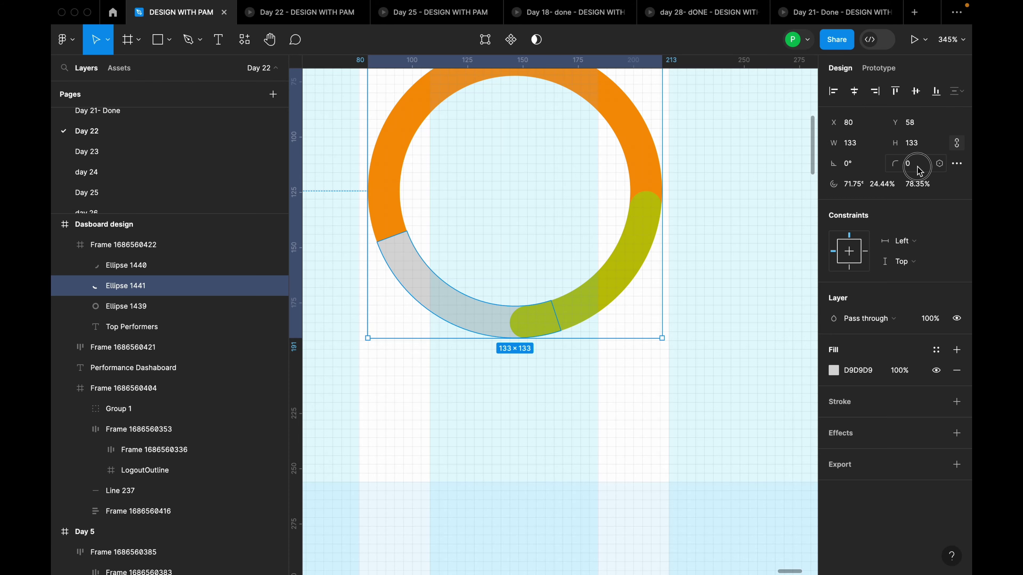
pyautogui.press('Return')
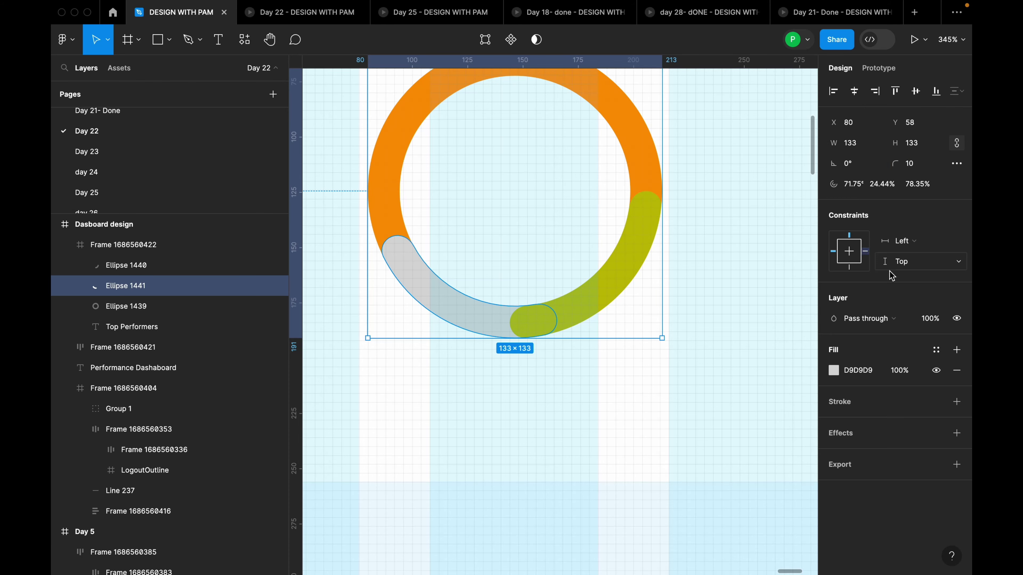
pyautogui.click(833, 370)
pyautogui.click(682, 423)
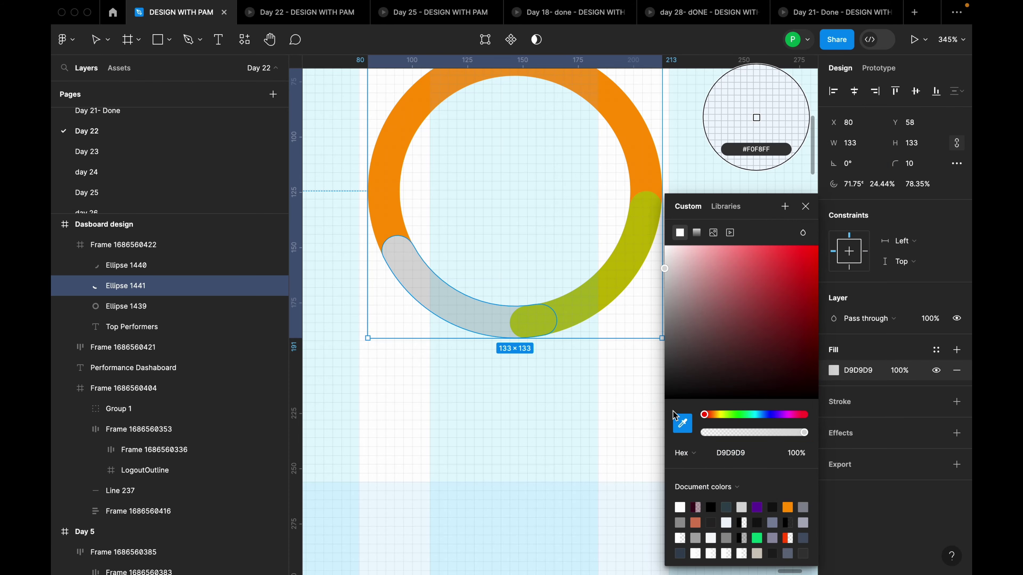
pyautogui.scroll(-10, 588, 275)
pyautogui.scroll(-5, 455, 265)
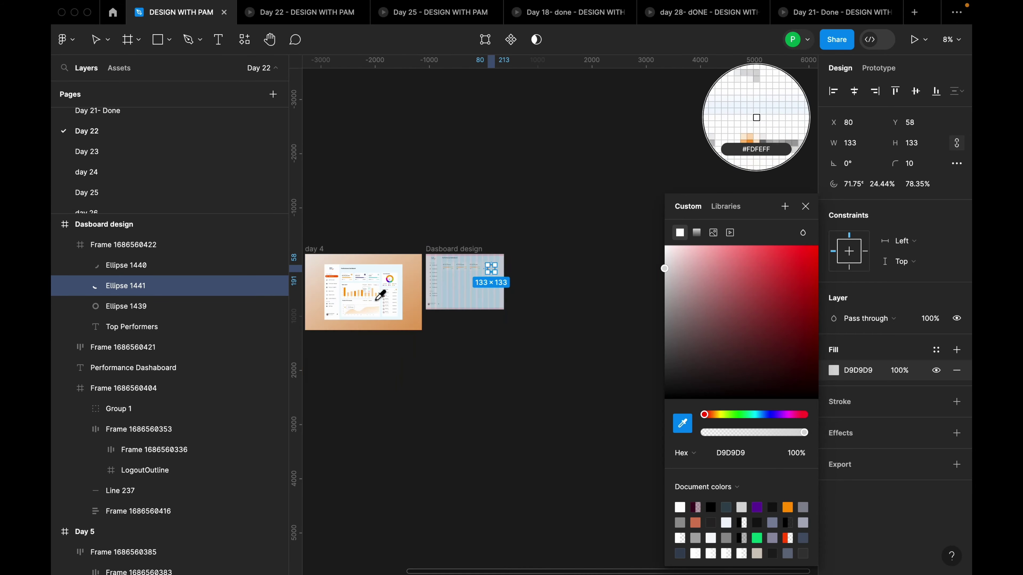
pyautogui.scroll(6, 359, 298)
pyautogui.click(437, 229)
pyautogui.scroll(-3, 438, 233)
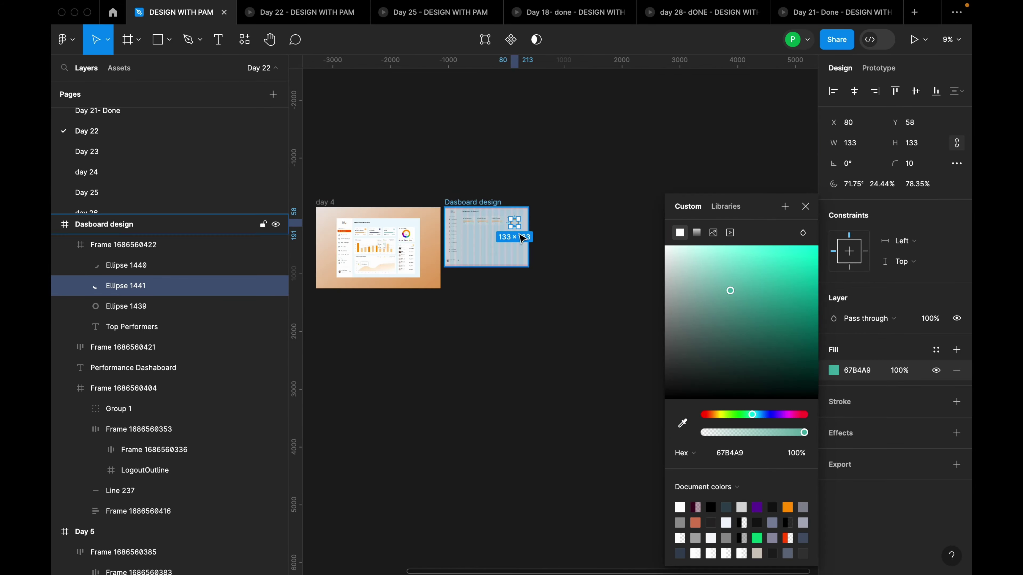
pyautogui.scroll(12, 521, 236)
pyautogui.click(519, 158)
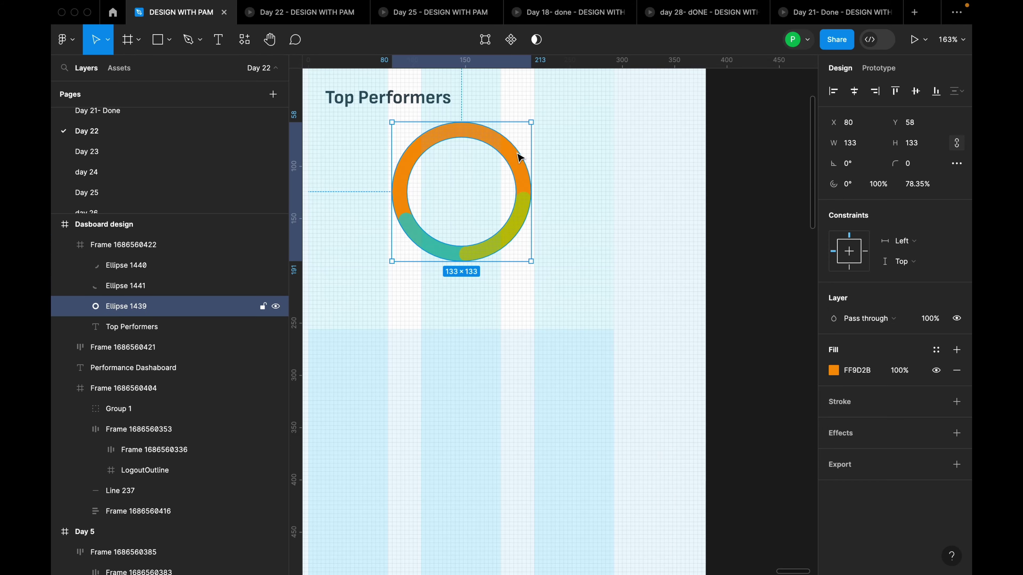
# Duplicate the orange ring and shape the copy, Ellipse 1442, into an arc on the ring's left side
pyautogui.moveTo(466, 186); pyautogui.dragTo(579, 269)
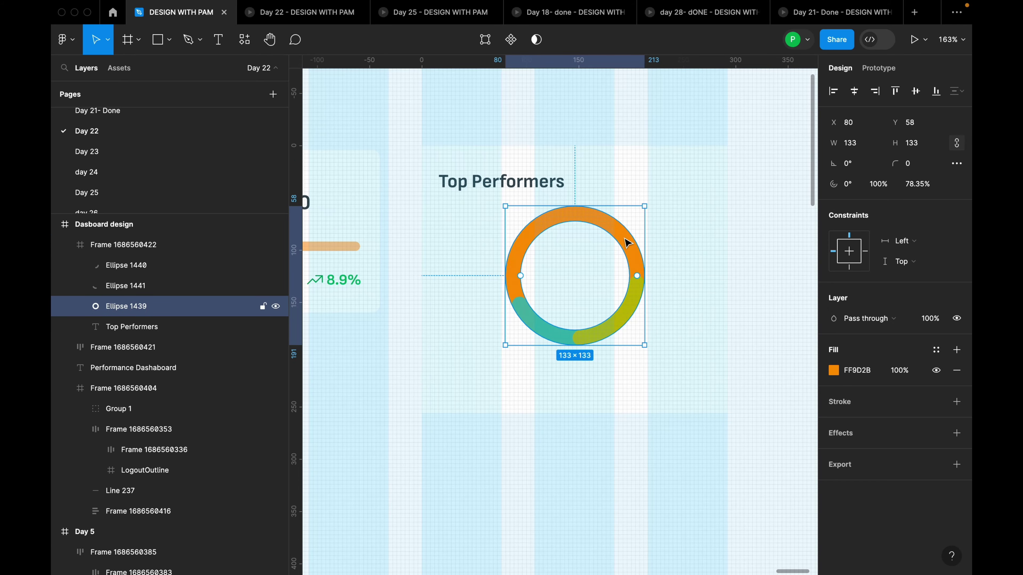
pyautogui.hotkey('ctrl', 'd')
pyautogui.scroll(3, 610, 286)
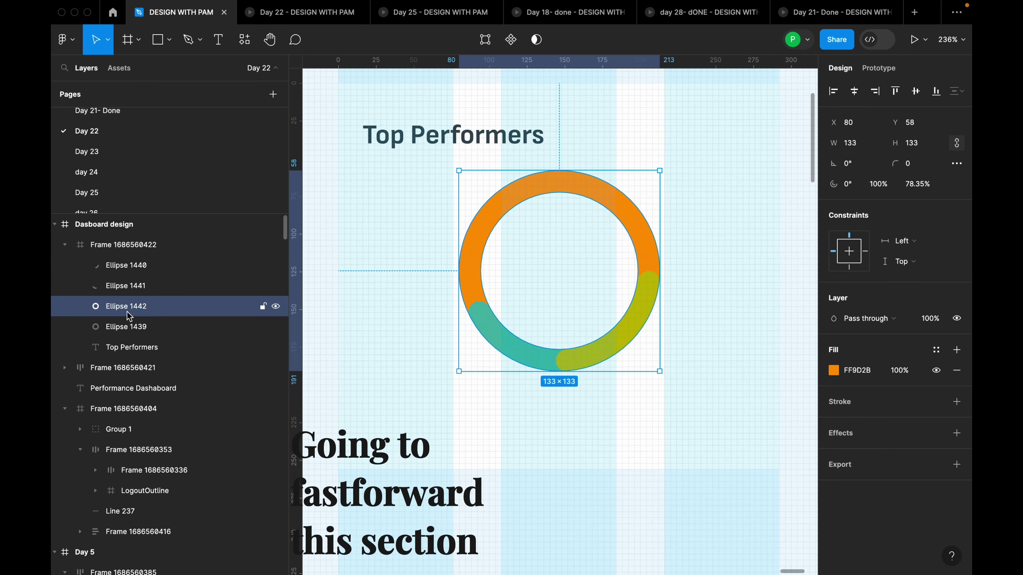
pyautogui.scroll(3, 651, 270)
pyautogui.moveTo(648, 276); pyautogui.dragTo(578, 366)
pyautogui.moveTo(578, 178); pyautogui.dragTo(484, 171)
pyautogui.click(619, 190)
pyautogui.moveTo(566, 404); pyautogui.dragTo(392, 320)
pyautogui.moveTo(534, 140); pyautogui.dragTo(442, 157)
pyautogui.moveTo(405, 215); pyautogui.dragTo(403, 357)
# Round the new arc's ends and fill it purple 3902DB sampled from the reference
pyautogui.click(918, 165)
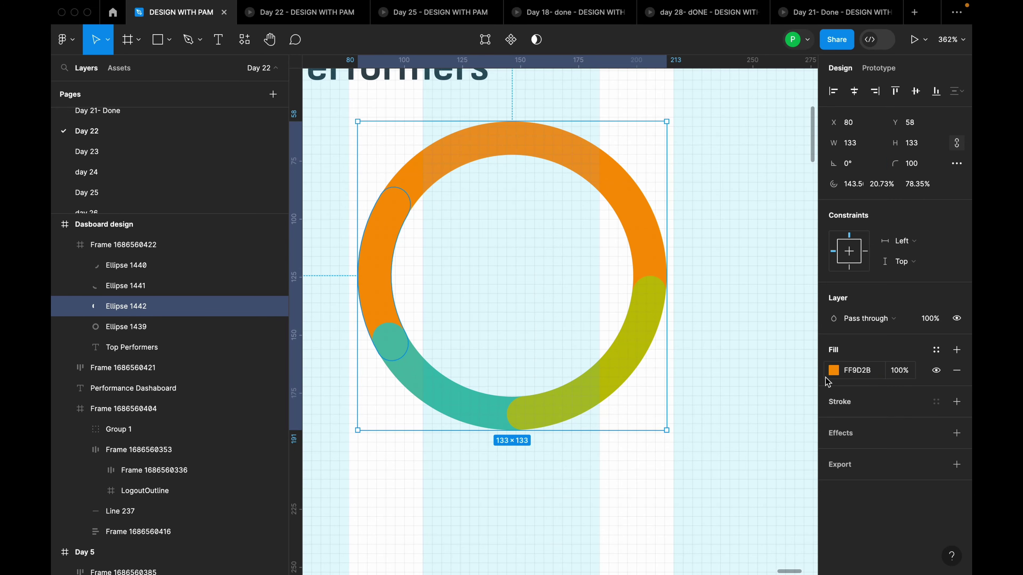
pyautogui.click(834, 370)
pyautogui.press('i')
pyautogui.scroll(-5, 754, 91)
pyautogui.click(575, 182)
pyautogui.press('Escape')
pyautogui.scroll(5, 522, 161)
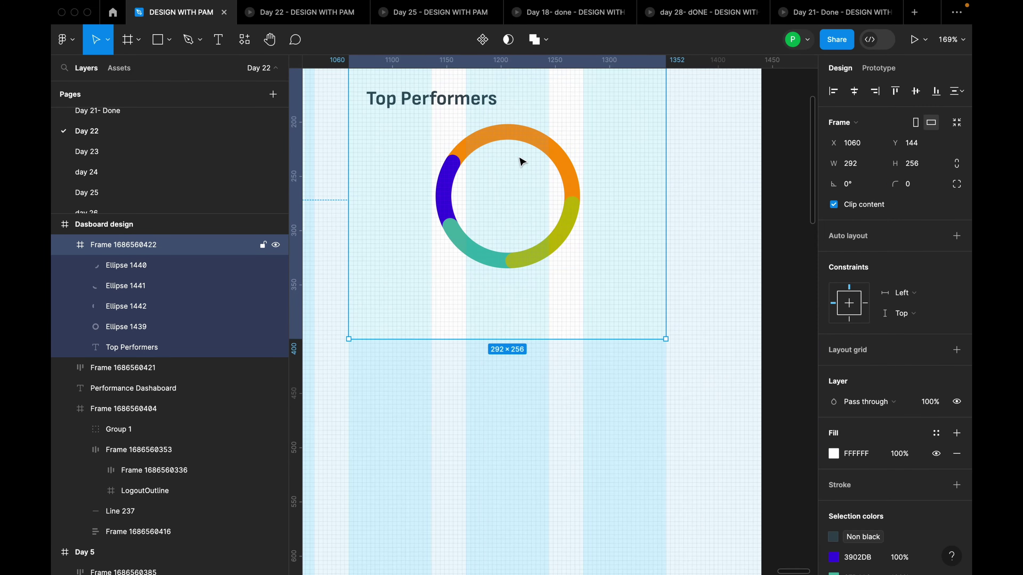
pyautogui.scroll(4, 522, 161)
# Duplicate the ring again as Ellipse 1443, shorten it into a top arc and fill it pink FF2BAA
pyautogui.click(555, 141)
pyautogui.hotkey('ctrl', 'd')
pyautogui.moveTo(555, 142)
pyautogui.mouseDown()
pyautogui.moveTo(552, 130)
pyautogui.moveTo(600, 217)
pyautogui.moveTo(538, 131)
pyautogui.mouseUp()
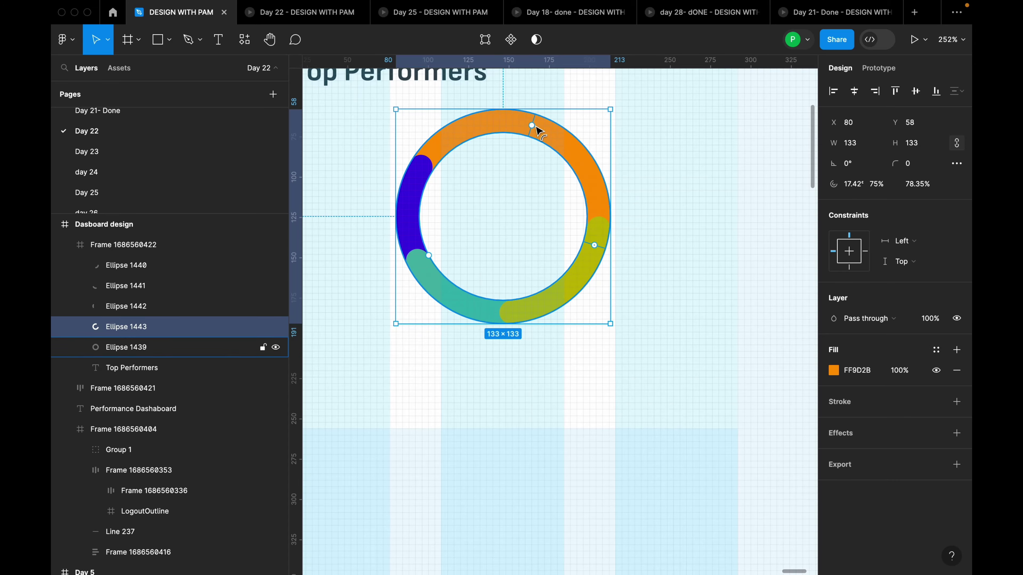
pyautogui.press('i')
pyautogui.scroll(-5, 742, 103)
pyautogui.click(743, 103)
pyautogui.scroll(3, 552, 245)
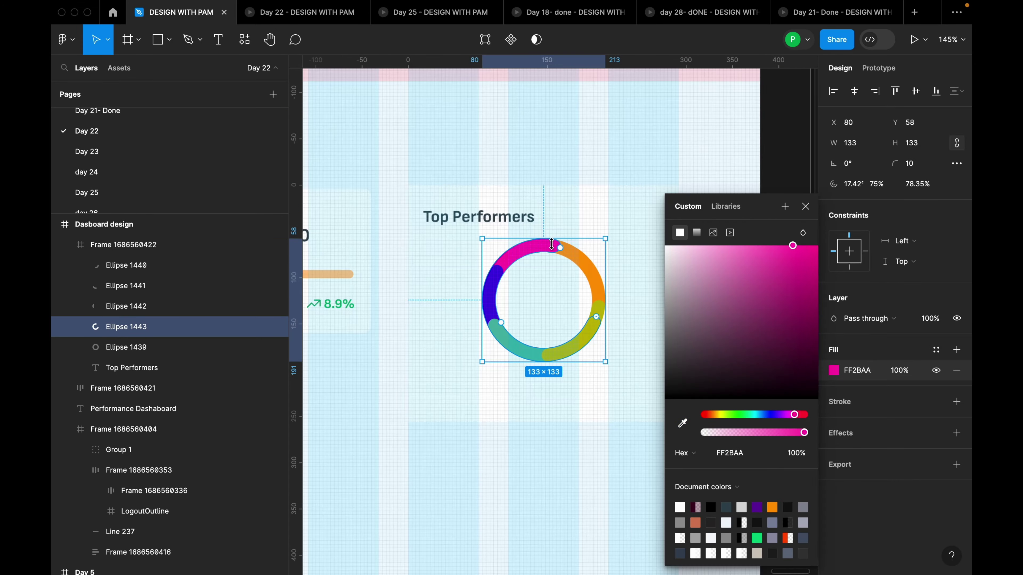
pyautogui.press('Escape')
pyautogui.scroll(-10, 653, 310)
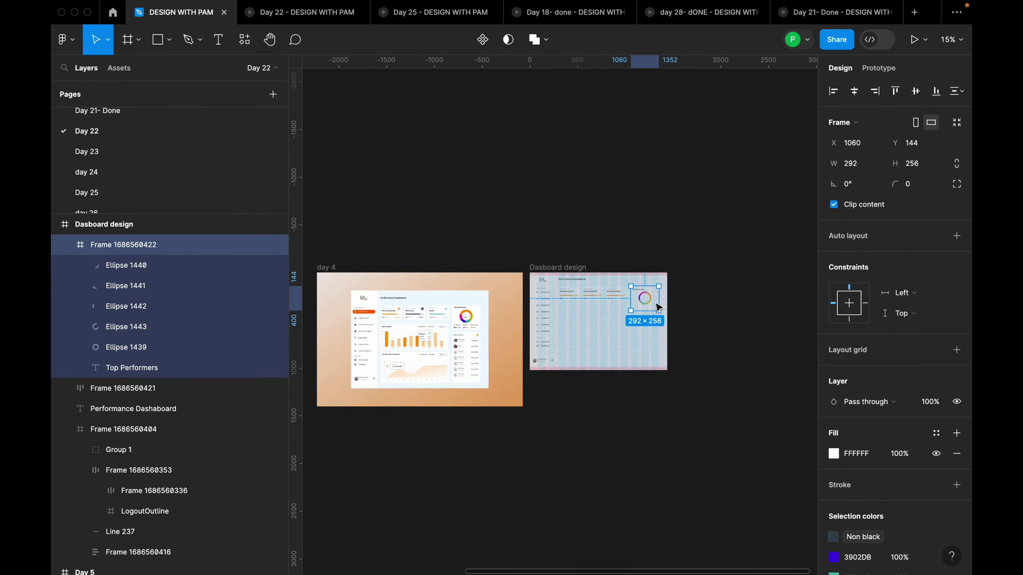
pyautogui.scroll(3, 657, 308)
pyautogui.scroll(-3, 564, 319)
pyautogui.scroll(6, 495, 321)
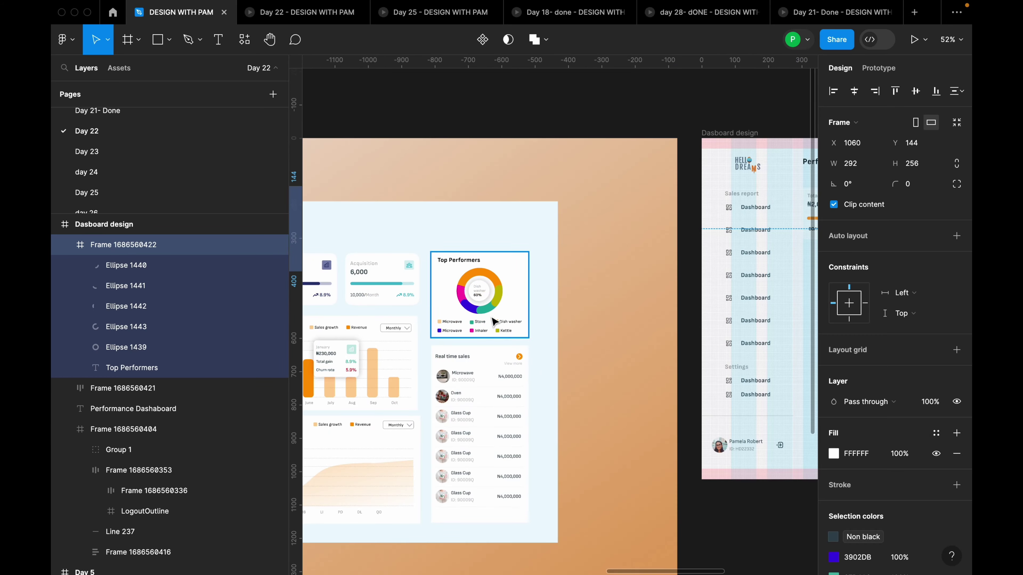
pyautogui.scroll(3, 493, 321)
pyautogui.scroll(4, 459, 244)
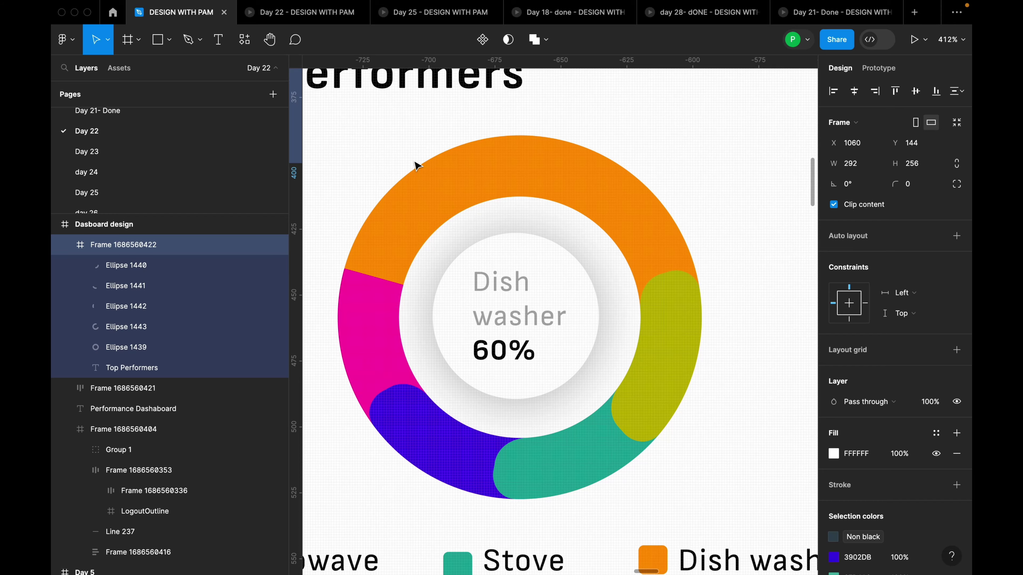
pyautogui.scroll(-10, 427, 196)
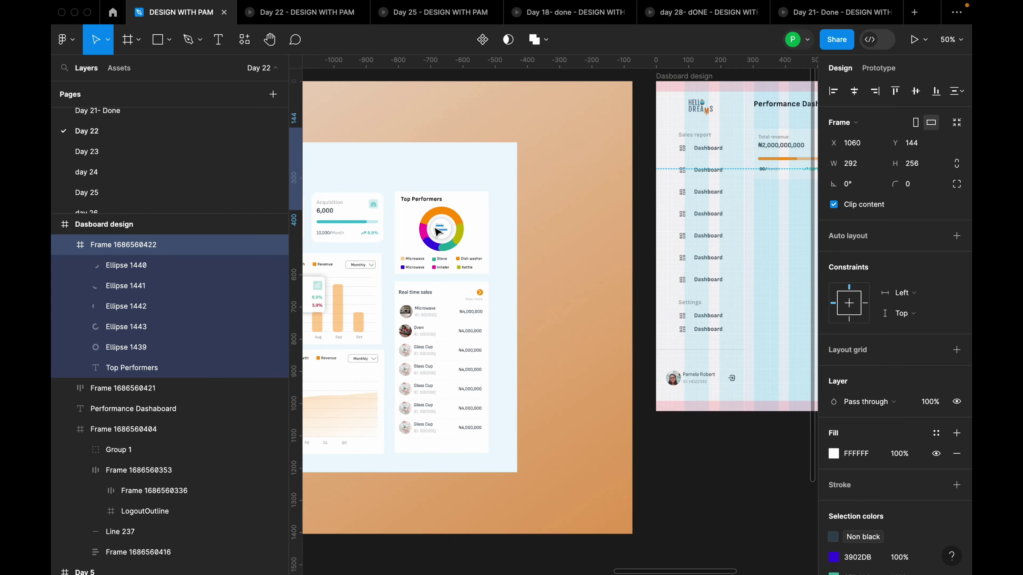
pyautogui.scroll(8, 632, 273)
pyautogui.scroll(4, 633, 273)
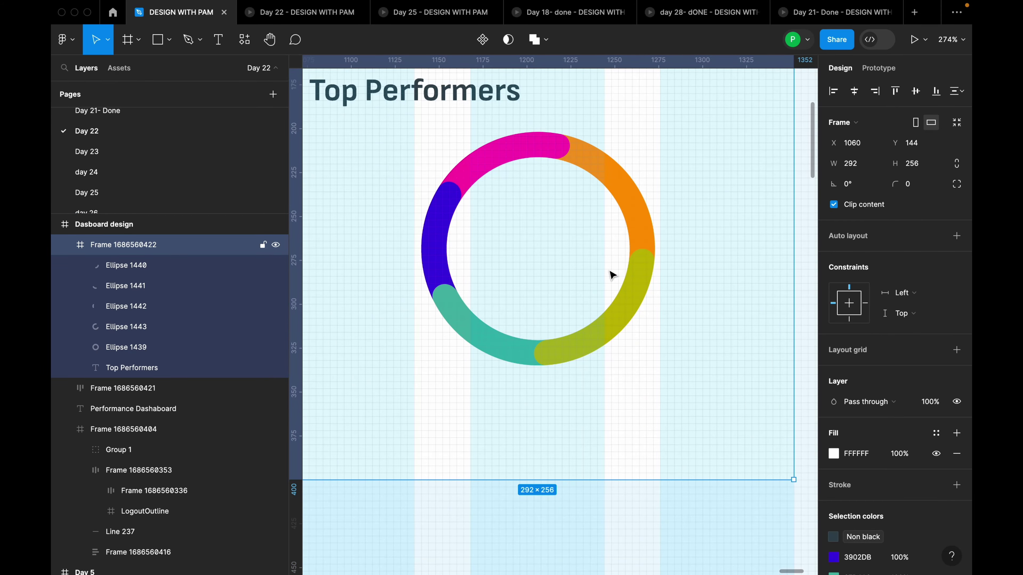
pyautogui.scroll(-2, 609, 272)
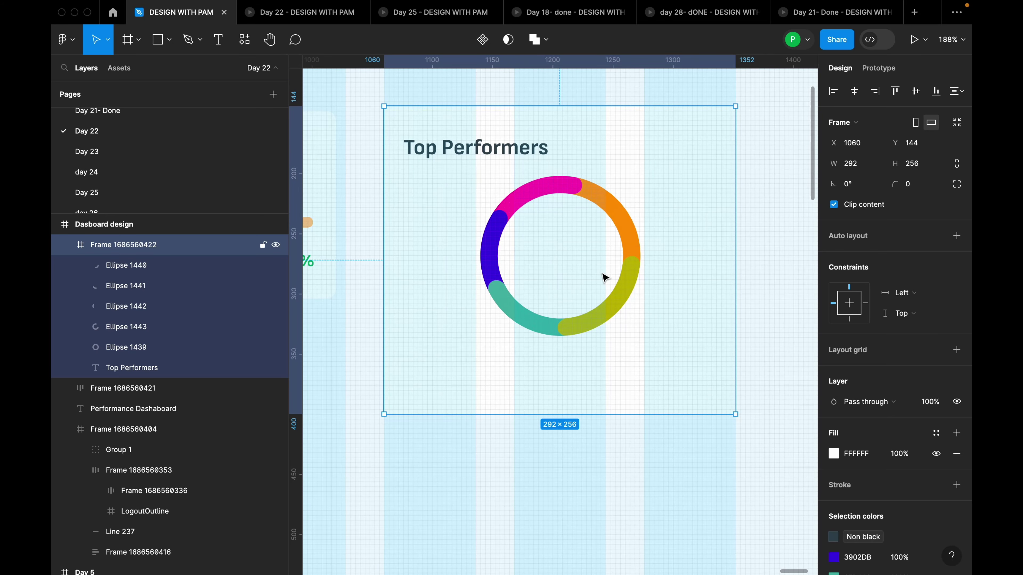
# Draw a 73×73 circle, Ellipse 1444, centred in the ring and fill it white FFFFFF
pyautogui.press('o')
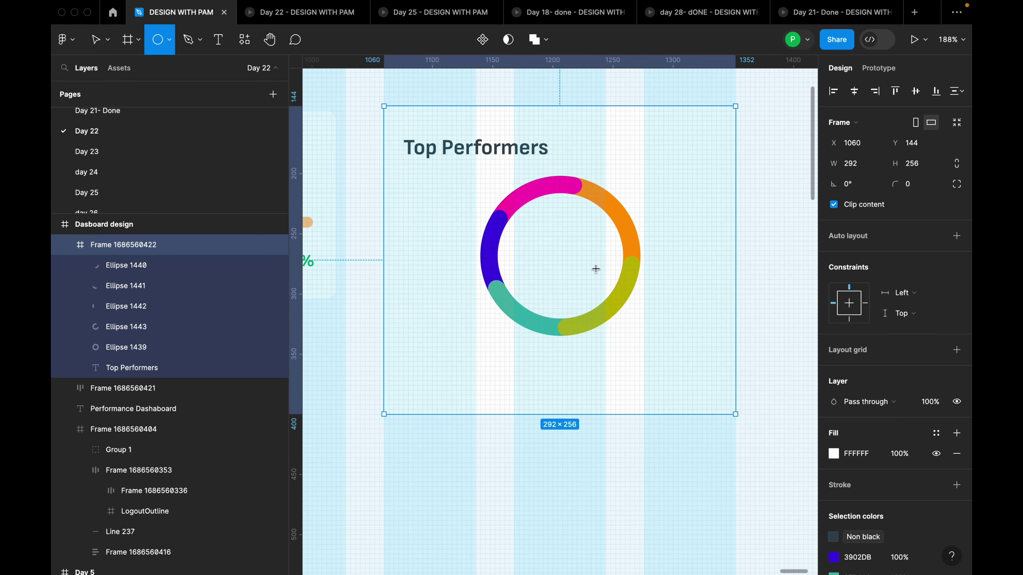
pyautogui.moveTo(517, 228)
pyautogui.mouseDown()
pyautogui.moveTo(599, 293)
pyautogui.moveTo(615, 326)
pyautogui.mouseUp()
pyautogui.moveTo(577, 290); pyautogui.dragTo(572, 270)
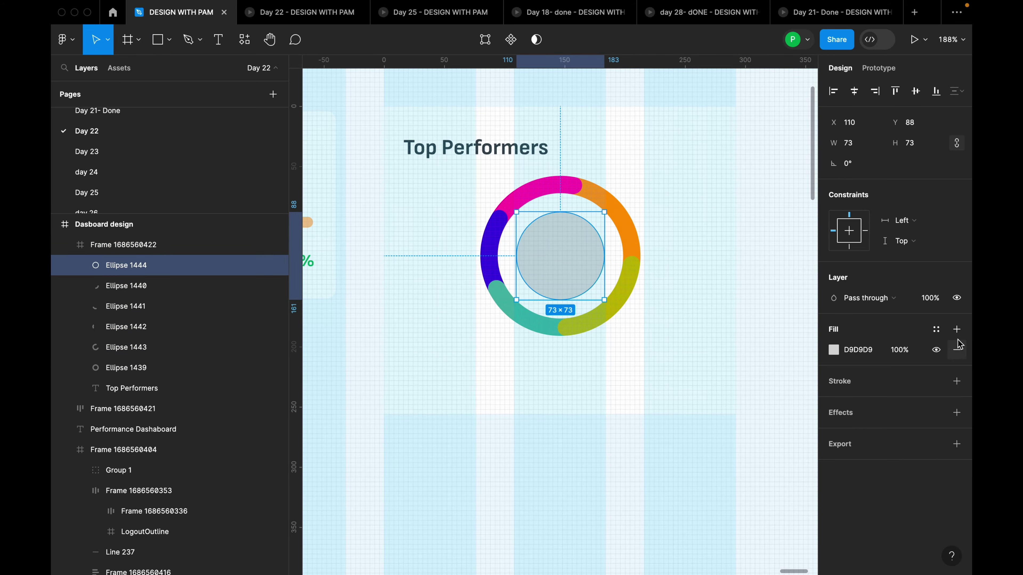
pyautogui.click(957, 329)
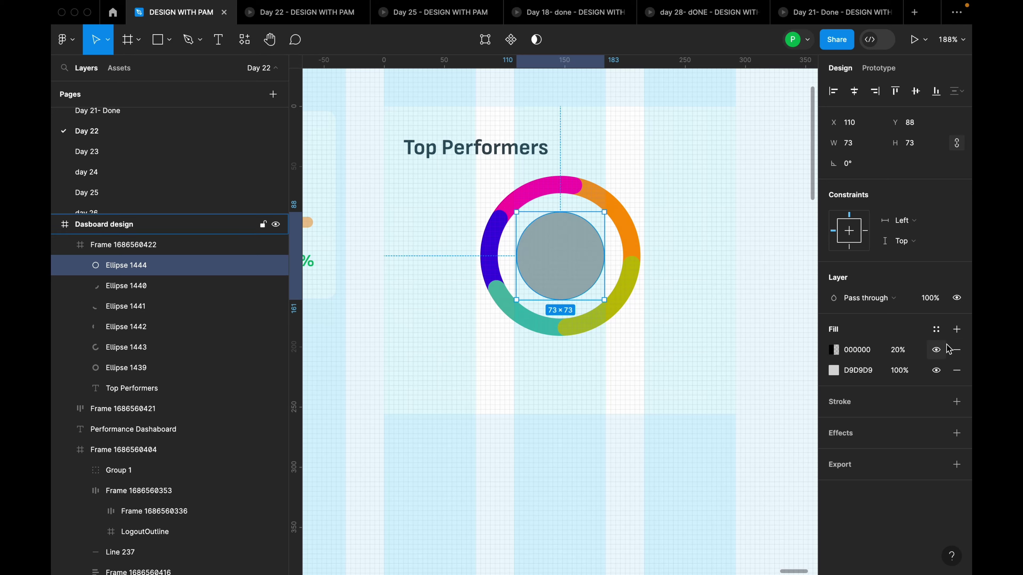
pyautogui.click(956, 350)
pyautogui.click(833, 349)
pyautogui.moveTo(686, 284); pyautogui.dragTo(664, 245)
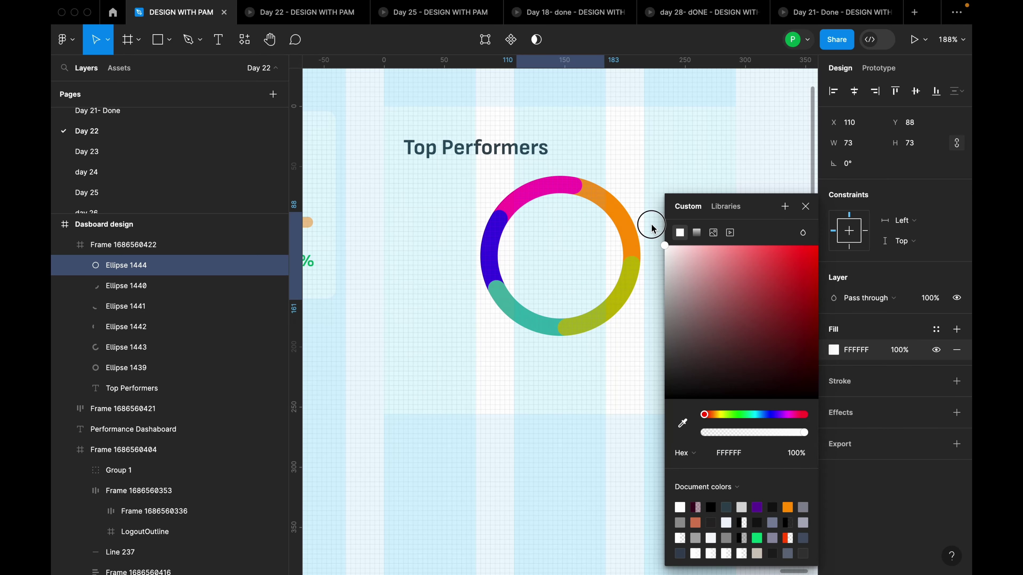
pyautogui.click(805, 208)
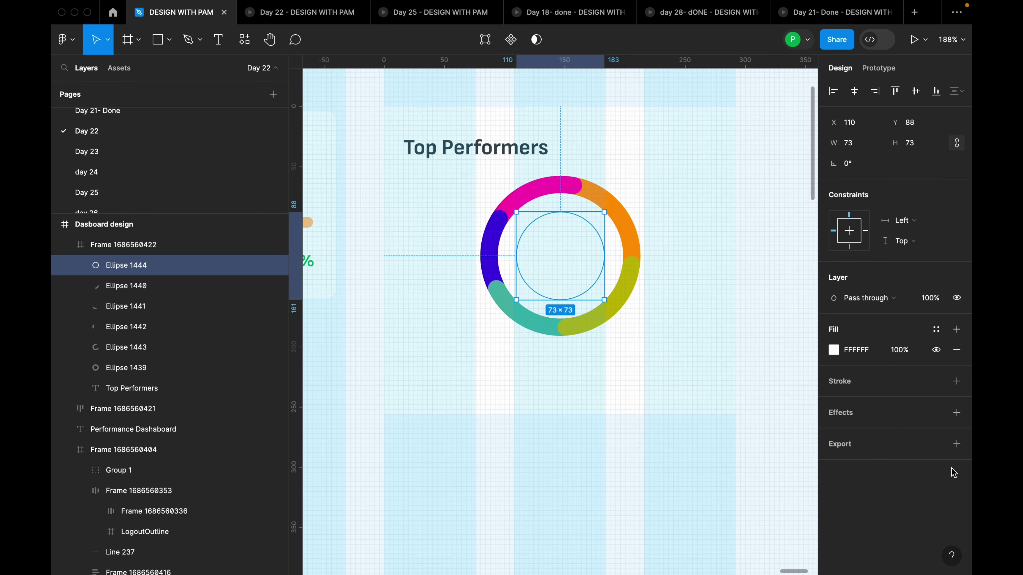
# Give the white circle a drop shadow with blur 20
pyautogui.click(957, 413)
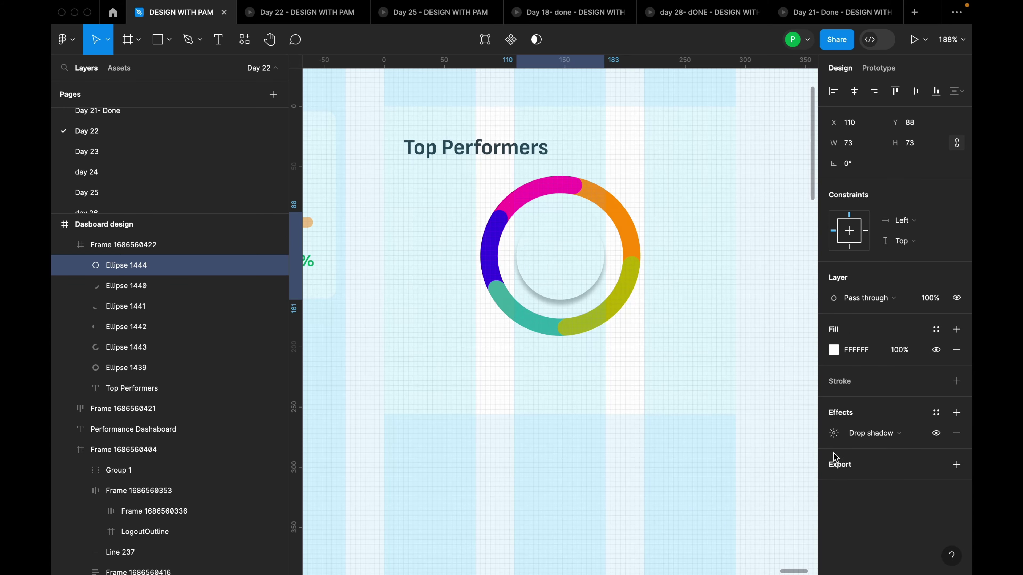
pyautogui.click(833, 435)
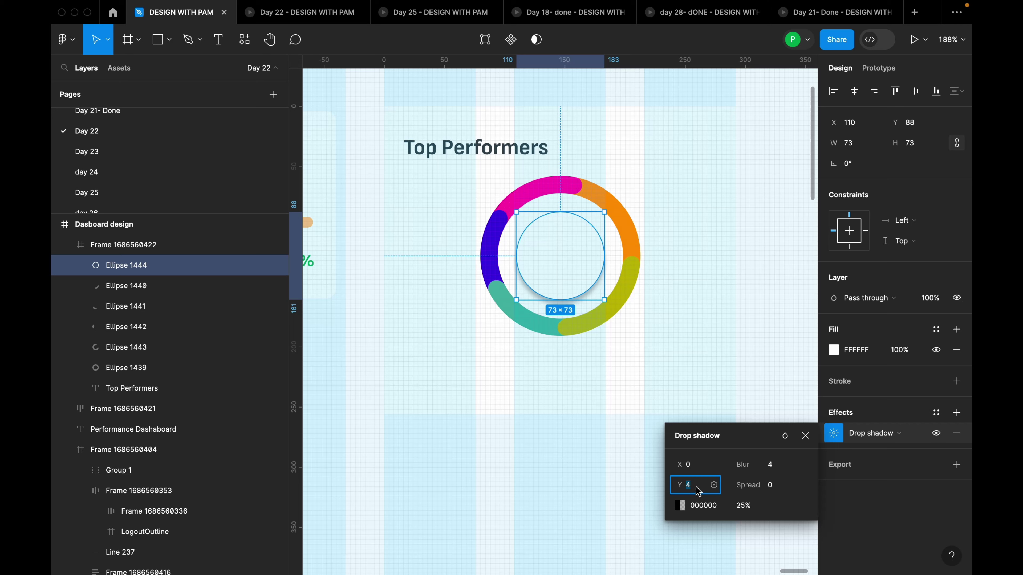
pyautogui.click(774, 470)
pyautogui.write('20')
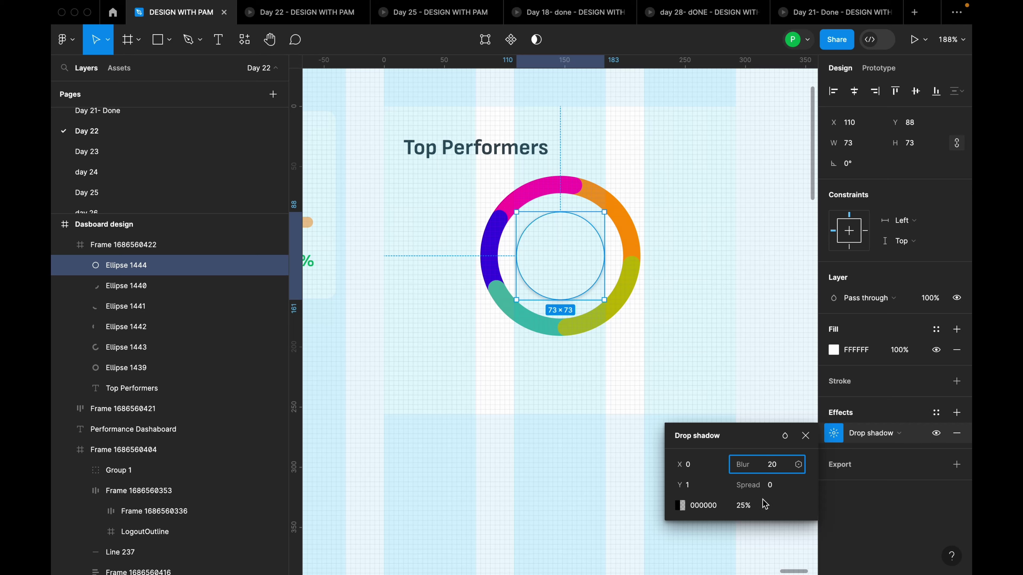
pyautogui.click(807, 434)
pyautogui.click(732, 345)
pyautogui.scroll(-10, 730, 368)
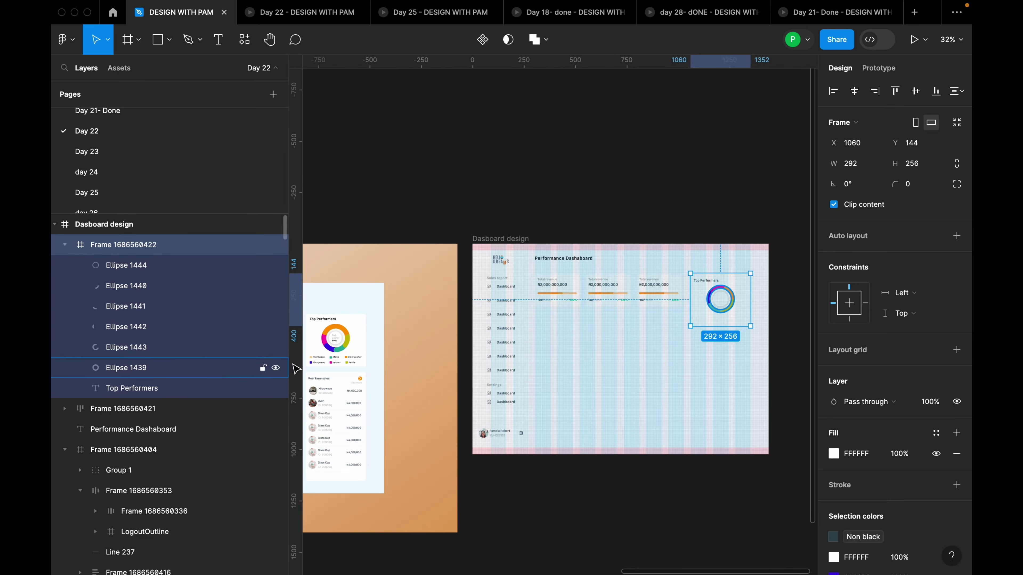
# Drill into the reference donut and select its 'Dish washer 60%' label block
pyautogui.scroll(6, 319, 408)
pyautogui.scroll(5, 343, 341)
pyautogui.doubleClick(408, 287)
pyautogui.doubleClick(408, 286)
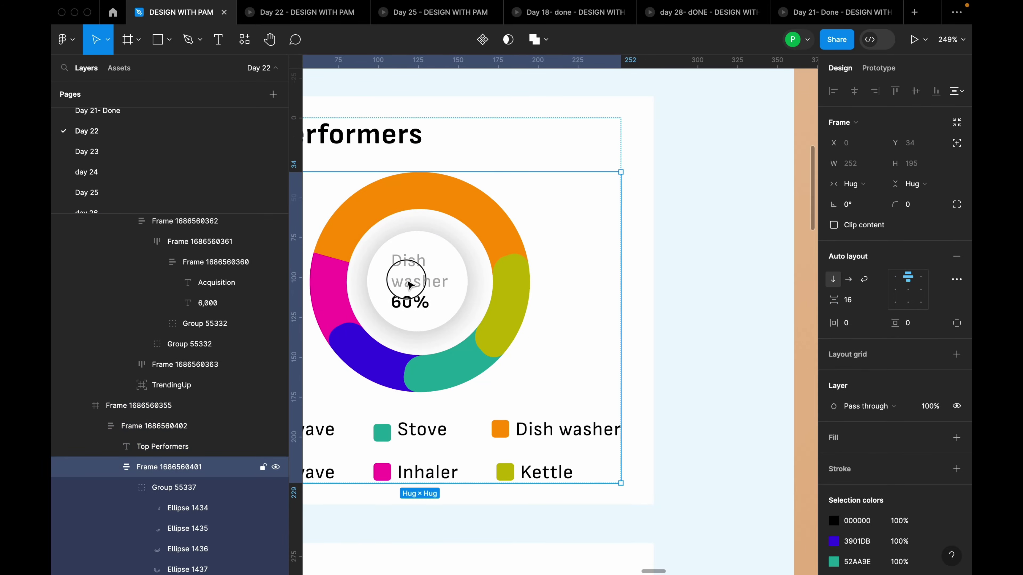
pyautogui.doubleClick(409, 285)
pyautogui.click(423, 294)
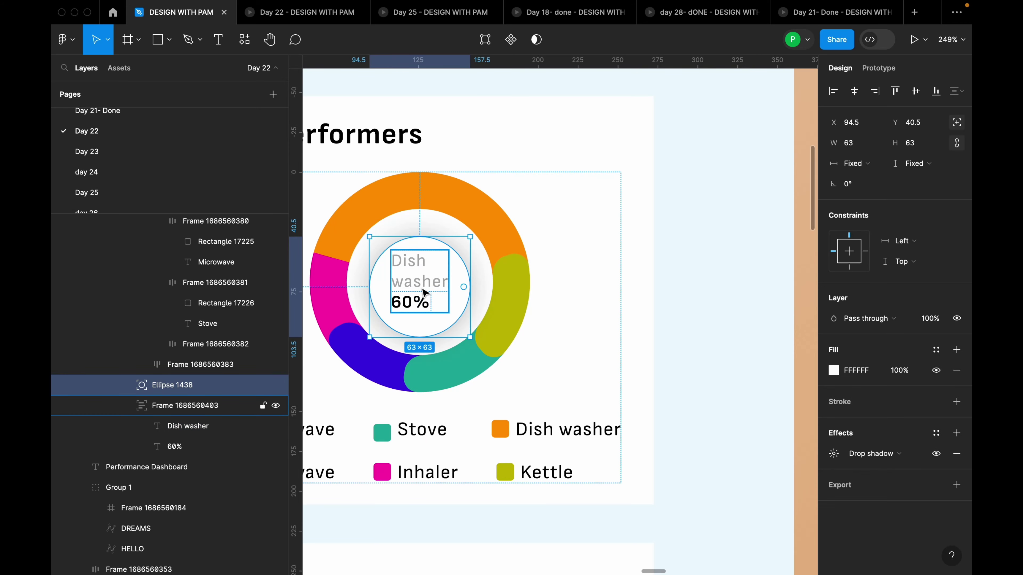
pyautogui.click(419, 279)
pyautogui.press('Escape')
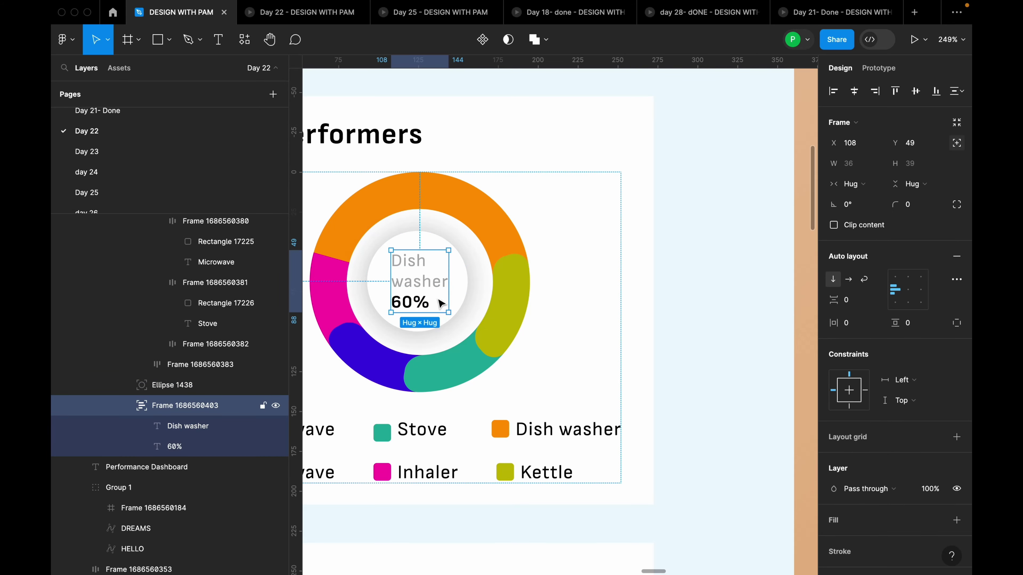
pyautogui.scroll(-5, 407, 300)
pyautogui.scroll(-5, 407, 300)
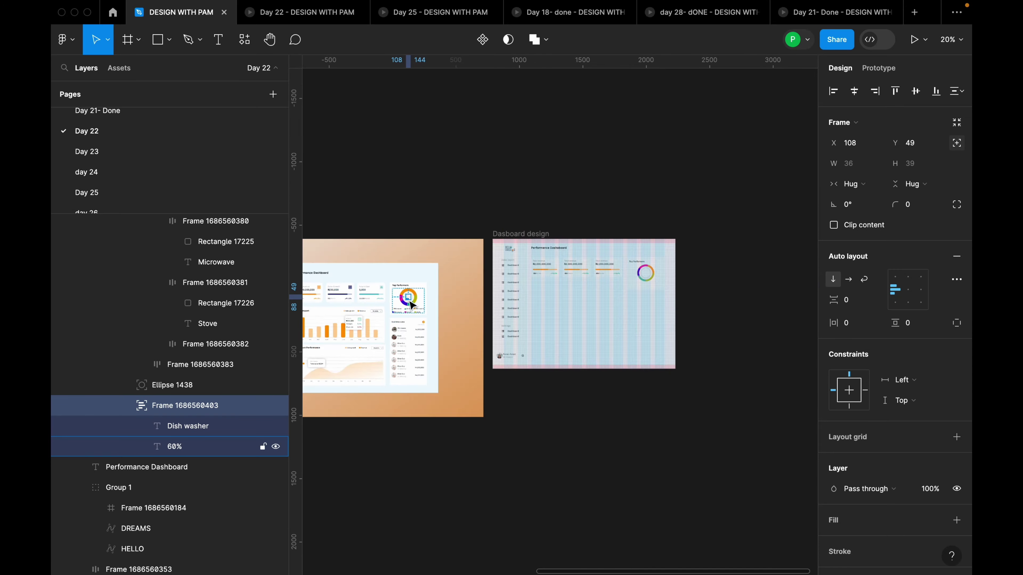
pyautogui.scroll(5, 527, 297)
pyautogui.scroll(3, 364, 250)
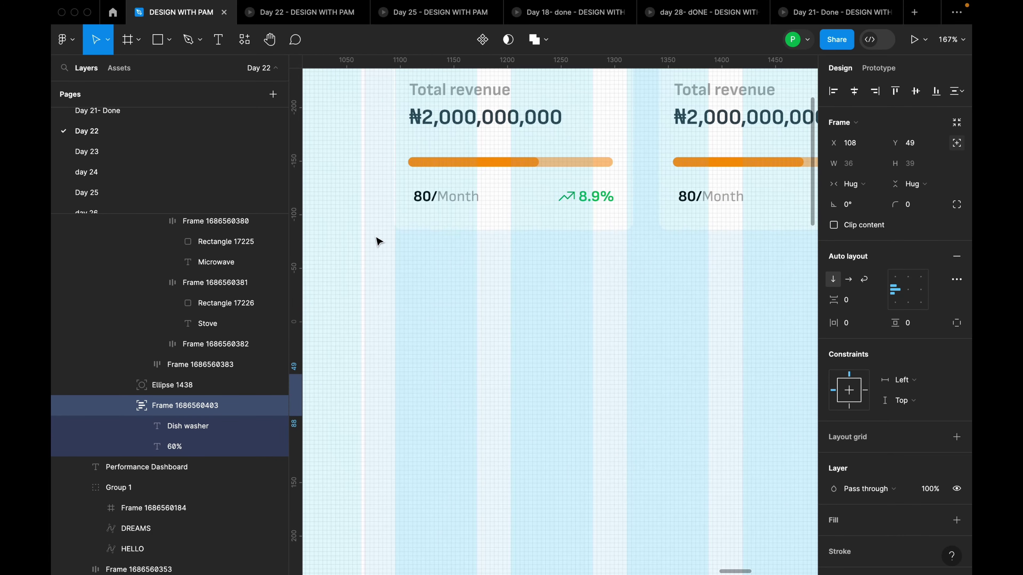
pyautogui.scroll(-5, 443, 202)
pyautogui.scroll(5, 641, 230)
pyautogui.scroll(5, 644, 220)
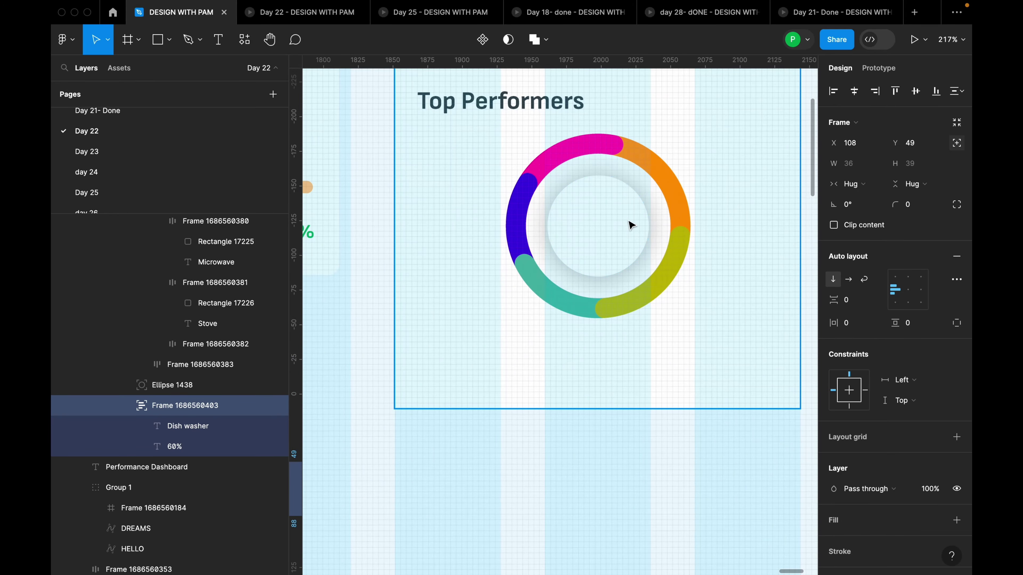
# Reselect the 'Dish washer 60%' label block and nudge it slightly
pyautogui.press('t')
pyautogui.click(549, 310)
pyautogui.write('0')
pyautogui.press('Escape')
pyautogui.scroll(-10, 699, 317)
pyautogui.press('Escape')
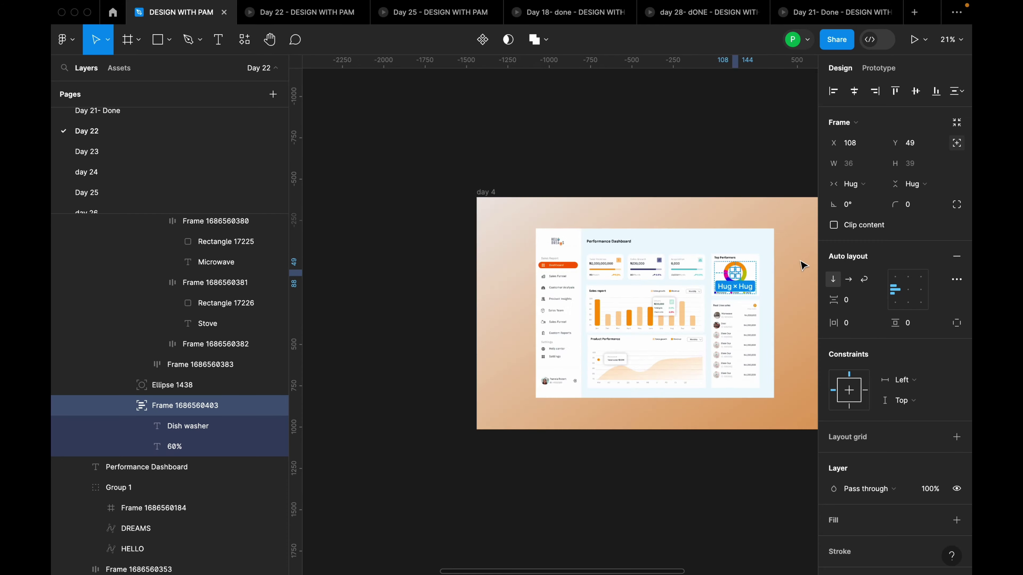
pyautogui.scroll(8, 678, 304)
pyautogui.scroll(4, 589, 278)
pyautogui.moveTo(589, 278); pyautogui.dragTo(587, 272)
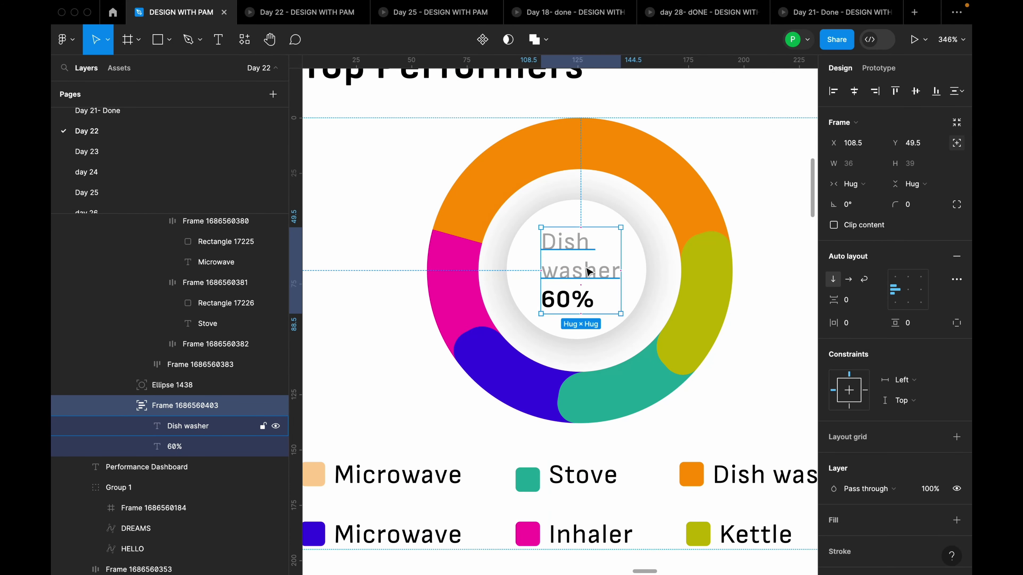
pyautogui.scroll(-15, 713, 309)
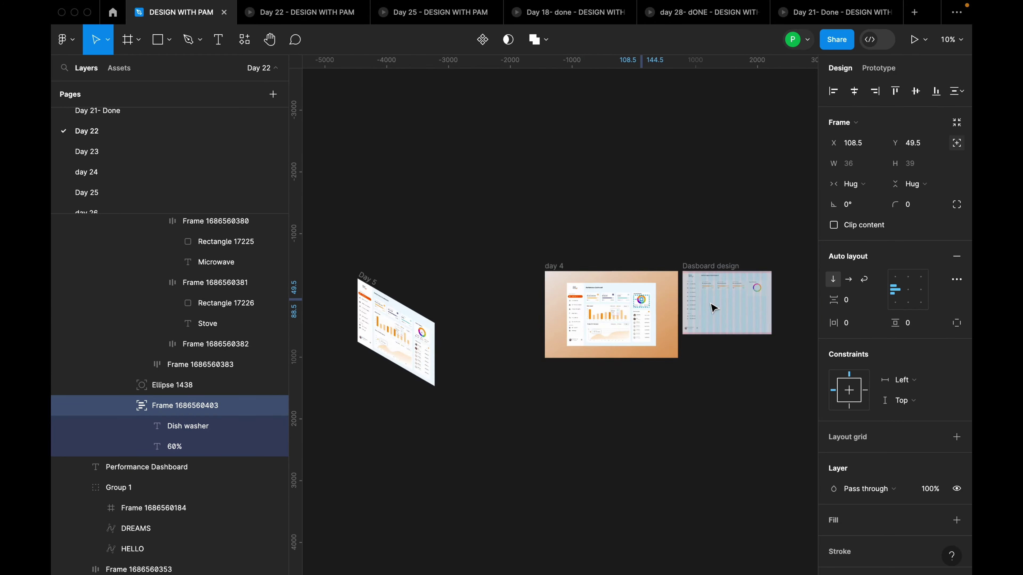
pyautogui.scroll(13, 713, 308)
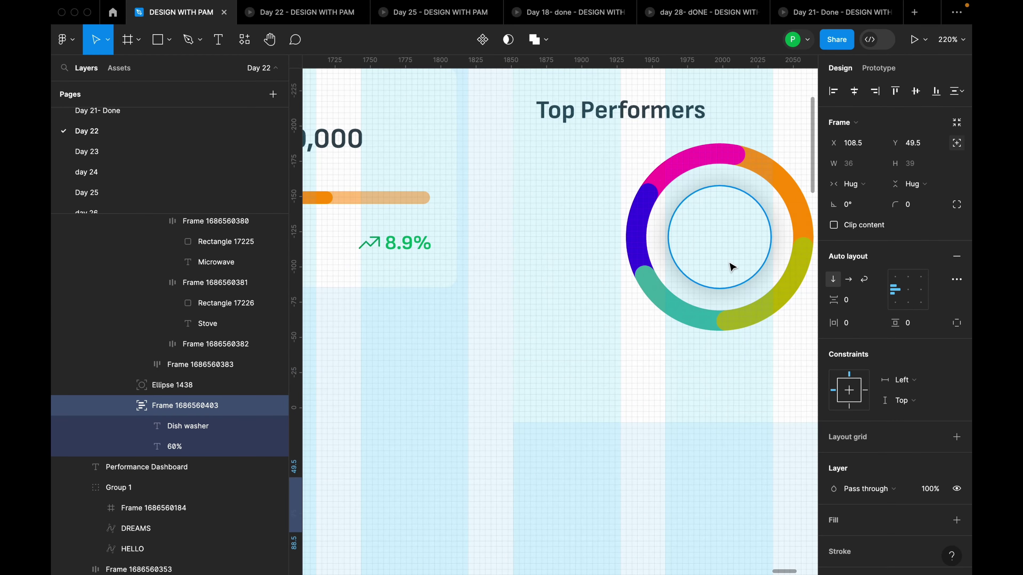
# Paste the 'Dish washer 60%' label and centre it horizontally and vertically on the white circle
pyautogui.hotkey('ctrl', 'v')
pyautogui.moveTo(548, 322); pyautogui.dragTo(715, 245)
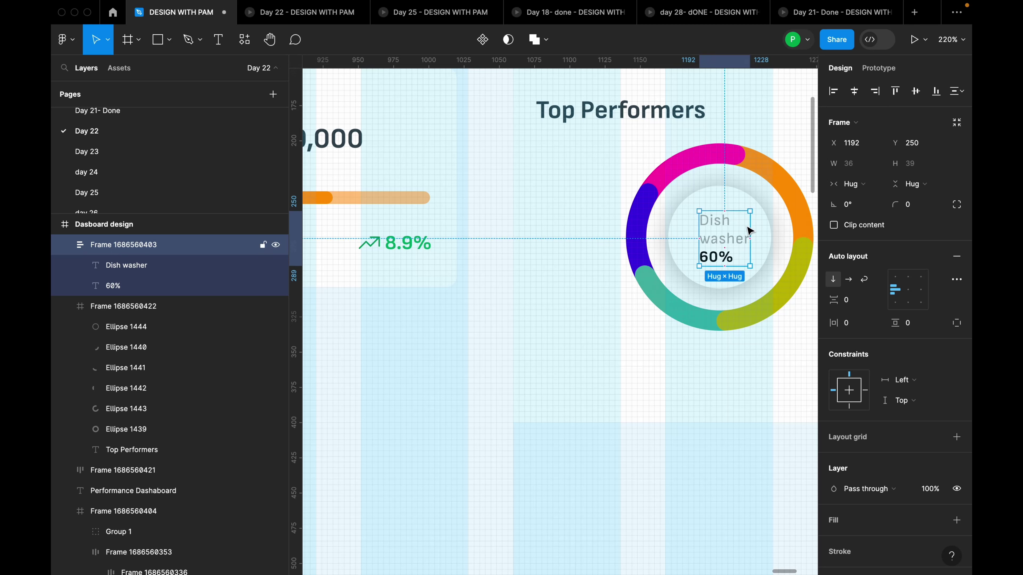
pyautogui.keyDown('shift'); pyautogui.click(761, 230); pyautogui.keyUp('shift')
pyautogui.click(763, 231)
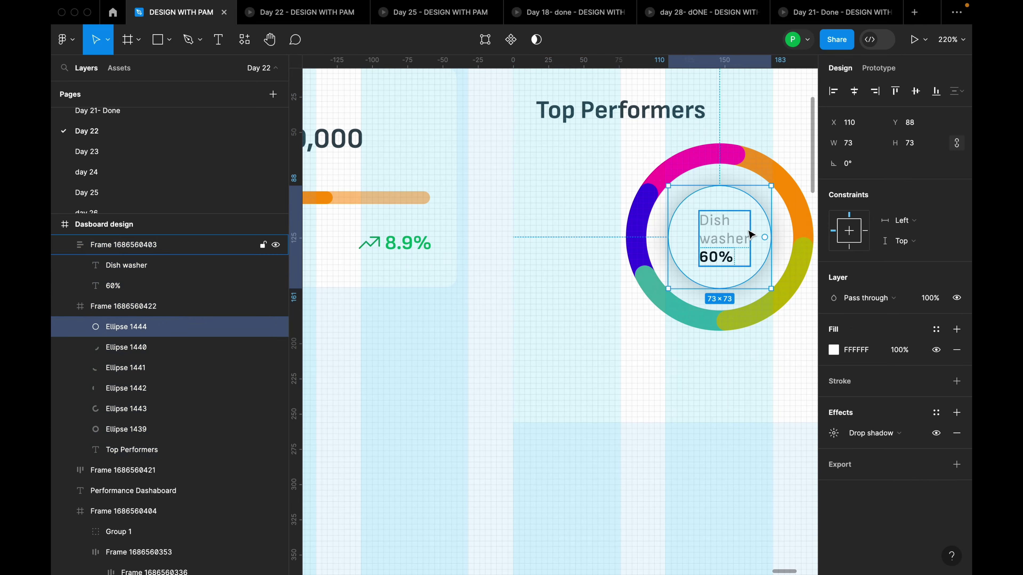
pyautogui.keyDown('shift'); pyautogui.click(731, 237); pyautogui.keyUp('shift')
pyautogui.click(849, 100)
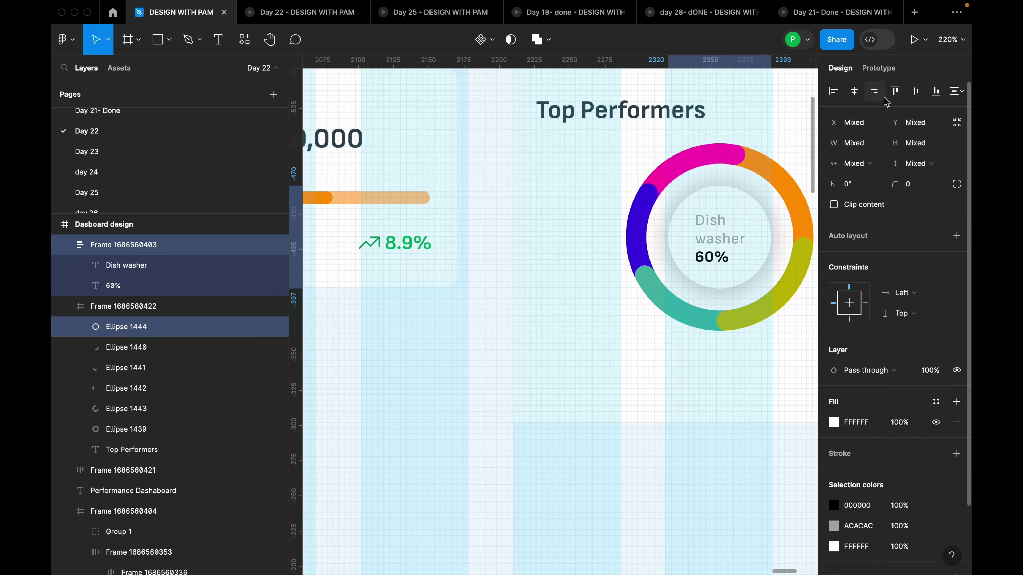
pyautogui.click(915, 91)
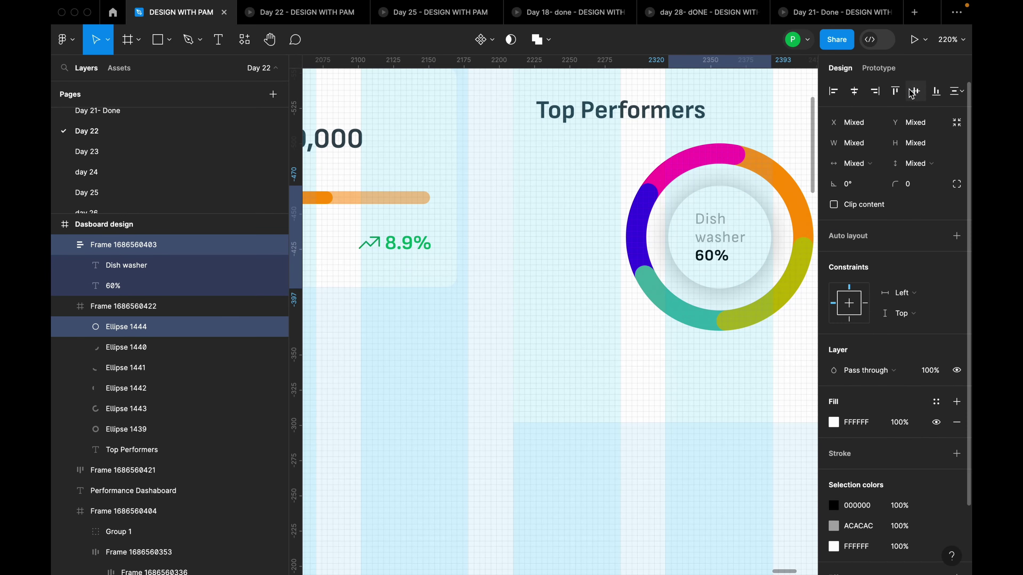
# Review the finished Top Performers card frame and deselect it
pyautogui.click(770, 238)
pyautogui.scroll(-3, 757, 294)
pyautogui.click(722, 313)
pyautogui.scroll(-6, 741, 342)
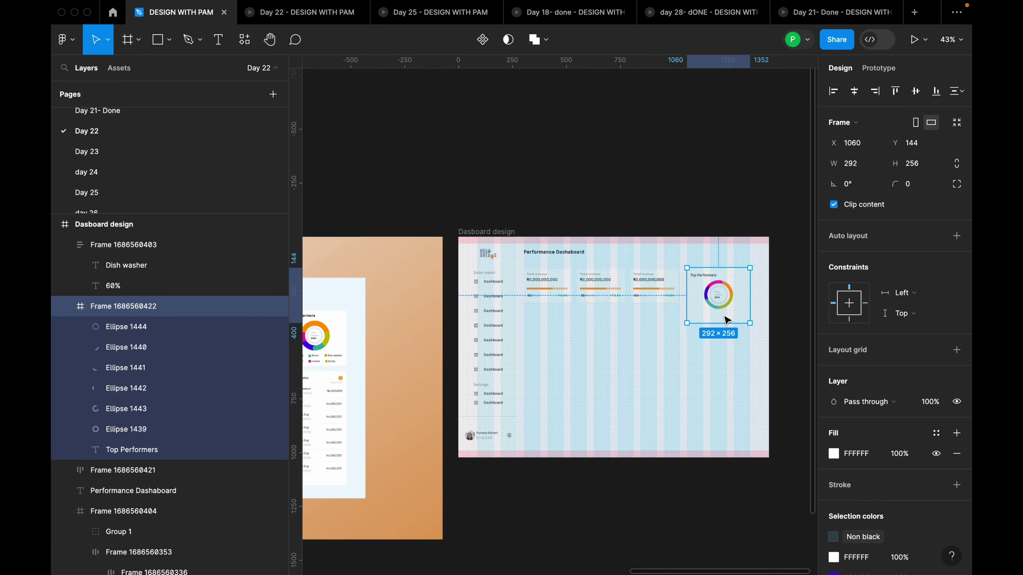
pyautogui.scroll(-2, 732, 345)
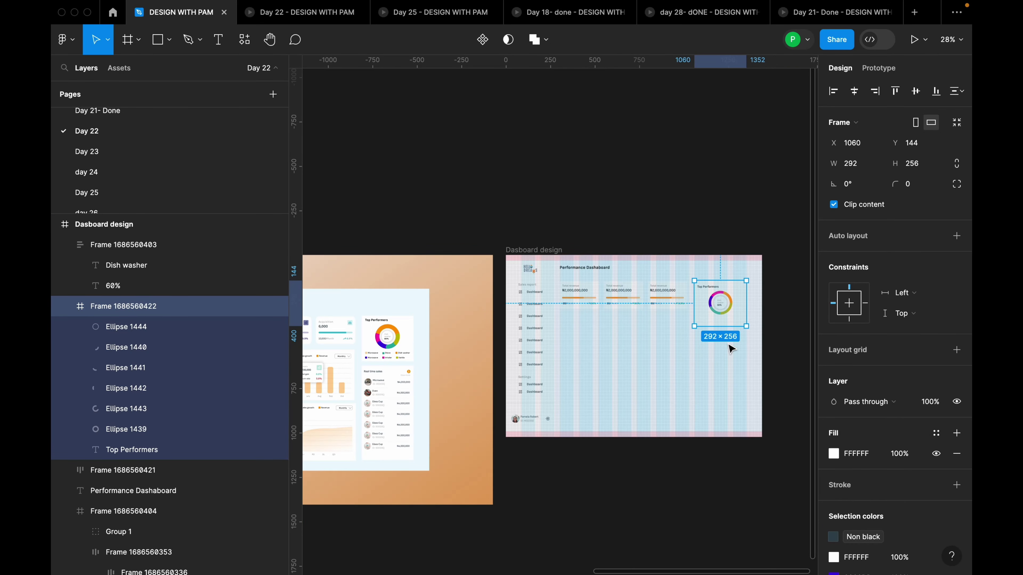
pyautogui.click(737, 350)
# Draw a small 11×11 square below the donut for the first legend swatch
pyautogui.moveTo(623, 360); pyautogui.dragTo(674, 304)
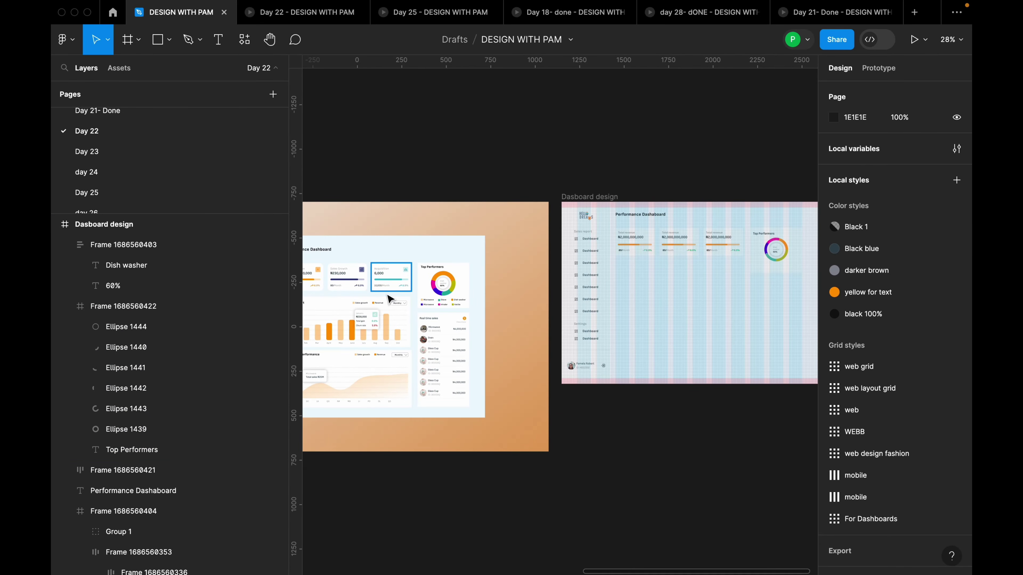
pyautogui.scroll(3, 392, 303)
pyautogui.scroll(5, 457, 289)
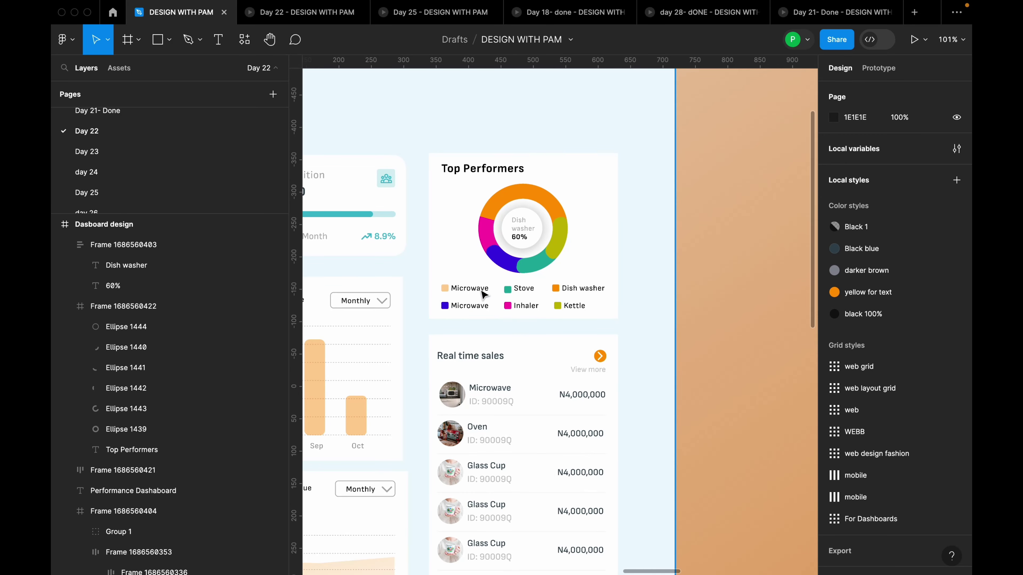
pyautogui.scroll(-5, 468, 293)
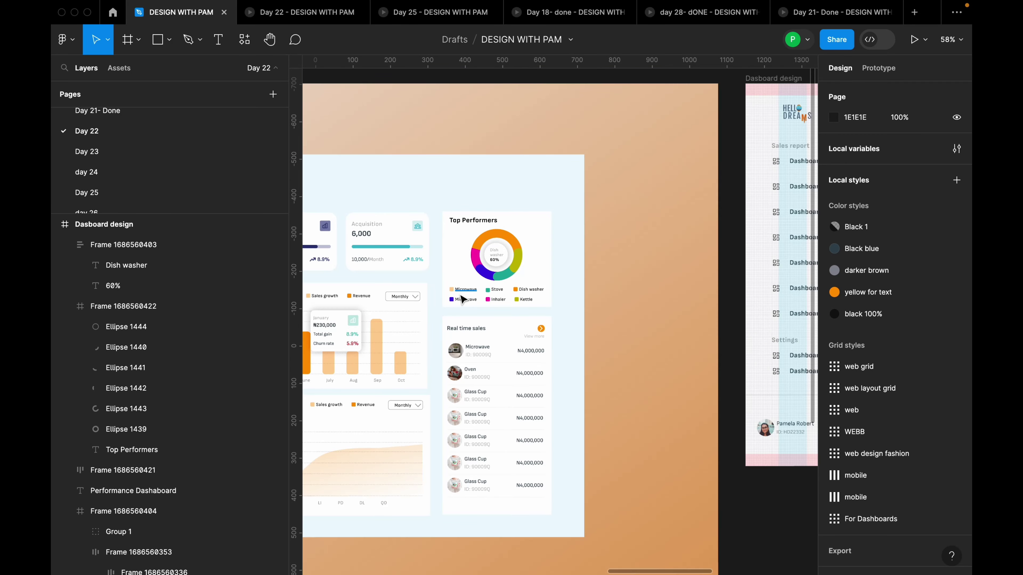
pyautogui.scroll(4, 443, 302)
pyautogui.scroll(-4, 441, 302)
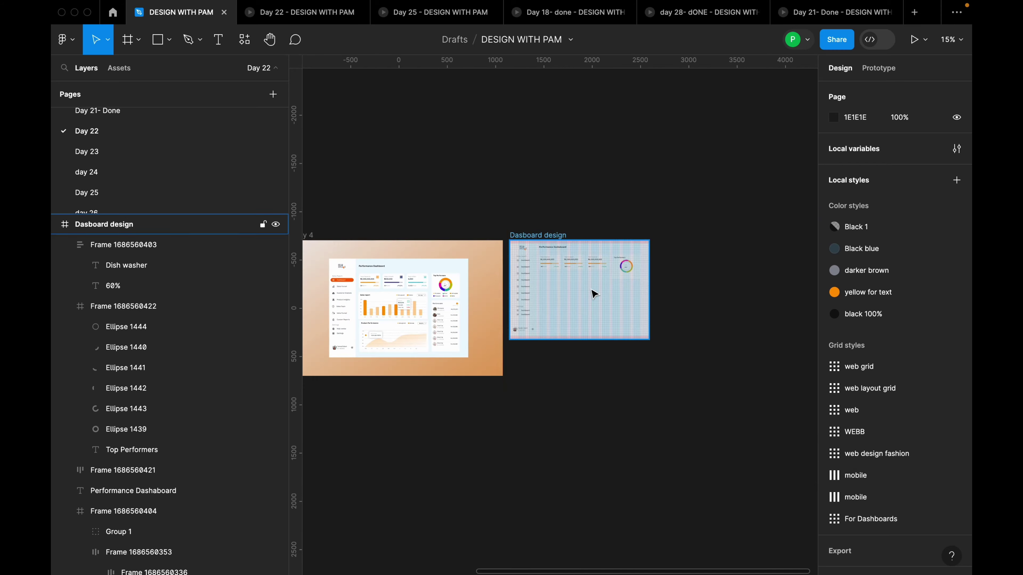
pyautogui.scroll(6, 623, 290)
pyautogui.press('r')
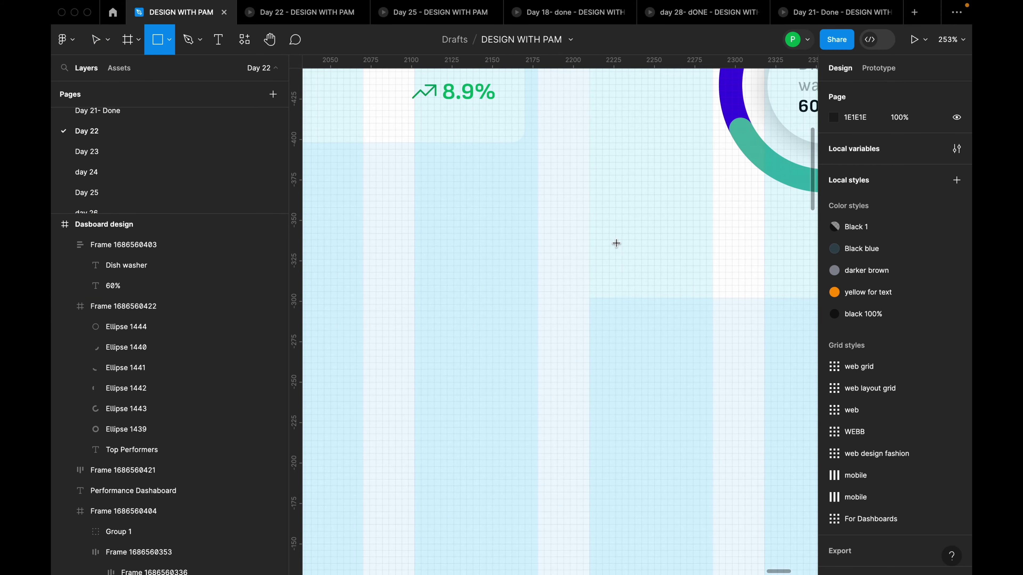
pyautogui.moveTo(622, 214); pyautogui.dragTo(635, 226)
pyautogui.scroll(-5, 630, 236)
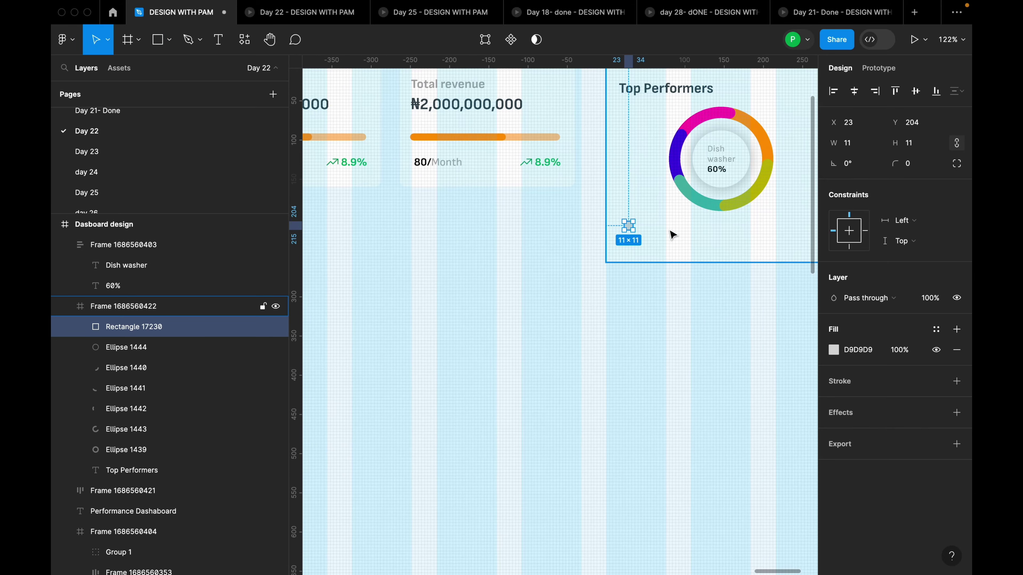
pyautogui.scroll(-2, 654, 246)
pyautogui.scroll(6, 656, 243)
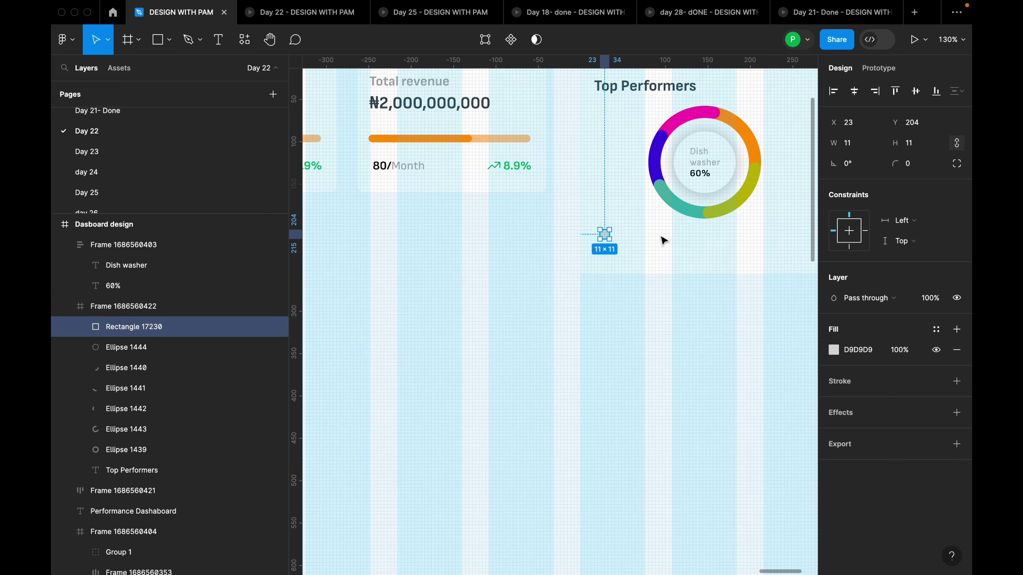
# Add a 'Microwave' label at size 14 Medium beside the square
pyautogui.press('t')
pyautogui.click(606, 233)
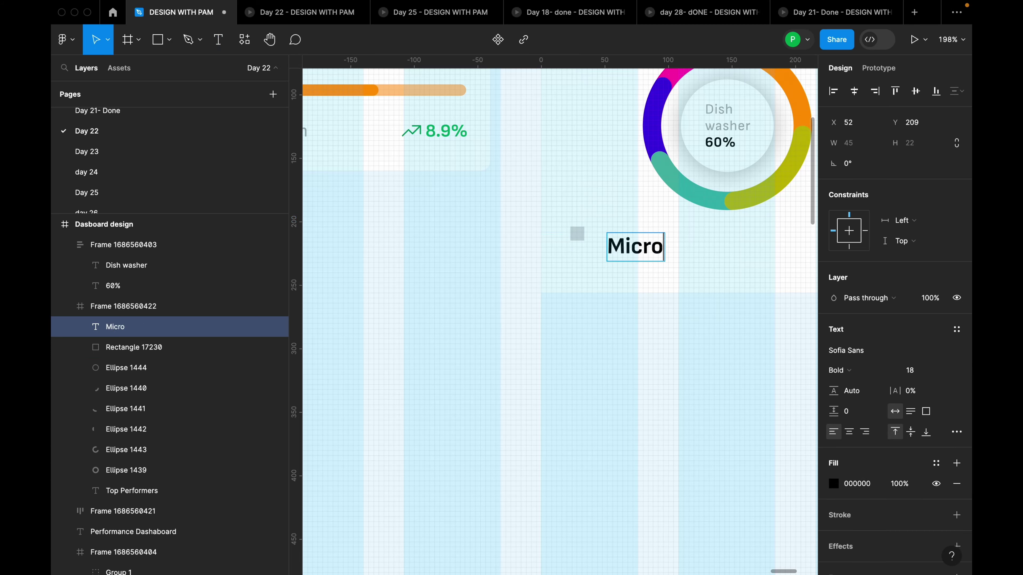
pyautogui.write('Microwave')
pyautogui.press('Escape')
pyautogui.moveTo(658, 254); pyautogui.dragTo(653, 242)
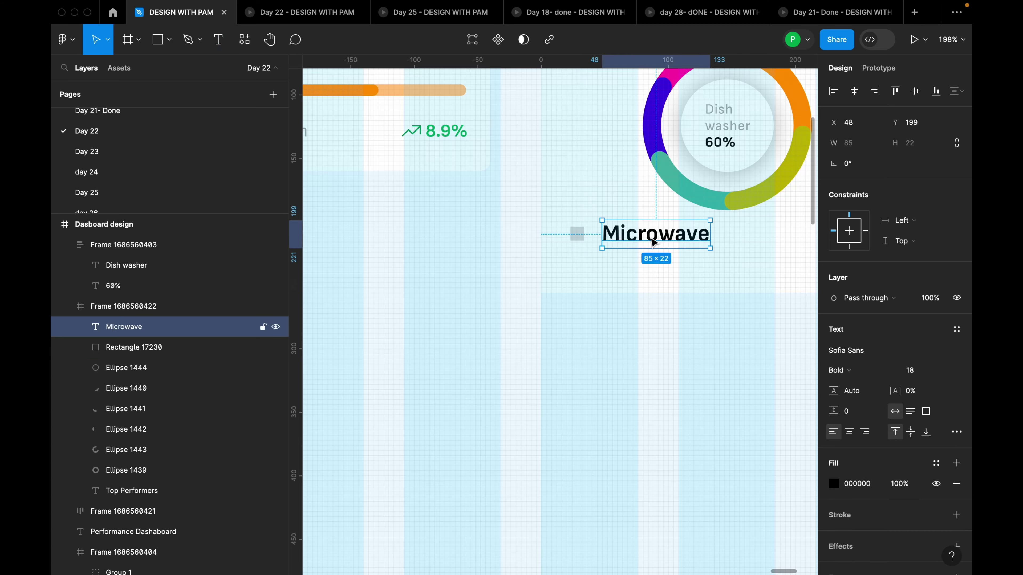
pyautogui.click(942, 370)
pyautogui.click(926, 458)
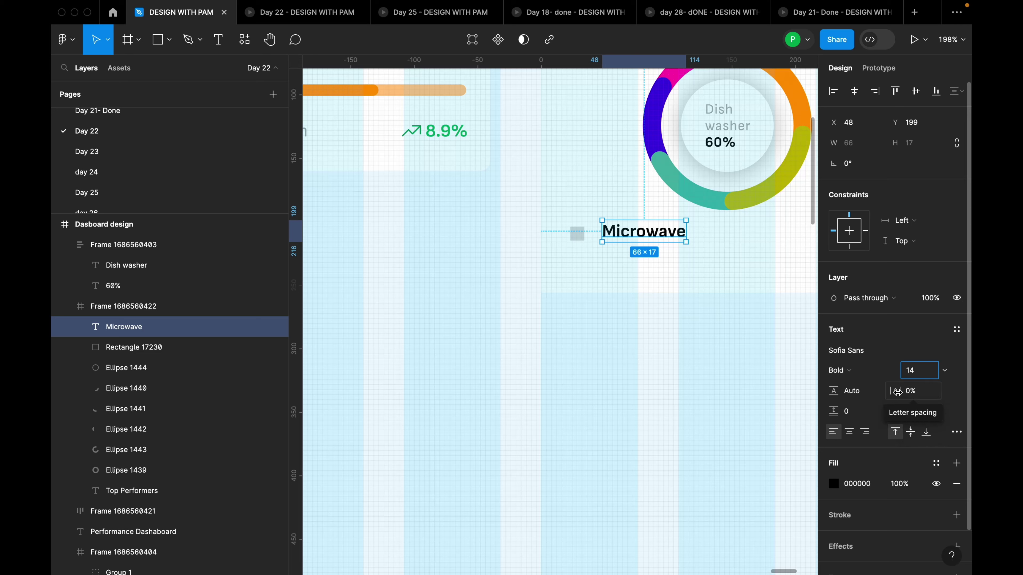
pyautogui.click(878, 377)
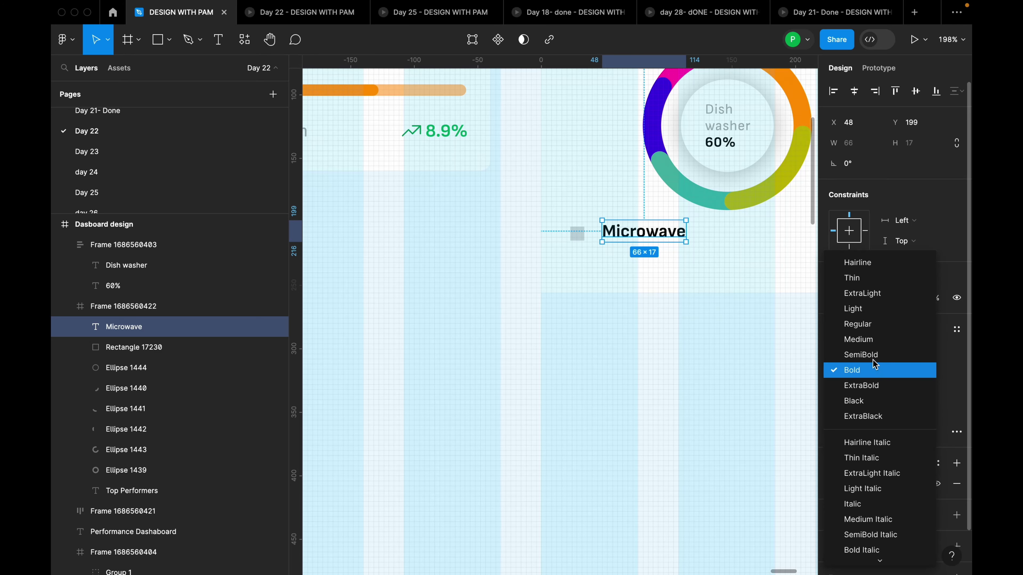
pyautogui.click(866, 345)
pyautogui.moveTo(661, 234); pyautogui.dragTo(629, 239)
# Wrap the square and label in an auto-layout row with a 4 gap
pyautogui.scroll(3, 645, 240)
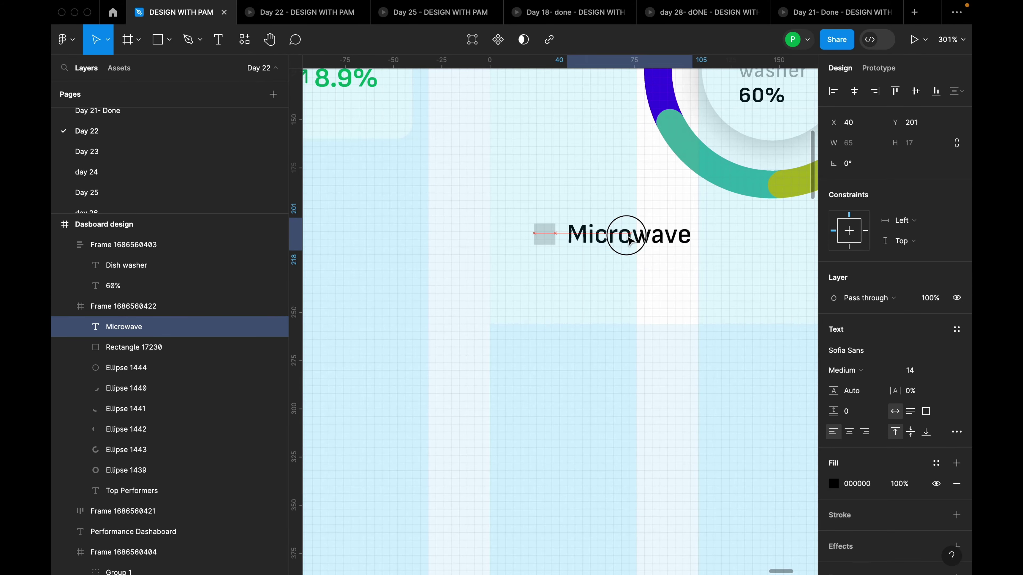
pyautogui.keyDown('shift'); pyautogui.click(549, 238); pyautogui.keyUp('shift')
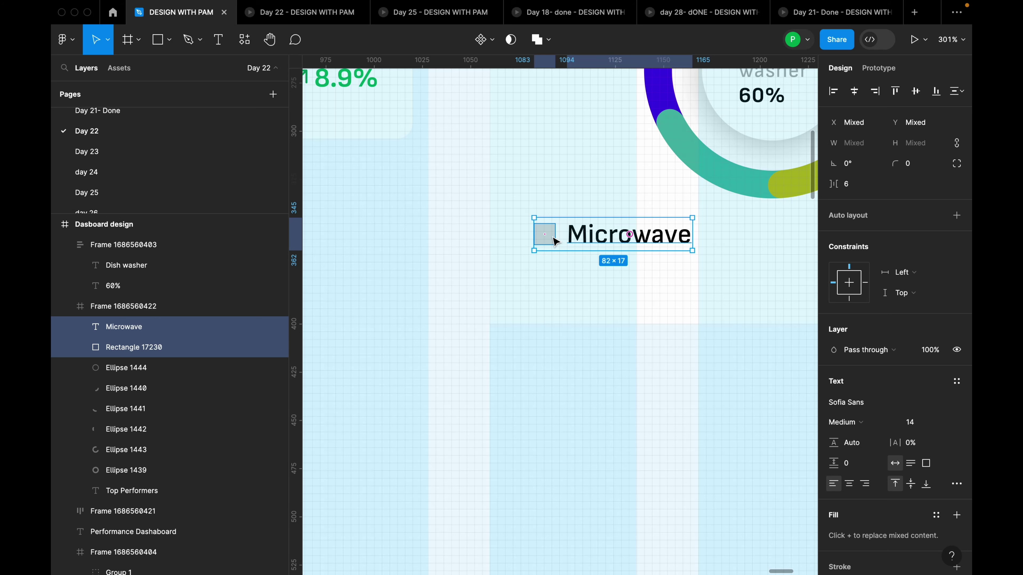
pyautogui.hotkey('shift', 'a')
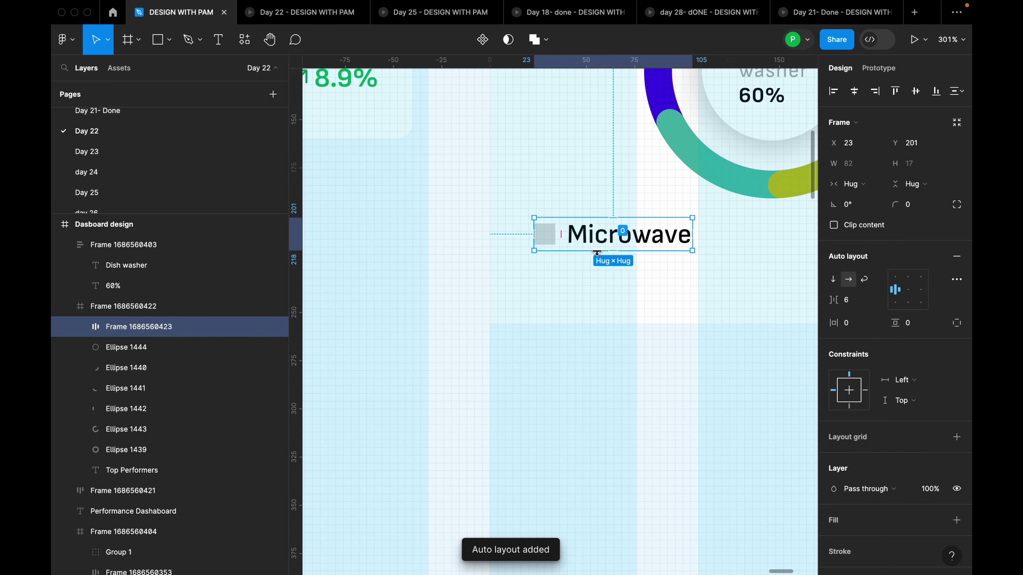
pyautogui.scroll(-3, 553, 246)
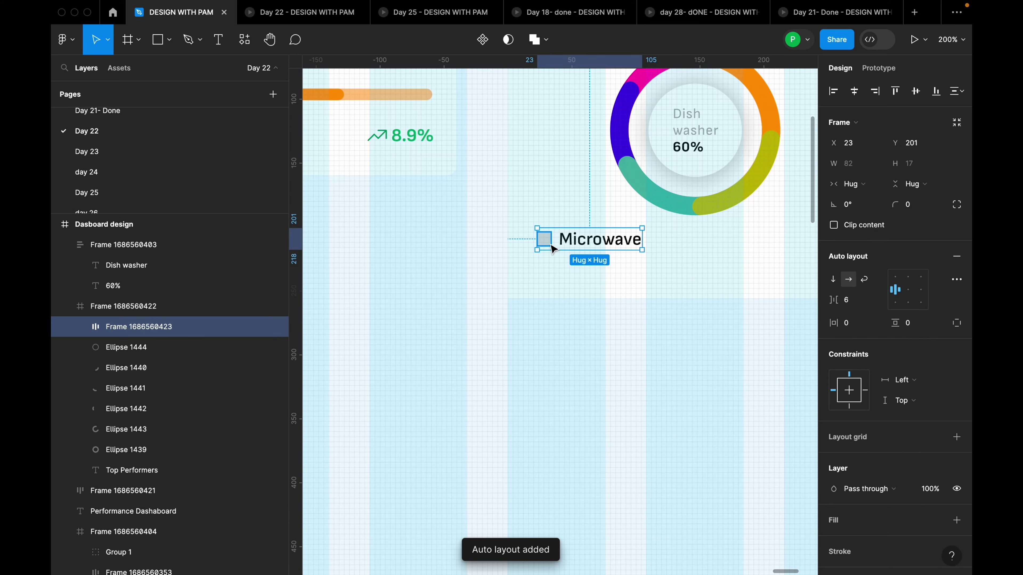
pyautogui.click(861, 306)
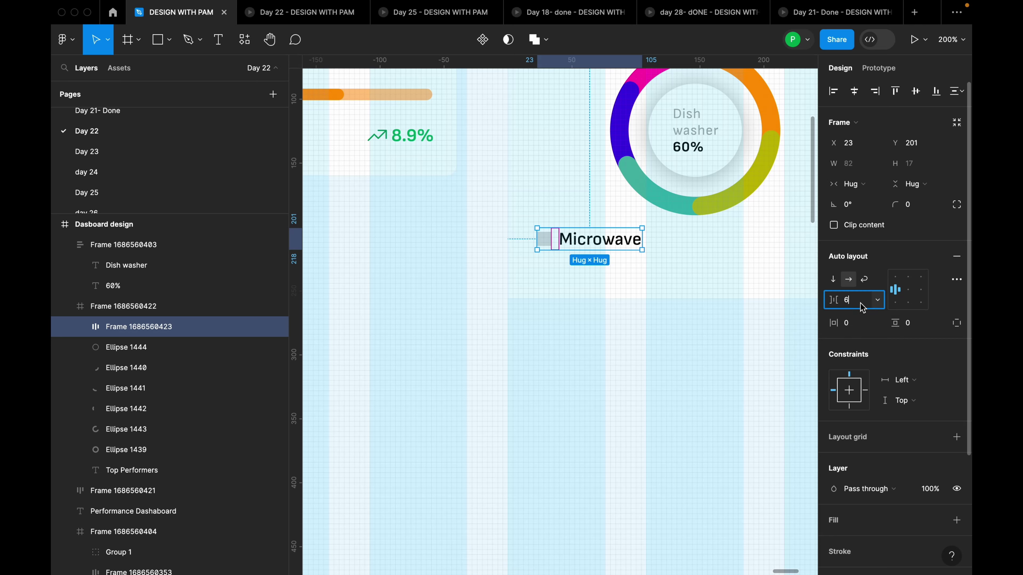
pyautogui.write('4')
pyautogui.press('Return')
# Duplicate the Microwave legend item to the right of the first
pyautogui.scroll(-5, 724, 283)
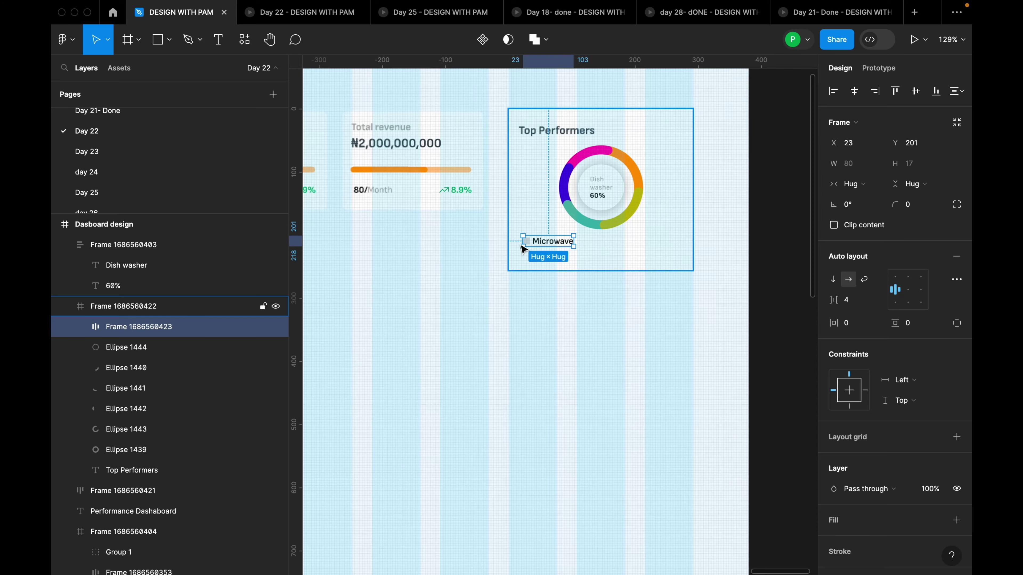
pyautogui.scroll(5, 576, 238)
pyautogui.moveTo(562, 244); pyautogui.dragTo(650, 246)
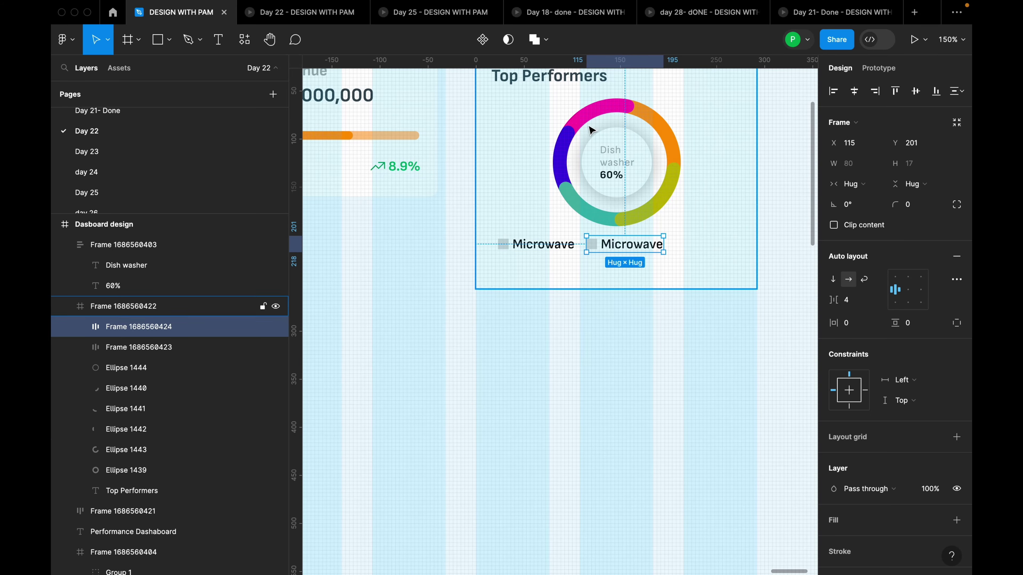
pyautogui.scroll(2, 600, 115)
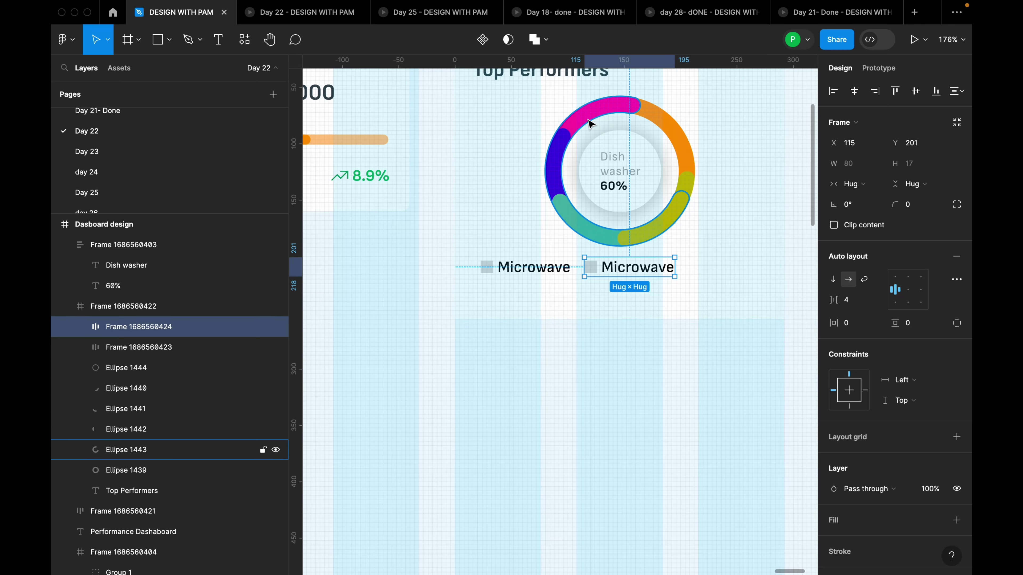
# Fill the first legend square with the donut ring's pink, FF2BAA
pyautogui.click(487, 269)
pyautogui.click(494, 271)
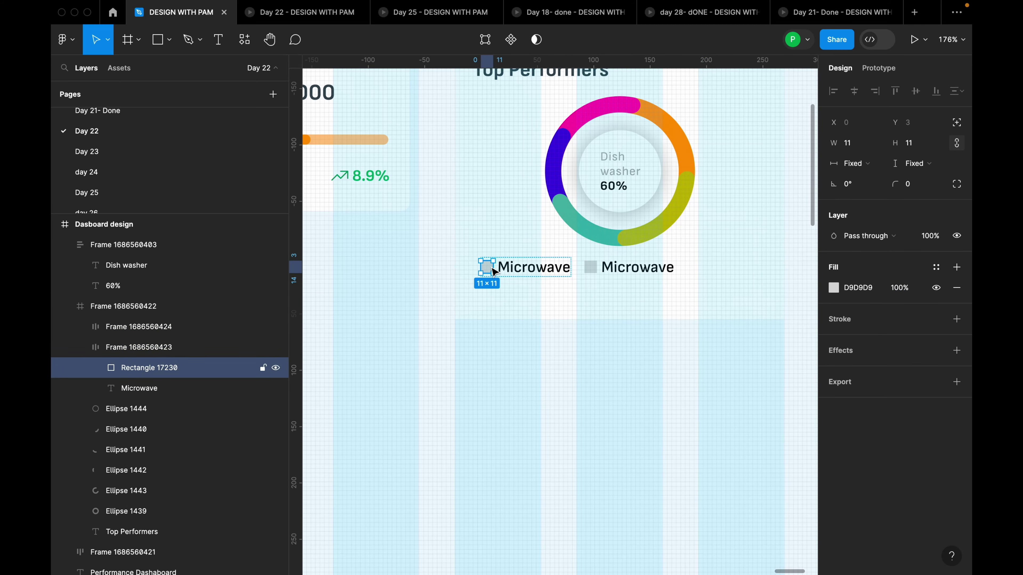
pyautogui.click(833, 288)
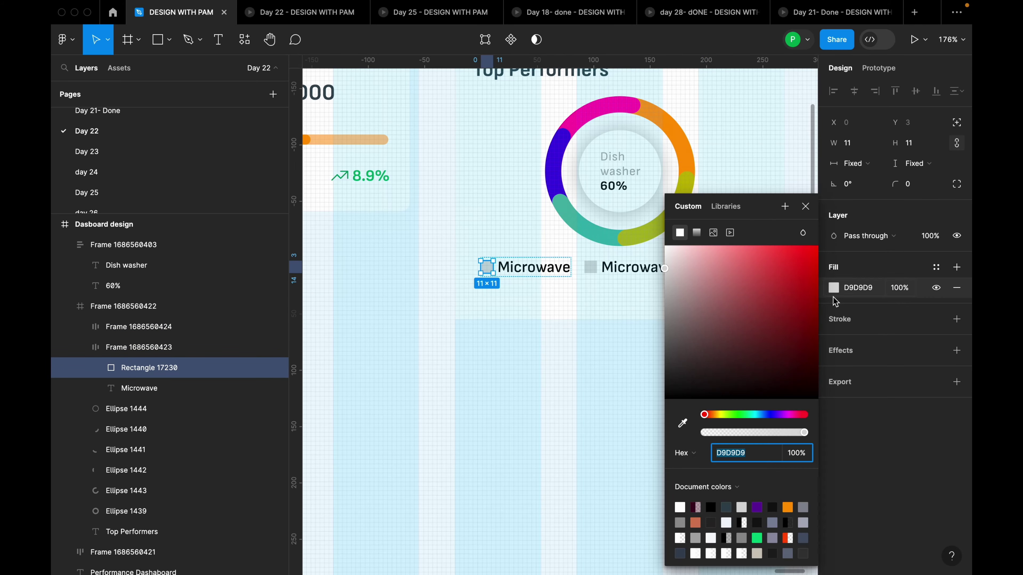
pyautogui.click(684, 427)
pyautogui.click(614, 101)
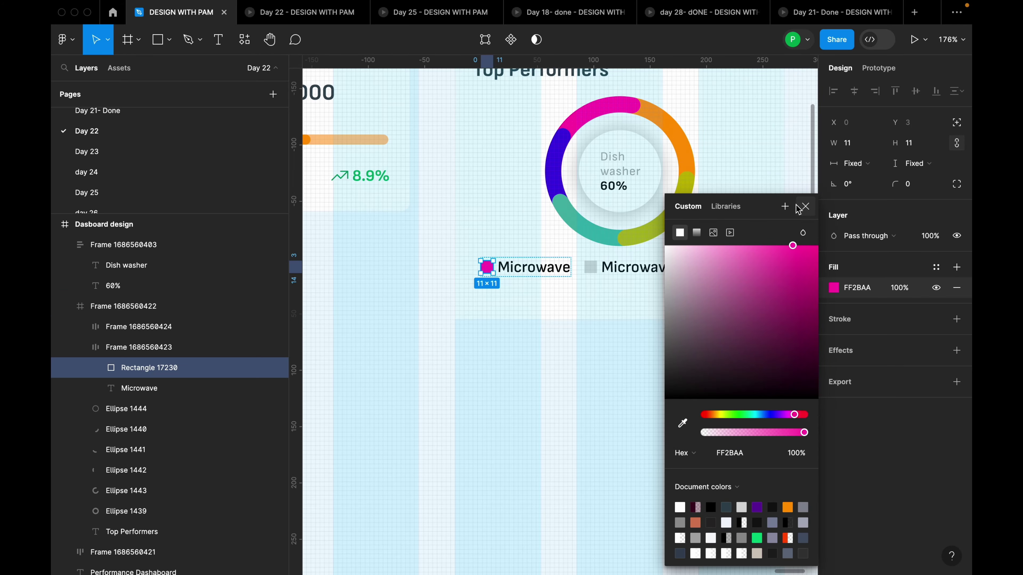
pyautogui.click(804, 207)
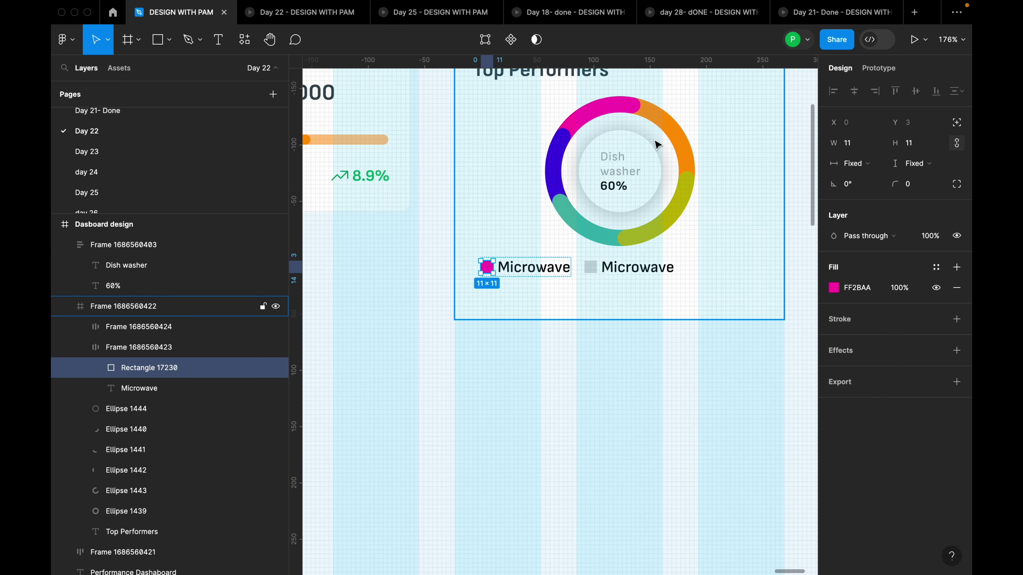
pyautogui.scroll(2, 656, 145)
pyautogui.keyDown('ctrl'); pyautogui.scroll(1, 650, 160); pyautogui.keyUp('ctrl')
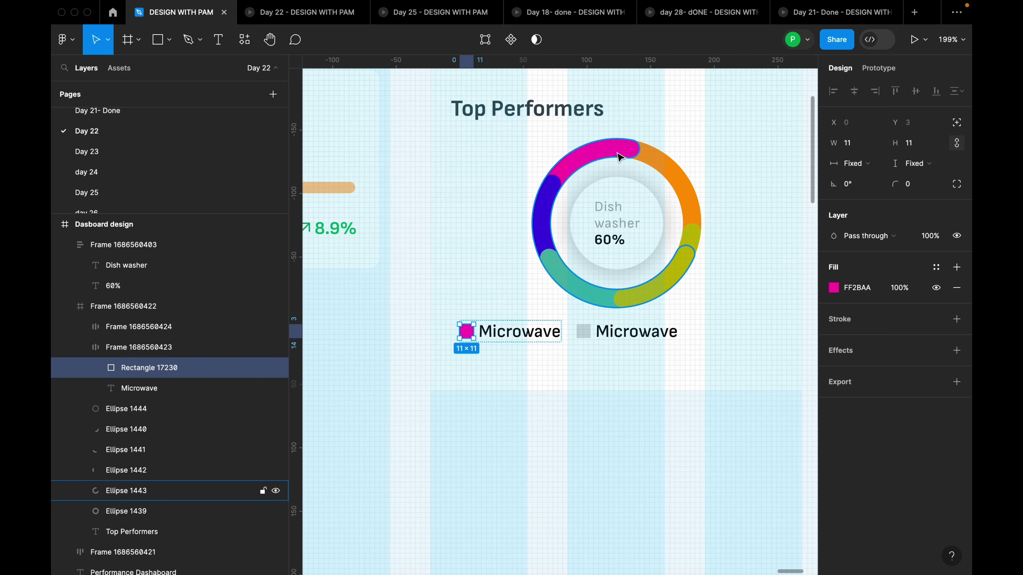
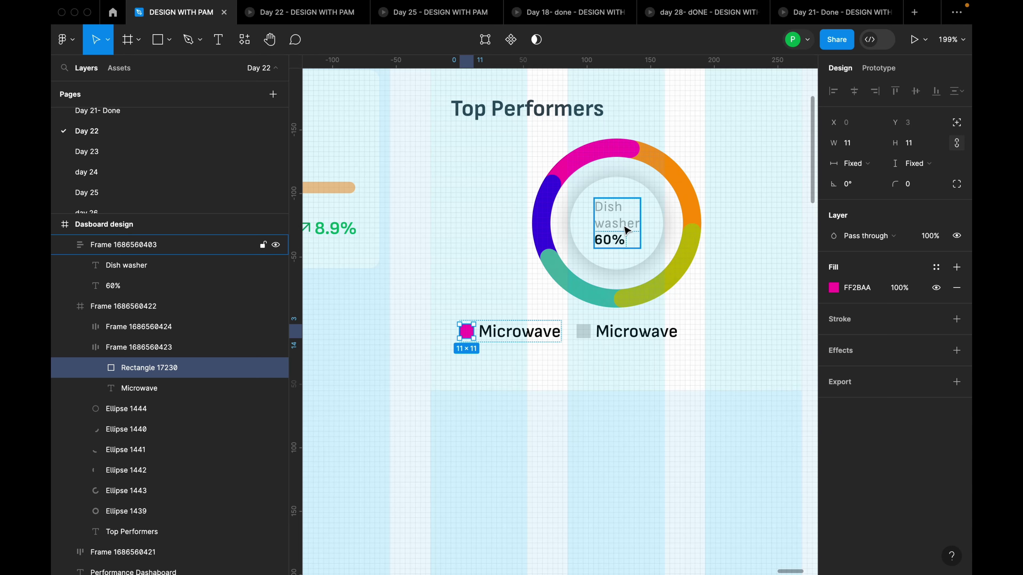
# Shorten the donut's pink arc to about 67% and rename the second legend entry 'Dishwasher'
pyautogui.click(636, 153)
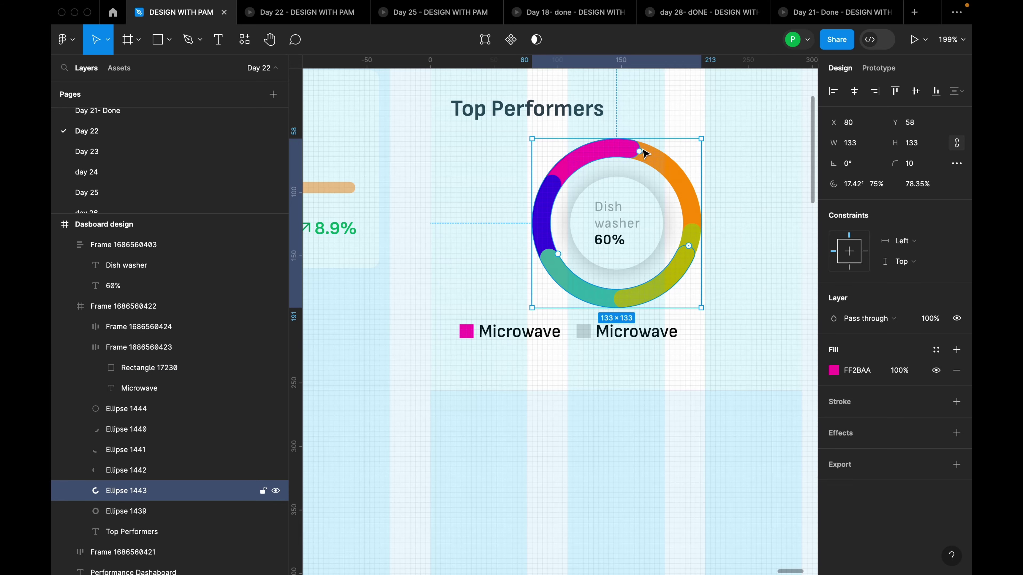
pyautogui.moveTo(639, 152); pyautogui.dragTo(602, 149)
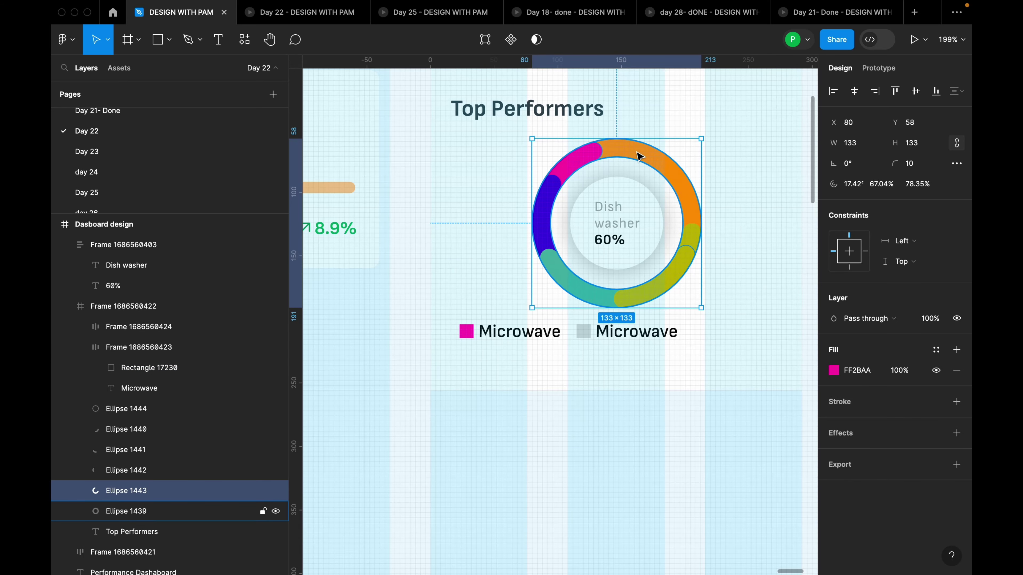
pyautogui.click(638, 332)
pyautogui.doubleClick(639, 332)
pyautogui.doubleClick(638, 331)
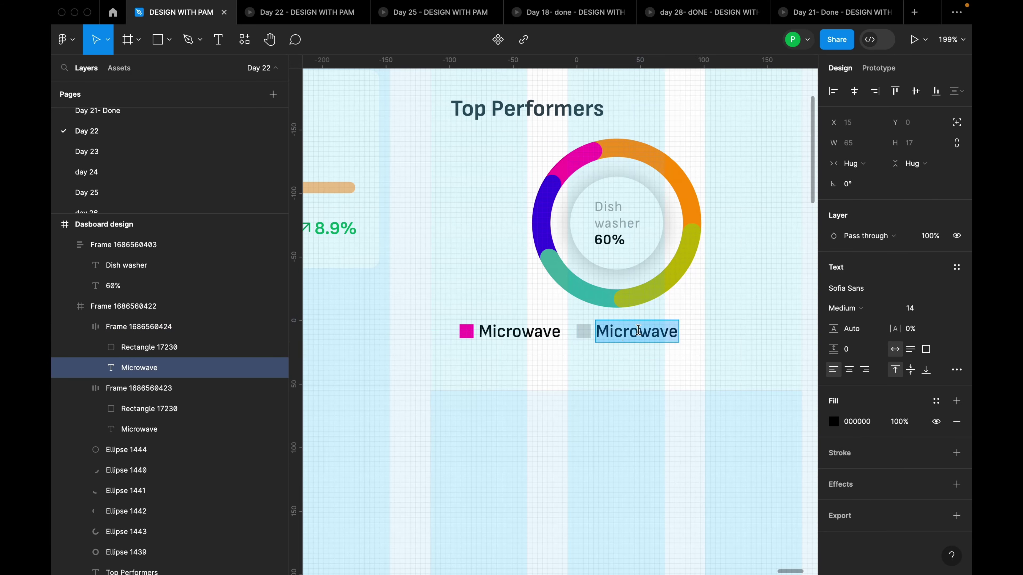
pyautogui.write('Dish')
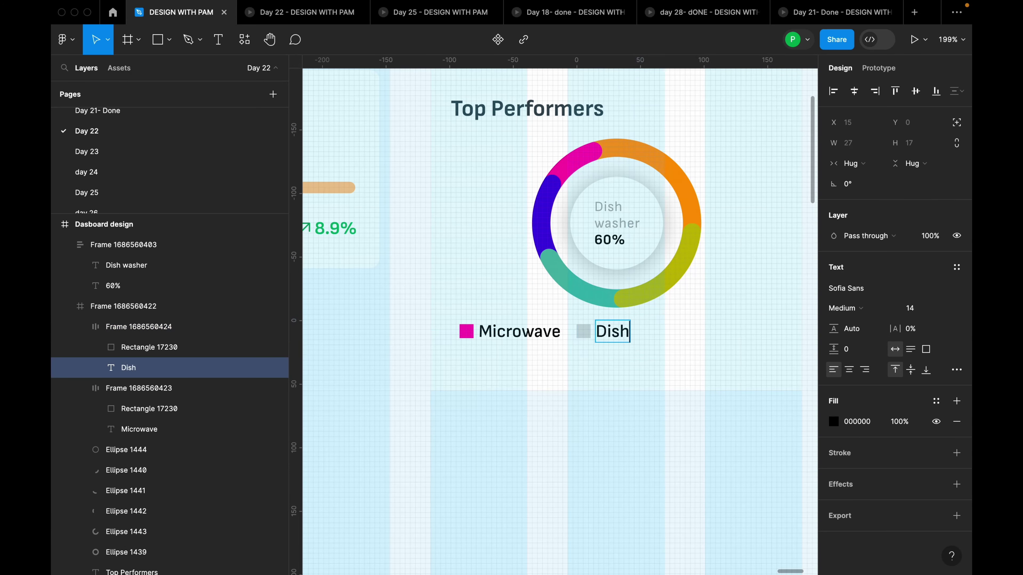
pyautogui.write('washer')
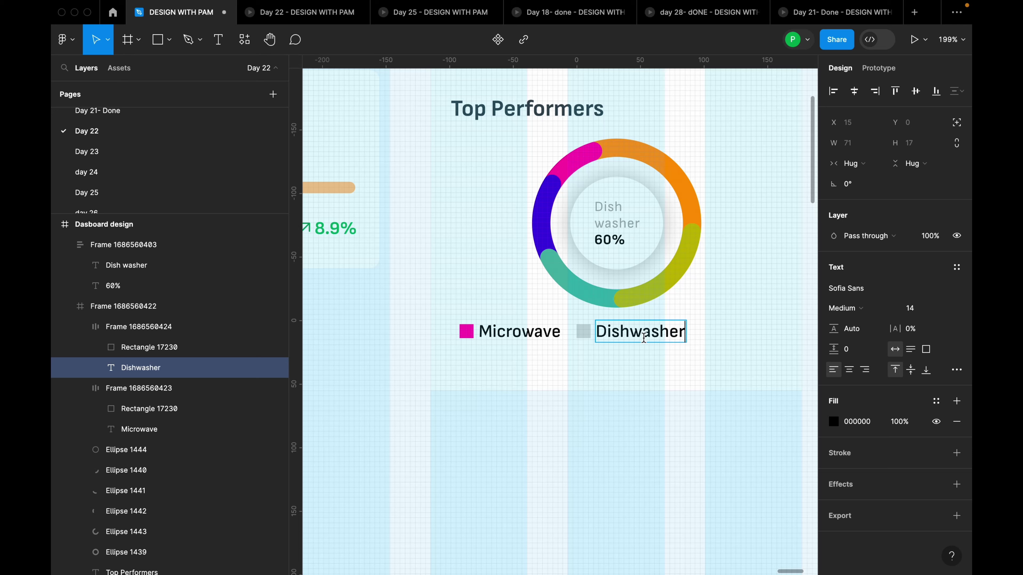
pyautogui.press('Escape')
# Fill the Dishwasher swatch with orange FF9D2B sampled from the donut arc
pyautogui.click(584, 331)
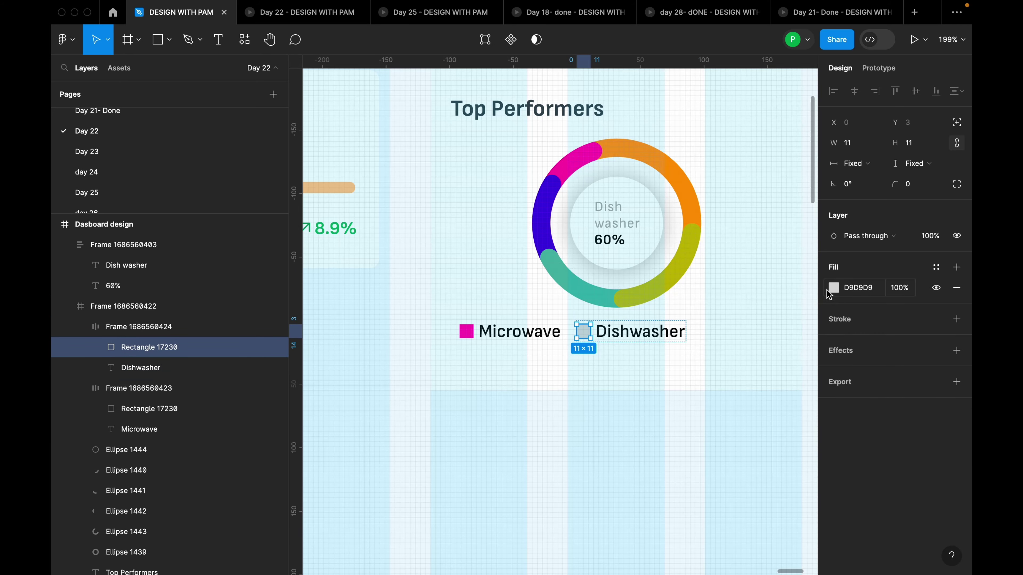
pyautogui.click(831, 288)
pyautogui.click(682, 423)
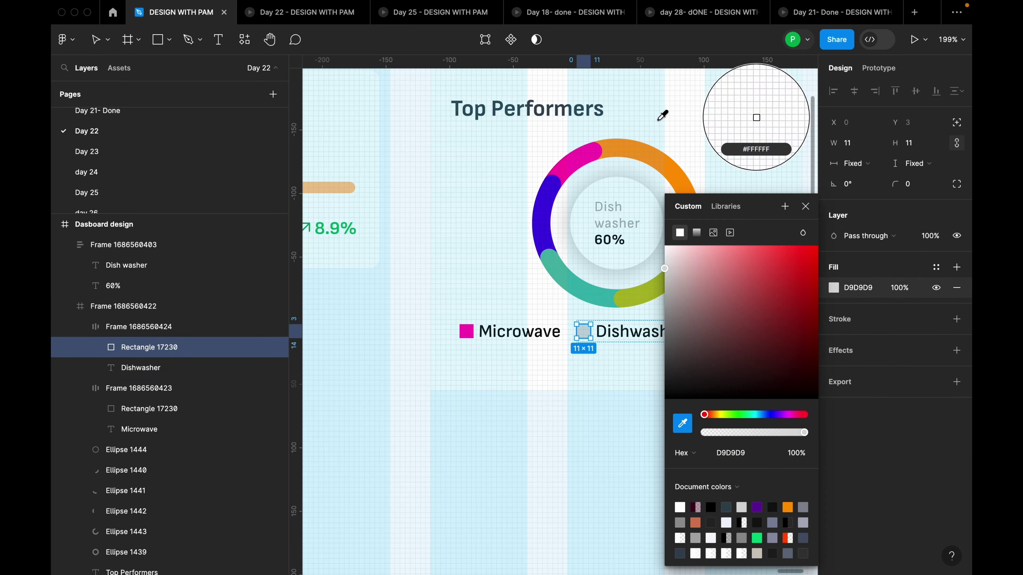
pyautogui.click(659, 162)
pyautogui.press('Escape')
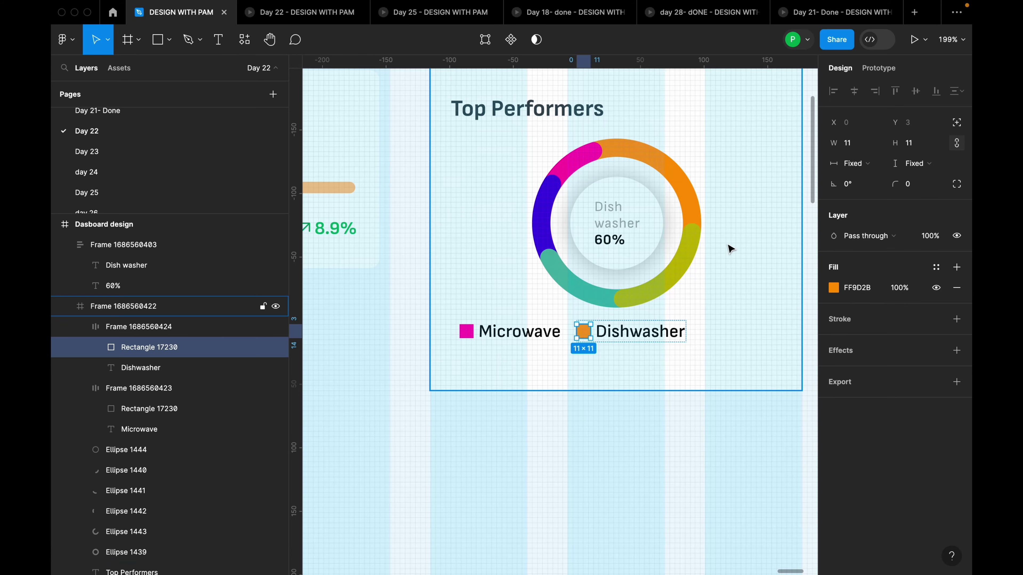
pyautogui.click(669, 339)
# Wrap the Microwave and Dishwasher entries in an auto layout row and duplicate Dishwasher as a third entry
pyautogui.click(683, 363)
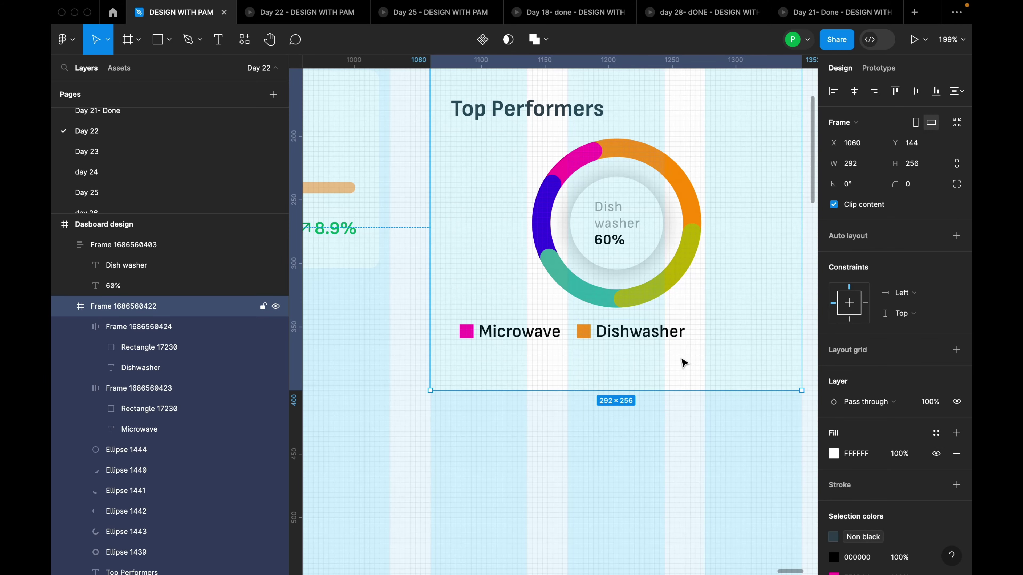
pyautogui.click(659, 341)
pyautogui.keyDown('shift'); pyautogui.click(561, 334); pyautogui.keyUp('shift')
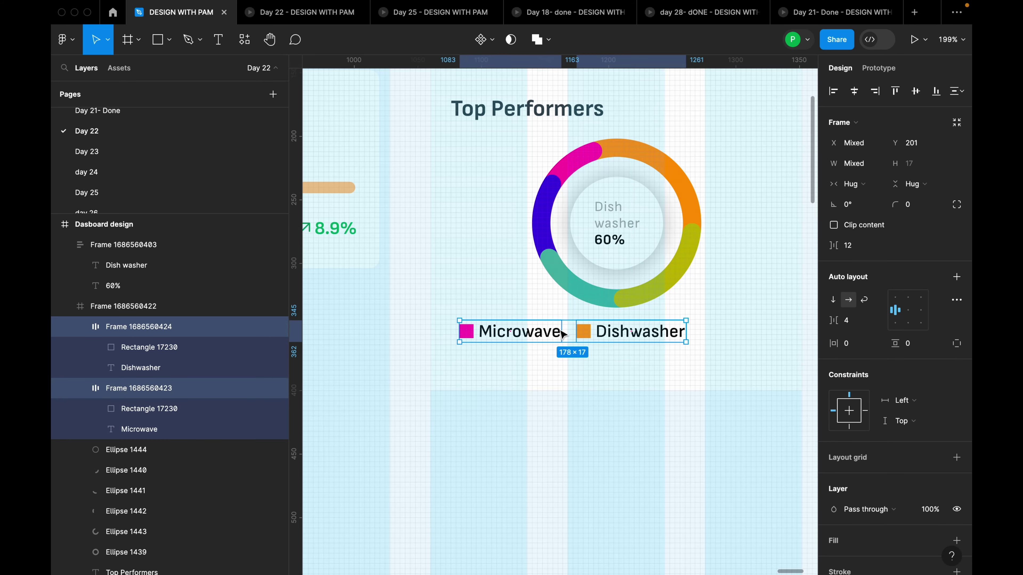
pyautogui.hotkey('shift', 'a')
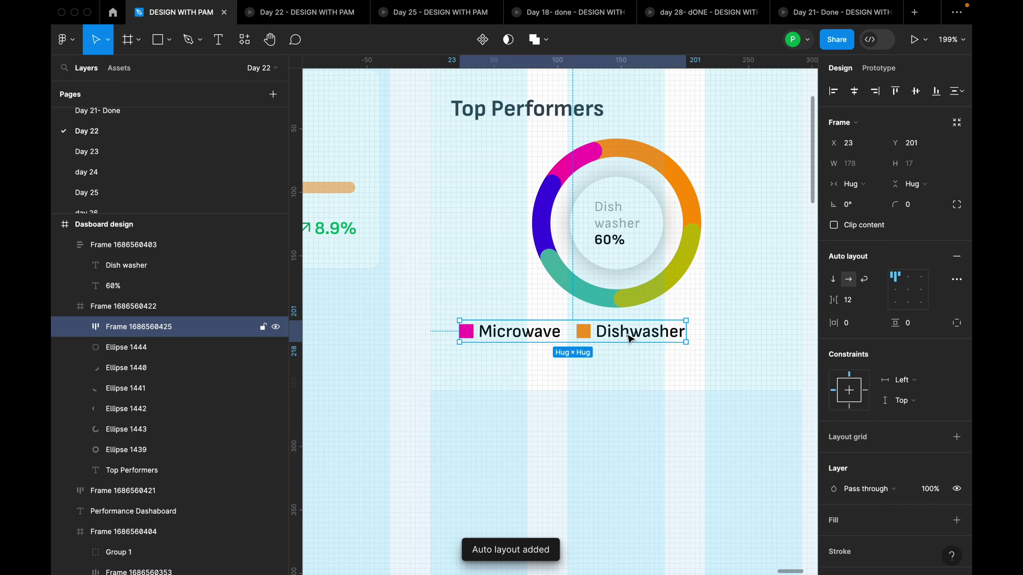
pyautogui.click(628, 340)
pyautogui.press('super+d')
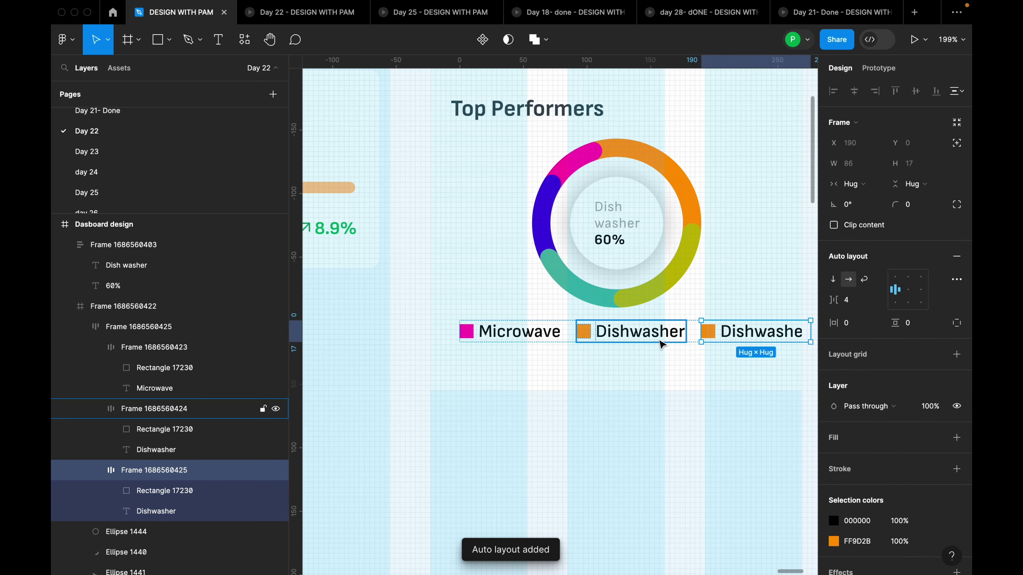
# Duplicate the legend row, stack both rows vertically with an 8 gap, and centre them horizontally
pyautogui.click(708, 359)
pyautogui.click(712, 340)
pyautogui.click(684, 333)
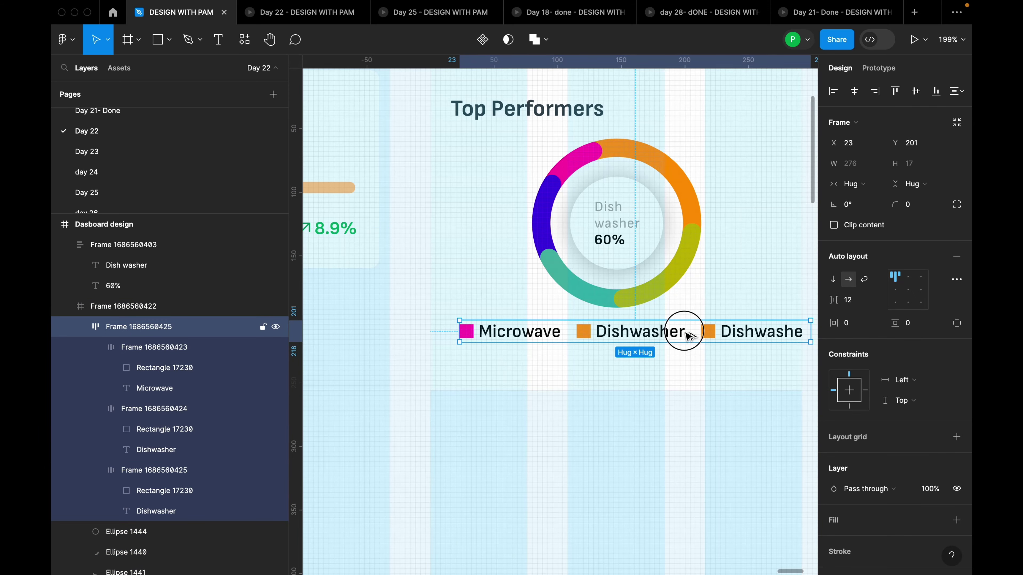
pyautogui.moveTo(689, 335); pyautogui.dragTo(685, 363)
pyautogui.keyDown('shift'); pyautogui.click(688, 341); pyautogui.keyUp('shift')
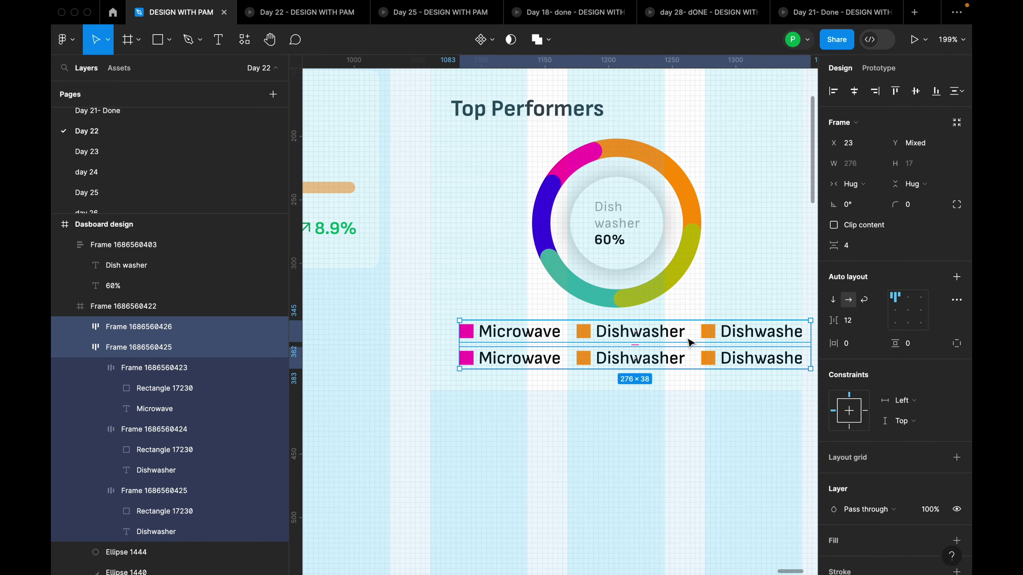
pyautogui.hotkey('shift', 'a')
pyautogui.click(857, 306)
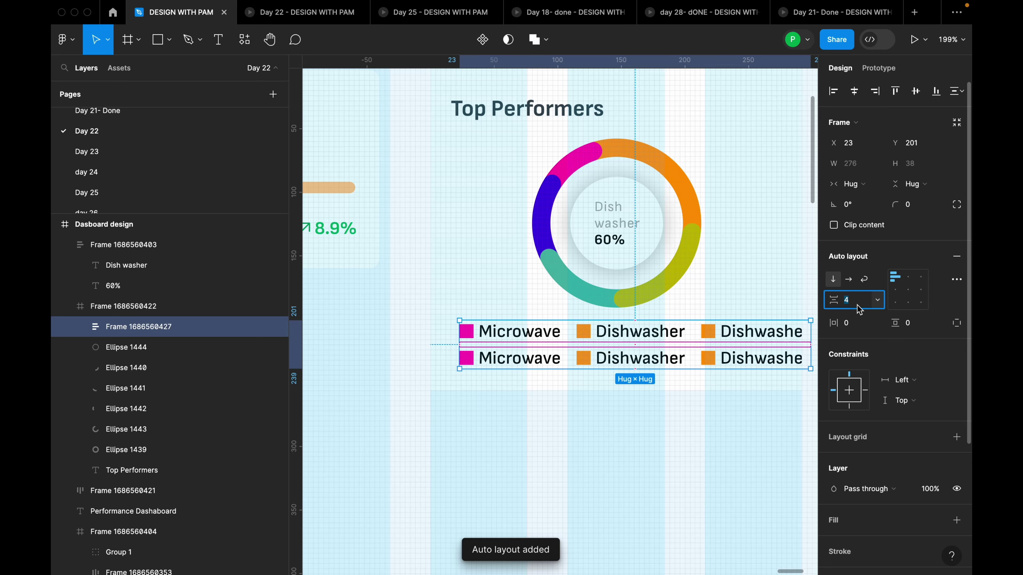
pyautogui.write('8')
pyautogui.press('Return')
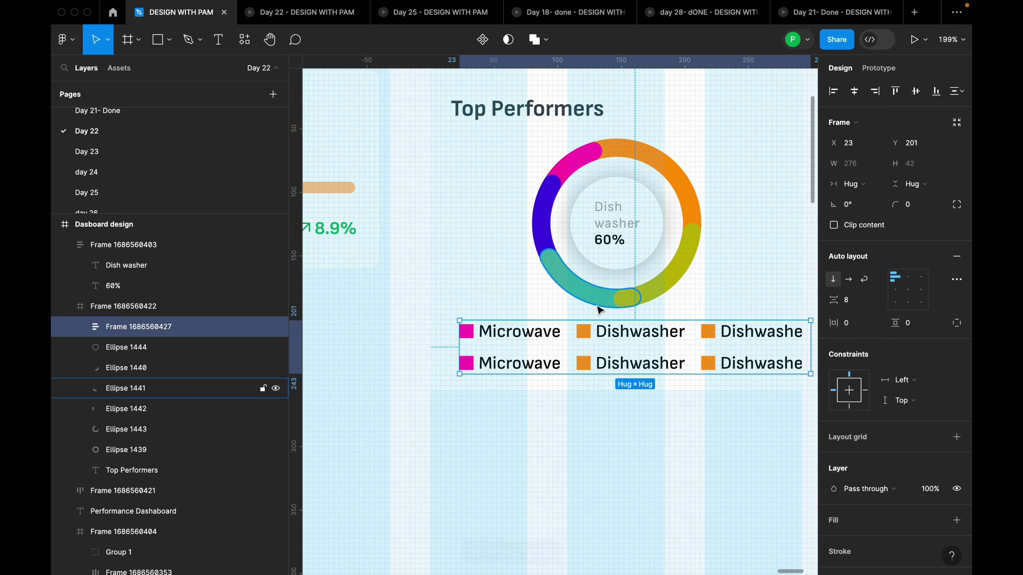
pyautogui.scroll(-3, 664, 309)
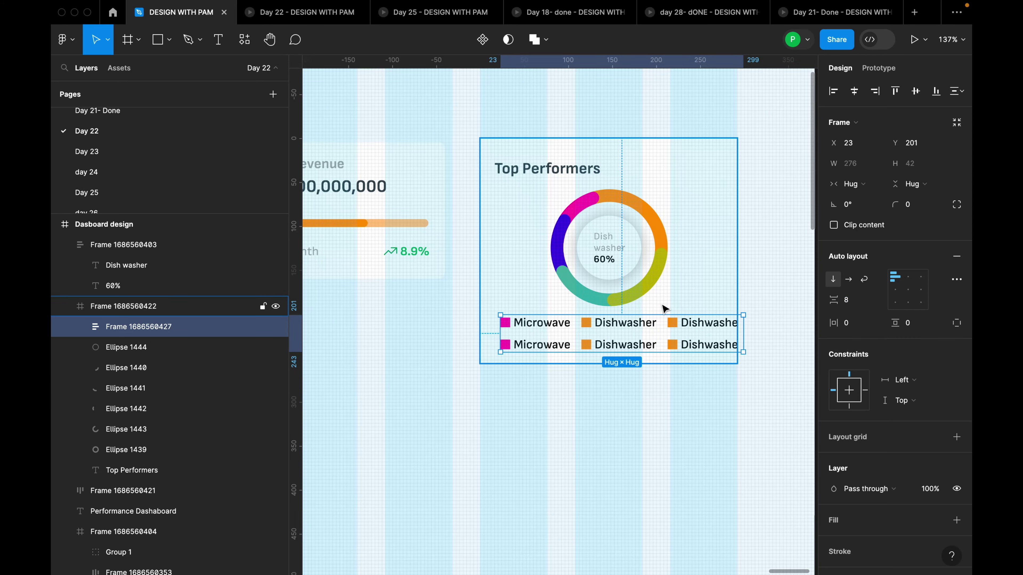
pyautogui.click(854, 90)
# Select all the donut chart pieces and group them together
pyautogui.click(676, 220)
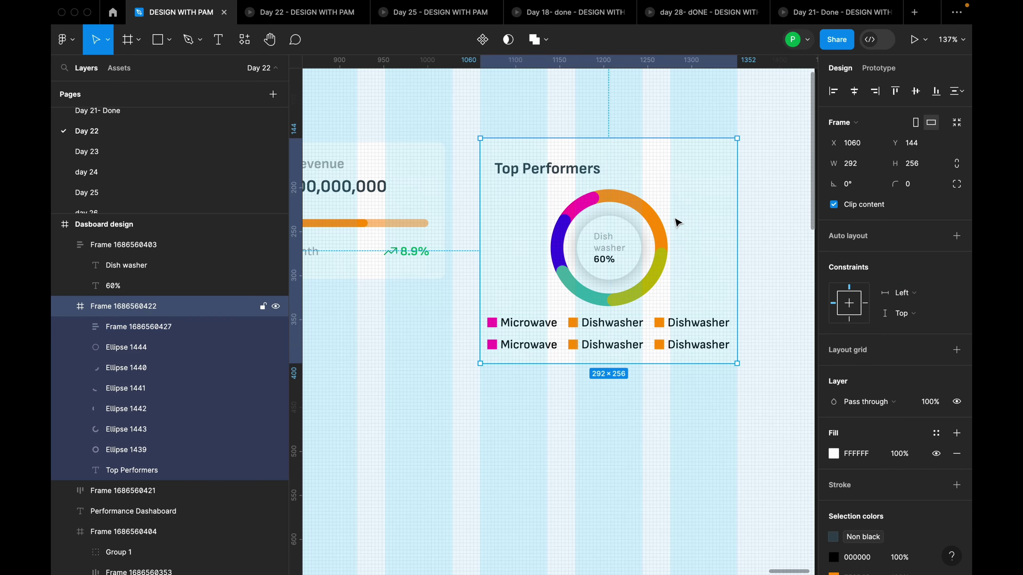
pyautogui.click(263, 307)
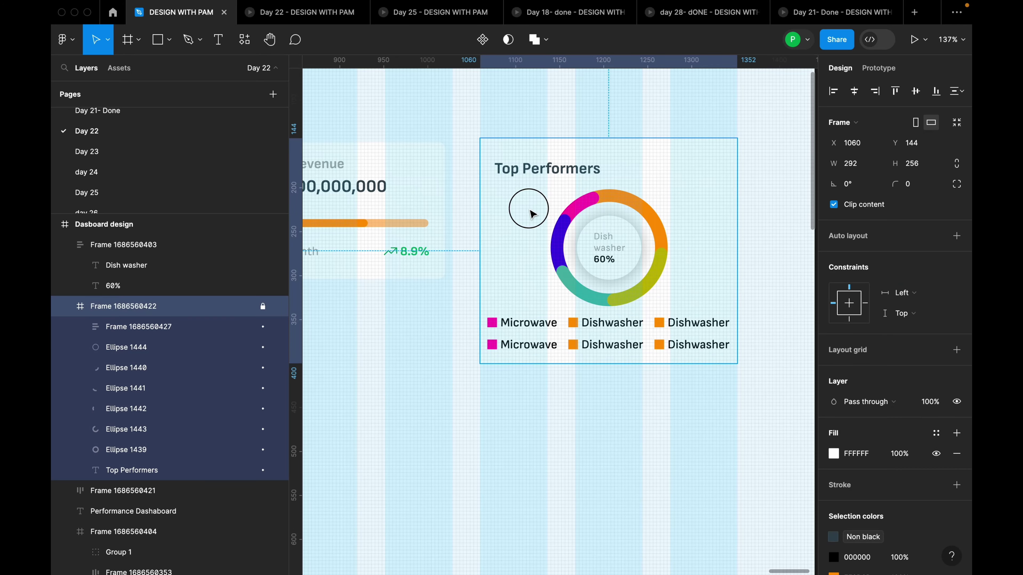
pyautogui.moveTo(523, 190); pyautogui.dragTo(685, 304)
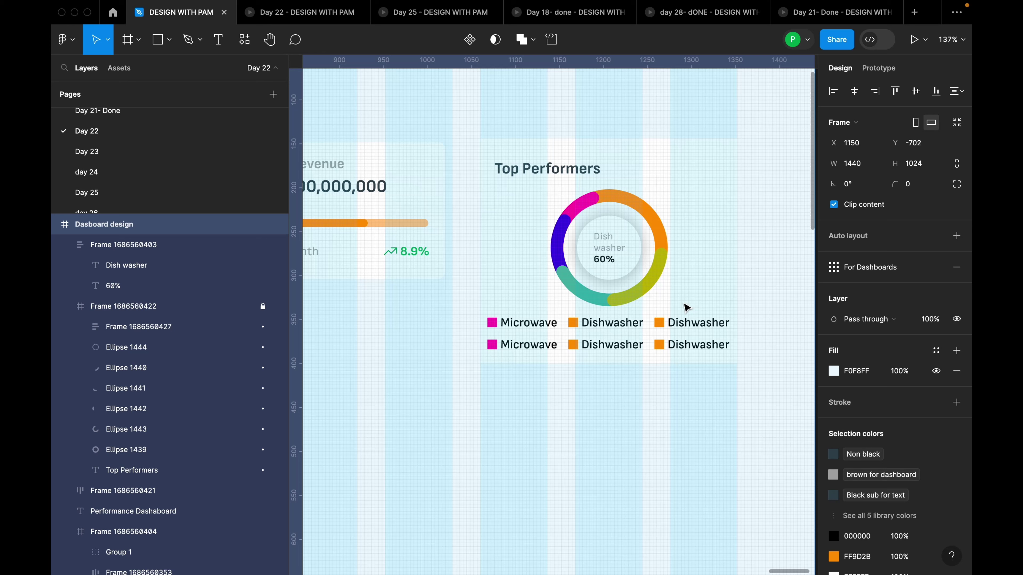
pyautogui.click(692, 201)
pyautogui.click(262, 306)
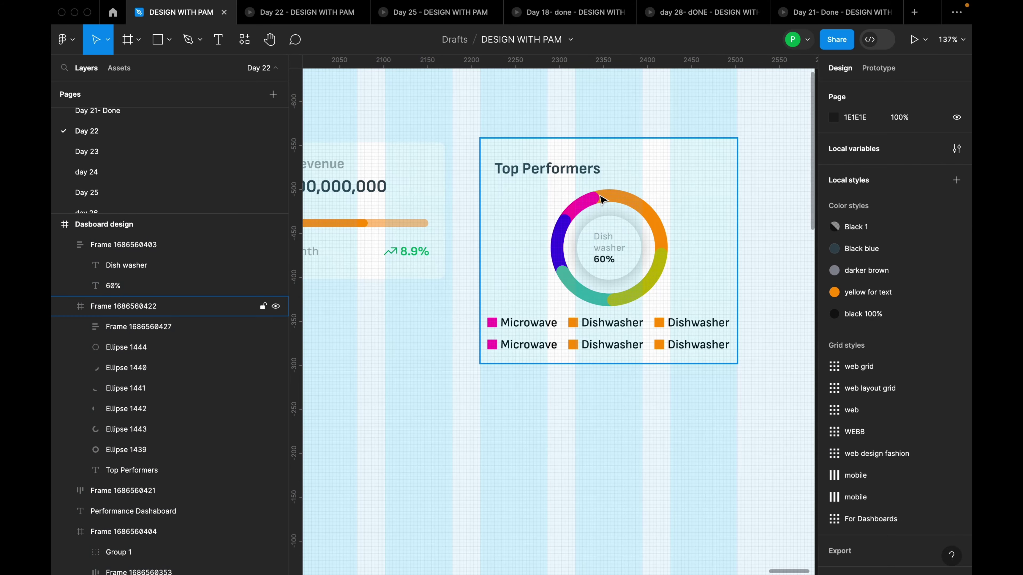
pyautogui.moveTo(539, 188); pyautogui.dragTo(680, 312)
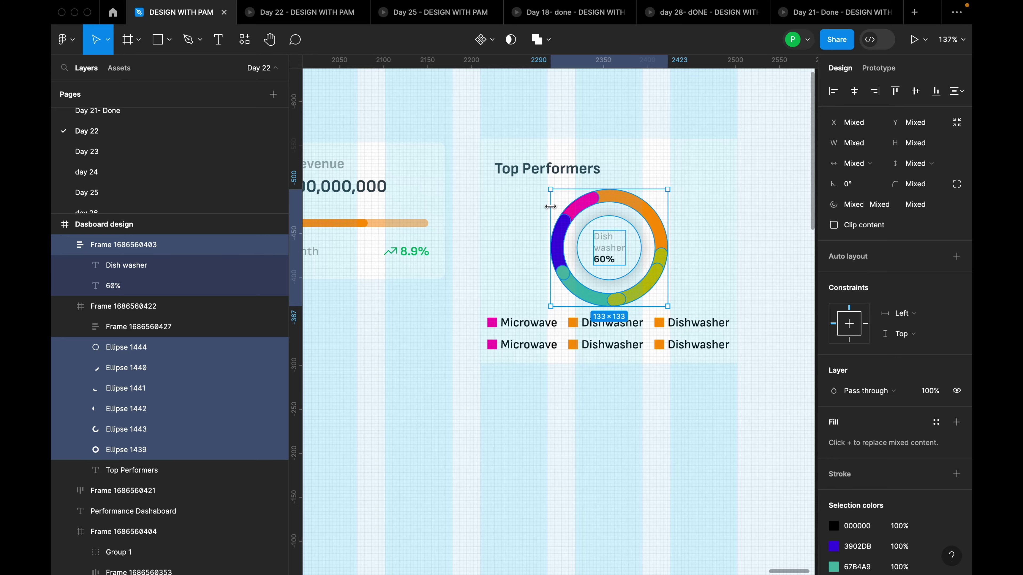
pyautogui.rightClick(620, 253)
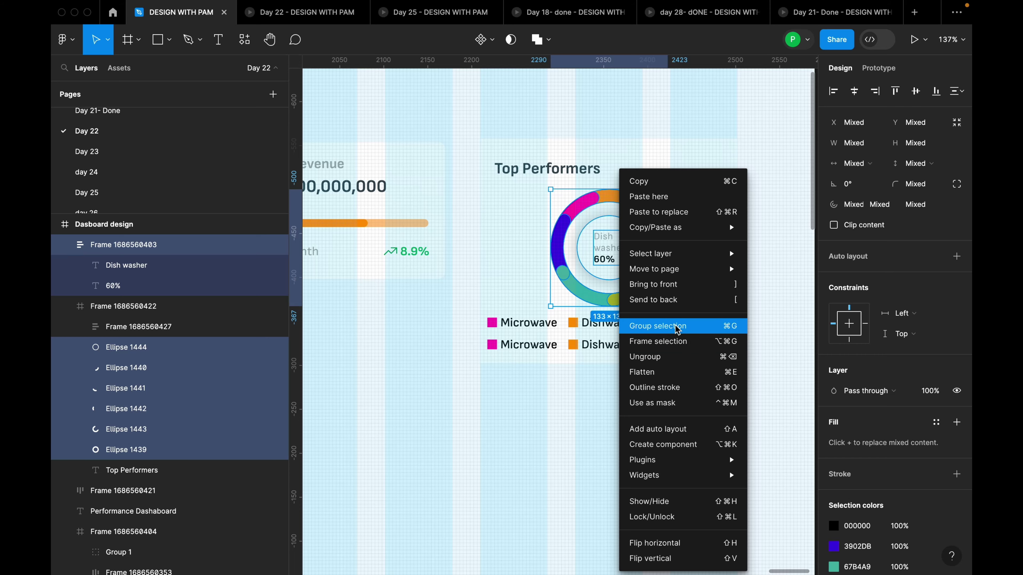
pyautogui.click(660, 326)
# Move the donut chart group inside the Top Performers card at X 80, Y 58
pyautogui.click(687, 263)
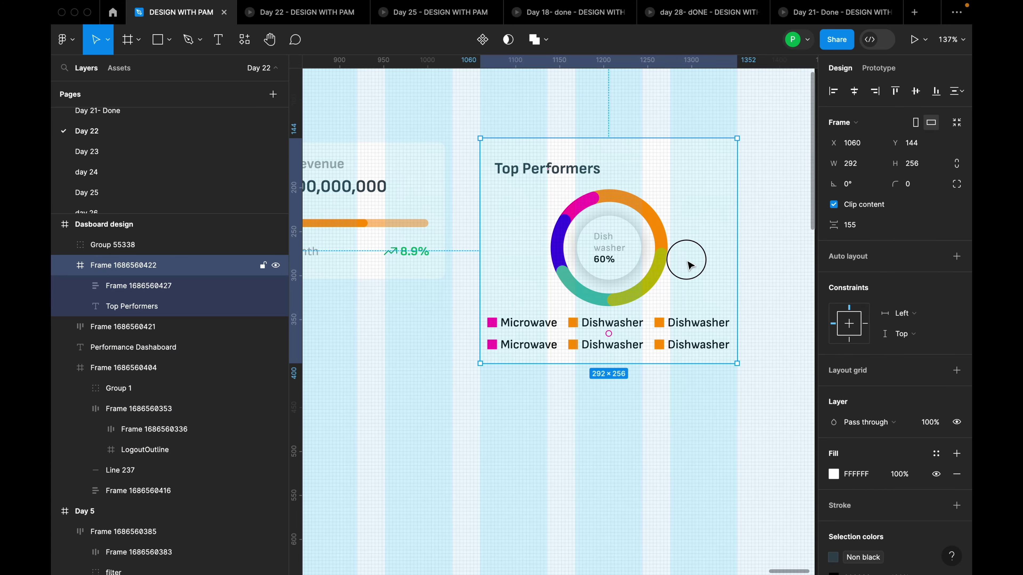
pyautogui.click(637, 268)
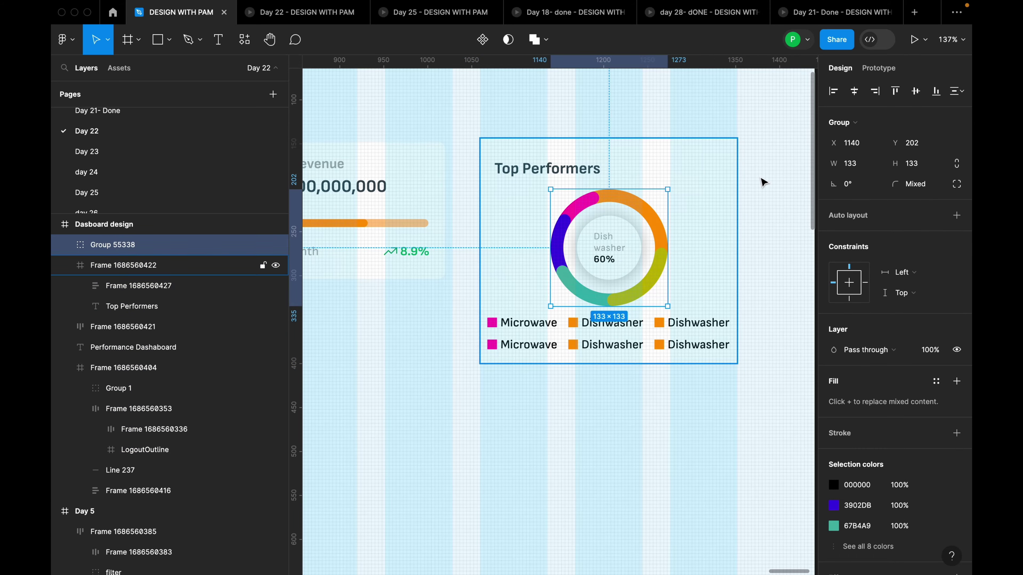
pyautogui.click(855, 91)
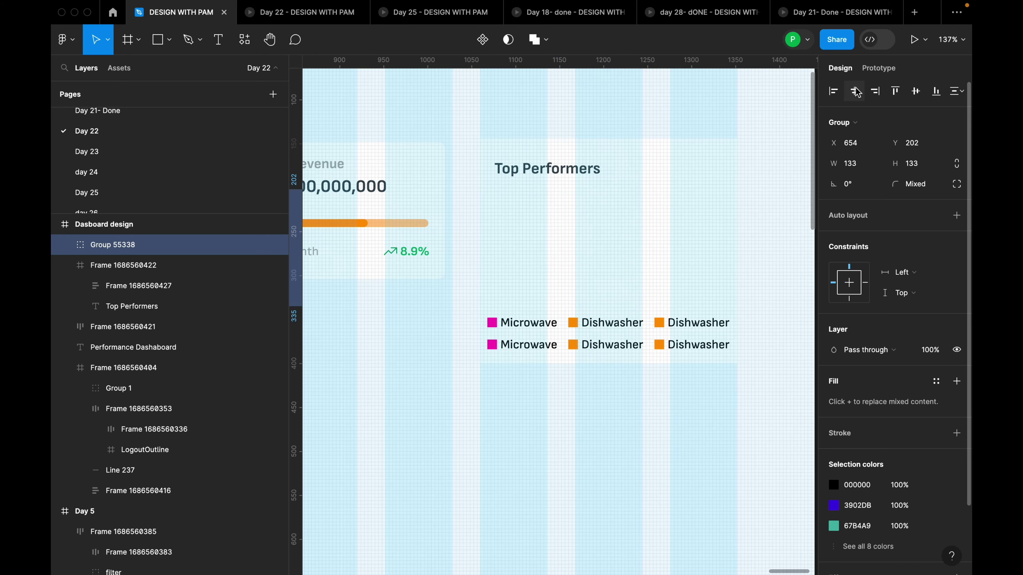
pyautogui.hotkey('ctrl', 'z')
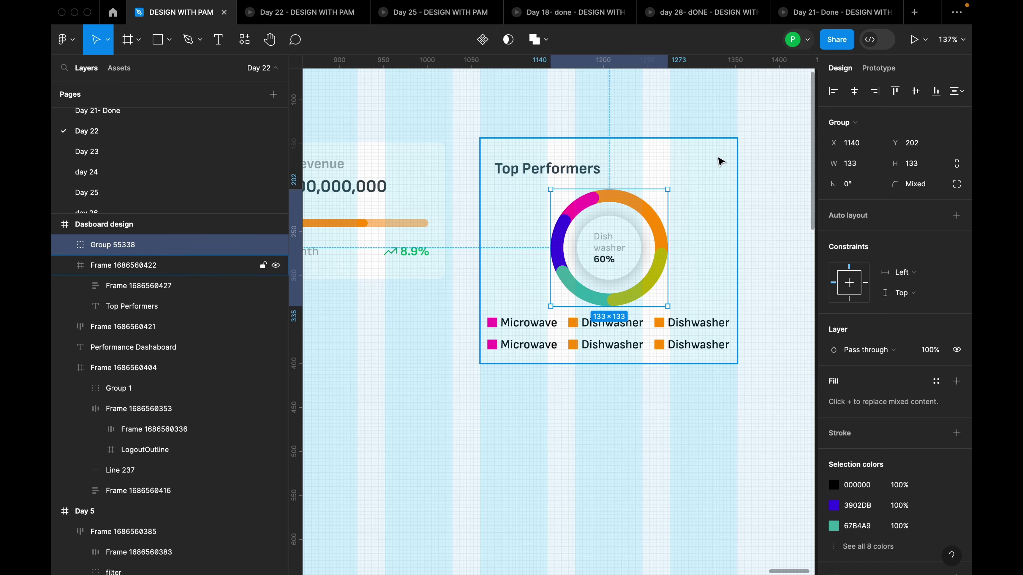
pyautogui.scroll(-3, 743, 180)
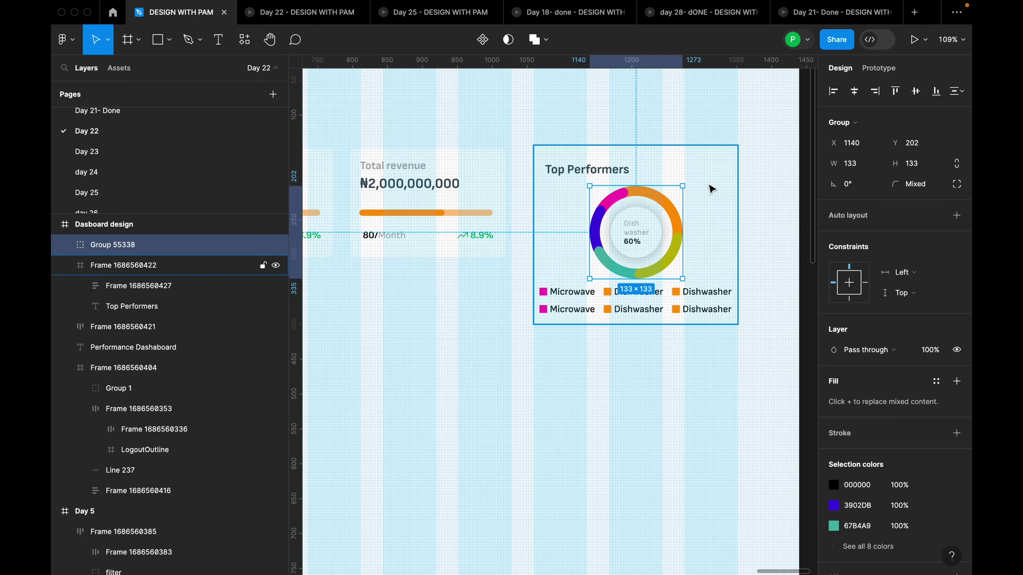
pyautogui.scroll(-5, 711, 189)
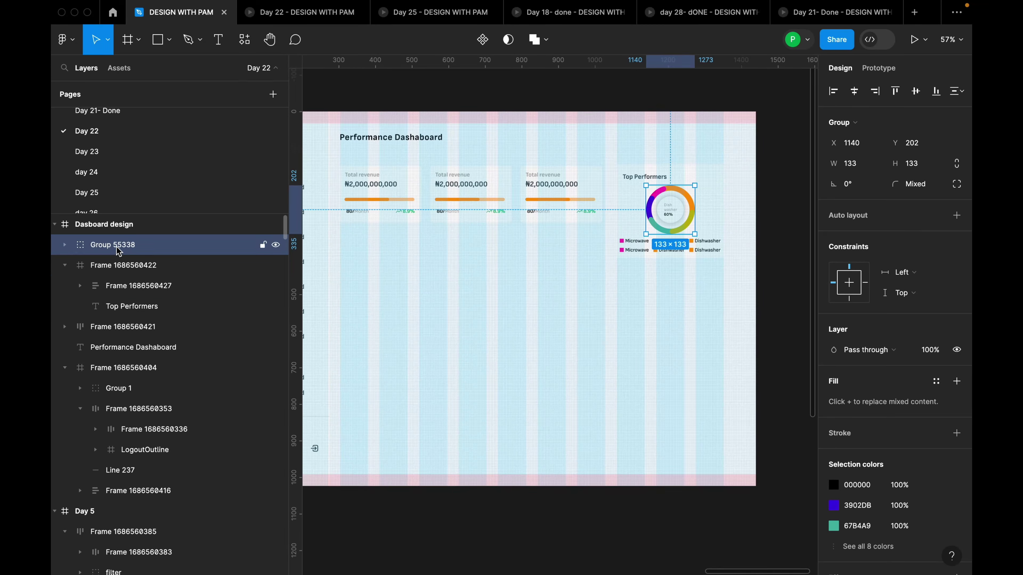
pyautogui.moveTo(115, 247); pyautogui.dragTo(110, 268)
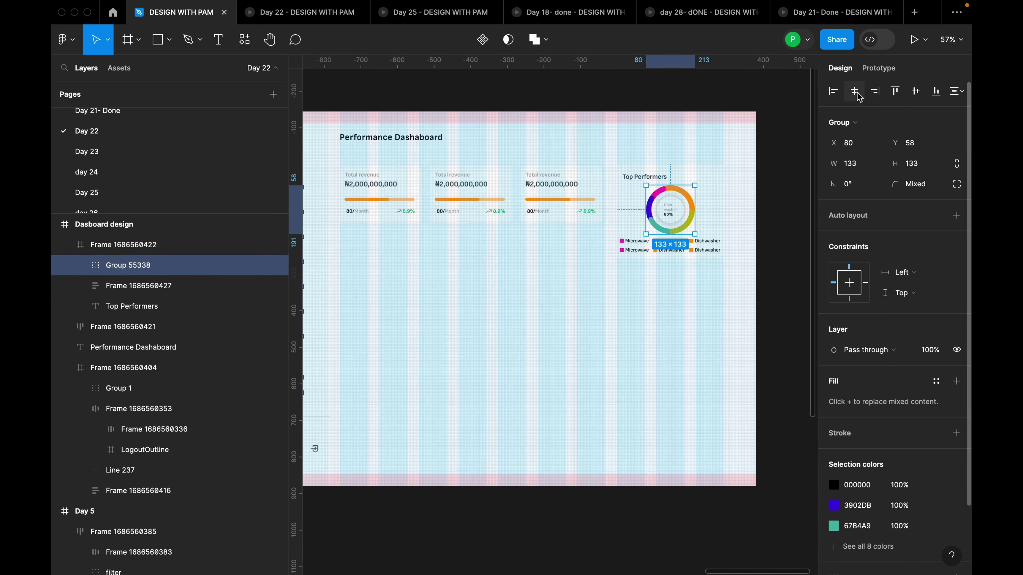
pyautogui.scroll(5, 767, 171)
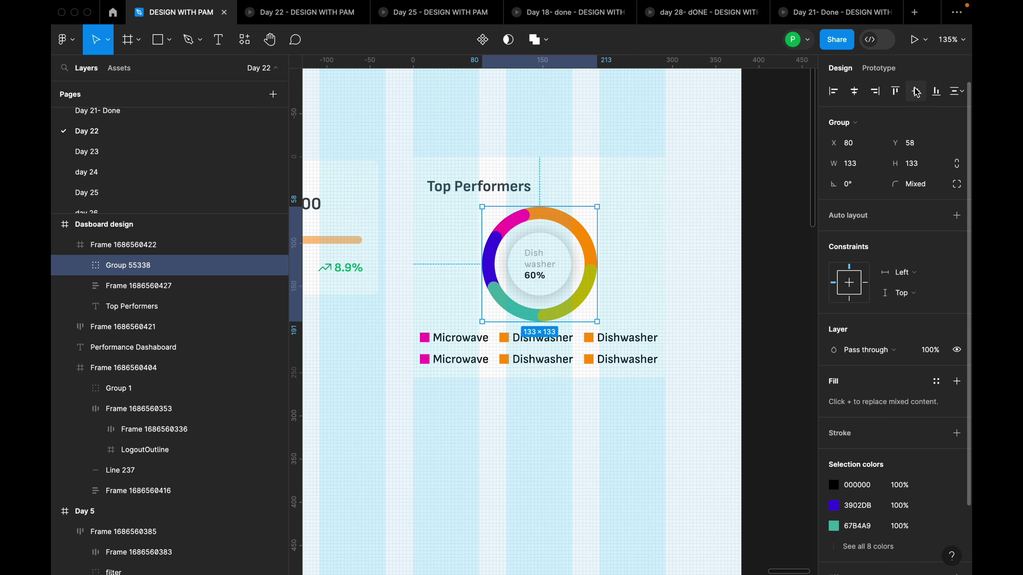
# Centre the donut vertically, nudge it toward the title, and set a 12 gap to the legend
pyautogui.click(917, 92)
pyautogui.moveTo(551, 249); pyautogui.dragTo(552, 245)
pyautogui.click(582, 339)
pyautogui.keyDown('shift'); pyautogui.click(566, 308); pyautogui.keyUp('shift')
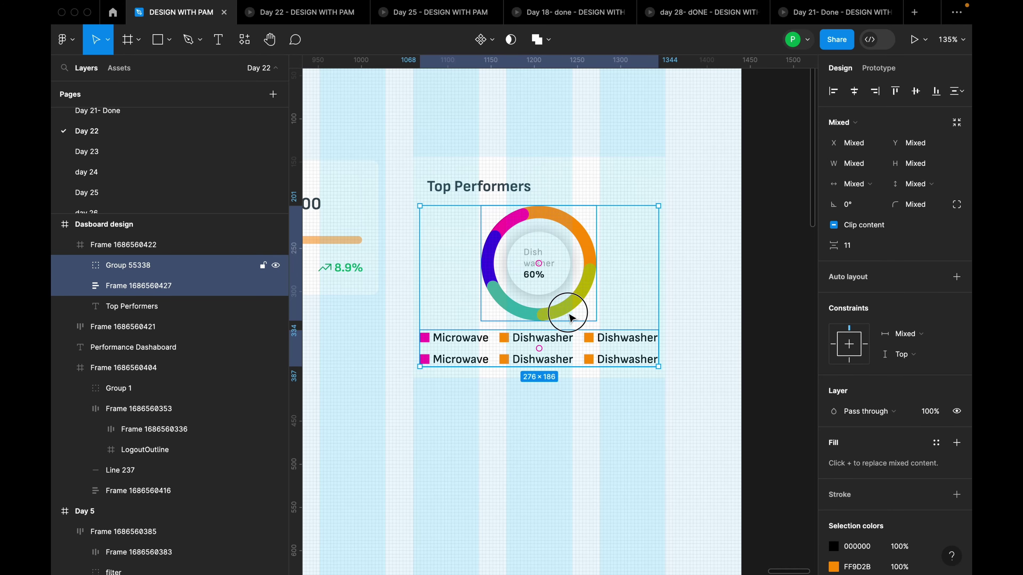
pyautogui.click(858, 247)
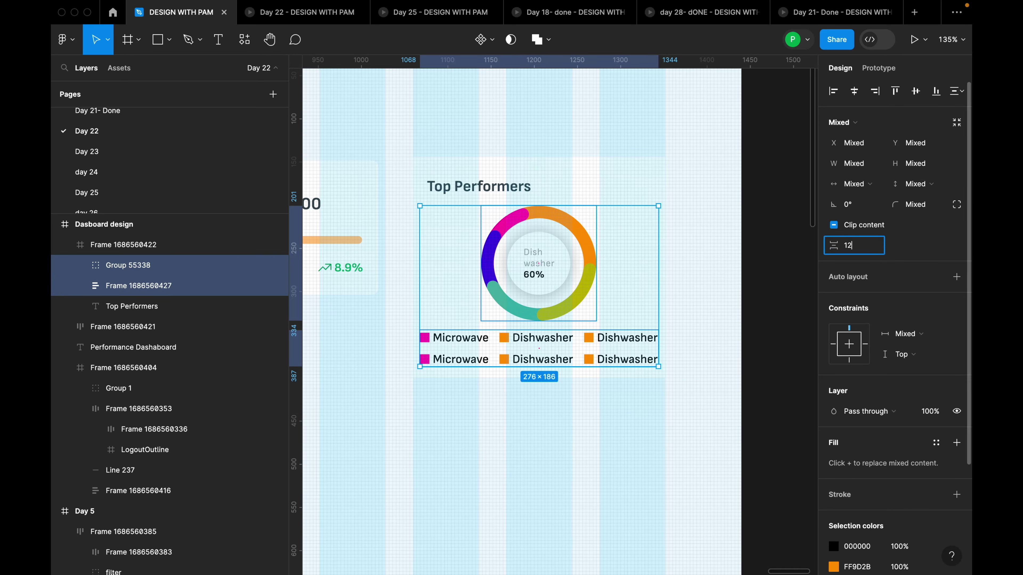
pyautogui.write('12')
pyautogui.press('Return')
# Wrap the chart and legend in an auto layout stack, then wrap that with the title
pyautogui.click(696, 343)
pyautogui.click(620, 349)
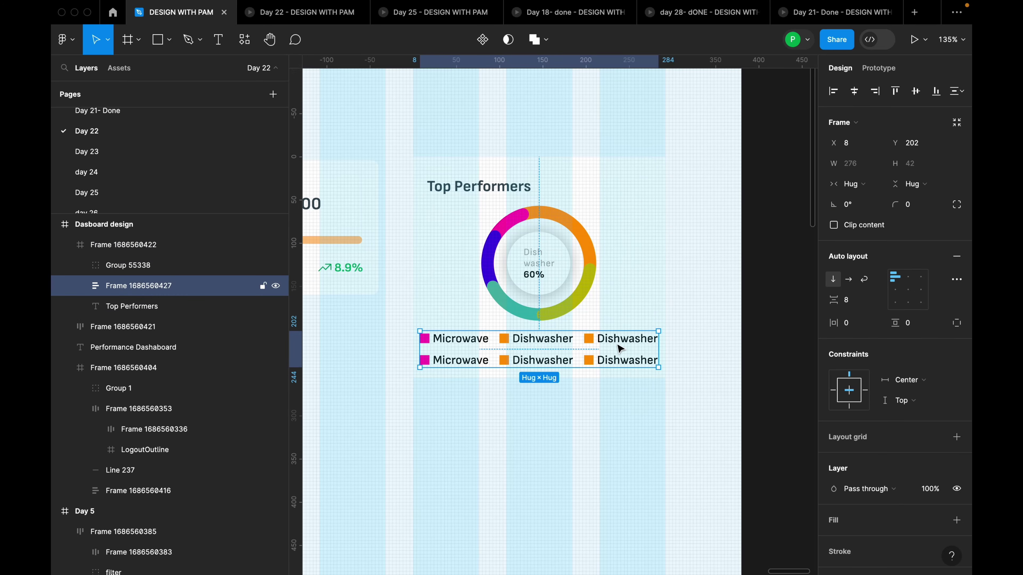
pyautogui.keyDown('shift'); pyautogui.click(576, 298); pyautogui.keyUp('shift')
pyautogui.hotkey('shift', 'a')
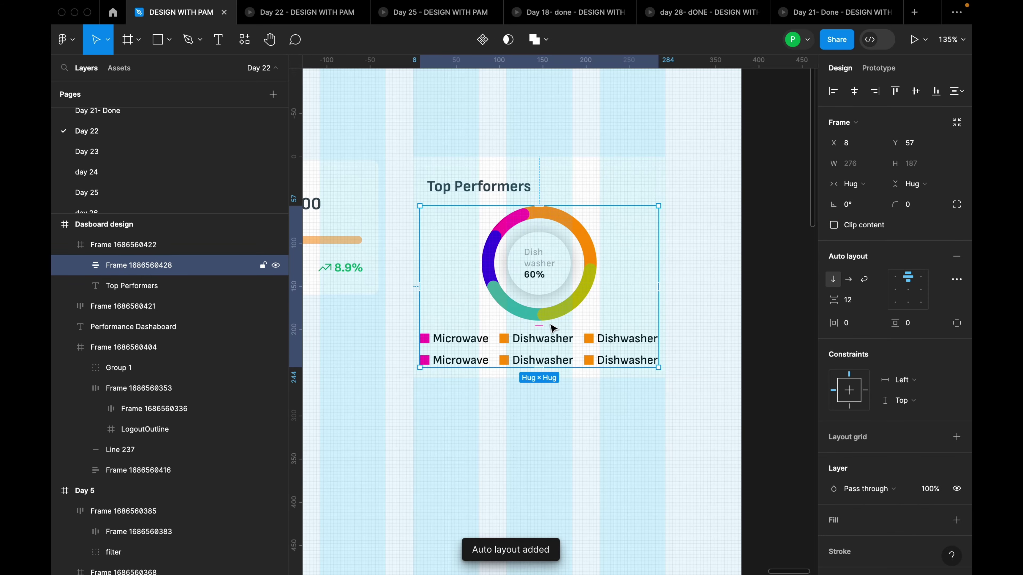
pyautogui.keyDown('shift'); pyautogui.click(496, 189); pyautogui.keyUp('shift')
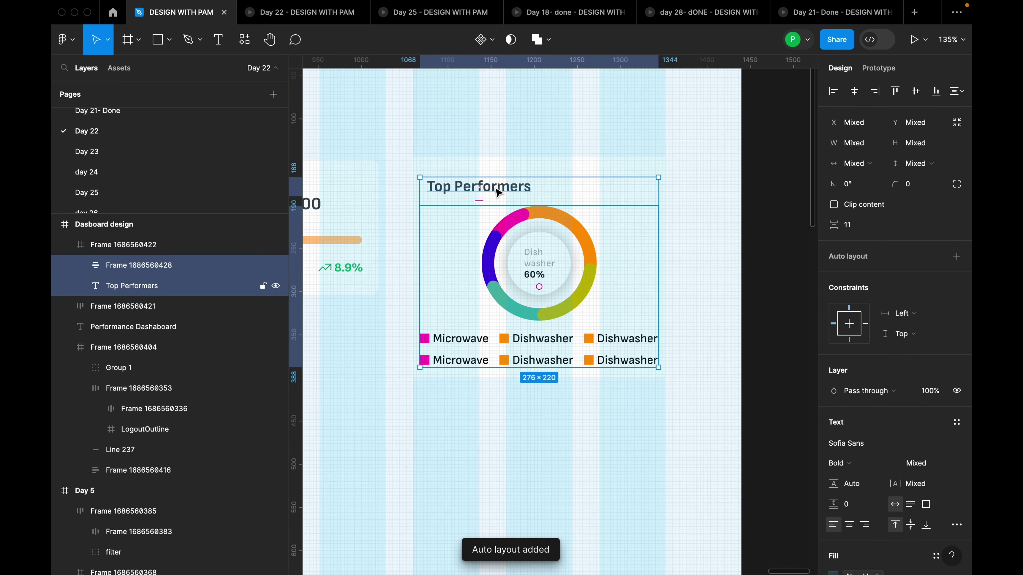
pyautogui.hotkey('shift', 'a')
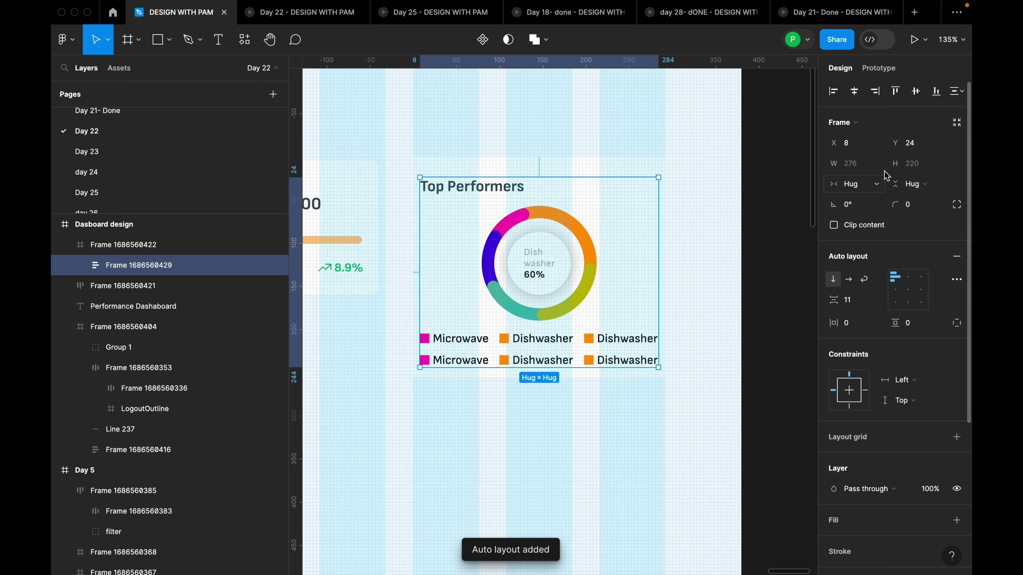
# Centre the title, chart and legend stack vertically within the card
pyautogui.click(915, 90)
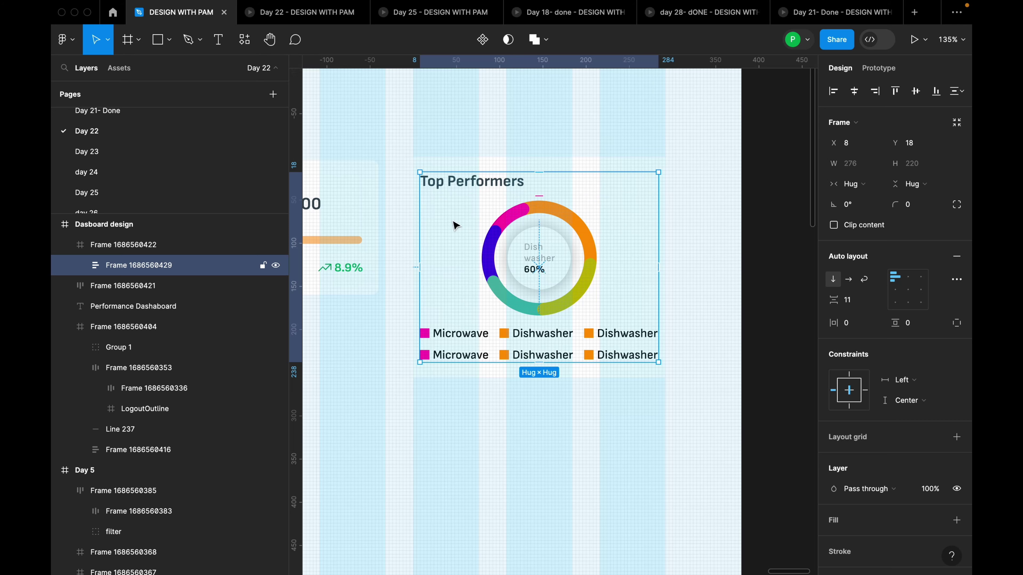
pyautogui.press('alt')
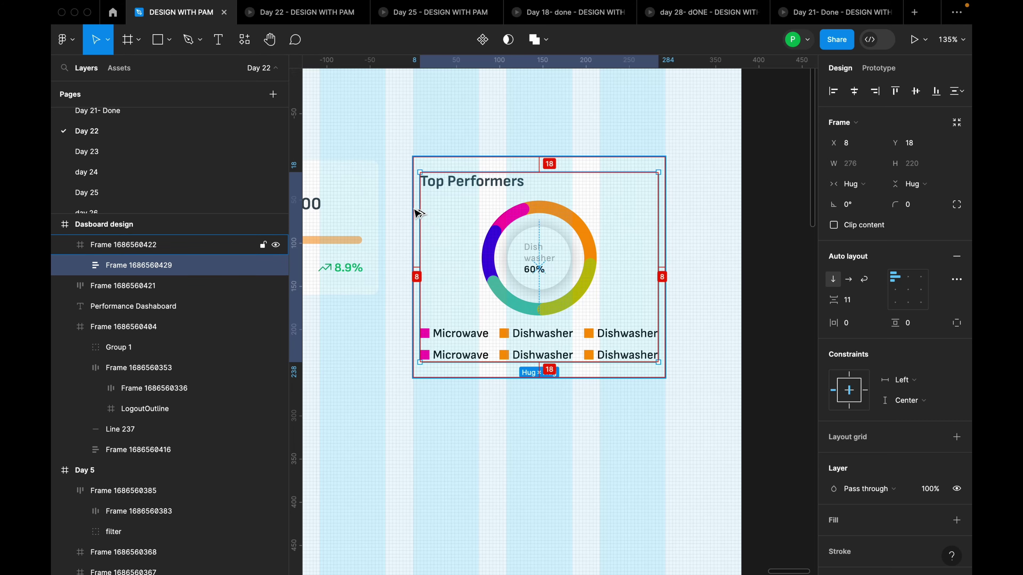
pyautogui.click(699, 229)
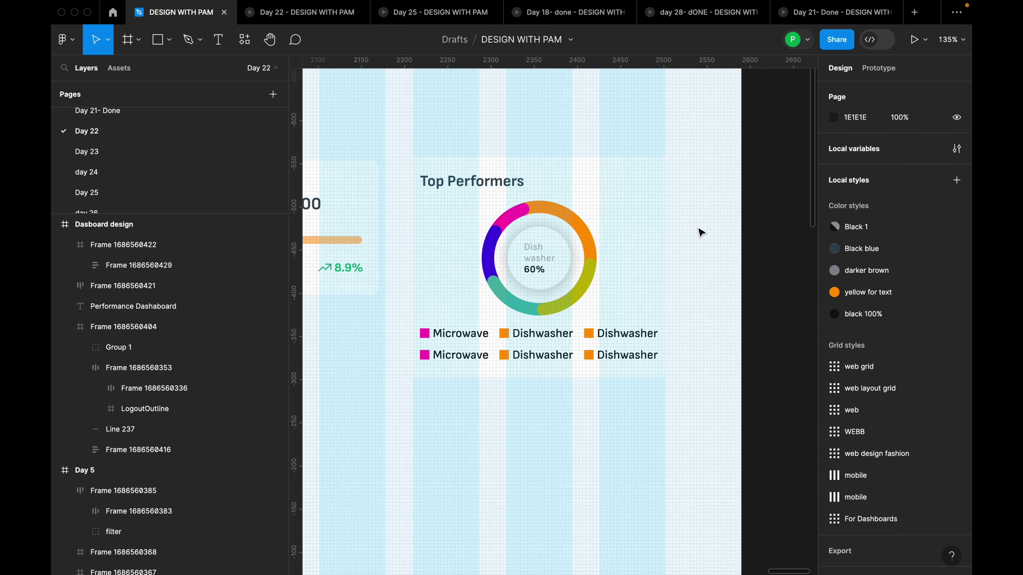
pyautogui.keyDown('ctrl'); pyautogui.scroll(-5, 699, 233); pyautogui.keyUp('ctrl')
pyautogui.keyDown('ctrl'); pyautogui.scroll(3, 635, 230); pyautogui.keyUp('ctrl')
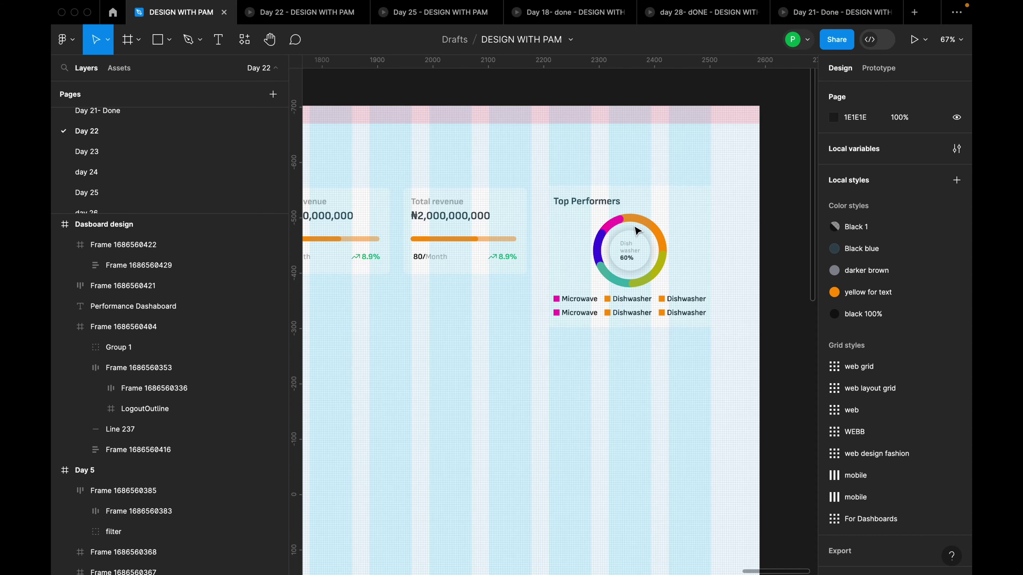
pyautogui.click(171, 251)
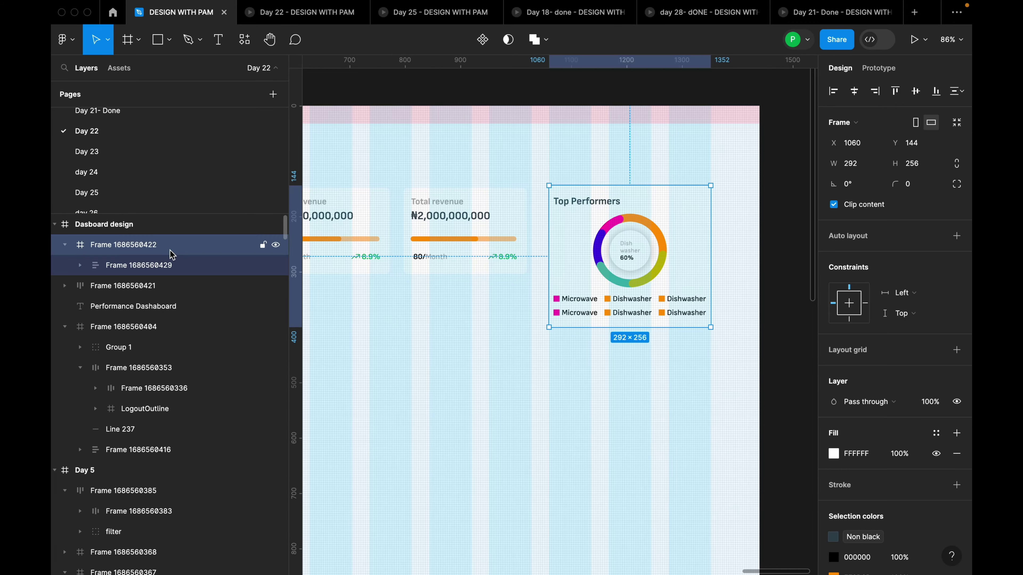
# Give the Top Performers card a corner radius of 10
pyautogui.click(919, 188)
pyautogui.write('10')
pyautogui.press('Return')
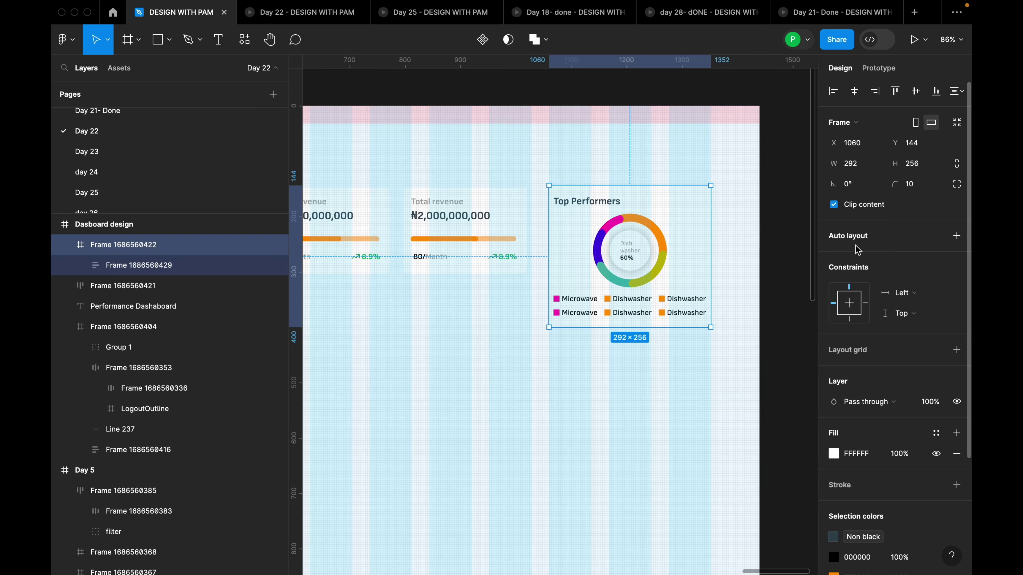
pyautogui.click(777, 260)
pyautogui.keyDown('ctrl'); pyautogui.scroll(-5, 779, 261); pyautogui.keyUp('ctrl')
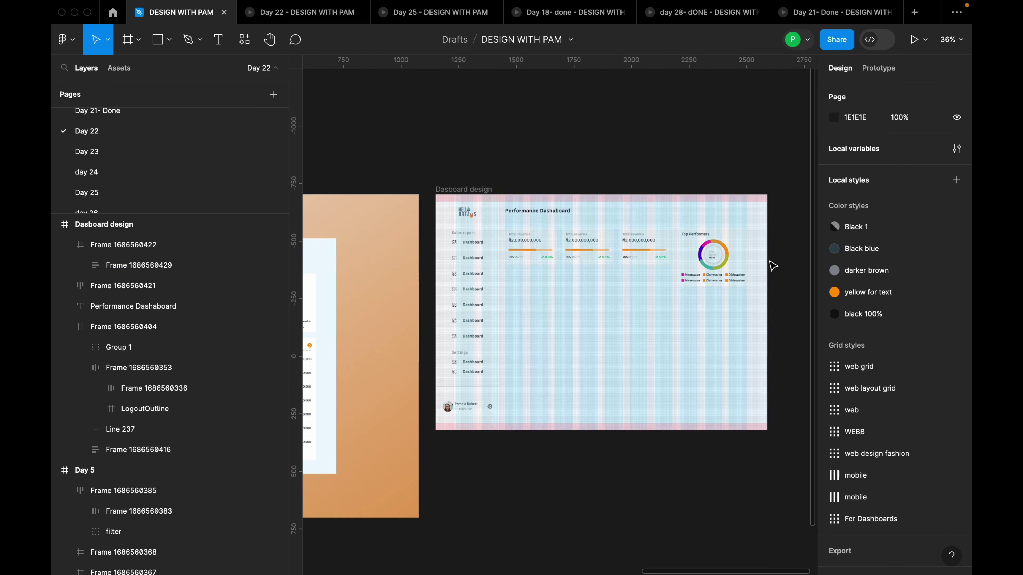
# Hide the layout grids on the Dasboard design frame
pyautogui.click(262, 224)
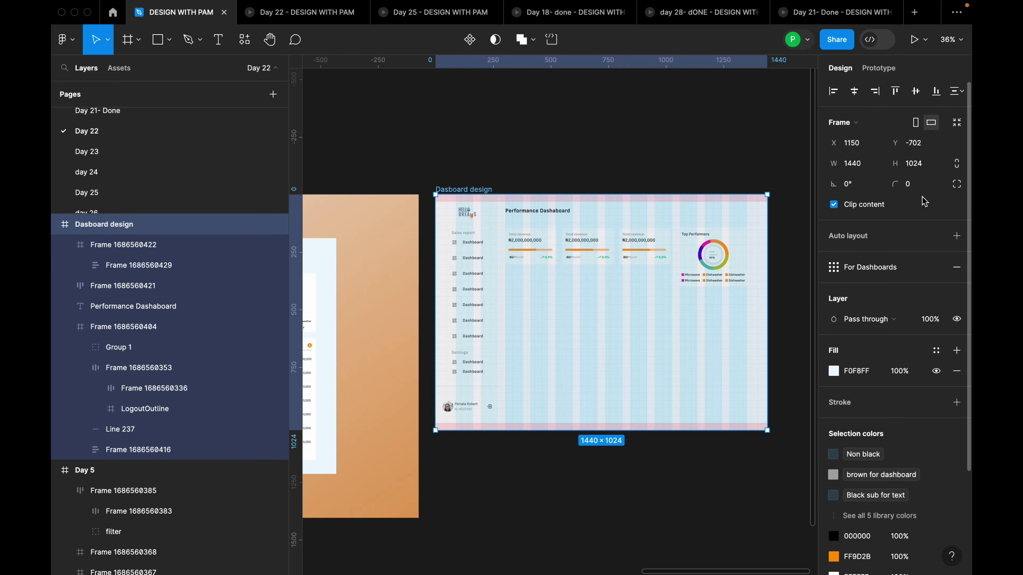
pyautogui.click(920, 272)
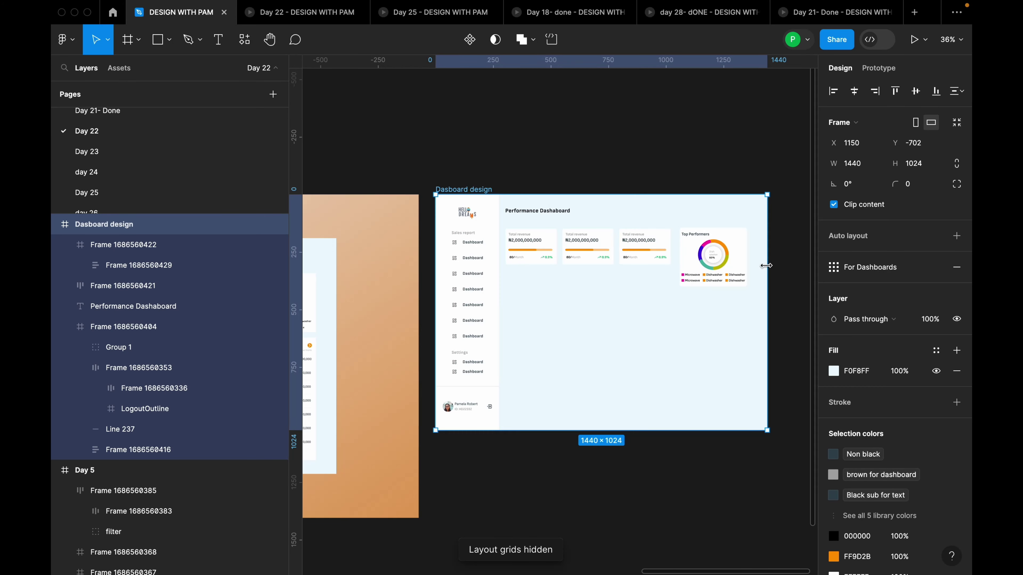
pyautogui.scroll(3, 765, 268)
pyautogui.scroll(5, 766, 274)
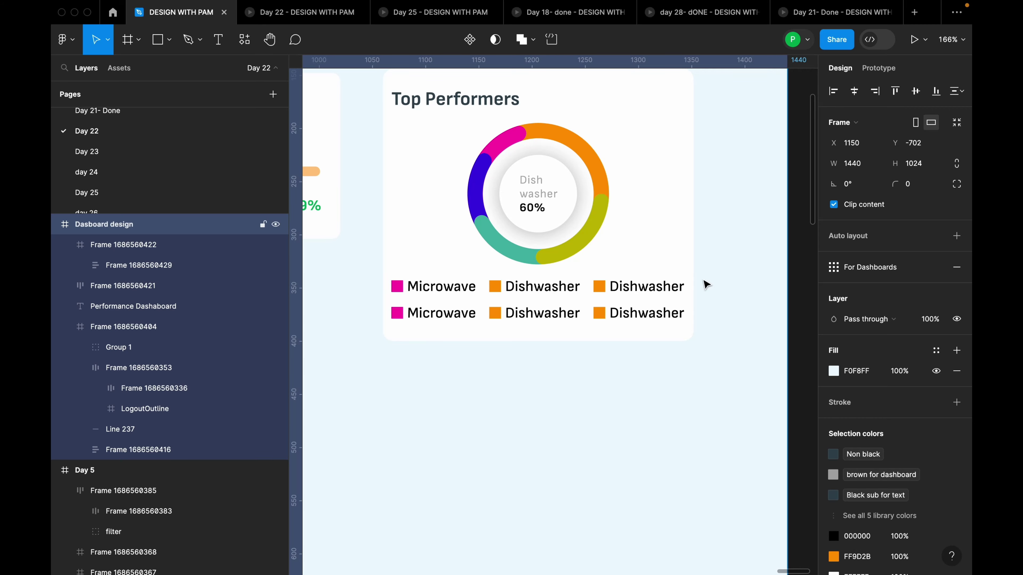
pyautogui.scroll(-2, 706, 285)
# Apply the Non black colour style to the legend's 000000 text colour
pyautogui.doubleClick(665, 287)
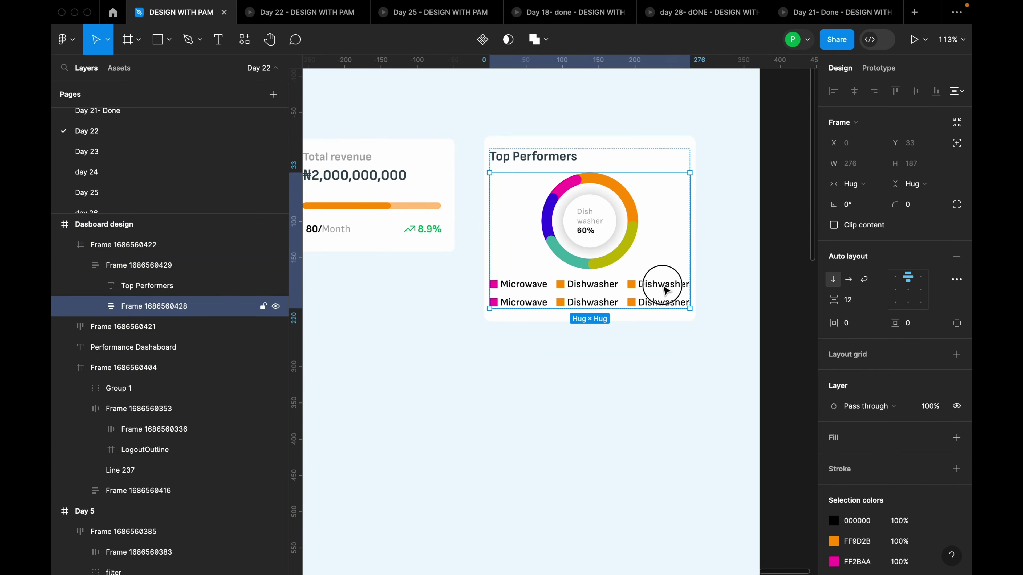
pyautogui.doubleClick(665, 287)
pyautogui.doubleClick(665, 287)
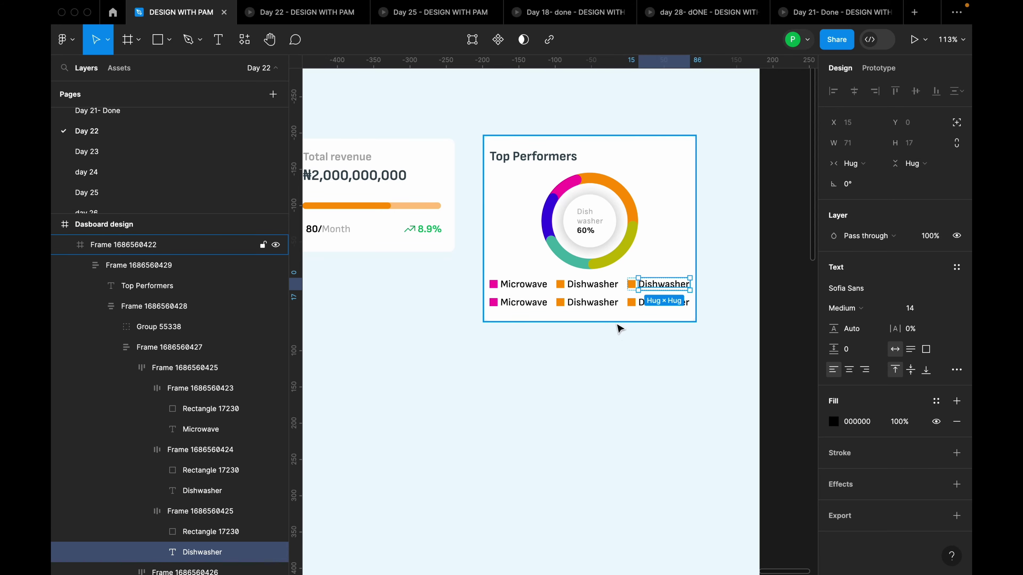
pyautogui.click(619, 289)
pyautogui.click(620, 290)
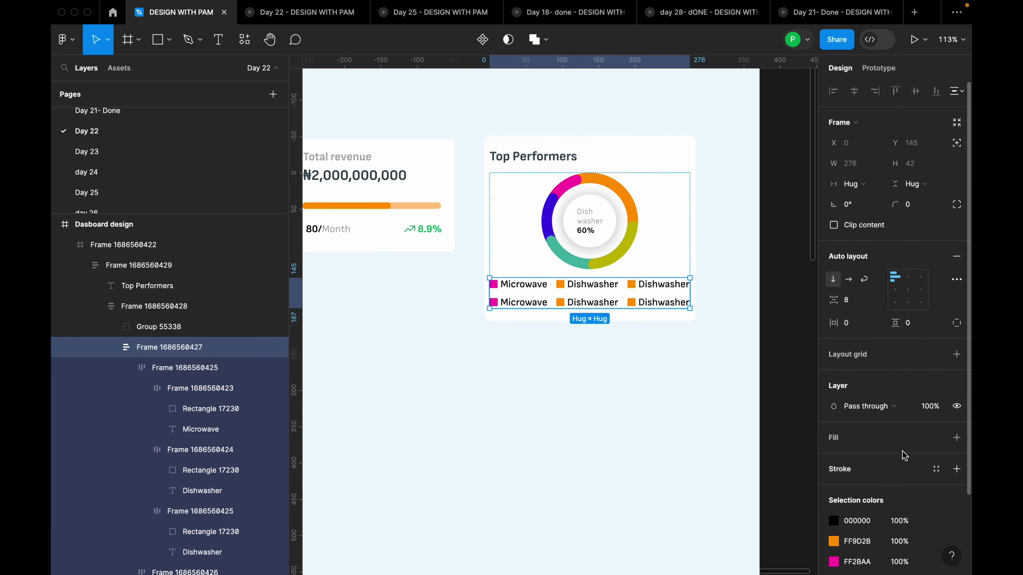
pyautogui.scroll(-3, 935, 425)
pyautogui.click(935, 425)
pyautogui.click(757, 390)
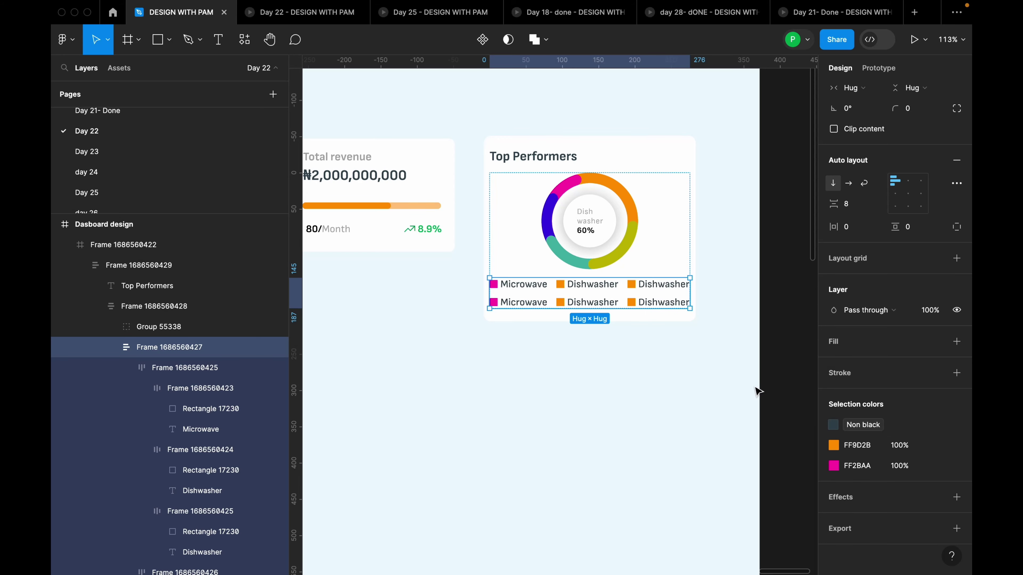
pyautogui.click(710, 358)
pyautogui.scroll(-5, 713, 326)
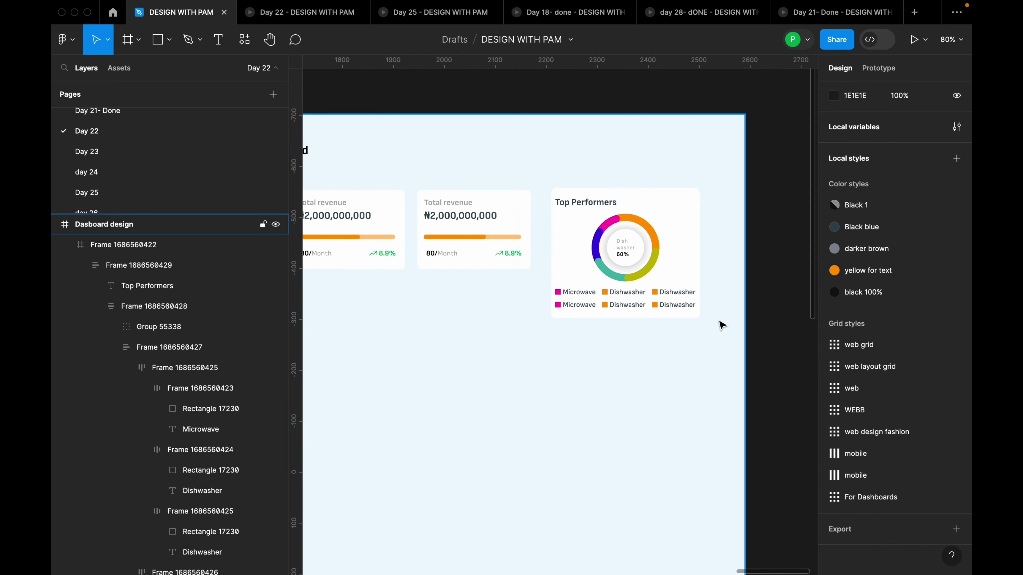
pyautogui.scroll(-3, 724, 329)
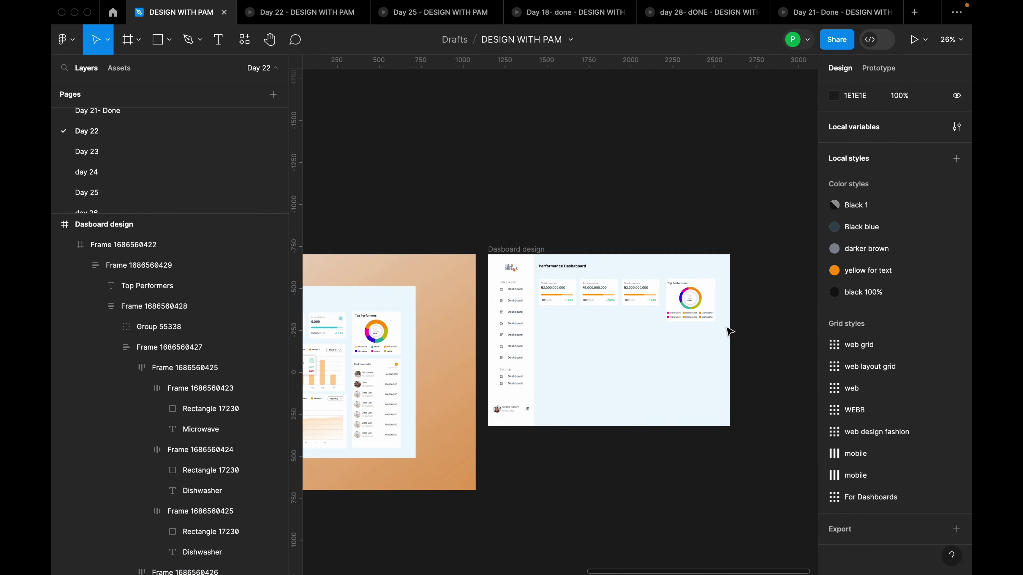
pyautogui.scroll(5, 727, 329)
pyautogui.scroll(5, 728, 330)
# Set the legend labels' font weight to Regular
pyautogui.click(650, 270)
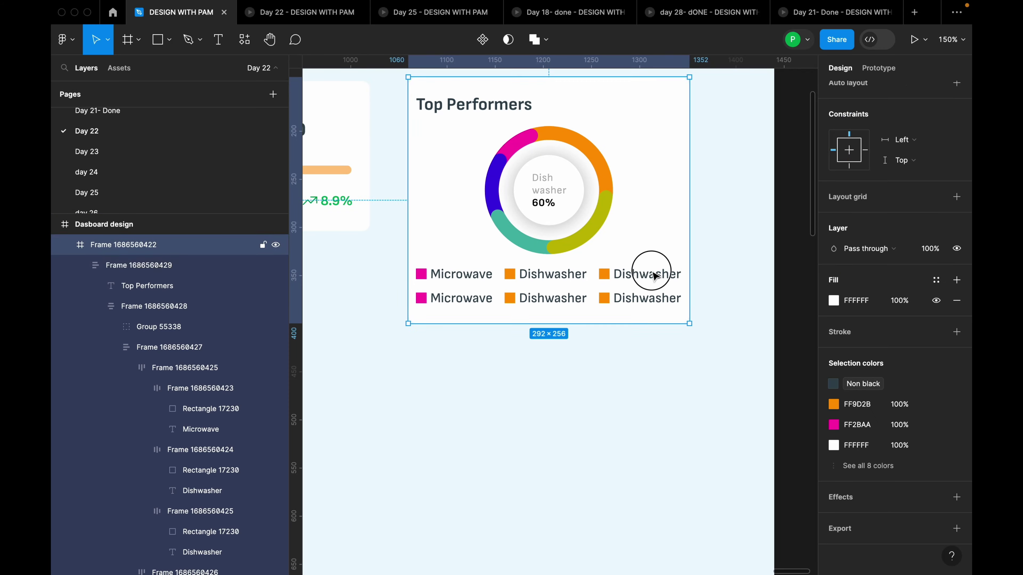
pyautogui.doubleClick(652, 276)
pyautogui.doubleClick(656, 274)
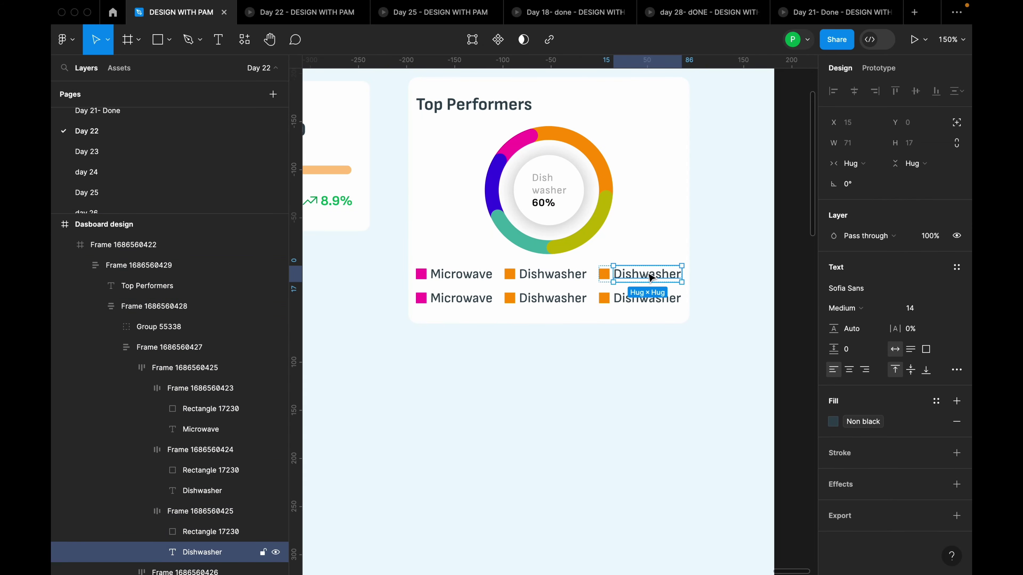
pyautogui.keyDown('shift'); pyautogui.click(576, 279); pyautogui.keyUp('shift')
pyautogui.keyDown('shift'); pyautogui.click(459, 274); pyautogui.keyUp('shift')
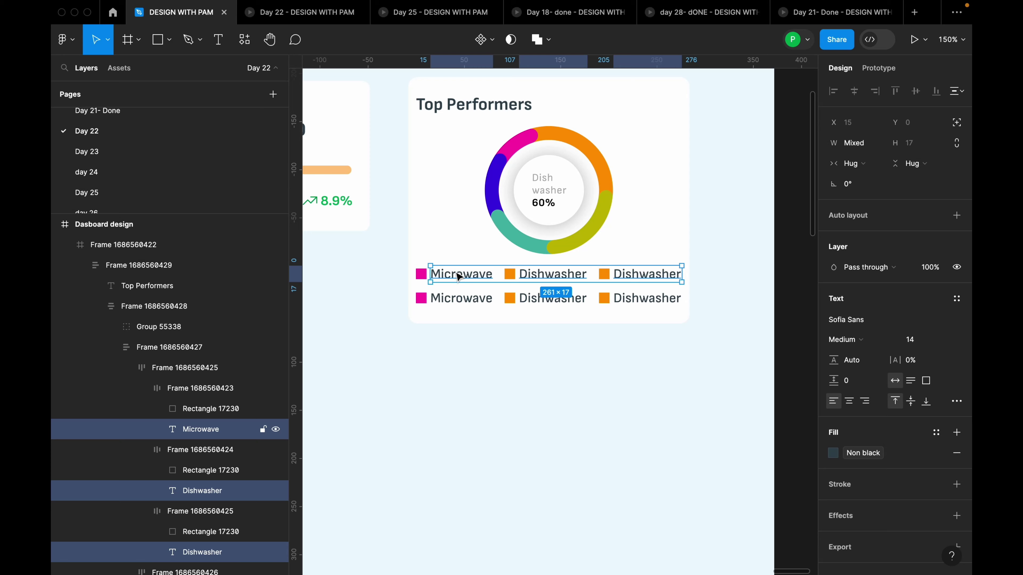
pyautogui.keyDown('shift'); pyautogui.click(469, 298); pyautogui.keyUp('shift')
pyautogui.keyDown('shift'); pyautogui.keyDown('super'); pyautogui.click(470, 299); pyautogui.keyUp('super'); pyautogui.keyUp('shift')
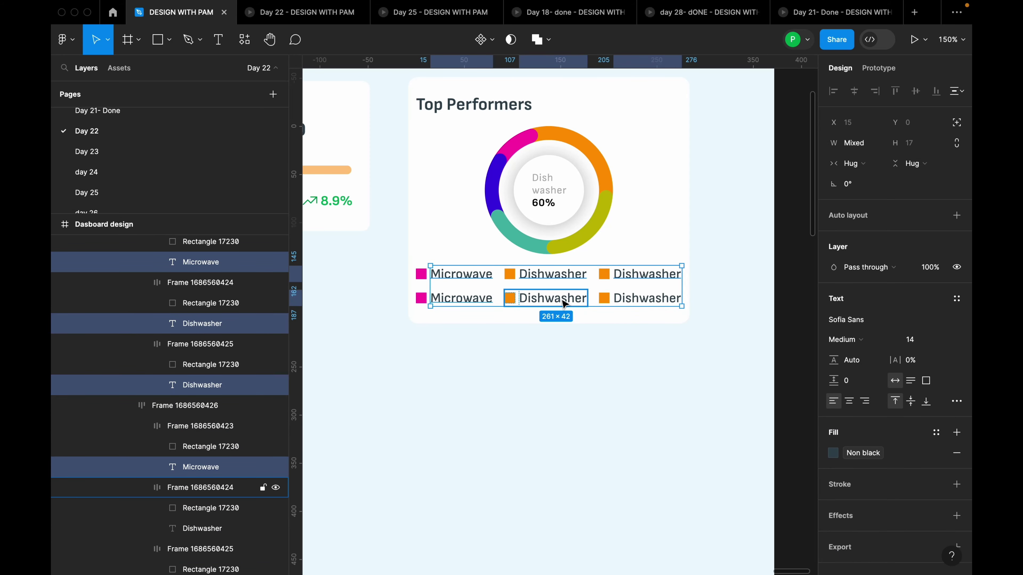
pyautogui.keyDown('shift'); pyautogui.click(568, 300); pyautogui.keyUp('shift')
pyautogui.keyDown('shift'); pyautogui.click(567, 300); pyautogui.keyUp('shift')
pyautogui.keyDown('shift'); pyautogui.click(647, 301); pyautogui.keyUp('shift')
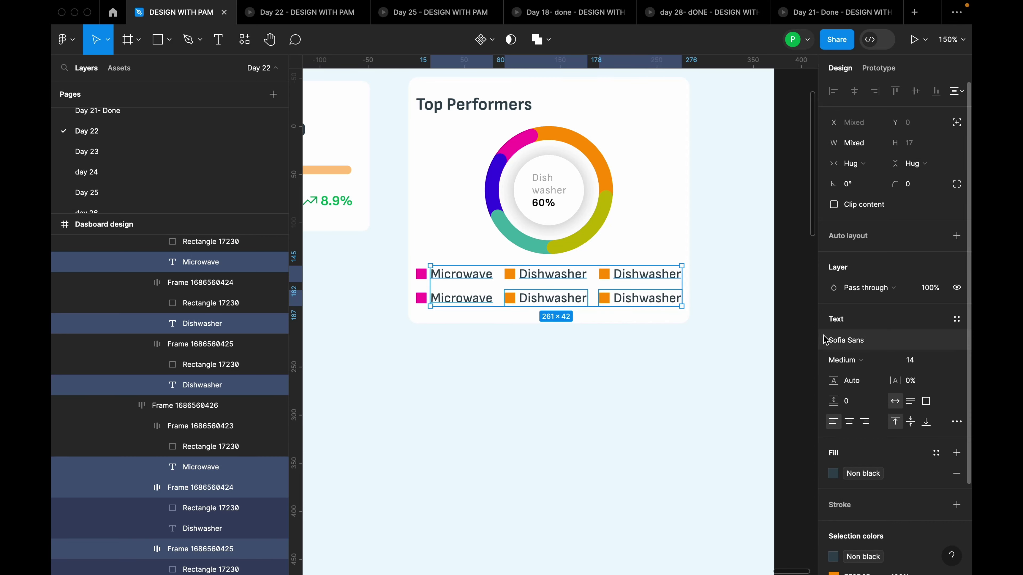
pyautogui.click(857, 360)
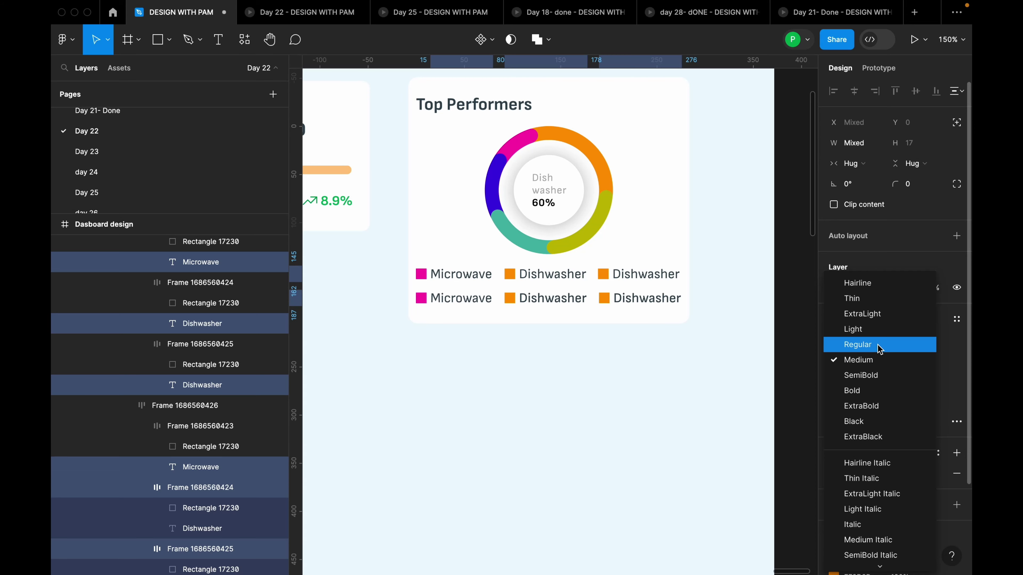
pyautogui.click(879, 348)
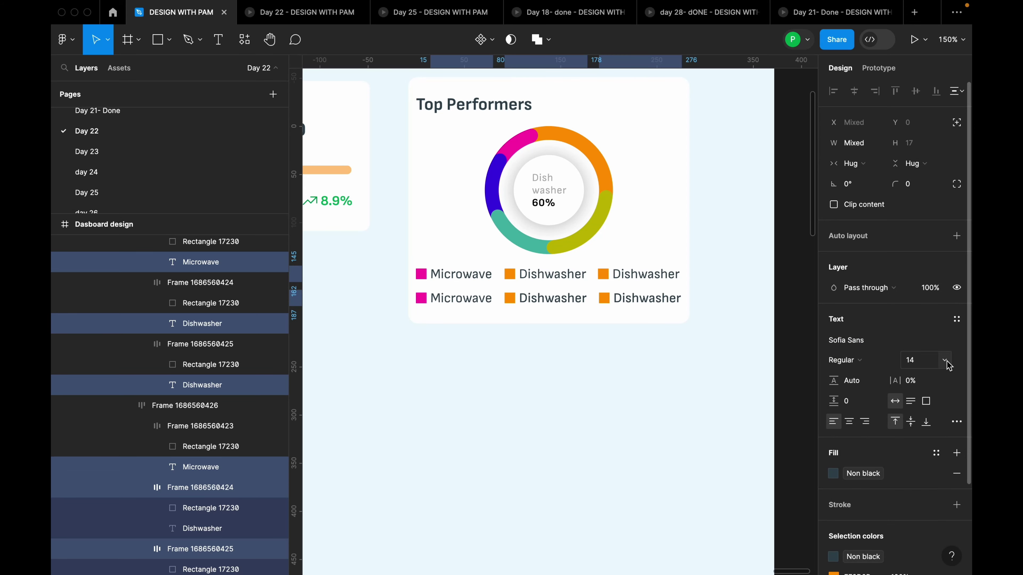
# Set the top-row labels and second-row middle Dishwasher label to font size 12
pyautogui.click(754, 287)
pyautogui.scroll(5, 753, 288)
pyautogui.scroll(-3, 689, 293)
pyautogui.click(689, 294)
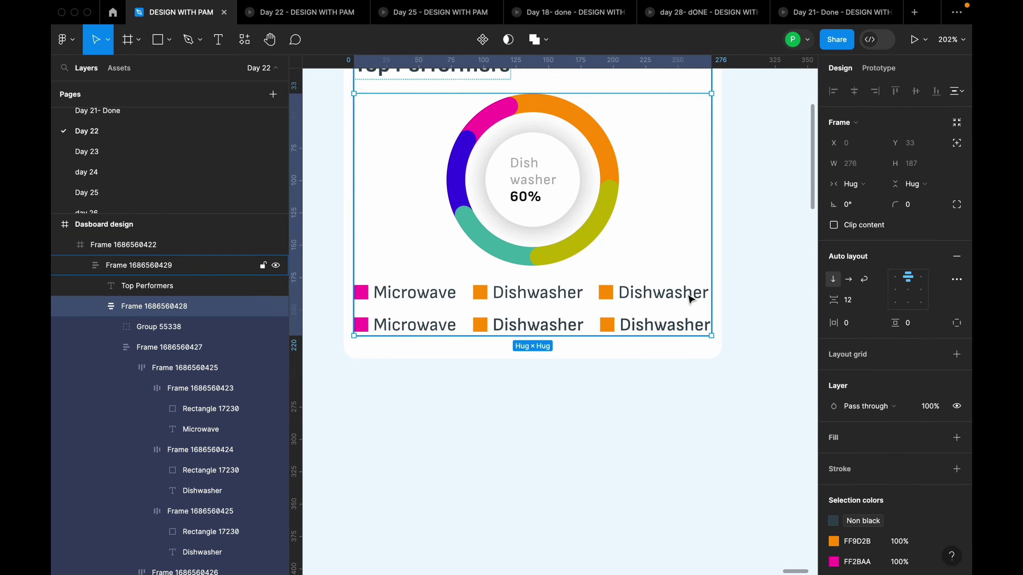
pyautogui.doubleClick(689, 298)
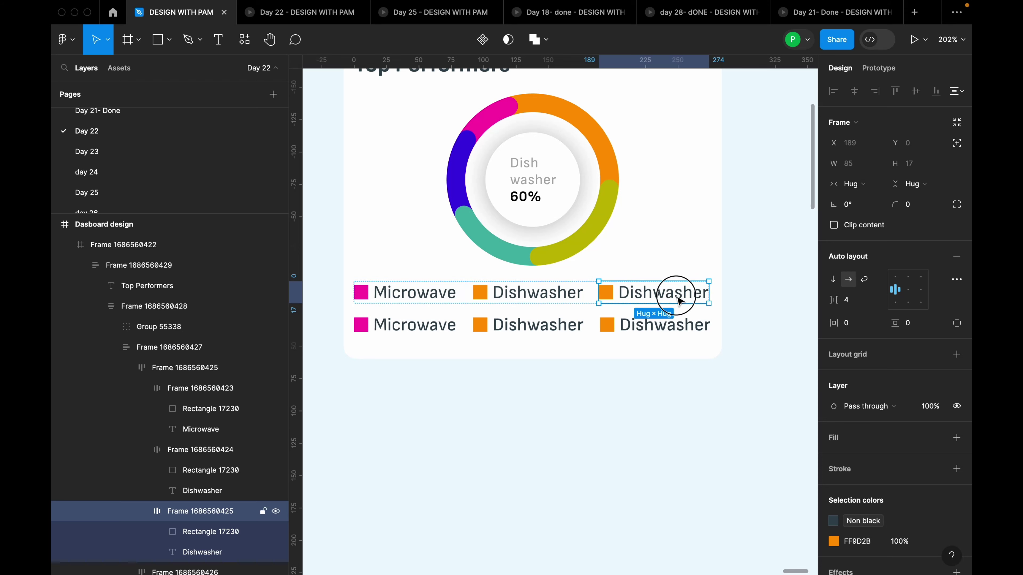
pyautogui.doubleClick(681, 300)
pyautogui.keyDown('shift'); pyautogui.click(541, 298); pyautogui.keyUp('shift')
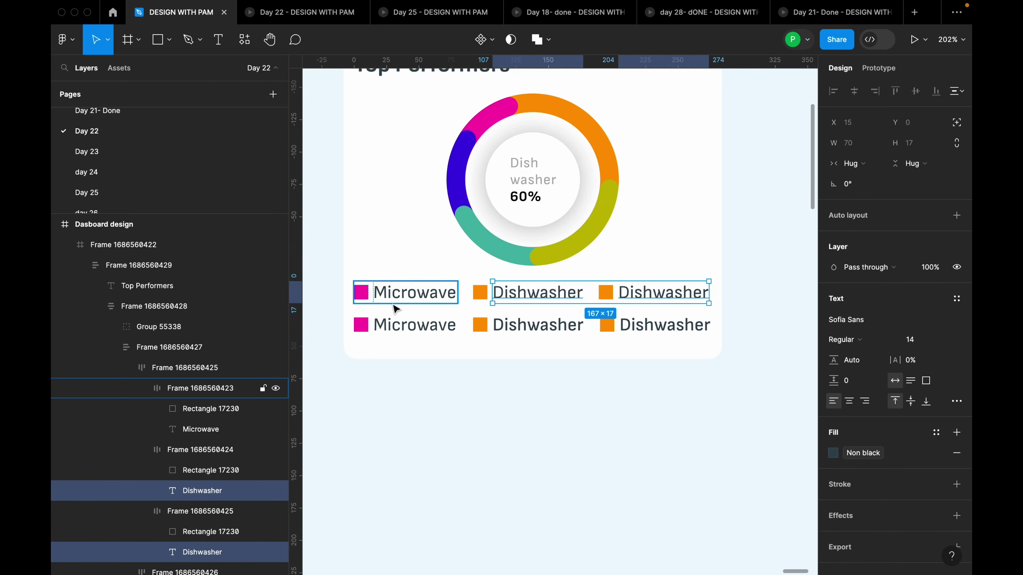
pyautogui.keyDown('shift'); pyautogui.click(399, 298); pyautogui.keyUp('shift')
pyautogui.keyDown('shift'); pyautogui.click(422, 333); pyautogui.keyUp('shift')
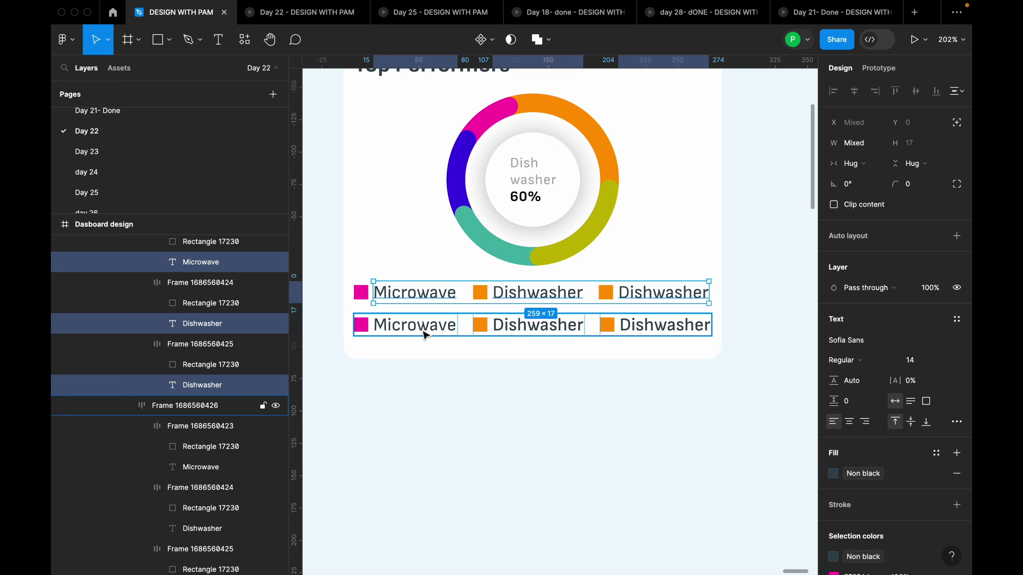
pyautogui.keyDown('shift'); pyautogui.click(531, 325); pyautogui.keyUp('shift')
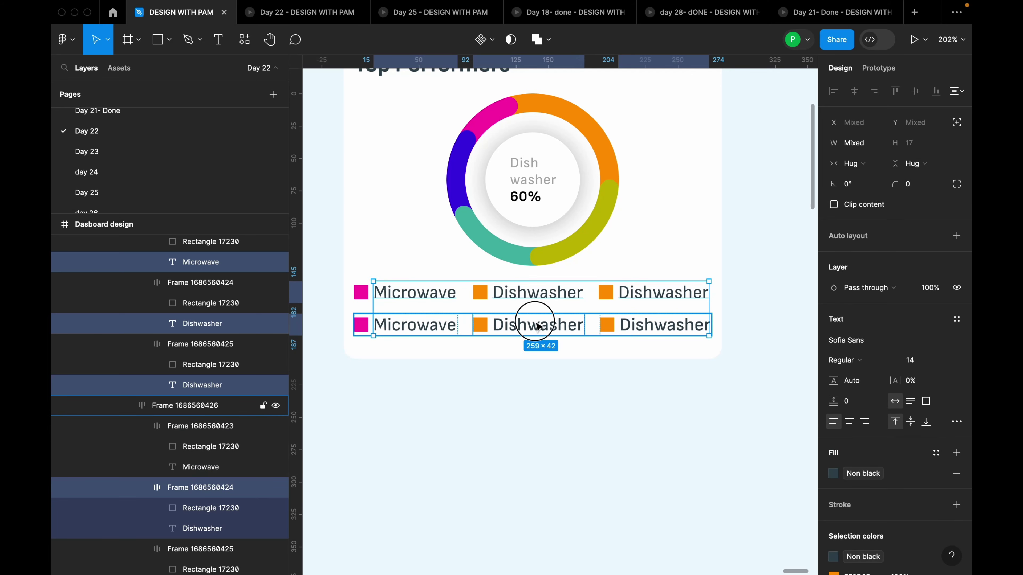
pyautogui.keyDown('shift'); pyautogui.click(664, 330); pyautogui.keyUp('shift')
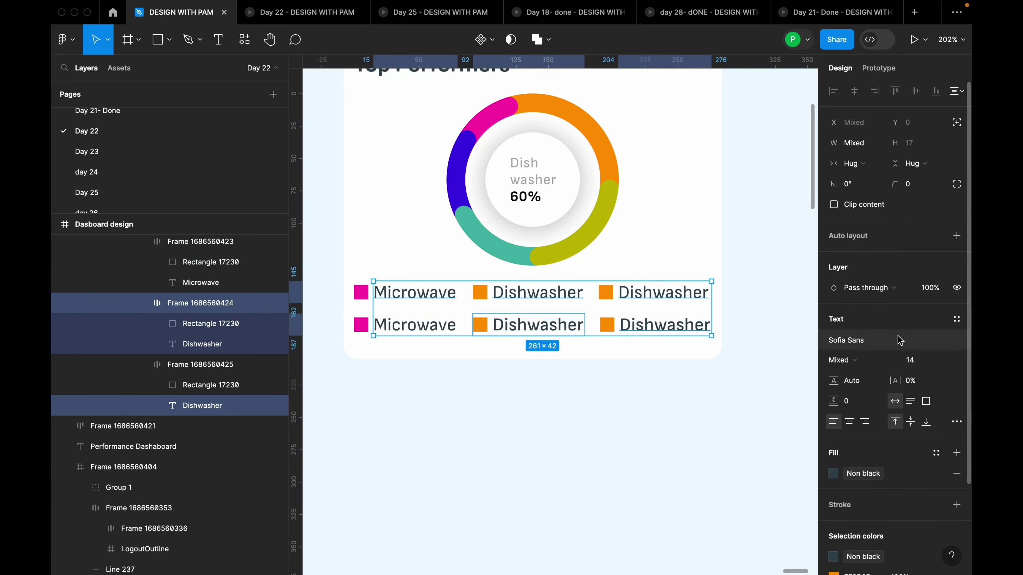
pyautogui.keyDown('shift'); pyautogui.click(691, 335); pyautogui.keyUp('shift')
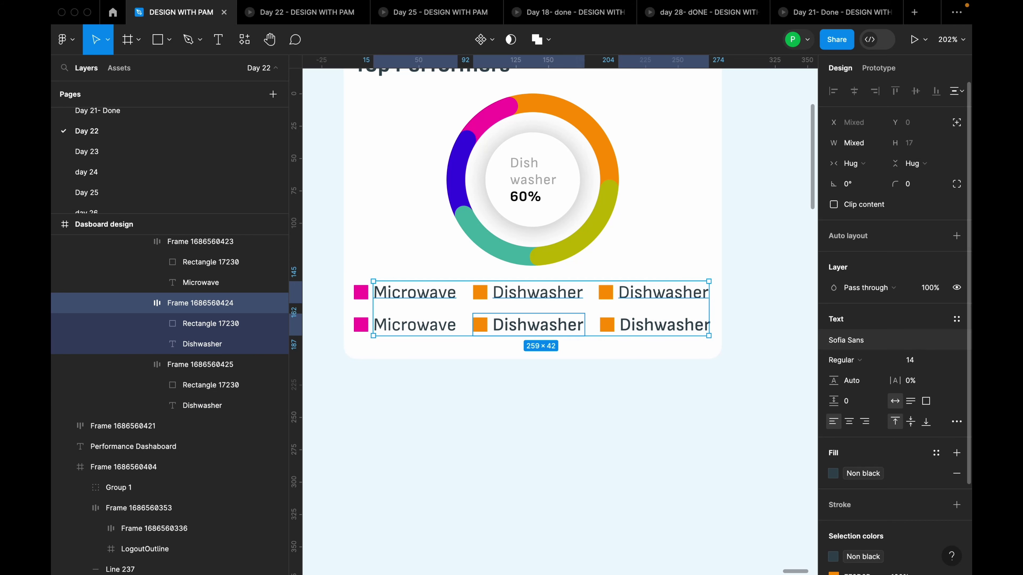
pyautogui.click(938, 359)
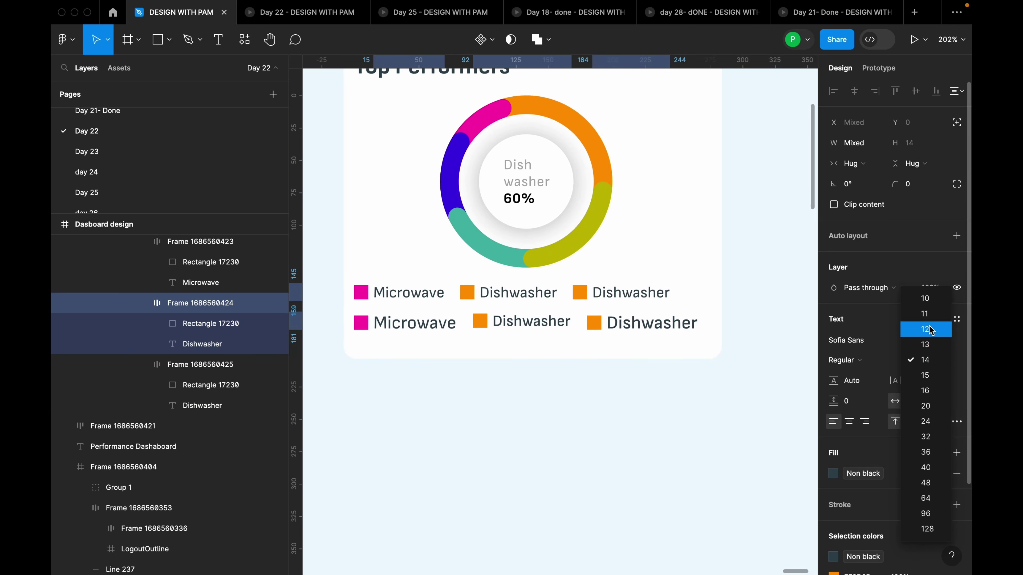
pyautogui.click(930, 330)
# Set the last Dishwasher label to font size 12
pyautogui.click(740, 328)
pyautogui.click(671, 325)
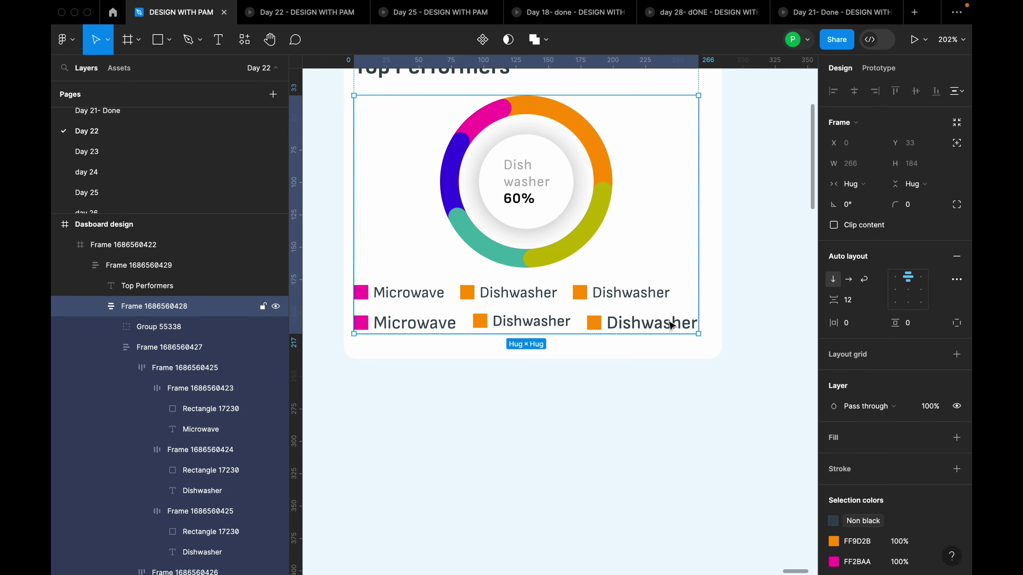
pyautogui.doubleClick(669, 324)
pyautogui.doubleClick(669, 324)
pyautogui.doubleClick(677, 327)
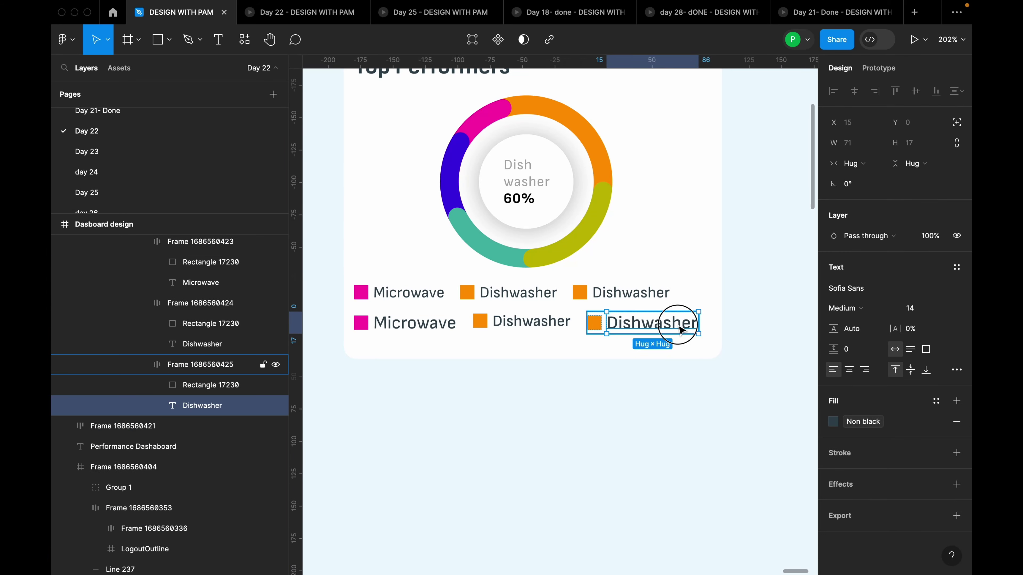
pyautogui.click(946, 309)
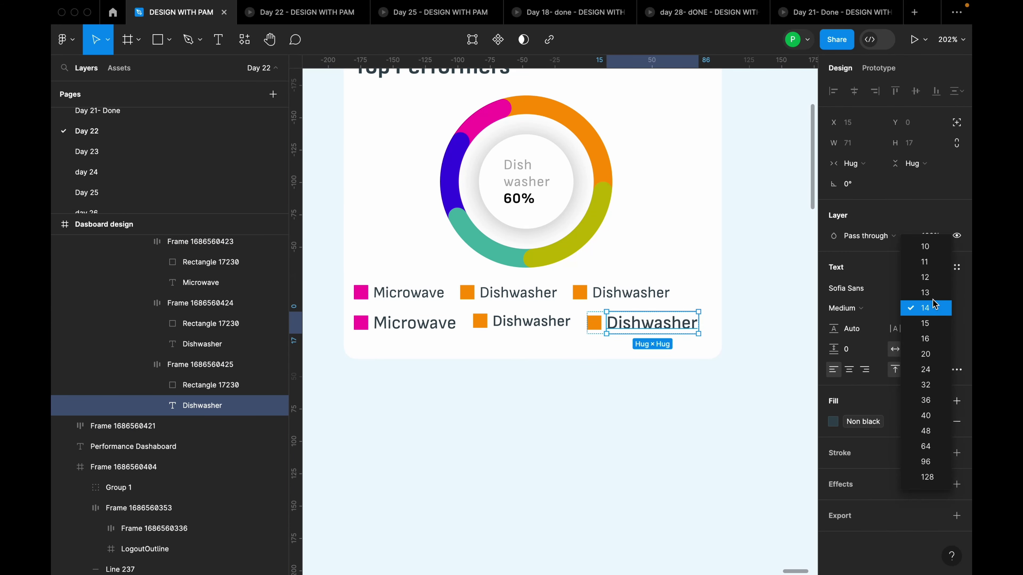
pyautogui.click(926, 277)
pyautogui.click(745, 287)
pyautogui.click(624, 297)
pyautogui.scroll(-5, 623, 297)
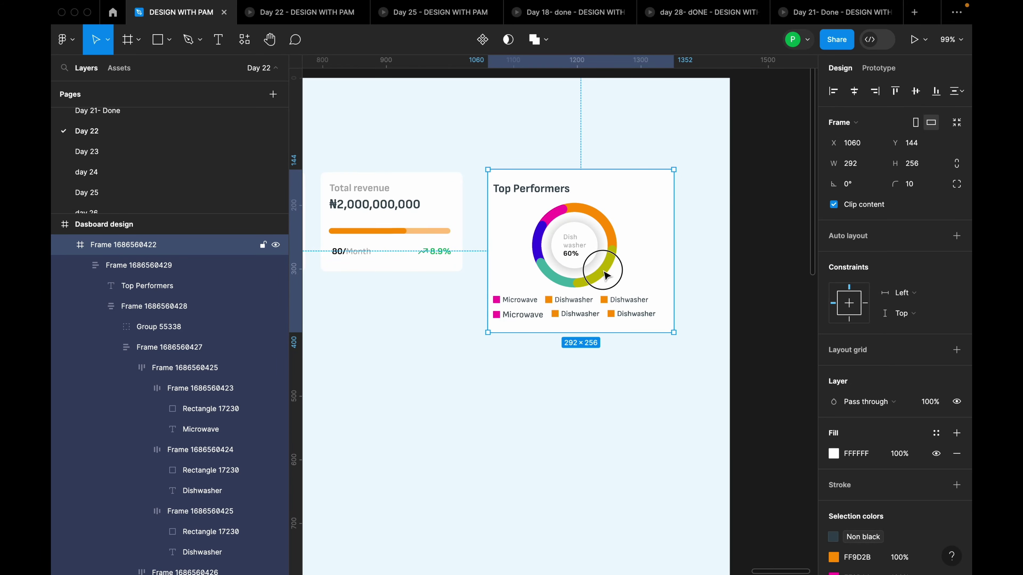
# Ungroup the title-and-chart and chart-and-legend frames, then nudge the legend slightly right
pyautogui.doubleClick(606, 275)
pyautogui.rightClick(630, 267)
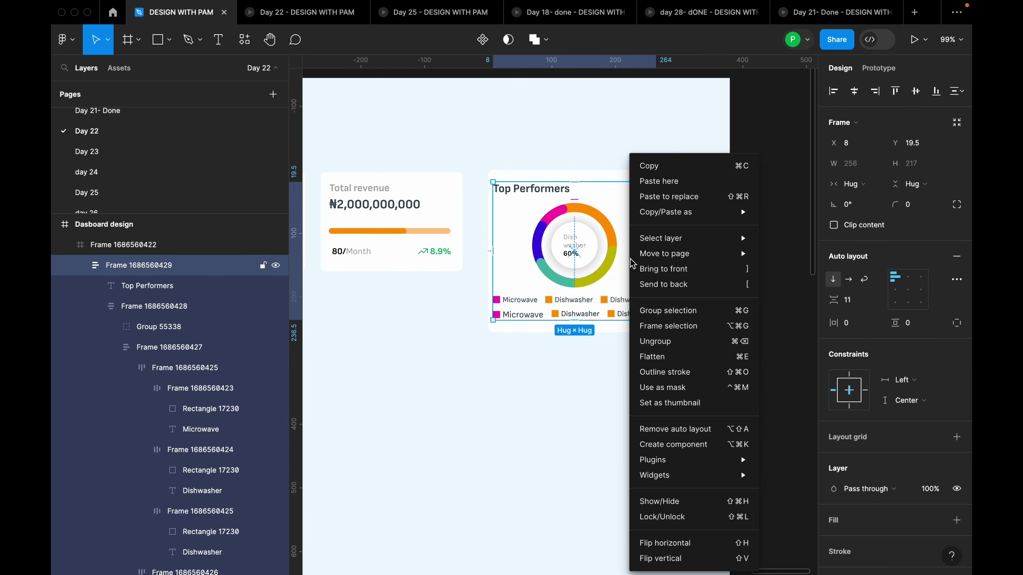
pyautogui.click(676, 340)
pyautogui.click(610, 299)
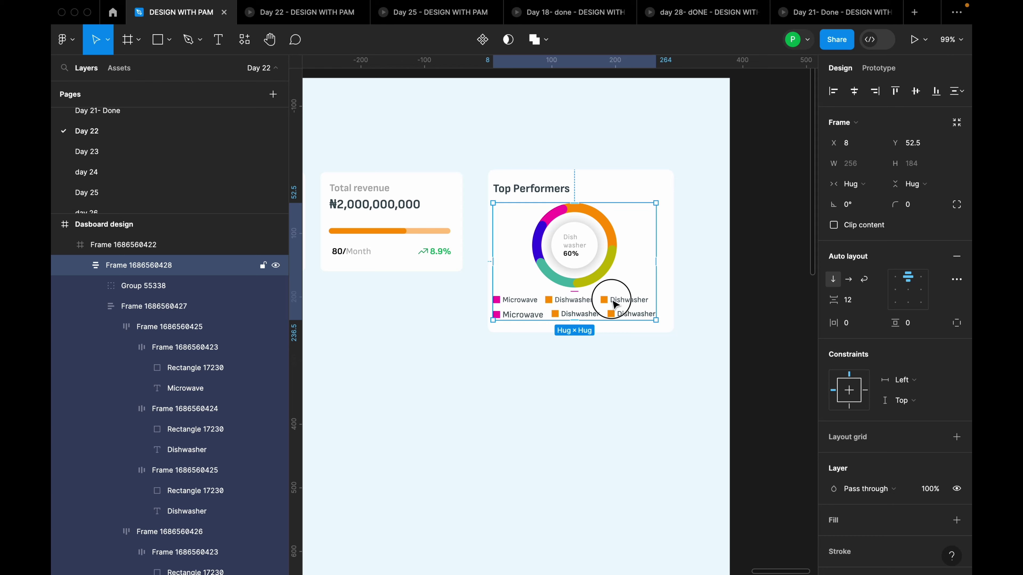
pyautogui.rightClick(627, 289)
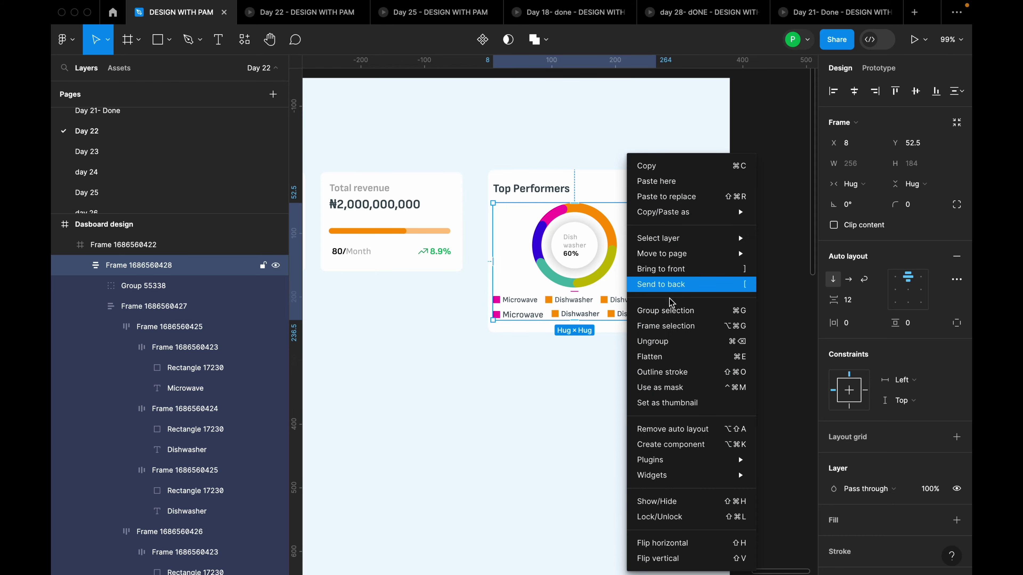
pyautogui.click(663, 342)
pyautogui.click(623, 311)
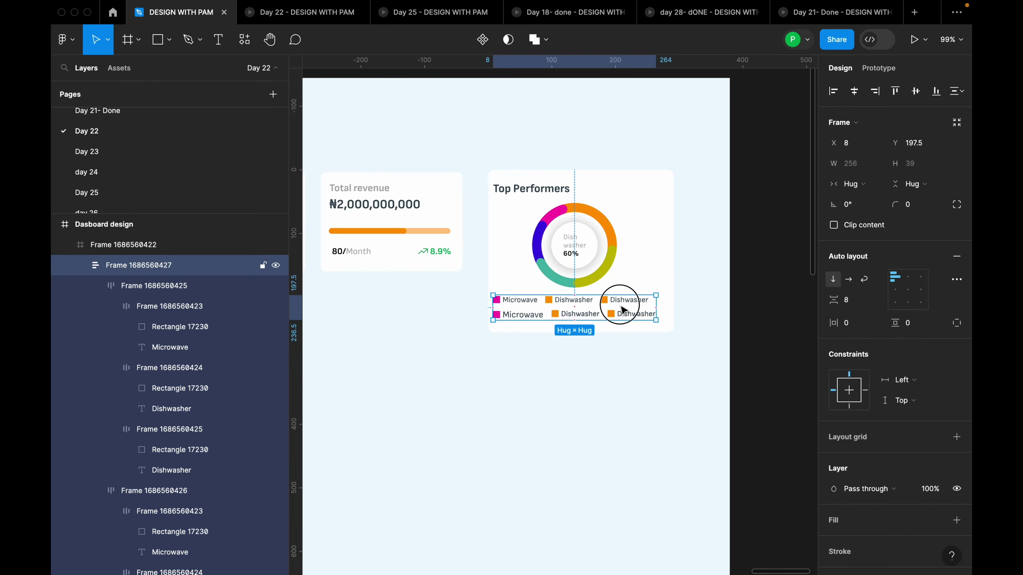
pyautogui.moveTo(622, 310); pyautogui.dragTo(627, 308)
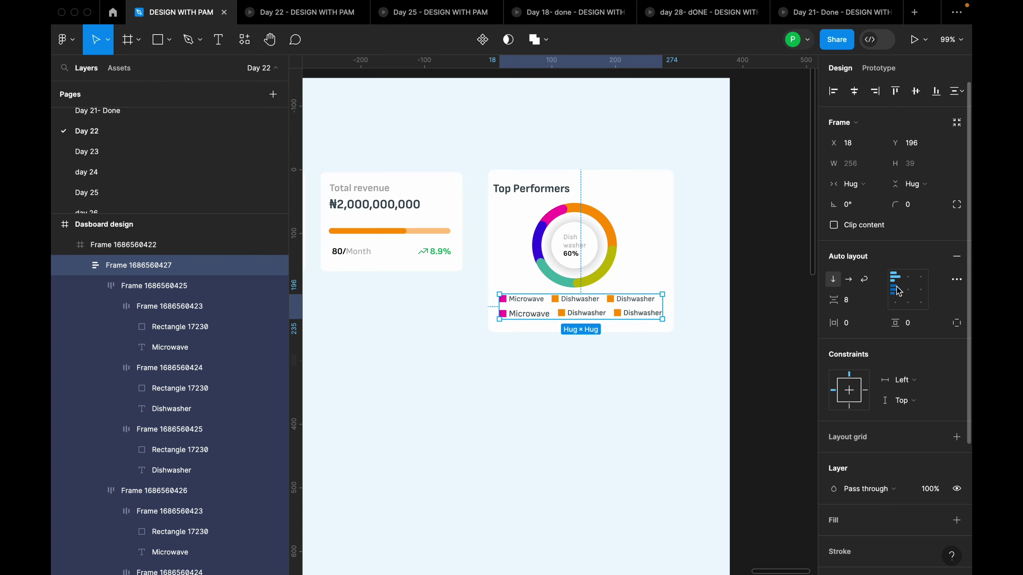
# Centre the legend items and set the second-row Microwave label to size 12
pyautogui.click(908, 289)
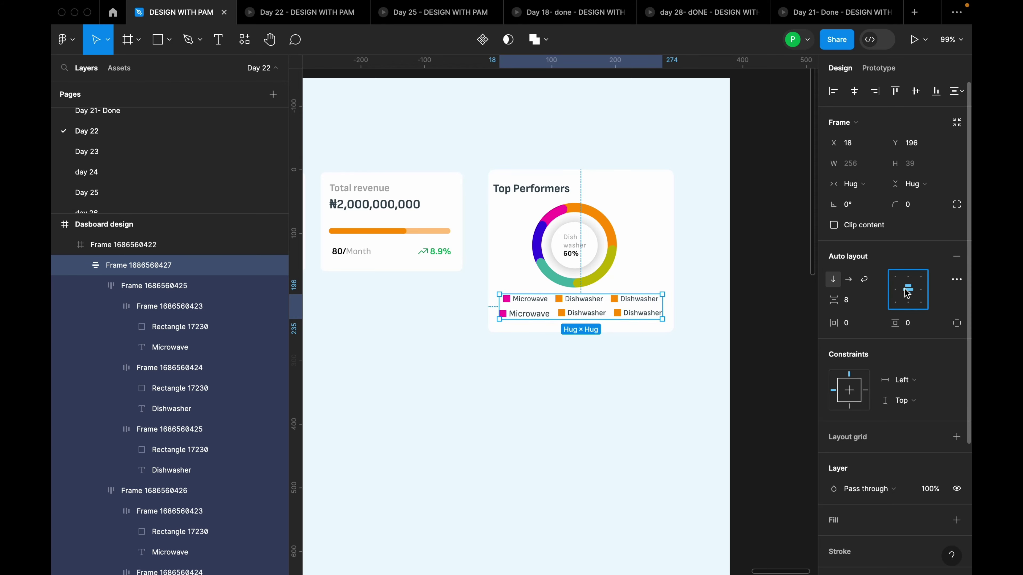
pyautogui.click(662, 359)
pyautogui.scroll(5, 590, 313)
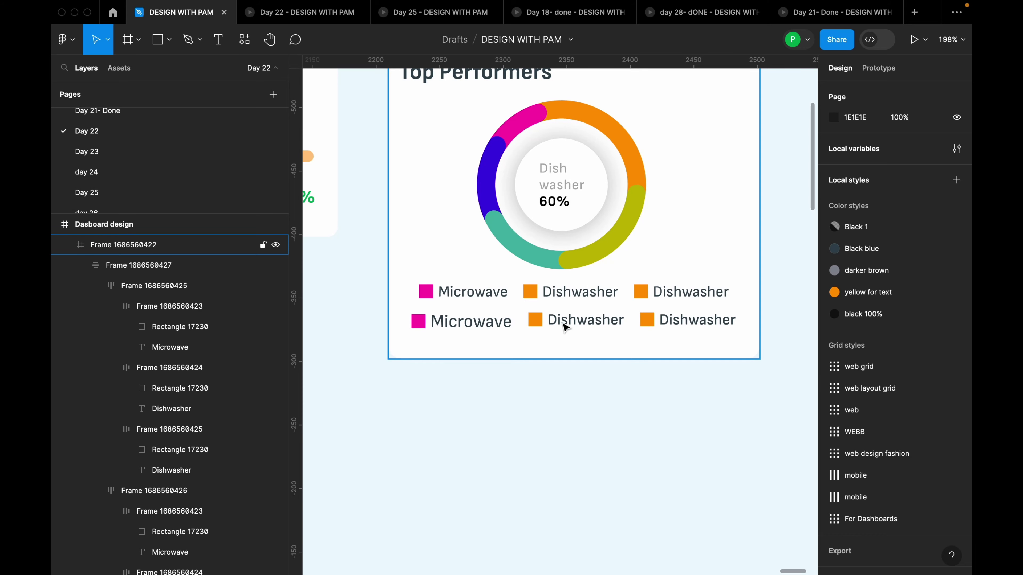
pyautogui.click(486, 321)
pyautogui.click(486, 321)
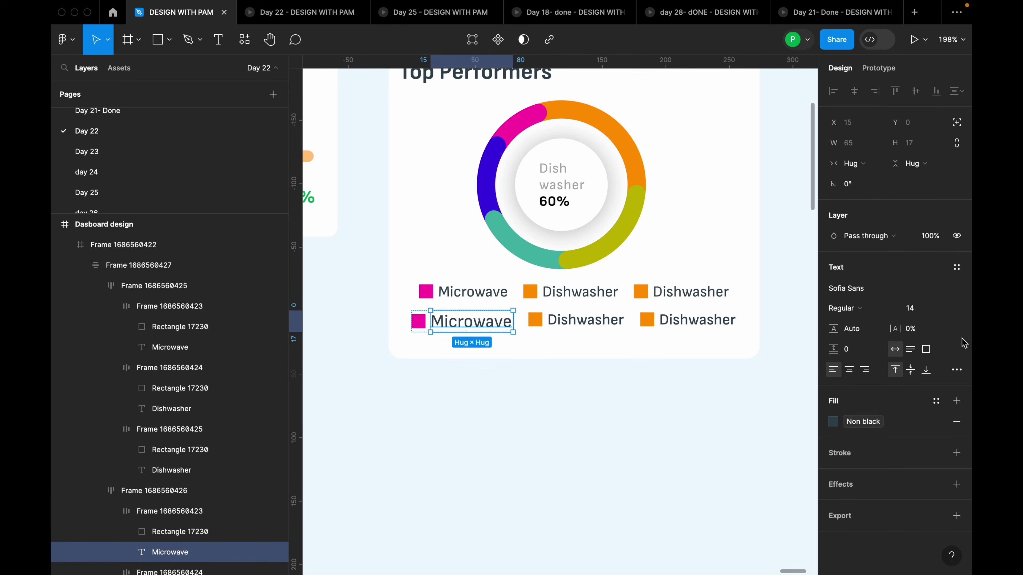
pyautogui.click(947, 308)
pyautogui.click(898, 286)
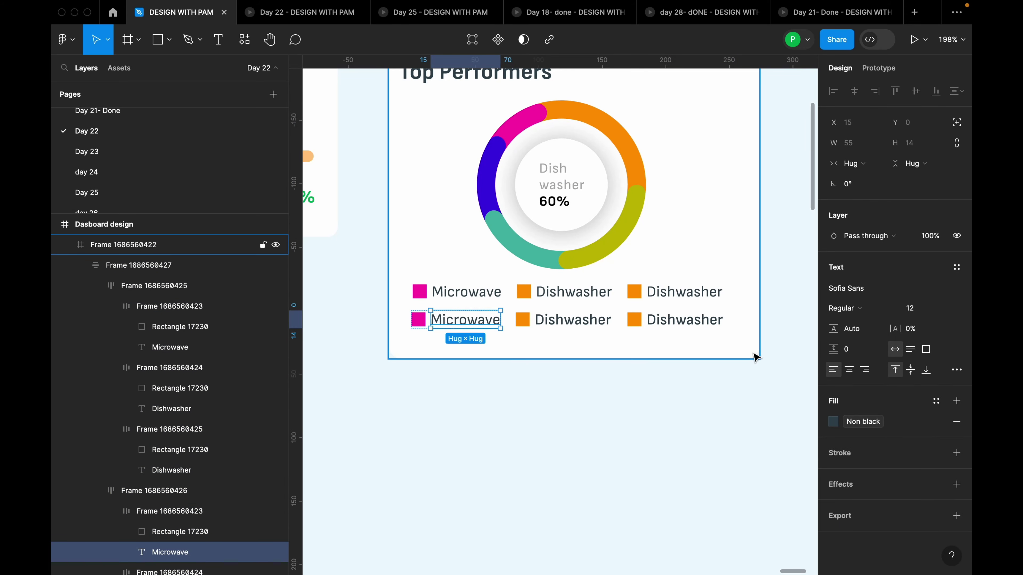
# Centre the legend horizontally in the card and wrap it with the donut in auto layout
pyautogui.click(703, 320)
pyautogui.click(704, 319)
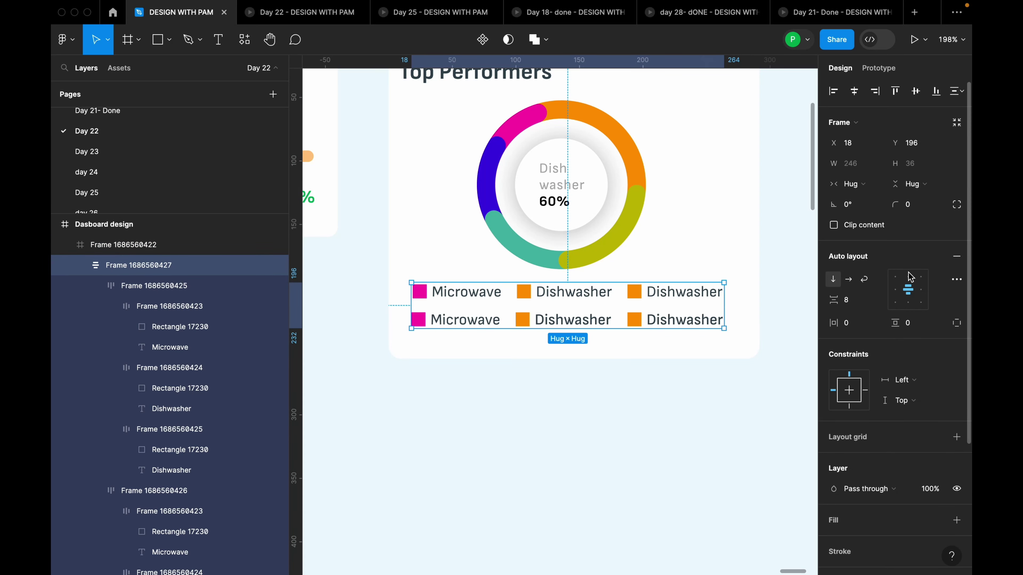
pyautogui.click(856, 93)
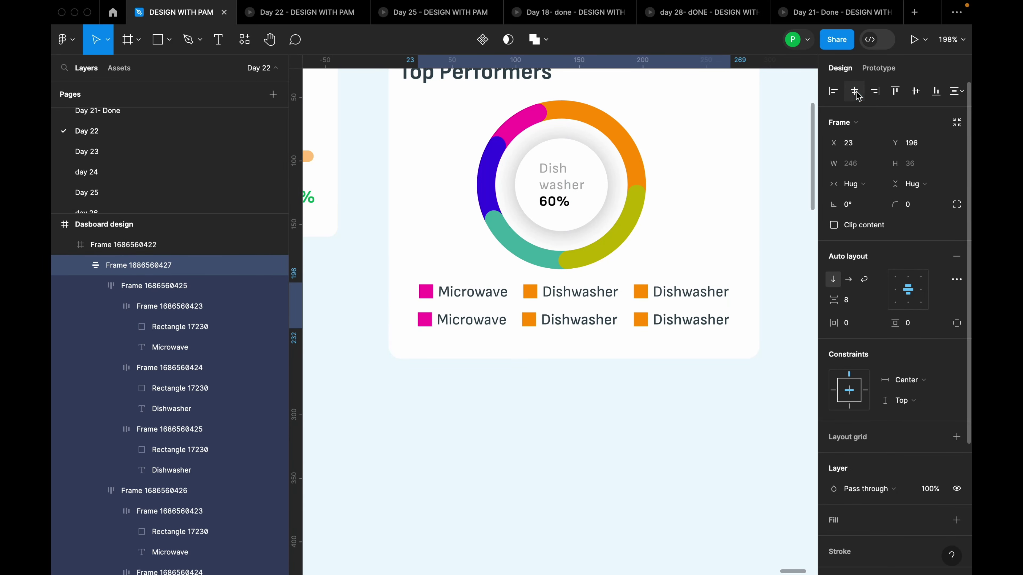
pyautogui.keyDown('shift'); pyautogui.click(632, 223); pyautogui.keyUp('shift')
pyautogui.hotkey('shift', 'a')
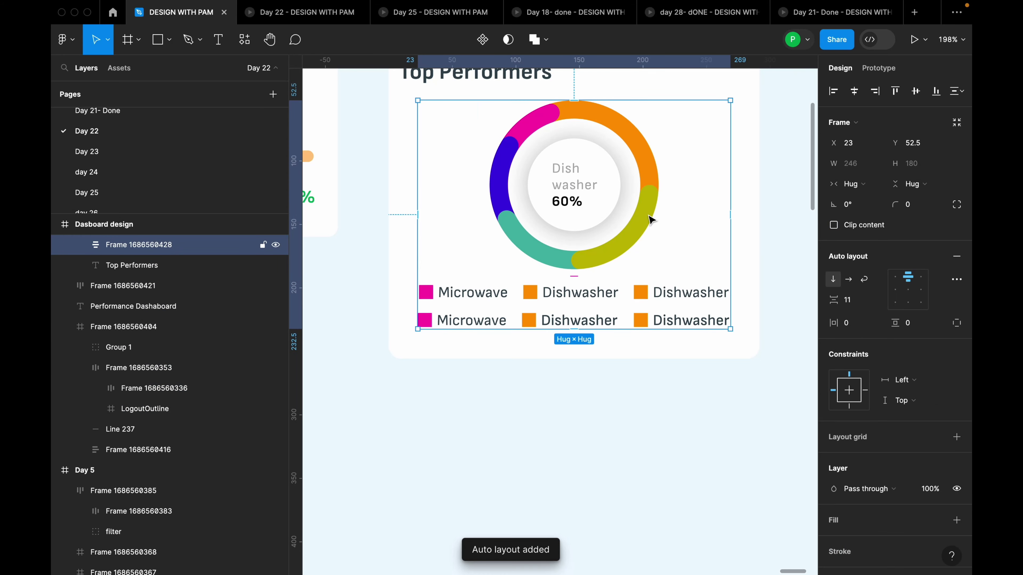
# Wrap the Top Performers title and chart in auto layout and centre the block in the card
pyautogui.scroll(2, 705, 218)
pyautogui.keyDown('shift'); pyautogui.click(520, 122); pyautogui.keyUp('shift')
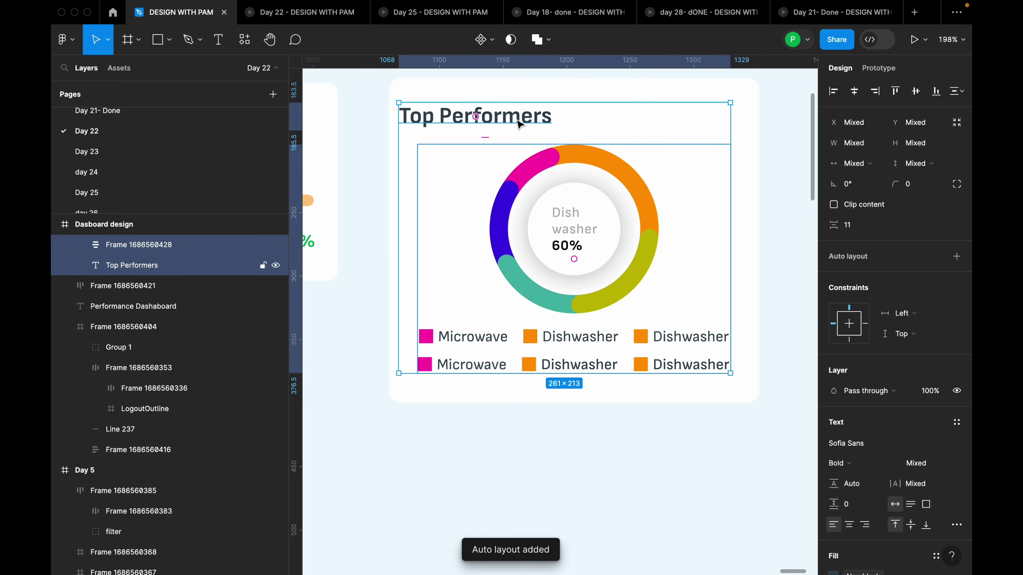
pyautogui.hotkey('shift', 'a')
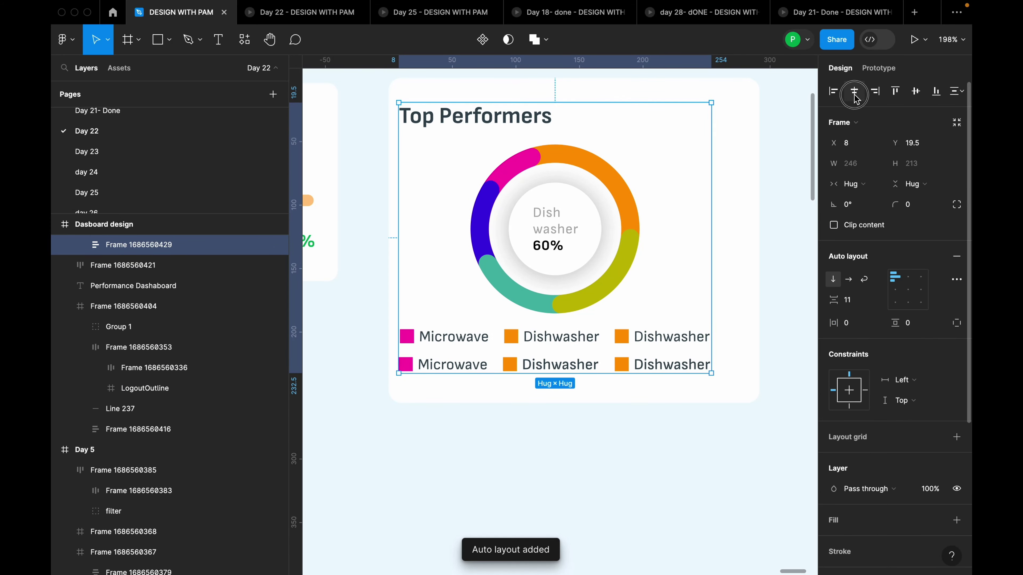
pyautogui.click(854, 91)
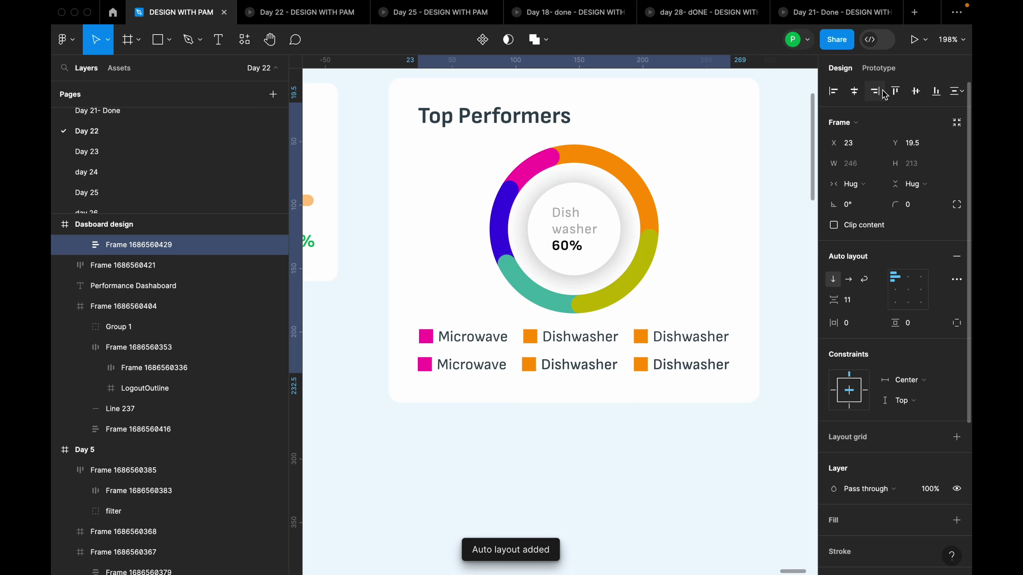
pyautogui.click(915, 91)
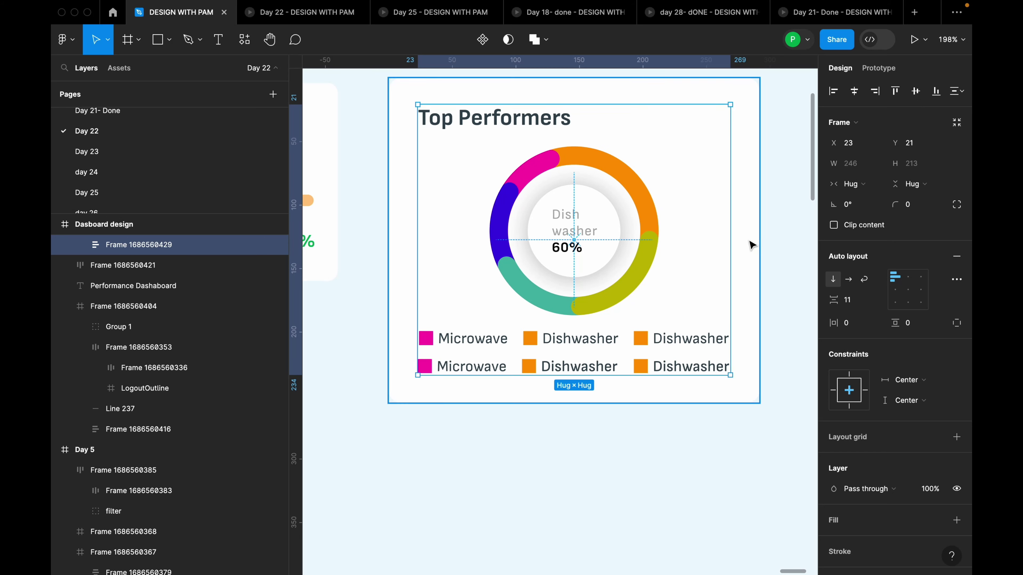
pyautogui.press('alt')
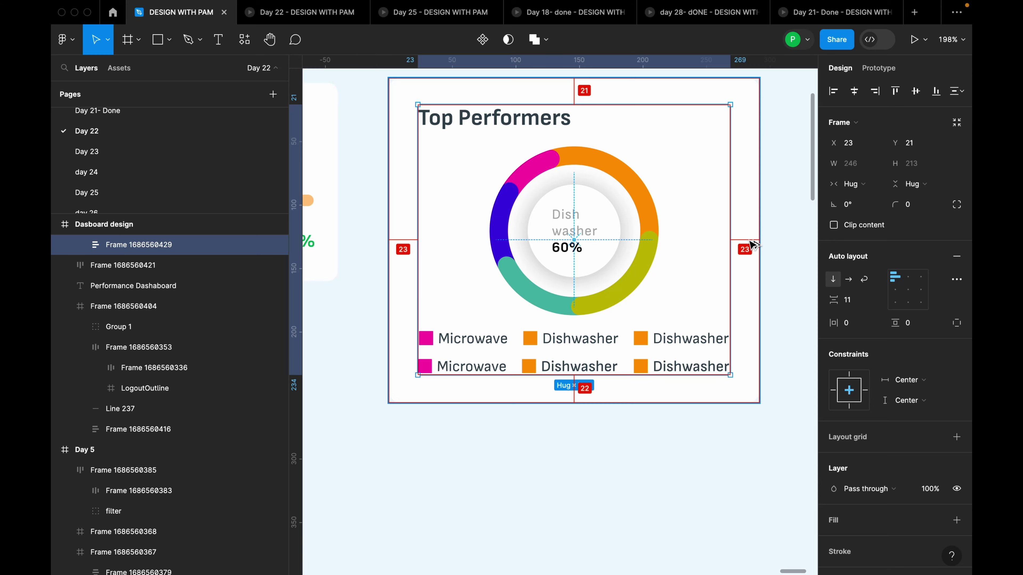
# Pan and zoom to compare the Dasboard design frame against the day 4 reference design
pyautogui.click(785, 260)
pyautogui.scroll(-10, 777, 281)
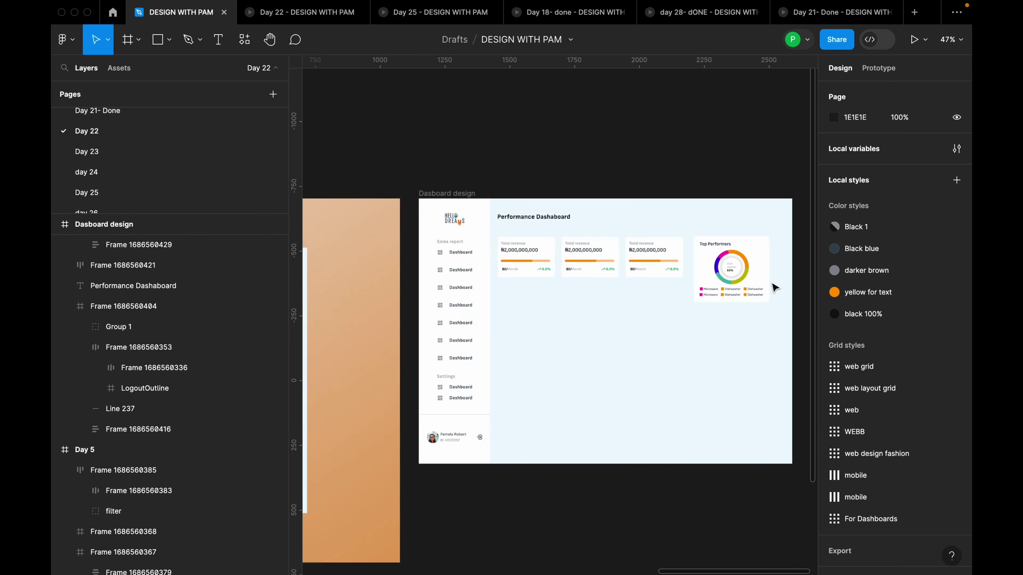
pyautogui.scroll(-3, 775, 288)
pyautogui.moveTo(594, 320); pyautogui.dragTo(542, 300)
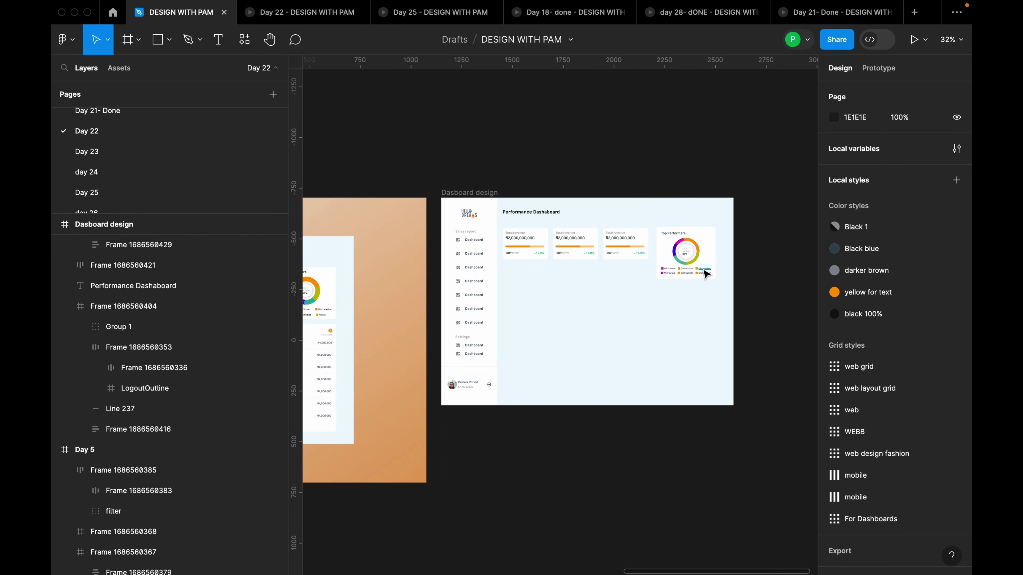
pyautogui.scroll(10, 706, 274)
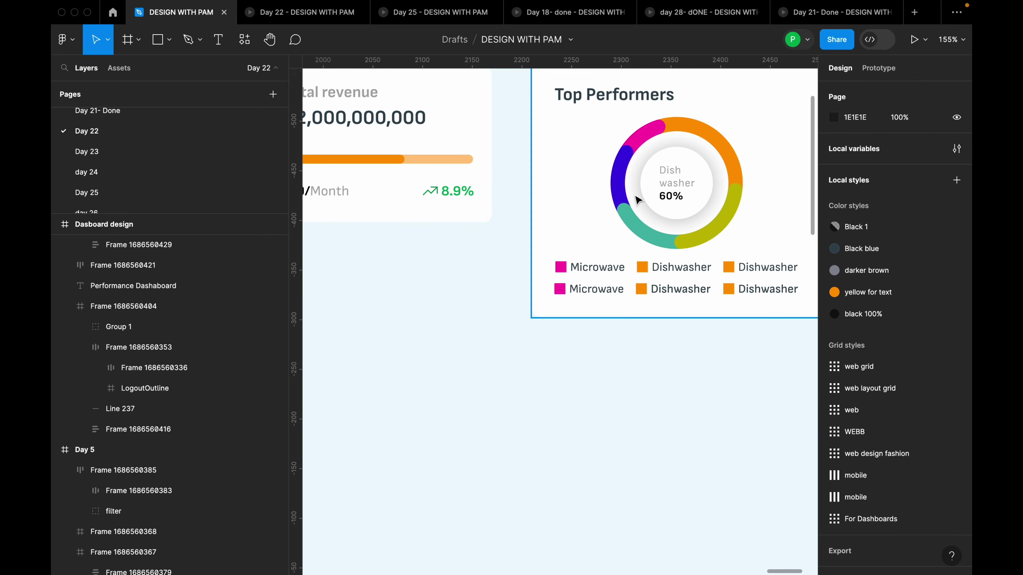
pyautogui.scroll(-6, 651, 239)
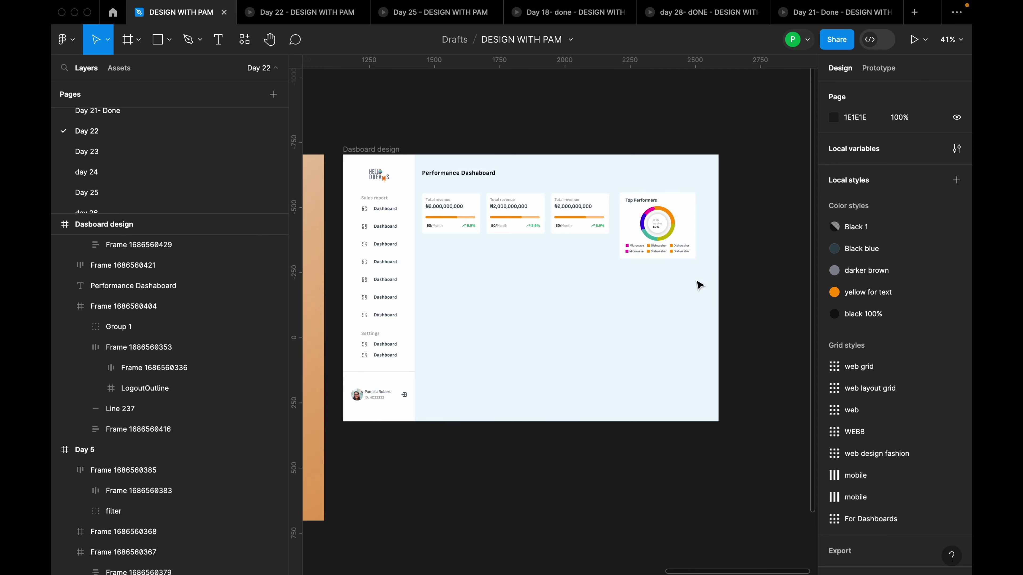
pyautogui.hscroll(-2, 523, 289)
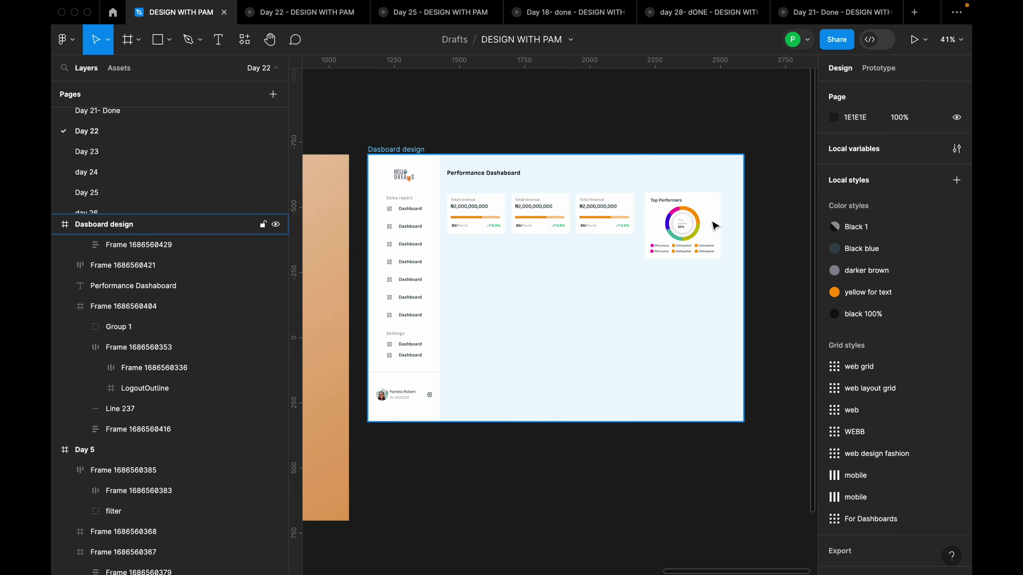
pyautogui.scroll(3, 714, 225)
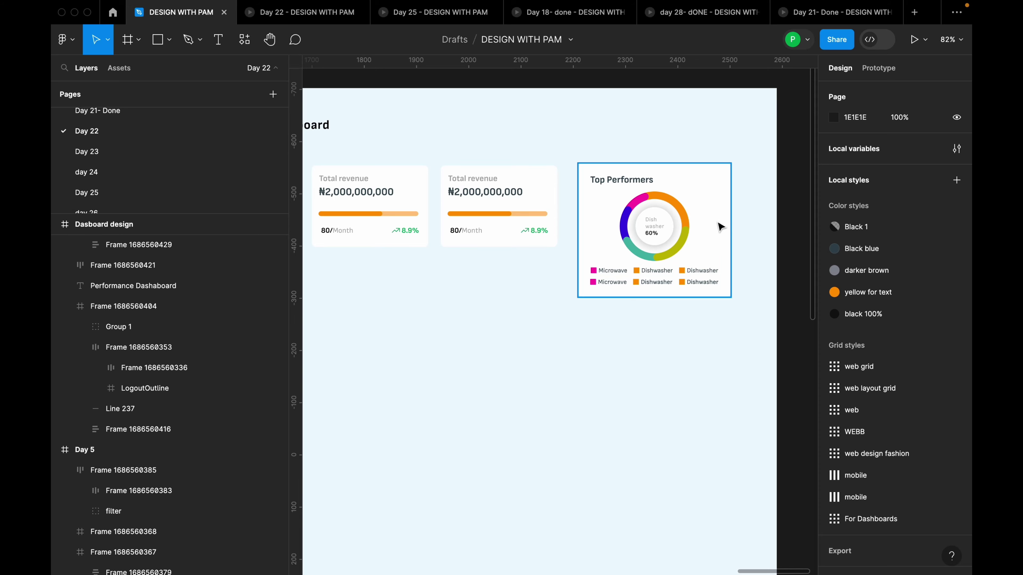
pyautogui.scroll(-5, 725, 223)
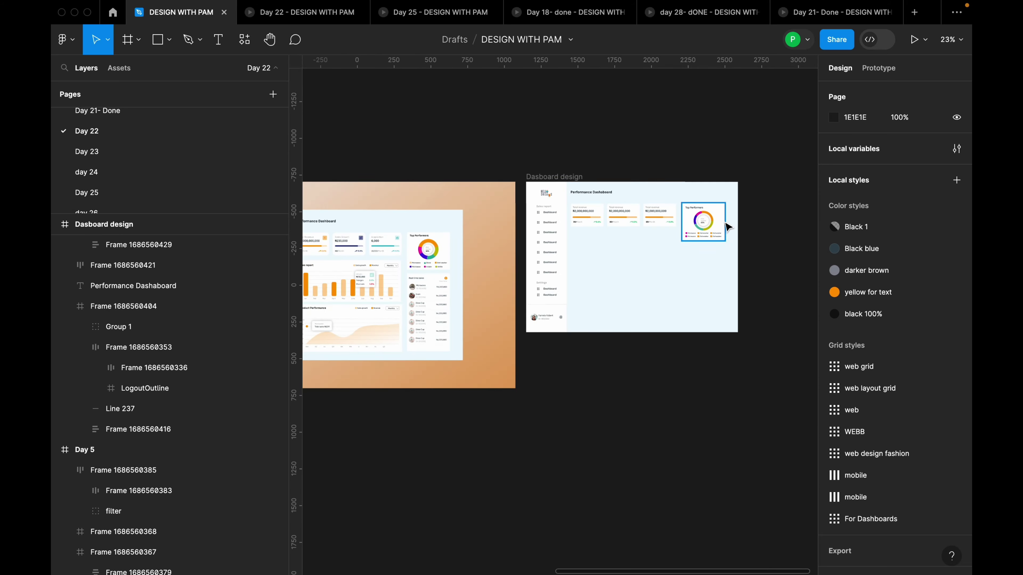
pyautogui.hscroll(-1, 733, 235)
pyautogui.hscroll(-1, 483, 278)
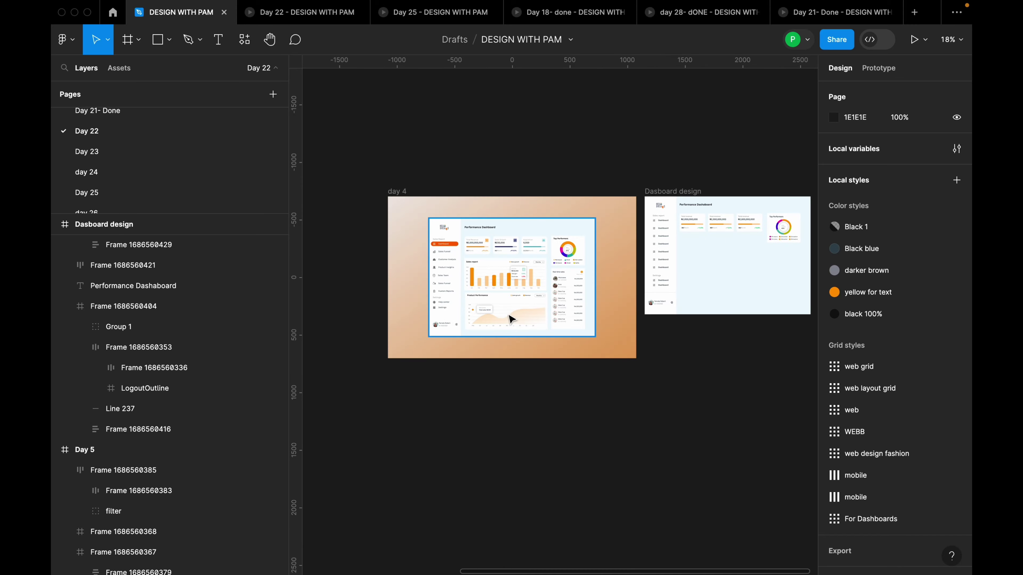
pyautogui.scroll(3, 482, 273)
pyautogui.scroll(3, 482, 273)
pyautogui.scroll(-3, 475, 272)
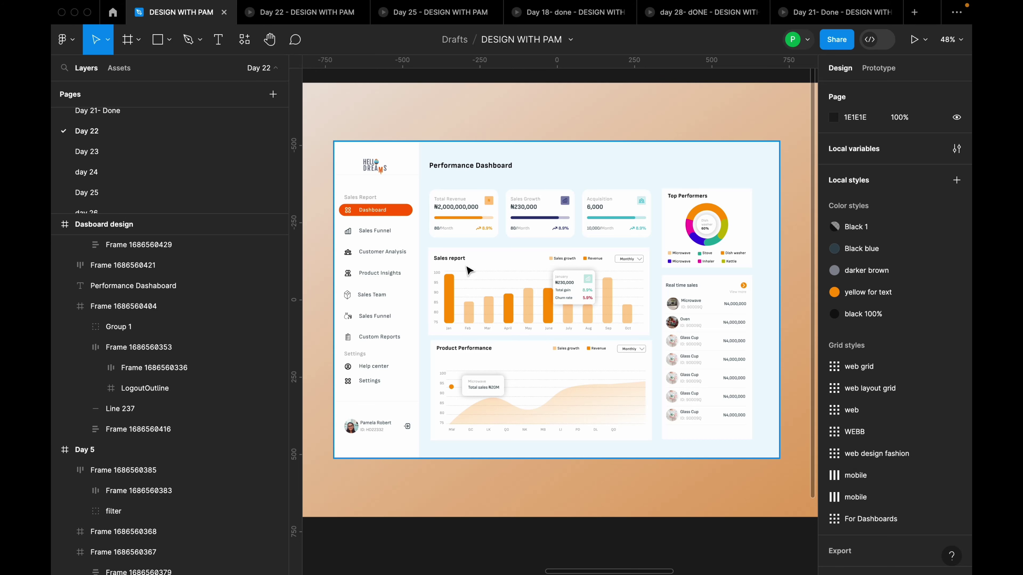
pyautogui.scroll(-5, 454, 259)
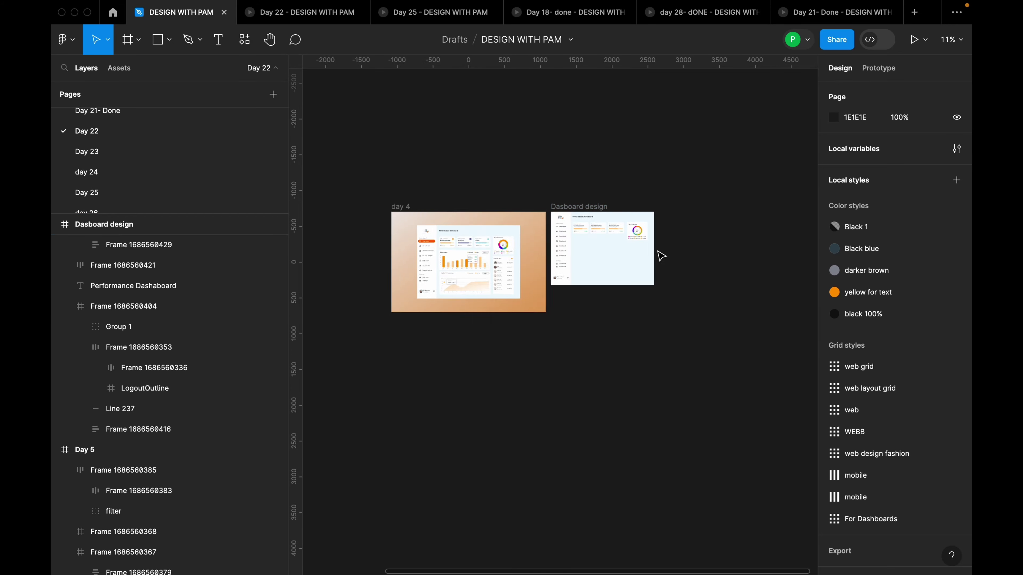
pyautogui.scroll(3, 660, 253)
pyautogui.scroll(5, 500, 277)
pyautogui.scroll(-3, 567, 224)
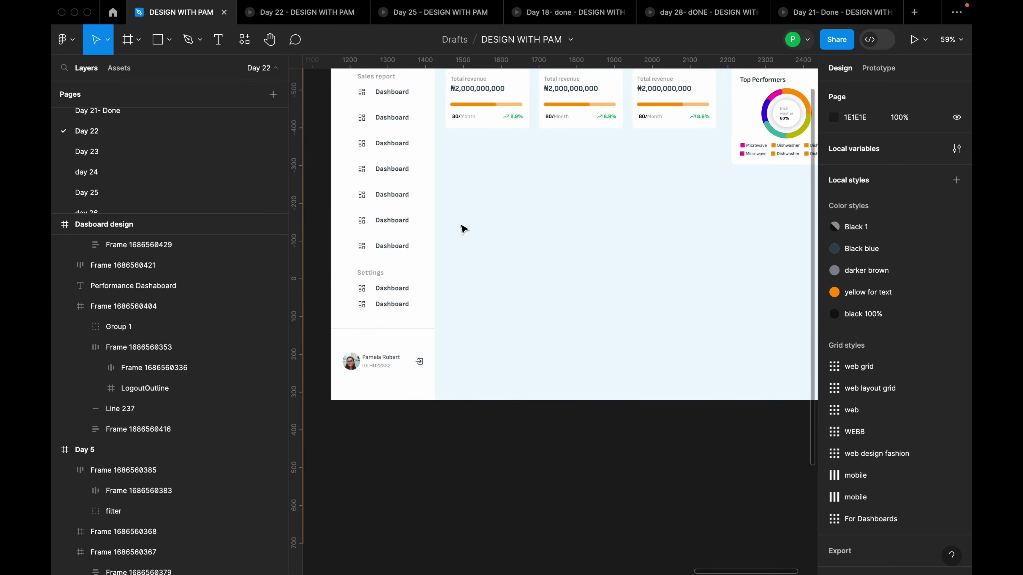
pyautogui.press('f')
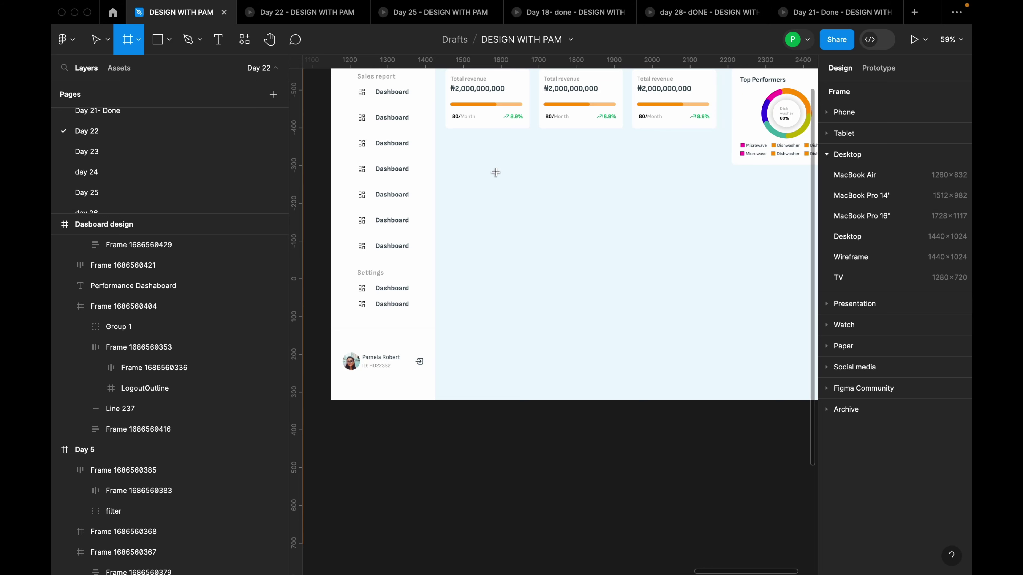
# Draw a new frame below the revenue cards and set its width to 716
pyautogui.moveTo(449, 148); pyautogui.dragTo(723, 219)
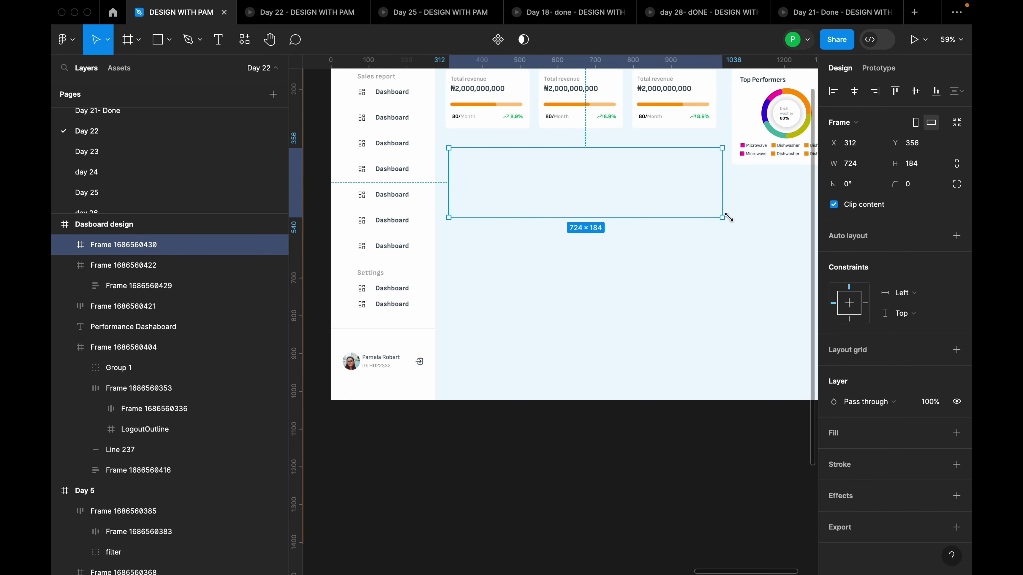
pyautogui.click(867, 167)
pyautogui.write('7')
pyautogui.press('Return')
pyautogui.click(872, 168)
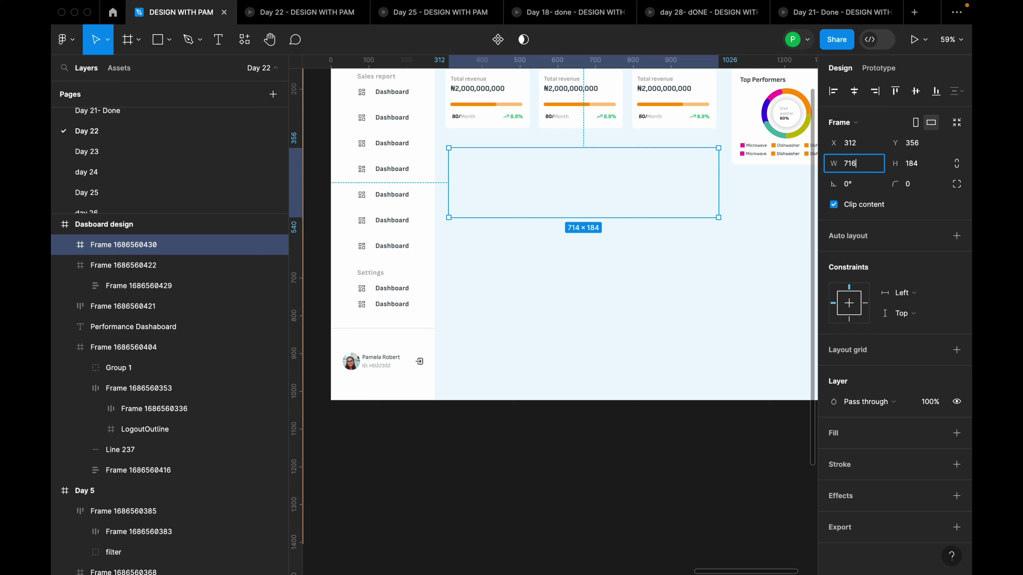
pyautogui.write('716')
pyautogui.press('Return')
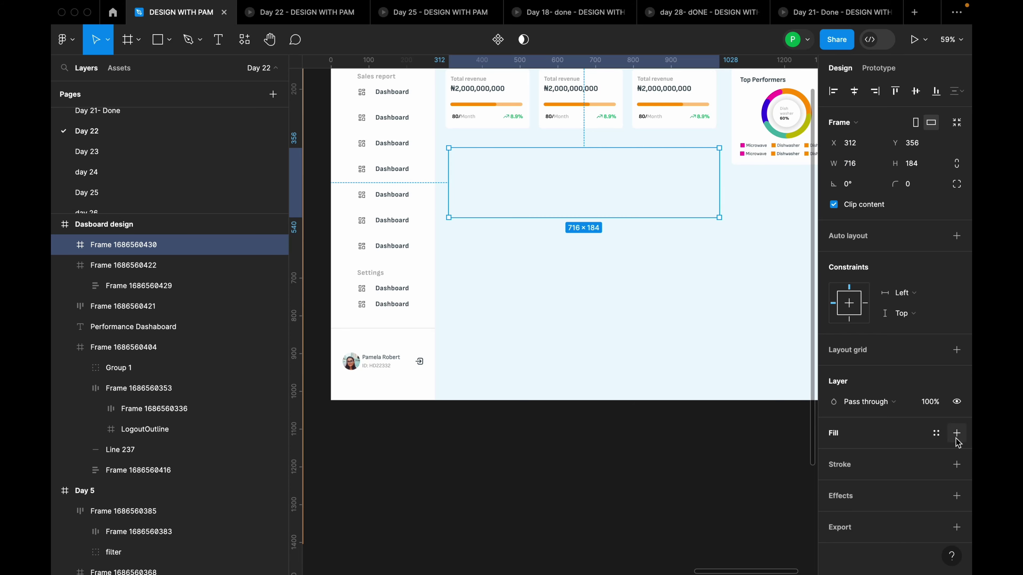
# Give the frame a white fill and height 284, and move it beneath the revenue cards
pyautogui.click(956, 434)
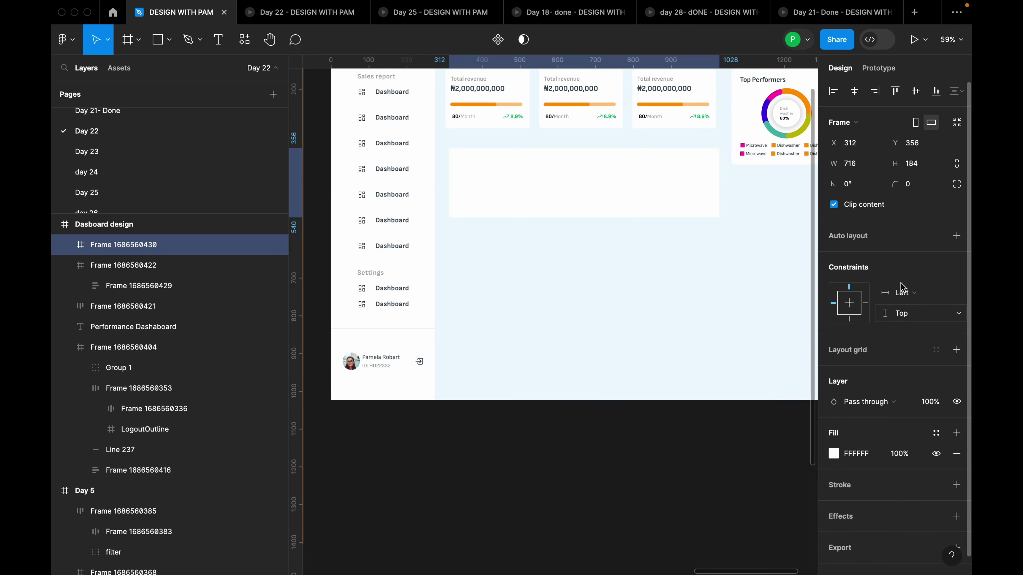
pyautogui.click(923, 165)
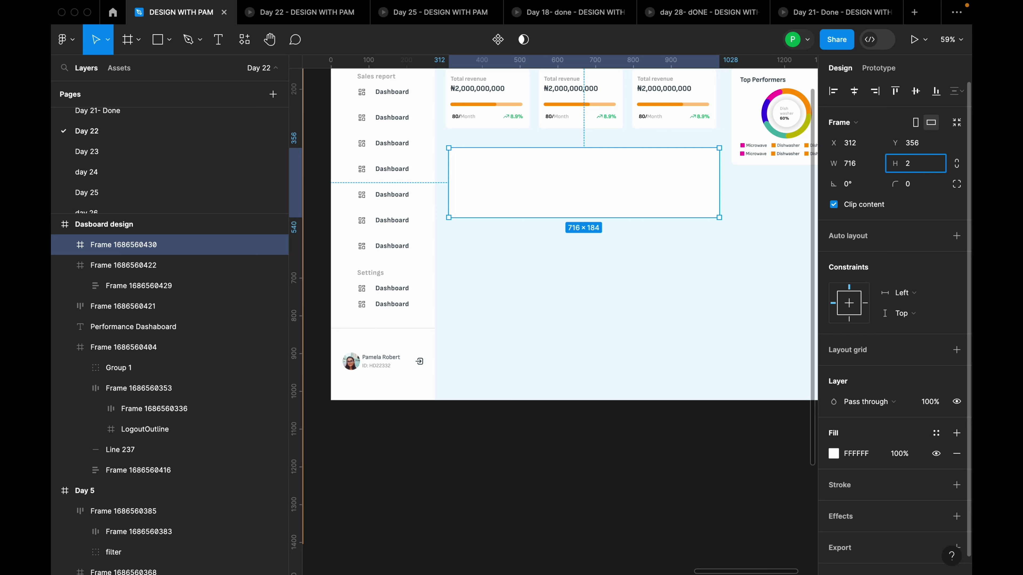
pyautogui.write('284')
pyautogui.press('Return')
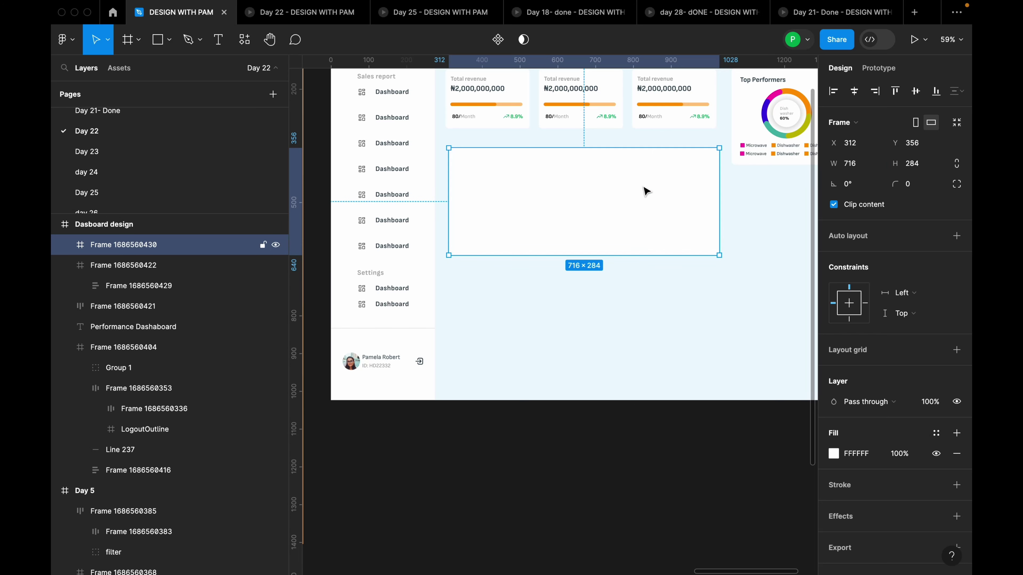
pyautogui.moveTo(646, 192); pyautogui.dragTo(639, 178)
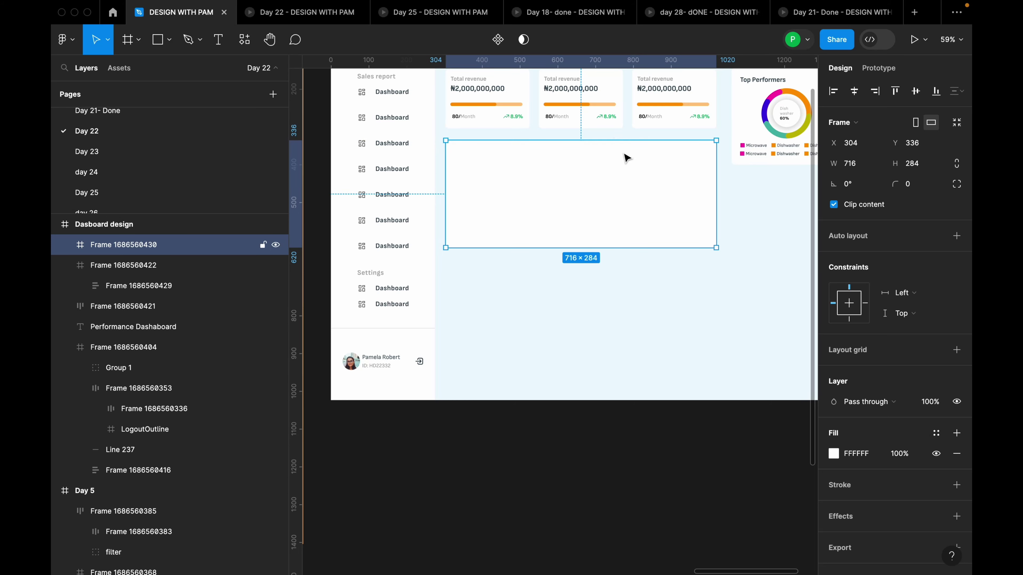
pyautogui.keyDown('shift'); pyautogui.click(618, 130); pyautogui.keyUp('shift')
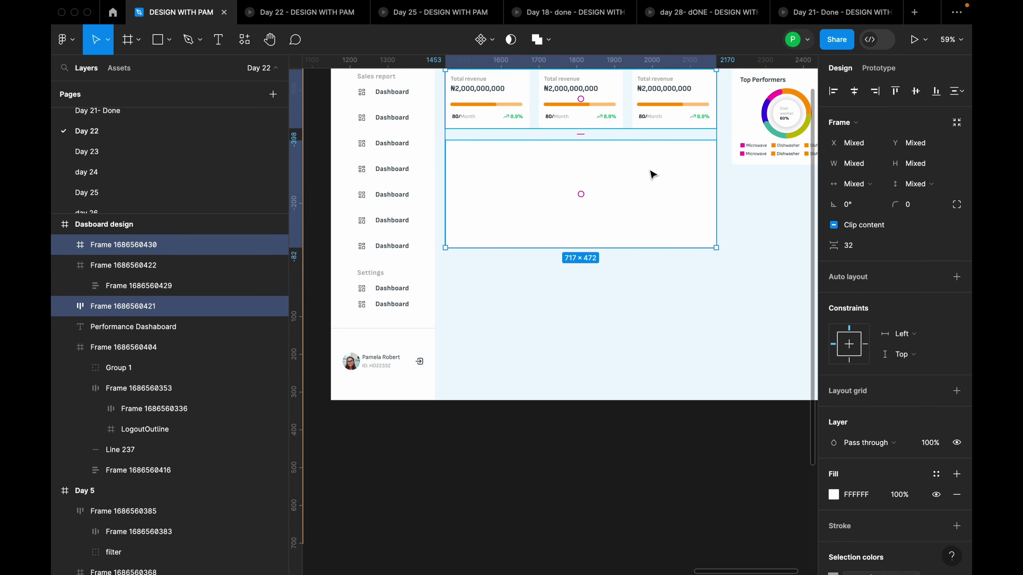
# Duplicate the white 716-wide panel downward and set the copy's height to 324
pyautogui.click(649, 287)
pyautogui.scroll(-10, 659, 284)
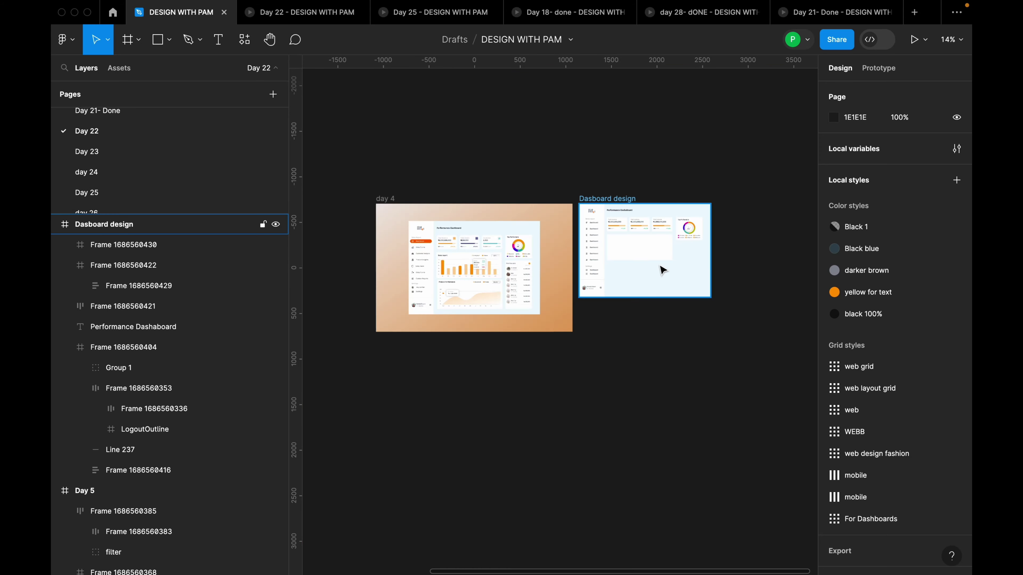
pyautogui.scroll(3, 621, 295)
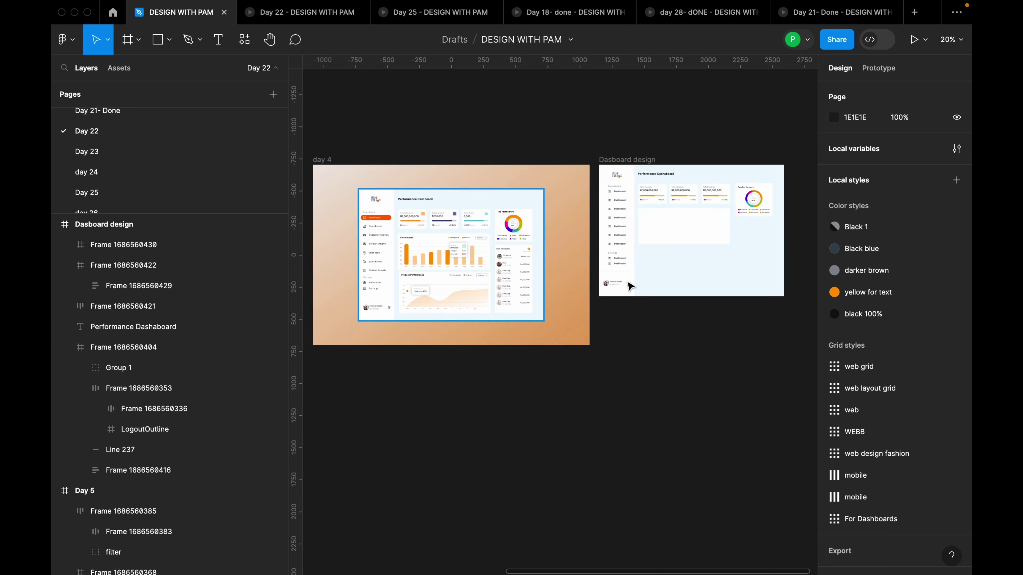
pyautogui.click(696, 242)
pyautogui.moveTo(697, 240); pyautogui.dragTo(708, 267)
pyautogui.scroll(3, 723, 270)
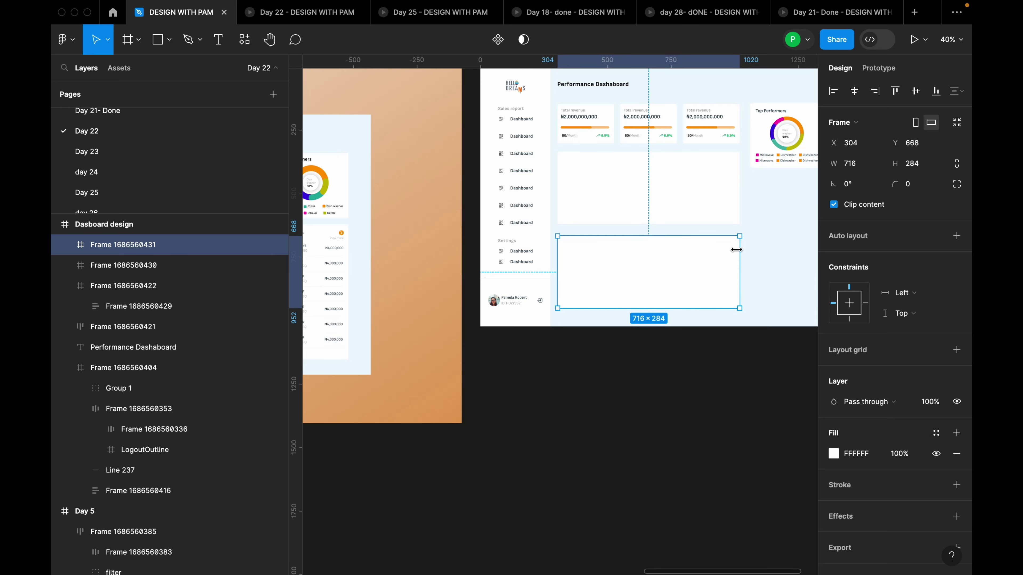
pyautogui.scroll(2, 735, 245)
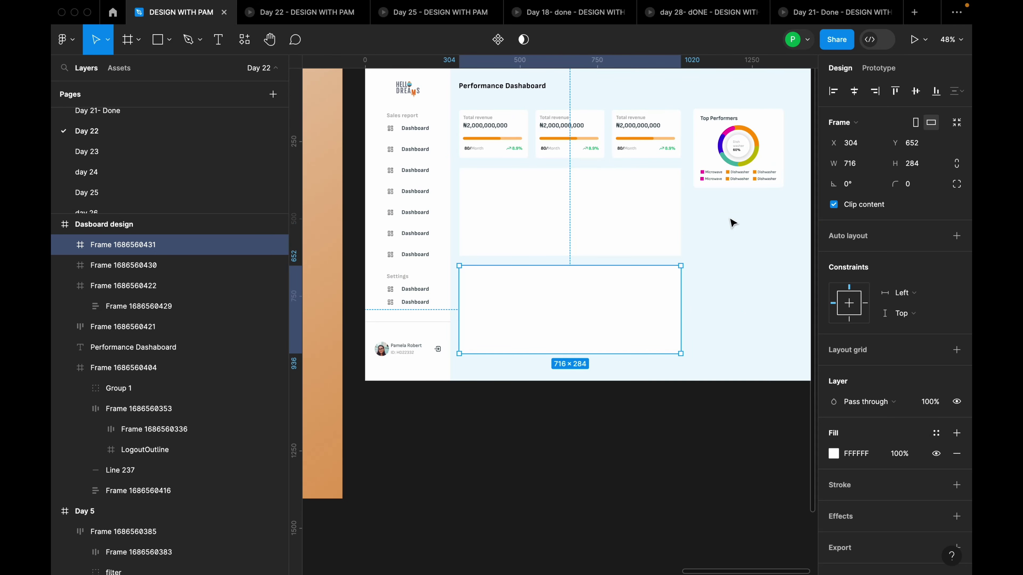
pyautogui.click(922, 164)
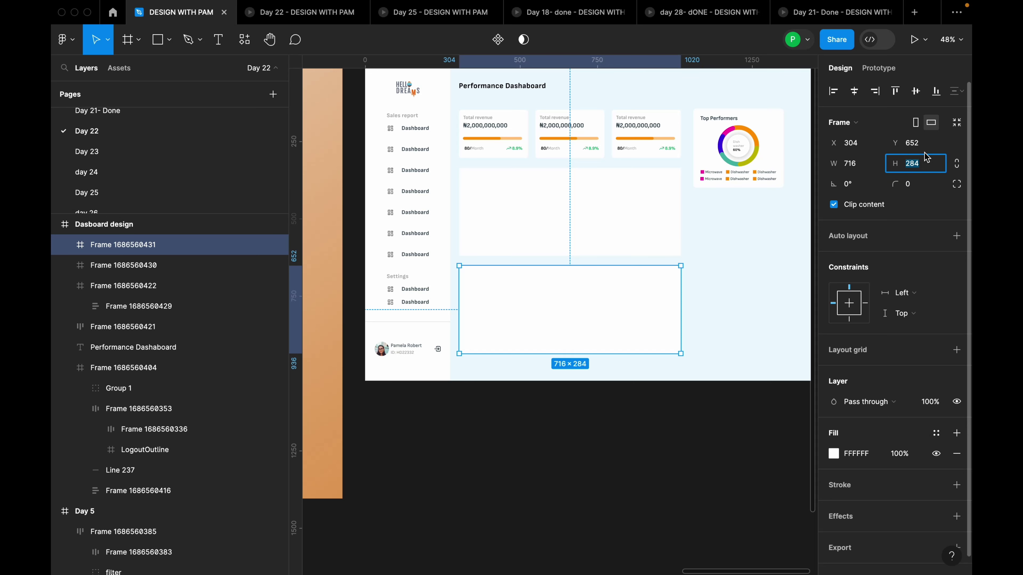
pyautogui.write('324')
pyautogui.press('Return')
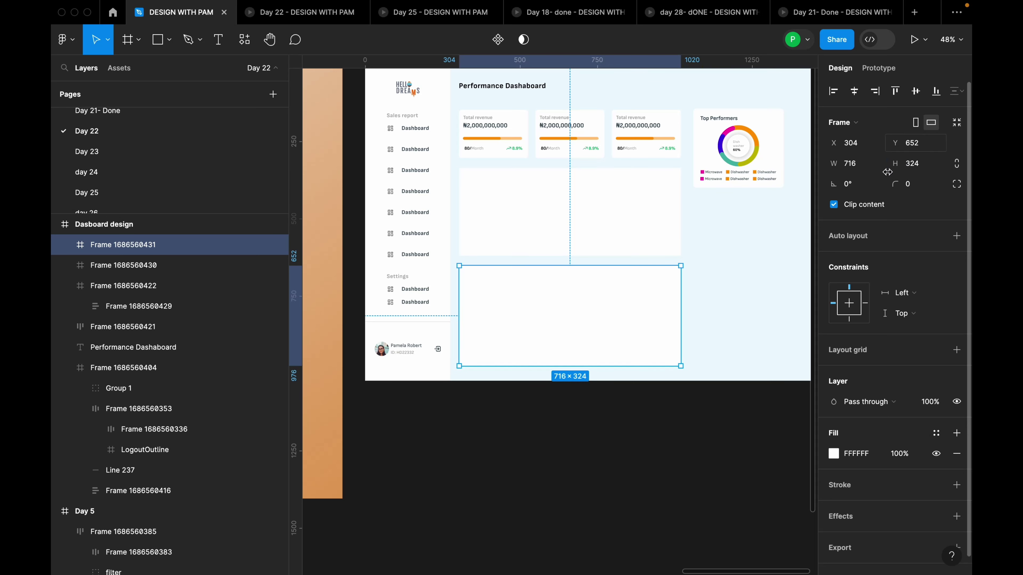
pyautogui.click(744, 256)
pyautogui.moveTo(745, 256); pyautogui.dragTo(701, 263)
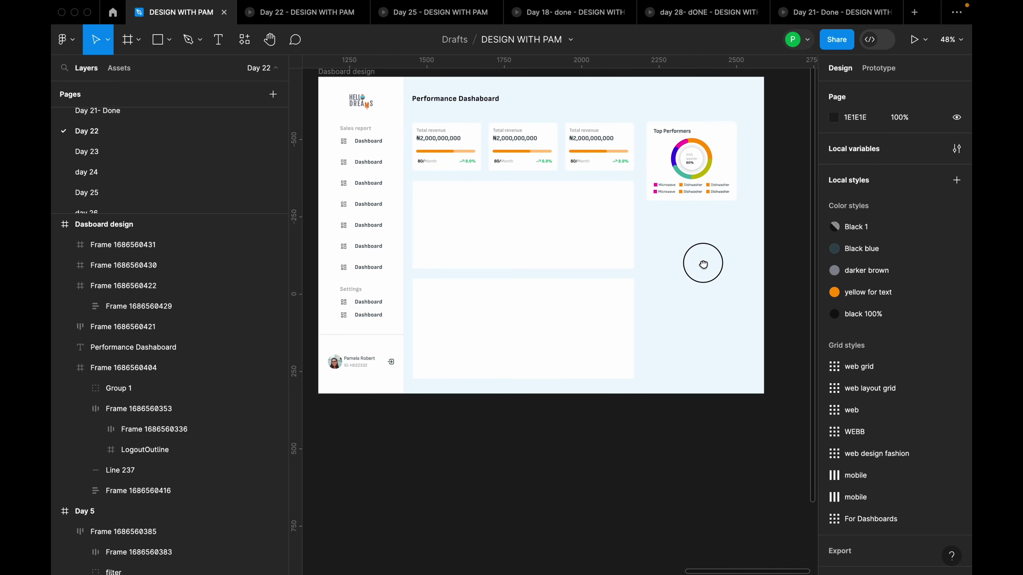
# Draw a tall white frame, set its width to 292, and move it under Top Performers
pyautogui.press('f')
pyautogui.moveTo(646, 216); pyautogui.dragTo(751, 377)
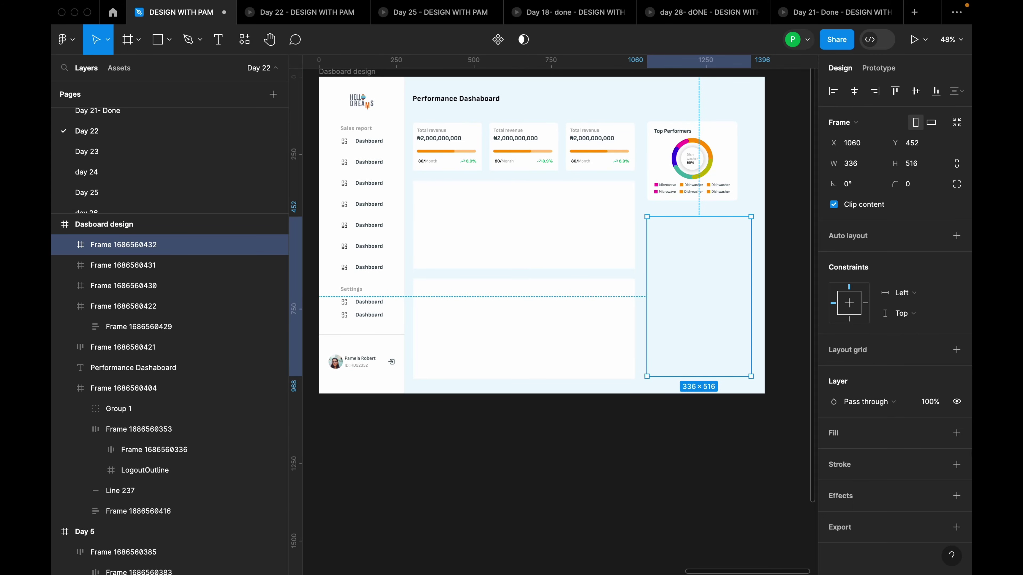
pyautogui.click(957, 432)
pyautogui.moveTo(732, 278); pyautogui.dragTo(730, 268)
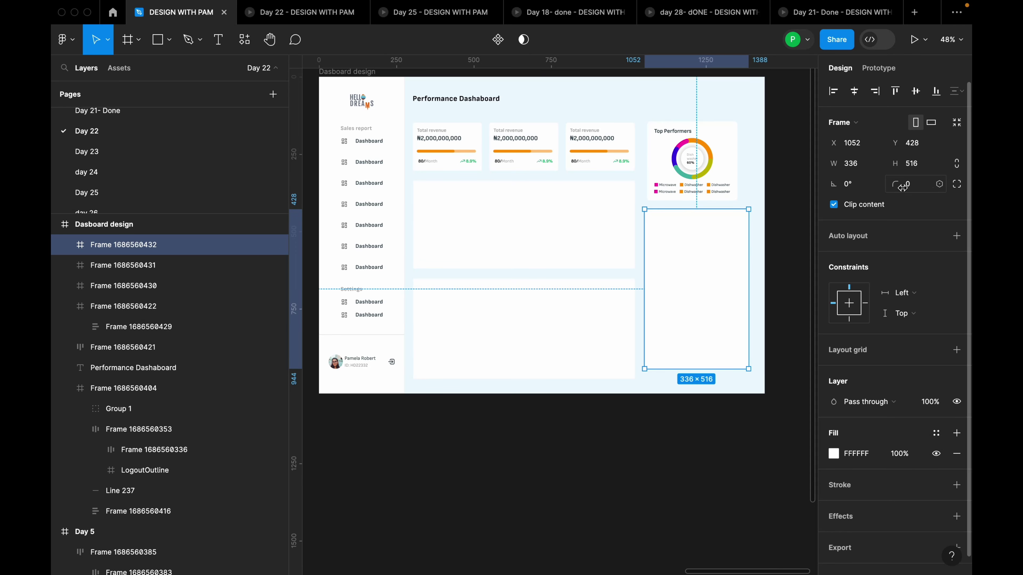
pyautogui.click(869, 164)
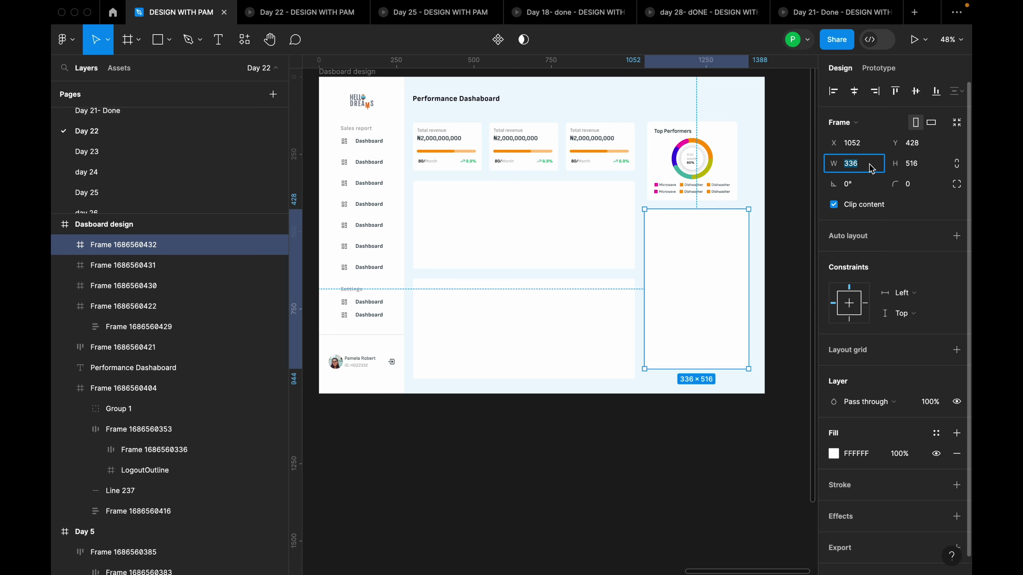
pyautogui.write('292')
pyautogui.press('Return')
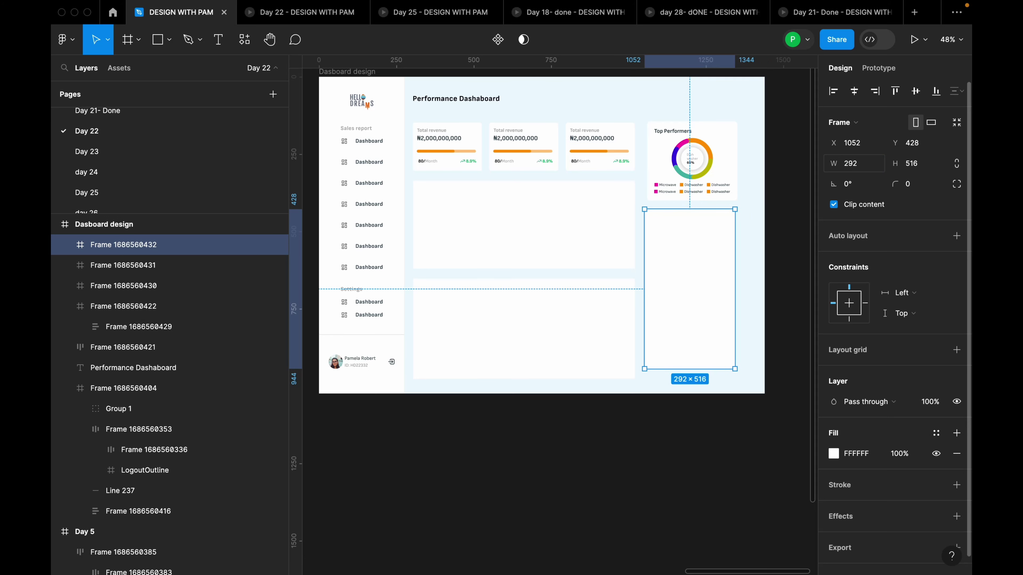
pyautogui.scroll(3, 747, 239)
pyautogui.moveTo(667, 255); pyautogui.dragTo(665, 249)
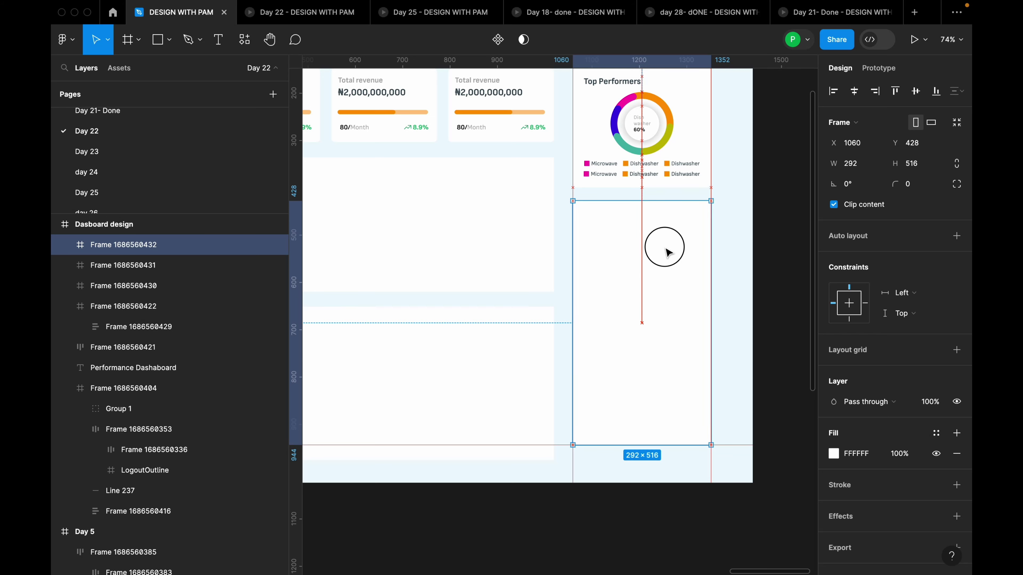
# Resize the card to 544 tall at X 1060, Y 432, aligned under Top Performers
pyautogui.click(927, 166)
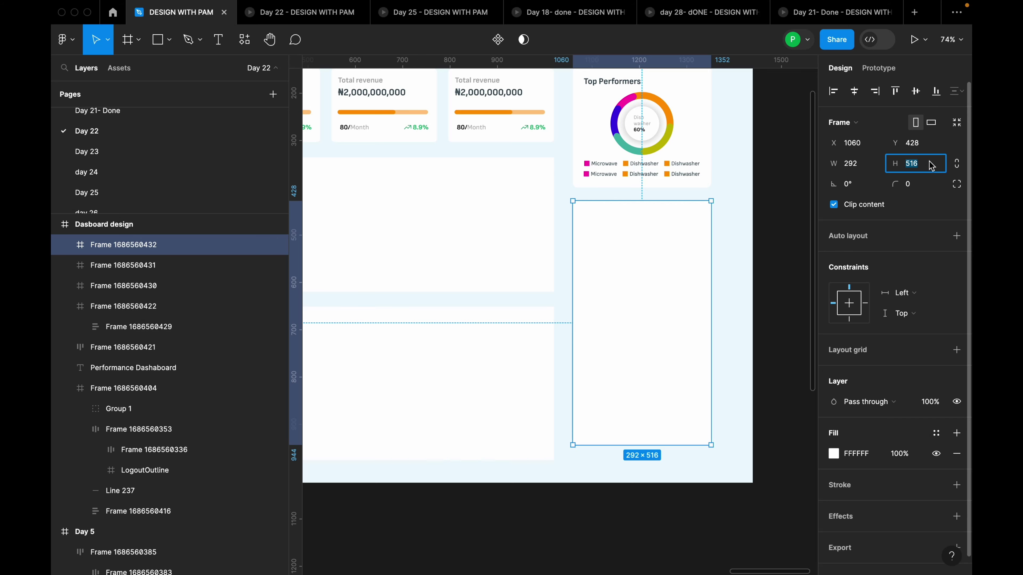
pyautogui.write('532')
pyautogui.press('Return')
pyautogui.scroll(-3, 697, 308)
pyautogui.moveTo(696, 308); pyautogui.dragTo(696, 310)
pyautogui.scroll(5, 702, 254)
pyautogui.moveTo(701, 241); pyautogui.dragTo(702, 236)
pyautogui.moveTo(689, 272); pyautogui.dragTo(693, 278)
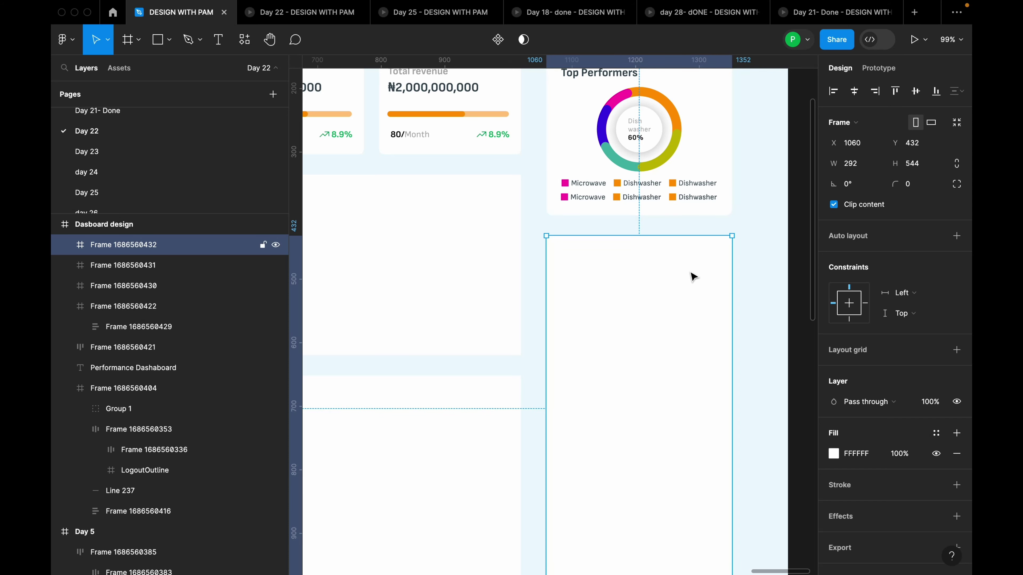
pyautogui.scroll(-5, 693, 278)
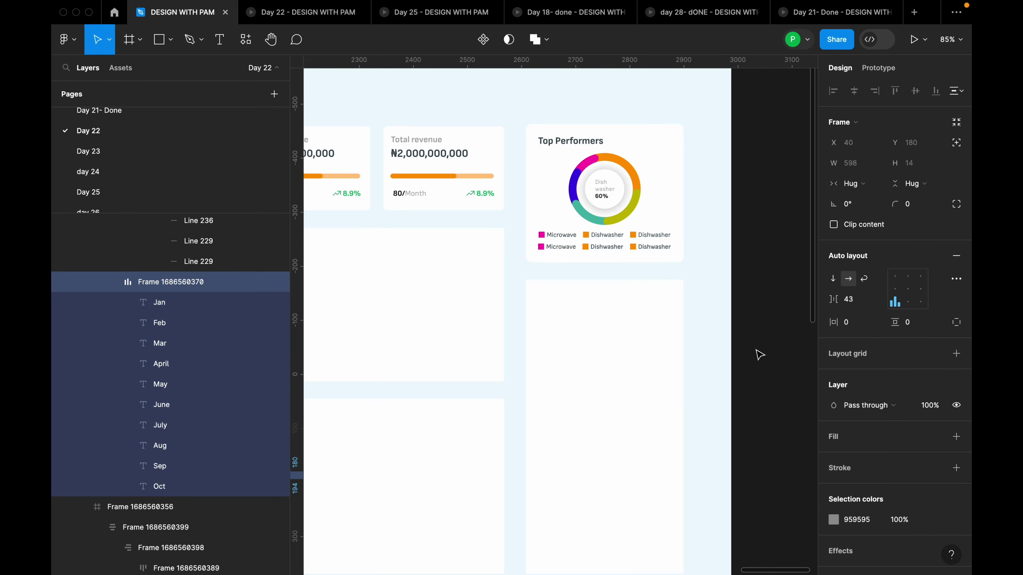
pyautogui.scroll(-3, 760, 354)
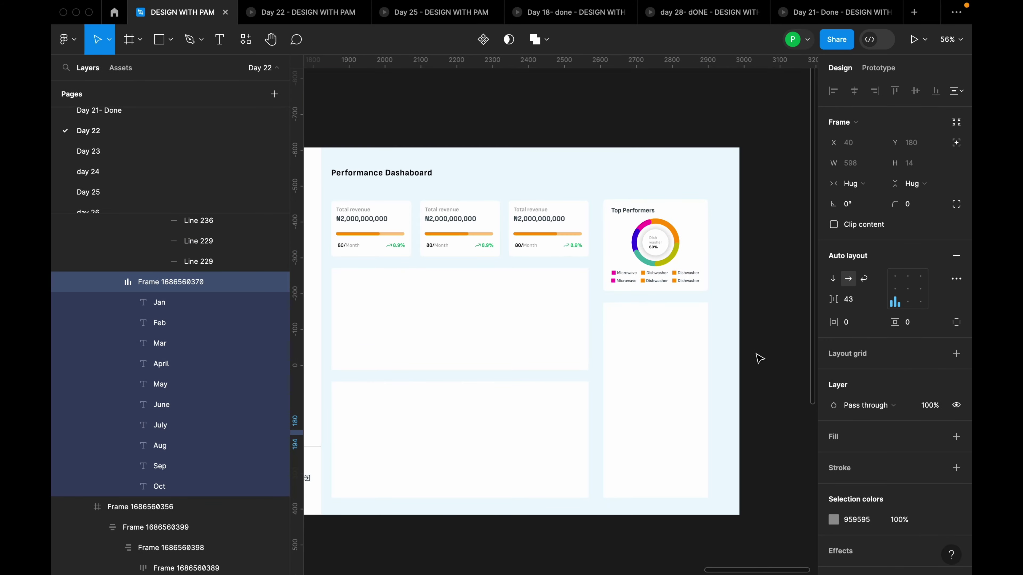
pyautogui.scroll(5, 695, 355)
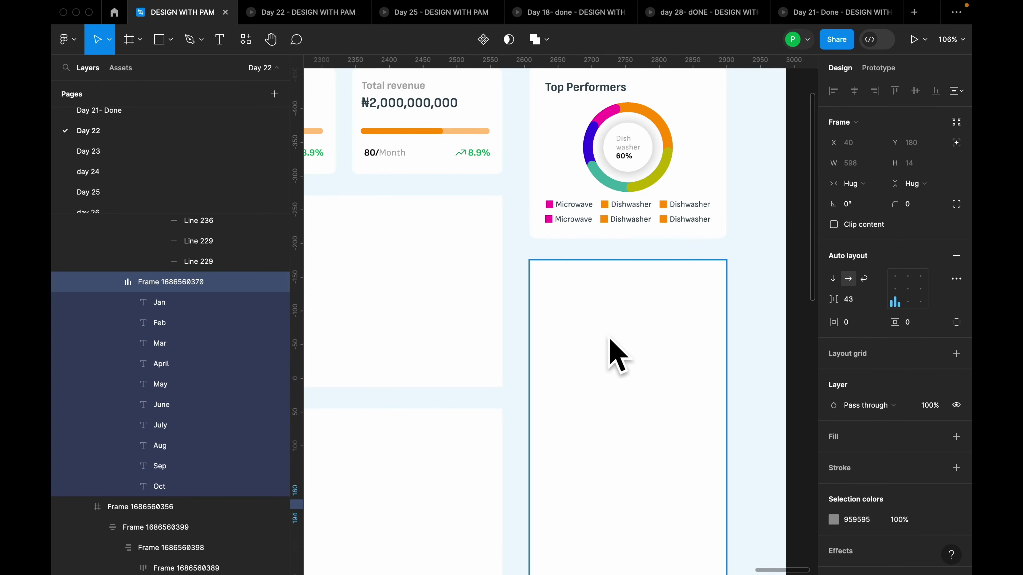
pyautogui.scroll(-1, 626, 319)
pyautogui.scroll(-5, 640, 339)
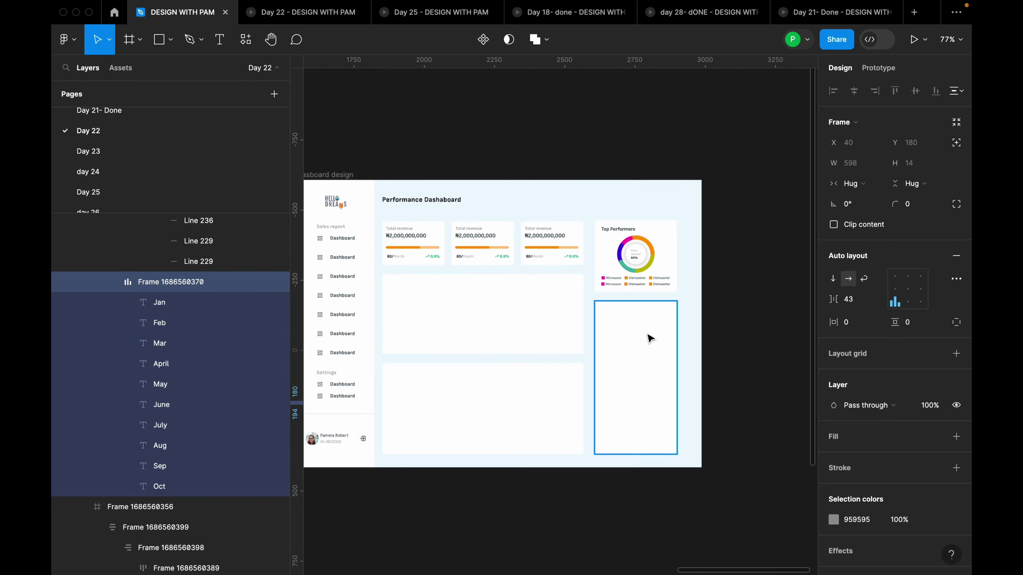
pyautogui.press('Escape')
pyautogui.scroll(6, 592, 298)
# Add a 'Real Time Sales' heading at size 16, Medium weight, in the card's top-left
pyautogui.press('t')
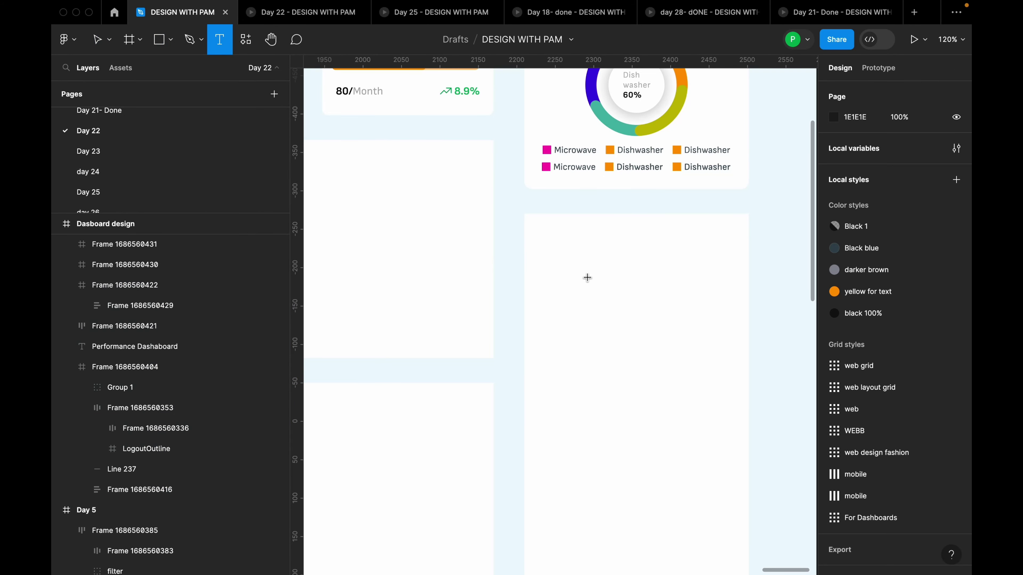
pyautogui.click(587, 278)
pyautogui.write('Real')
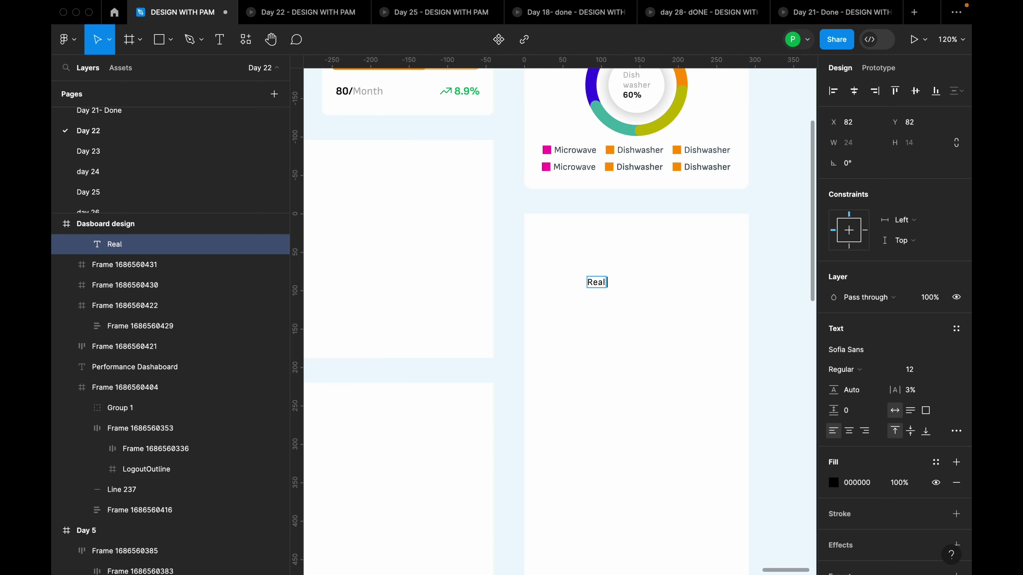
pyautogui.write(' Time Sales')
pyautogui.press('Escape')
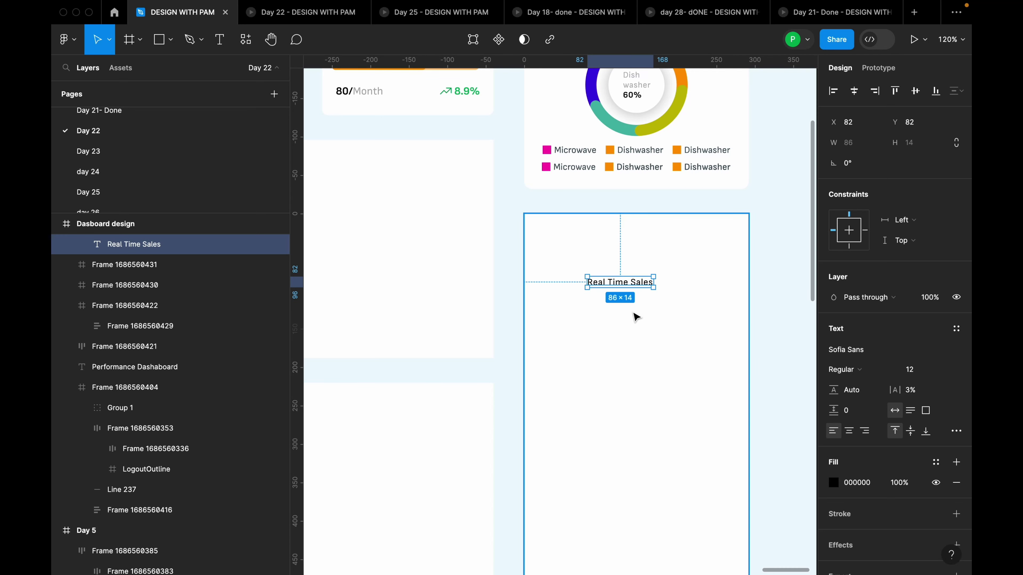
pyautogui.click(945, 372)
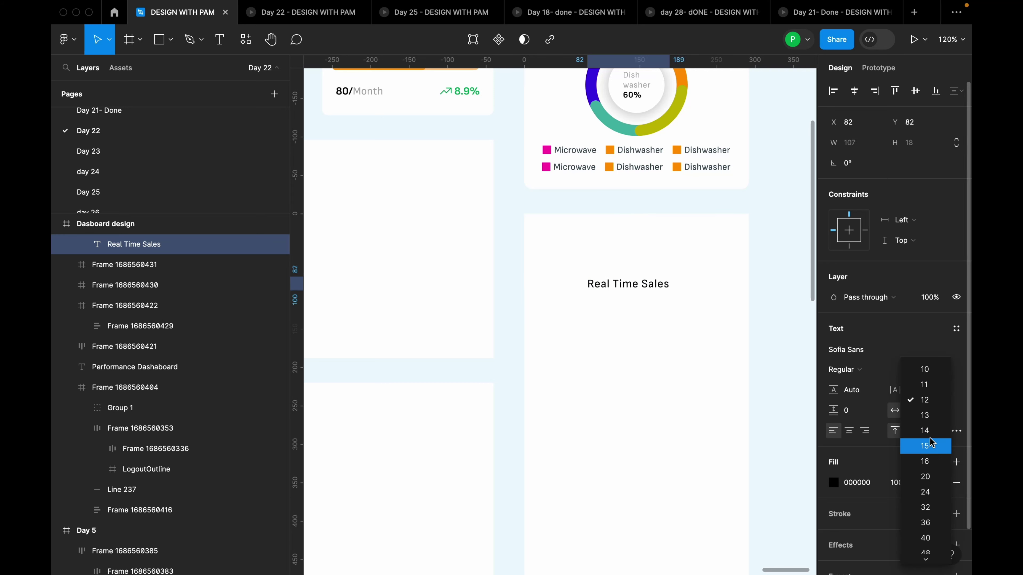
pyautogui.click(930, 460)
pyautogui.moveTo(657, 285); pyautogui.dragTo(615, 251)
pyautogui.click(846, 370)
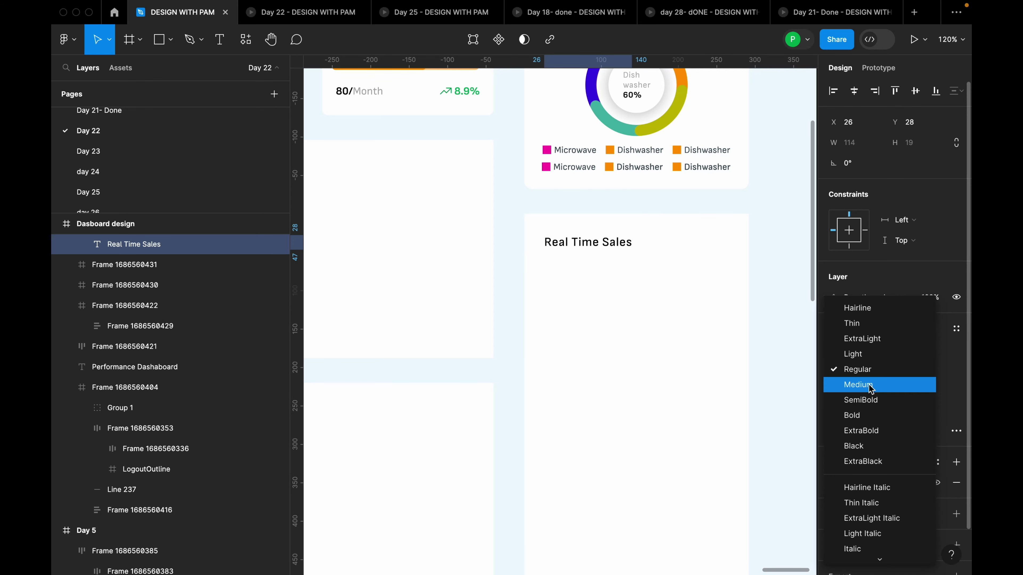
pyautogui.click(870, 387)
# Duplicate the heading just below it and retype the copy as 'View'
pyautogui.click(609, 240)
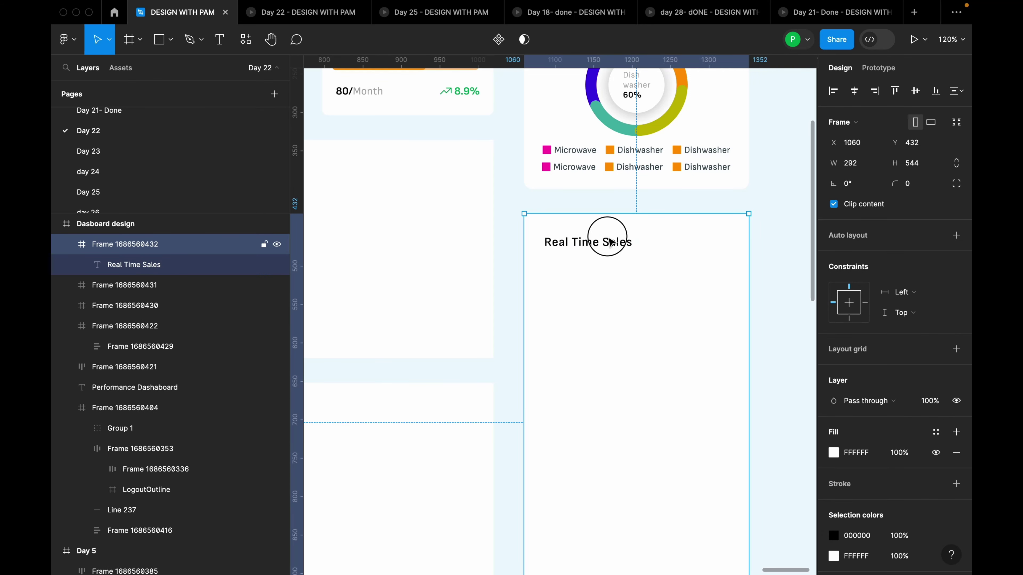
pyautogui.click(609, 241)
pyautogui.moveTo(608, 242); pyautogui.dragTo(678, 264)
pyautogui.doubleClick(678, 264)
pyautogui.write('View')
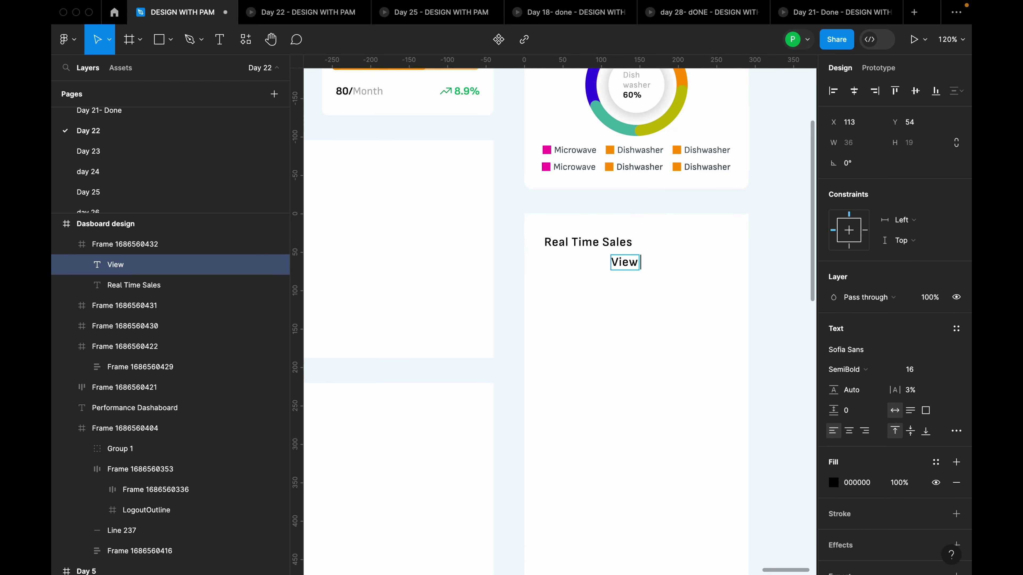
pyautogui.write(' all')
# Move 'View all' level with the heading on the right and set it to size 14
pyautogui.press('Escape')
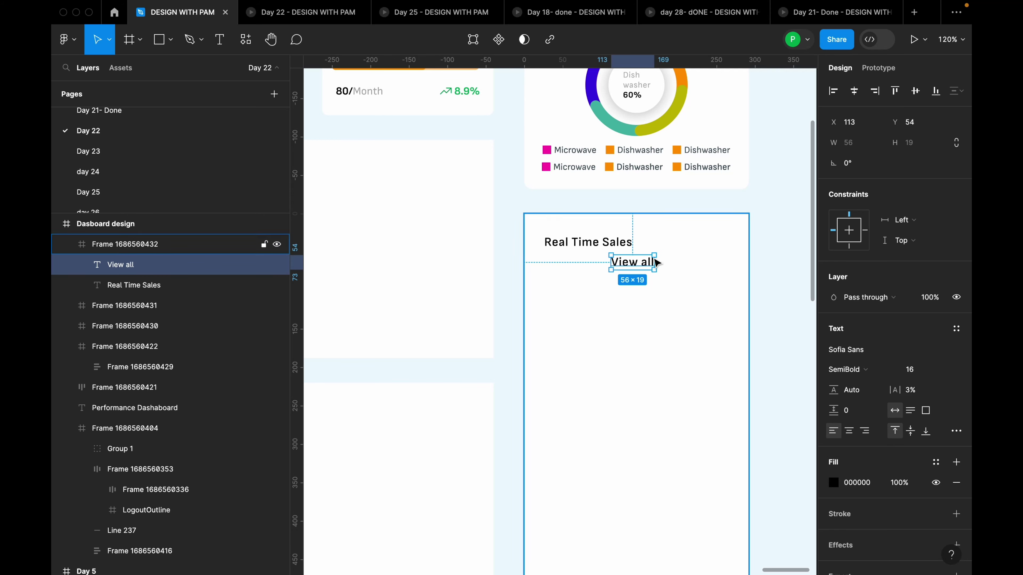
pyautogui.moveTo(642, 261); pyautogui.dragTo(706, 242)
pyautogui.click(946, 374)
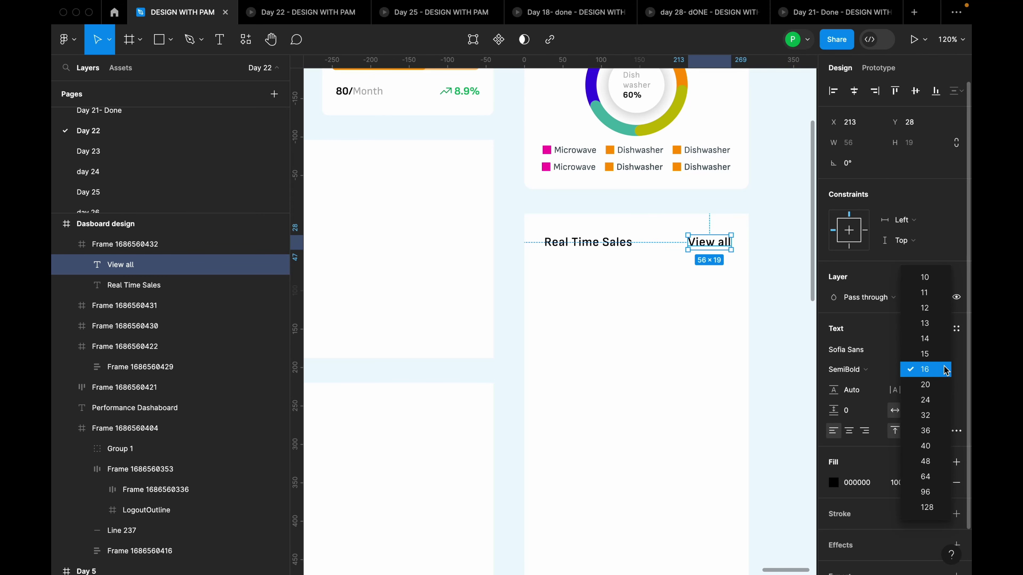
pyautogui.click(937, 344)
pyautogui.click(873, 373)
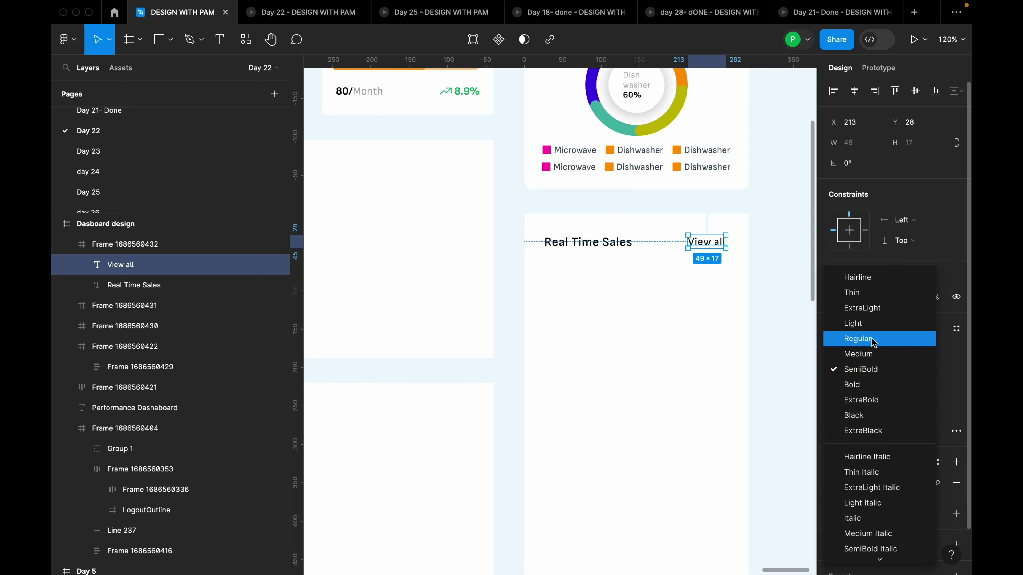
pyautogui.click(872, 338)
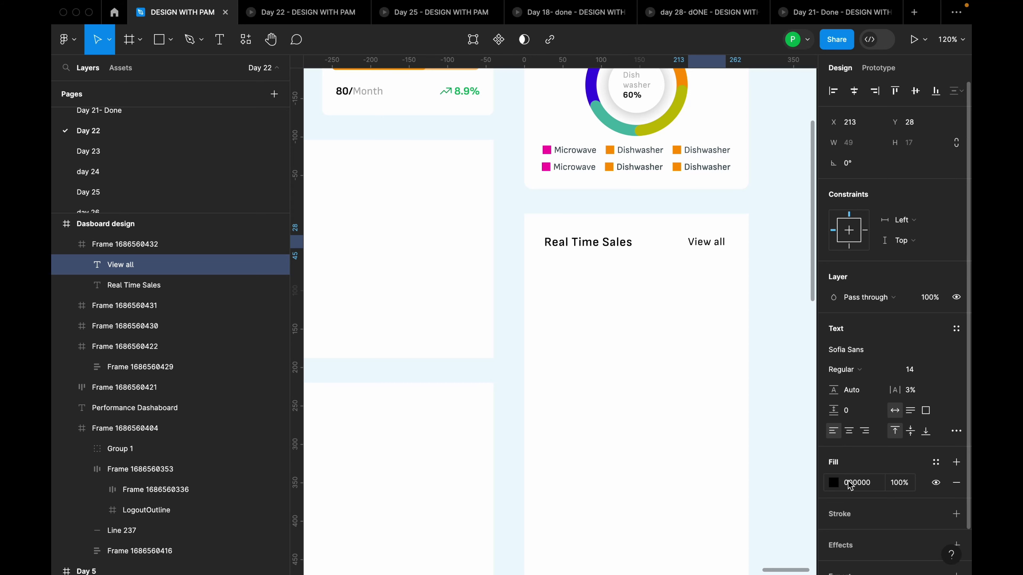
# Colour 'View all' with the 'brown for dashboard' style and make it Bold
pyautogui.click(833, 484)
pyautogui.click(936, 463)
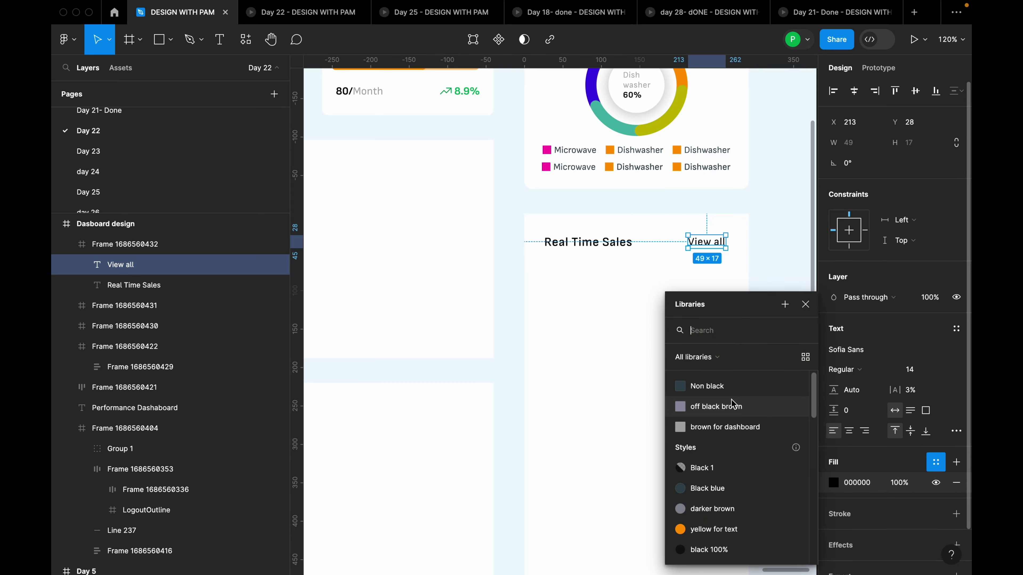
pyautogui.click(745, 432)
pyautogui.click(846, 371)
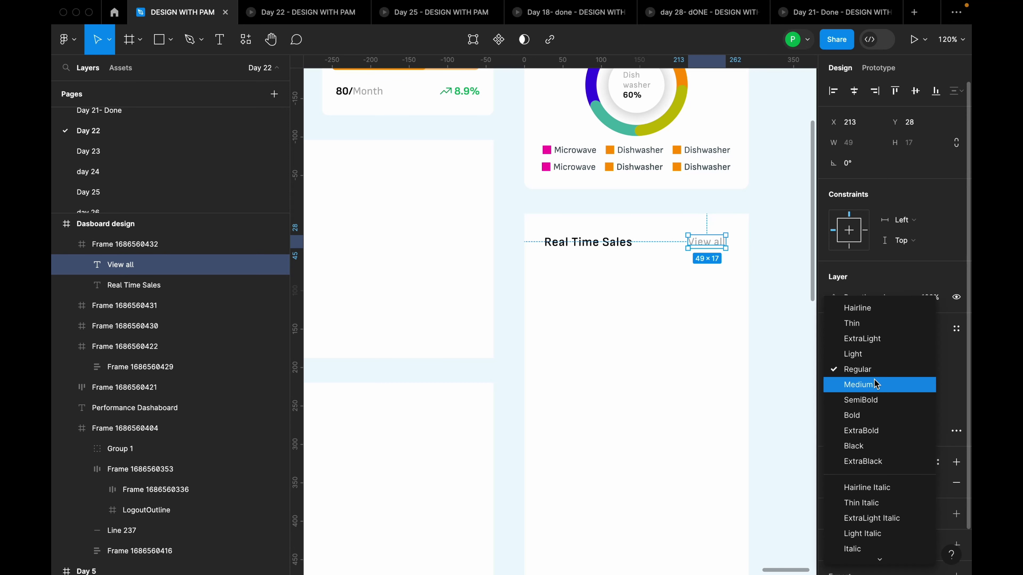
pyautogui.click(865, 416)
# Check the Total revenue label's styling for reference
pyautogui.scroll(-5, 757, 302)
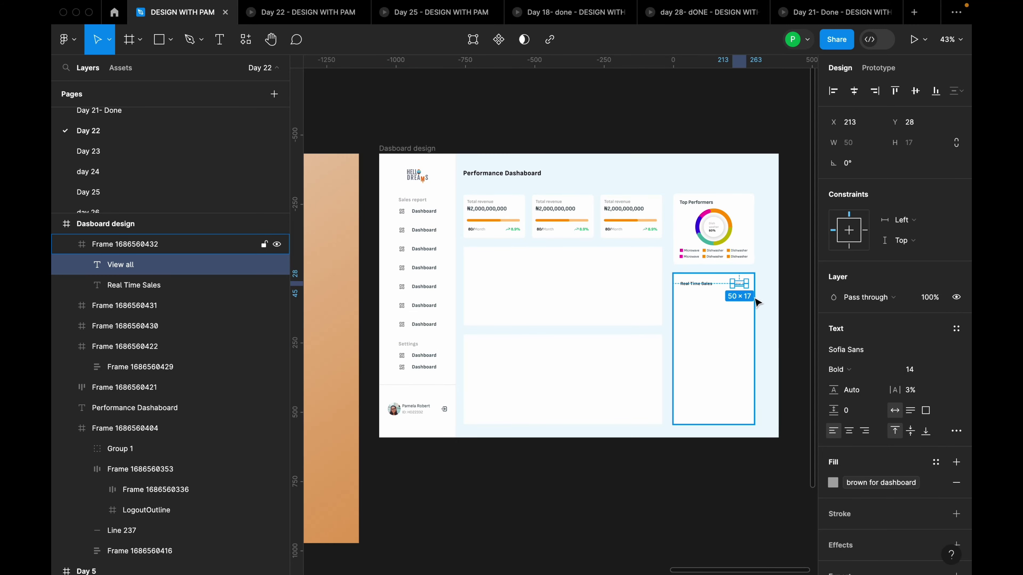
pyautogui.scroll(10, 564, 180)
pyautogui.click(576, 187)
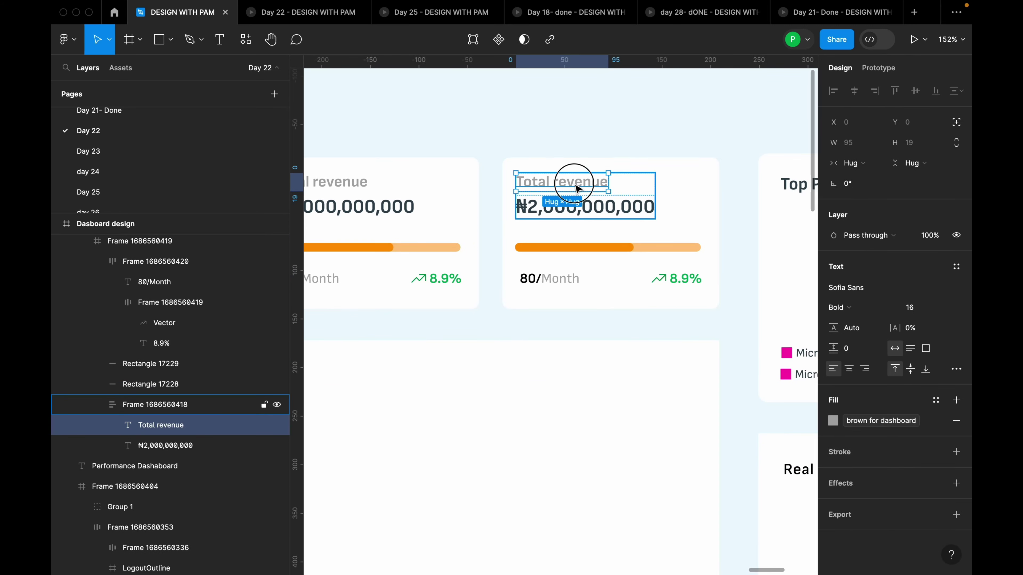
pyautogui.scroll(-8, 560, 210)
pyautogui.scroll(5, 644, 298)
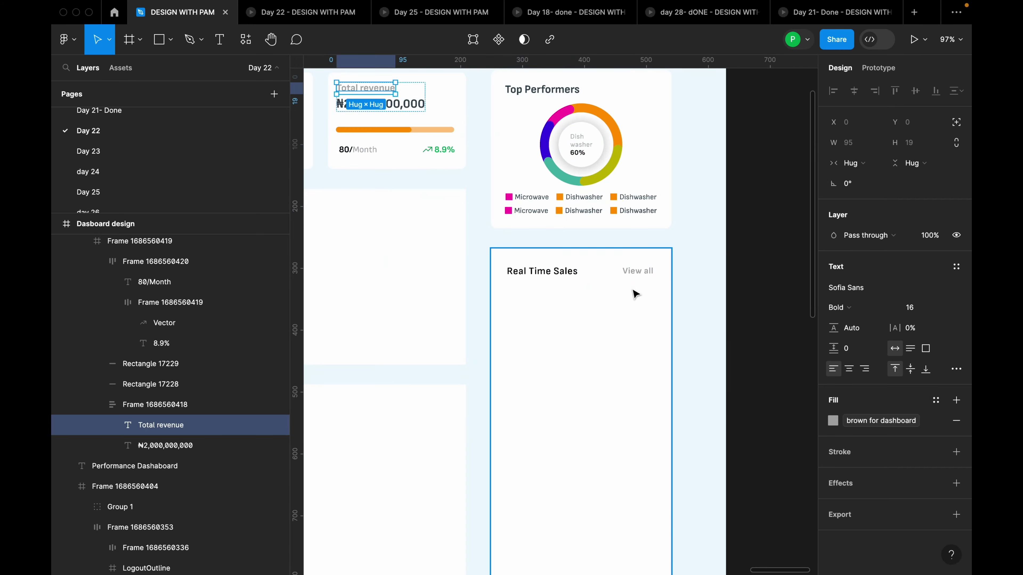
pyautogui.scroll(3, 637, 292)
# Nudge 'View all' and the Real Time Sales heading into line at the card's top
pyautogui.click(650, 267)
pyautogui.doubleClick(649, 265)
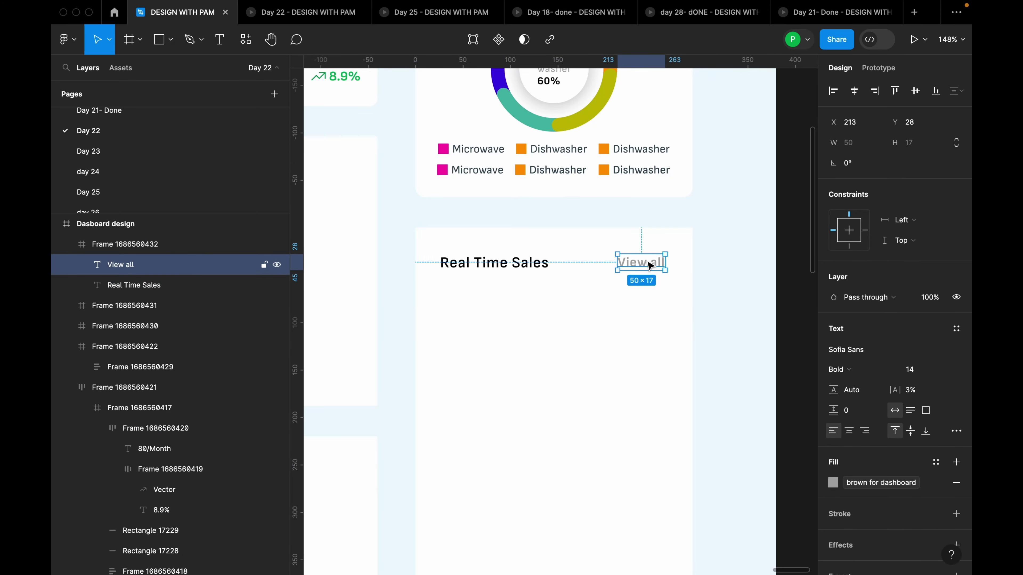
pyautogui.moveTo(650, 266); pyautogui.dragTo(658, 272)
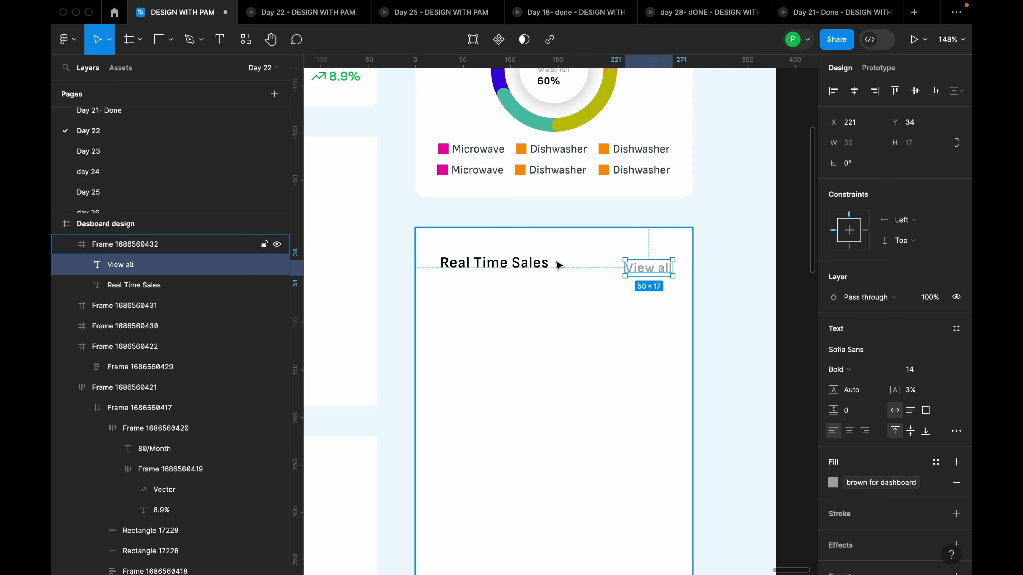
pyautogui.keyDown('shift'); pyautogui.click(553, 264); pyautogui.keyUp('shift')
pyautogui.moveTo(580, 273); pyautogui.dragTo(576, 269)
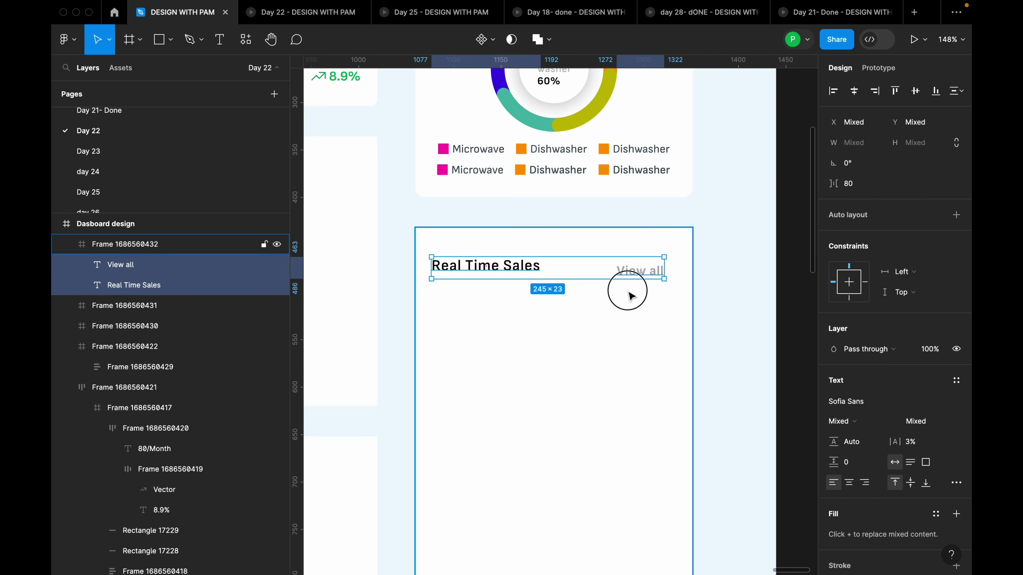
pyautogui.click(640, 276)
pyautogui.click(639, 274)
pyautogui.moveTo(639, 275); pyautogui.dragTo(651, 275)
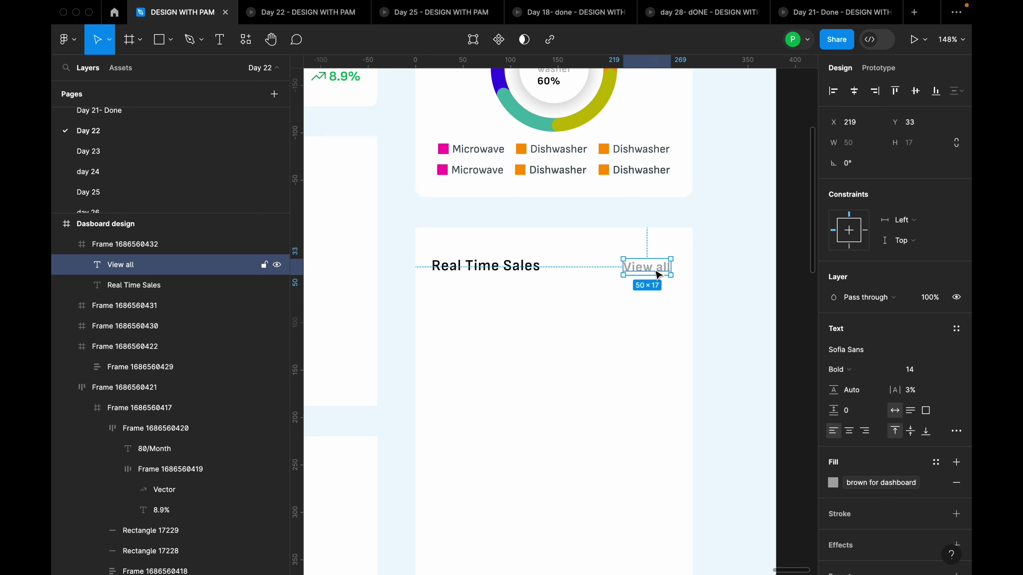
pyautogui.click(653, 304)
pyautogui.click(657, 278)
pyautogui.scroll(-6, 660, 272)
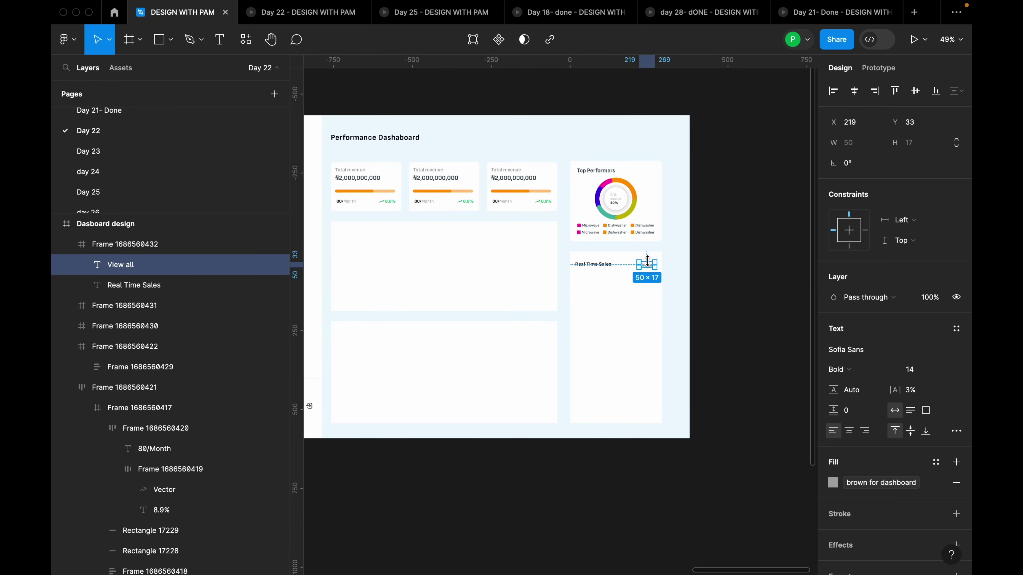
pyautogui.scroll(8, 657, 266)
pyautogui.click(662, 313)
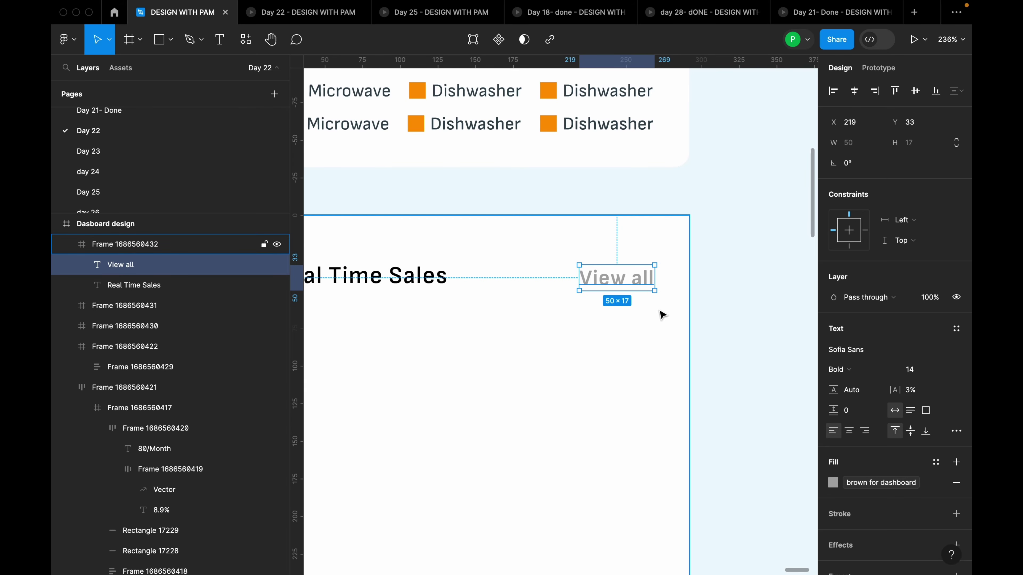
pyautogui.click(640, 284)
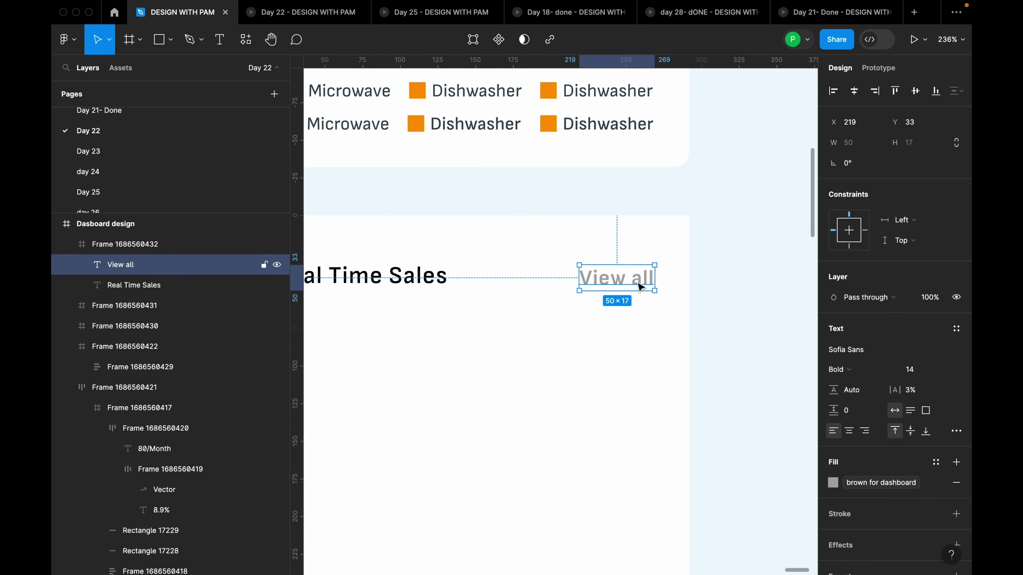
pyautogui.click(643, 337)
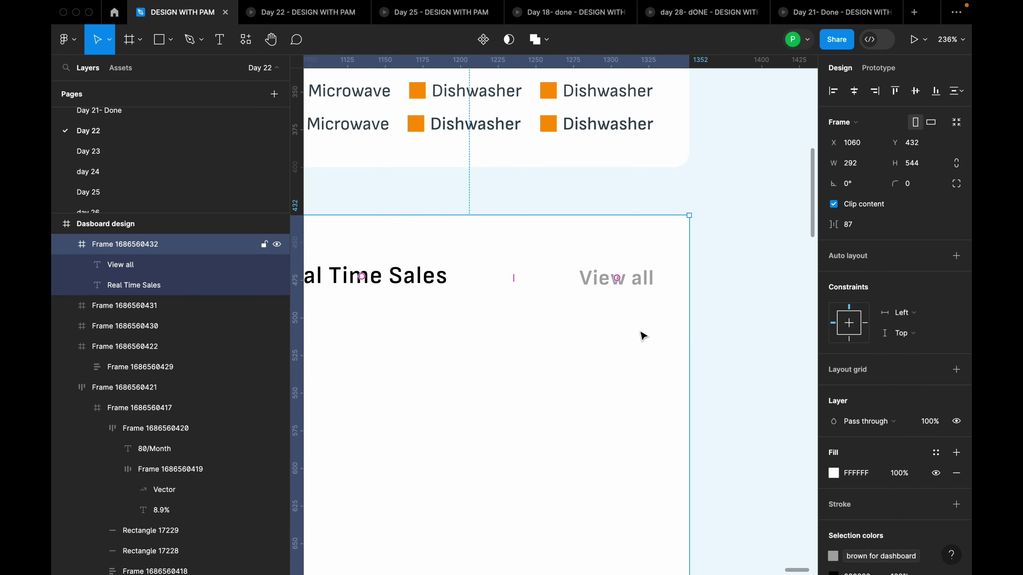
# Draw a small circle below View all and fill it orange FF9D2B
pyautogui.press('o')
pyautogui.moveTo(599, 294)
pyautogui.mouseDown()
pyautogui.moveTo(640, 333)
pyautogui.moveTo(621, 307)
pyautogui.moveTo(571, 321)
pyautogui.mouseUp()
pyautogui.click(833, 349)
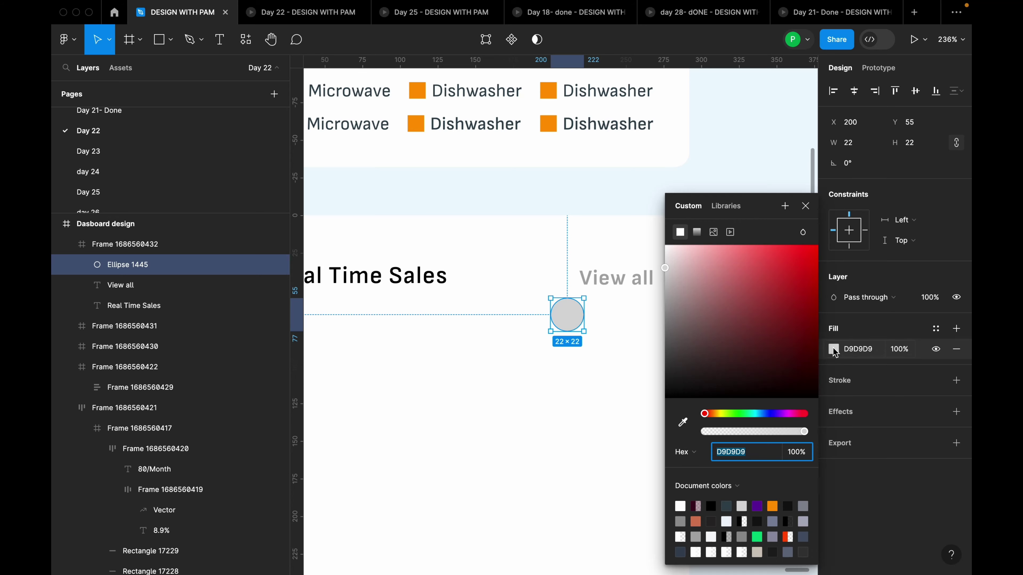
pyautogui.click(772, 506)
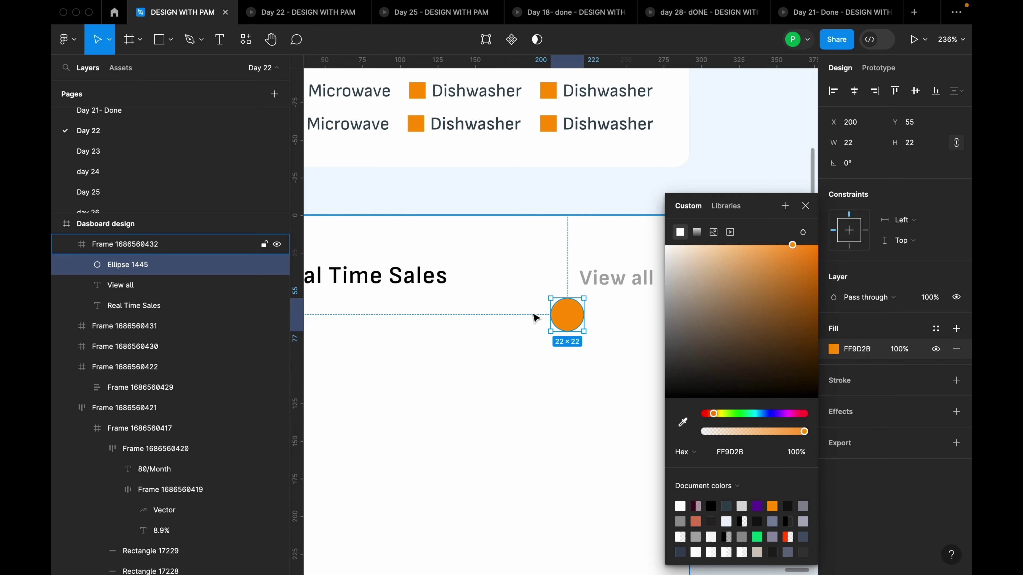
pyautogui.click(619, 252)
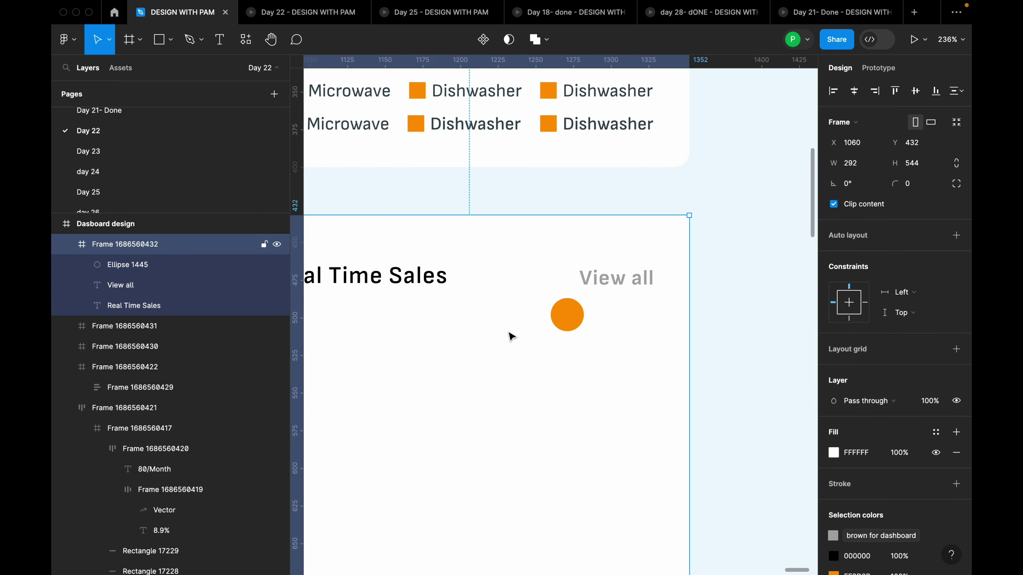
# Insert a chevron-right icon from the Heroicons plugin, keeping only the chevron shape
pyautogui.rightClick(511, 337)
pyautogui.moveTo(575, 459)
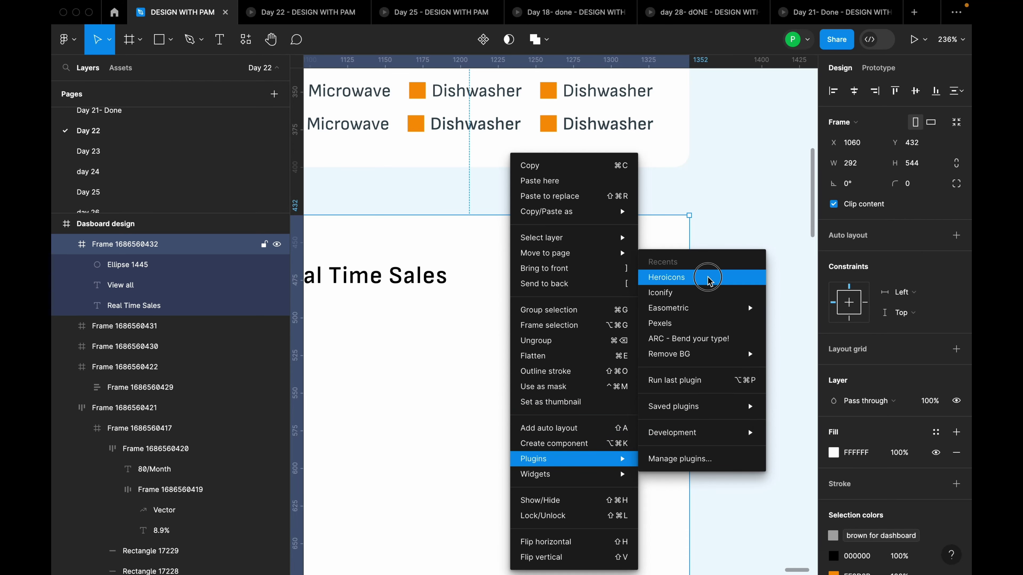
pyautogui.click(708, 279)
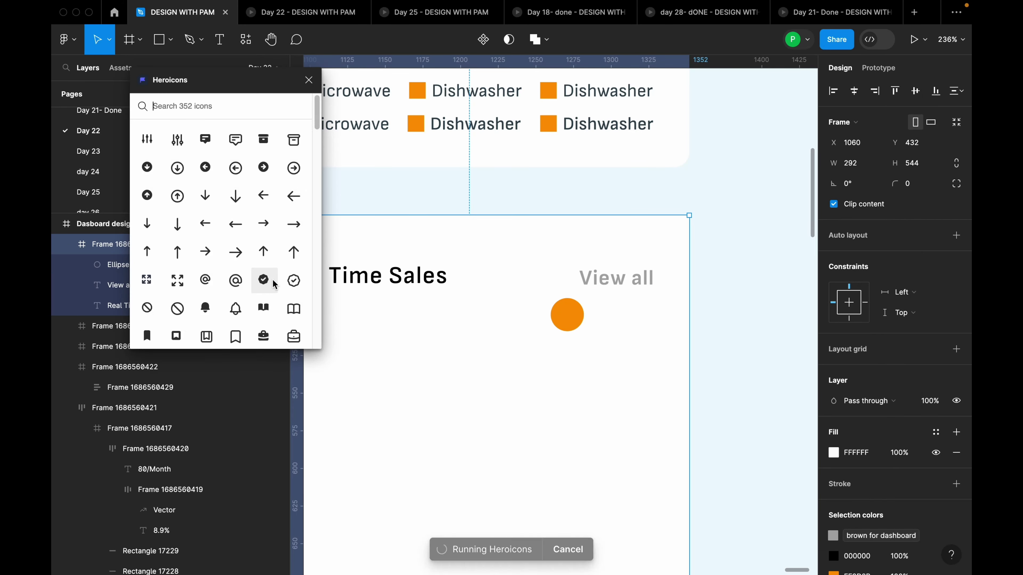
pyautogui.scroll(-10, 273, 284)
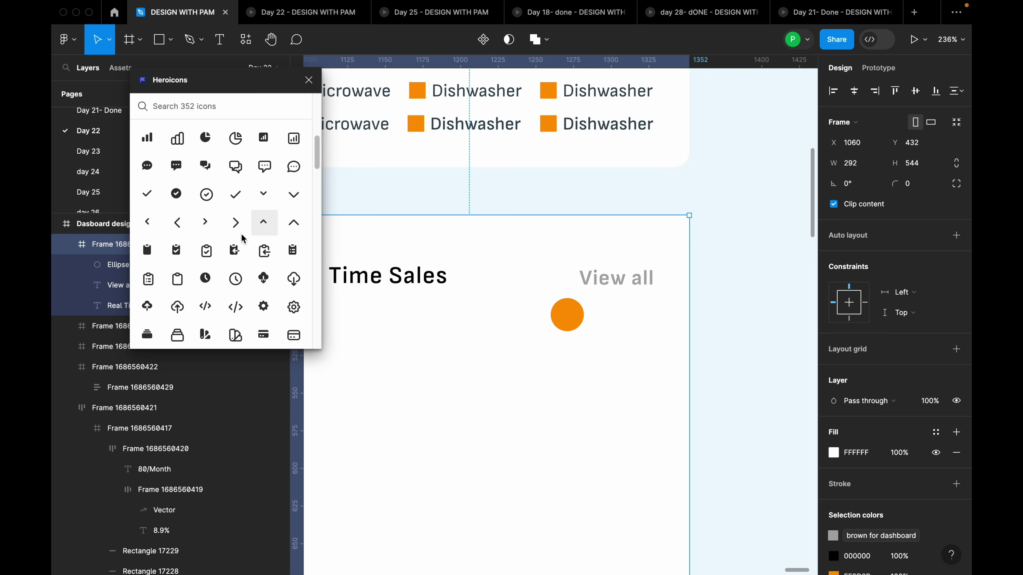
pyautogui.moveTo(235, 222); pyautogui.dragTo(507, 381)
pyautogui.doubleClick(556, 336)
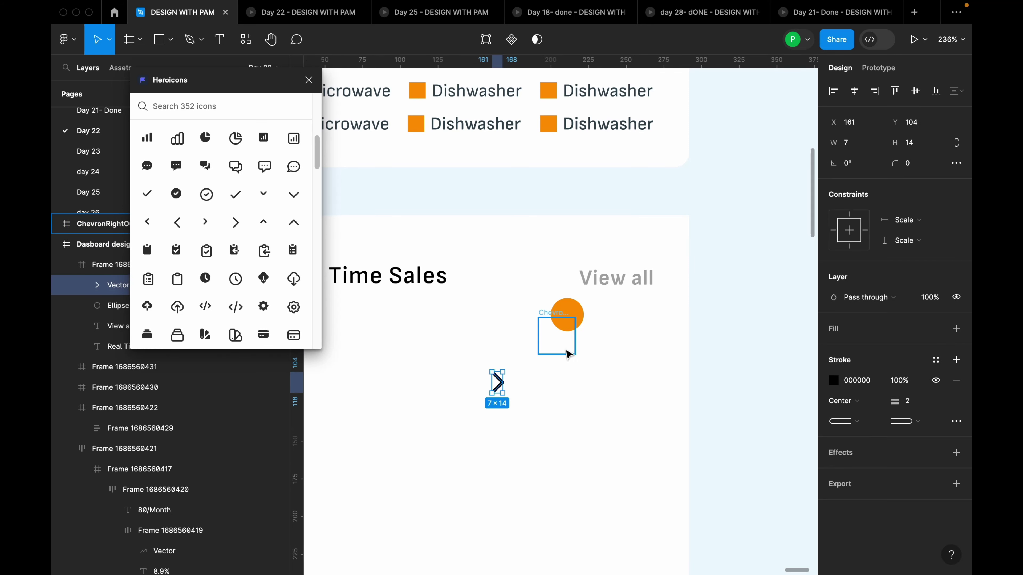
pyautogui.click(568, 354)
pyautogui.press('Delete')
# Move the chevron onto the orange circle, make its stroke white FFFFFF, and select both
pyautogui.click(498, 383)
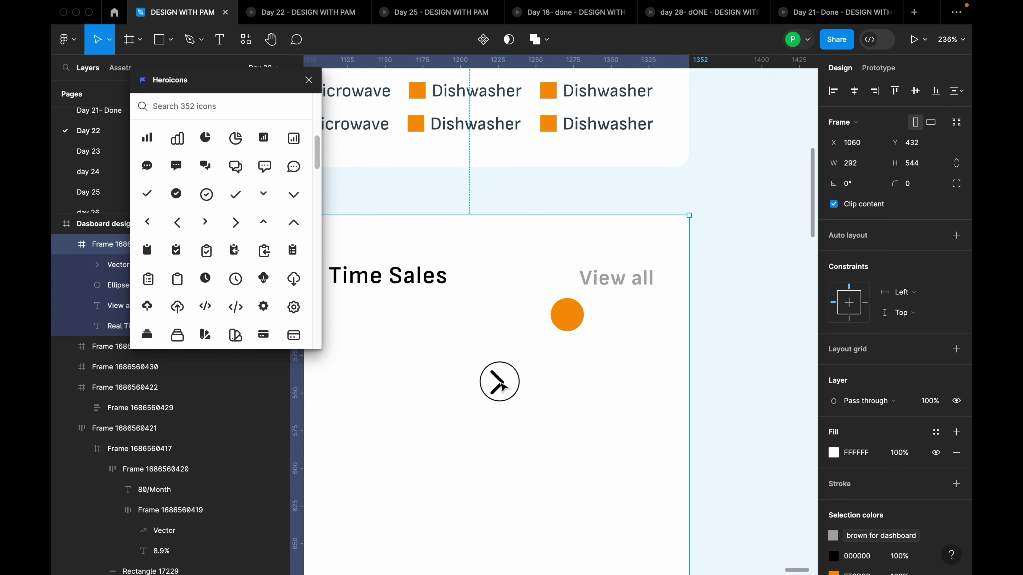
pyautogui.moveTo(501, 386)
pyautogui.mouseDown()
pyautogui.moveTo(577, 324)
pyautogui.moveTo(569, 321)
pyautogui.mouseUp()
pyautogui.click(834, 380)
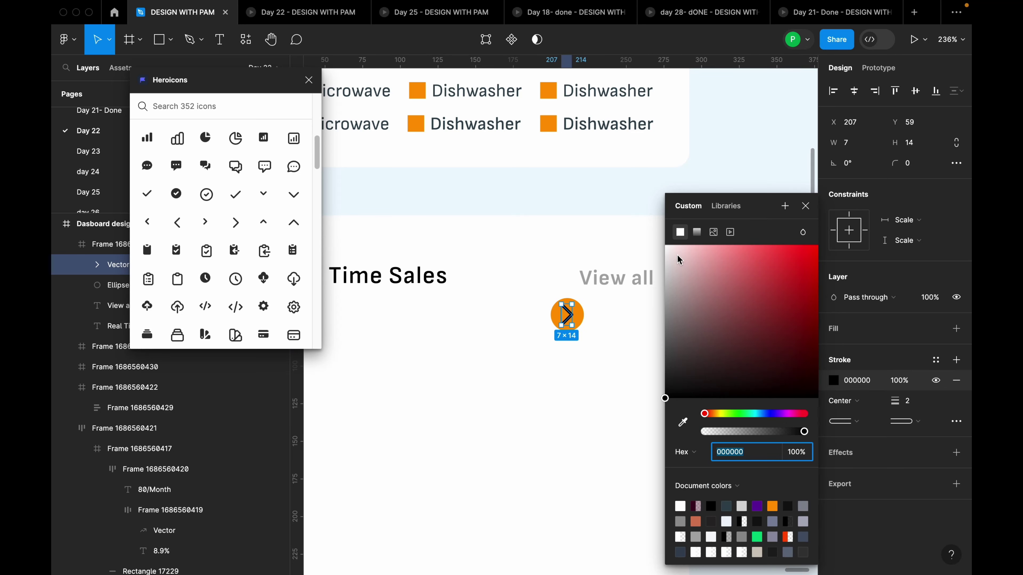
pyautogui.moveTo(677, 260); pyautogui.dragTo(655, 236)
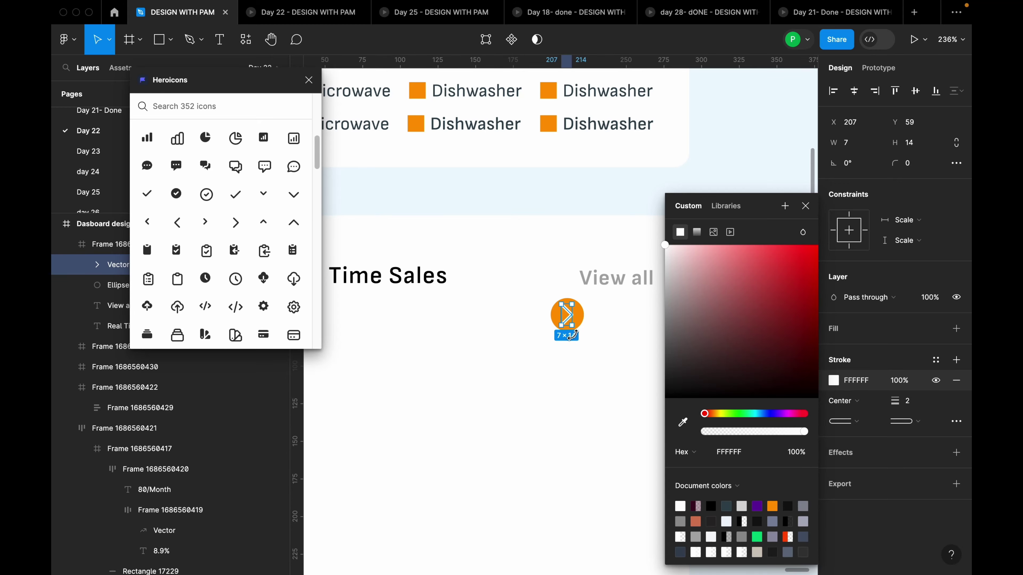
pyautogui.scroll(5, 572, 335)
pyautogui.press('Escape')
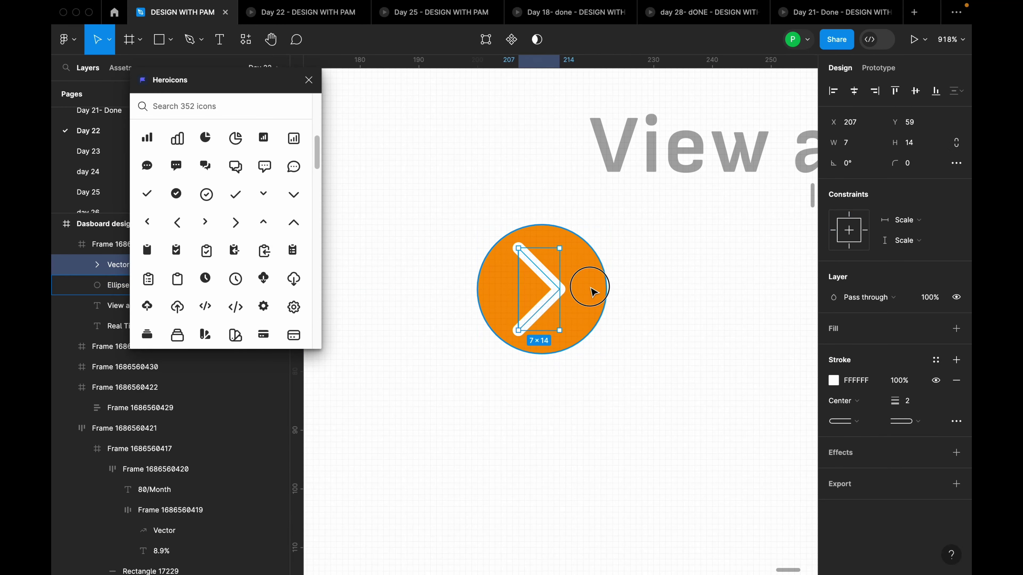
pyautogui.keyDown('shift'); pyautogui.click(591, 291); pyautogui.keyUp('shift')
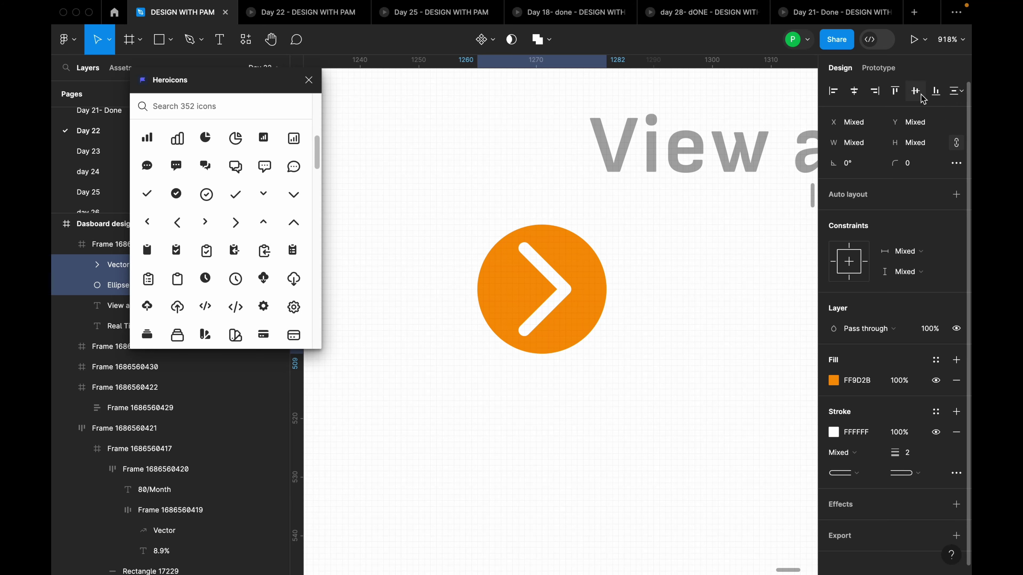
pyautogui.scroll(-5, 628, 301)
# Group the orange circle and chevron and place the arrow just above View all
pyautogui.rightClick(595, 299)
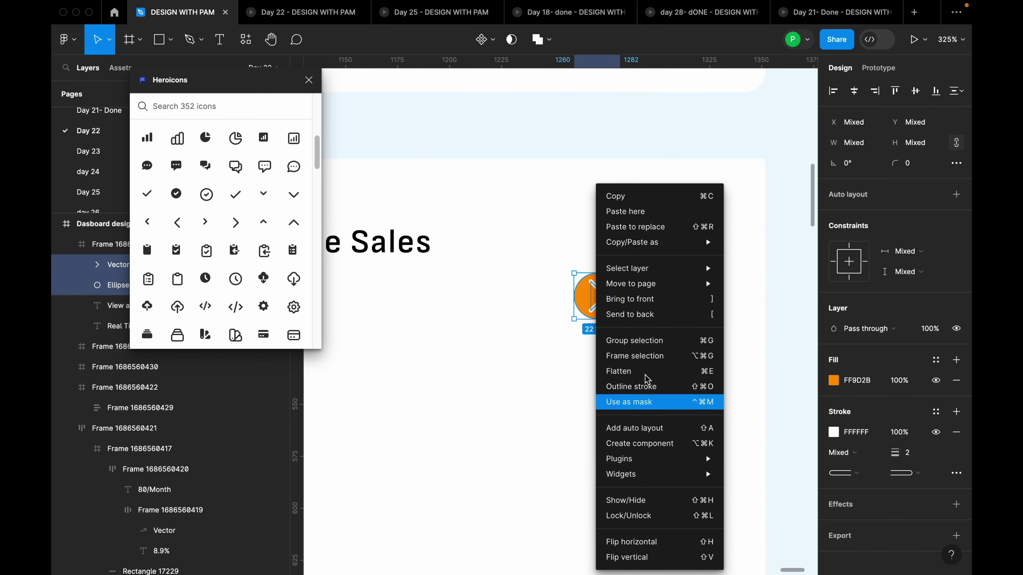
pyautogui.click(644, 340)
pyautogui.moveTo(594, 308); pyautogui.dragTo(709, 269)
pyautogui.scroll(-3, 694, 221)
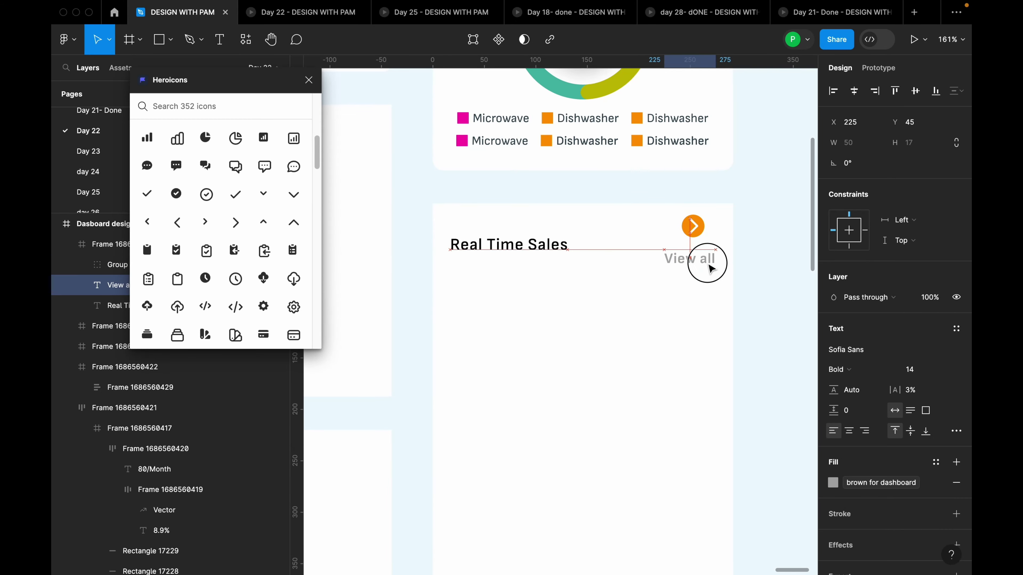
pyautogui.moveTo(693, 228); pyautogui.dragTo(699, 244)
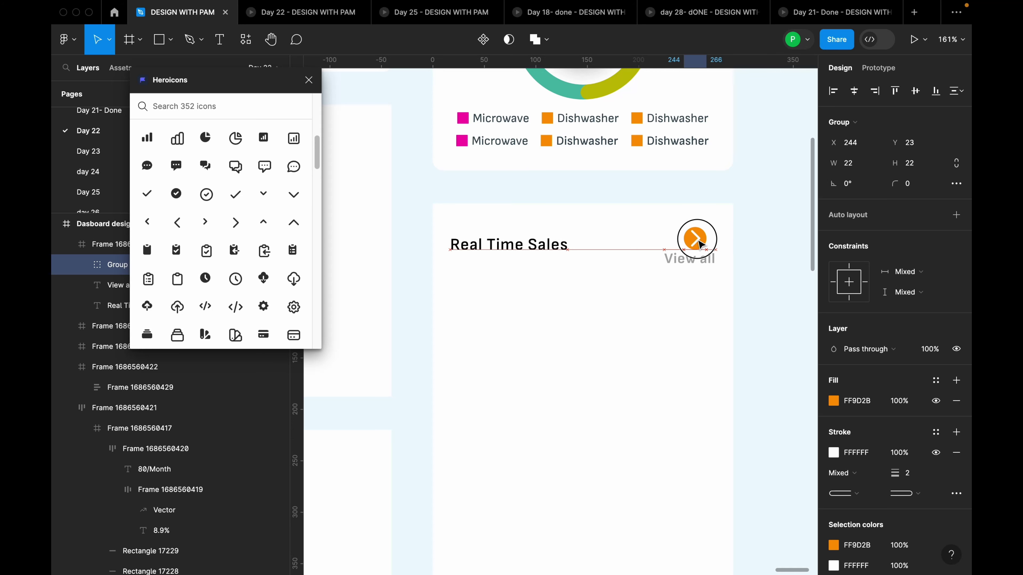
# Wrap the arrow and View all in a right-aligned auto layout
pyautogui.click(694, 266)
pyautogui.scroll(3, 685, 258)
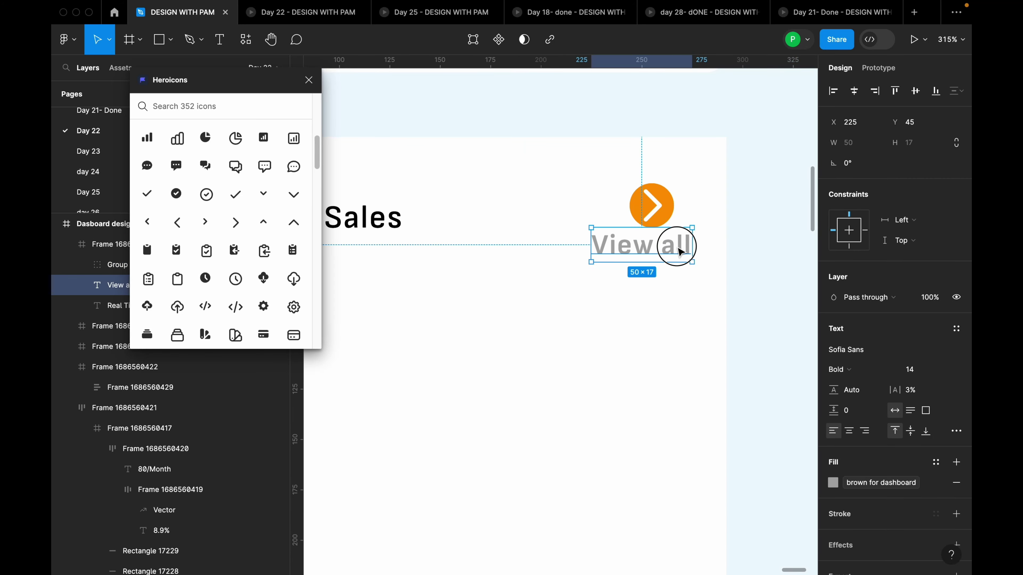
pyautogui.keyDown('shift'); pyautogui.click(660, 213); pyautogui.keyUp('shift')
pyautogui.rightClick(659, 210)
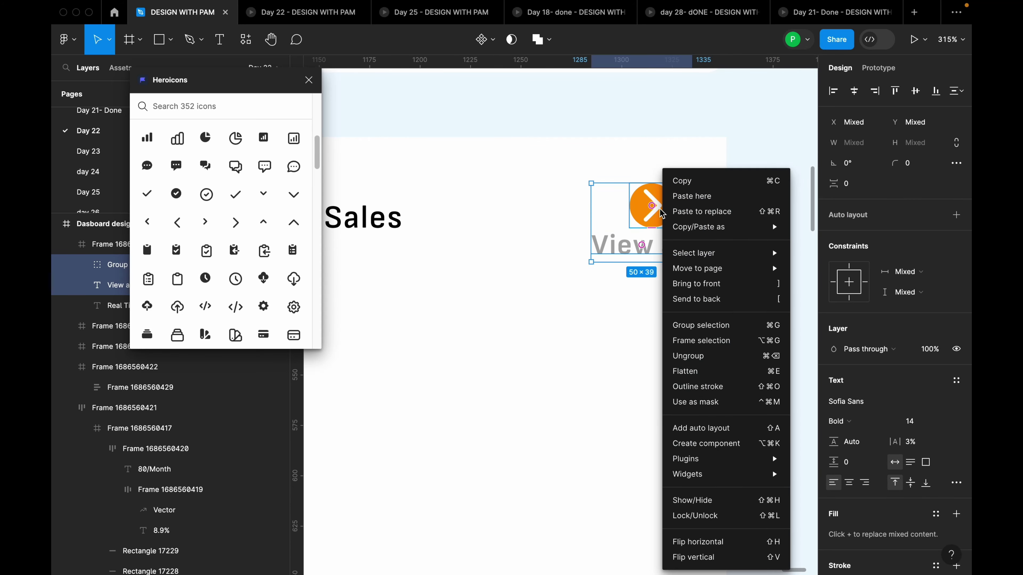
pyautogui.click(629, 238)
pyautogui.hotkey('shift', 'a')
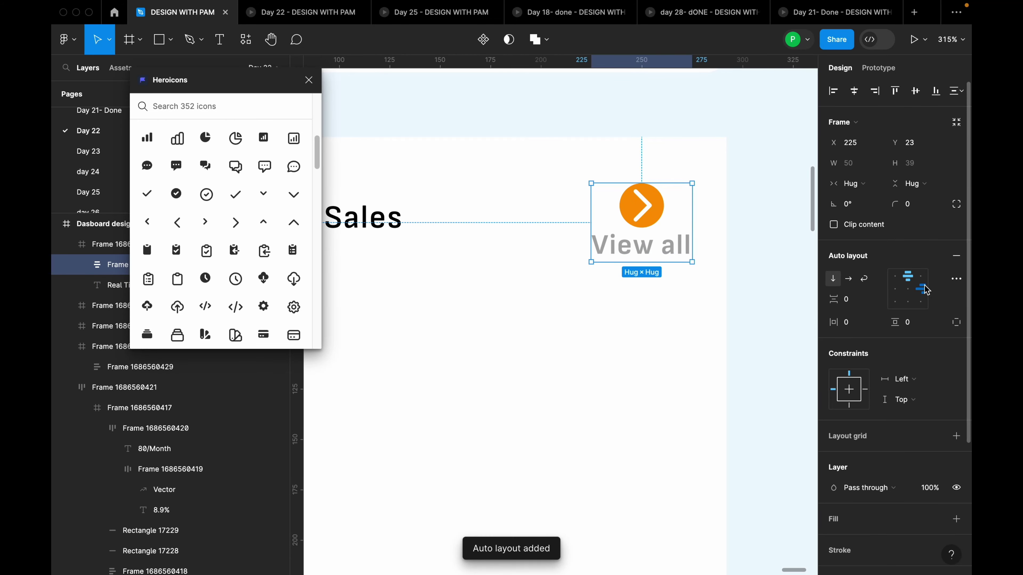
pyautogui.click(920, 277)
# Combine the View all stack with the Real Time Sales title in a horizontal auto layout
pyautogui.click(709, 284)
pyautogui.scroll(-5, 709, 283)
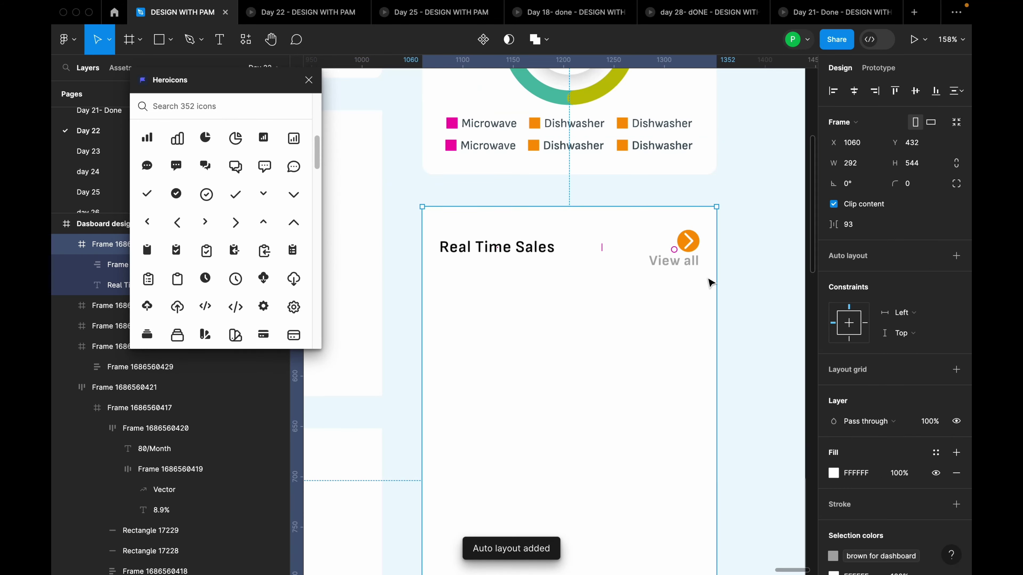
pyautogui.click(684, 253)
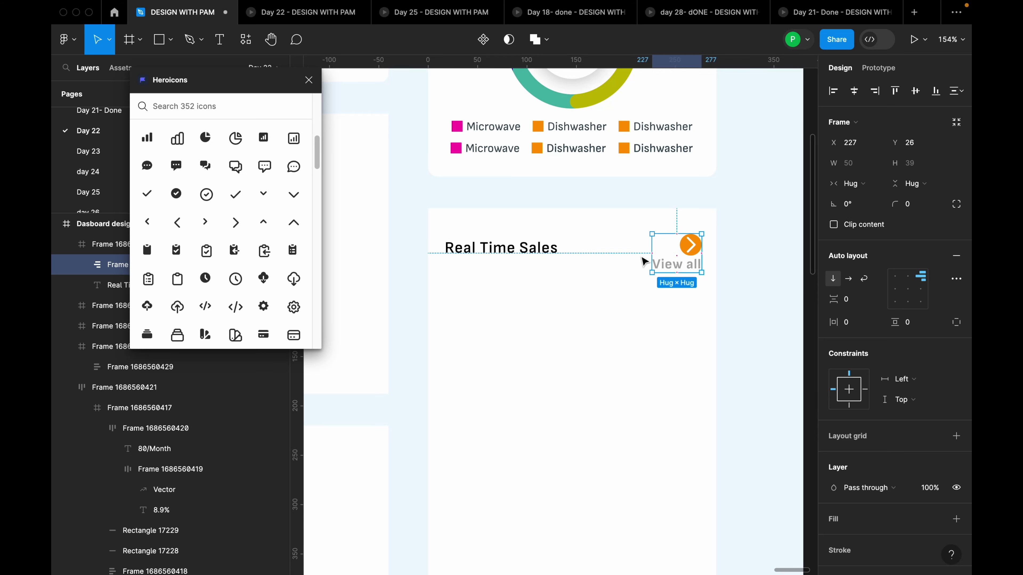
pyautogui.keyDown('shift'); pyautogui.click(528, 258); pyautogui.keyUp('shift')
pyautogui.hotkey('shift', 'a')
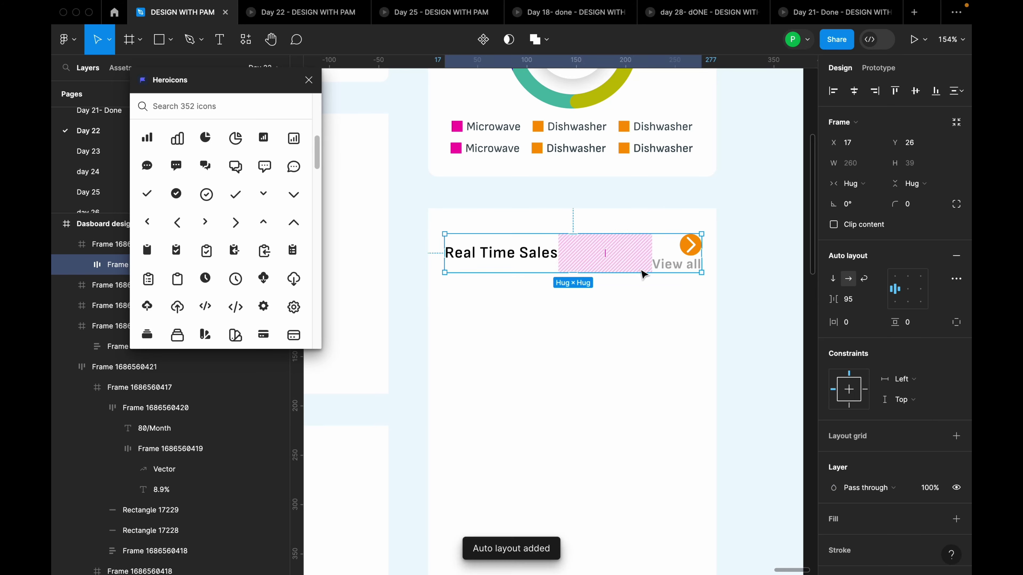
pyautogui.scroll(-5, 681, 336)
pyautogui.click(681, 336)
pyautogui.scroll(-5, 681, 336)
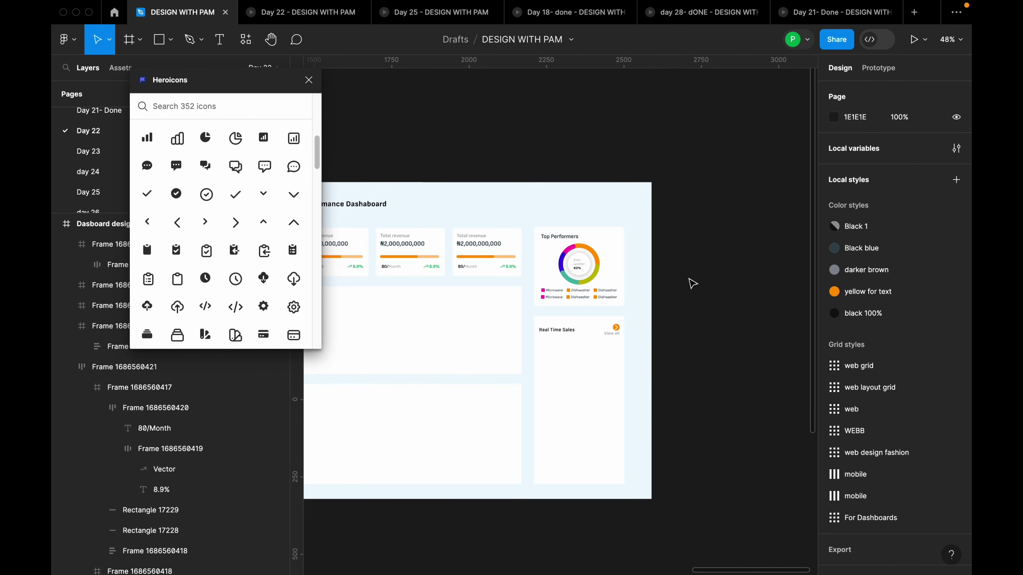
pyautogui.scroll(6, 619, 373)
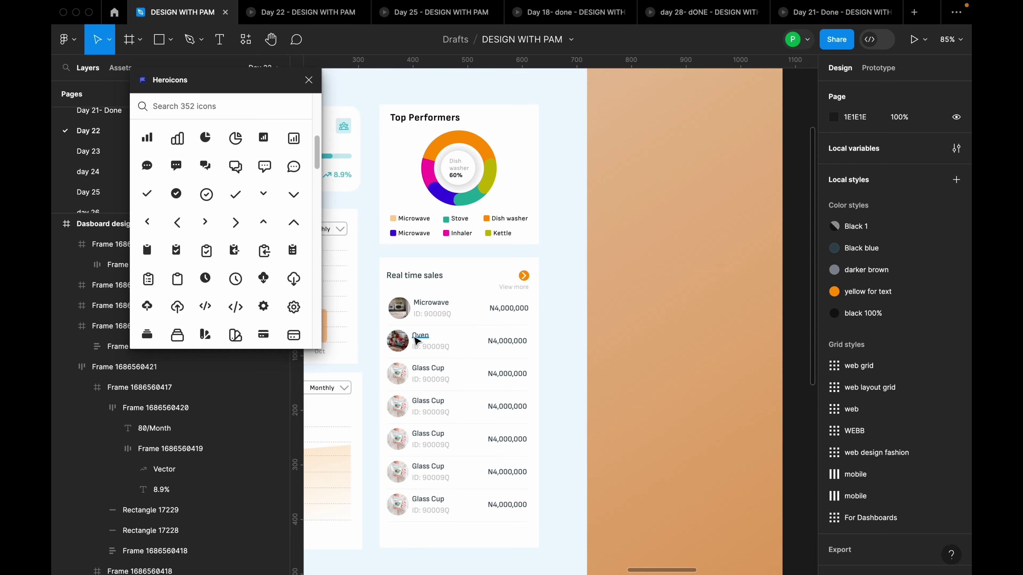
pyautogui.scroll(-5, 417, 341)
pyautogui.scroll(3, 612, 324)
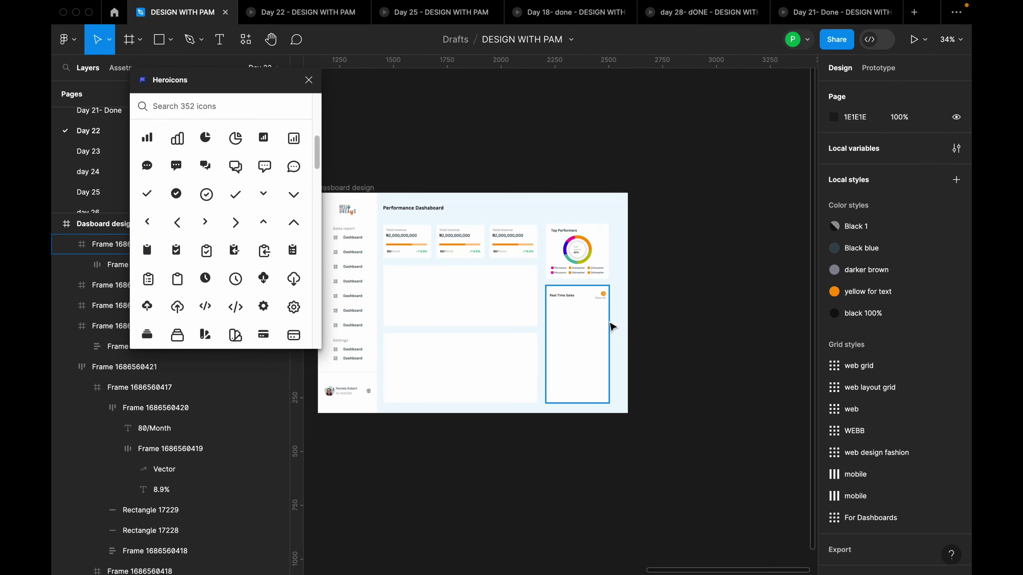
pyautogui.scroll(3, 612, 326)
pyautogui.scroll(4, 476, 308)
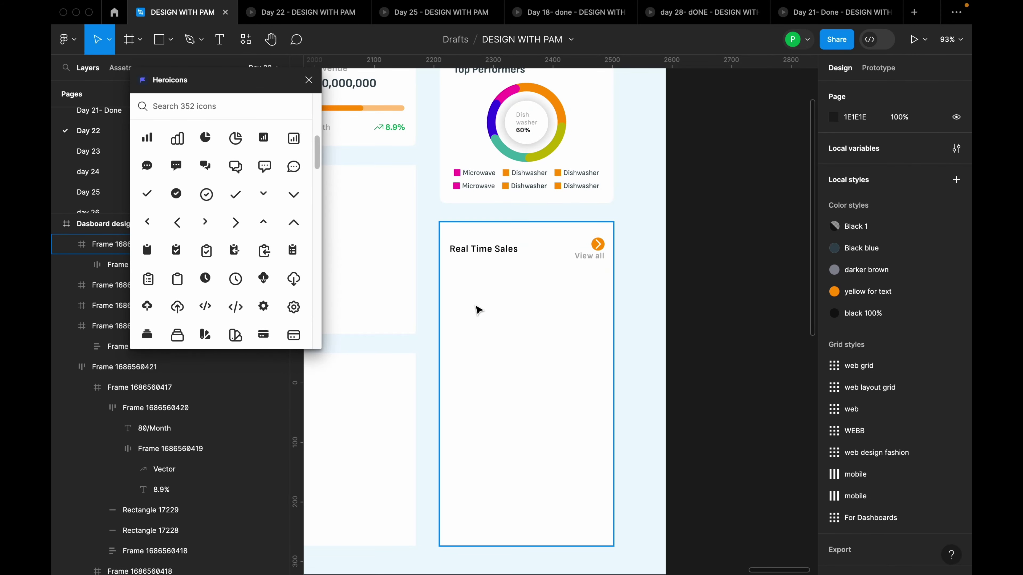
# Add a text layer with the customer's first name inside the Real Time Sales card
pyautogui.press('t')
pyautogui.click(476, 303)
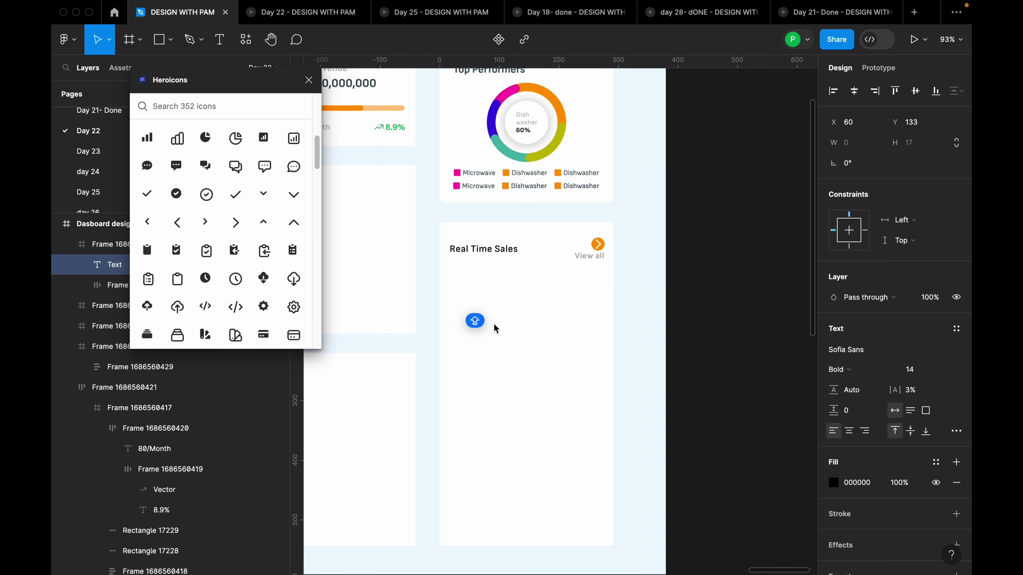
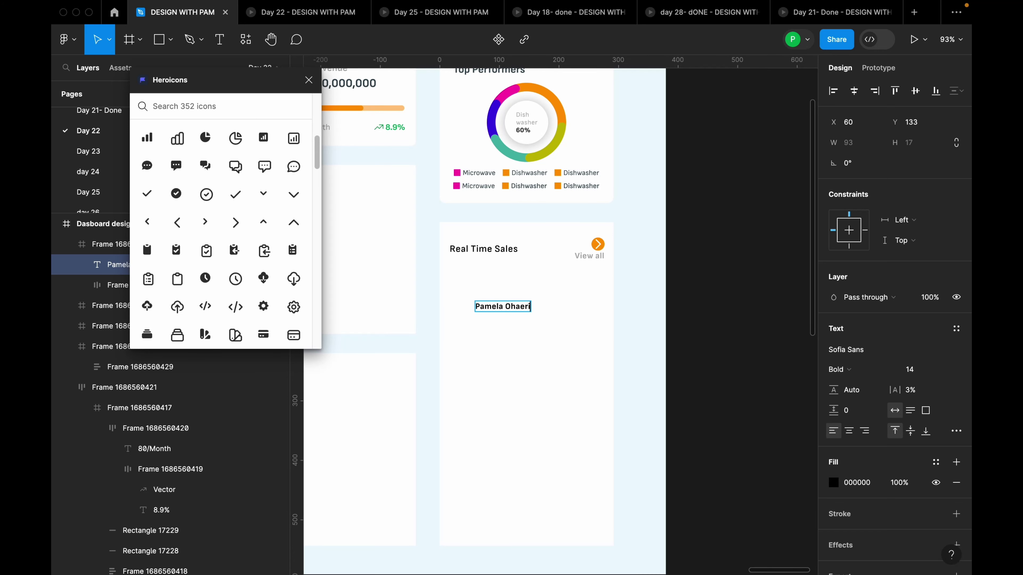
pyautogui.press('Escape')
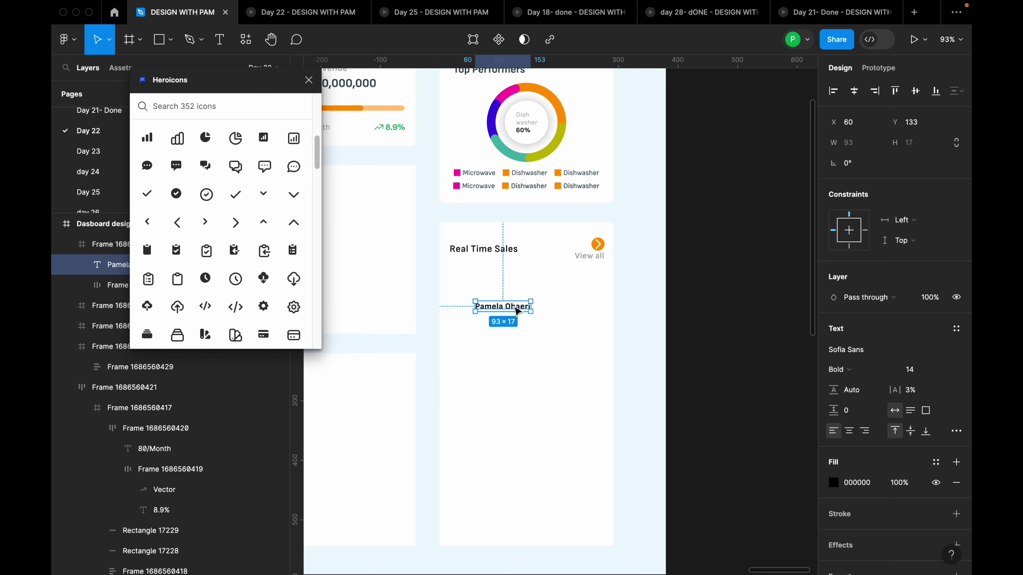
pyautogui.moveTo(514, 304); pyautogui.dragTo(497, 291)
# Set the customer name text to Regular weight
pyautogui.scroll(5, 481, 249)
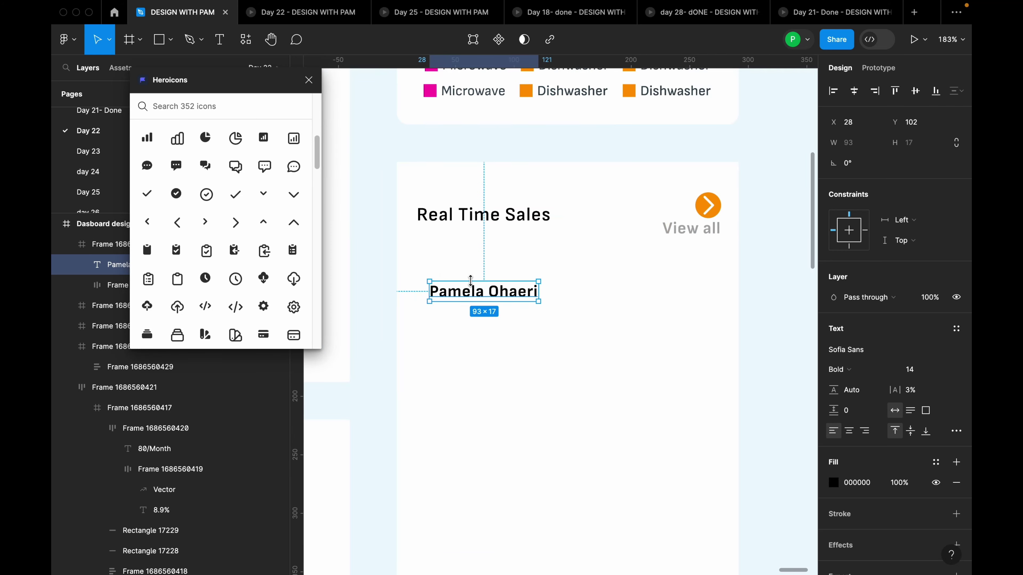
pyautogui.click(501, 209)
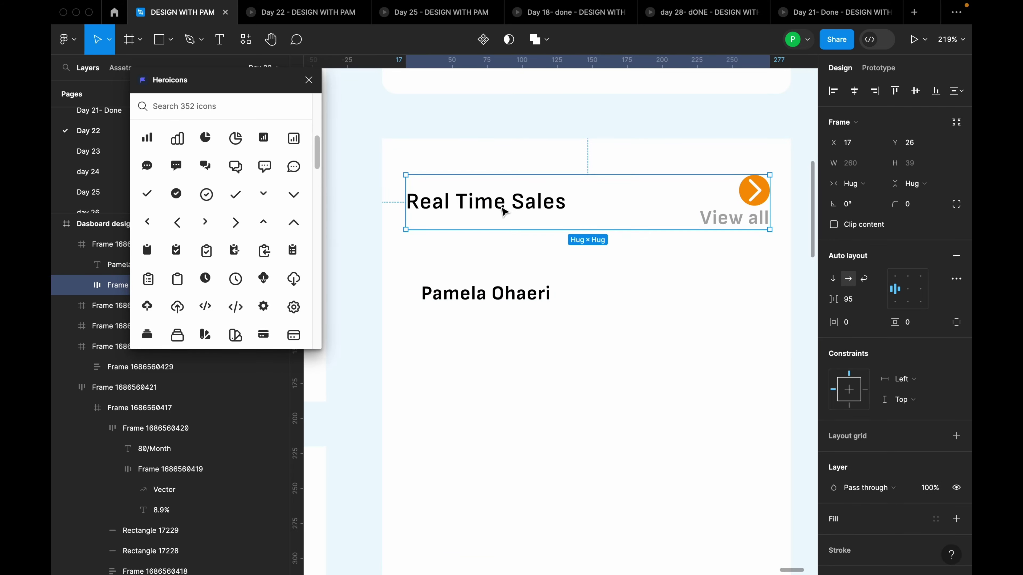
pyautogui.click(503, 210)
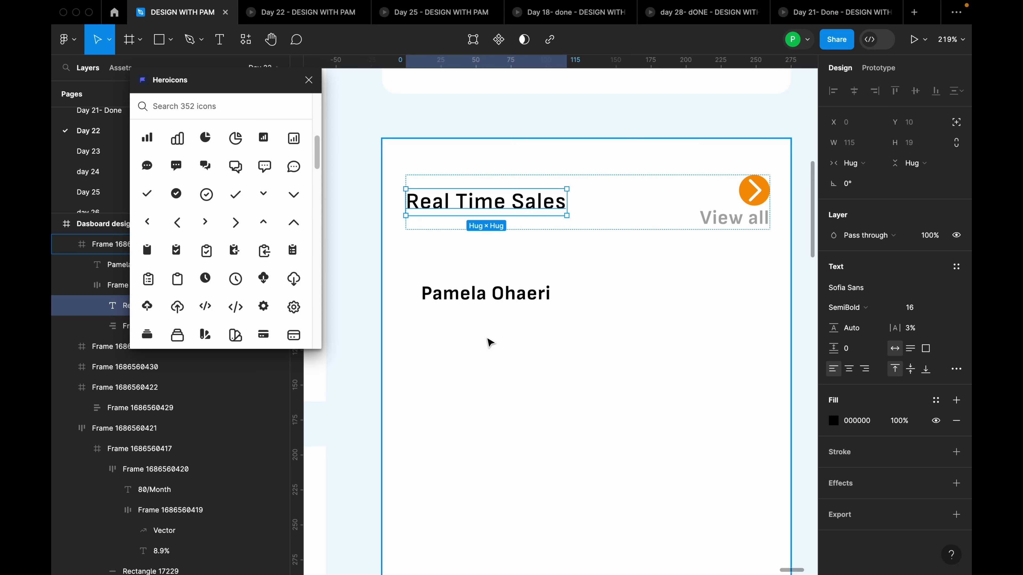
pyautogui.click(498, 300)
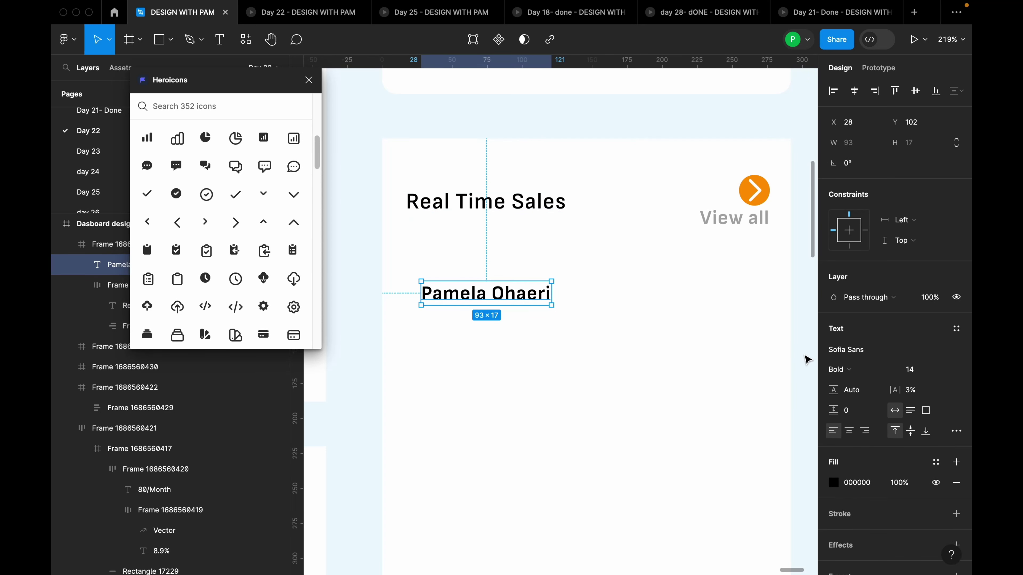
pyautogui.click(840, 369)
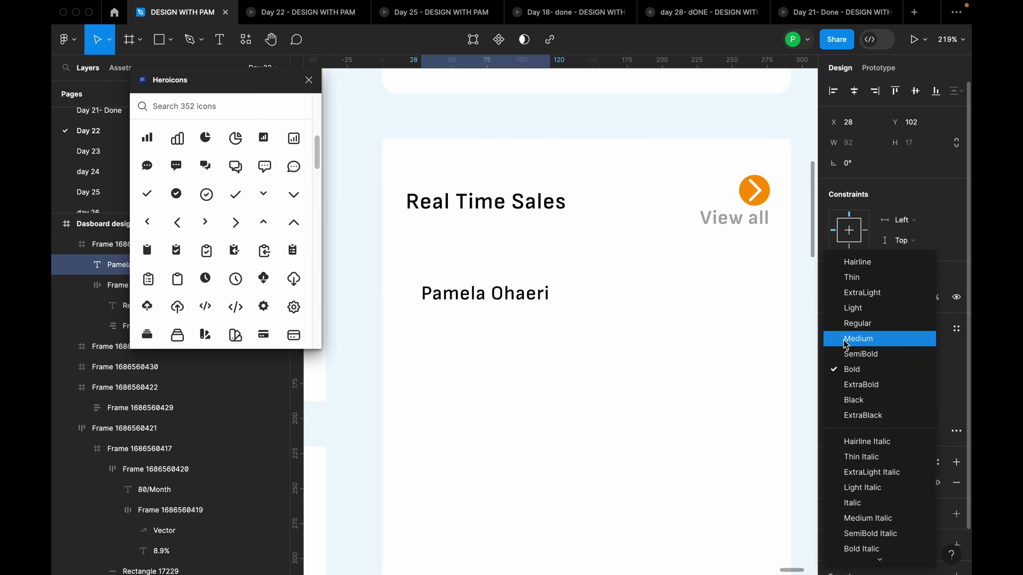
pyautogui.click(852, 328)
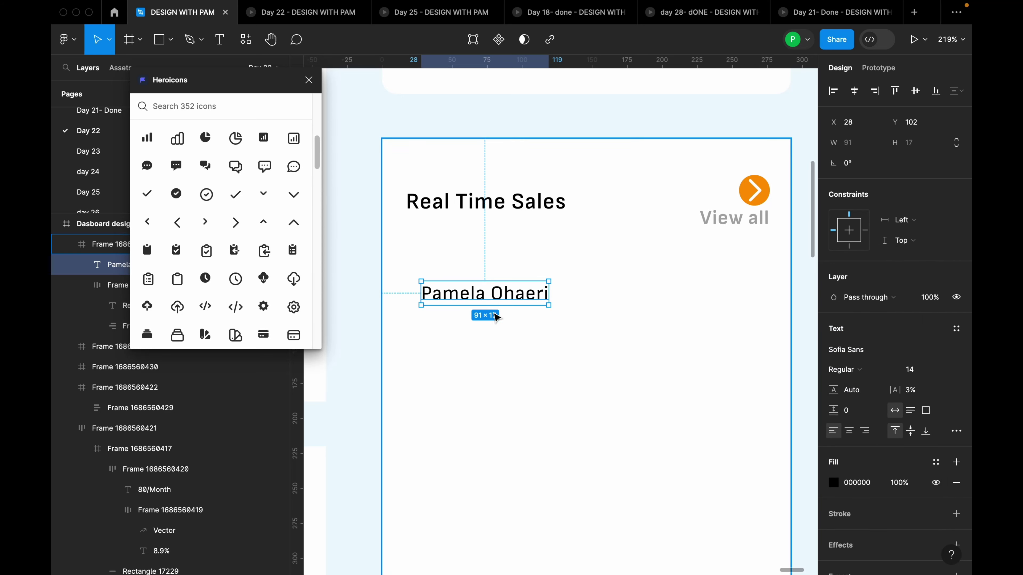
# Duplicate the name text below and retype it as the customer's ID line
pyautogui.keyDown('alt'); pyautogui.moveTo(489, 293); pyautogui.dragTo(511, 327); pyautogui.keyUp('alt')
pyautogui.doubleClick(511, 326)
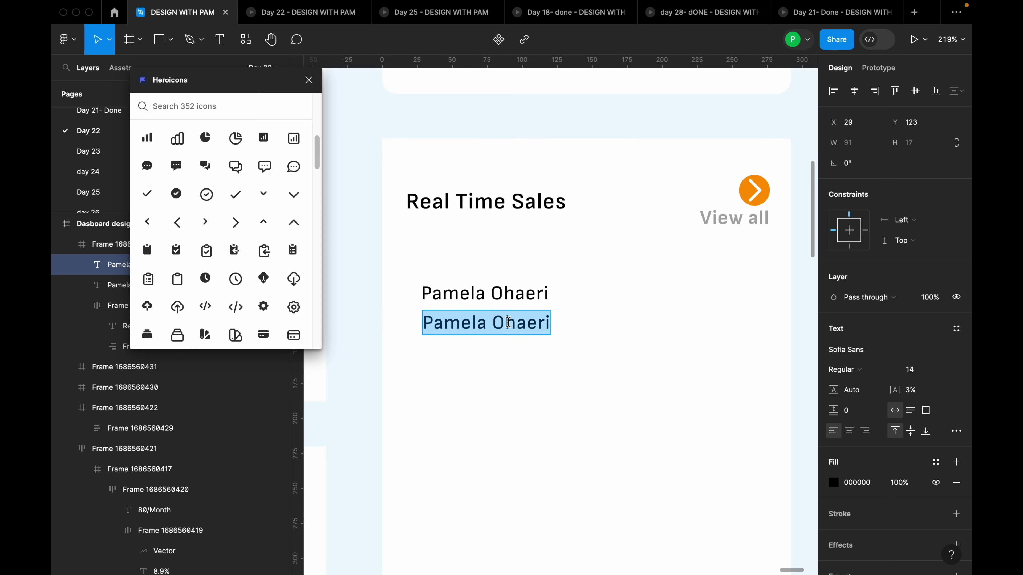
pyautogui.press('capslock')
pyautogui.write('IS')
pyautogui.press('BackSpace')
pyautogui.write('D')
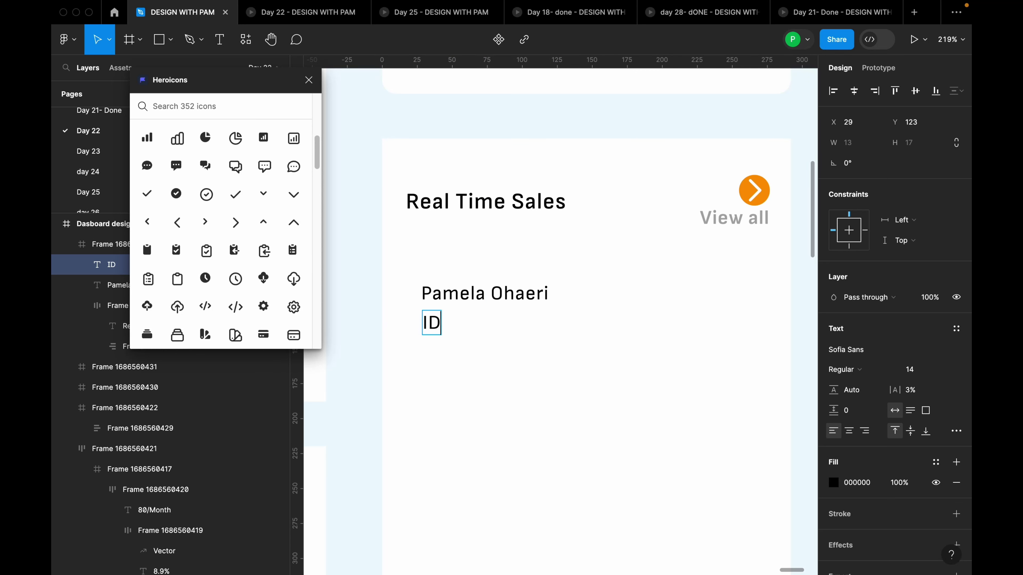
pyautogui.write(': 2222222')
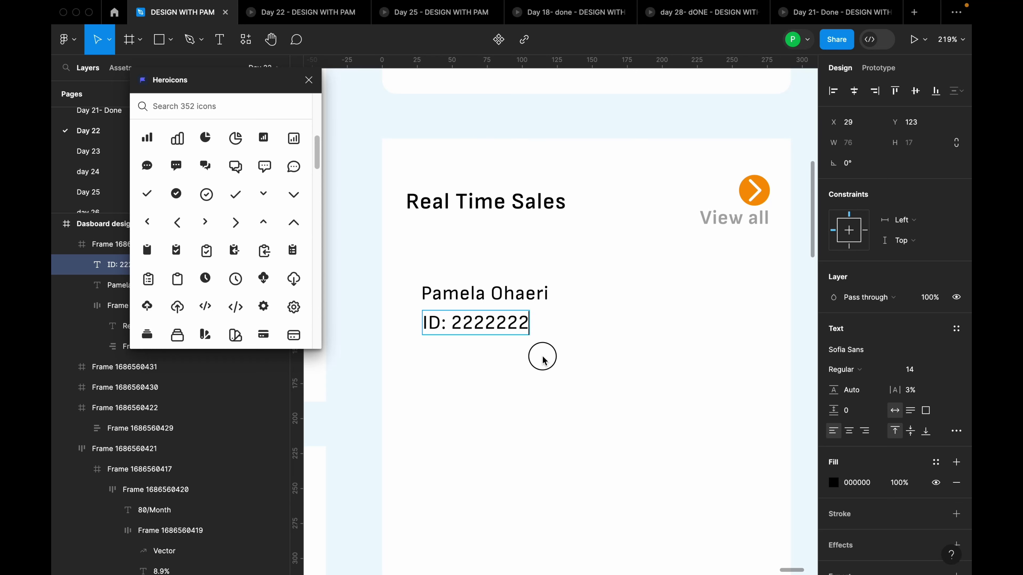
pyautogui.press('Escape')
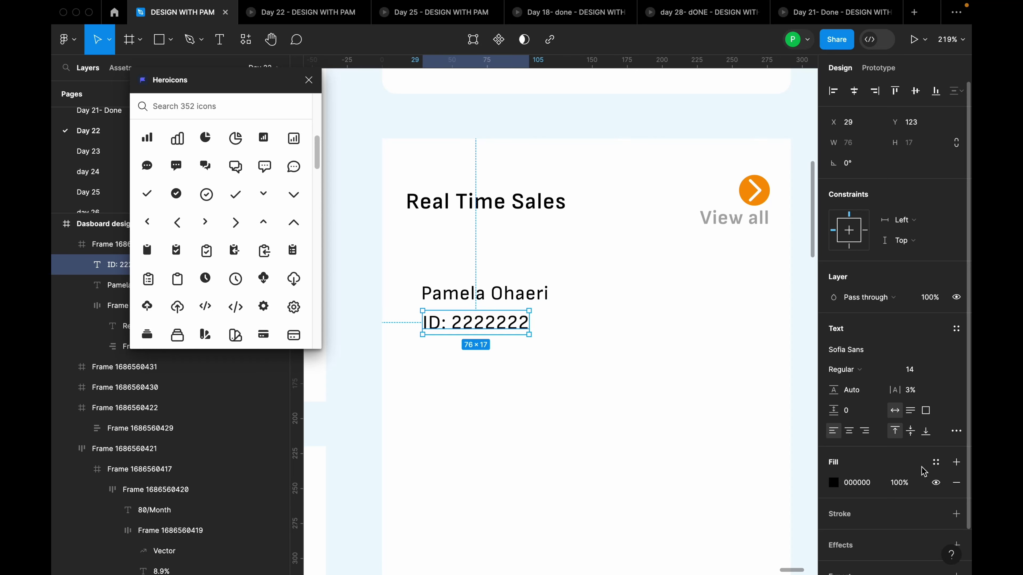
# Colour the ID text with the 'brown for dashboard' style and align it with the name
pyautogui.click(936, 462)
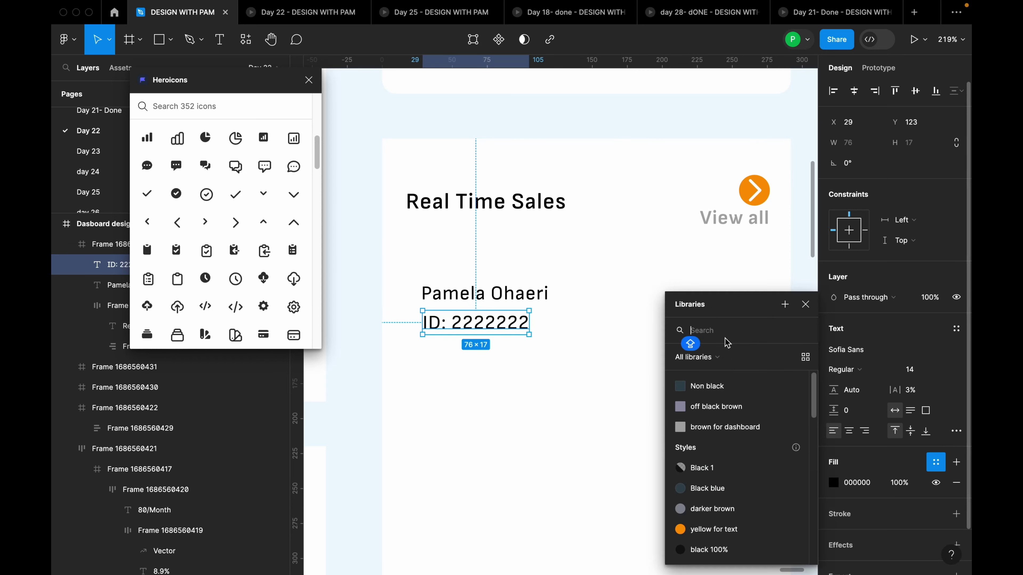
pyautogui.click(742, 428)
pyautogui.moveTo(512, 322); pyautogui.dragTo(510, 322)
# Apply the 'Non black' colour style to the customer name and the Real Time Sales title
pyautogui.click(532, 293)
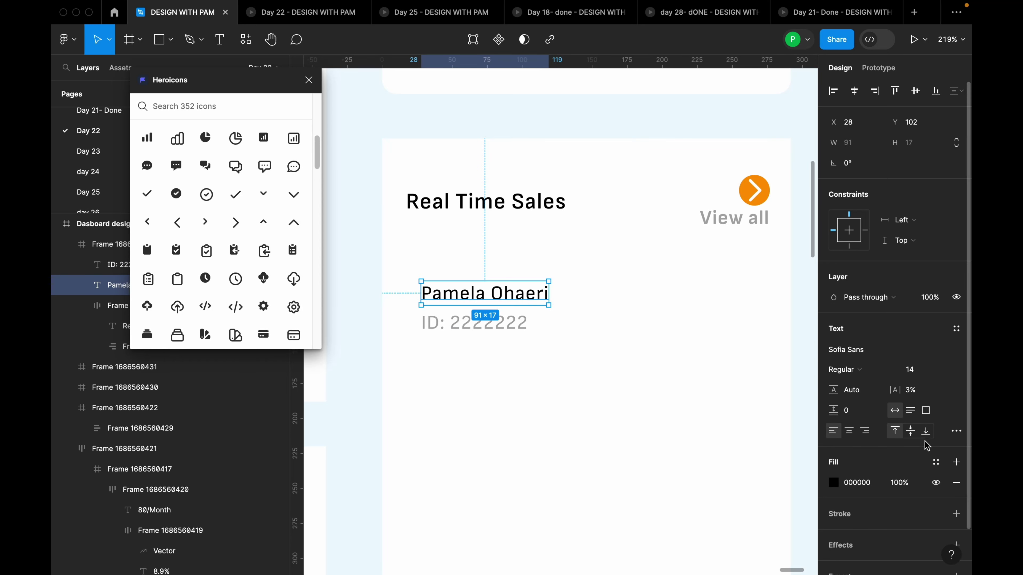
pyautogui.click(936, 462)
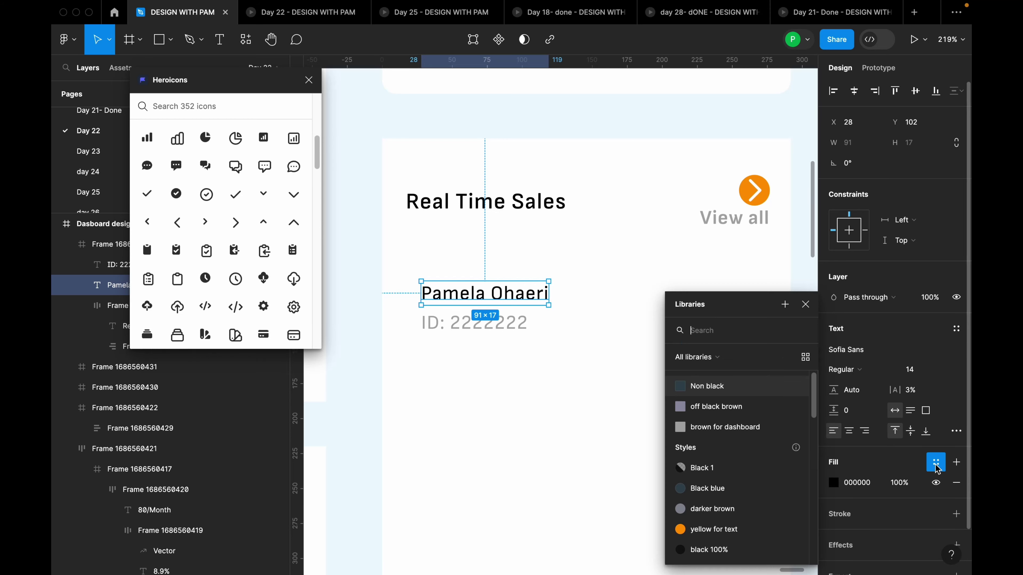
pyautogui.click(728, 387)
pyautogui.click(534, 211)
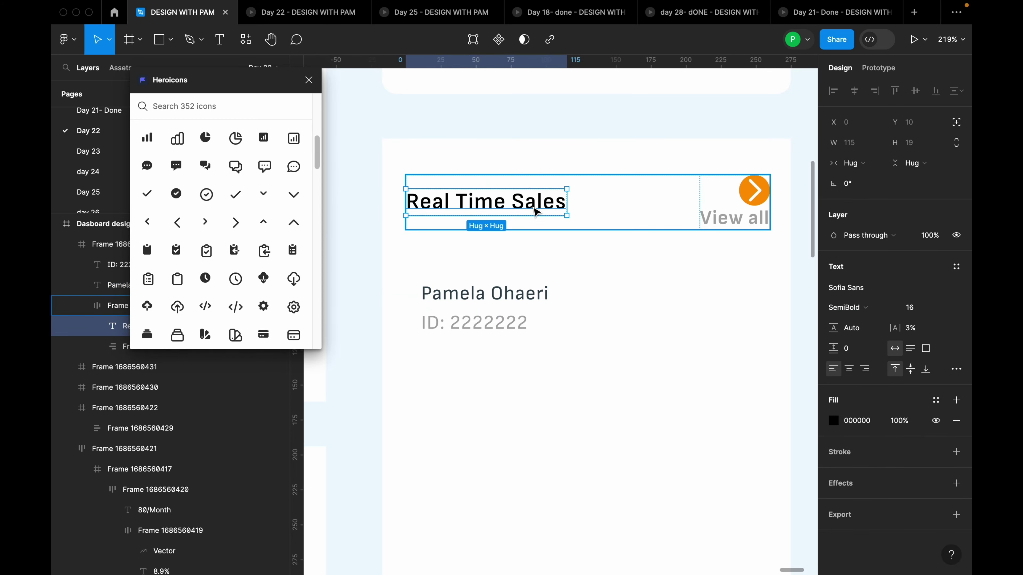
pyautogui.click(936, 420)
pyautogui.click(745, 390)
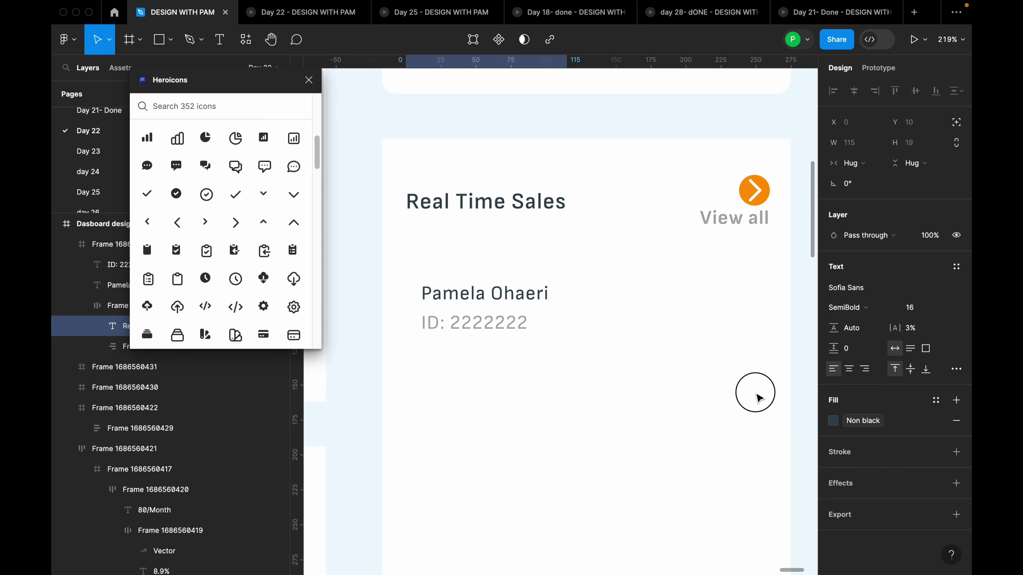
# Keep the title on Non black by undoing an accidental detach, then select name and ID lines
pyautogui.click(684, 374)
pyautogui.click(516, 299)
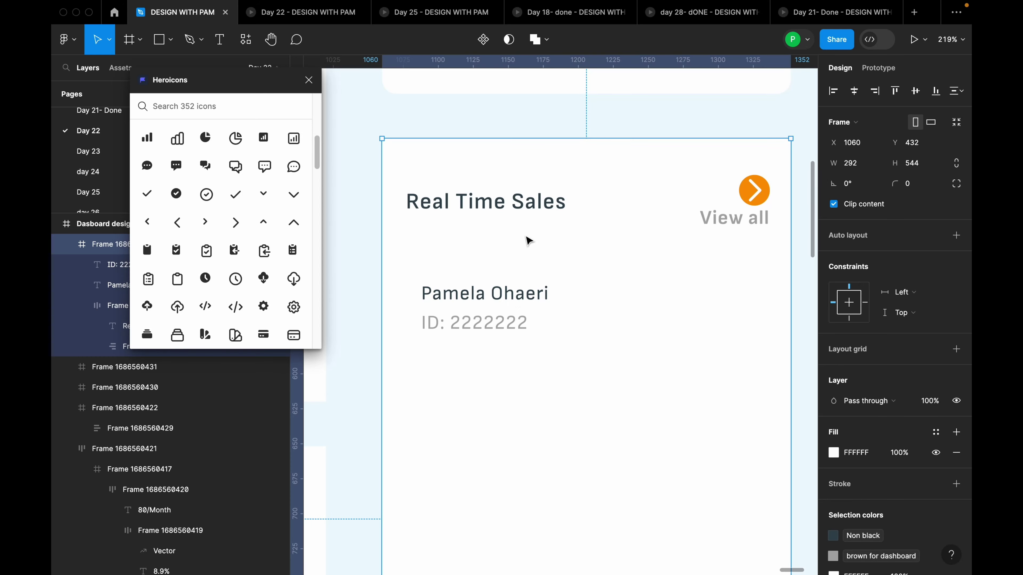
pyautogui.doubleClick(537, 197)
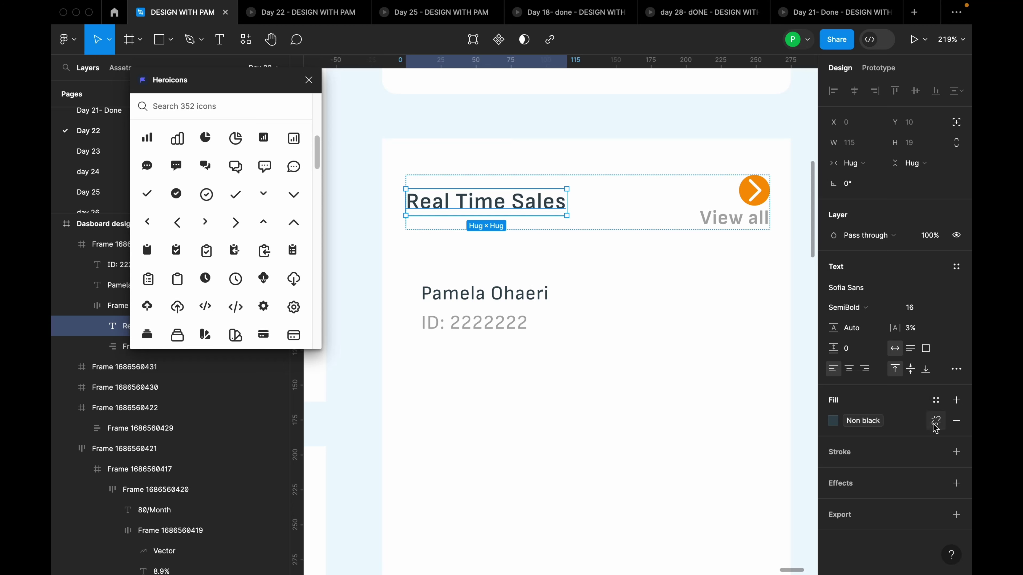
pyautogui.click(935, 422)
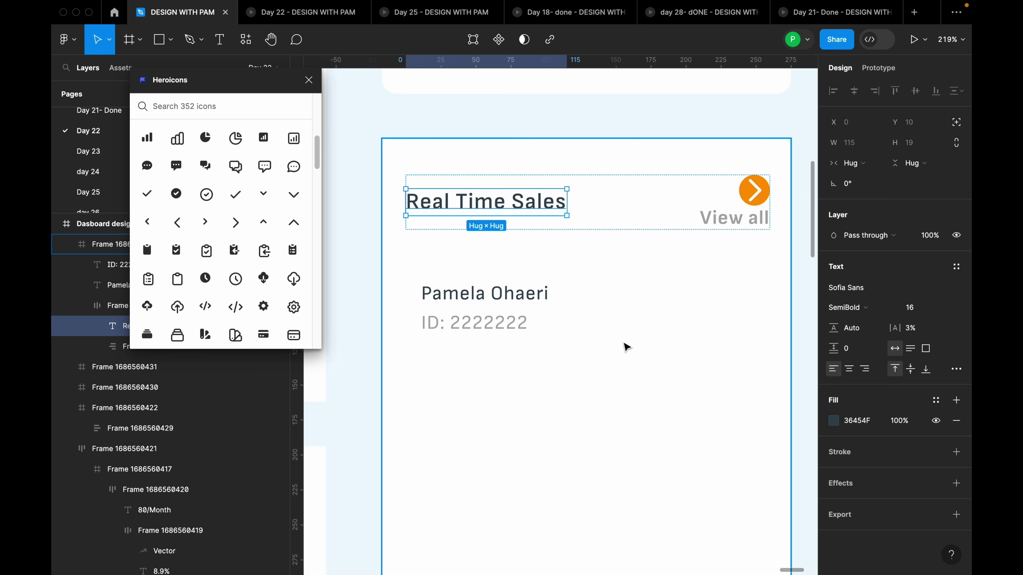
pyautogui.hotkey('ctrl', 'z')
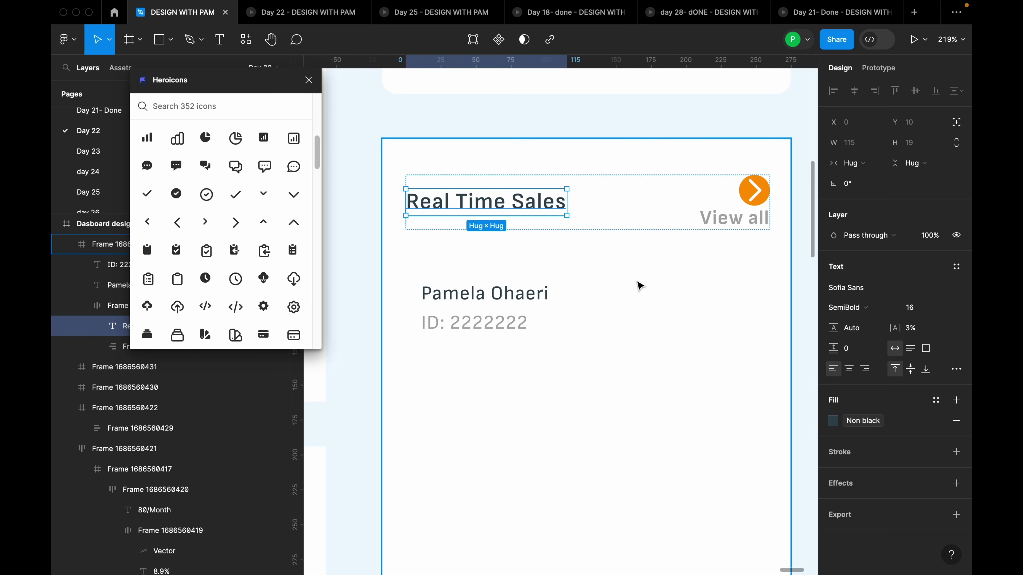
pyautogui.click(637, 333)
pyautogui.click(468, 293)
pyautogui.keyDown('shift'); pyautogui.click(495, 324); pyautogui.keyUp('shift')
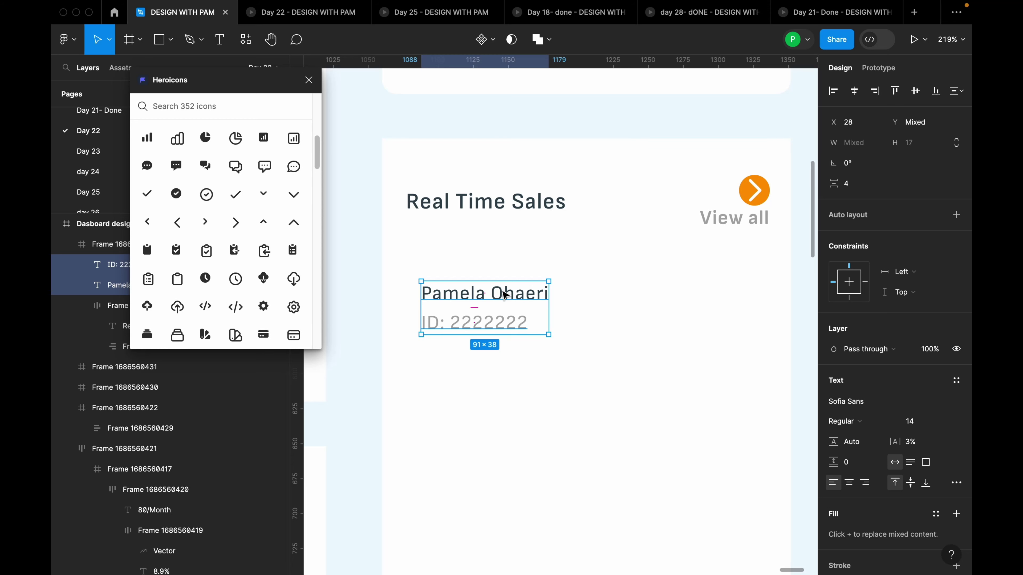
# Stack the name and ID lines in auto layout with a 4 px gap and nudge the group right
pyautogui.hotkey('shift', 'a')
pyautogui.click(855, 306)
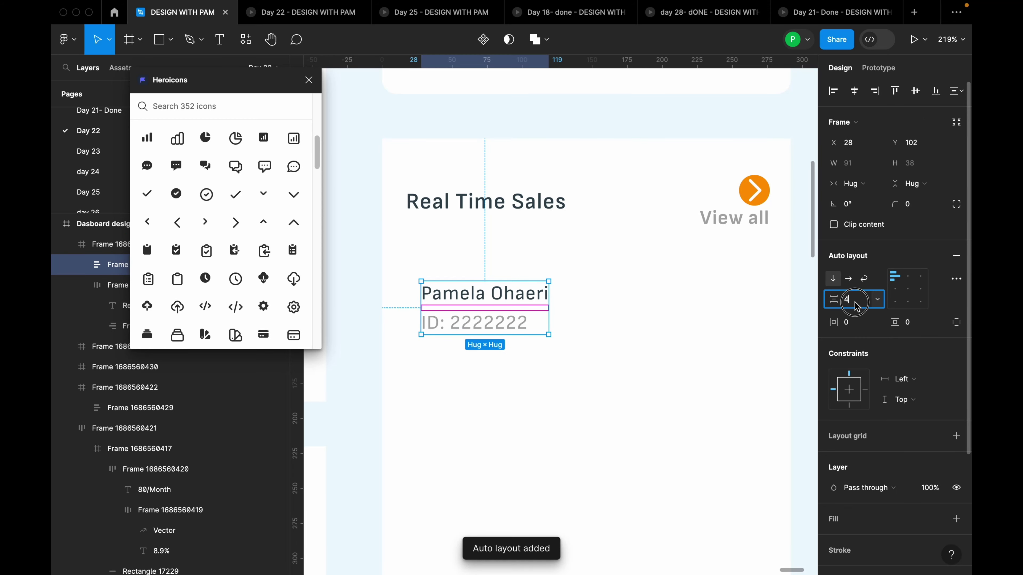
pyautogui.click(539, 350)
pyautogui.click(512, 308)
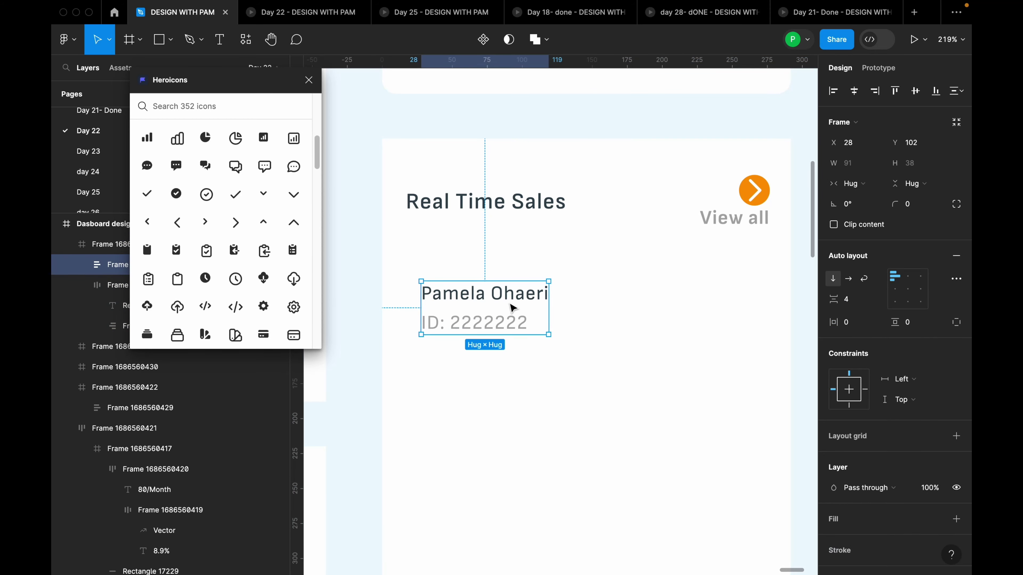
pyautogui.moveTo(511, 308)
pyautogui.mouseDown()
pyautogui.moveTo(521, 297)
pyautogui.moveTo(523, 305)
pyautogui.mouseUp()
pyautogui.click(594, 306)
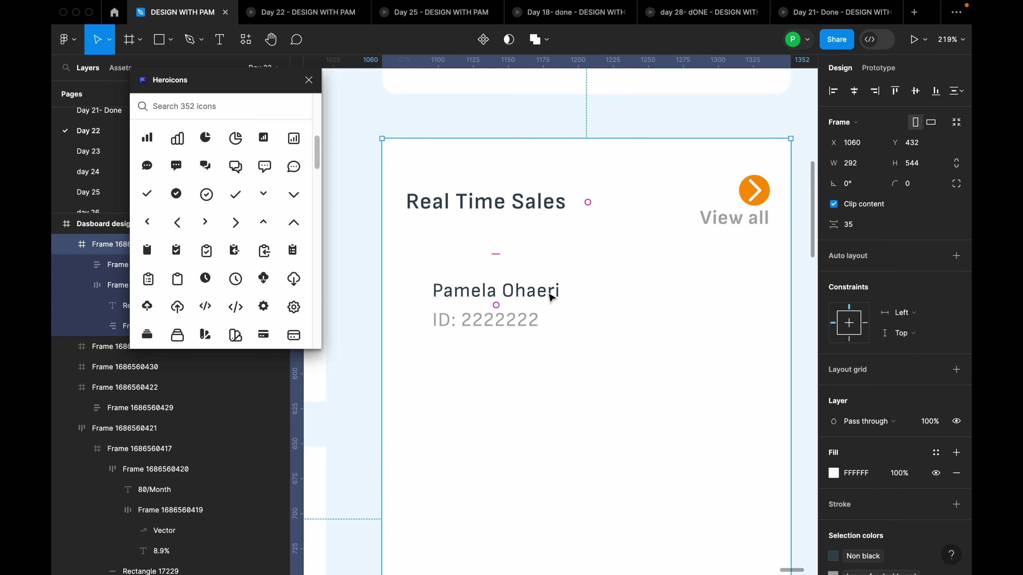
pyautogui.click(544, 296)
pyautogui.click(539, 296)
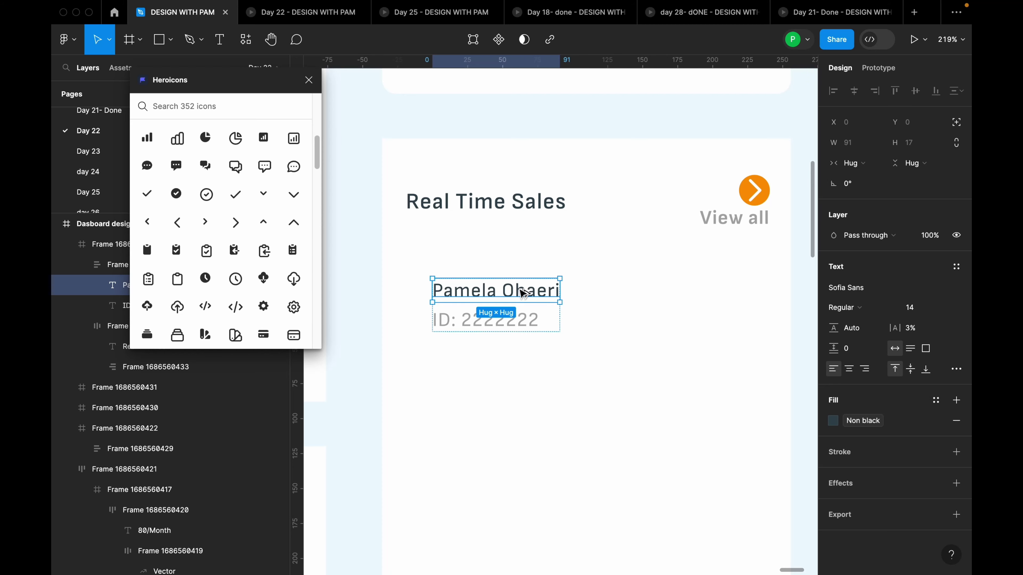
# Copy the name text to the card's right side and retype it as N20,000,000
pyautogui.moveTo(523, 293); pyautogui.dragTo(735, 298)
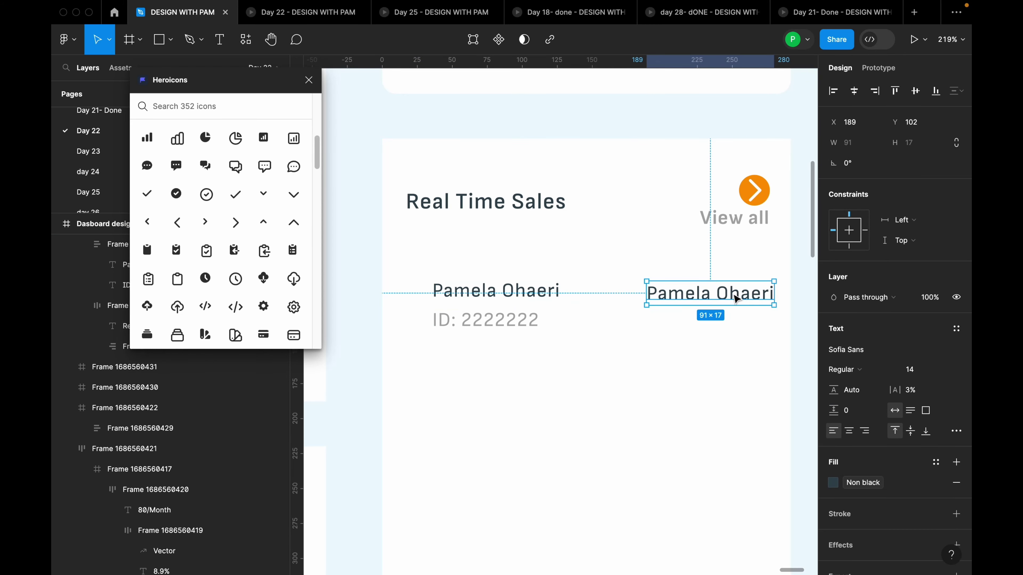
pyautogui.doubleClick(732, 294)
pyautogui.write('N')
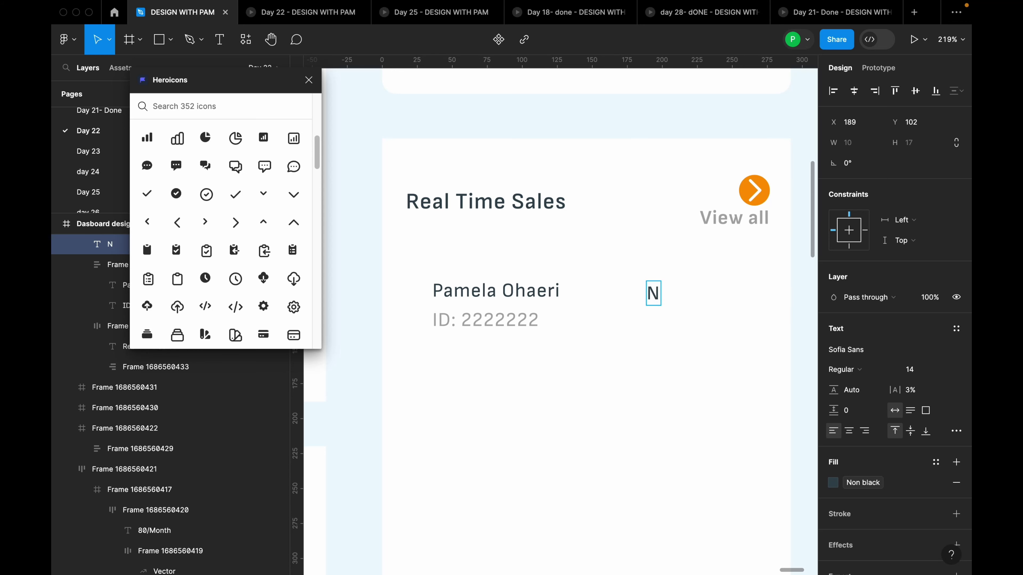
pyautogui.write('20,000,')
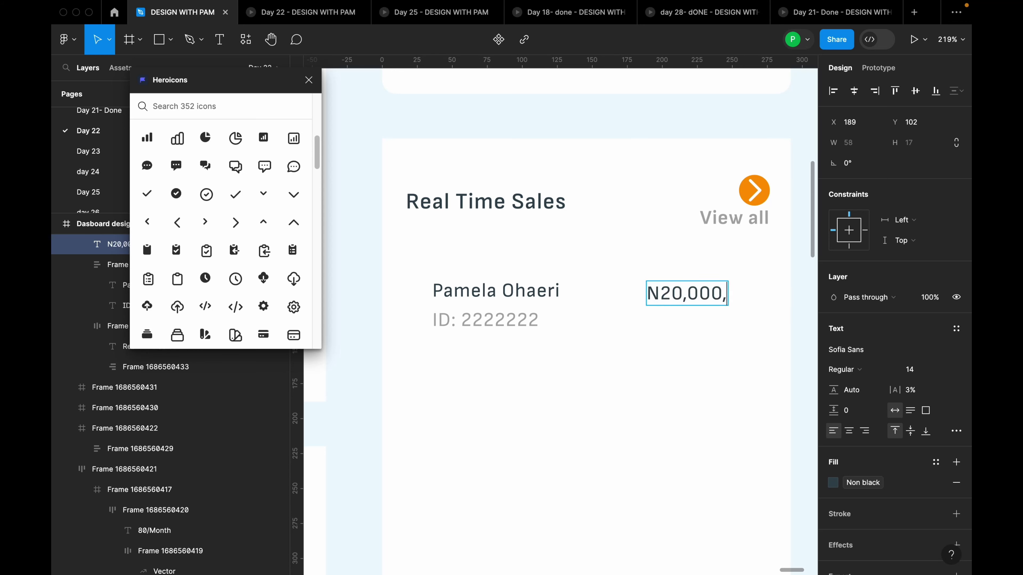
pyautogui.write('000')
pyautogui.press('Escape')
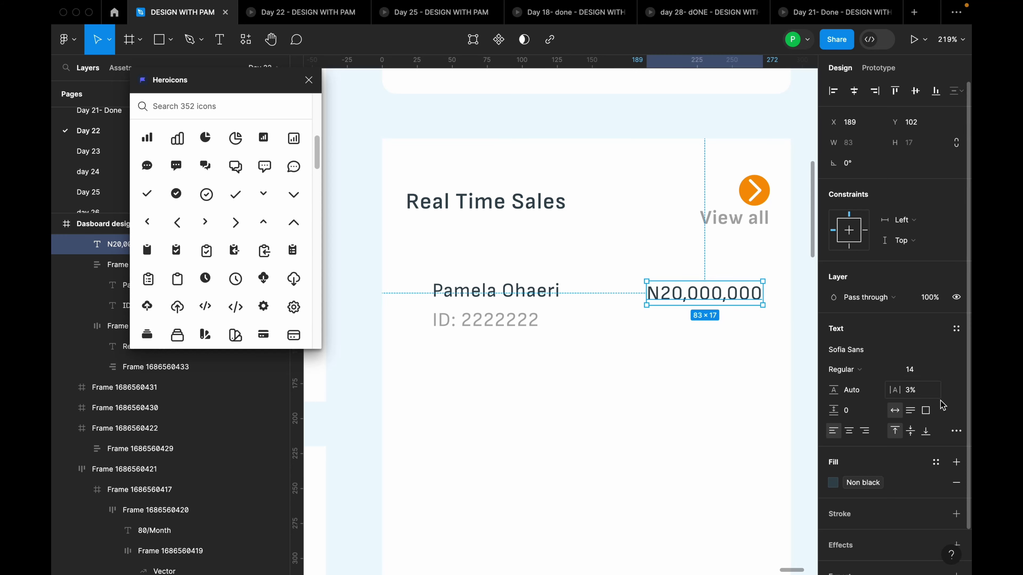
# Make the amount ExtraBold at size 16 and nudge it slightly left
pyautogui.click(890, 376)
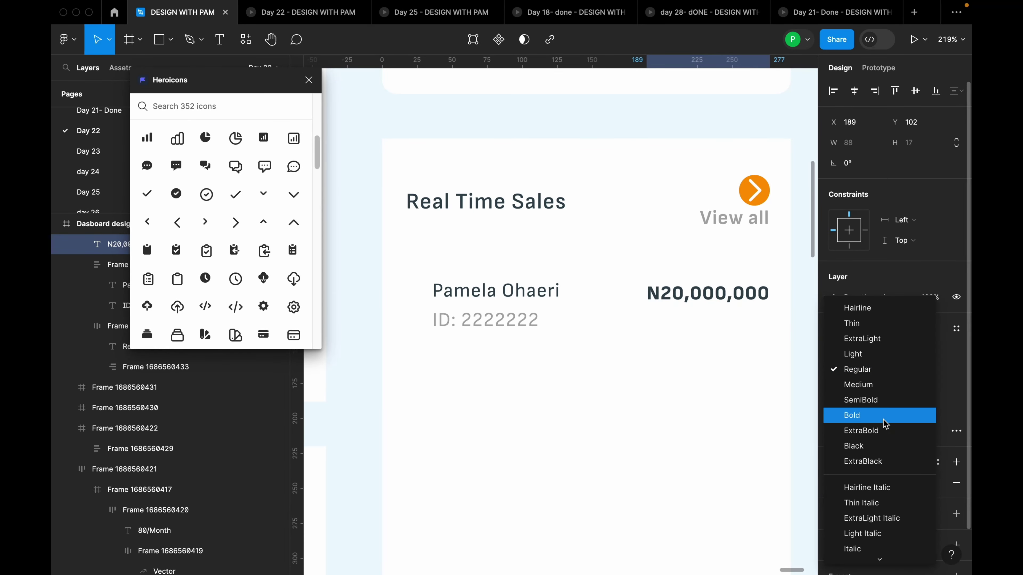
pyautogui.click(888, 430)
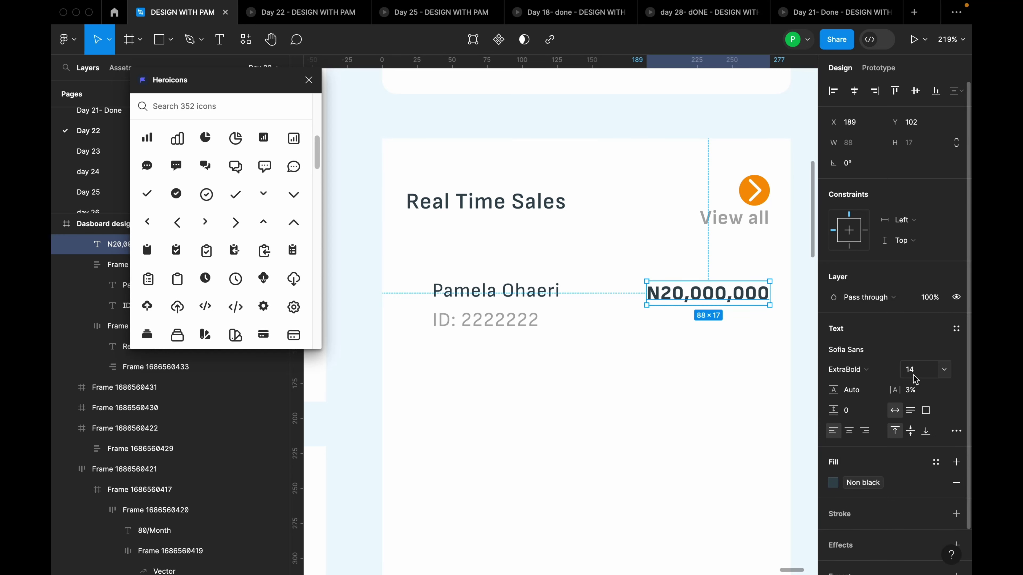
pyautogui.click(943, 372)
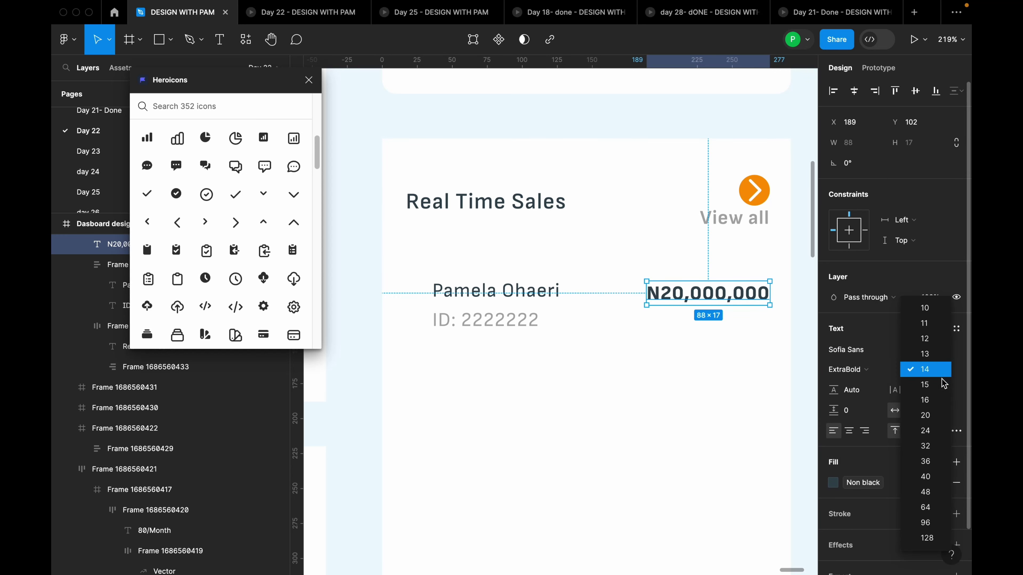
pyautogui.click(935, 400)
pyautogui.click(600, 338)
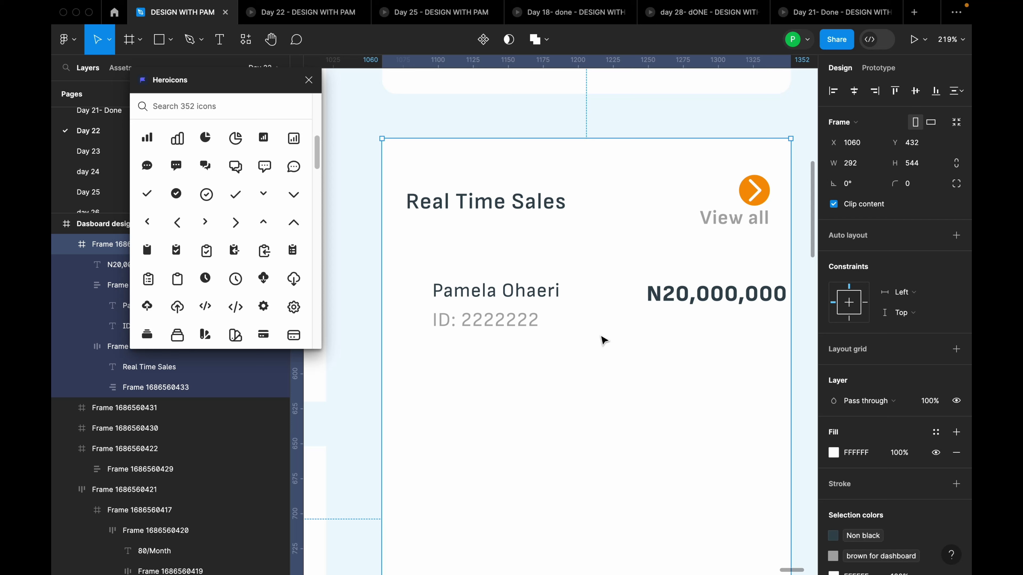
pyautogui.click(550, 304)
pyautogui.click(669, 311)
pyautogui.moveTo(731, 300); pyautogui.dragTo(714, 300)
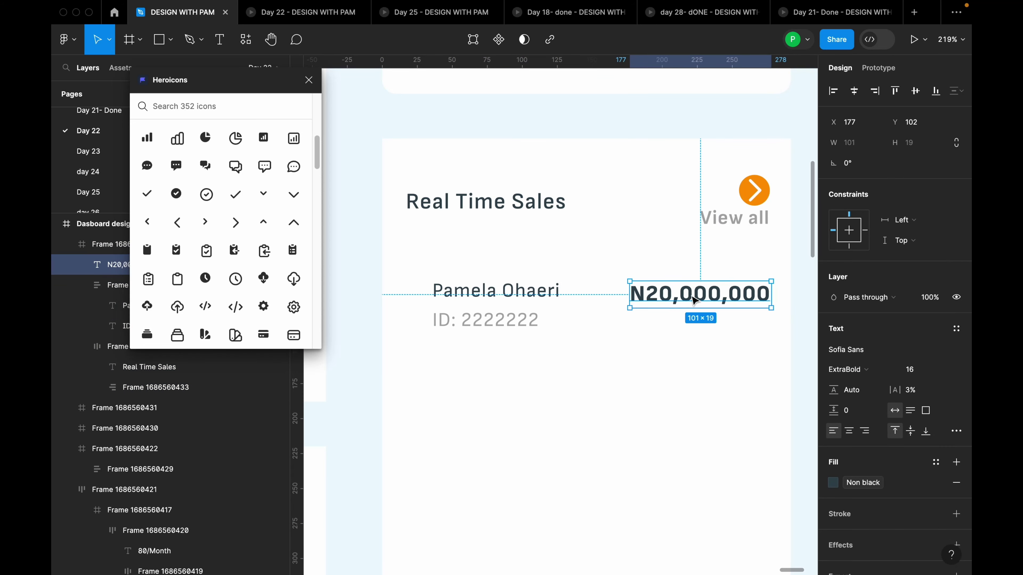
# Wrap the name block and N20,000,000 amount in one auto-layout row
pyautogui.keyDown('shift'); pyautogui.click(548, 310); pyautogui.keyUp('shift')
pyautogui.hotkey('shift', 'a')
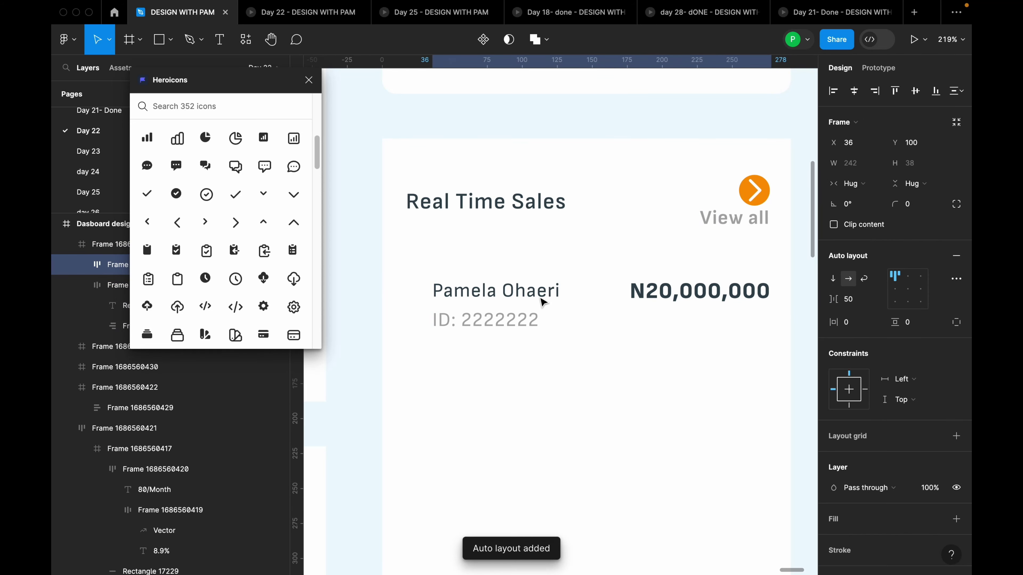
pyautogui.scroll(-5, 617, 311)
pyautogui.scroll(-5, 643, 317)
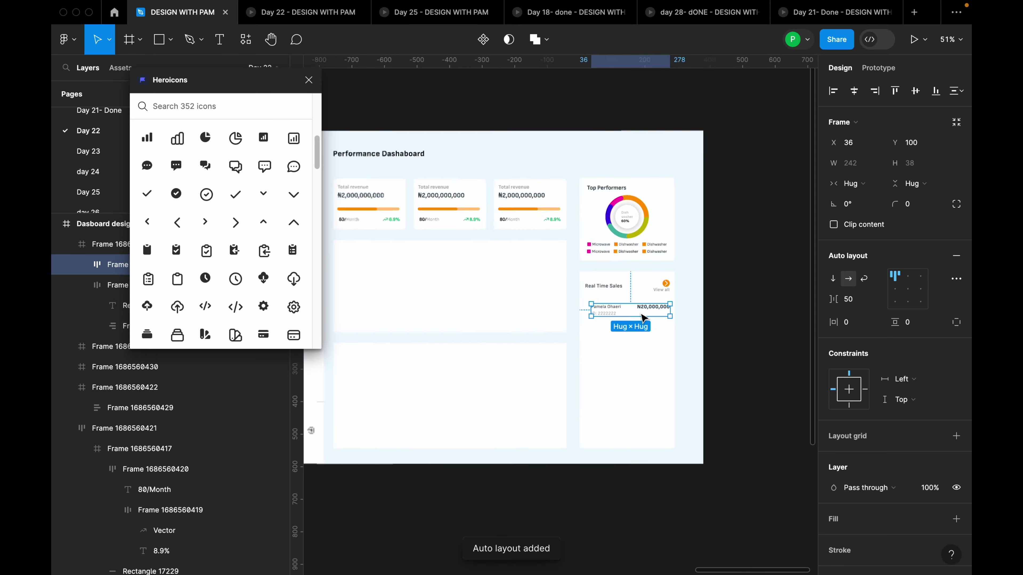
# Show the dashboard frame's layout grids and center the Real Time Sales header row horizontally
pyautogui.click(364, 171)
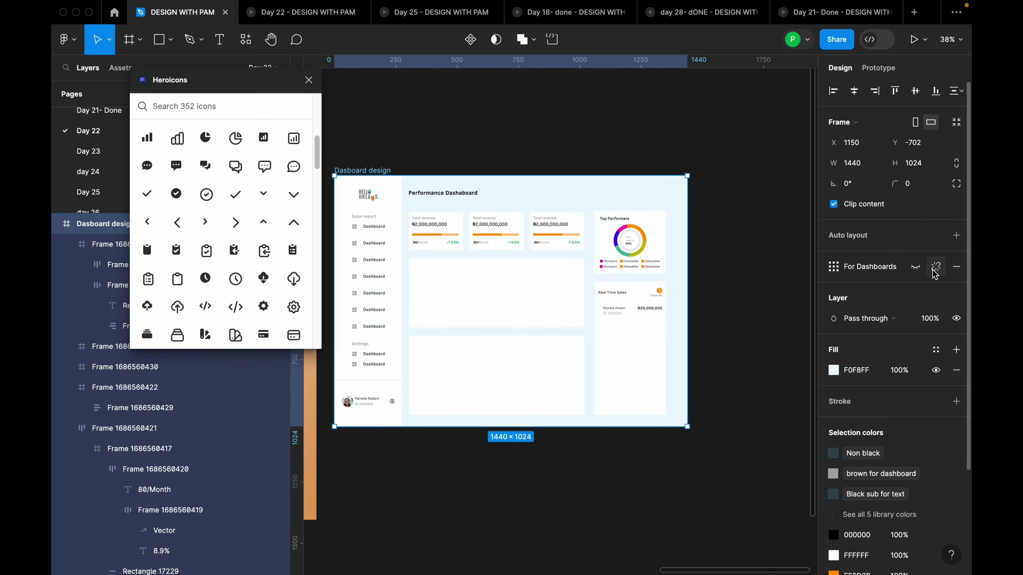
pyautogui.hotkey('shift', 'g')
pyautogui.scroll(10, 649, 307)
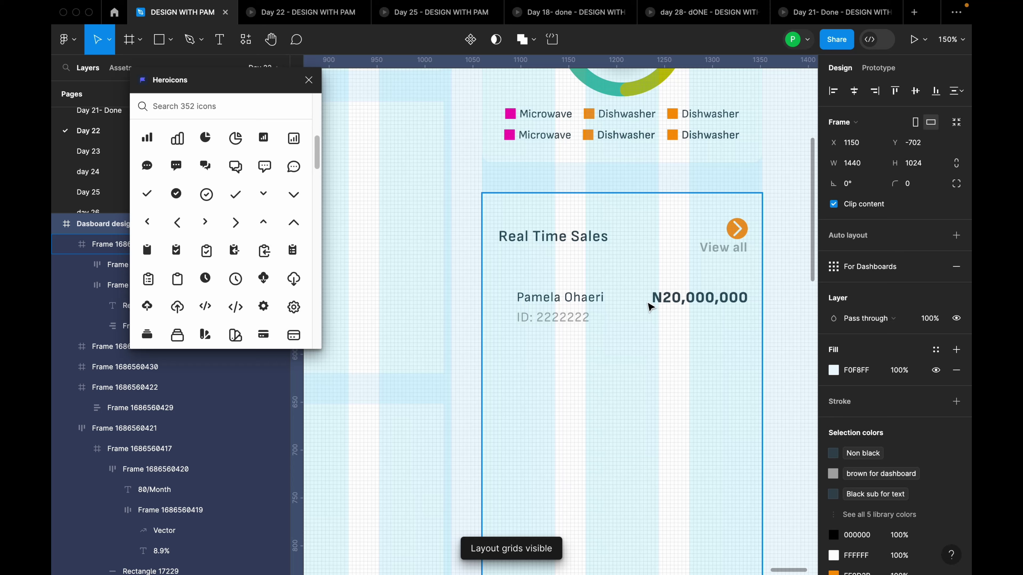
pyautogui.doubleClick(580, 242)
pyautogui.scroll(1, 688, 241)
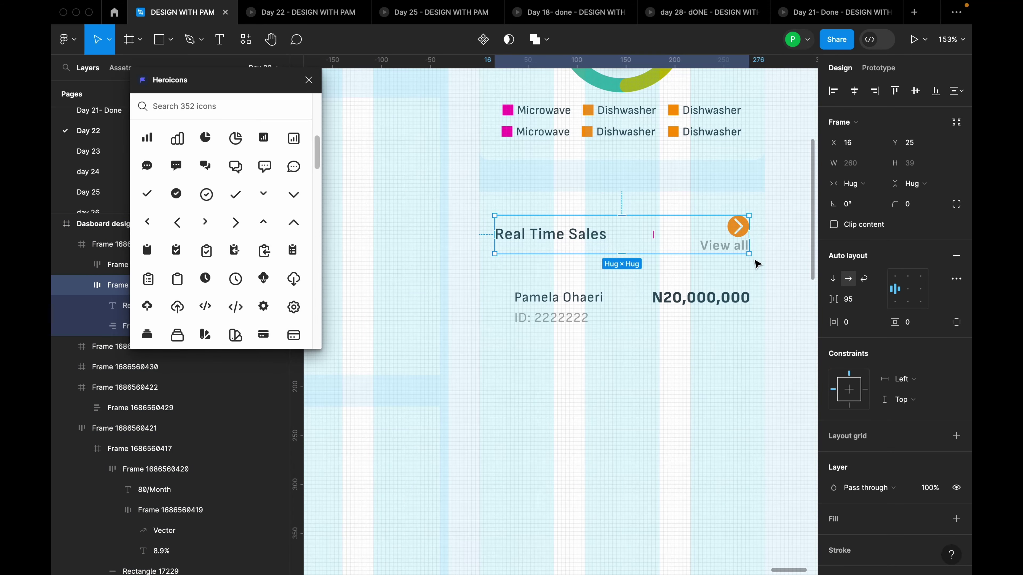
pyautogui.click(855, 91)
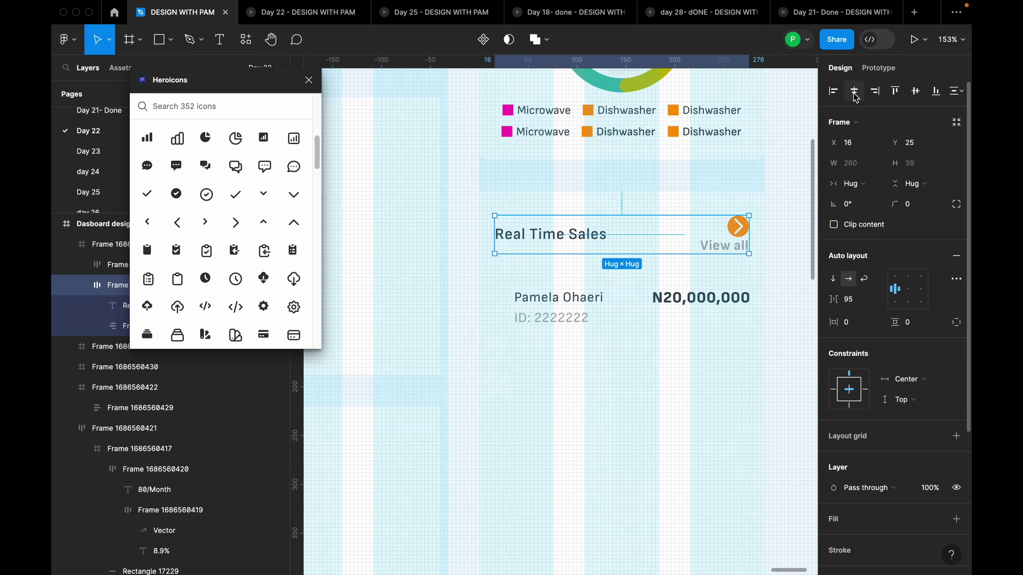
pyautogui.click(714, 317)
pyautogui.click(572, 376)
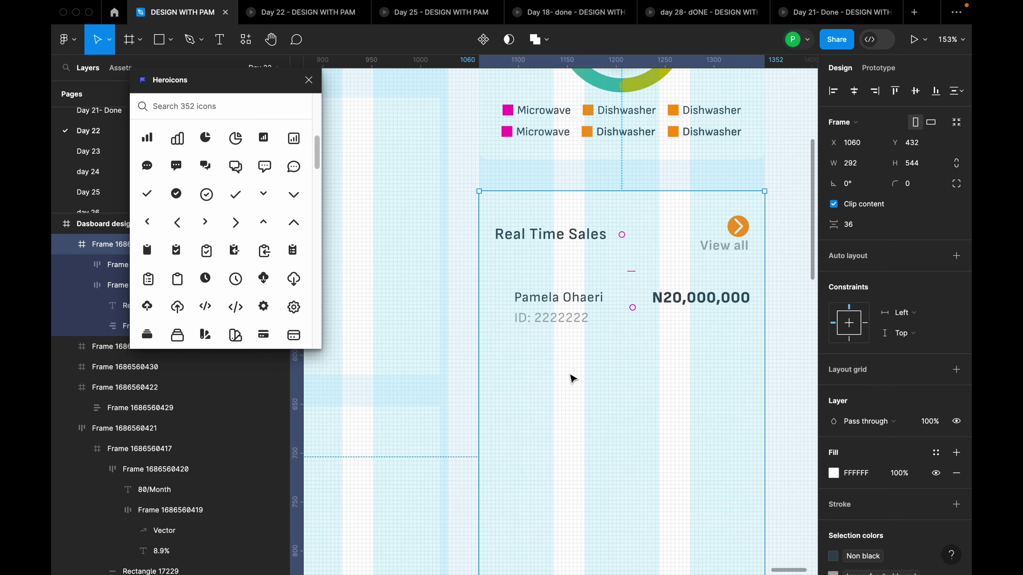
# Draw a 42×42 circle, shift the entry row right, and snap the circle against its left edge
pyautogui.press('o')
pyautogui.moveTo(520, 370)
pyautogui.mouseDown()
pyautogui.moveTo(551, 389)
pyautogui.moveTo(505, 327)
pyautogui.mouseUp()
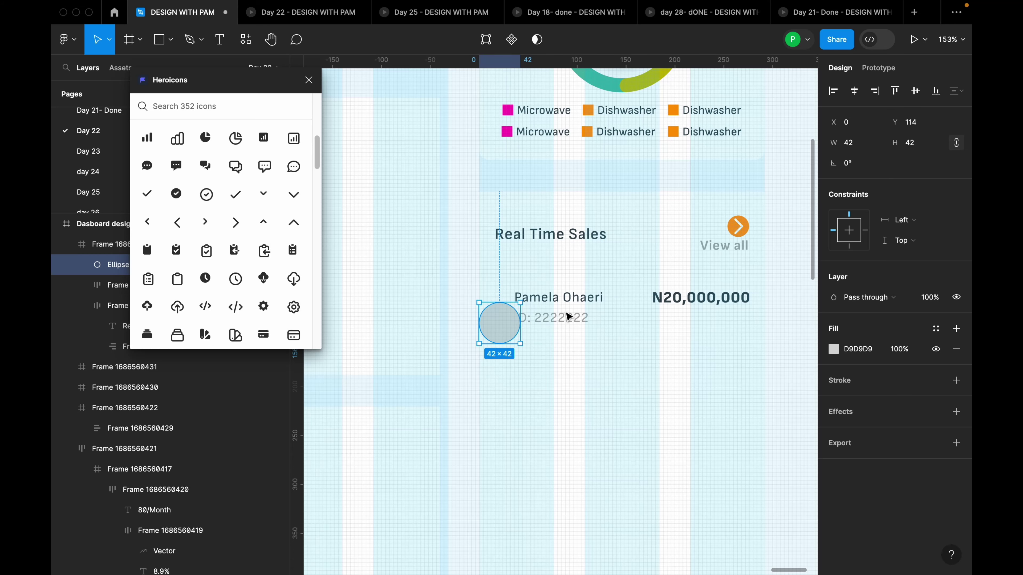
pyautogui.click(571, 300)
pyautogui.moveTo(571, 300); pyautogui.dragTo(585, 300)
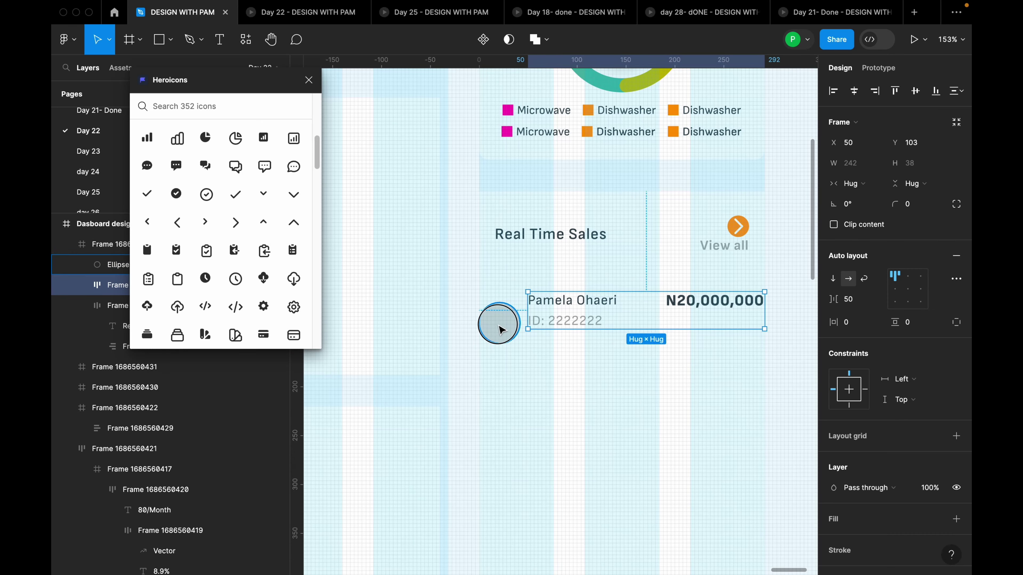
pyautogui.moveTo(498, 320)
pyautogui.mouseDown()
pyautogui.moveTo(512, 328)
pyautogui.moveTo(508, 318)
pyautogui.mouseUp()
pyautogui.scroll(-5, 555, 356)
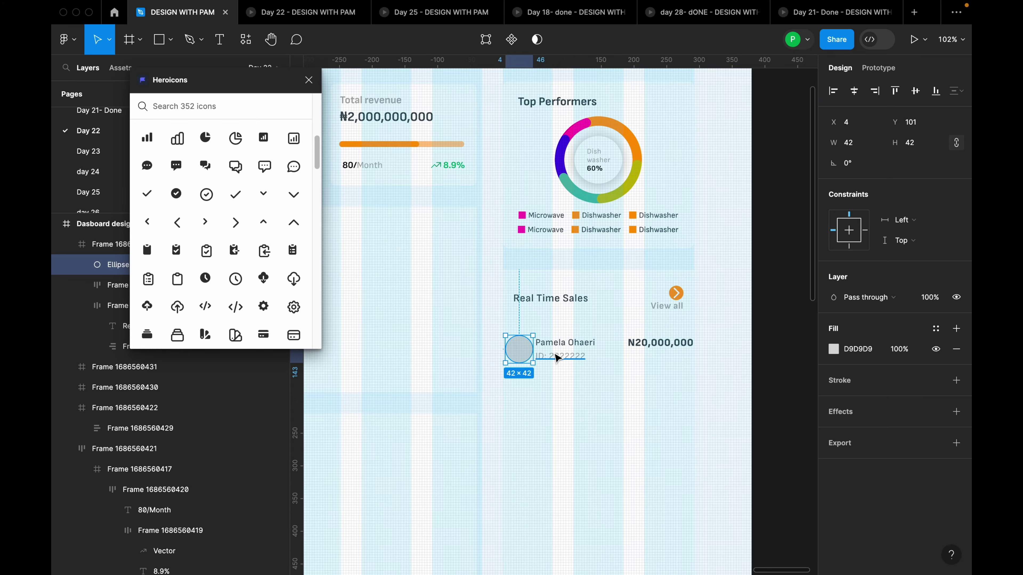
pyautogui.scroll(-10, 555, 356)
pyautogui.scroll(3, 589, 373)
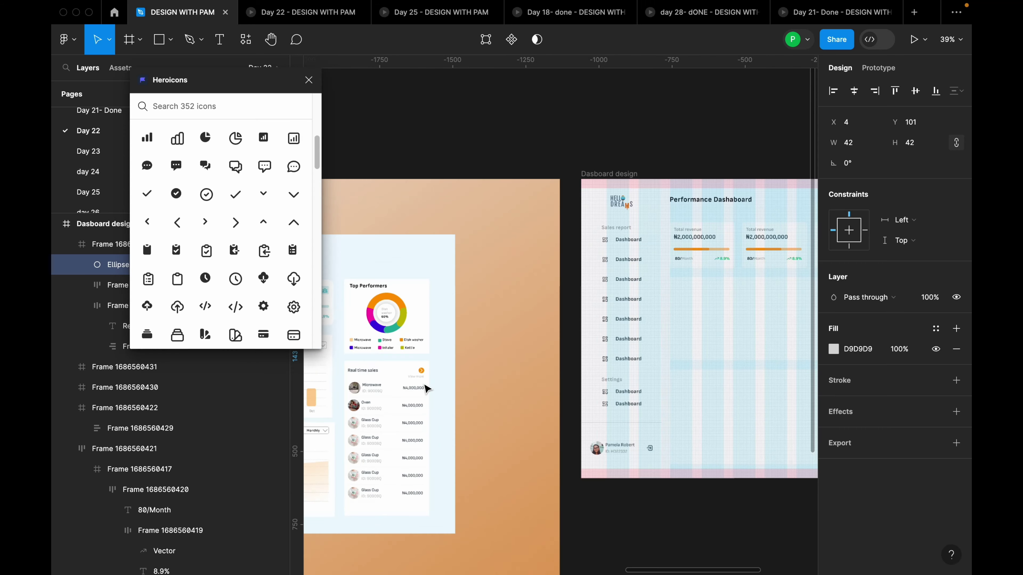
pyautogui.scroll(-2, 348, 407)
pyautogui.hscroll(2, 343, 406)
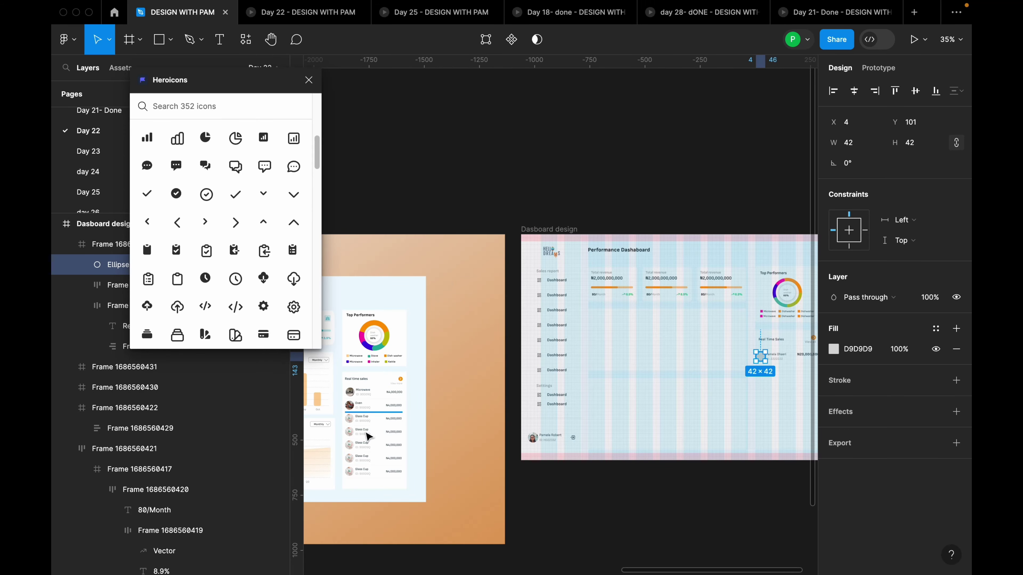
pyautogui.scroll(3, 368, 436)
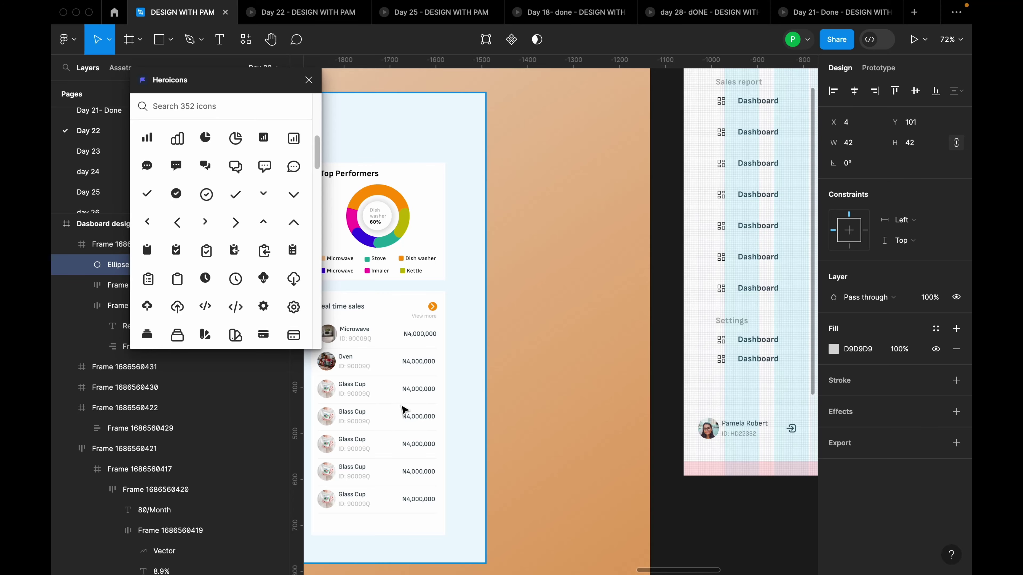
pyautogui.scroll(-1, 355, 387)
pyautogui.scroll(-3, 509, 348)
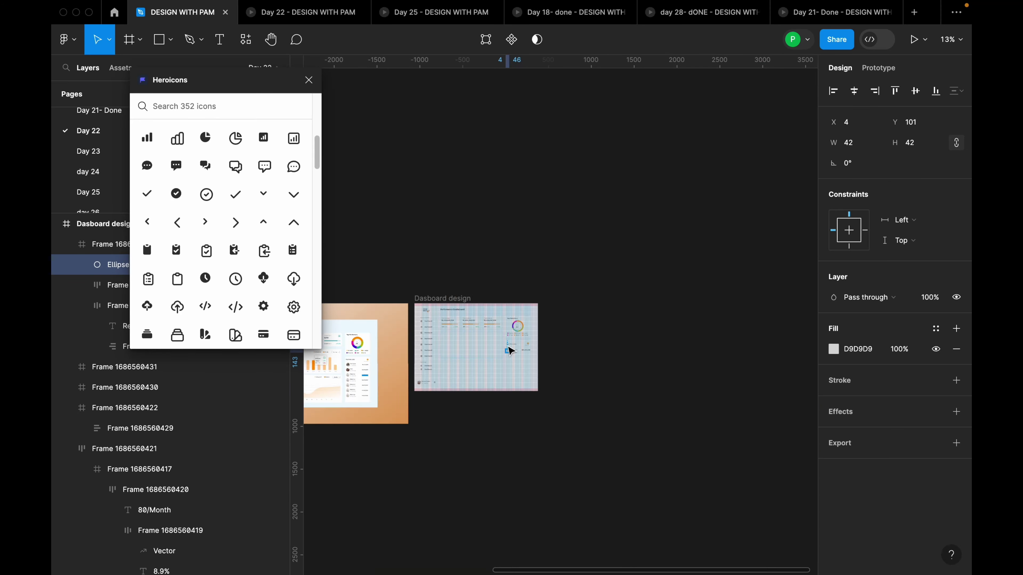
pyautogui.scroll(6, 516, 350)
pyautogui.scroll(2, 612, 358)
# Rename the first entry's name text to 'Microwave', correcting the 'Wicrowave' typo
pyautogui.click(616, 387)
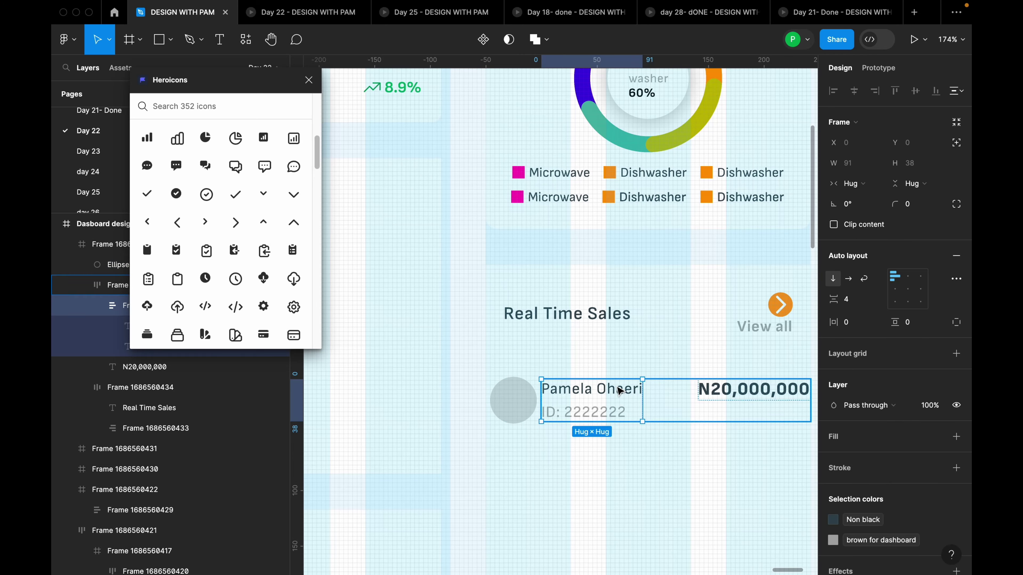
pyautogui.doubleClick(616, 388)
pyautogui.doubleClick(616, 387)
pyautogui.write('Wicrowave')
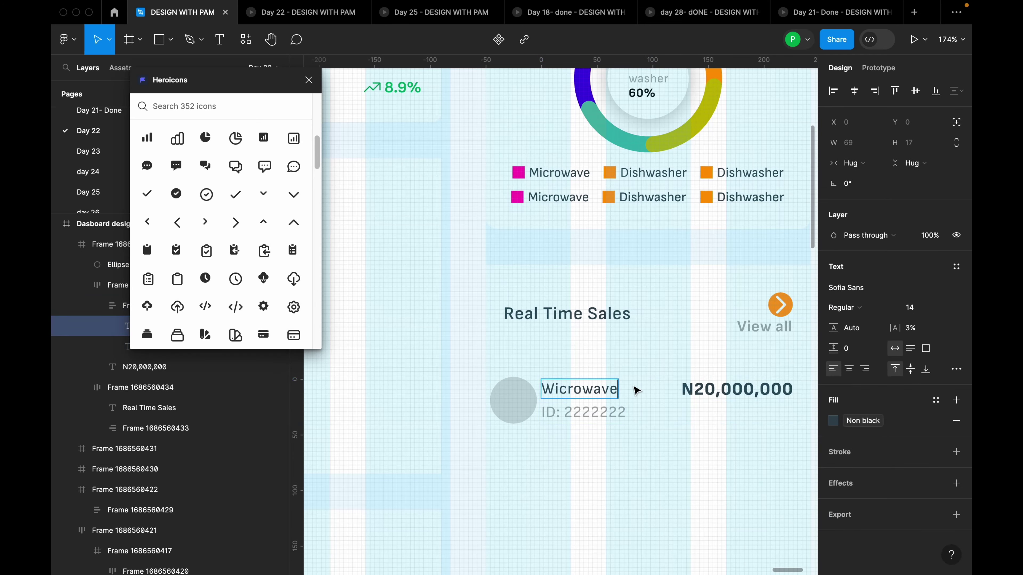
pyautogui.press('Escape')
pyautogui.doubleClick(596, 393)
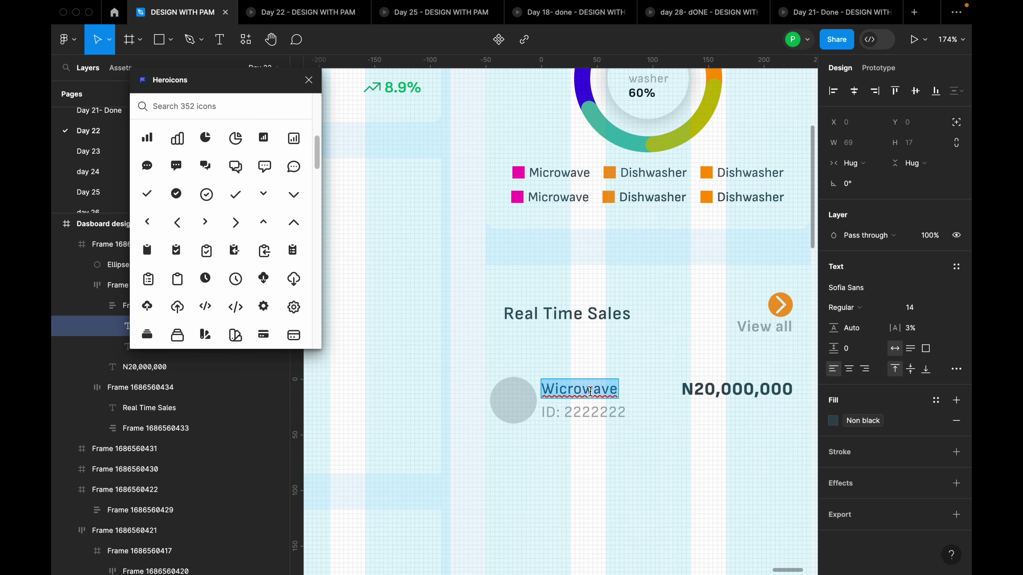
pyautogui.scroll(4, 589, 390)
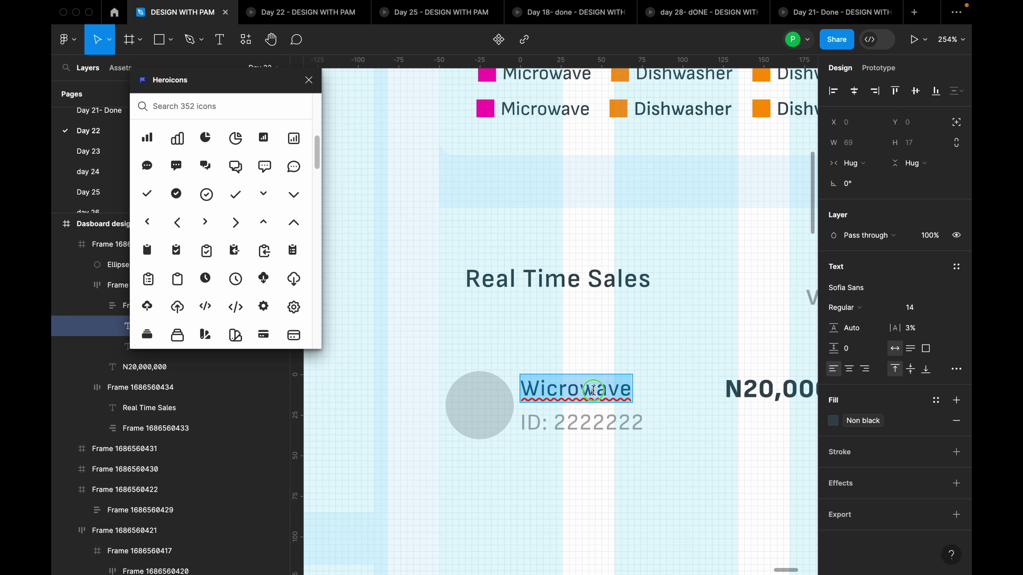
pyautogui.rightClick(594, 390)
pyautogui.click(627, 402)
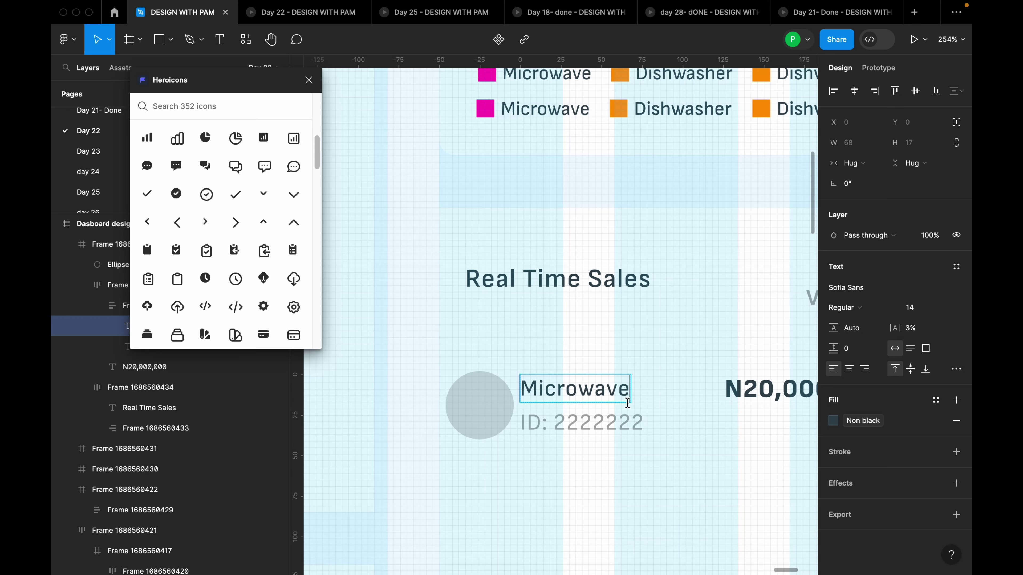
pyautogui.press('Escape')
pyautogui.scroll(-5, 572, 404)
# Fill the 42×42 grey circle with a Pexels photo found by searching 'microwave'
pyautogui.click(580, 419)
pyautogui.scroll(-3, 571, 376)
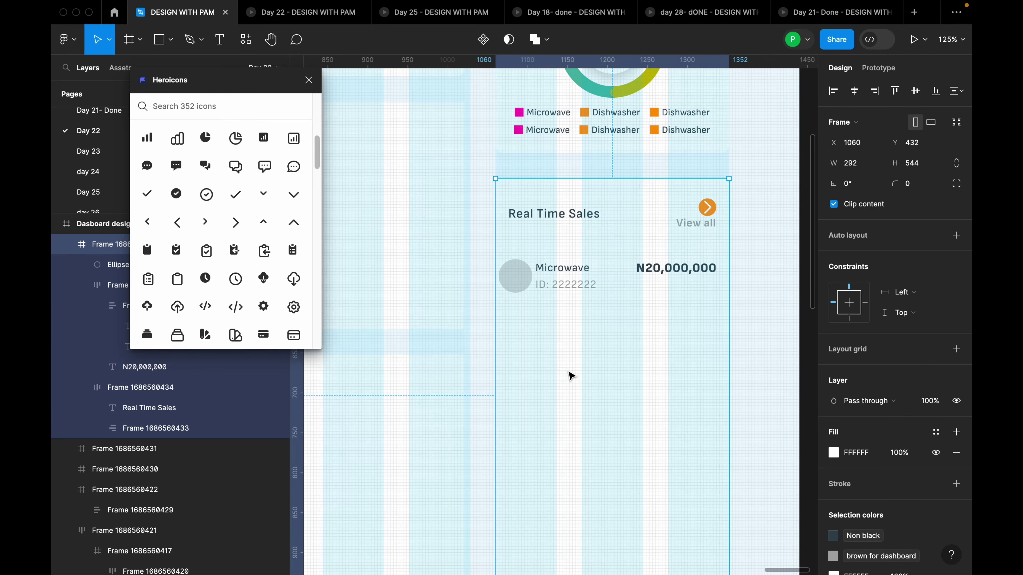
pyautogui.click(521, 277)
pyautogui.rightClick(522, 279)
pyautogui.moveTo(567, 290)
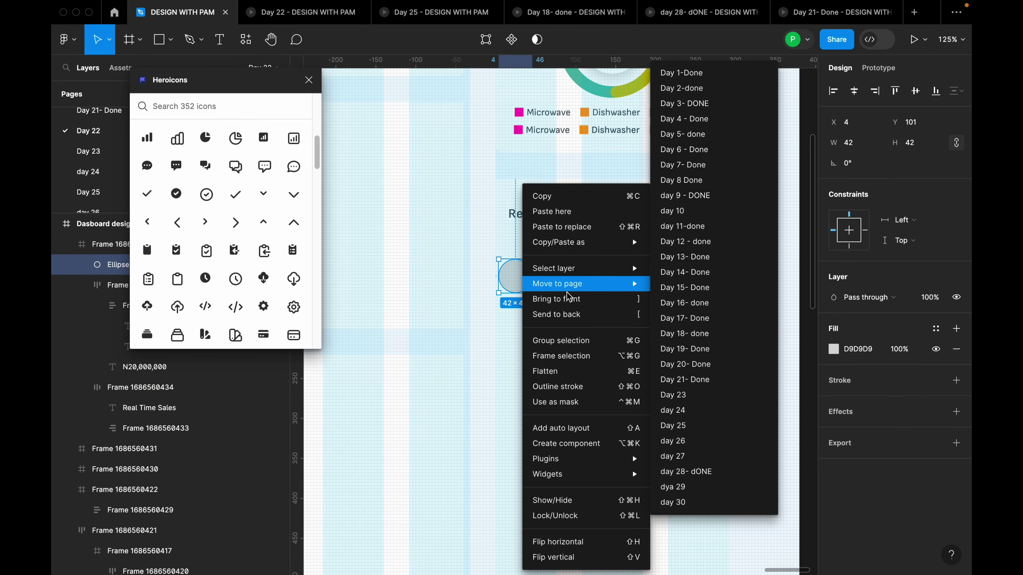
pyautogui.moveTo(617, 459)
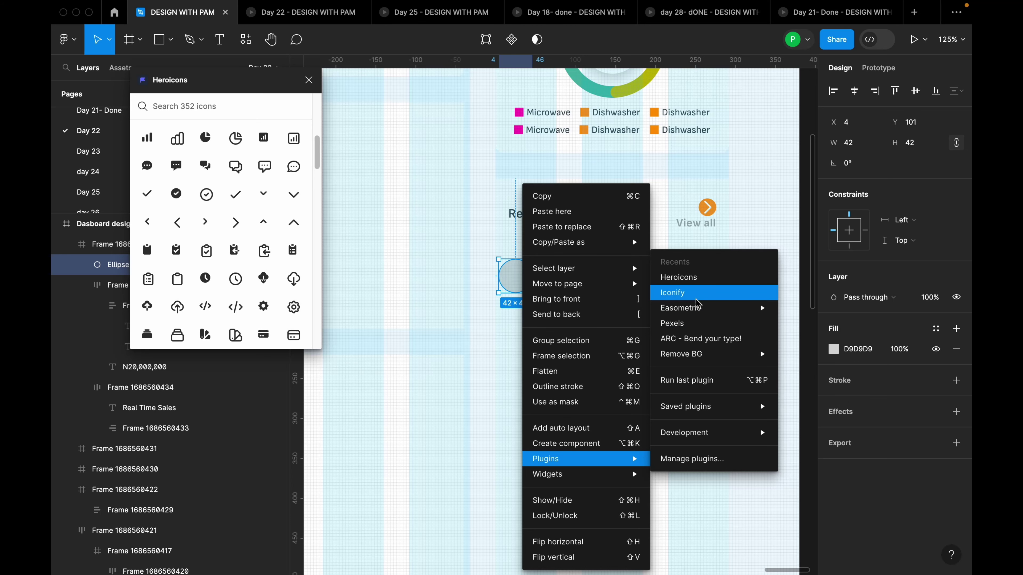
pyautogui.click(684, 323)
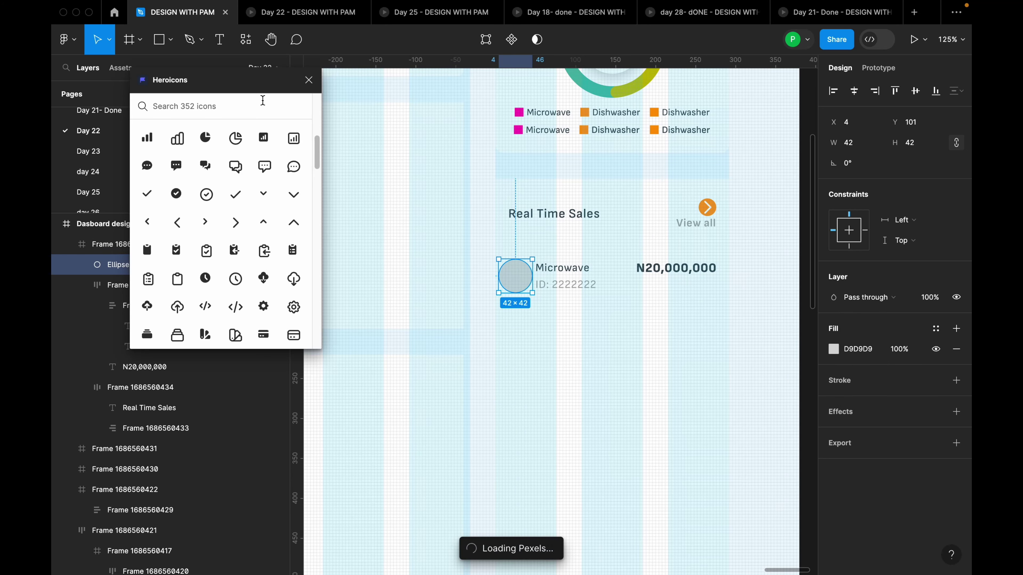
pyautogui.click(309, 83)
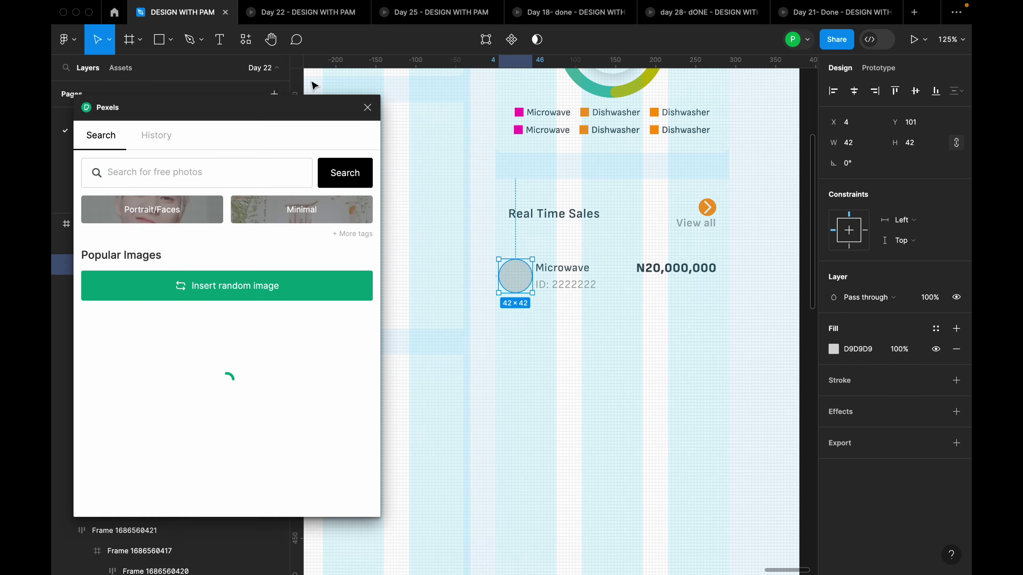
pyautogui.click(196, 162)
pyautogui.write('micr')
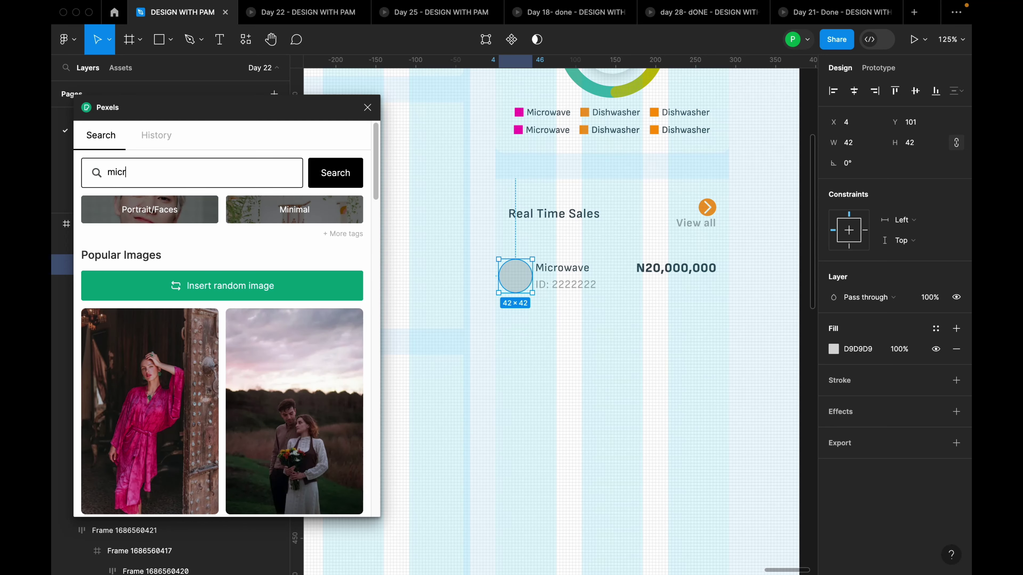
pyautogui.write('owave')
pyautogui.press('Return')
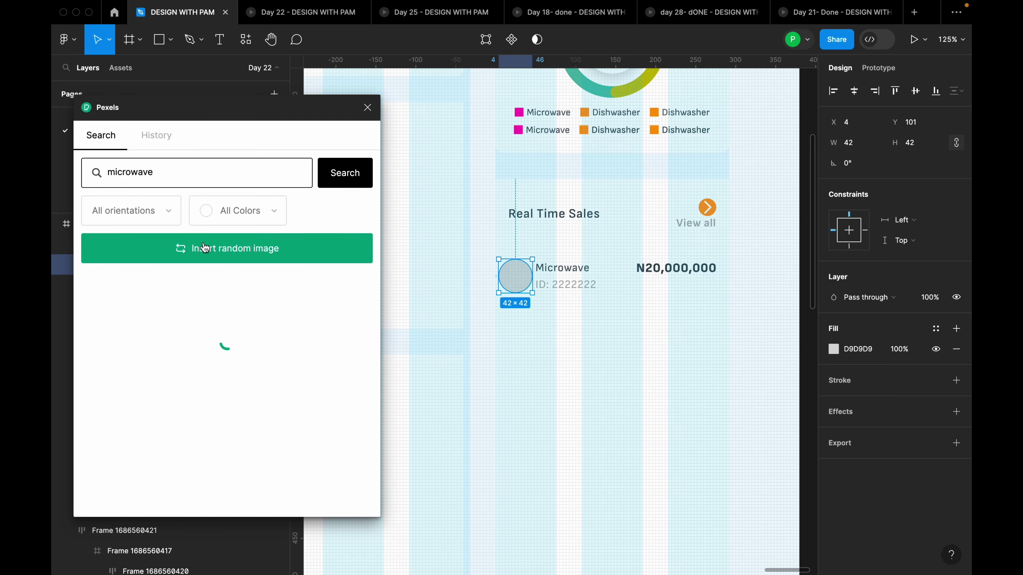
pyautogui.click(166, 351)
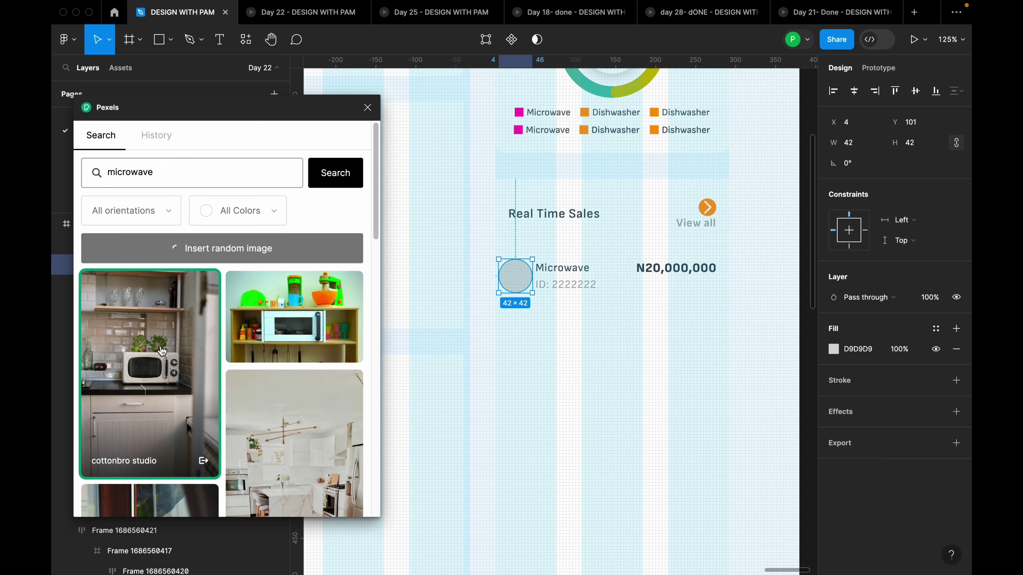
pyautogui.click(367, 107)
pyautogui.scroll(-5, 550, 293)
# Wrap the photo circle and Microwave text into a centred auto-layout row with gap 8
pyautogui.scroll(5, 628, 310)
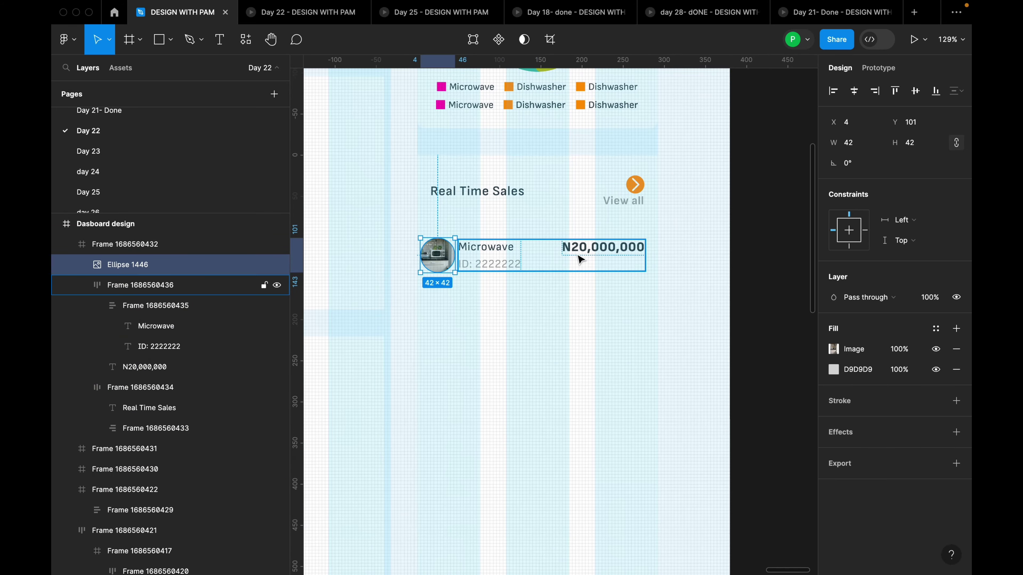
pyautogui.click(582, 258)
pyautogui.scroll(3, 499, 253)
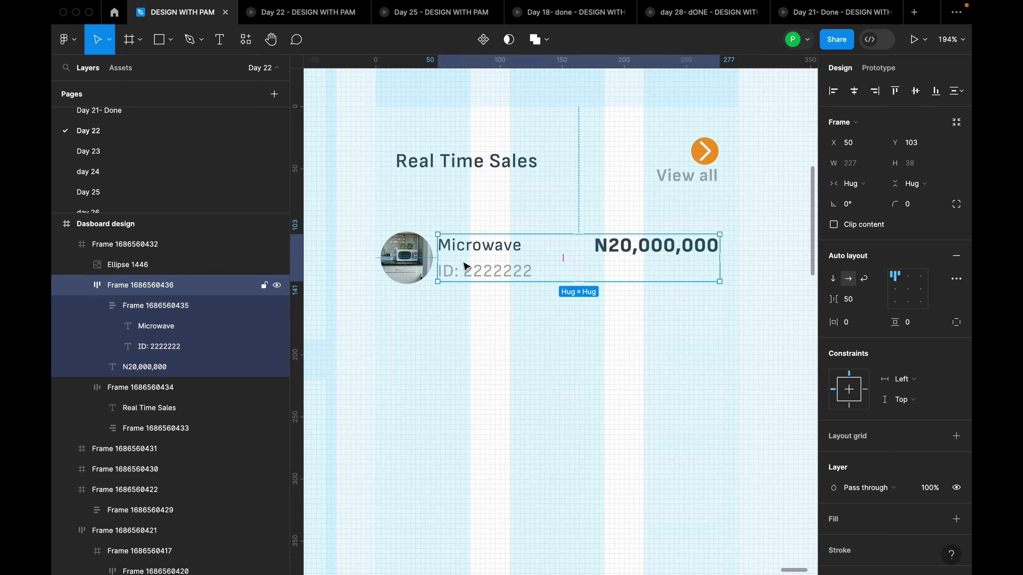
pyautogui.keyDown('shift'); pyautogui.click(419, 268); pyautogui.keyUp('shift')
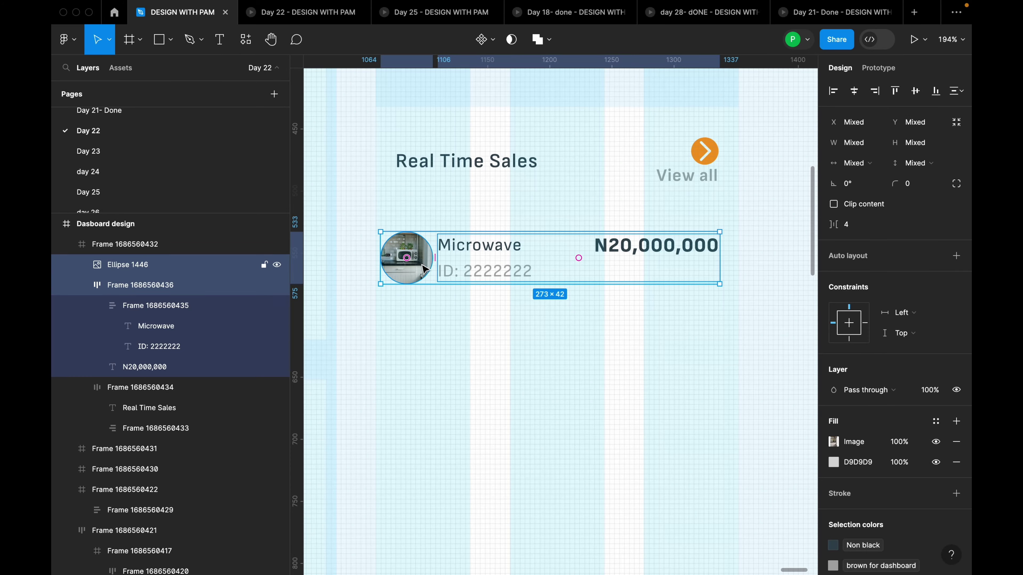
pyautogui.hotkey('shift', 'a')
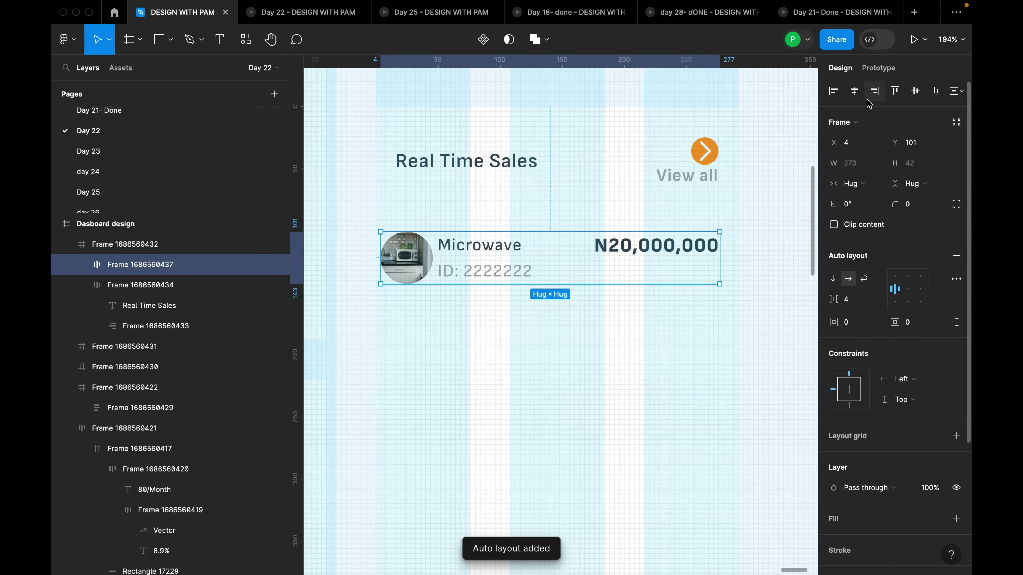
pyautogui.click(855, 91)
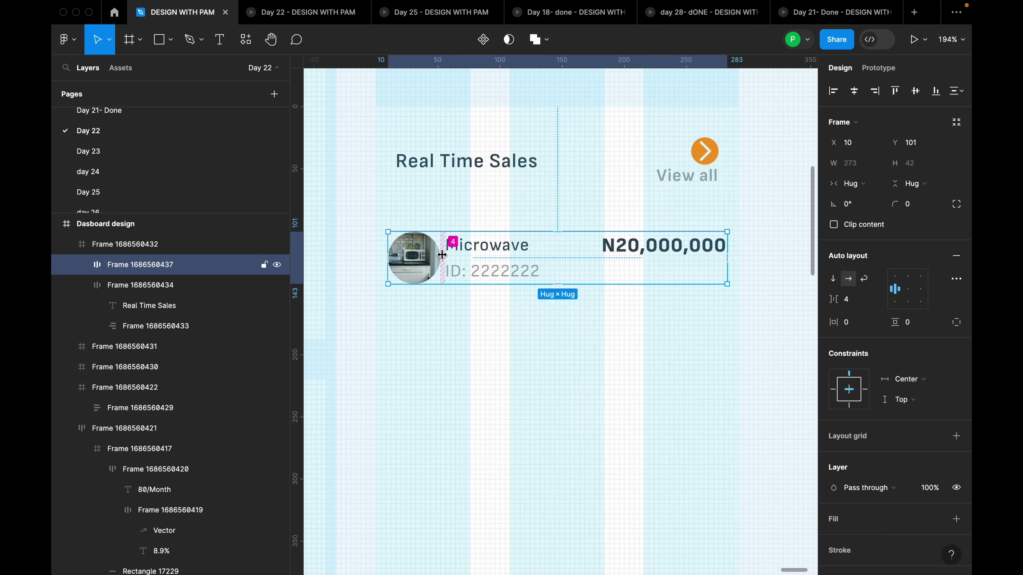
pyautogui.click(855, 301)
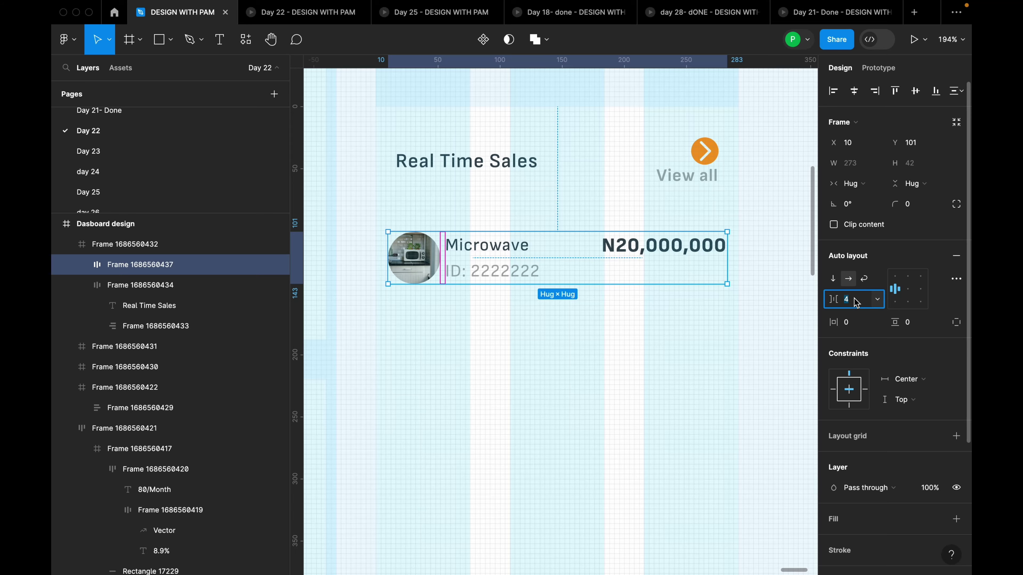
pyautogui.write('8')
pyautogui.press('Return')
# Draw a 272-wide horizontal divider line beneath the Microwave row
pyautogui.click(630, 353)
pyautogui.scroll(-10, 630, 353)
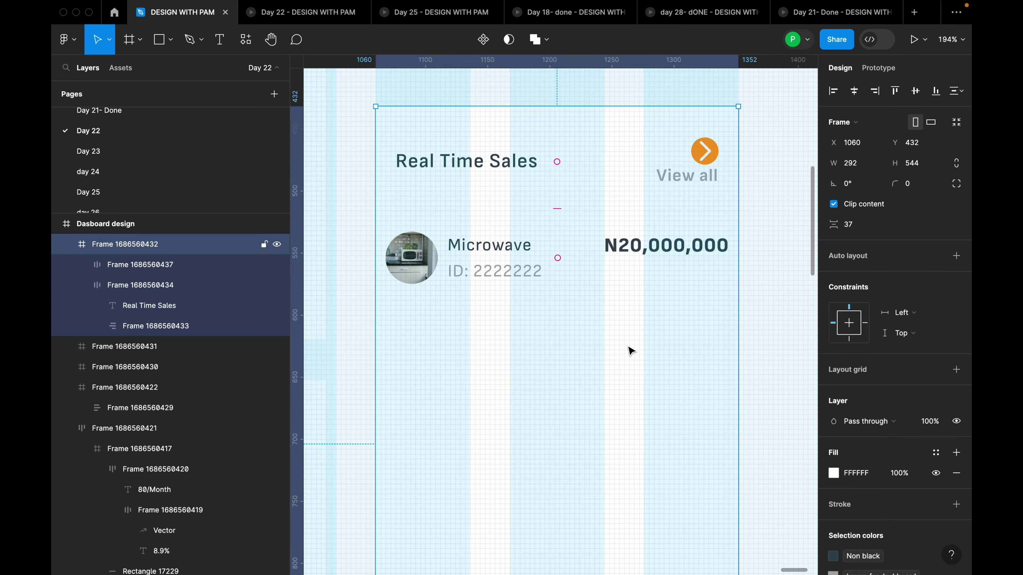
pyautogui.scroll(-3, 659, 336)
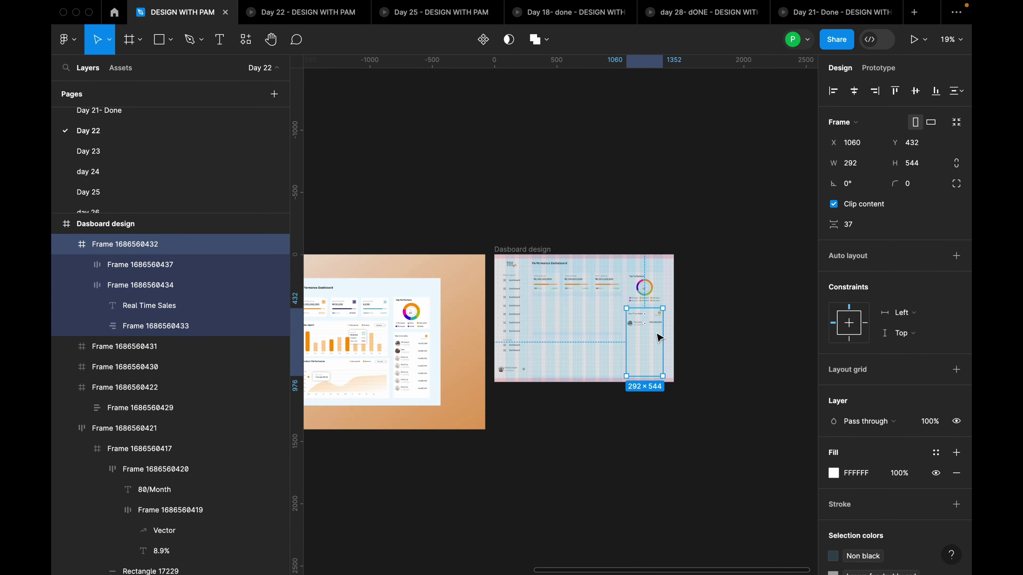
pyautogui.scroll(8, 327, 385)
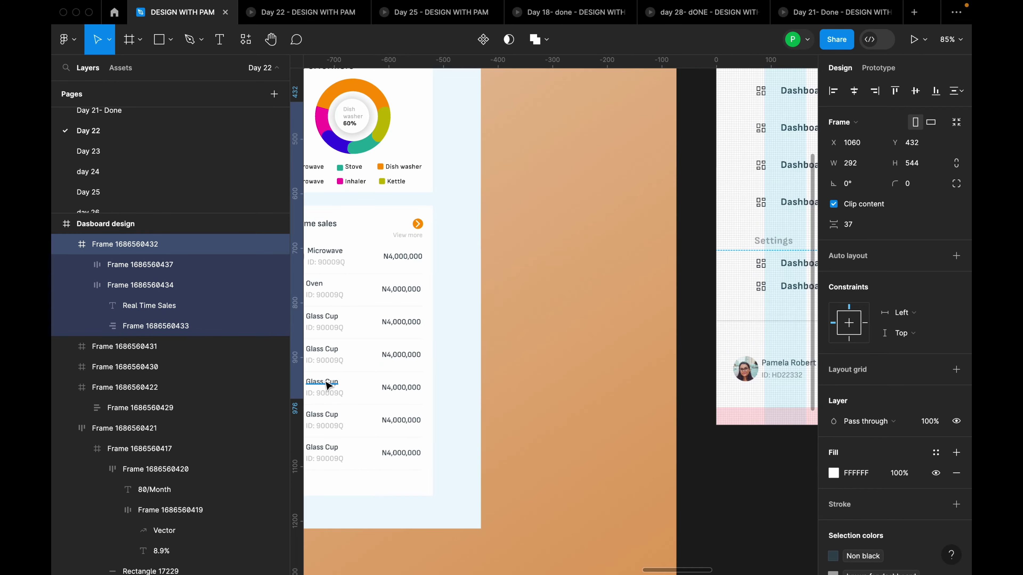
pyautogui.scroll(-6, 332, 387)
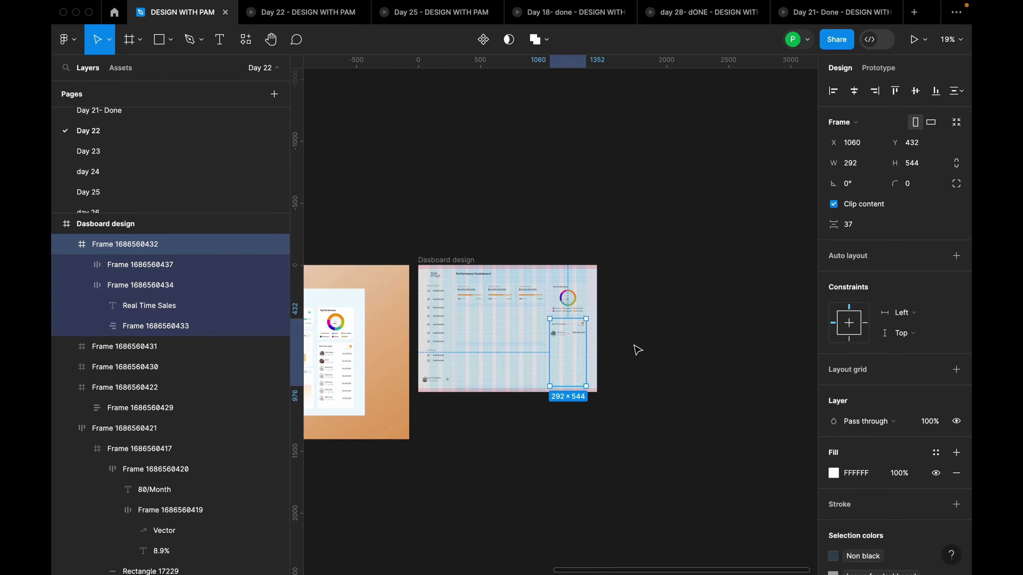
pyautogui.scroll(10, 555, 347)
pyautogui.click(546, 262)
pyautogui.click(540, 273)
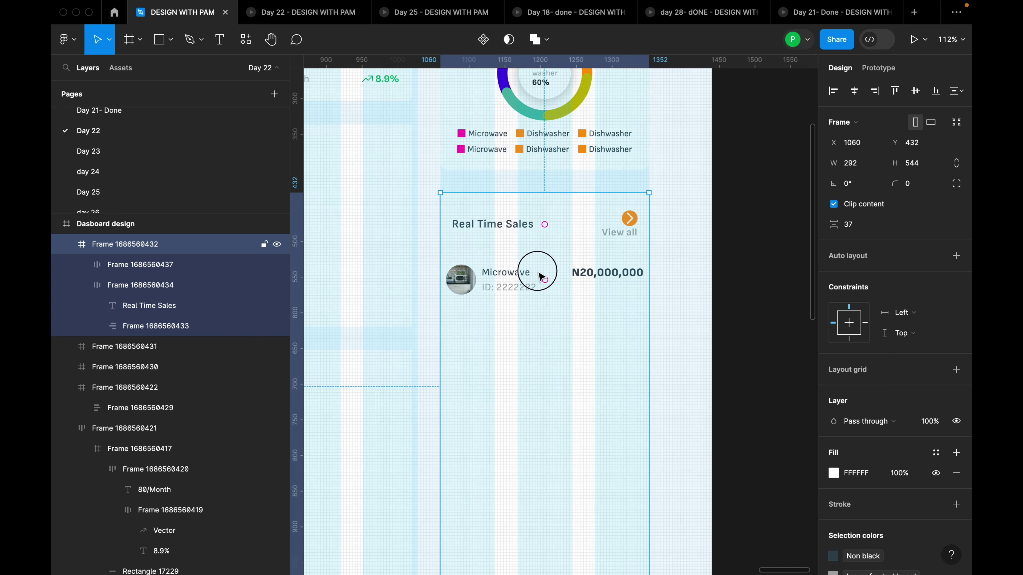
pyautogui.press('Escape')
pyautogui.scroll(4, 544, 321)
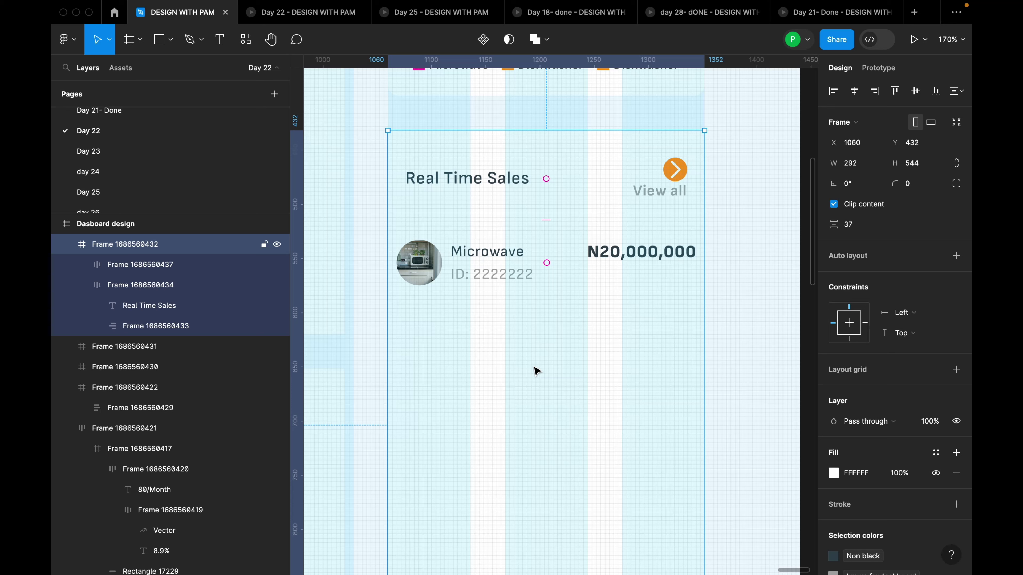
pyautogui.press('l')
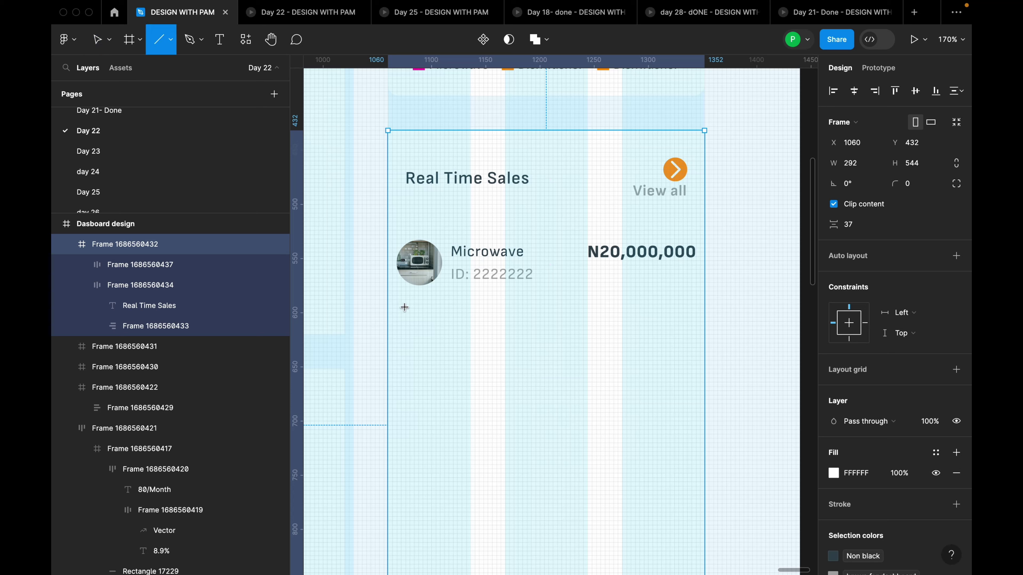
pyautogui.moveTo(405, 307); pyautogui.dragTo(700, 308)
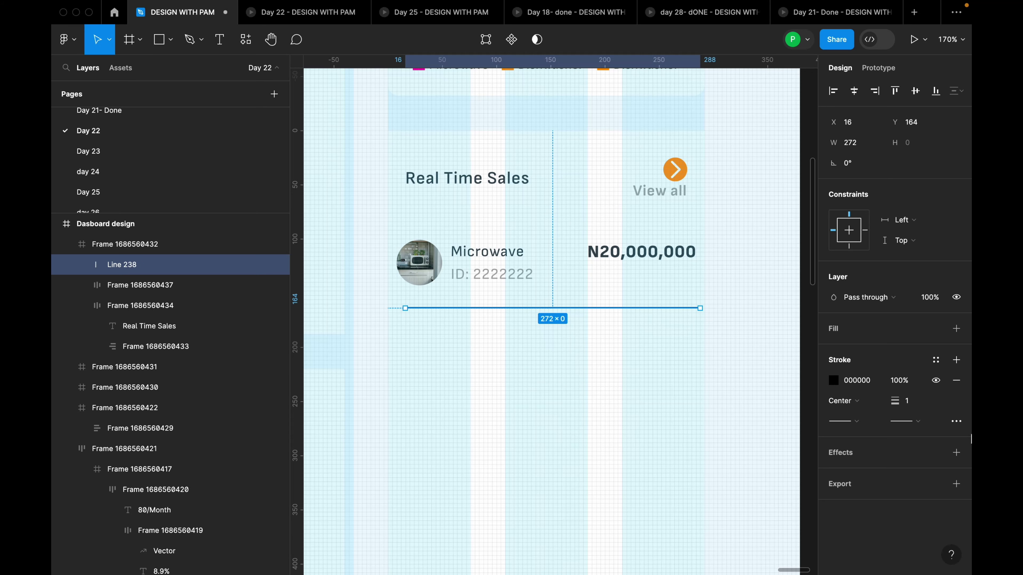
pyautogui.click(936, 360)
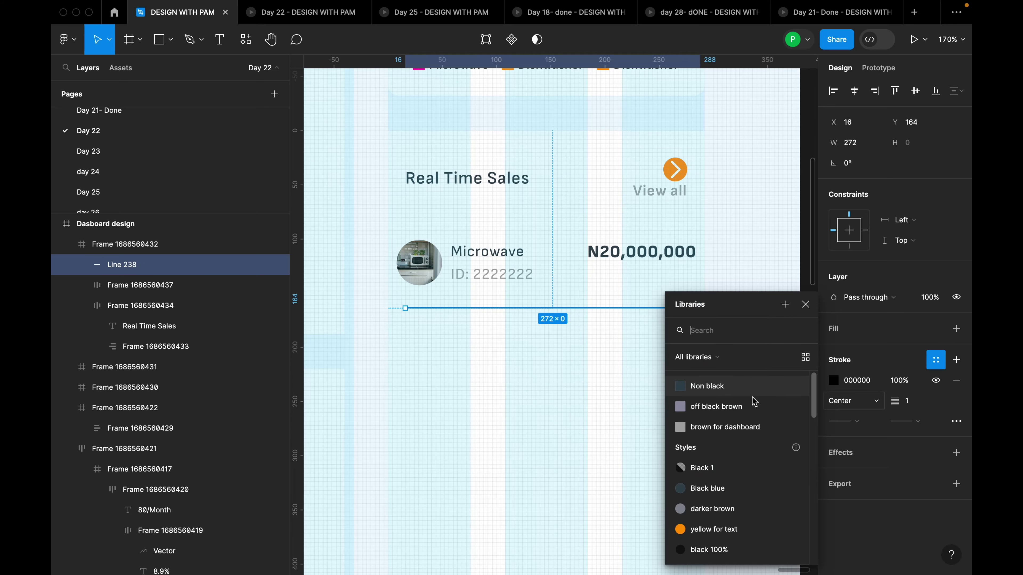
# Apply the 'brown for dashboard' colour style to the divider's stroke
pyautogui.click(723, 430)
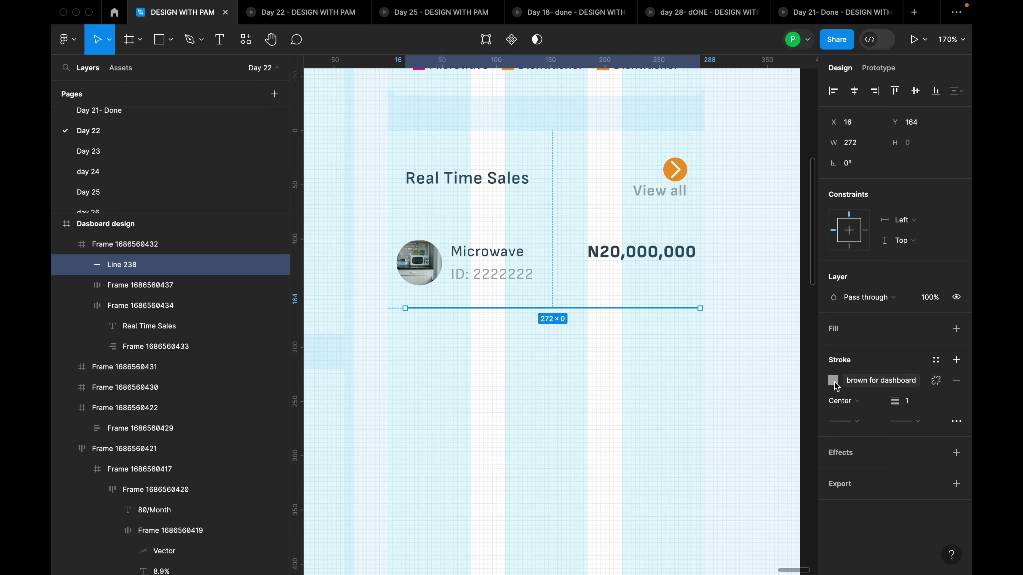
pyautogui.click(653, 350)
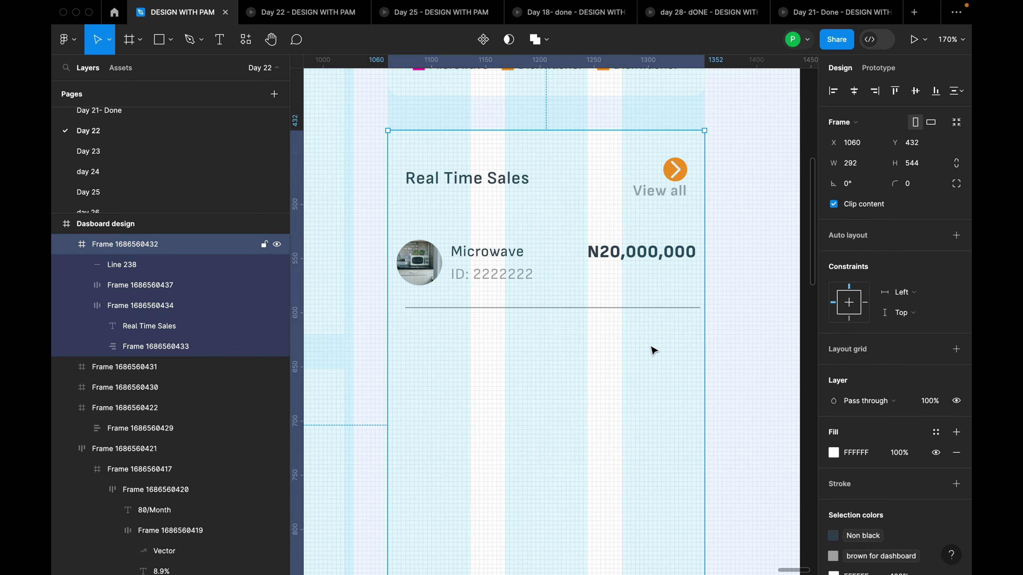
pyautogui.click(653, 310)
pyautogui.click(653, 311)
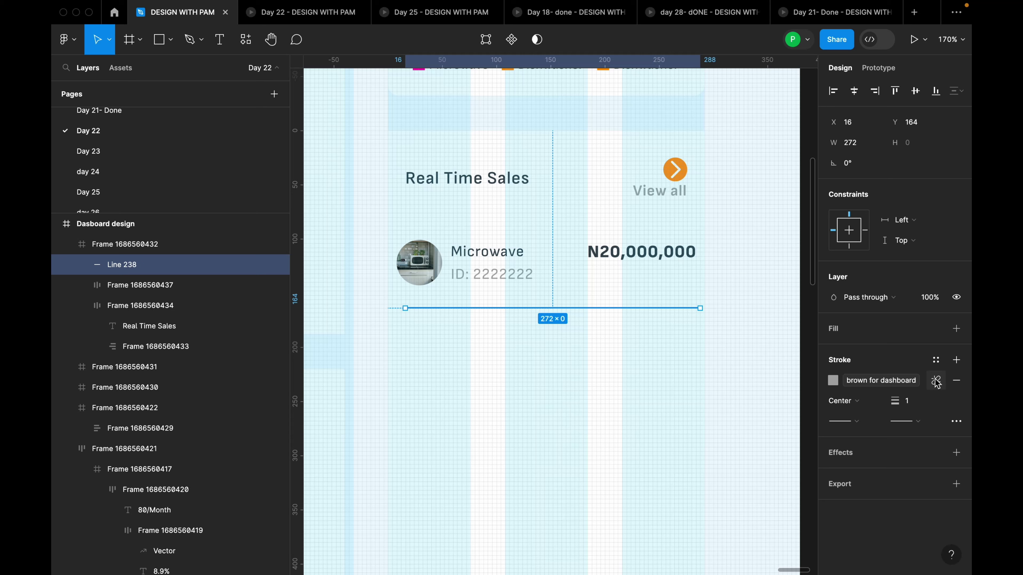
# Detach the stroke style so the divider is light grey A9A9A9 at 33% opacity
pyautogui.click(935, 381)
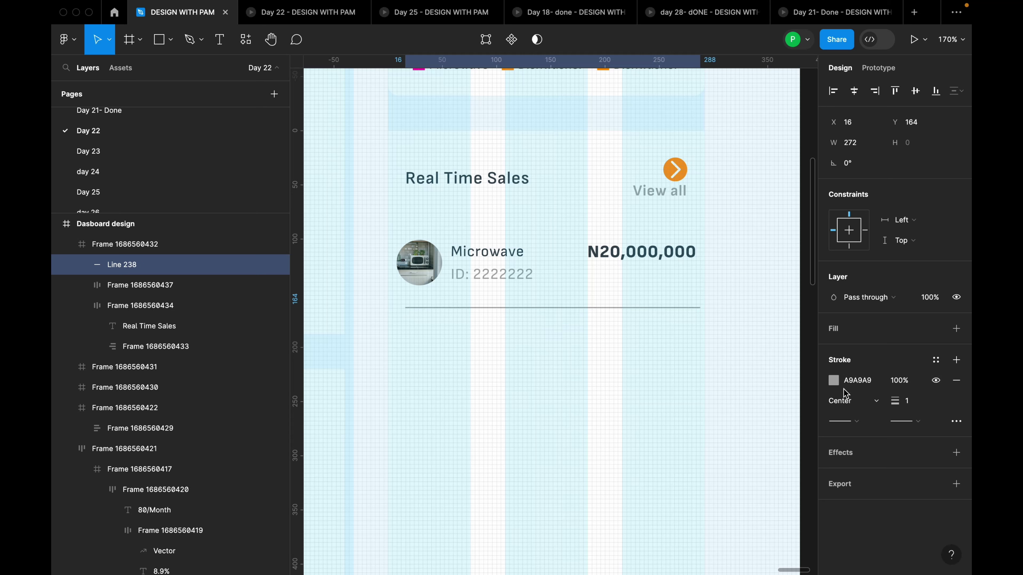
pyautogui.click(834, 383)
pyautogui.moveTo(803, 432); pyautogui.dragTo(737, 432)
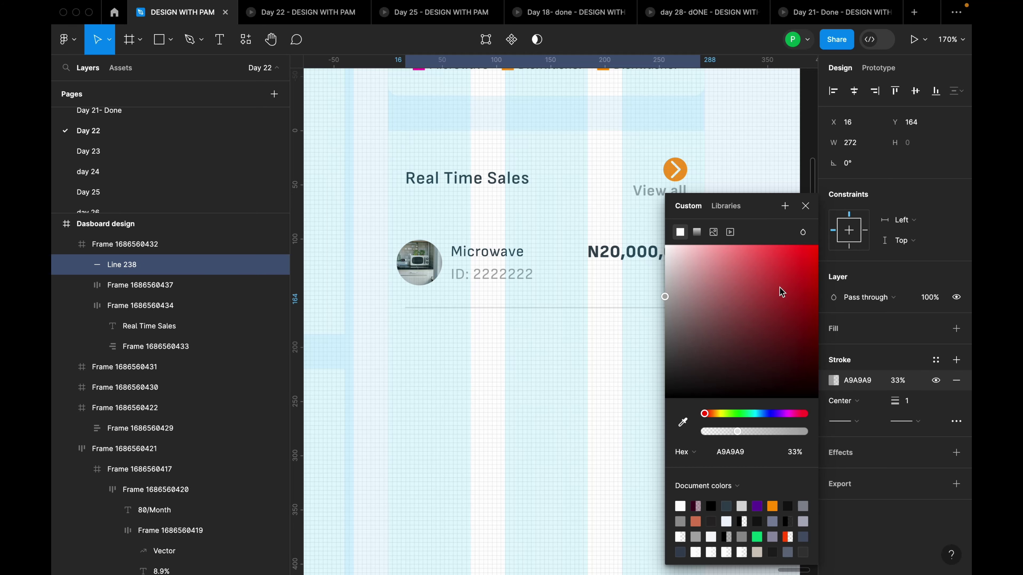
pyautogui.click(806, 206)
pyautogui.scroll(2, 359, 251)
pyautogui.click(550, 267)
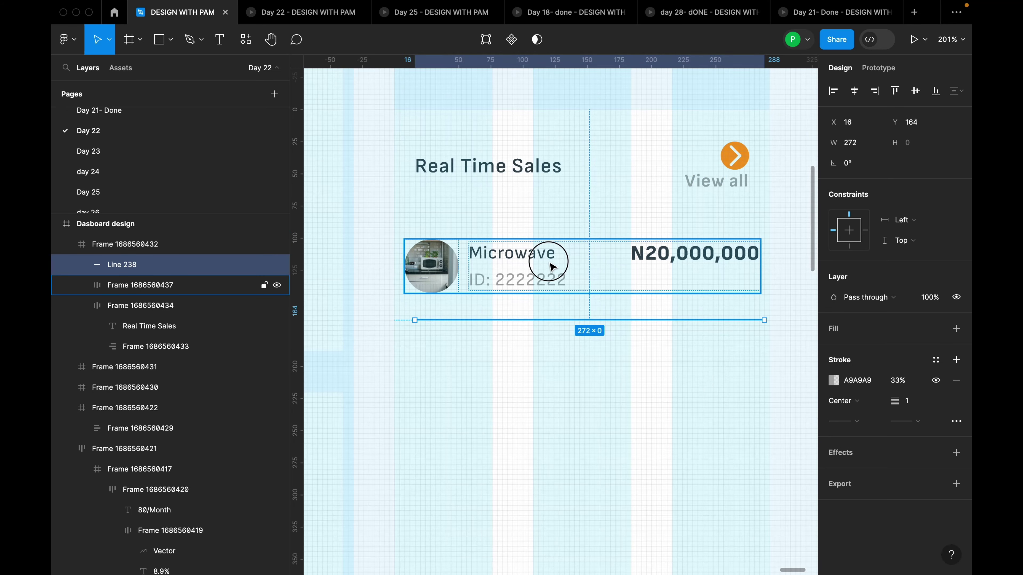
pyautogui.keyDown('shift'); pyautogui.click(549, 319); pyautogui.keyUp('shift')
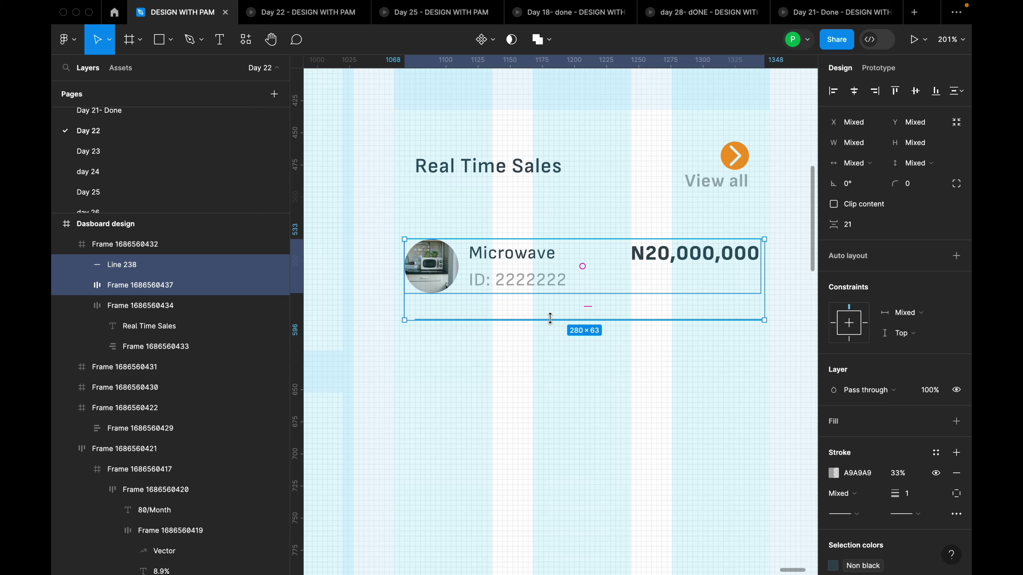
# Stack the Microwave row and its divider in a vertical auto layout with spacing 12
pyautogui.hotkey('shift', 'a')
pyautogui.click(853, 308)
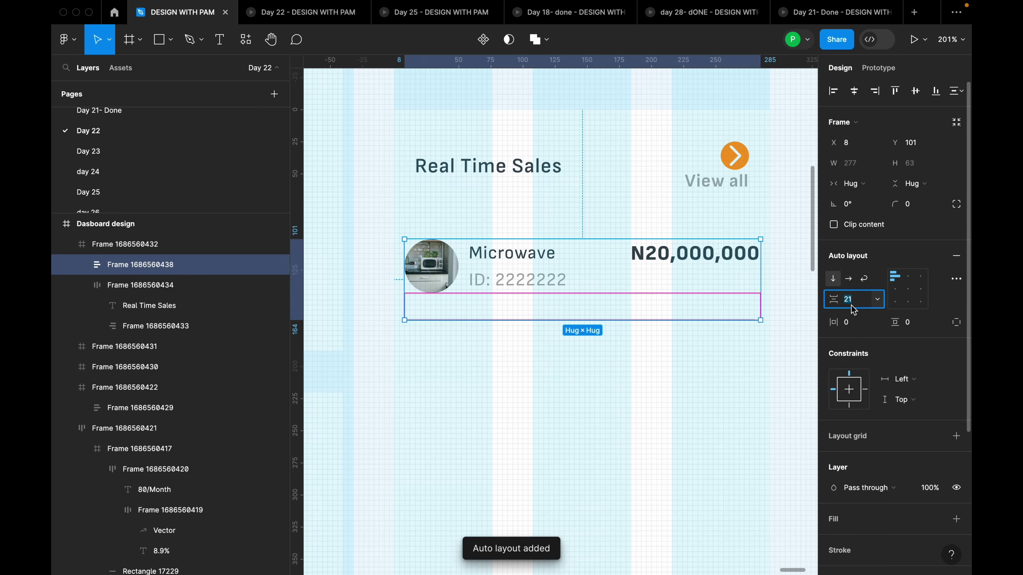
pyautogui.write('1')
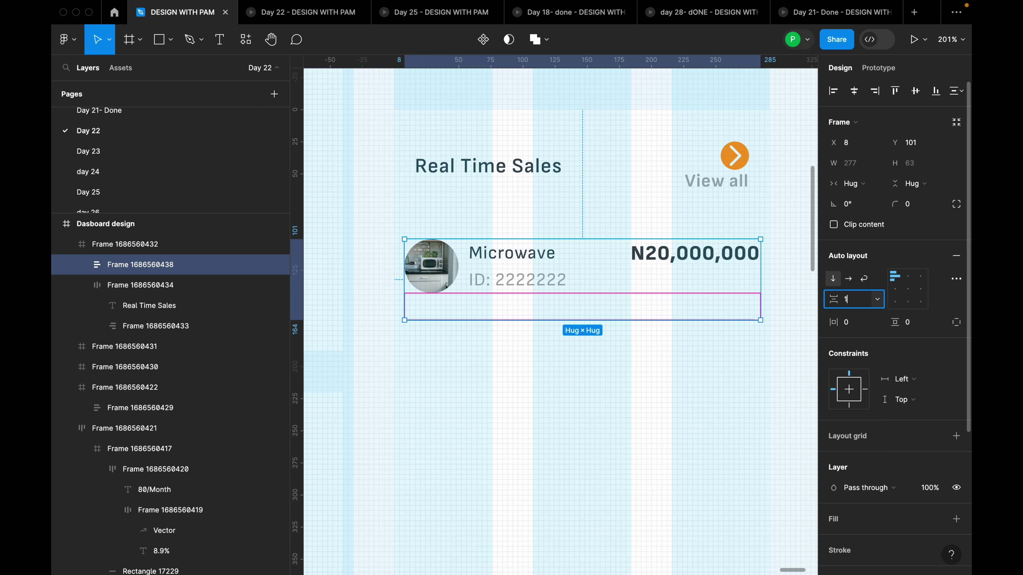
pyautogui.press('Return')
pyautogui.click(696, 358)
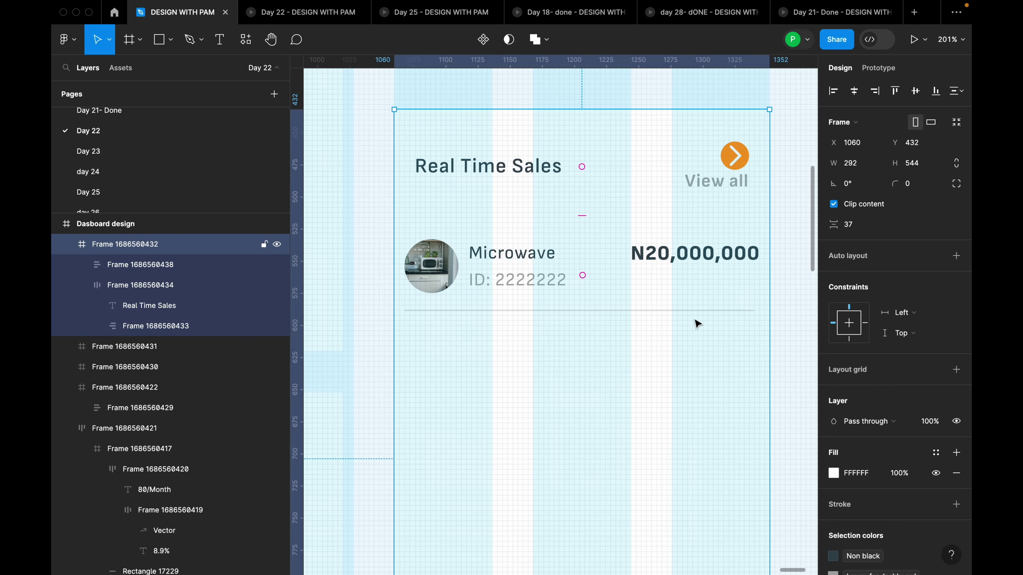
pyautogui.click(683, 276)
pyautogui.click(857, 306)
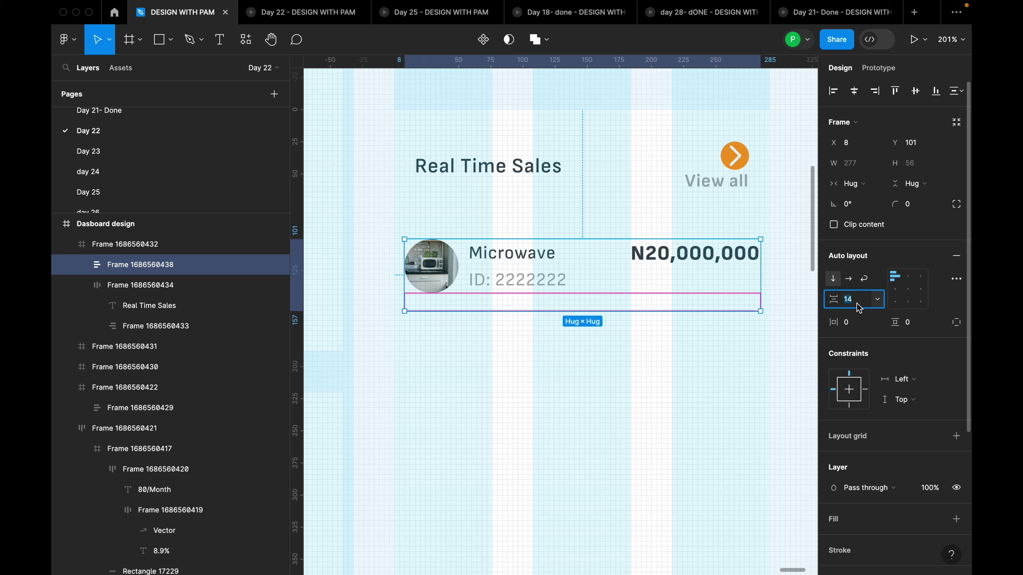
pyautogui.write('12')
pyautogui.press('Return')
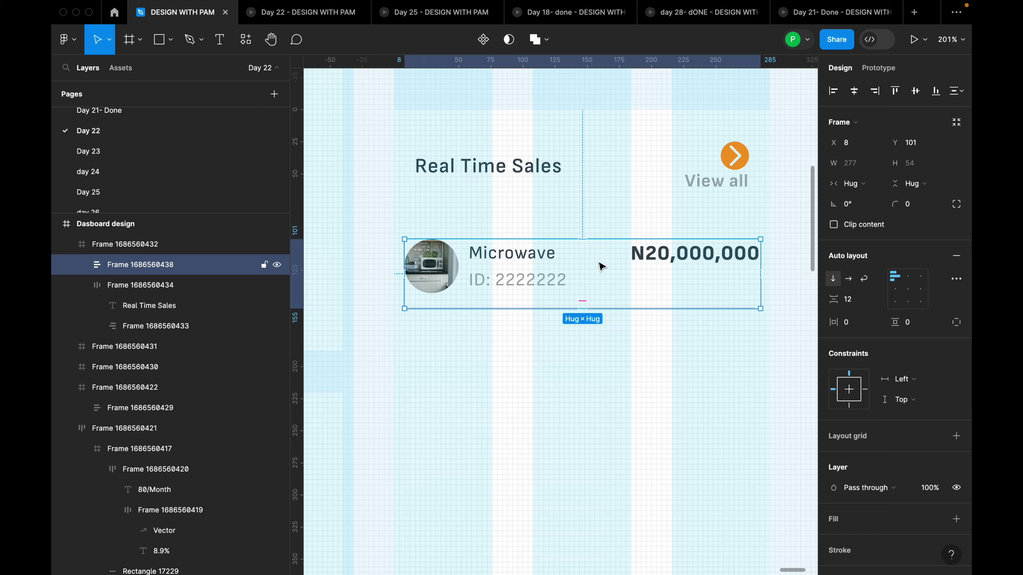
# Duplicate the entry below the original and stack both entries with spacing 10
pyautogui.moveTo(600, 266); pyautogui.dragTo(591, 338)
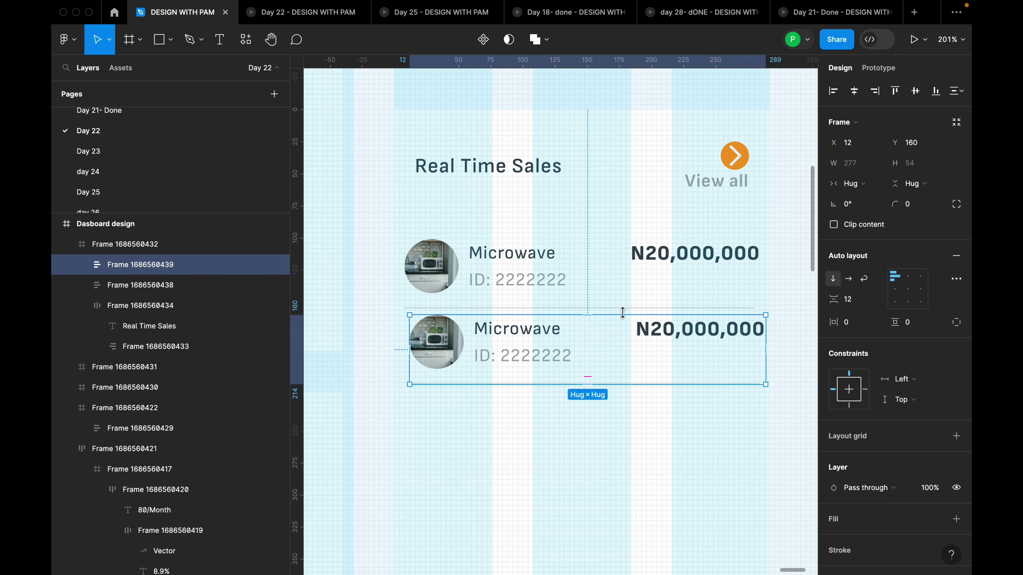
pyautogui.keyDown('shift'); pyautogui.click(615, 276); pyautogui.keyUp('shift')
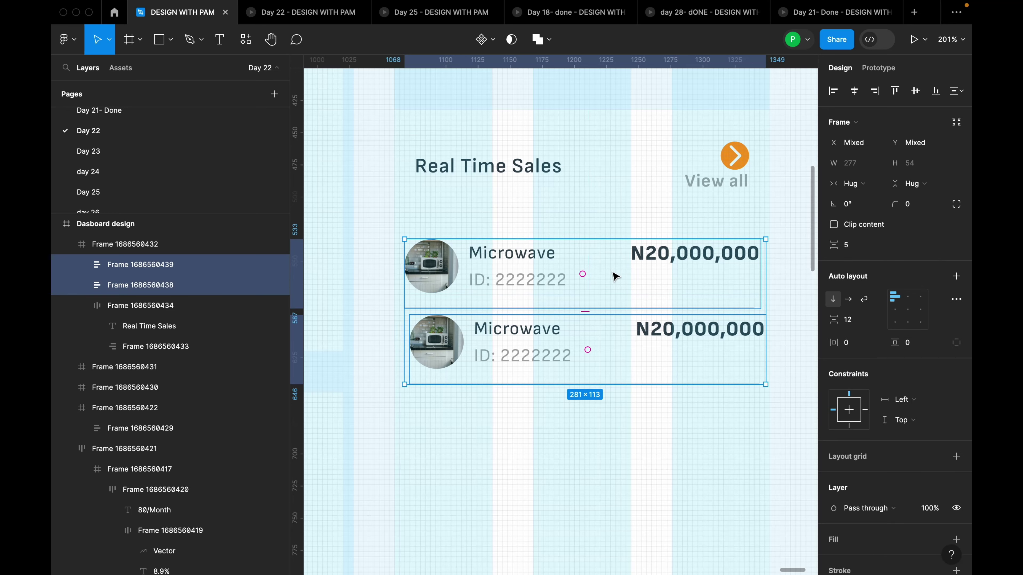
pyautogui.hotkey('shift', 'a')
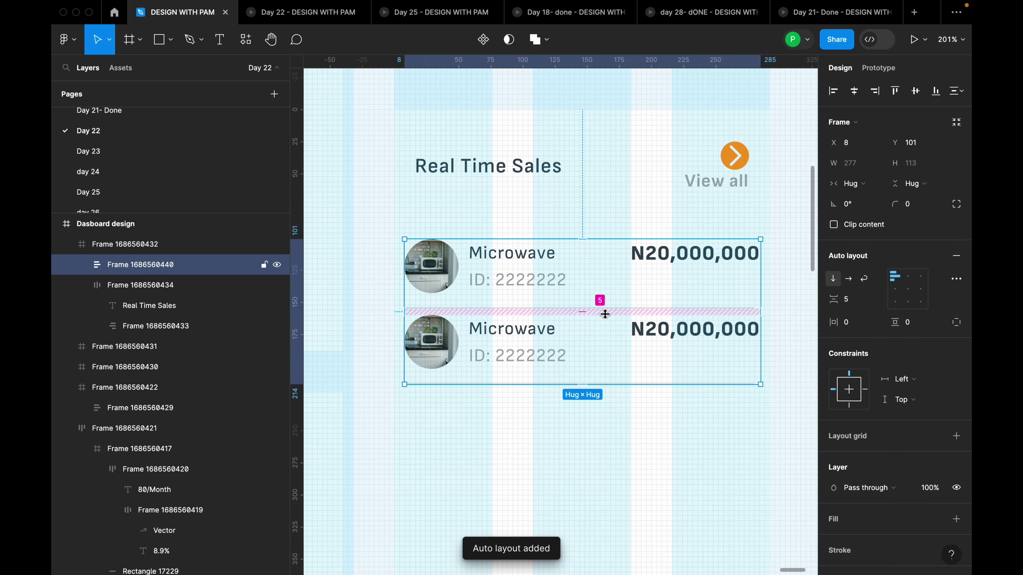
pyautogui.click(859, 302)
pyautogui.write('10')
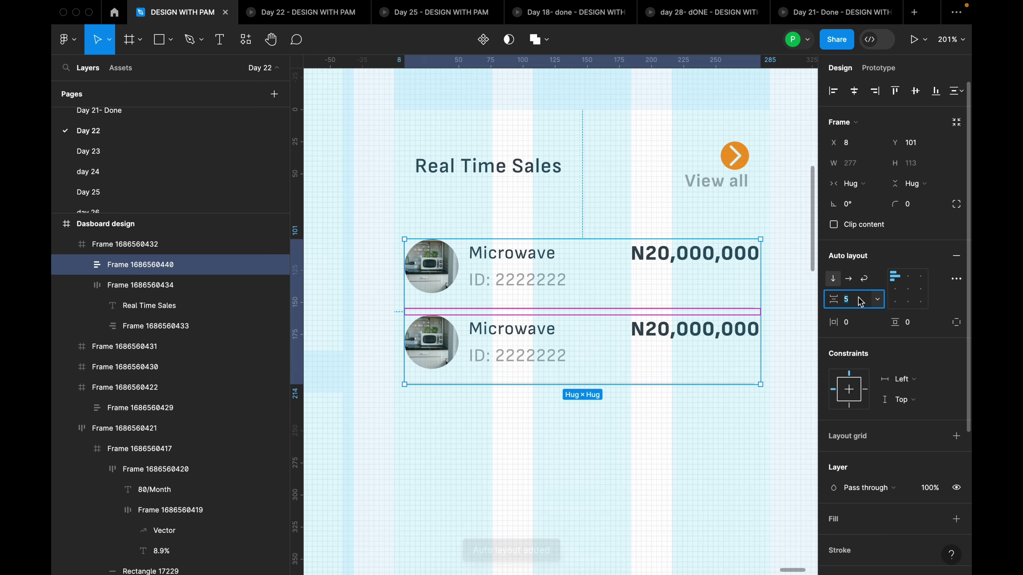
pyautogui.press('Return')
# Zoom to fit the card and select the second Microwave sales row
pyautogui.click(672, 420)
pyautogui.hotkey('shift', '0')
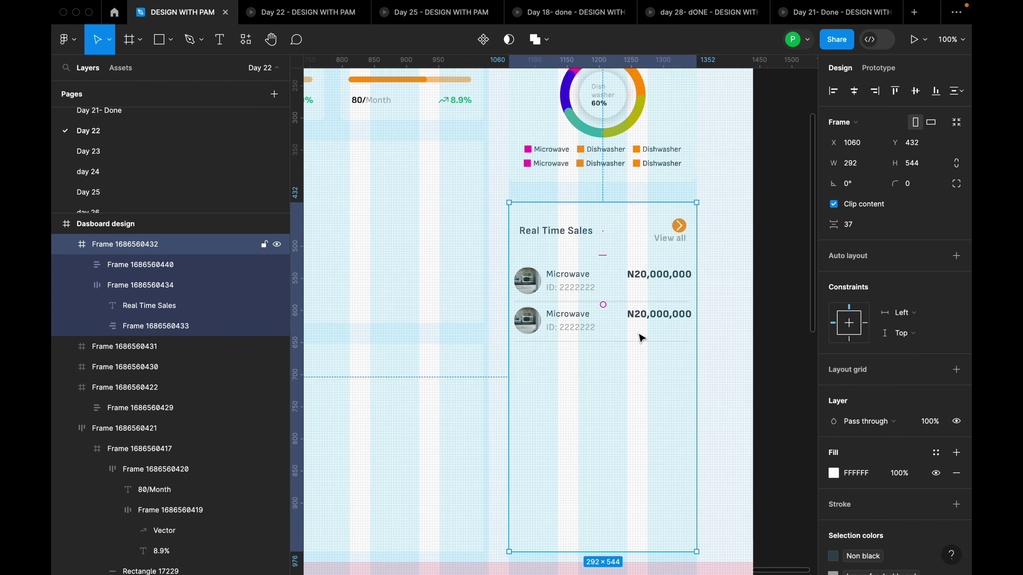
pyautogui.click(637, 318)
pyautogui.click(637, 319)
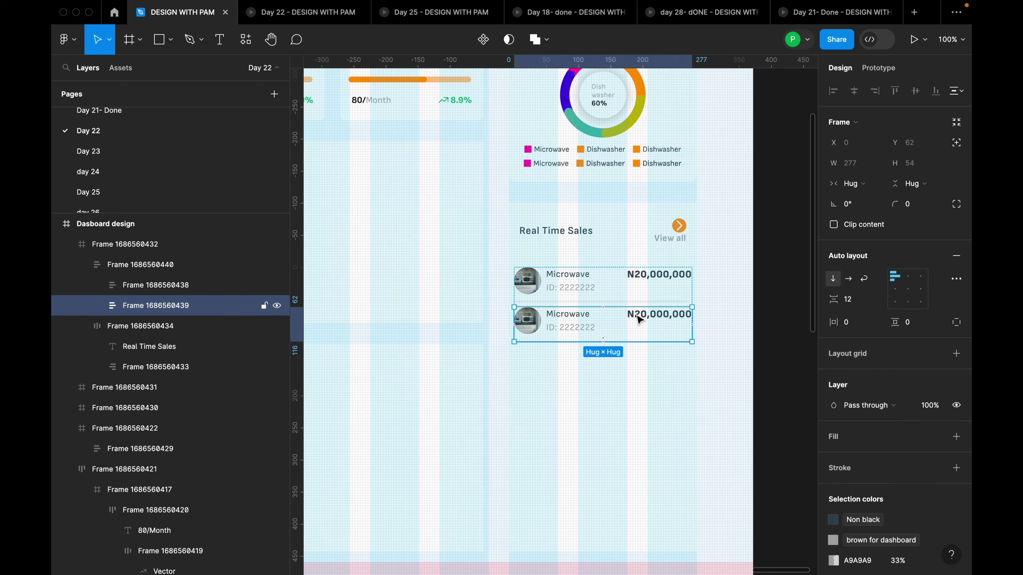
pyautogui.keyDown('ctrl'); pyautogui.scroll(5, 638, 320); pyautogui.keyUp('ctrl')
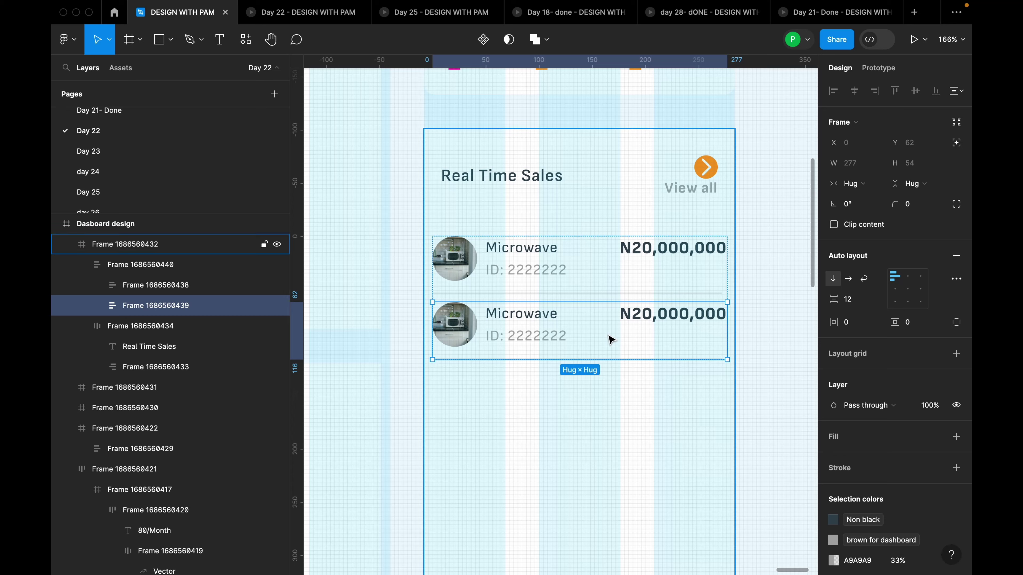
# Duplicate the Microwave sales row until the list holds seven entries
pyautogui.hotkey('ctrl', 'd')
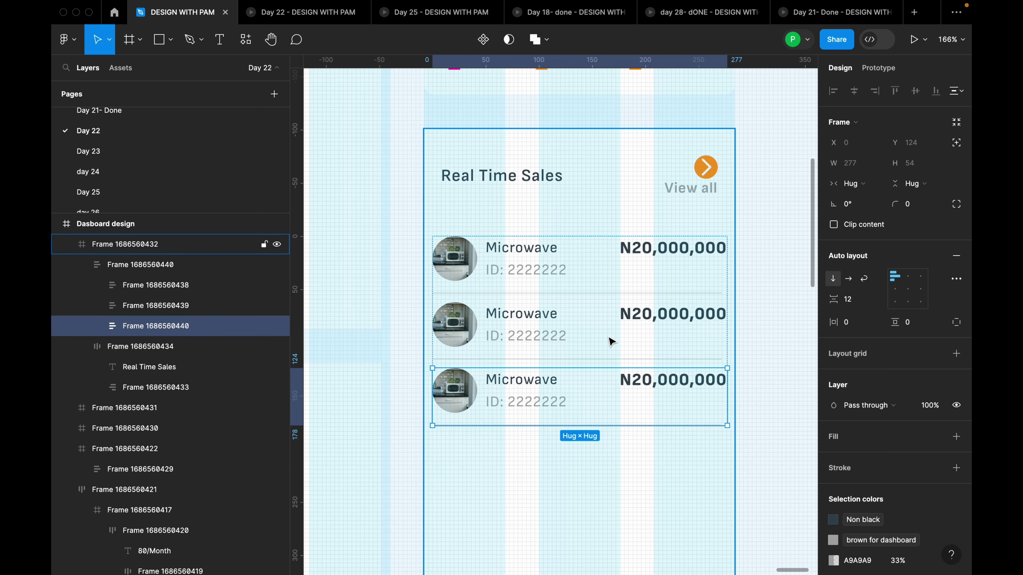
pyautogui.hotkey('ctrl', 'd')
pyautogui.hotkey('ctrl', 'd')
pyautogui.hotkey('ctrl', 'd')
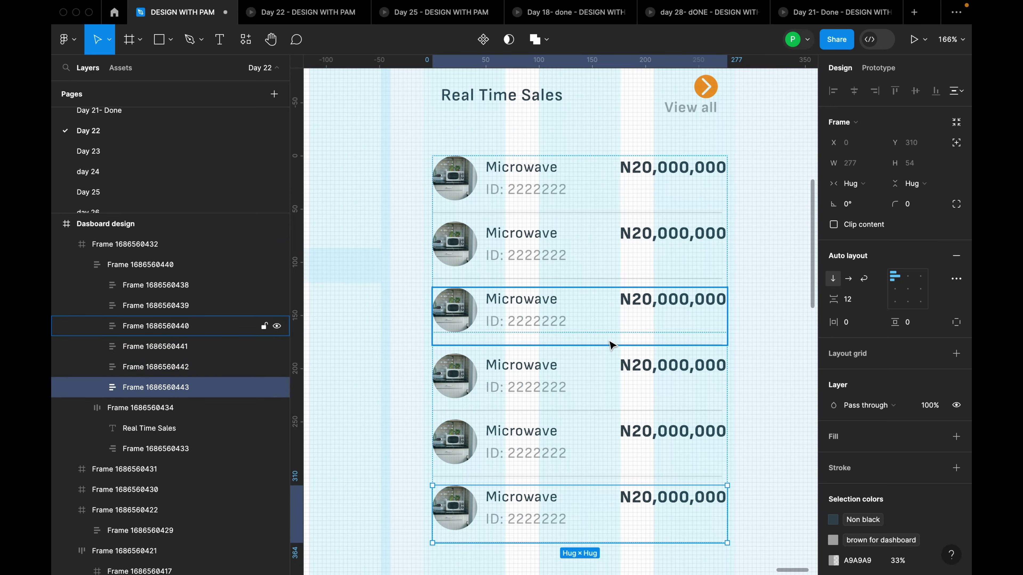
pyautogui.scroll(-5, 610, 343)
pyautogui.hotkey('ctrl', 'd')
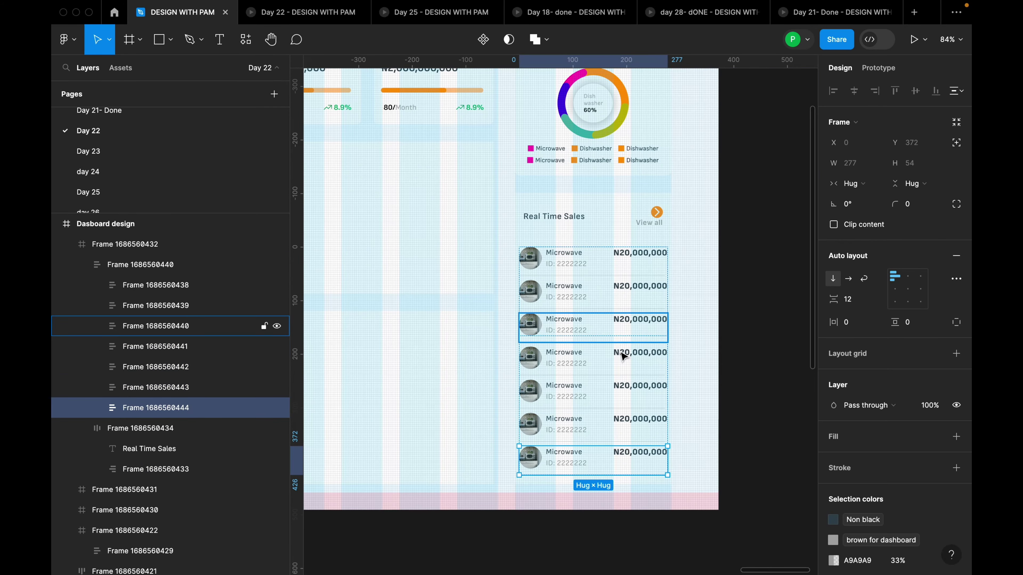
pyautogui.press('Escape')
pyautogui.scroll(-5, 717, 315)
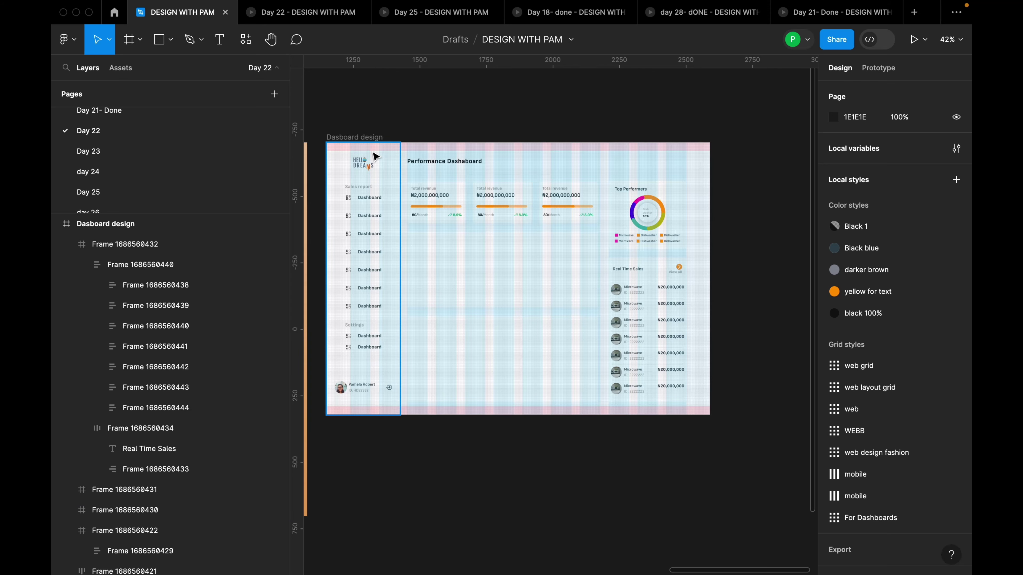
# Hide the dashboard frame's layout grids, then select the list of sales rows
pyautogui.click(379, 139)
pyautogui.hotkey('shift', 'g')
pyautogui.scroll(5, 690, 307)
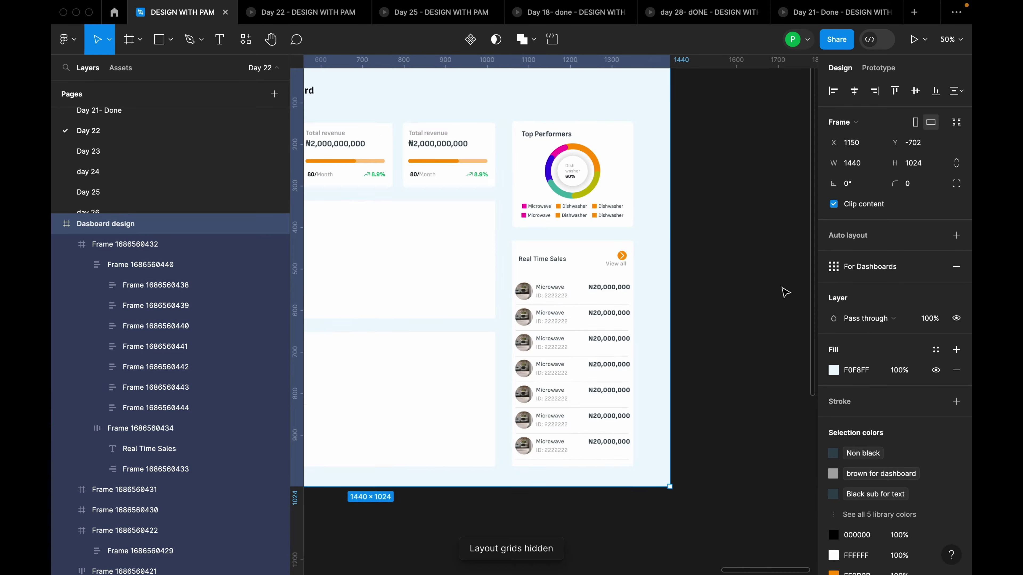
pyautogui.scroll(3, 521, 288)
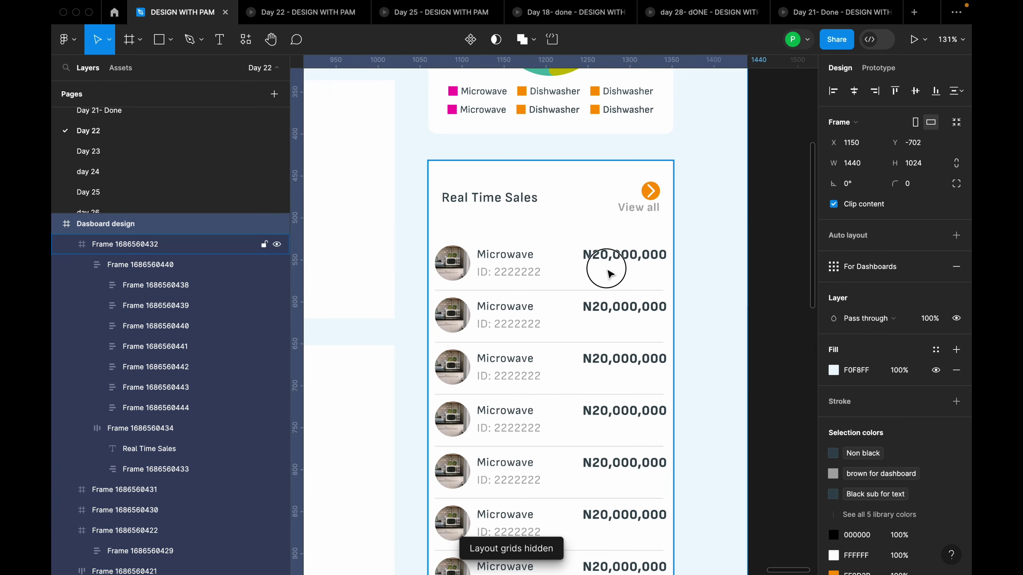
pyautogui.doubleClick(540, 300)
pyautogui.scroll(-2, 660, 314)
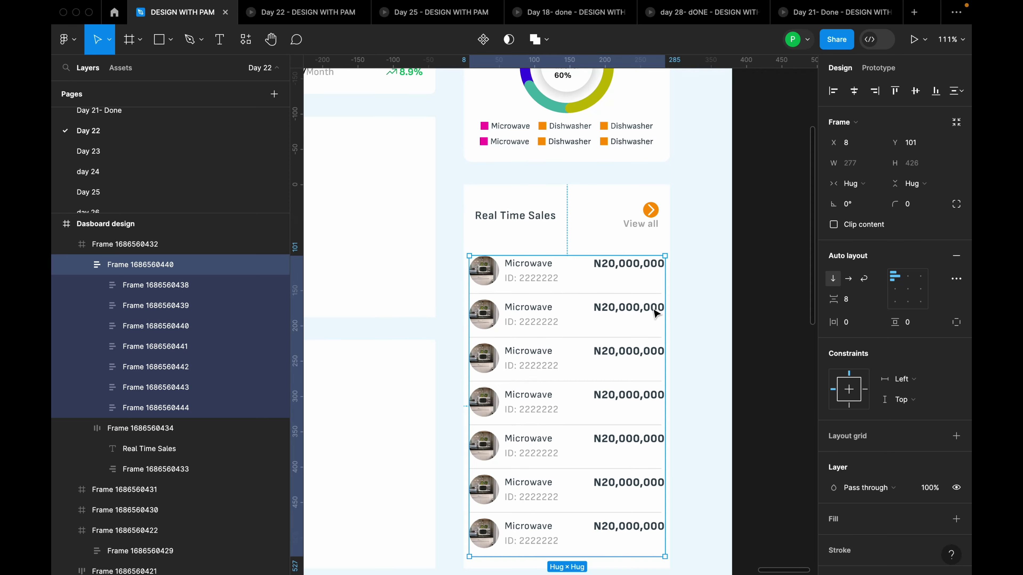
# Select the first rows' N20,000,000 price texts and change their font size from 16 to 14
pyautogui.click(702, 332)
pyautogui.click(660, 297)
pyautogui.scroll(3, 652, 274)
pyautogui.doubleClick(646, 235)
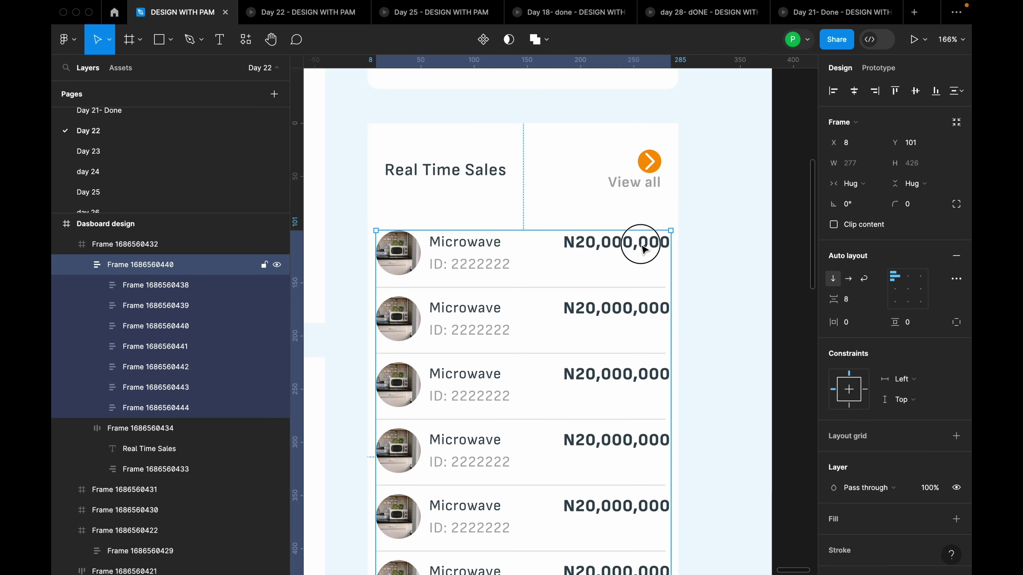
pyautogui.doubleClick(644, 250)
pyautogui.doubleClick(644, 250)
pyautogui.keyDown('shift'); pyautogui.click(646, 305); pyautogui.keyUp('shift')
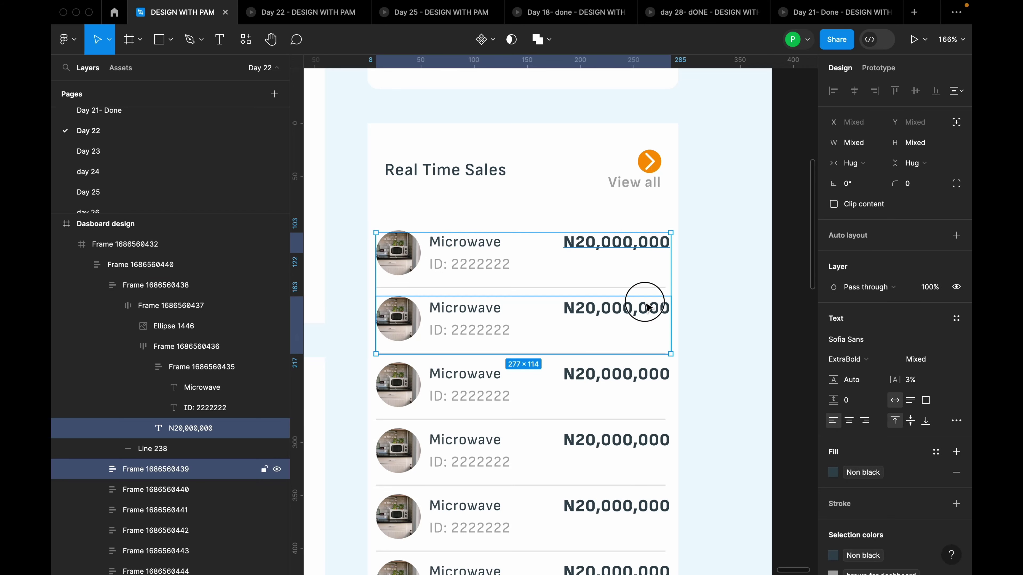
pyautogui.keyDown('shift'); pyautogui.doubleClick(647, 305); pyautogui.keyUp('shift')
pyautogui.keyDown('shift'); pyautogui.click(640, 375); pyautogui.keyUp('shift')
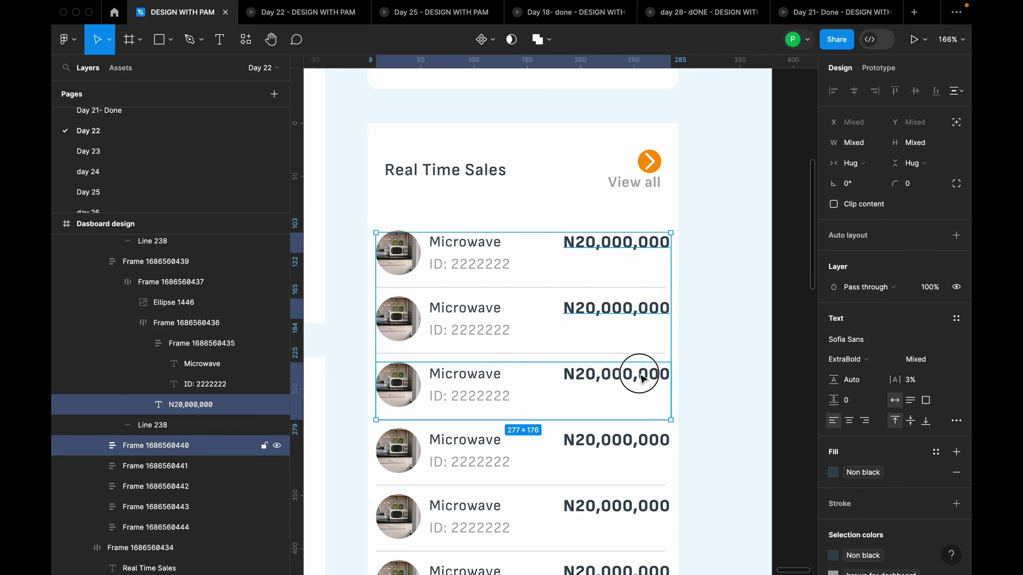
pyautogui.keyDown('shift'); pyautogui.doubleClick(642, 375); pyautogui.keyUp('shift')
pyautogui.keyDown('shift'); pyautogui.doubleClick(644, 373); pyautogui.keyUp('shift')
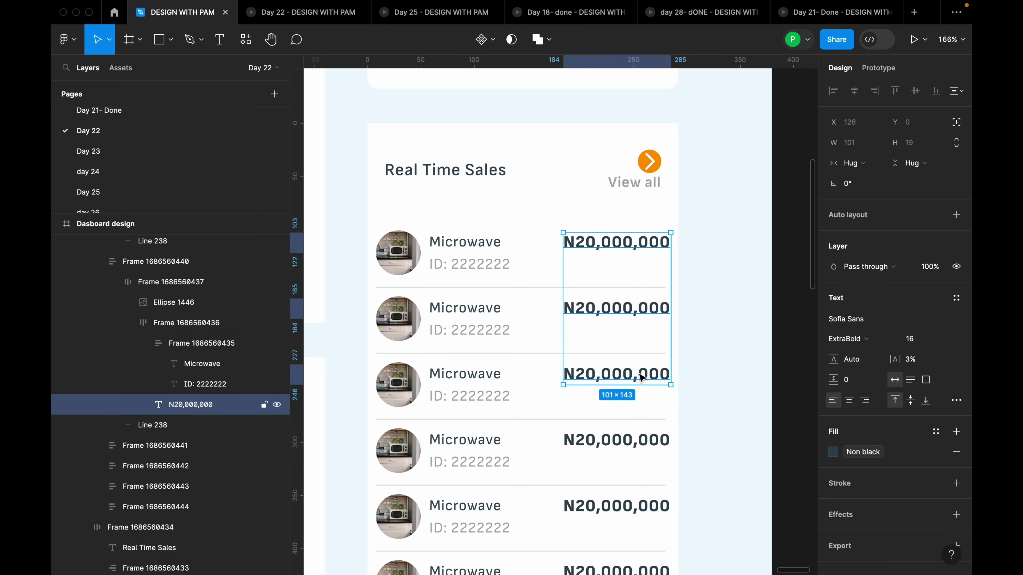
pyautogui.scroll(-1, 653, 409)
pyautogui.scroll(-2, 652, 408)
pyautogui.keyDown('shift'); pyautogui.click(651, 394); pyautogui.keyUp('shift')
pyautogui.keyDown('shift'); pyautogui.doubleClick(652, 394); pyautogui.keyUp('shift')
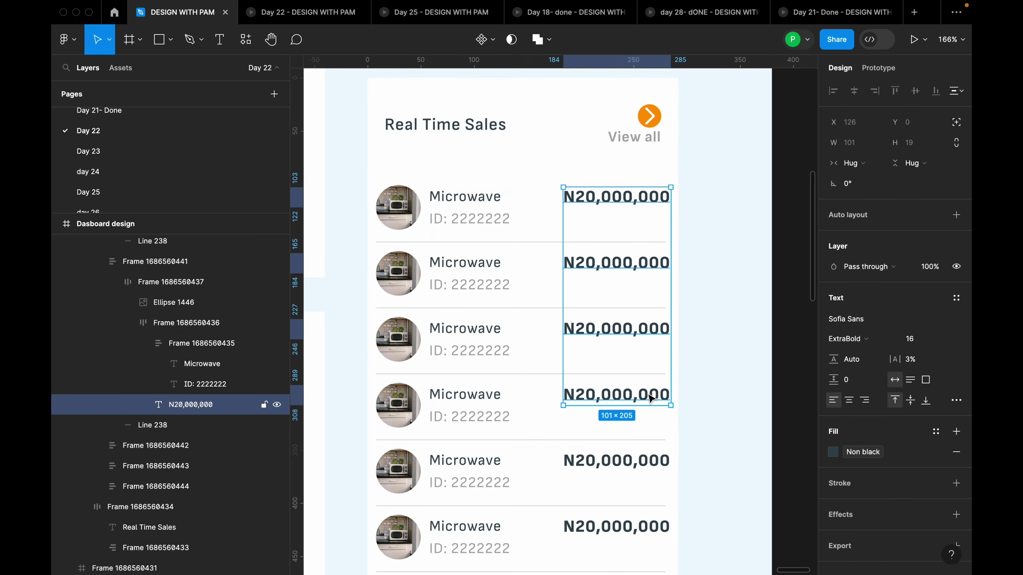
pyautogui.keyDown('shift'); pyautogui.click(641, 462); pyautogui.keyUp('shift')
pyautogui.keyDown('shift'); pyautogui.doubleClick(642, 462); pyautogui.keyUp('shift')
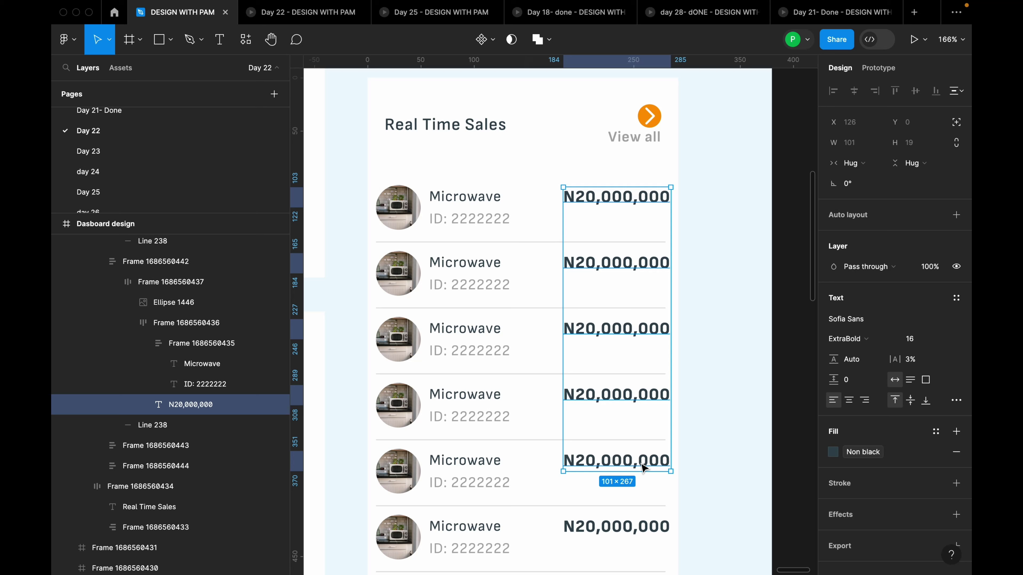
pyautogui.click(927, 338)
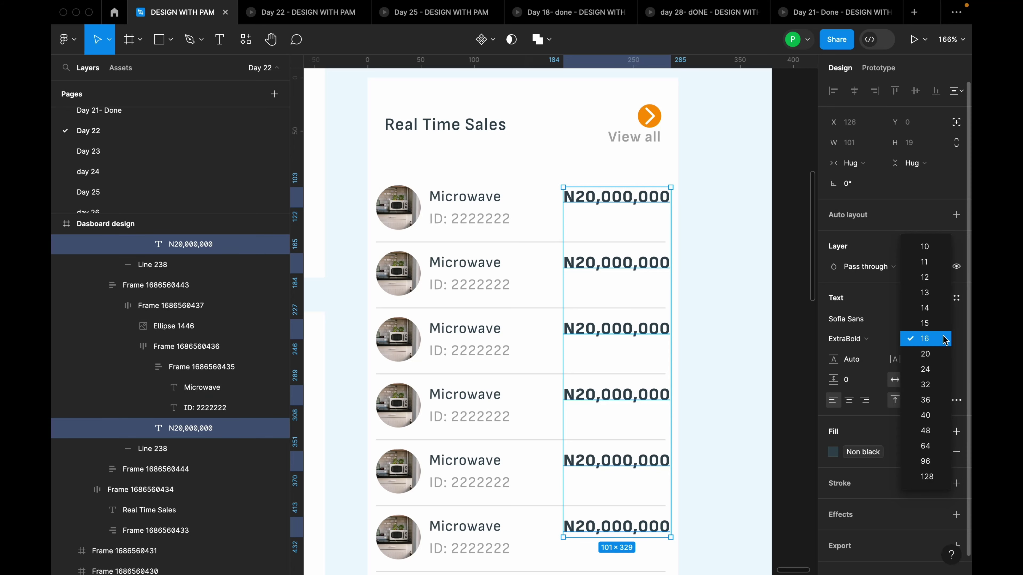
pyautogui.click(932, 313)
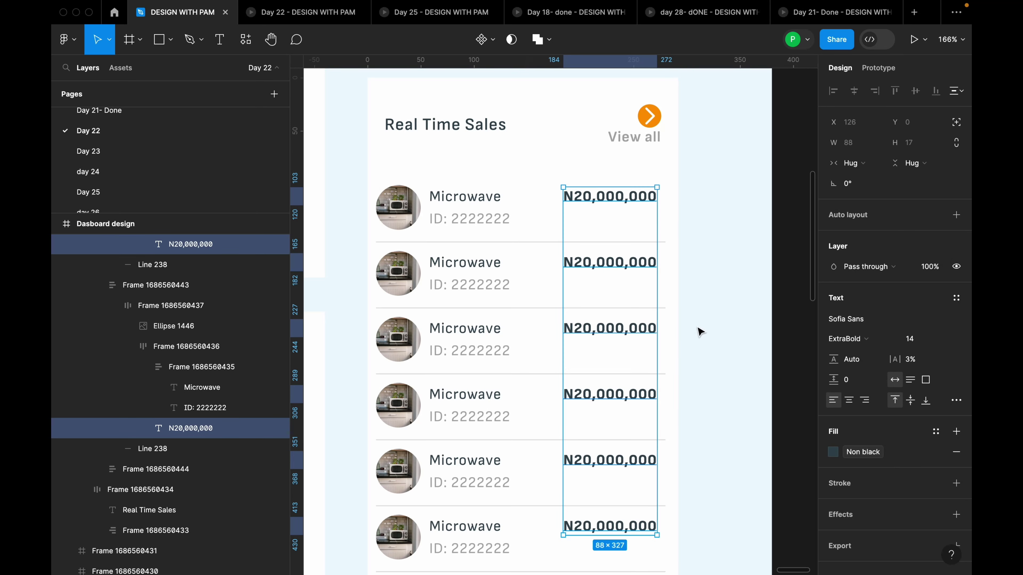
# Change the last row's N20,000,000 price to font size 14 as well
pyautogui.click(713, 324)
pyautogui.scroll(-3, 715, 325)
pyautogui.scroll(3, 656, 466)
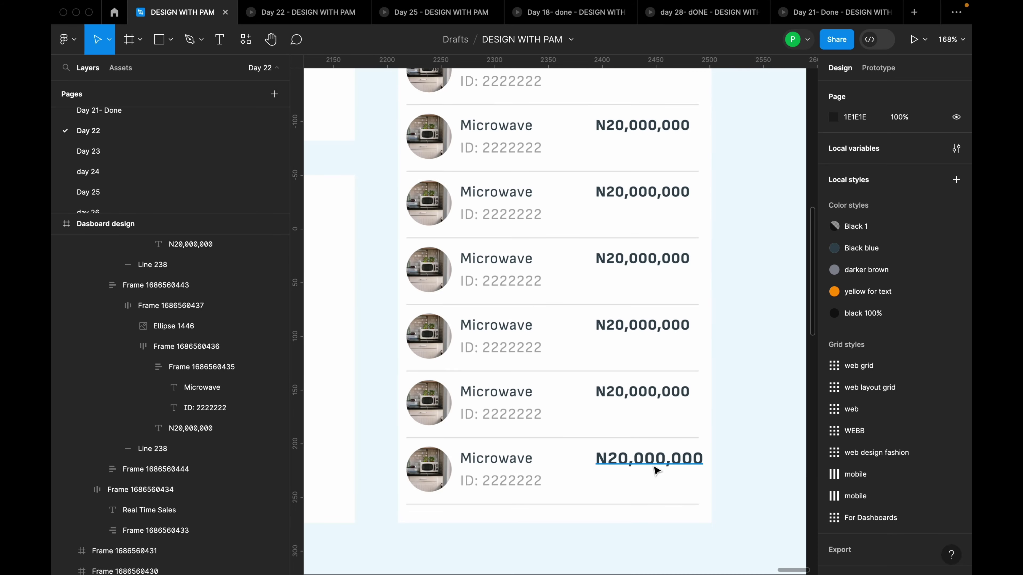
pyautogui.click(656, 465)
pyautogui.doubleClick(656, 466)
pyautogui.doubleClick(657, 466)
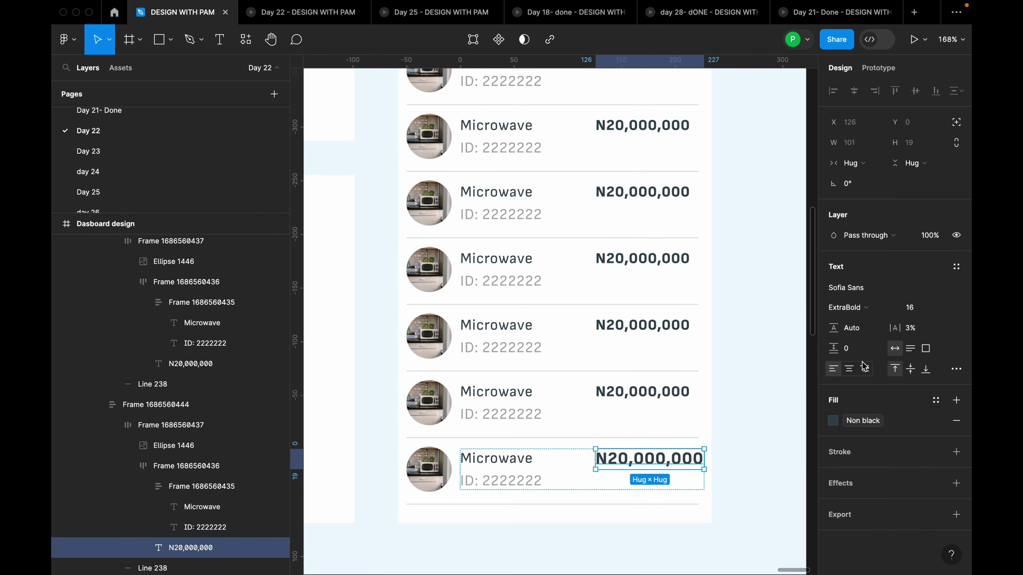
pyautogui.click(938, 308)
pyautogui.click(932, 282)
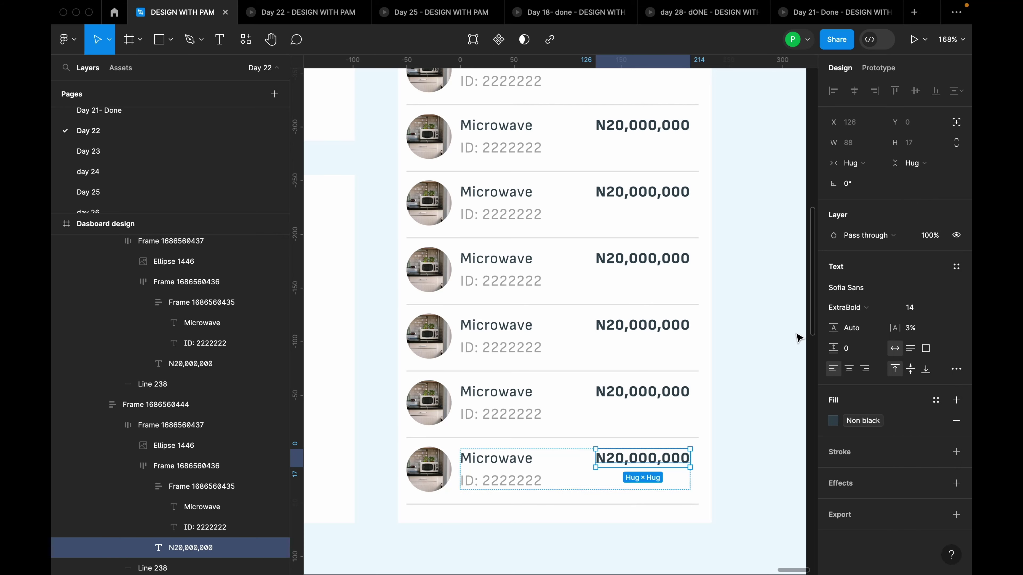
pyautogui.click(760, 345)
pyautogui.scroll(-5, 735, 337)
# Select the sales-rows frame together with the Real Time Sales heading row
pyautogui.scroll(5, 734, 319)
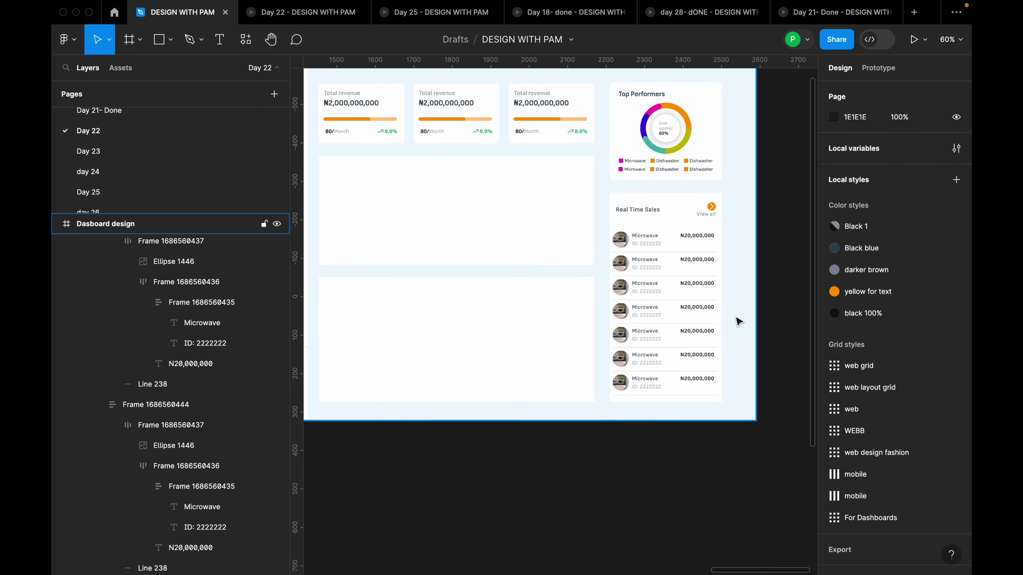
pyautogui.doubleClick(684, 212)
pyautogui.moveTo(652, 163); pyautogui.dragTo(669, 255)
pyautogui.keyDown('shift'); pyautogui.click(687, 200); pyautogui.keyUp('shift')
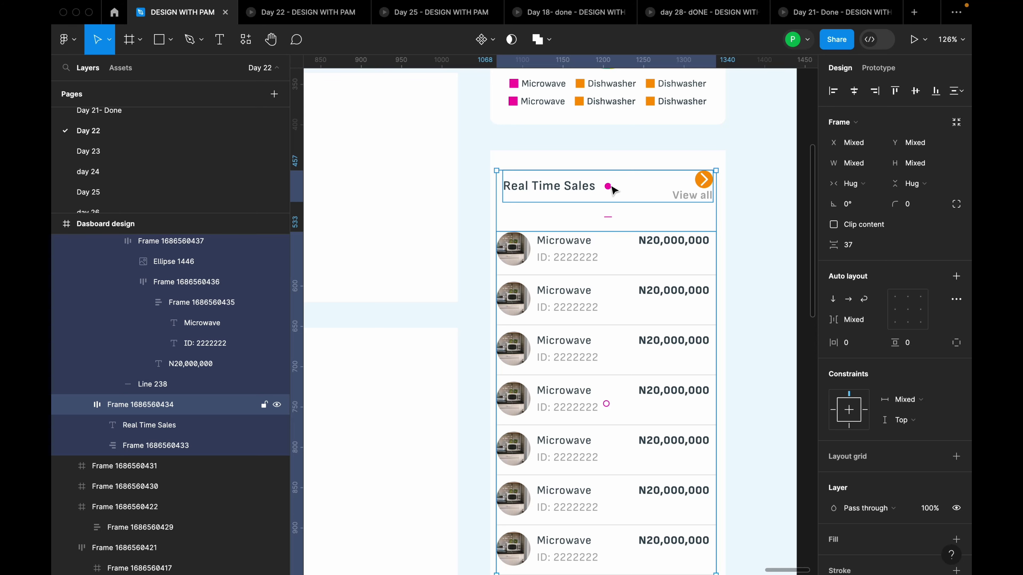
# Stack the Real Time Sales rows in auto layout with 3 spacing between rows
pyautogui.hotkey('shift', 'a')
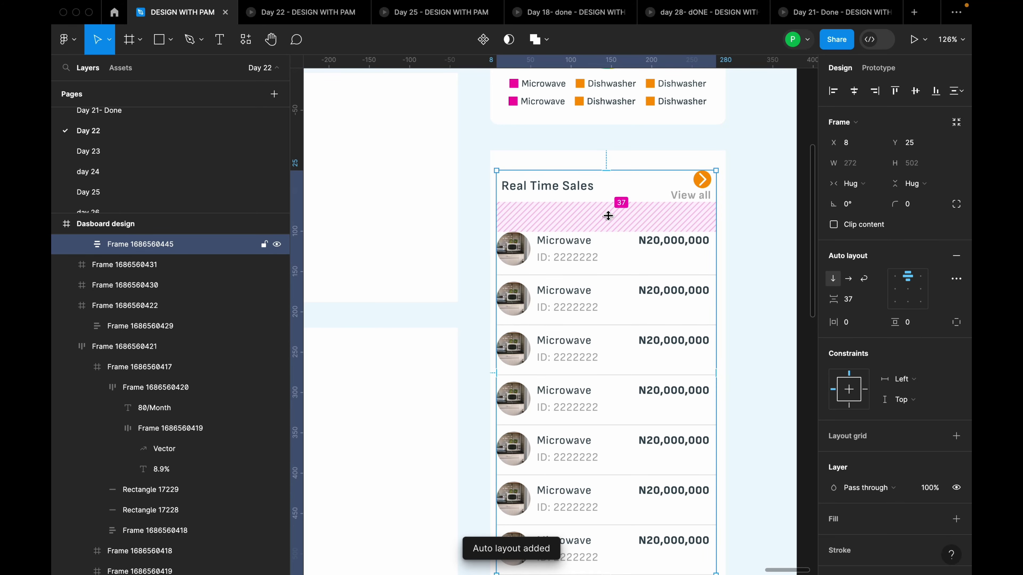
pyautogui.click(860, 305)
pyautogui.write('3')
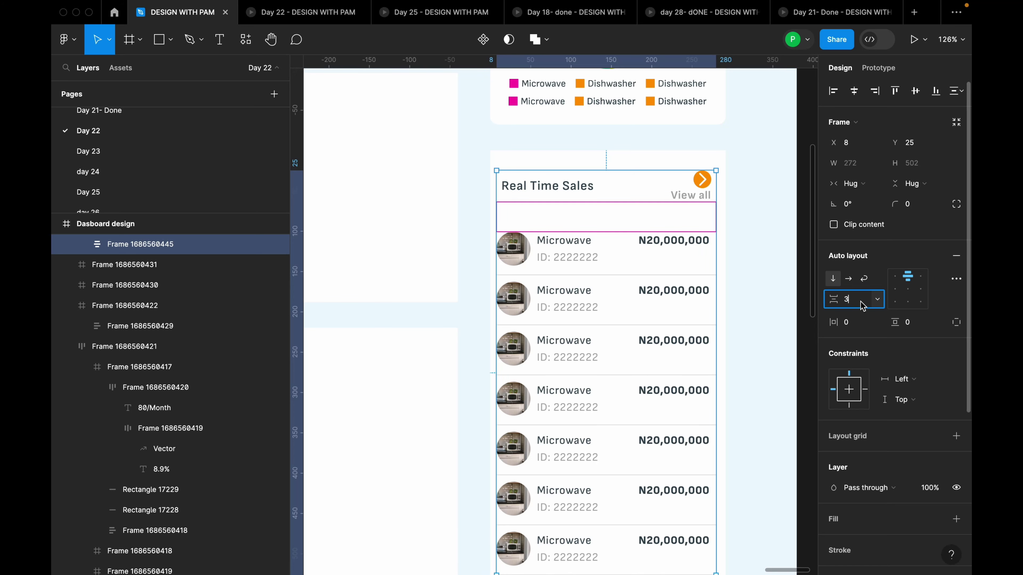
pyautogui.press('Return')
# Deselect, scroll down to the empty sales card and select its outline
pyautogui.click(777, 286)
pyautogui.scroll(-5, 745, 249)
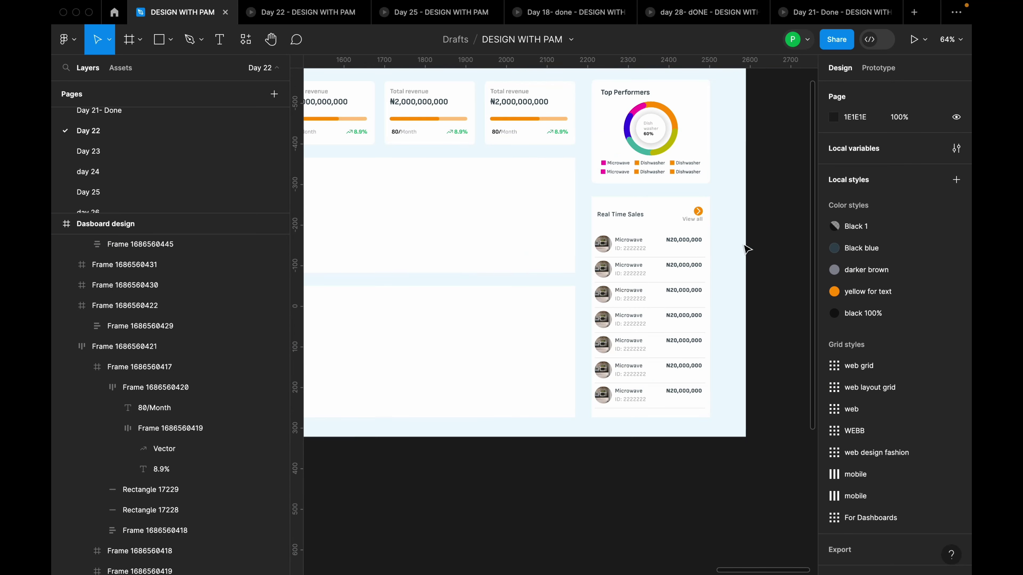
pyautogui.hscroll(2, 724, 246)
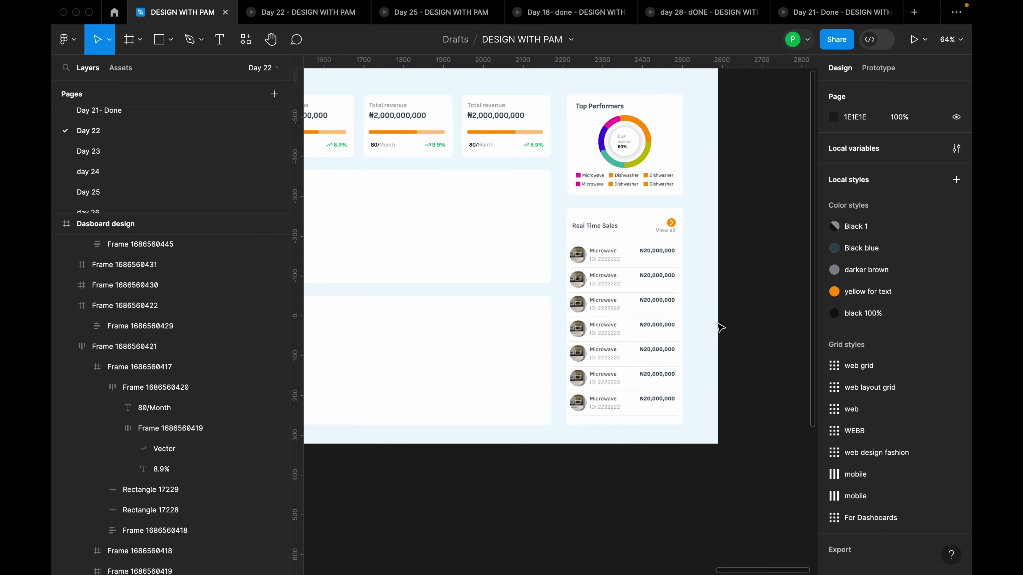
pyautogui.scroll(-3, 723, 328)
pyautogui.scroll(10, 725, 330)
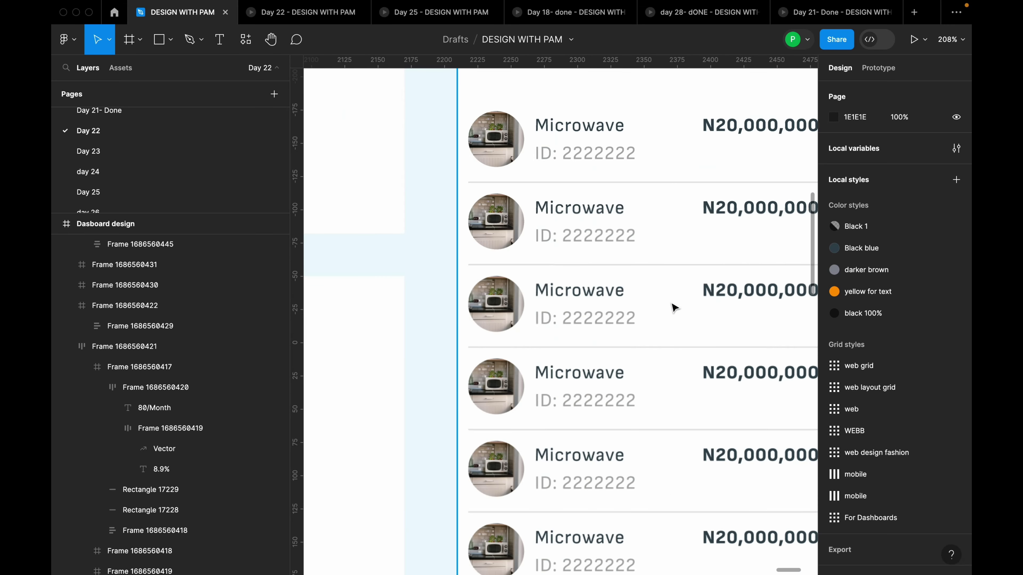
pyautogui.scroll(-3, 625, 305)
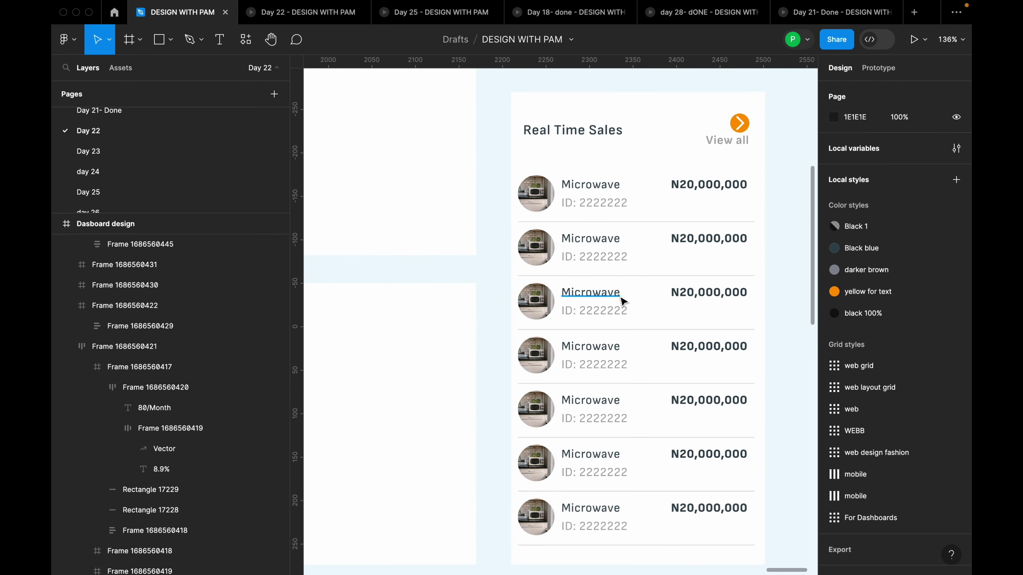
pyautogui.scroll(-2, 614, 218)
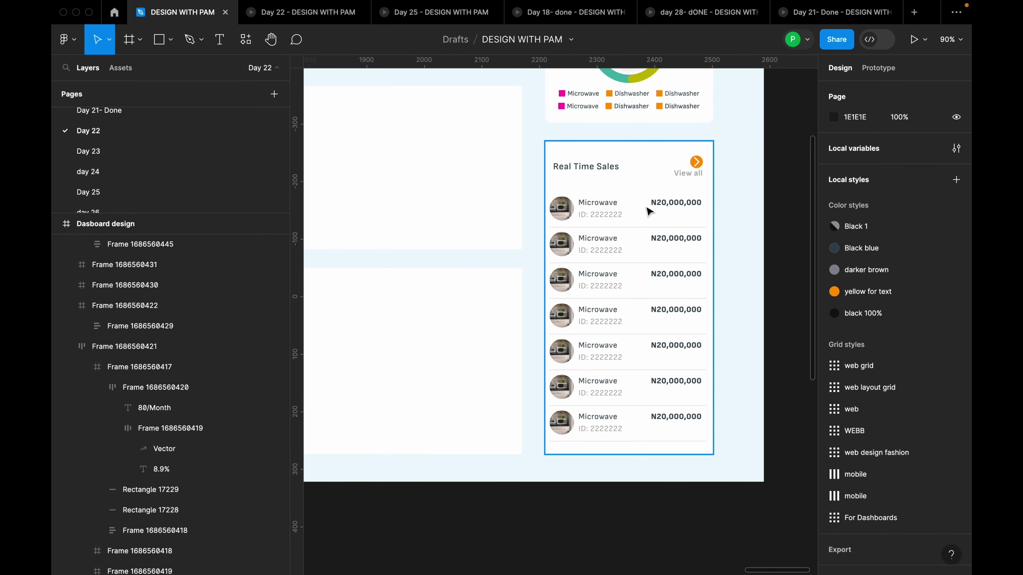
pyautogui.scroll(1, 652, 251)
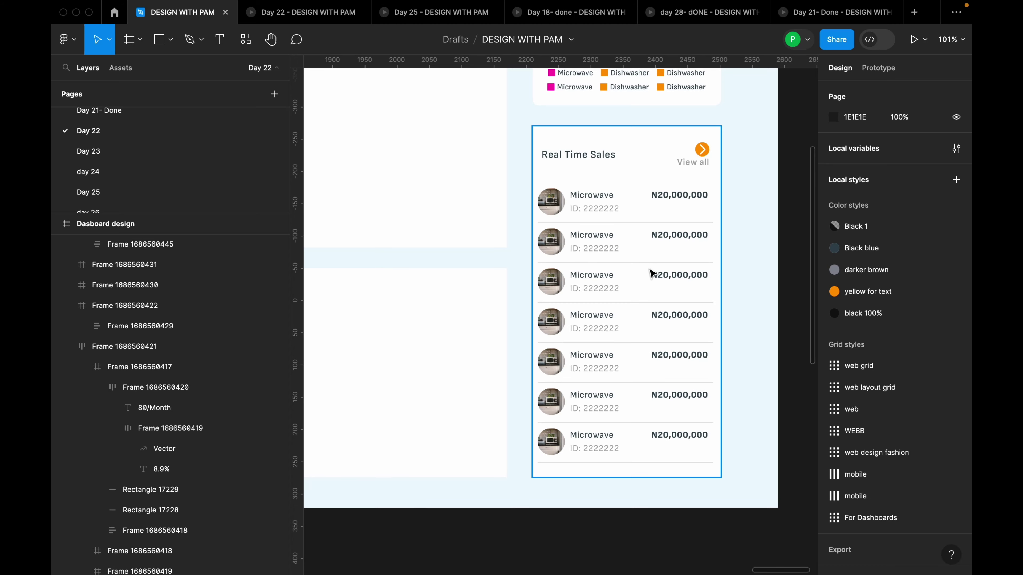
pyautogui.scroll(-8, 651, 274)
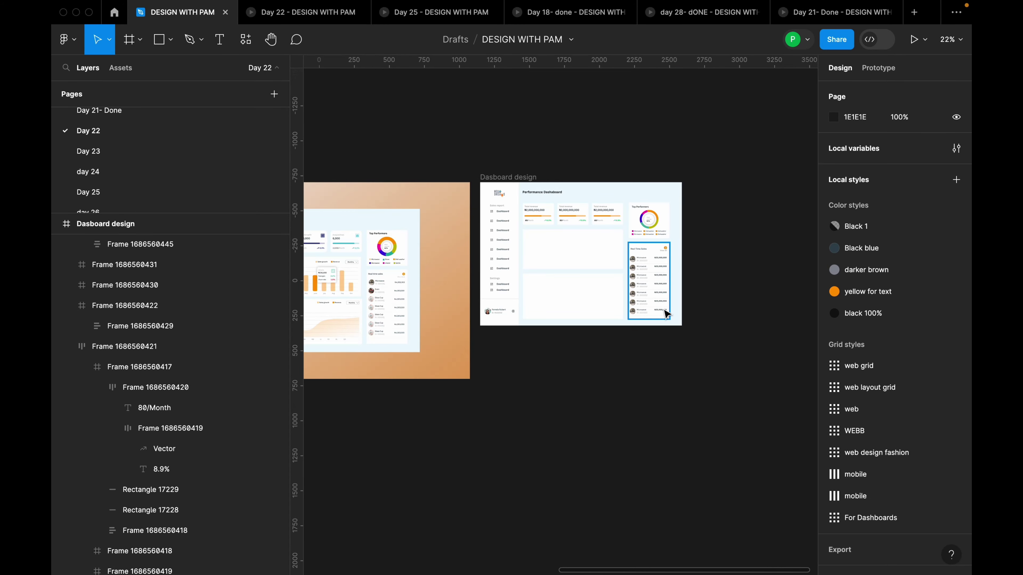
pyautogui.click(665, 313)
pyautogui.scroll(5, 576, 318)
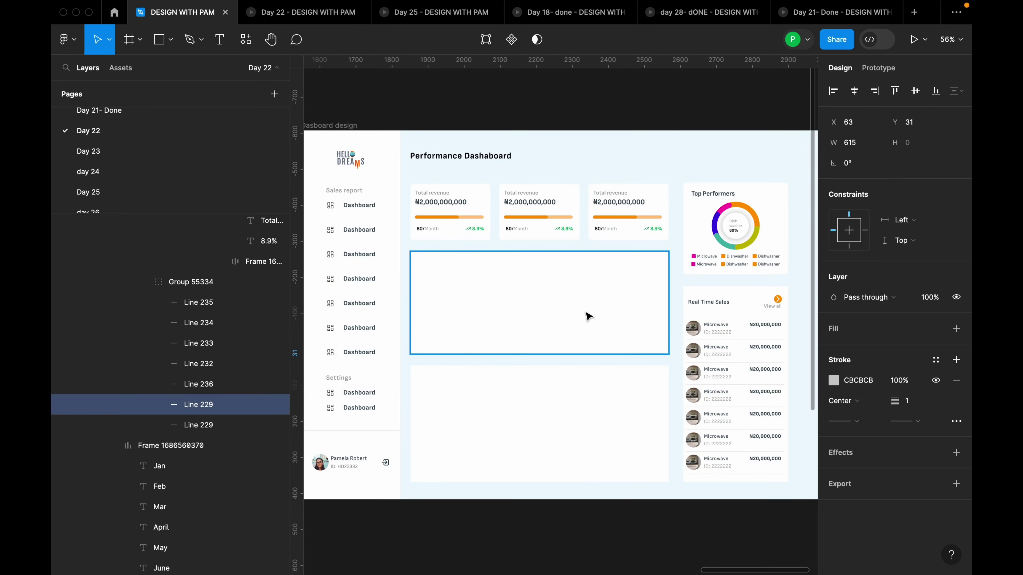
pyautogui.scroll(1, 467, 278)
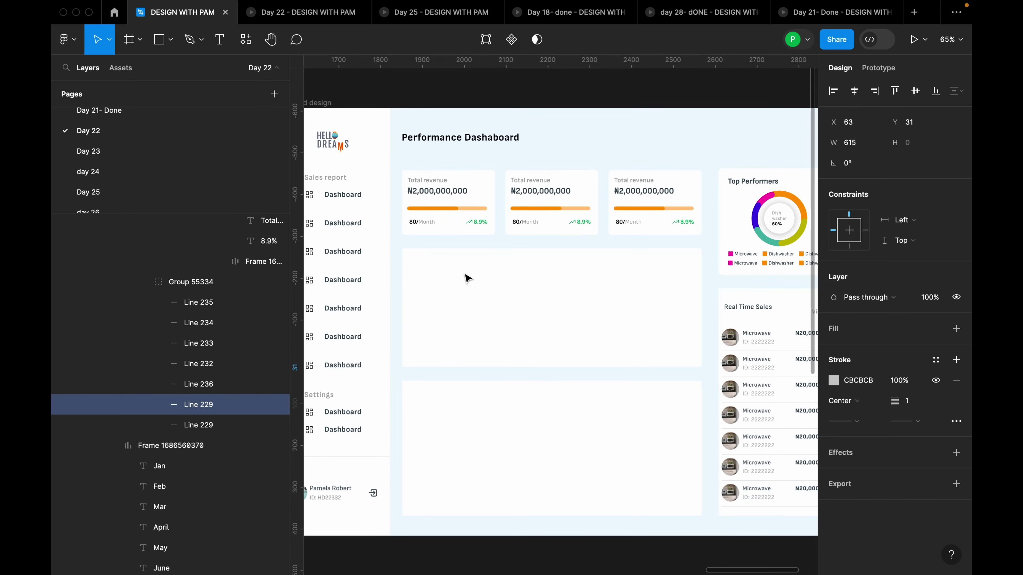
# Add a 'Sales report' title at the upper card's top-left corner
pyautogui.press('t')
pyautogui.click(443, 275)
pyautogui.write('S')
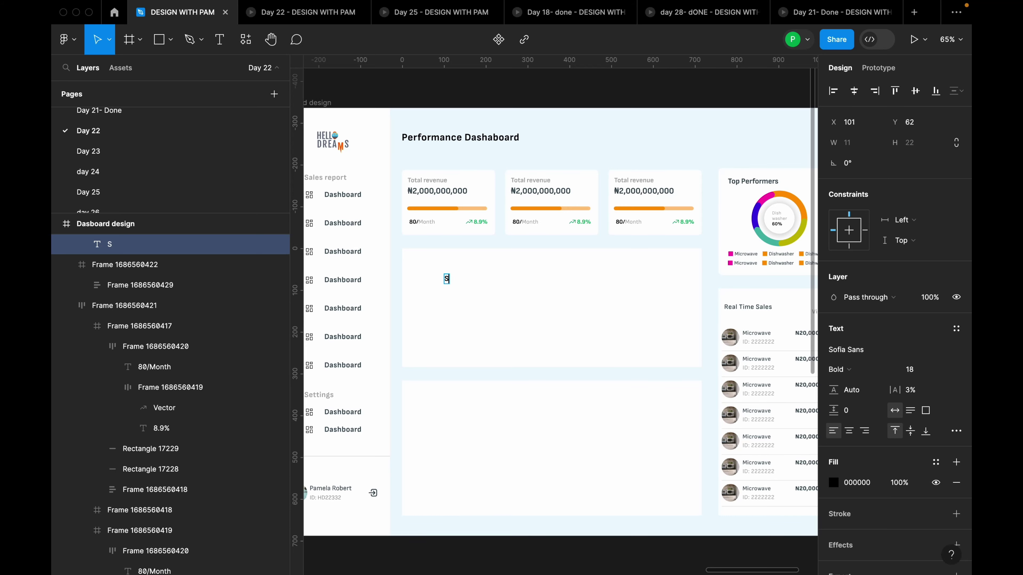
pyautogui.write('ales Performance')
pyautogui.scroll(-6, 467, 301)
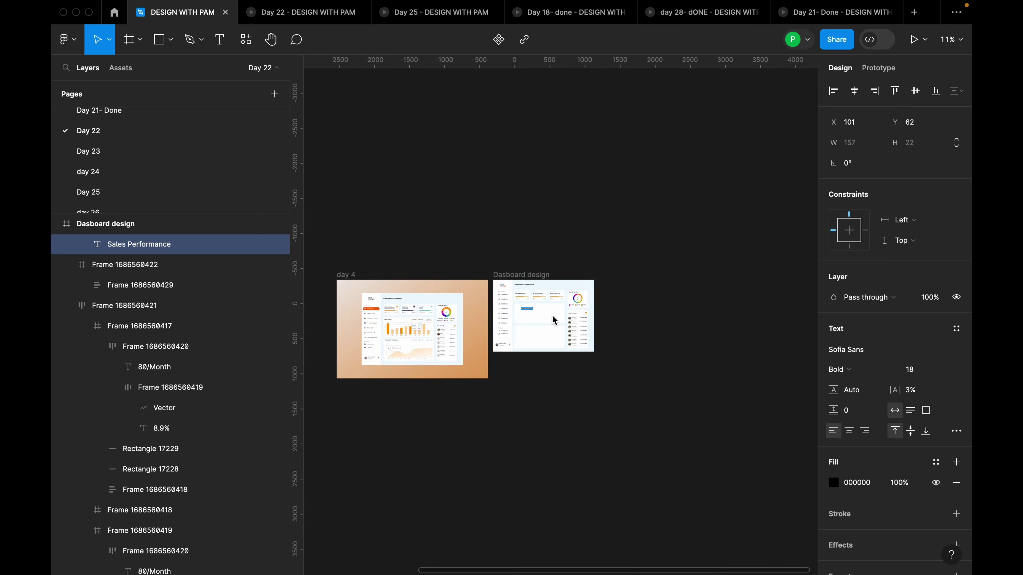
pyautogui.scroll(4, 477, 312)
pyautogui.hscroll(5, 478, 313)
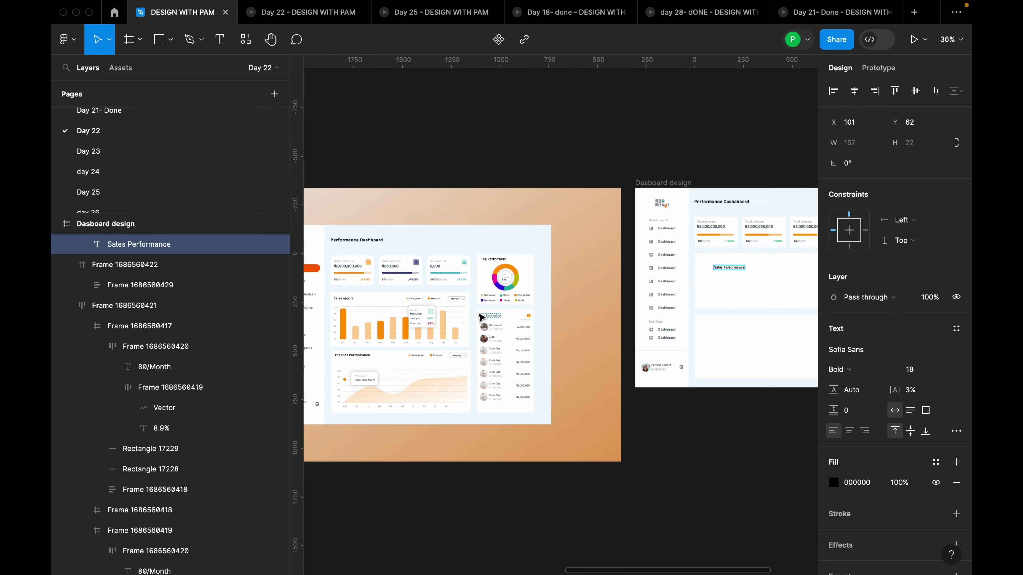
pyautogui.scroll(5, 693, 288)
pyautogui.press('BackSpace')
pyautogui.press('BackSpace')
pyautogui.press('BackSpace')
pyautogui.press('BackSpace')
pyautogui.press('BackSpace')
pyautogui.press('BackSpace')
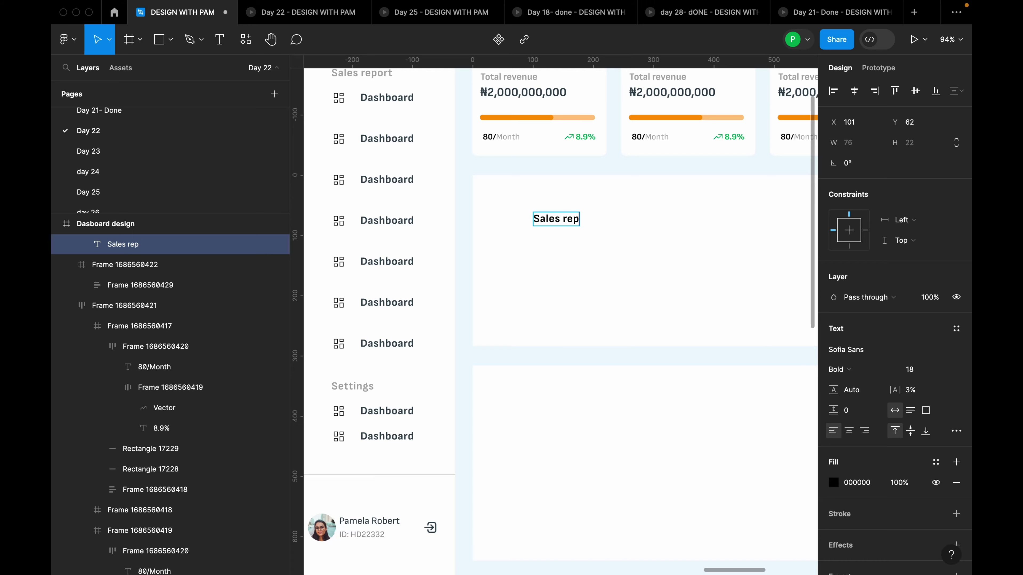
pyautogui.scroll(-10, 679, 282)
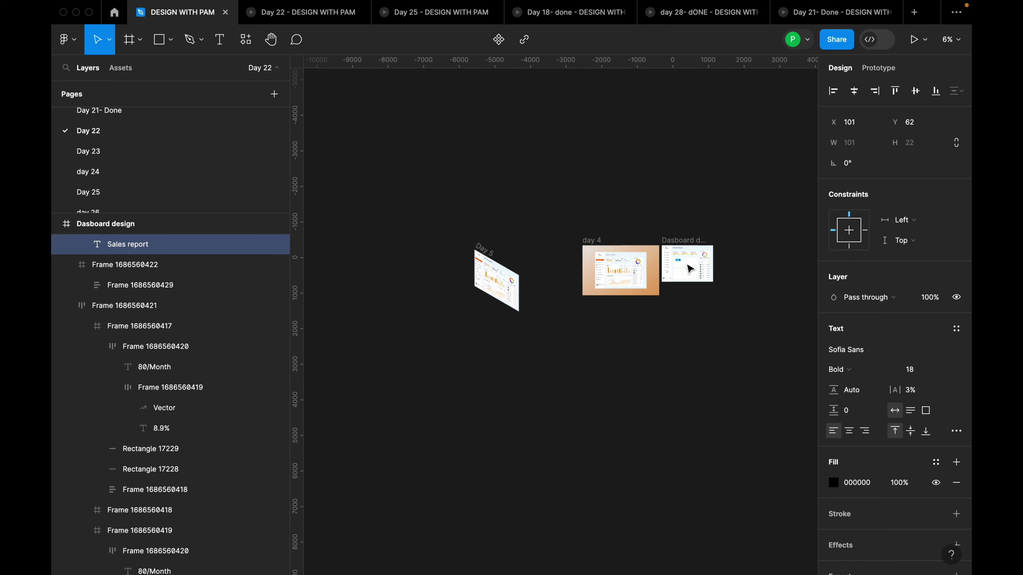
pyautogui.scroll(5, 701, 262)
pyautogui.scroll(2, 701, 262)
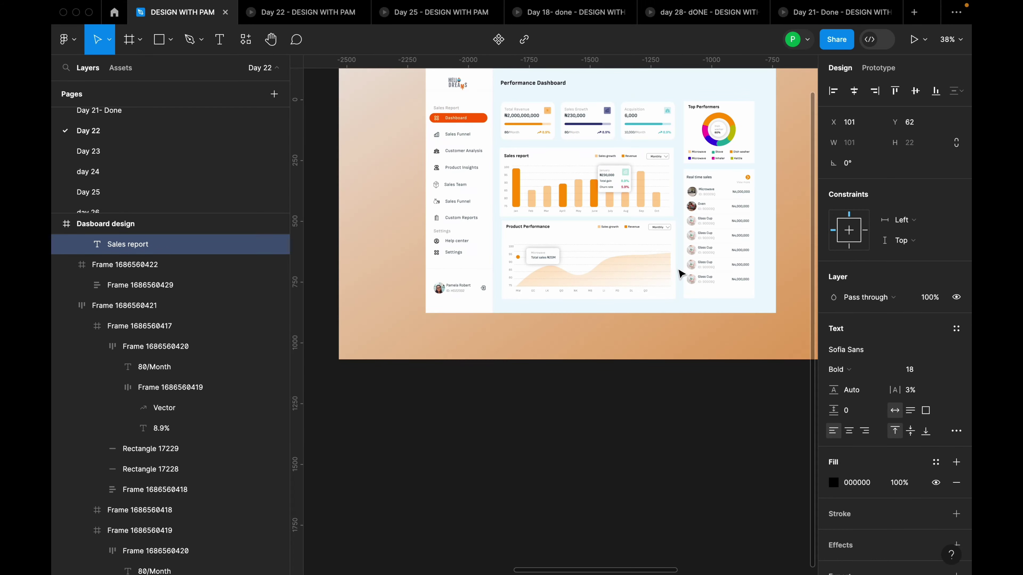
pyautogui.scroll(-8, 753, 236)
pyautogui.scroll(12, 786, 219)
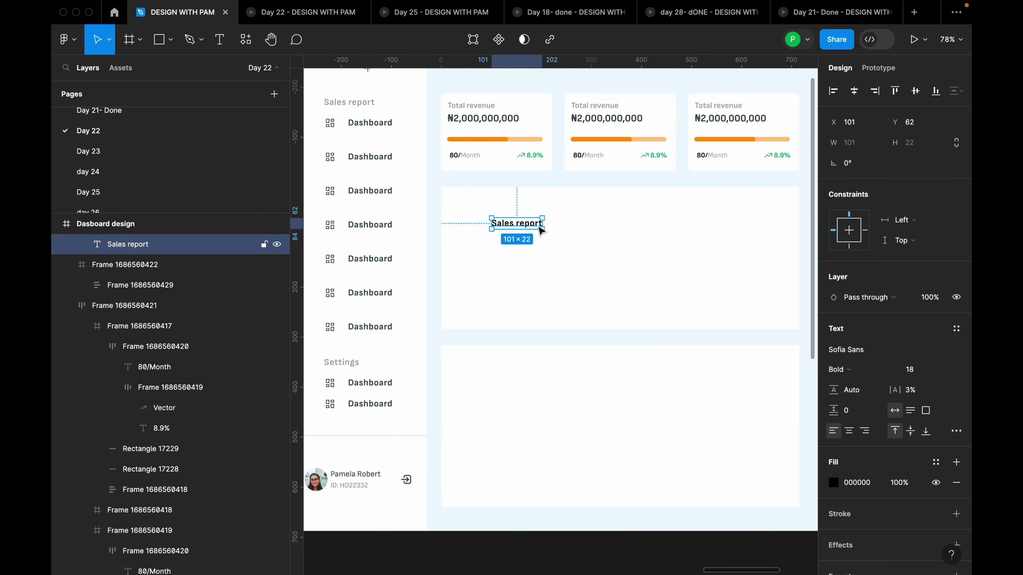
pyautogui.moveTo(523, 222); pyautogui.dragTo(491, 206)
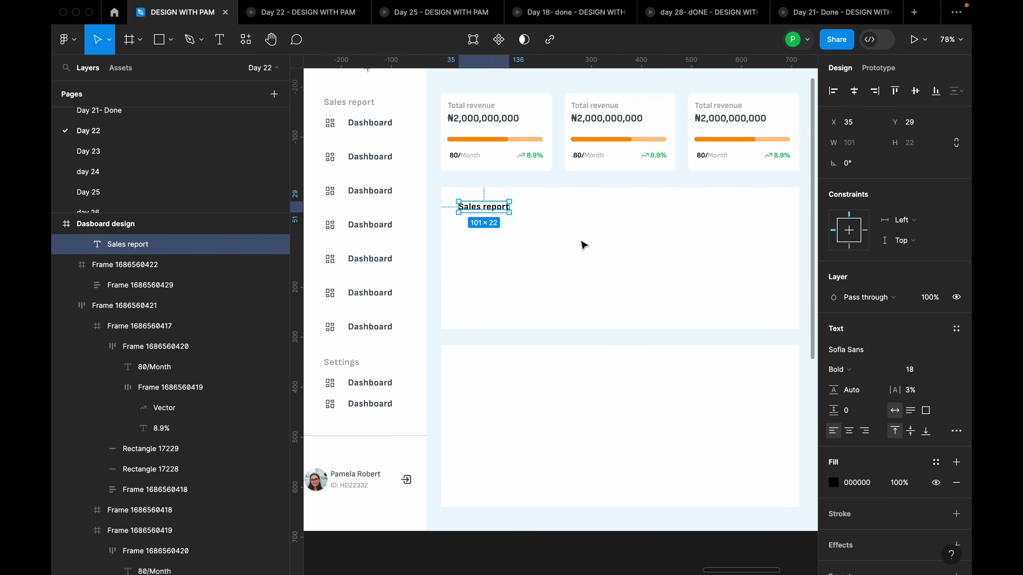
# Copy the title into the lower card and retitle it 'Product Performance'
pyautogui.click(492, 277)
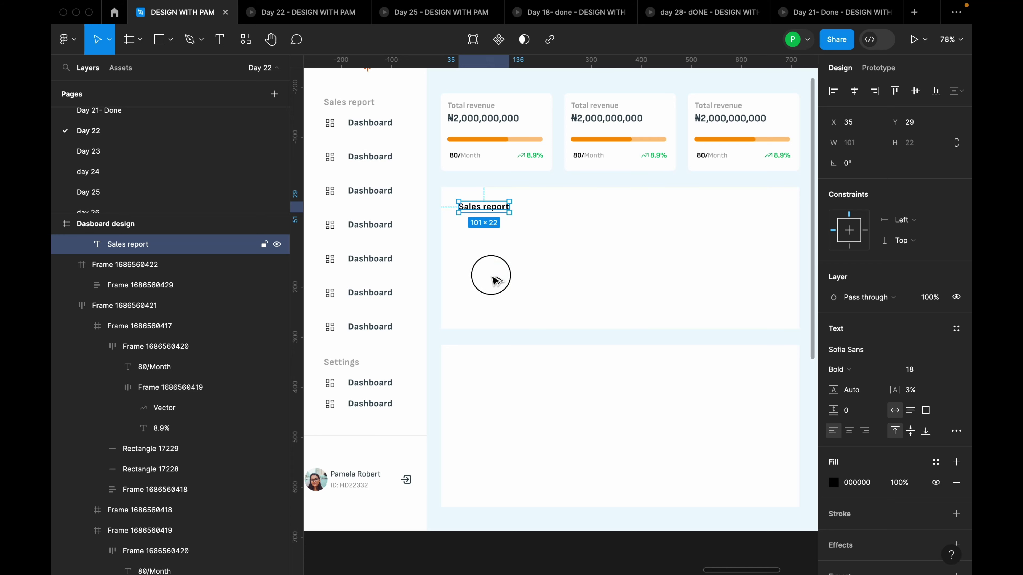
pyautogui.moveTo(497, 281); pyautogui.dragTo(503, 357)
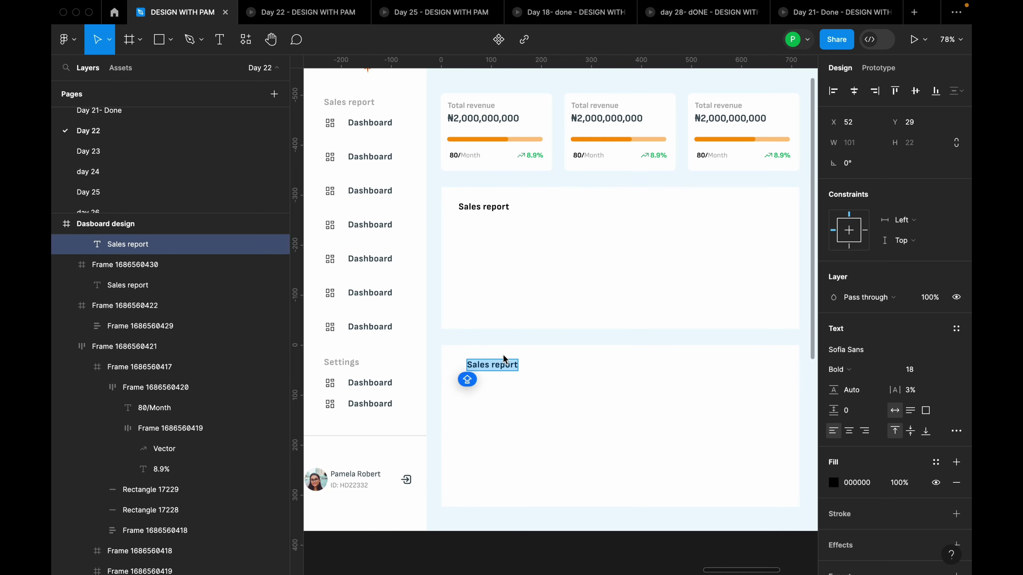
pyautogui.write('Product Performance')
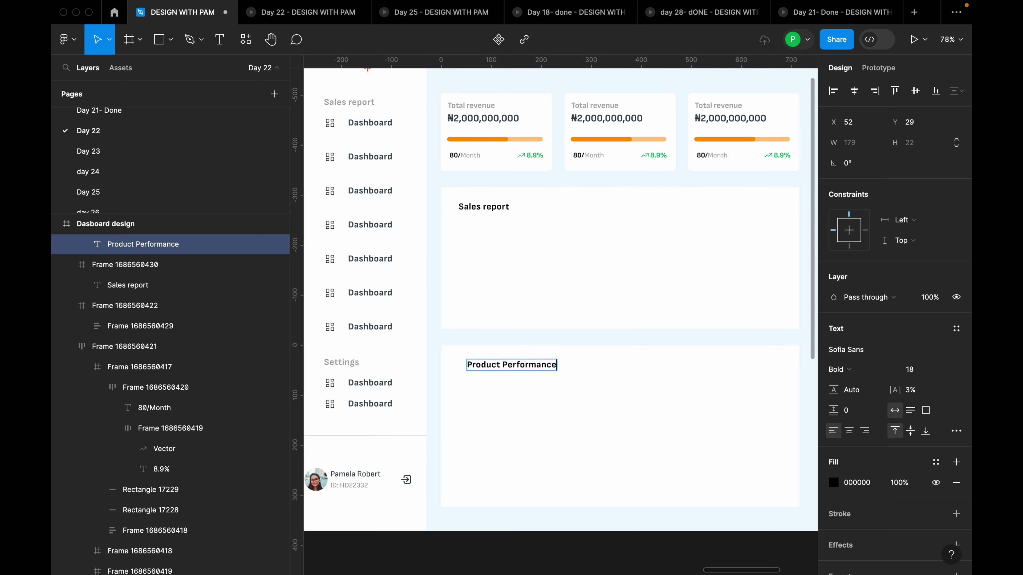
pyautogui.press('Escape')
pyautogui.moveTo(511, 371); pyautogui.dragTo(517, 370)
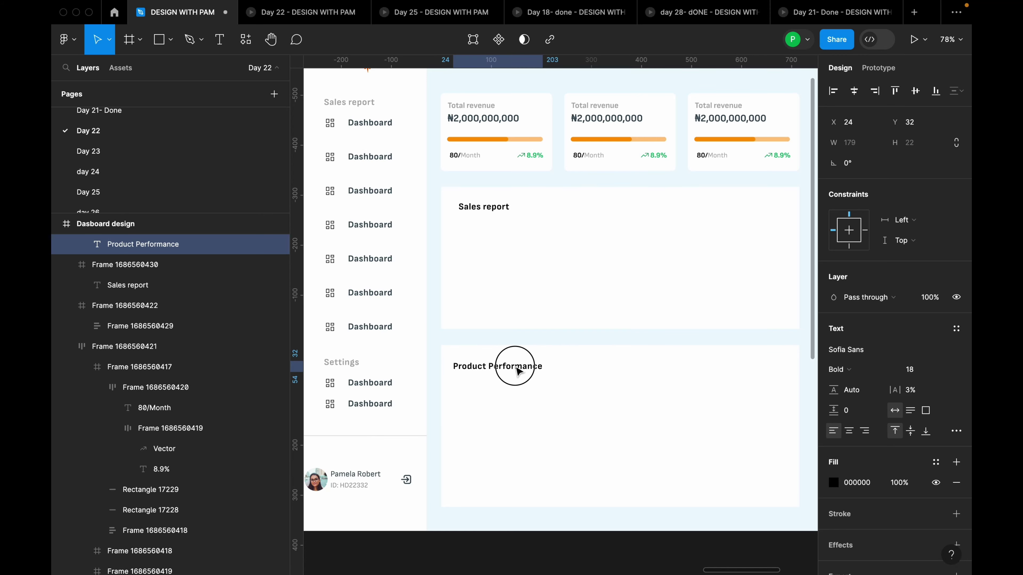
pyautogui.click(499, 217)
pyautogui.click(501, 213)
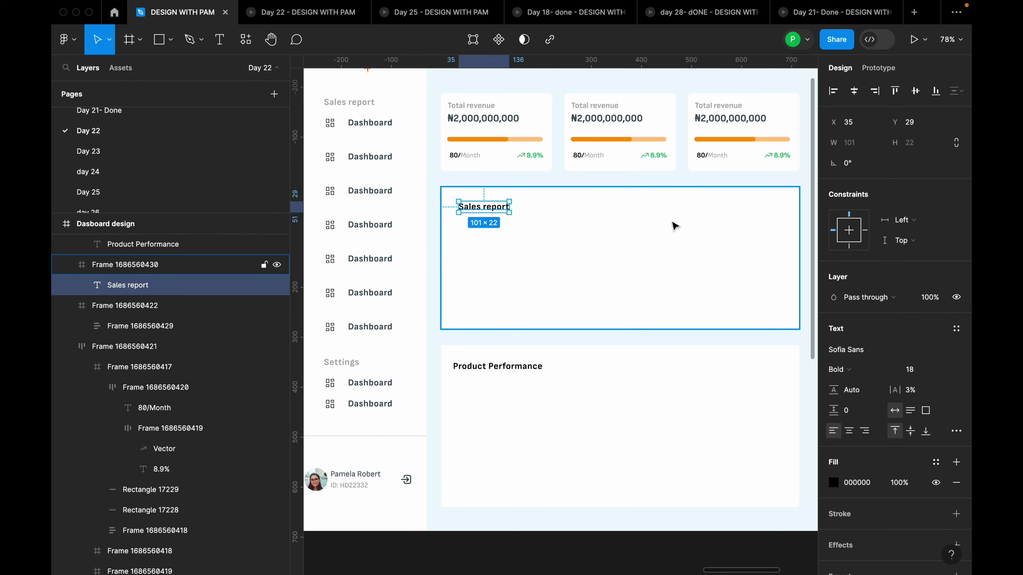
# Add a 'Sales growth' text label in the Sales report card, aligned with the title
pyautogui.hscroll(3, 671, 226)
pyautogui.scroll(1, 672, 225)
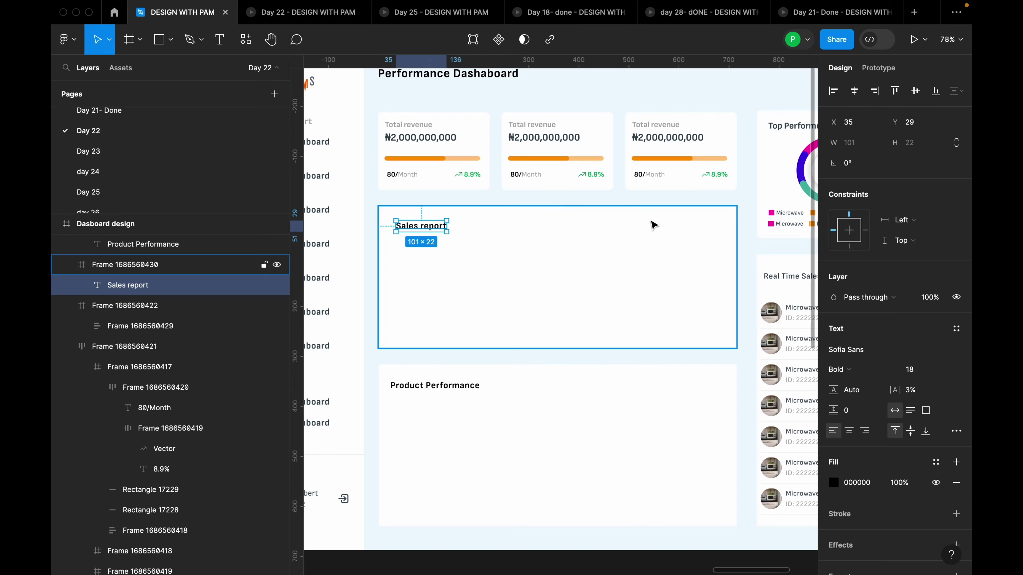
pyautogui.scroll(-5, 653, 225)
pyautogui.scroll(5, 440, 234)
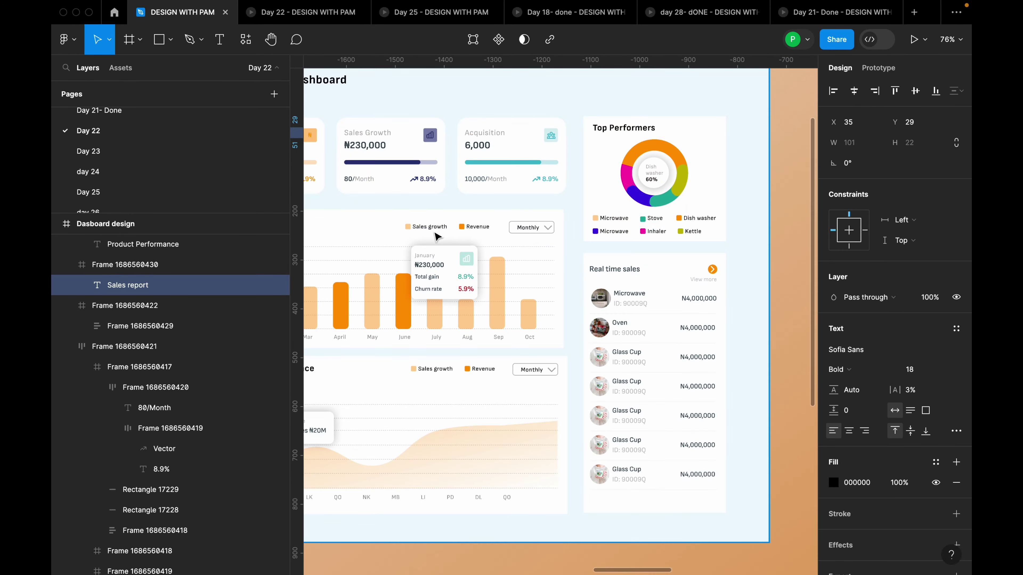
pyautogui.scroll(-5, 472, 231)
pyautogui.scroll(4, 689, 235)
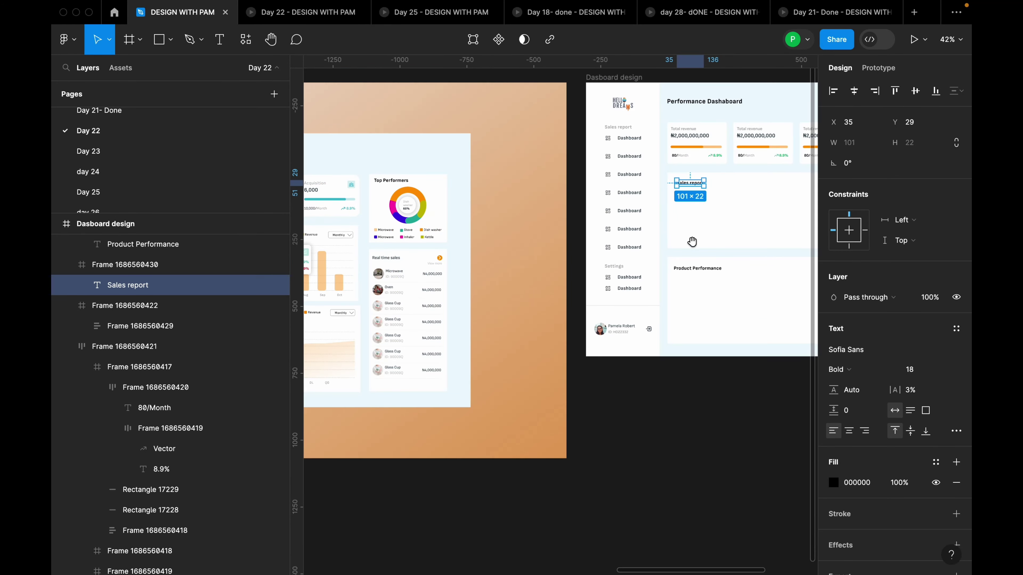
pyautogui.moveTo(689, 235); pyautogui.dragTo(558, 247)
pyautogui.scroll(4, 559, 246)
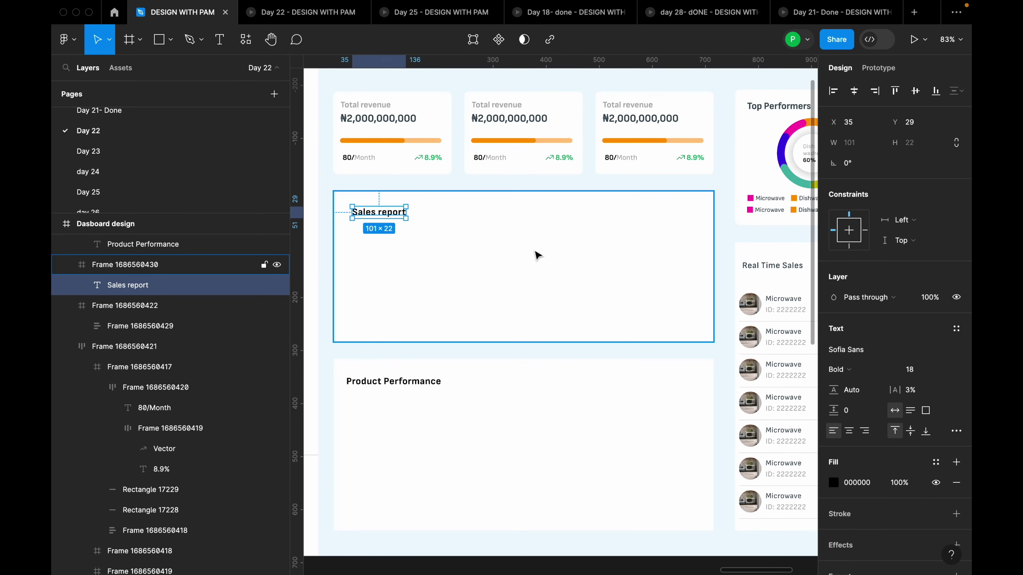
pyautogui.click(532, 244)
pyautogui.press('t')
pyautogui.click(531, 239)
pyautogui.write('Sales growth')
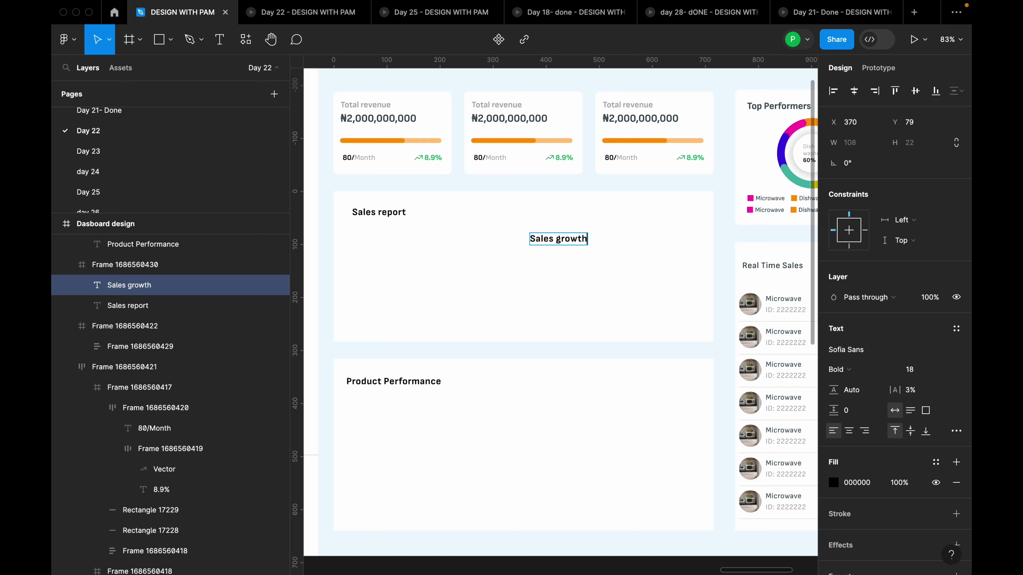
pyautogui.moveTo(567, 241); pyautogui.dragTo(556, 213)
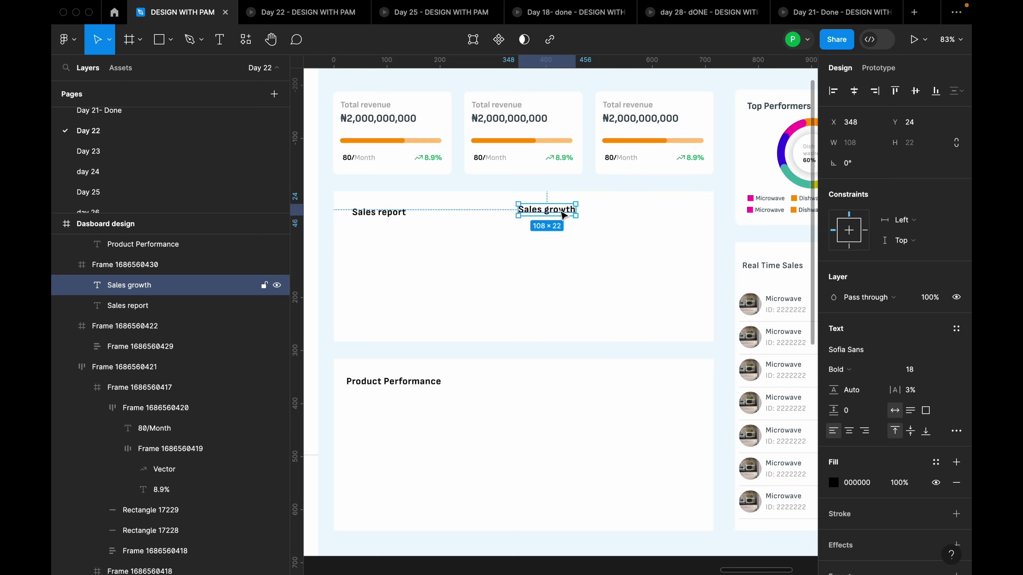
# Make Sales growth size 12 Regular and move it onto the card's centre guide
pyautogui.click(944, 369)
pyautogui.click(925, 426)
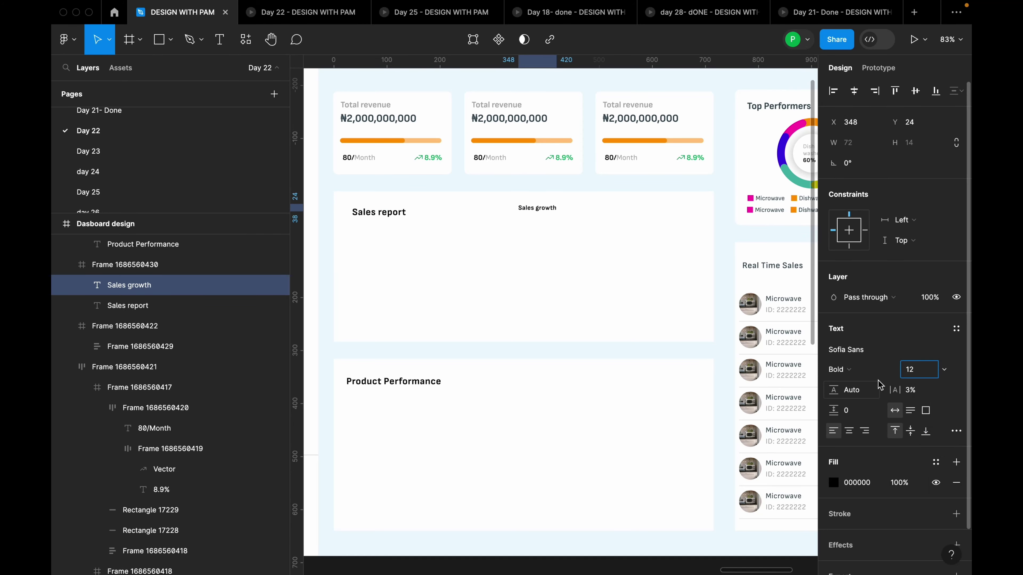
pyautogui.click(870, 369)
pyautogui.click(858, 323)
pyautogui.click(550, 209)
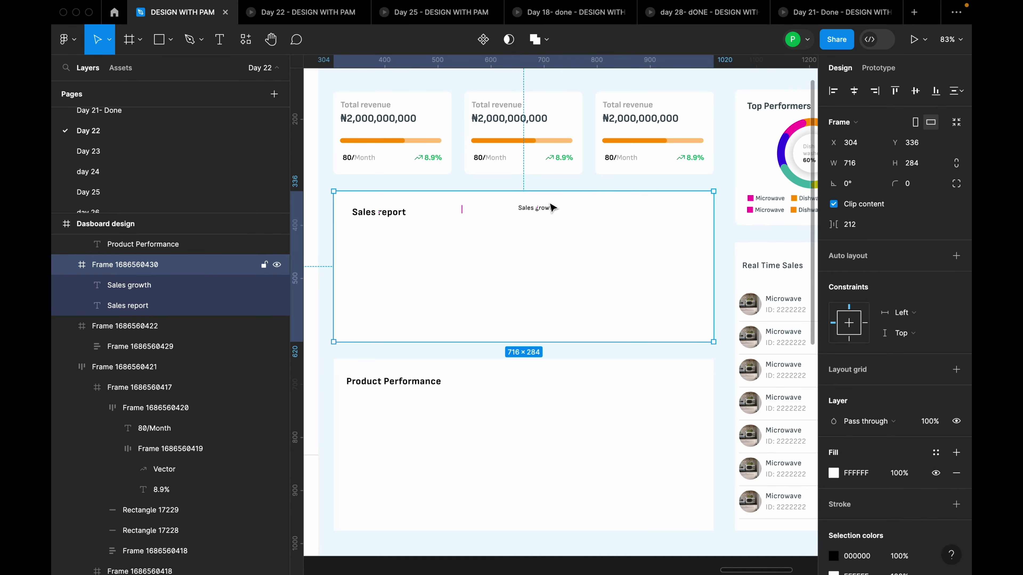
pyautogui.scroll(5, 540, 215)
pyautogui.click(539, 217)
pyautogui.moveTo(538, 218); pyautogui.dragTo(549, 217)
# Draw an 11×11 square beside Sales growth filled with the 'yellow for text' style
pyautogui.click(516, 269)
pyautogui.press('r')
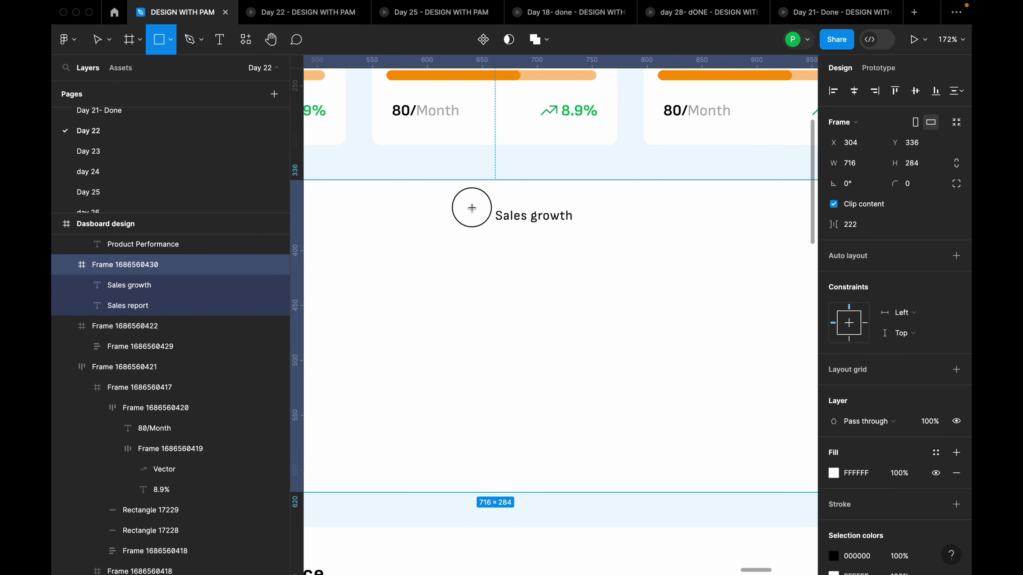
pyautogui.moveTo(478, 212)
pyautogui.mouseDown()
pyautogui.moveTo(490, 228)
pyautogui.moveTo(483, 219)
pyautogui.mouseUp()
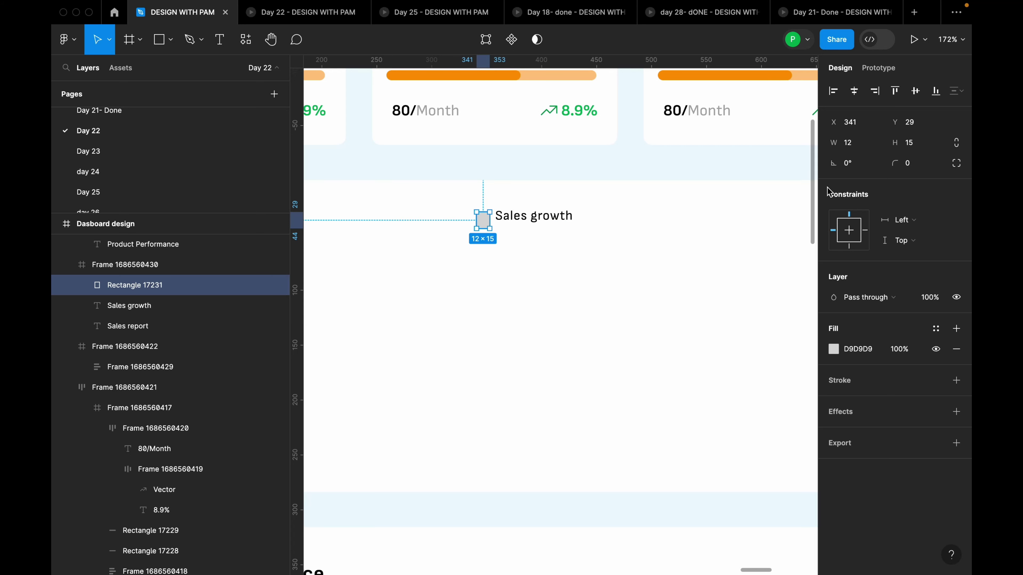
pyautogui.click(854, 150)
pyautogui.write('11')
pyautogui.press('Return')
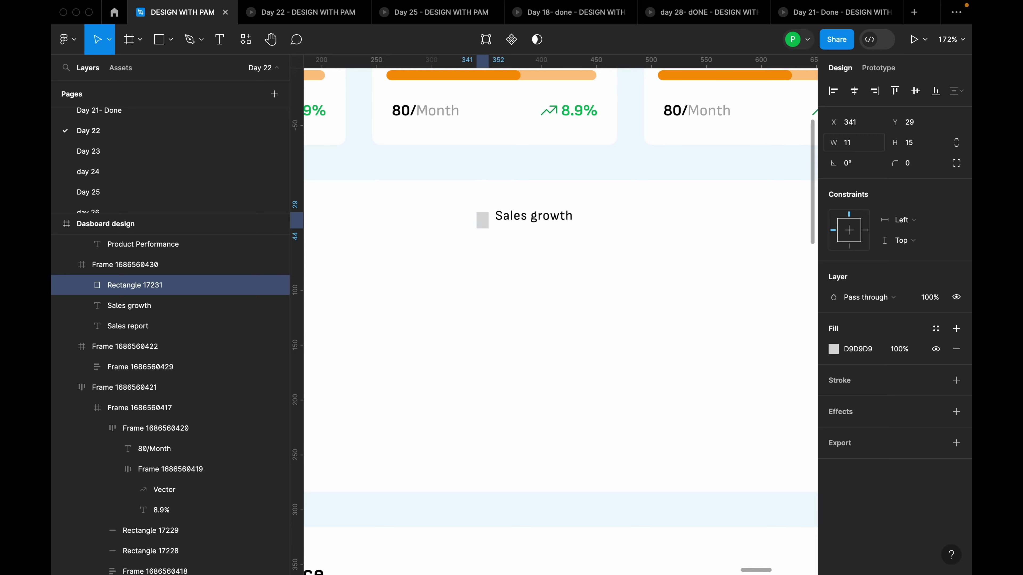
pyautogui.scroll(5, 483, 242)
pyautogui.moveTo(480, 256)
pyautogui.mouseDown()
pyautogui.moveTo(489, 250)
pyautogui.moveTo(492, 279)
pyautogui.moveTo(494, 269)
pyautogui.mouseUp()
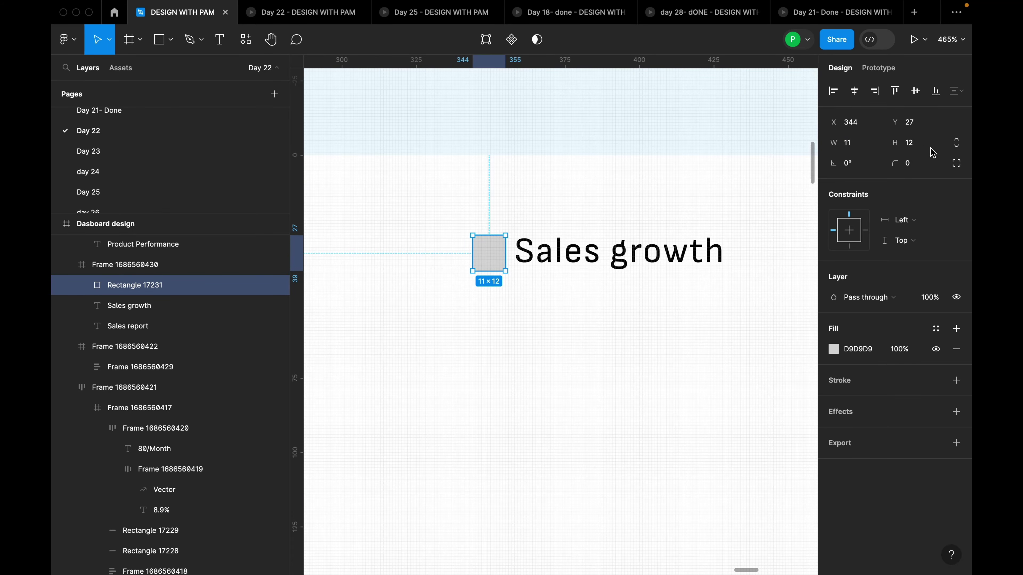
pyautogui.click(926, 147)
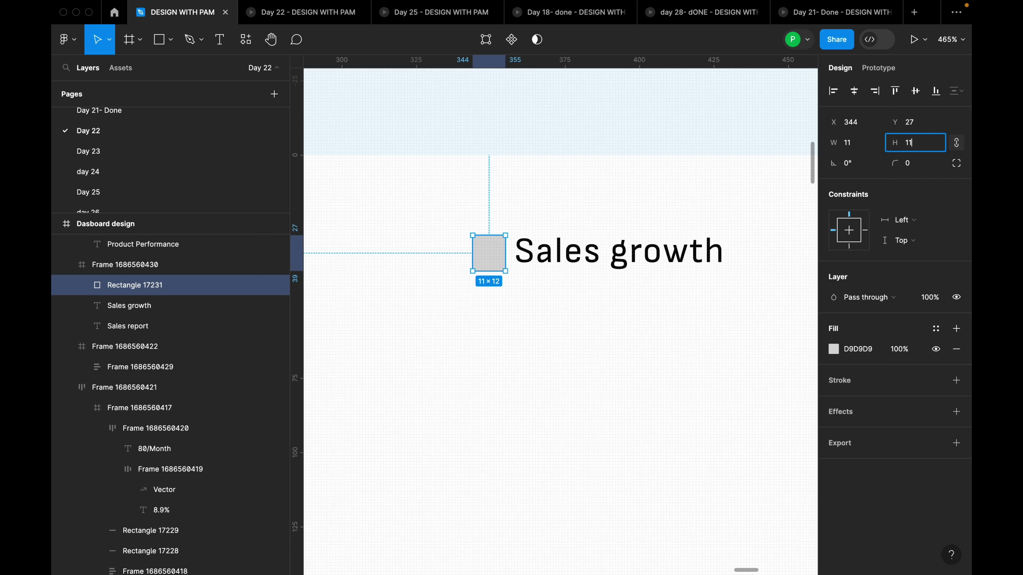
pyautogui.press('Return')
pyautogui.moveTo(481, 249); pyautogui.dragTo(486, 251)
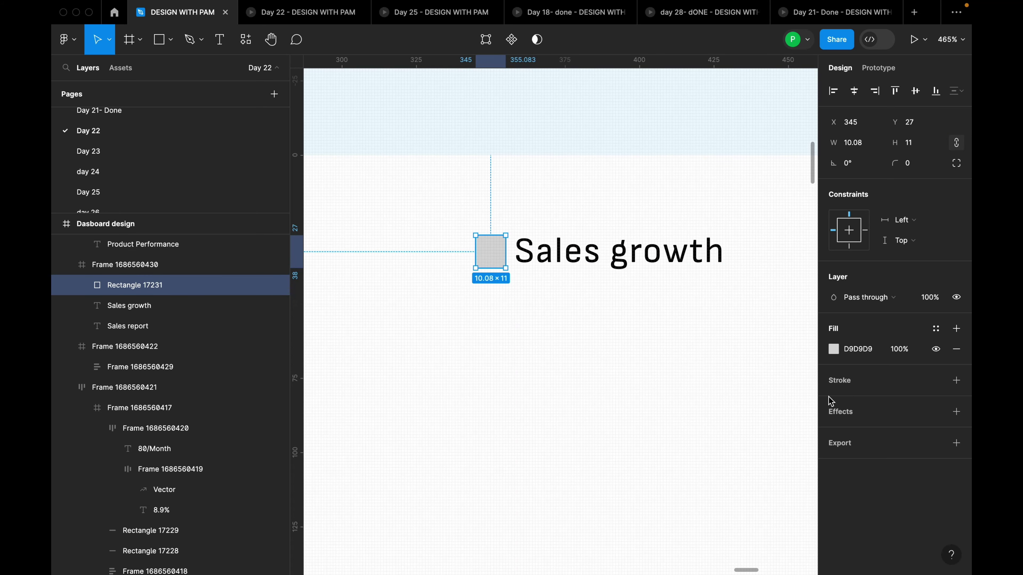
pyautogui.click(936, 329)
pyautogui.click(709, 525)
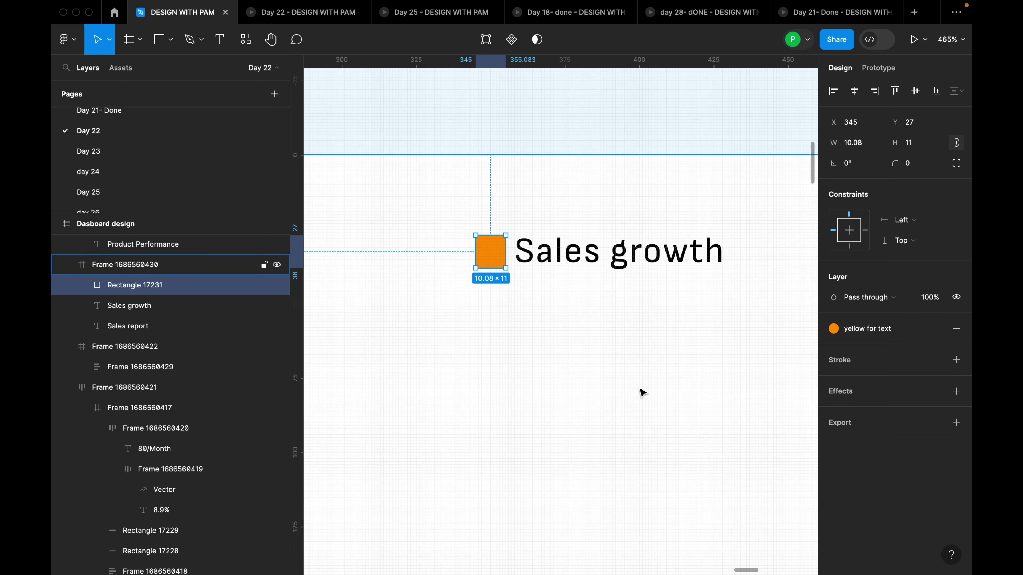
# Group the square and Sales growth label in auto layout with a 4 gap
pyautogui.click(590, 260)
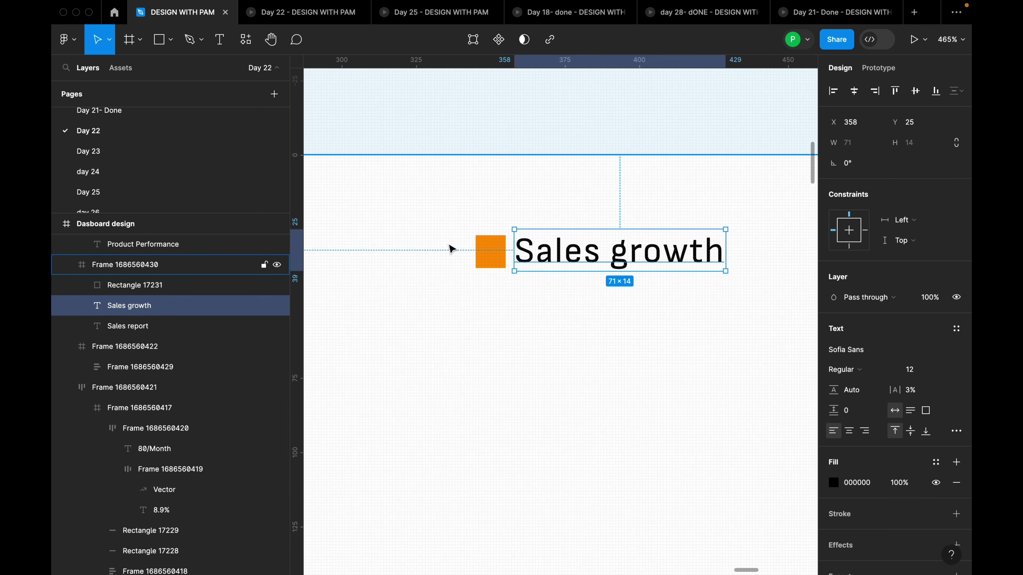
pyautogui.keyDown('shift'); pyautogui.click(487, 258); pyautogui.keyUp('shift')
pyautogui.hotkey('shift', 'a')
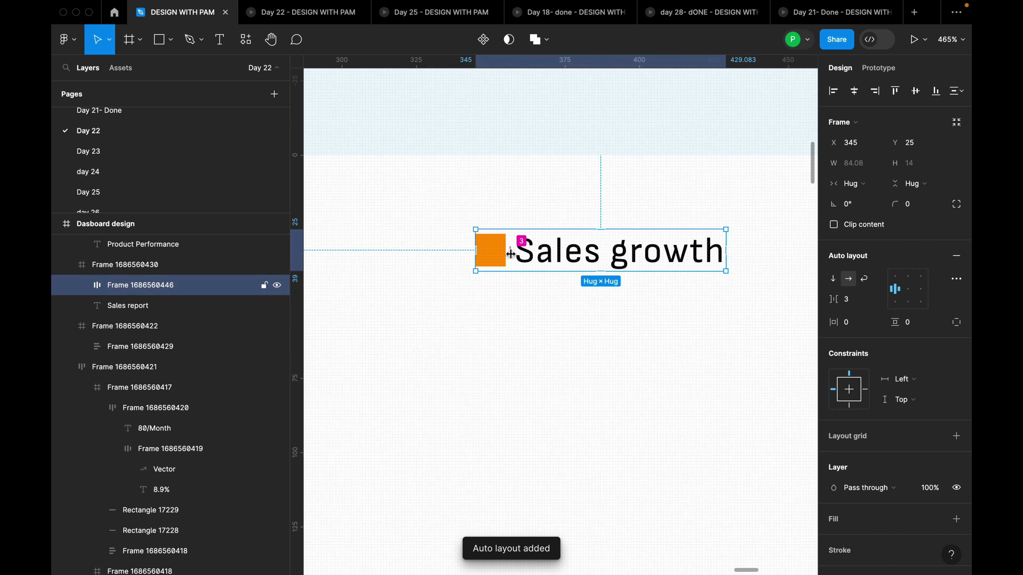
pyautogui.click(858, 305)
pyautogui.press('Up')
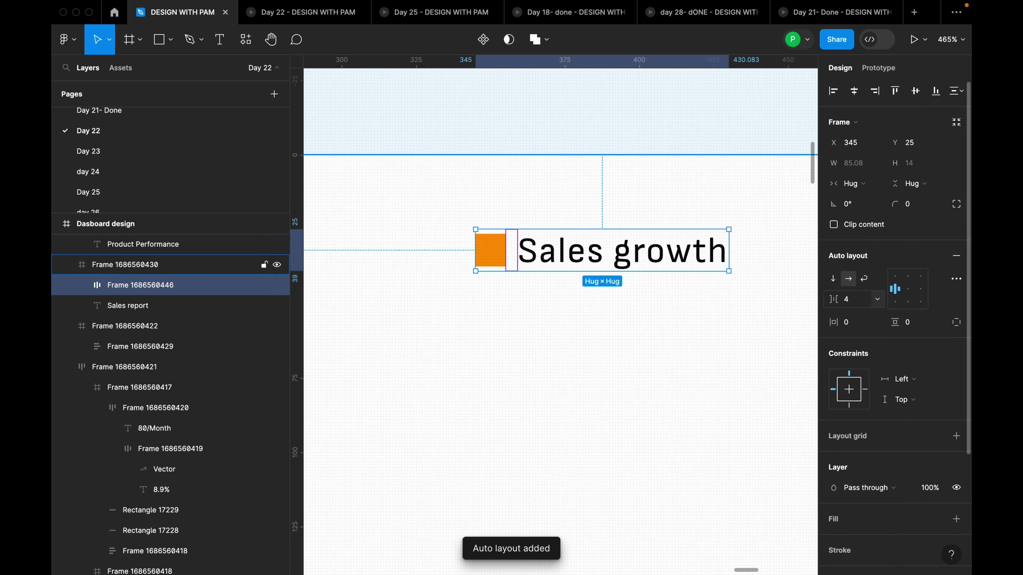
# Duplicate the legend item to the right and rename its label 'Revenue'
pyautogui.moveTo(664, 252); pyautogui.dragTo(764, 252)
pyautogui.scroll(-5, 580, 275)
pyautogui.doubleClick(514, 325)
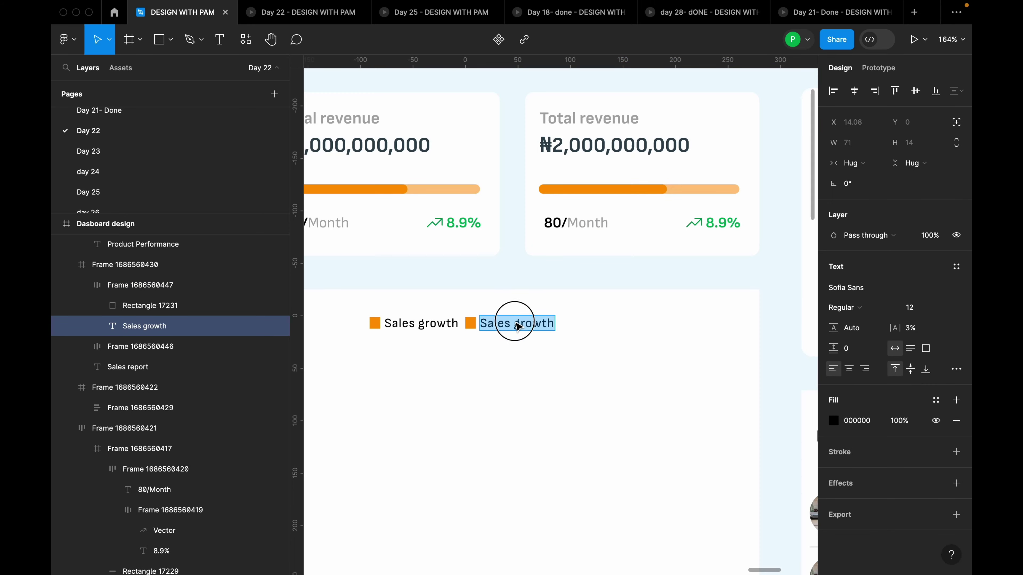
pyautogui.write('Revenue')
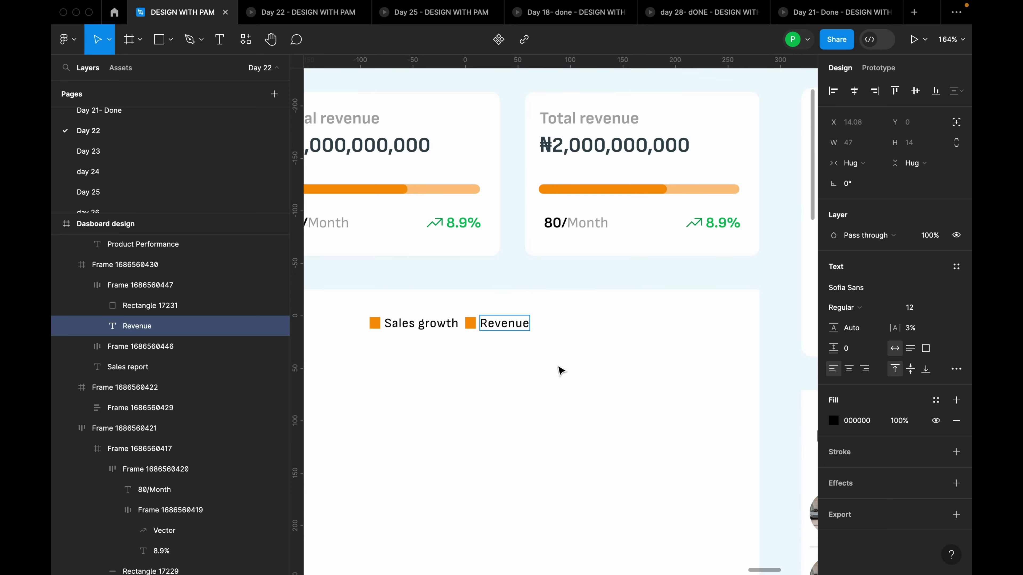
pyautogui.press('Escape')
pyautogui.press('Escape')
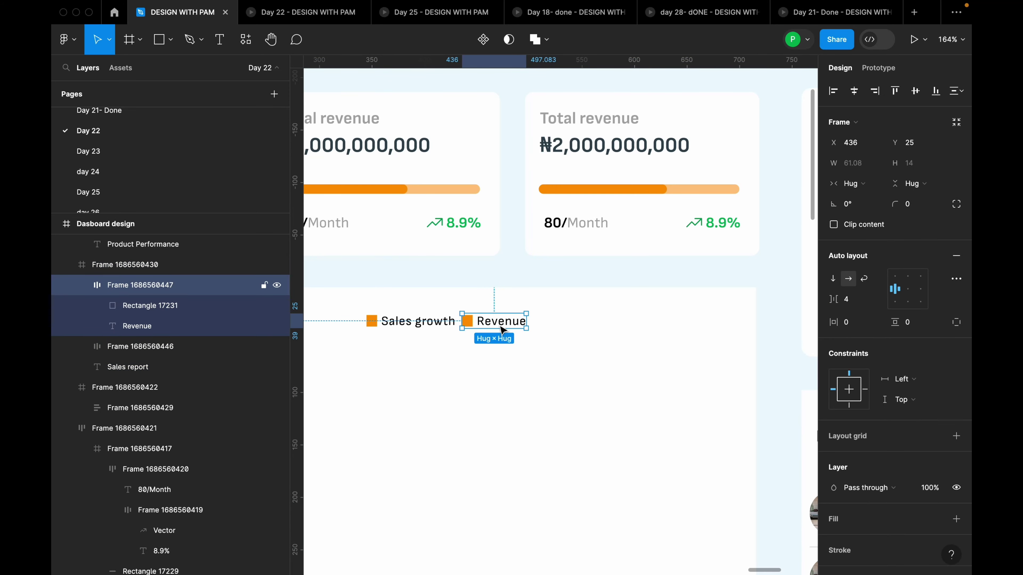
pyautogui.moveTo(501, 330); pyautogui.dragTo(510, 322)
pyautogui.click(576, 340)
pyautogui.scroll(1, 720, 325)
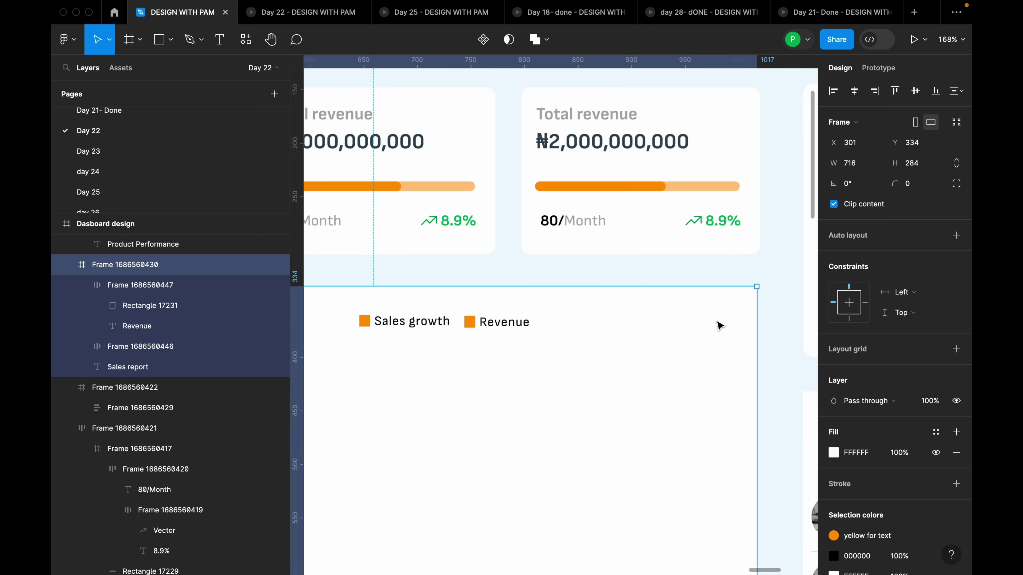
pyautogui.scroll(1, 720, 325)
# Add a 'Monthy' text label at the right end of the legend row
pyautogui.press('t')
pyautogui.click(612, 335)
pyautogui.write('Mo')
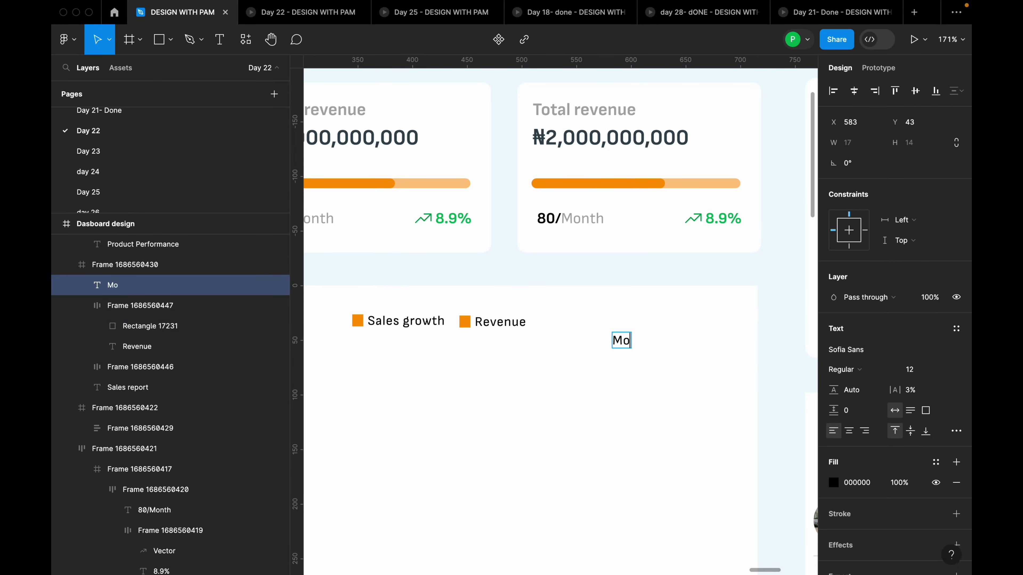
pyautogui.write('netyh')
pyautogui.press('Escape')
pyautogui.moveTo(640, 341); pyautogui.dragTo(652, 328)
pyautogui.click(681, 335)
pyautogui.click(643, 334)
pyautogui.rightClick(644, 334)
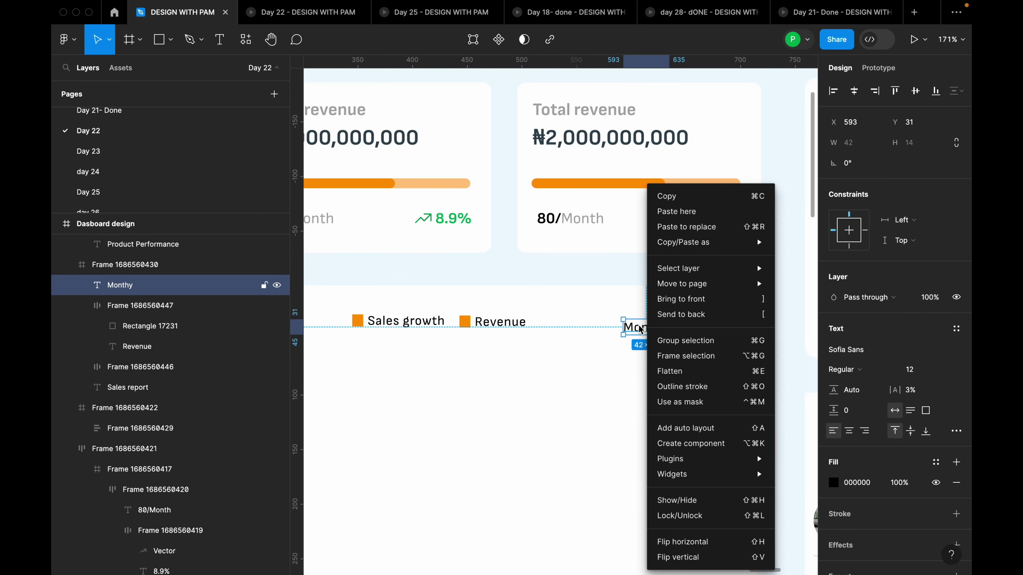
pyautogui.press('Escape')
pyautogui.click(657, 357)
pyautogui.click(659, 334)
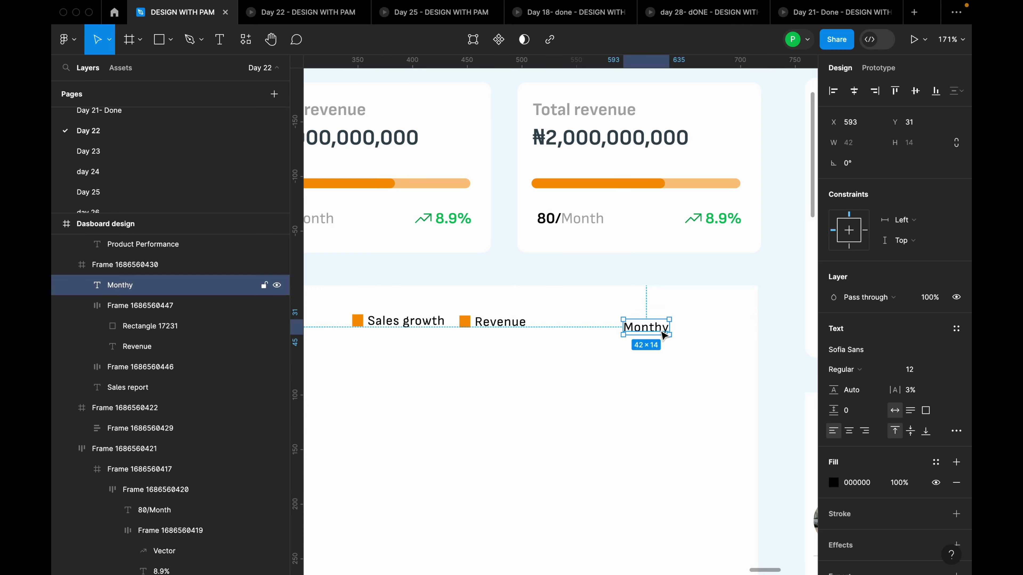
pyautogui.scroll(10, 664, 336)
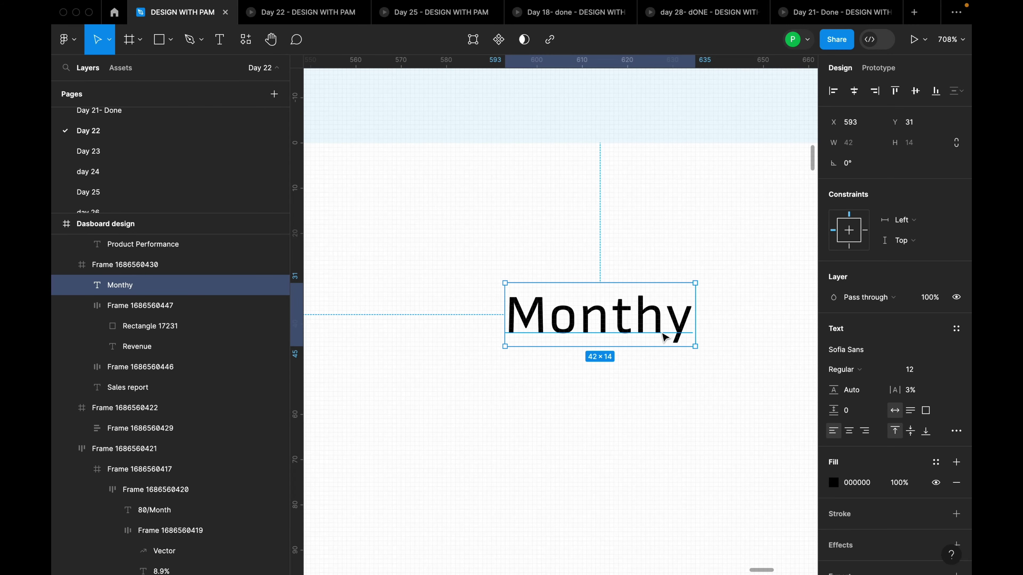
# Wrap Monthy in auto layout with 8 horizontal and 4 vertical padding
pyautogui.hotkey('shift', 'a')
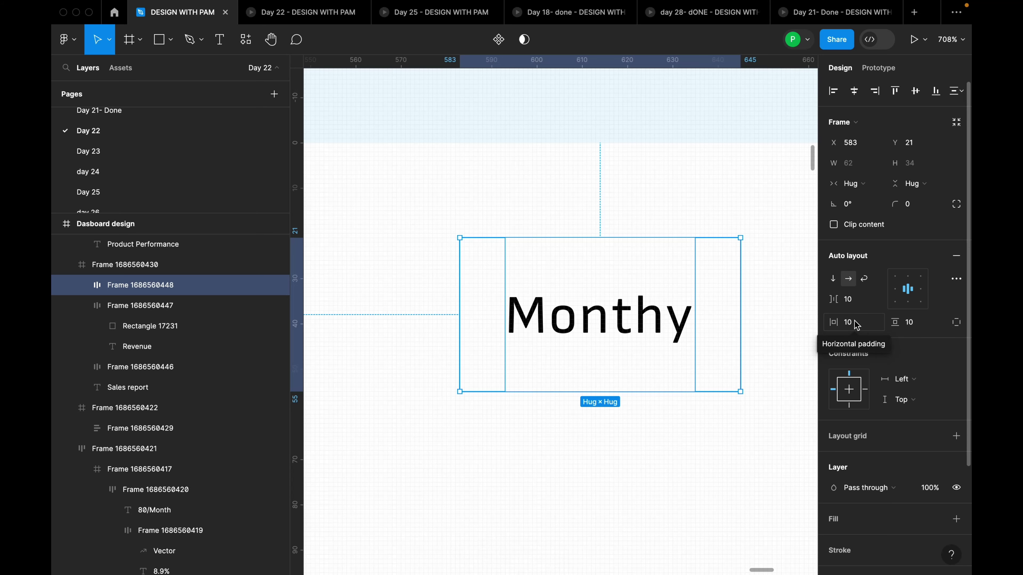
pyautogui.click(856, 325)
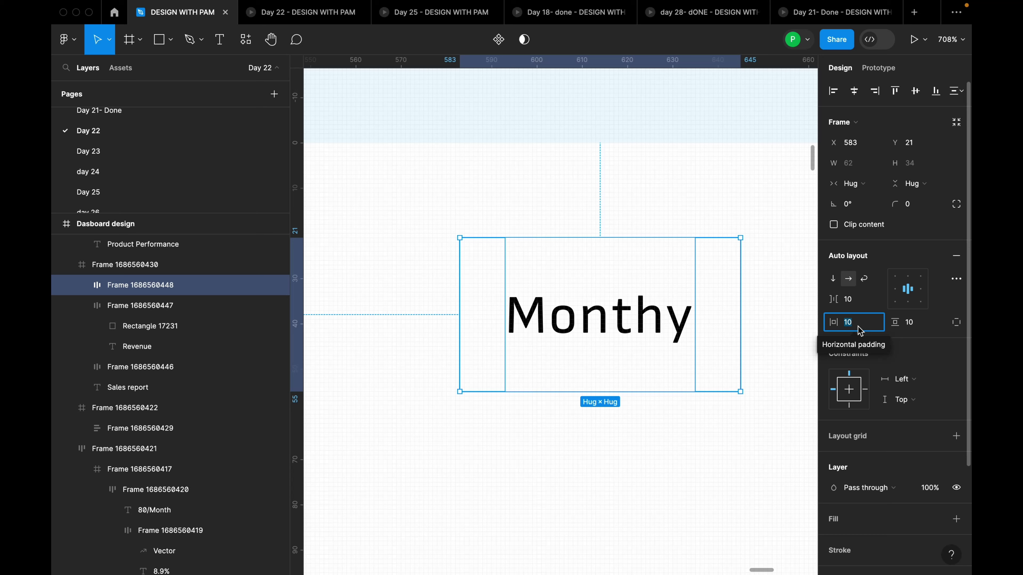
pyautogui.write('8')
pyautogui.press('Return')
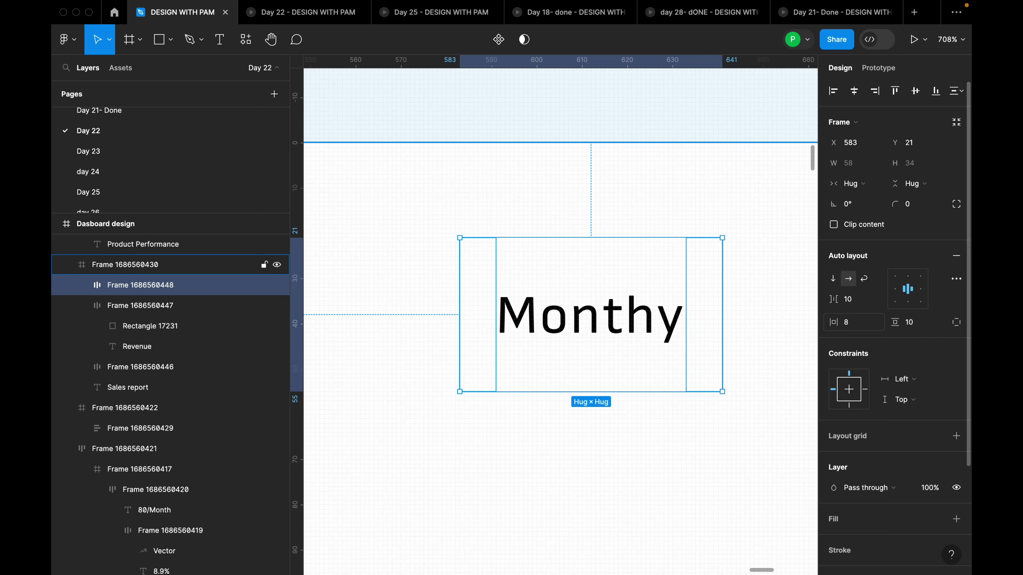
pyautogui.click(917, 328)
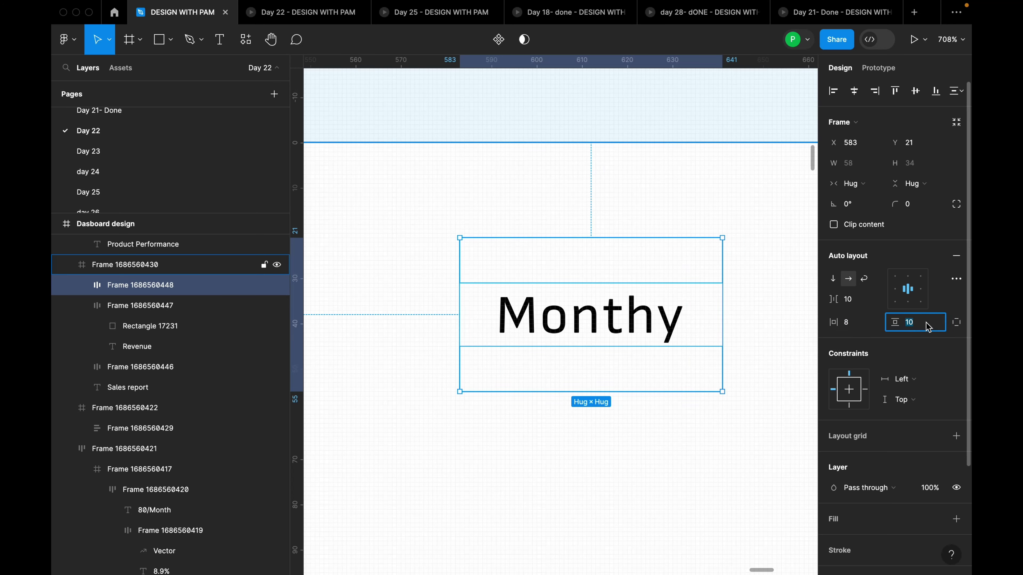
pyautogui.write('4')
pyautogui.press('Return')
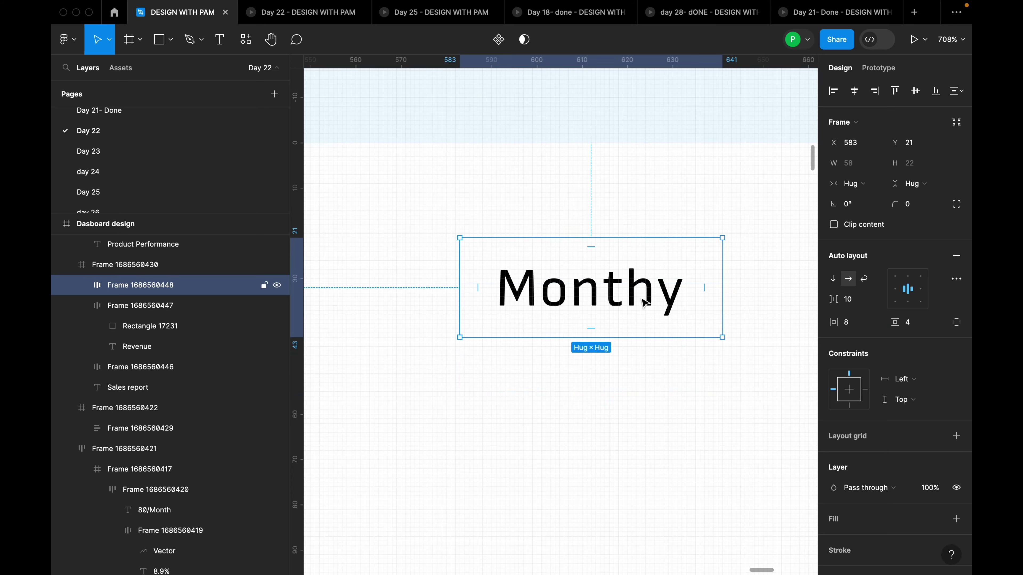
# Round the Monthy frame's corners to 4 and outline it with 0.5 'brown for dashboard' stroke
pyautogui.scroll(-3, 920, 415)
pyautogui.scroll(3, 924, 242)
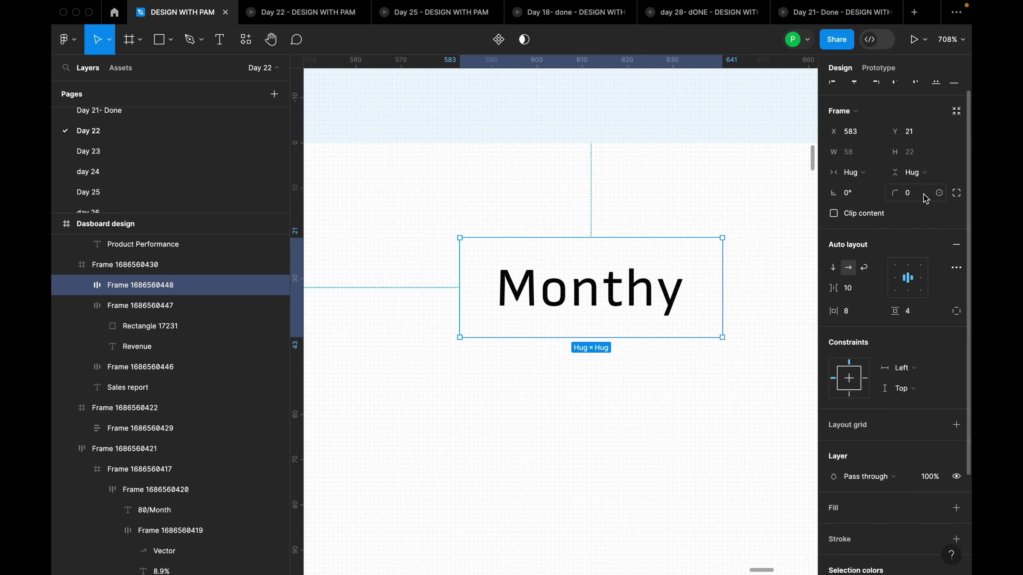
pyautogui.click(922, 195)
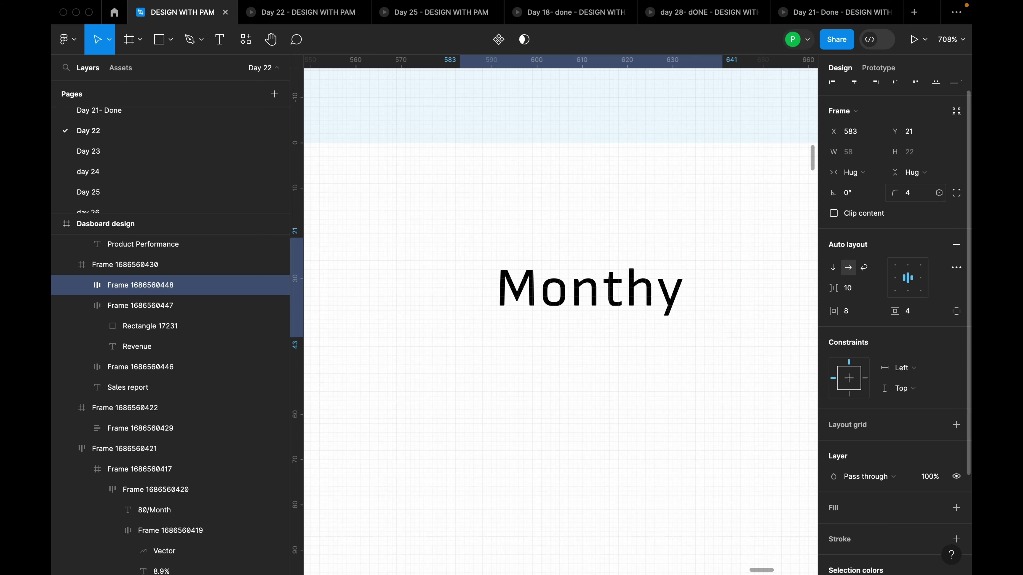
pyautogui.scroll(-3, 902, 427)
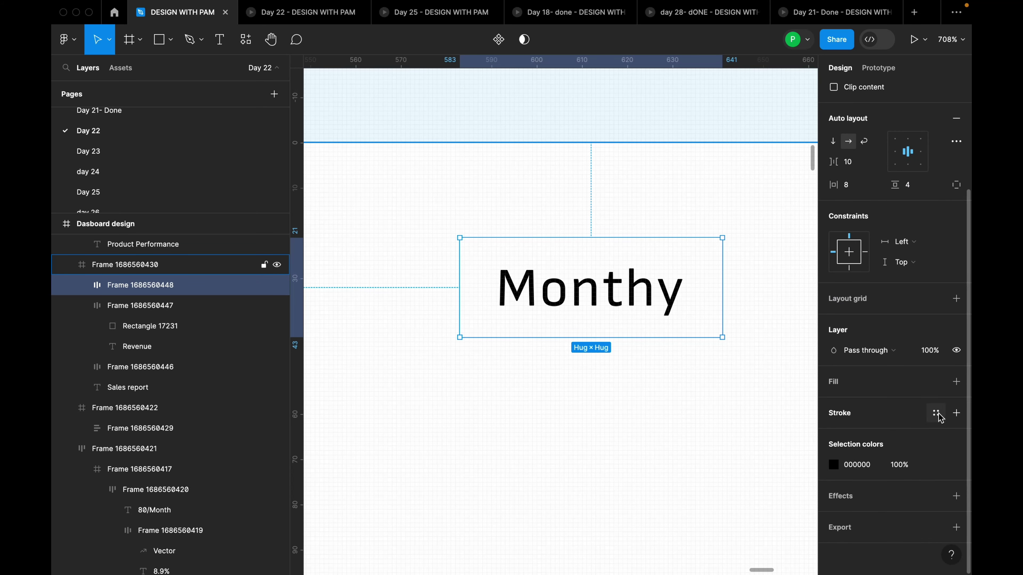
pyautogui.click(937, 413)
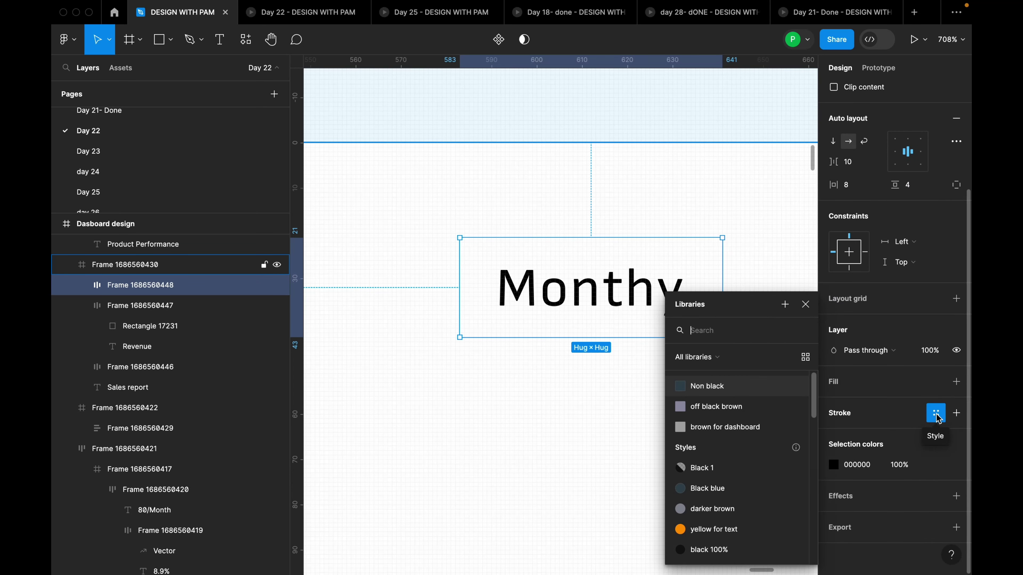
pyautogui.click(745, 429)
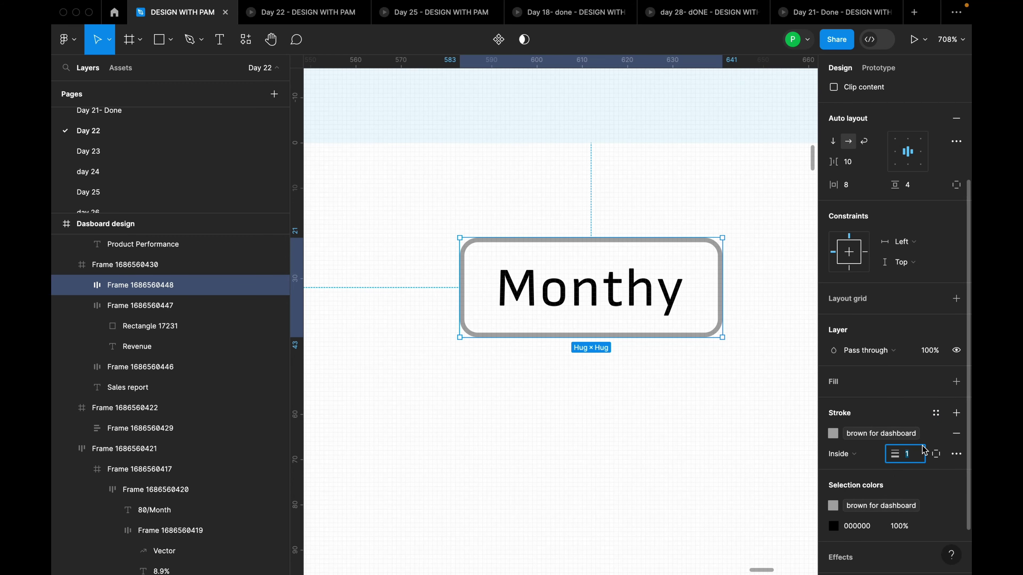
pyautogui.write('0.5')
pyautogui.press('Return')
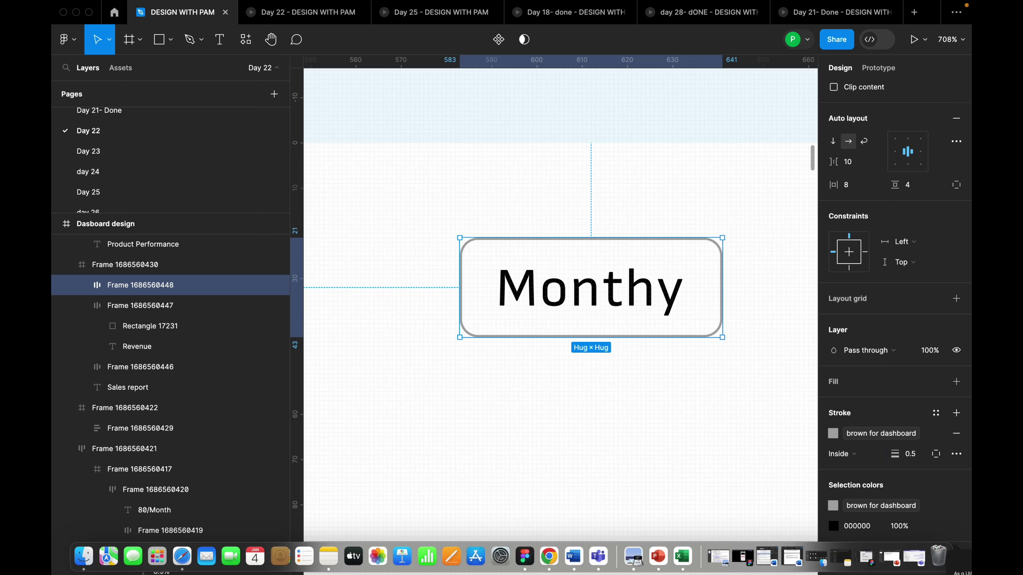
pyautogui.click(749, 320)
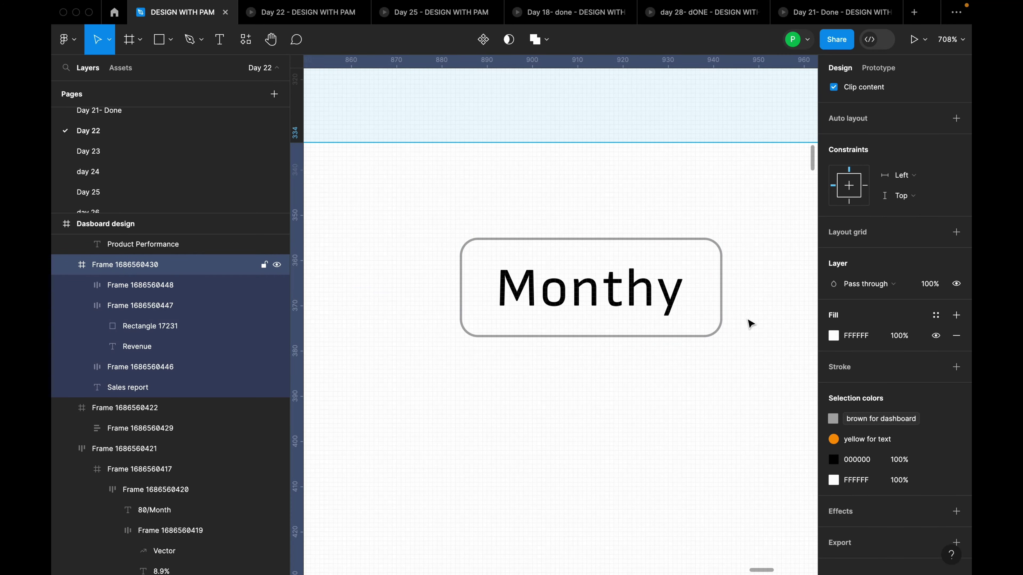
pyautogui.click(721, 307)
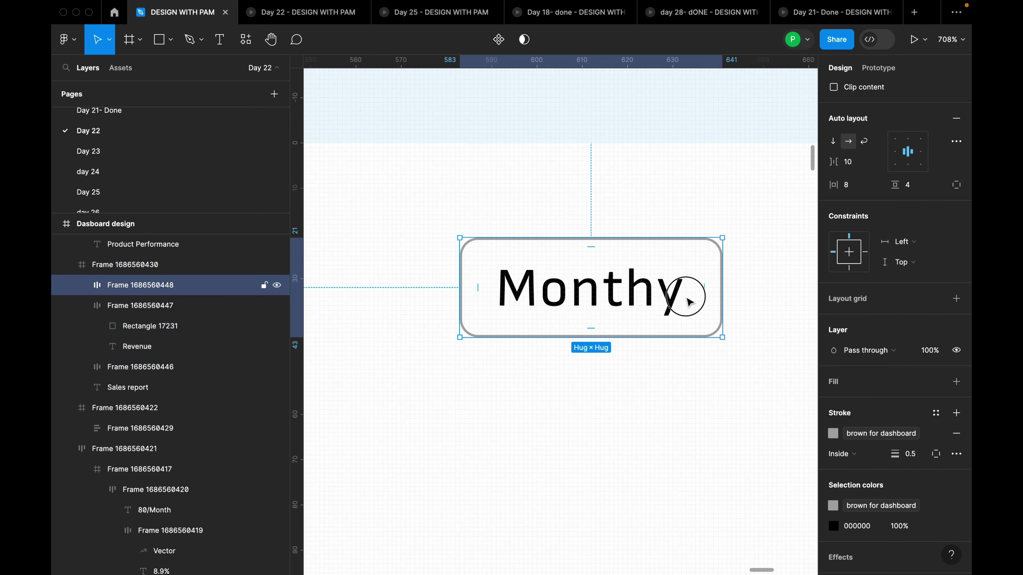
pyautogui.click(682, 300)
pyautogui.click(708, 317)
# Insert a chevron-down icon from the Heroicons plugin
pyautogui.rightClick(707, 317)
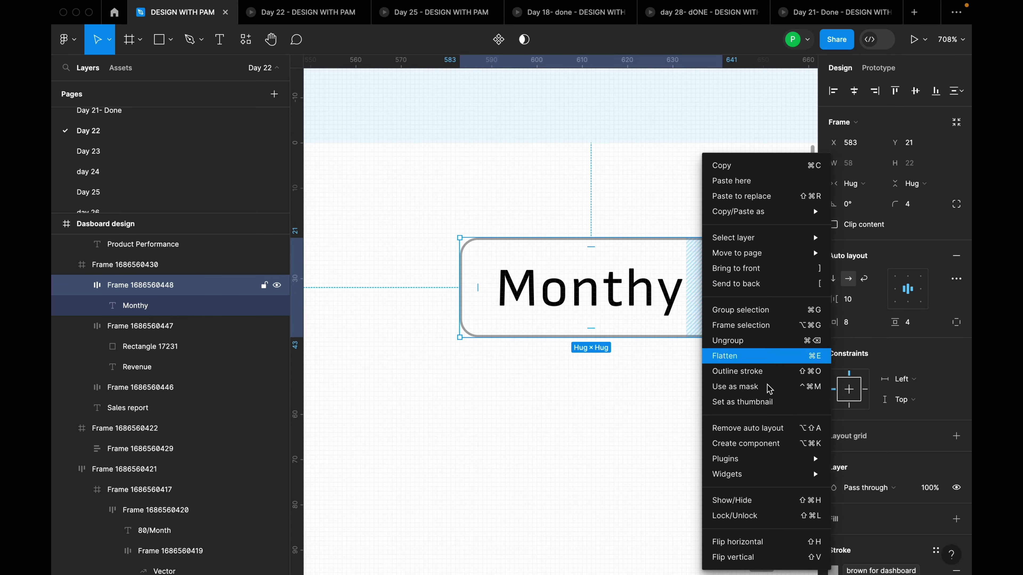
pyautogui.moveTo(725, 459)
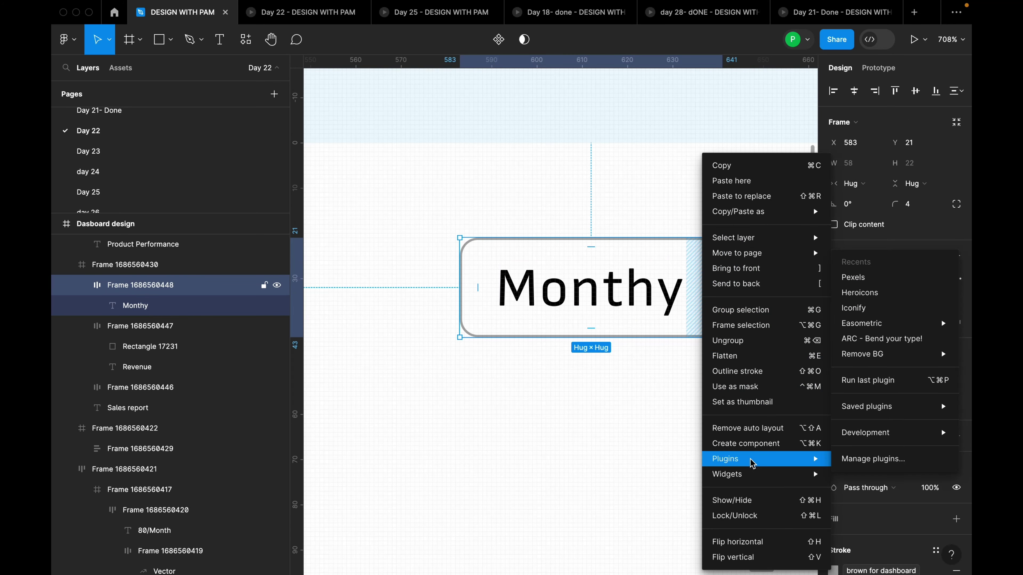
pyautogui.click(878, 293)
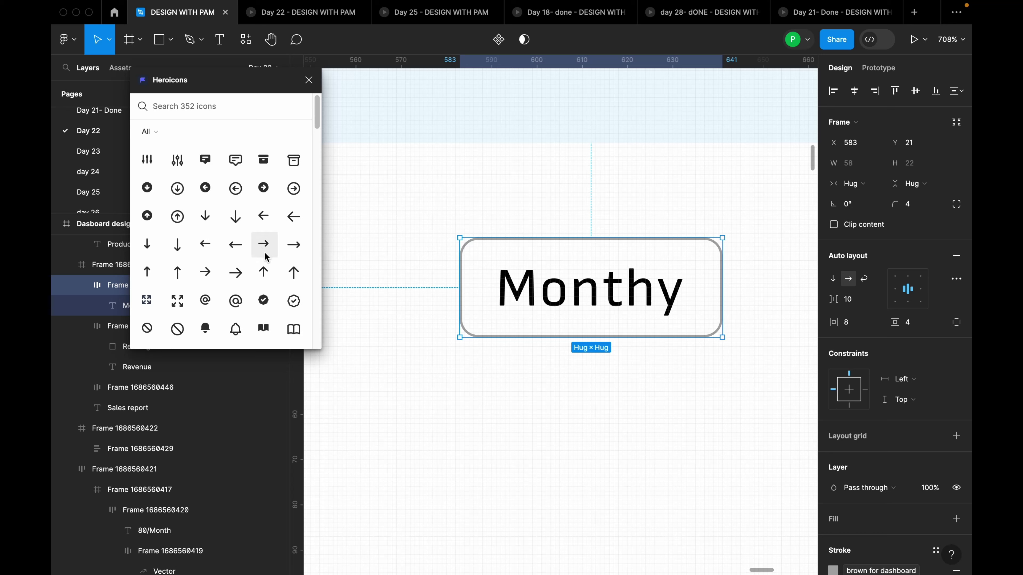
pyautogui.scroll(-15, 264, 258)
pyautogui.scroll(-5, 260, 294)
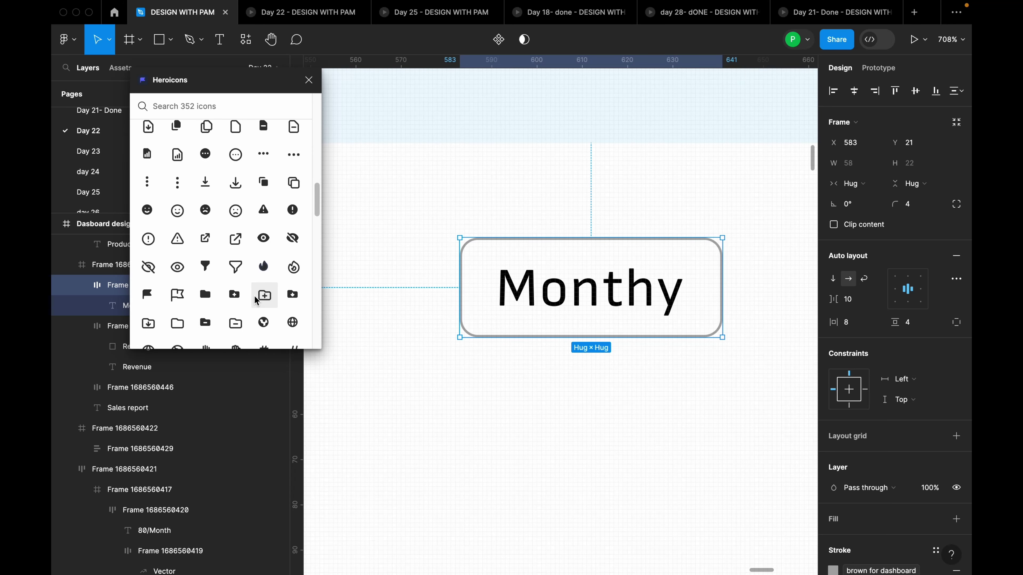
pyautogui.scroll(20, 258, 302)
pyautogui.scroll(-3, 260, 302)
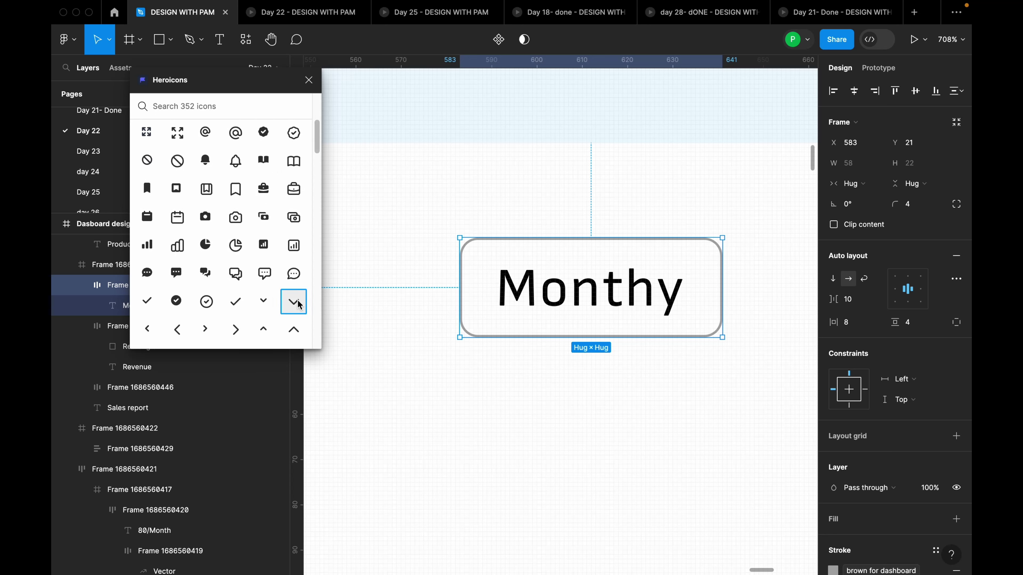
pyautogui.click(294, 301)
# Extract the chevron vector, delete its empty wrapper and drop it into the Monthy frame
pyautogui.click(620, 375)
pyautogui.moveTo(620, 375); pyautogui.dragTo(409, 389)
pyautogui.click(636, 381)
pyautogui.press('Delete')
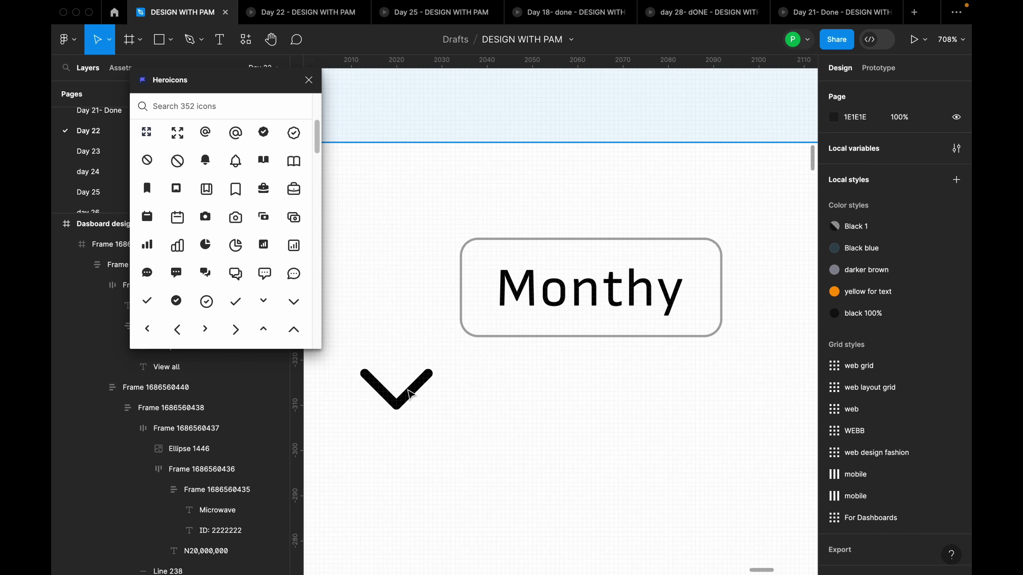
pyautogui.click(399, 389)
pyautogui.click(399, 389)
pyautogui.moveTo(399, 389); pyautogui.dragTo(704, 297)
pyautogui.press('-')
pyautogui.click(667, 319)
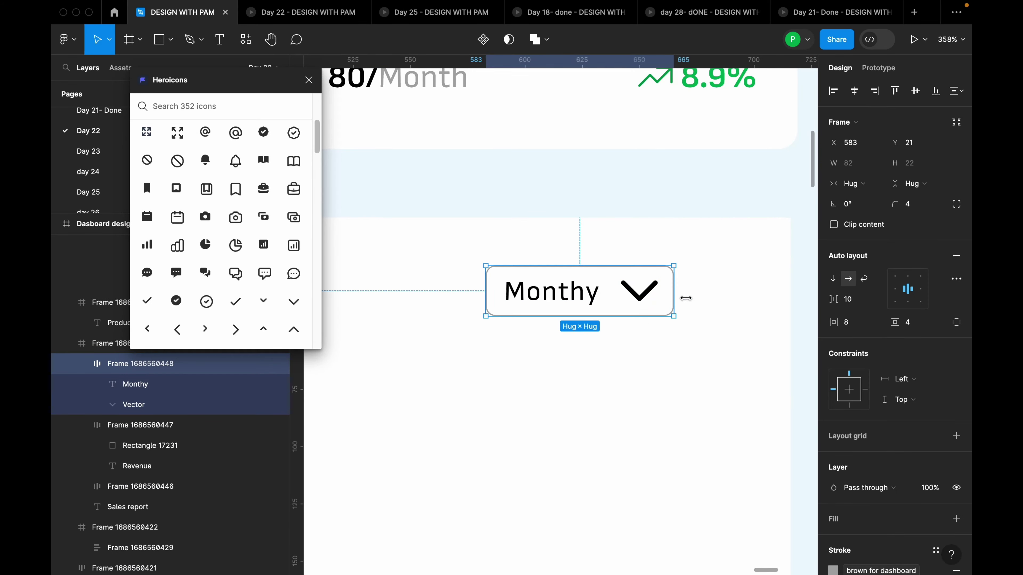
pyautogui.click(651, 297)
pyautogui.scroll(3, 661, 291)
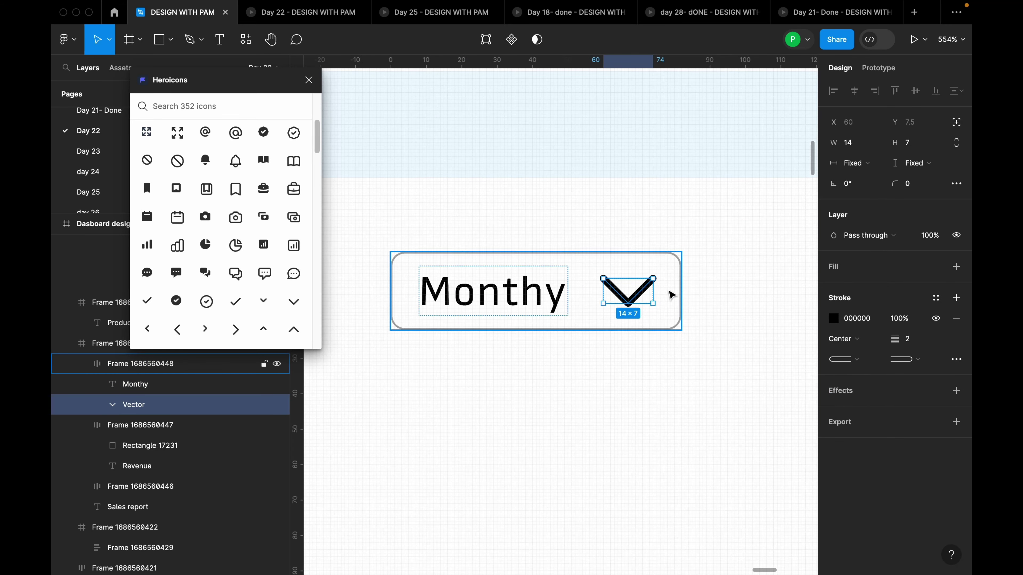
# Set the Monthly dropdown's auto-layout gap between label and chevron to 6
pyautogui.click(584, 296)
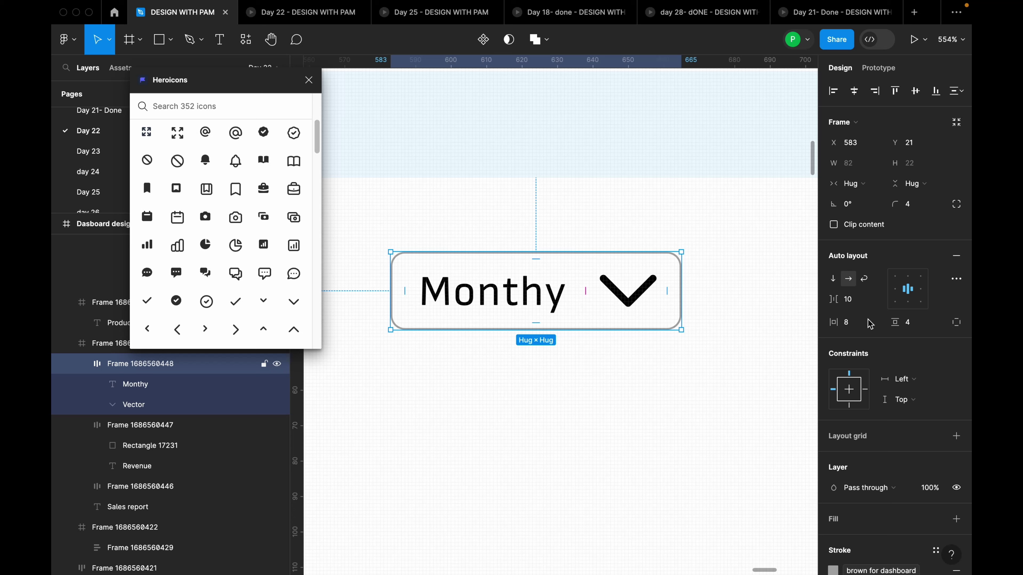
pyautogui.click(854, 305)
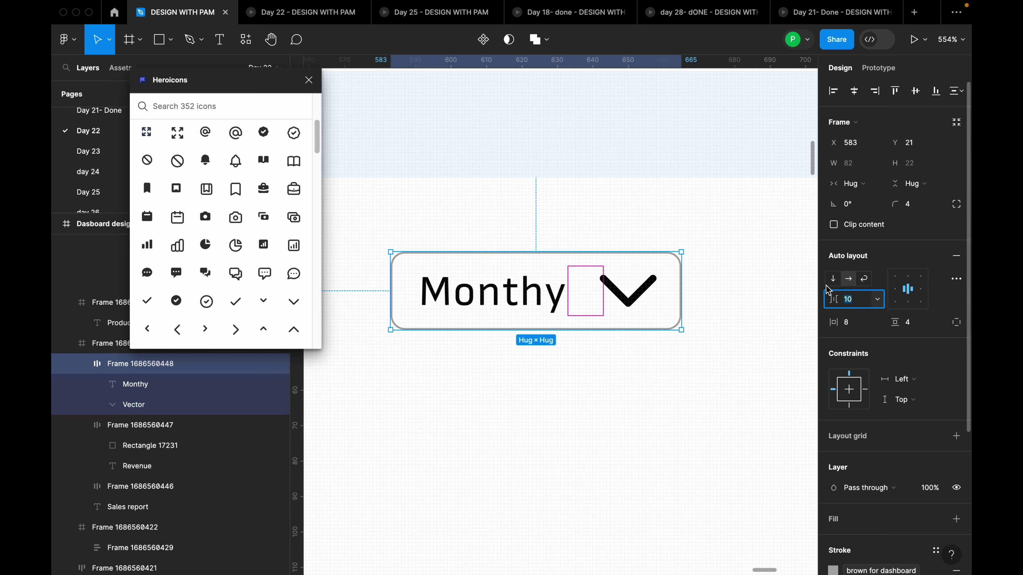
pyautogui.write('6')
pyautogui.press('Return')
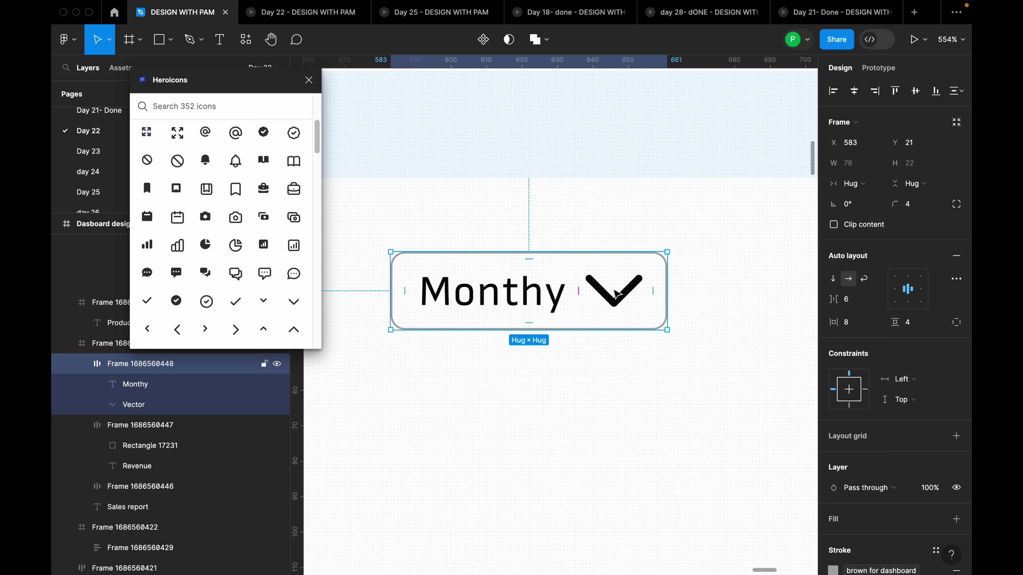
# Correct the dropdown label from 'Monthy' to 'Monthly'
pyautogui.click(619, 299)
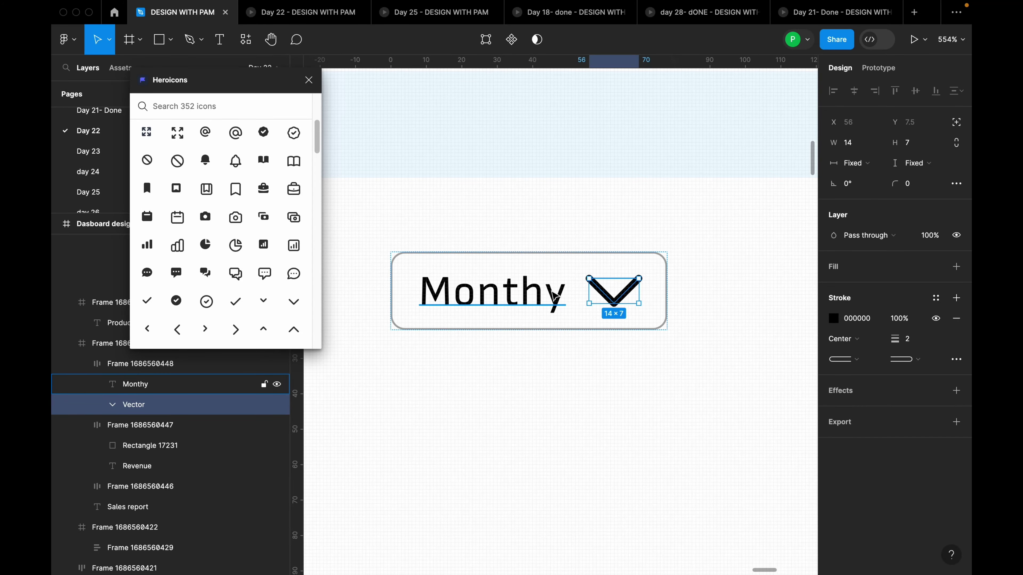
pyautogui.doubleClick(553, 302)
pyautogui.click(548, 297)
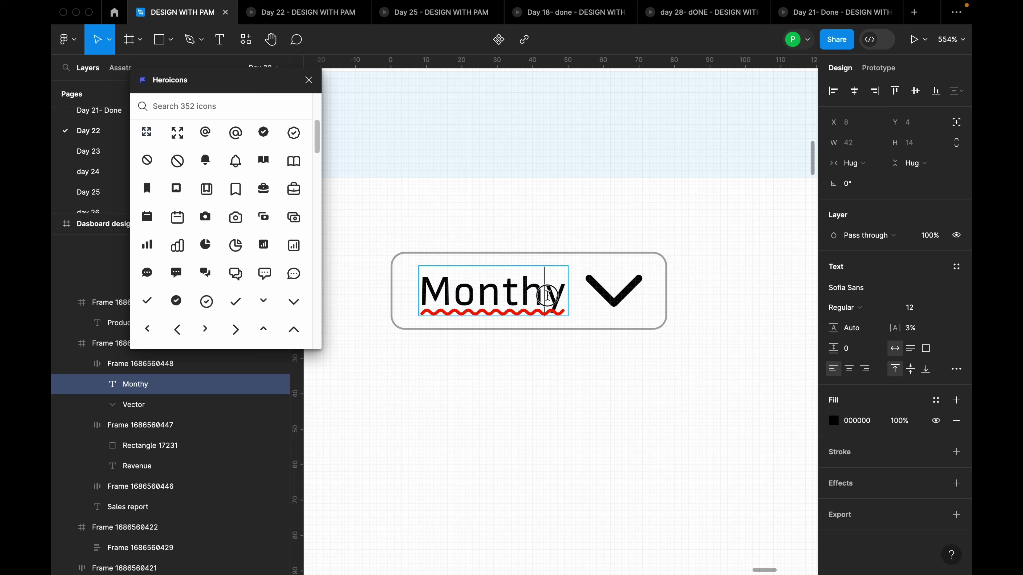
pyautogui.write('l')
pyautogui.press('Escape')
# Shrink the chevron vector to 8×4 with locked proportions and a 1-weight stroke
pyautogui.click(620, 289)
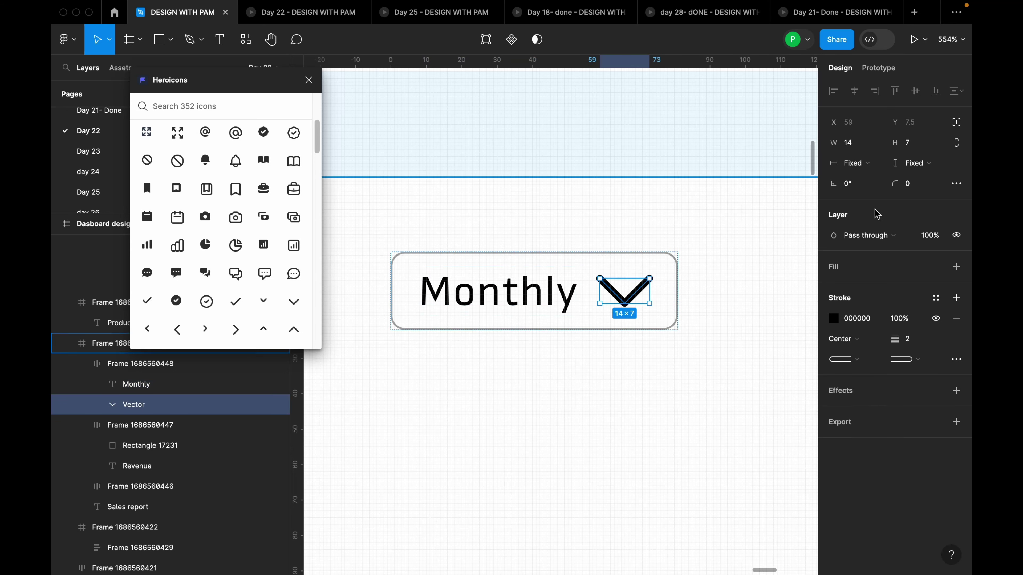
pyautogui.click(960, 149)
pyautogui.click(870, 145)
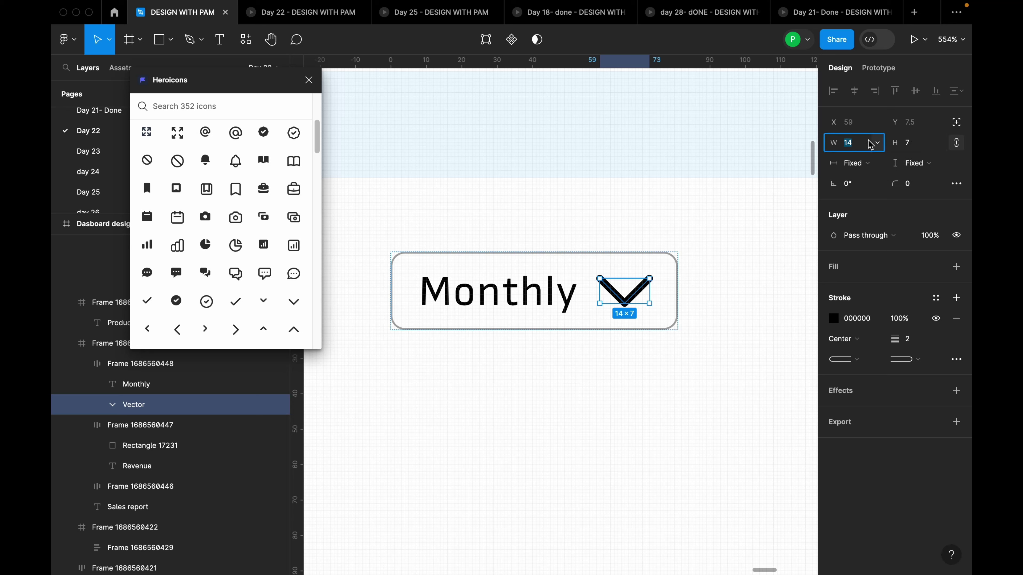
pyautogui.write('1')
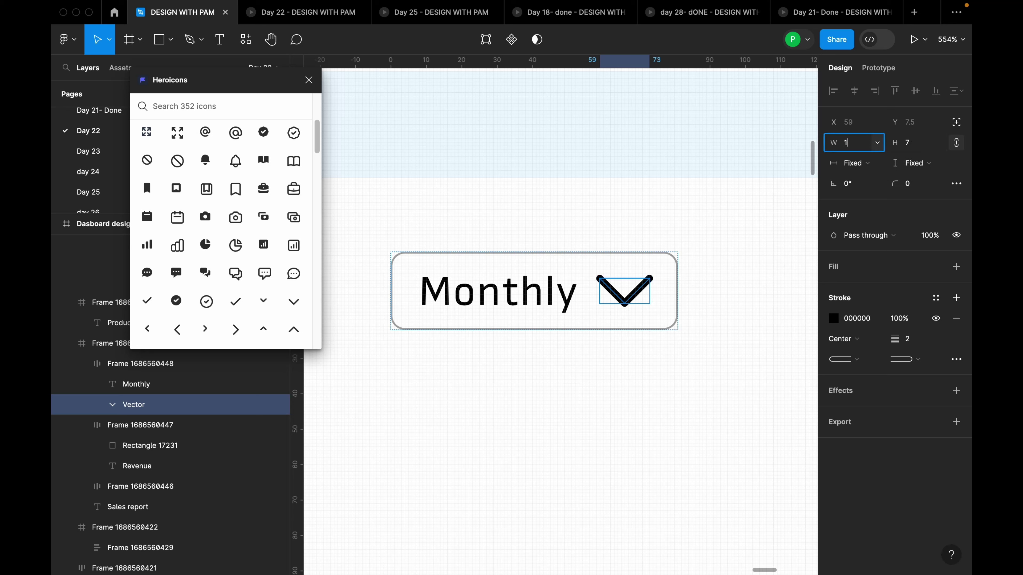
pyautogui.press('Return')
pyautogui.click(646, 338)
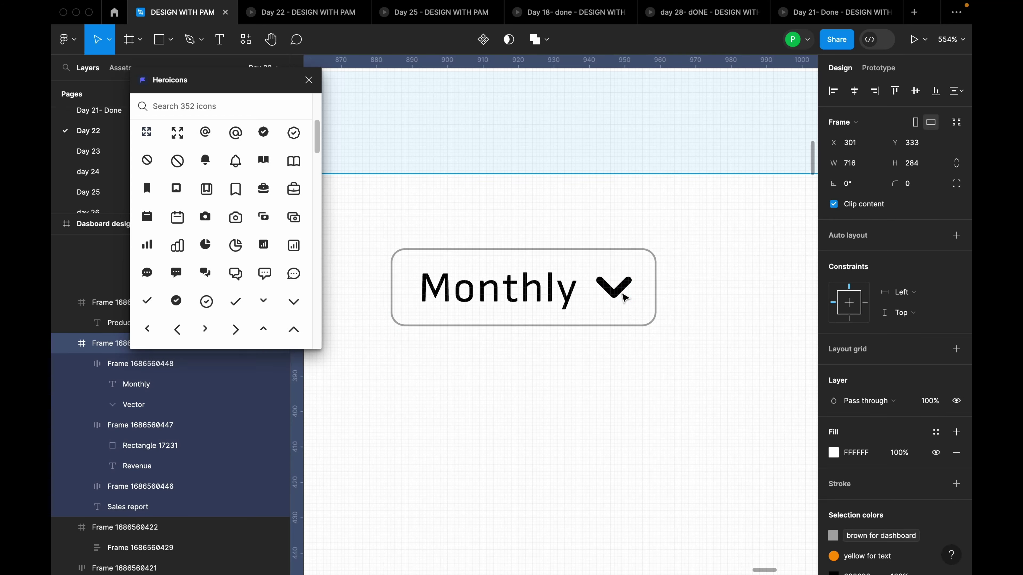
pyautogui.click(640, 306)
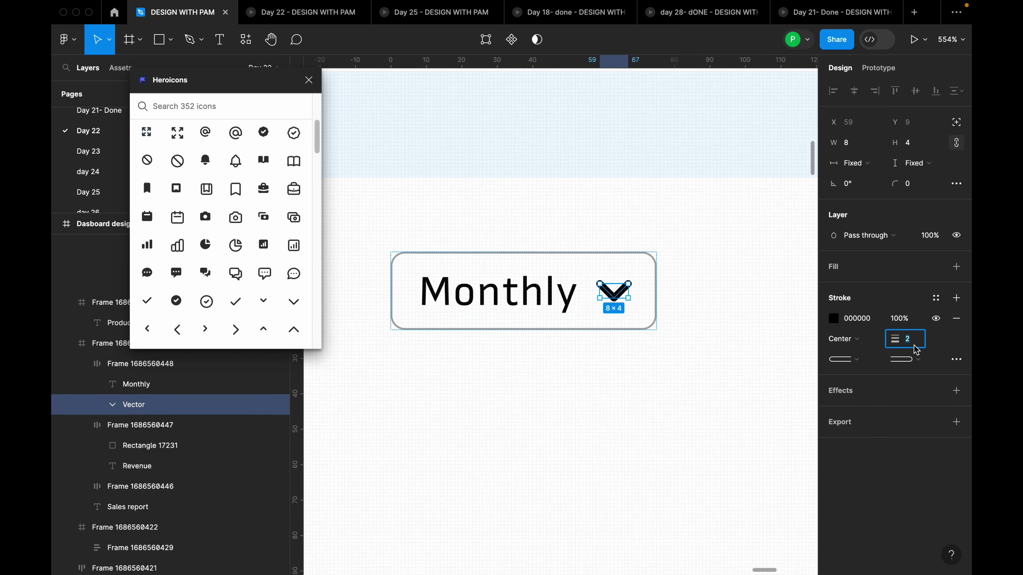
# Apply the Non black colour style to the chevron stroke and the Monthly text fill
pyautogui.click(707, 397)
pyautogui.scroll(-5, 689, 320)
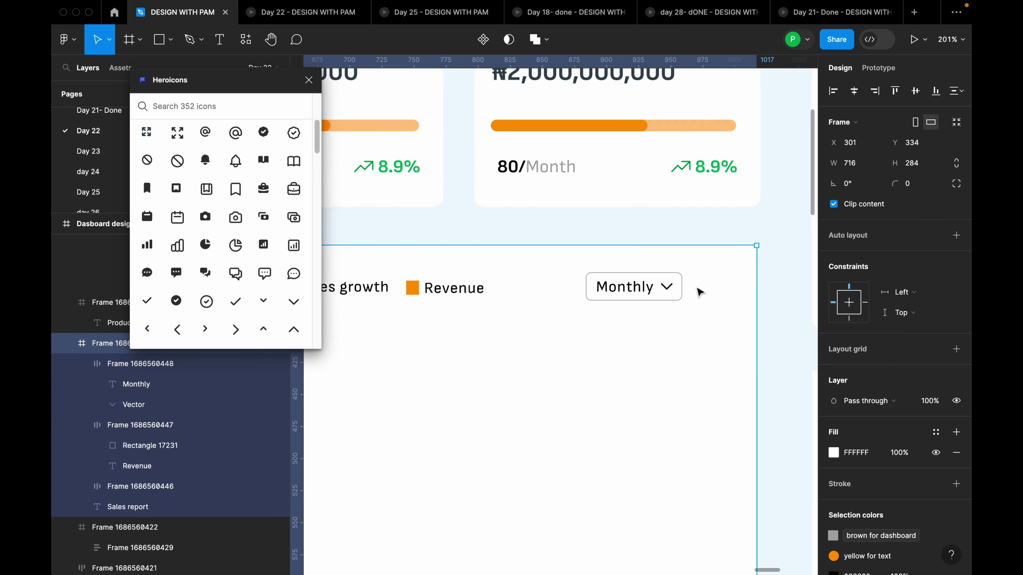
pyautogui.click(667, 286)
pyautogui.click(669, 289)
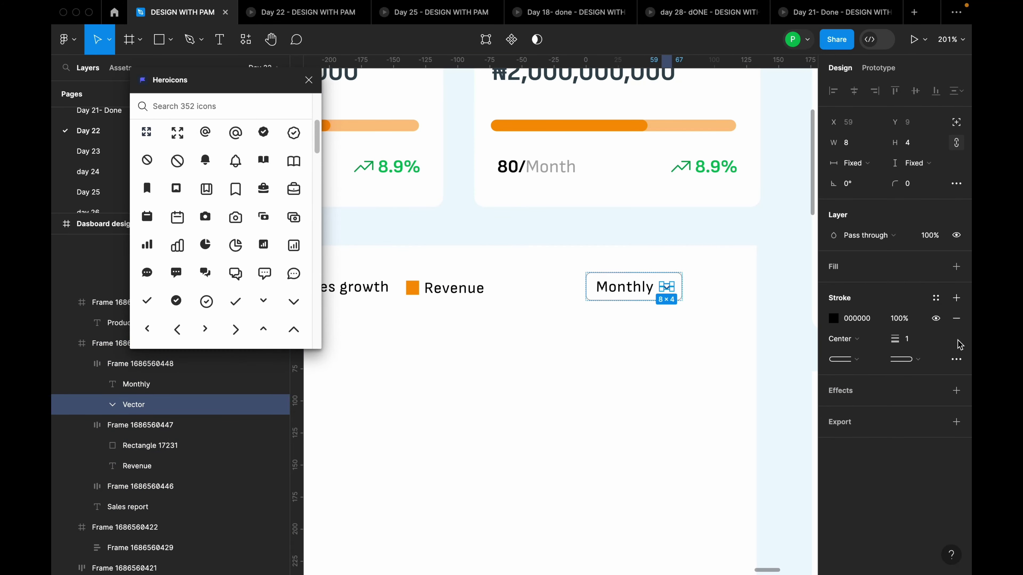
pyautogui.click(936, 297)
pyautogui.click(721, 383)
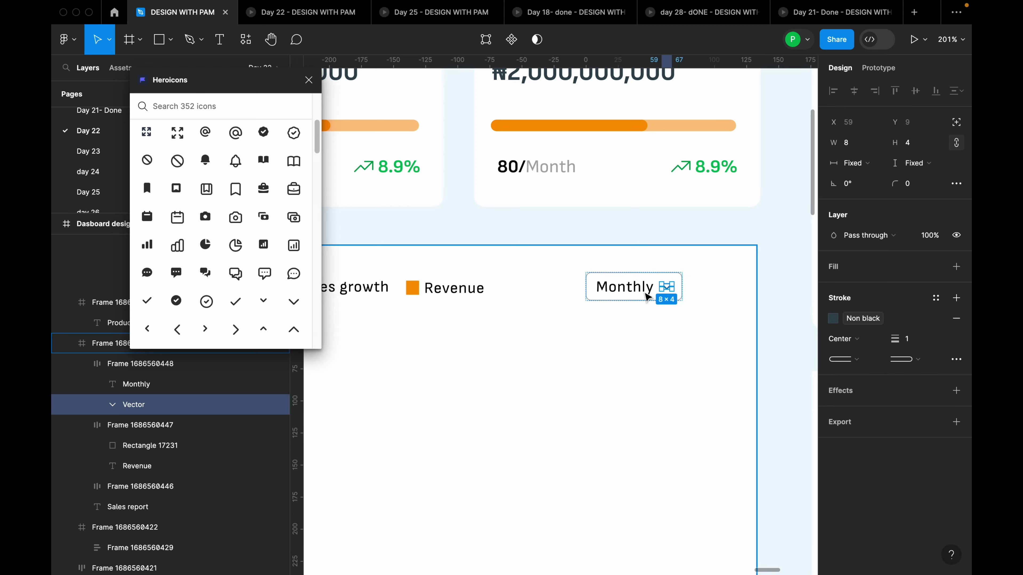
pyautogui.click(624, 287)
pyautogui.click(935, 400)
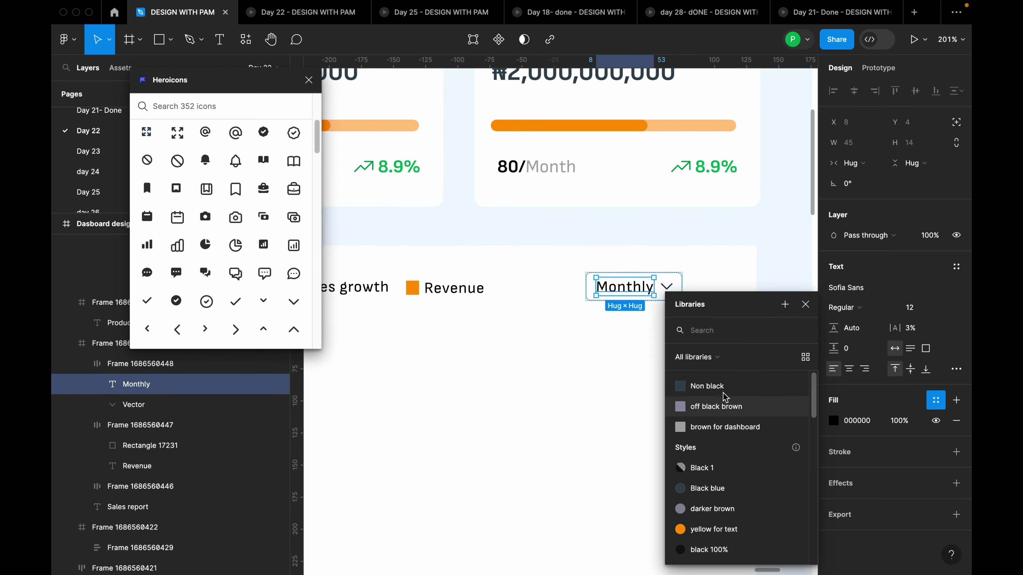
pyautogui.click(781, 386)
pyautogui.scroll(-5, 774, 369)
# Check the colour styles used by the legend items and the Sales report title
pyautogui.click(575, 333)
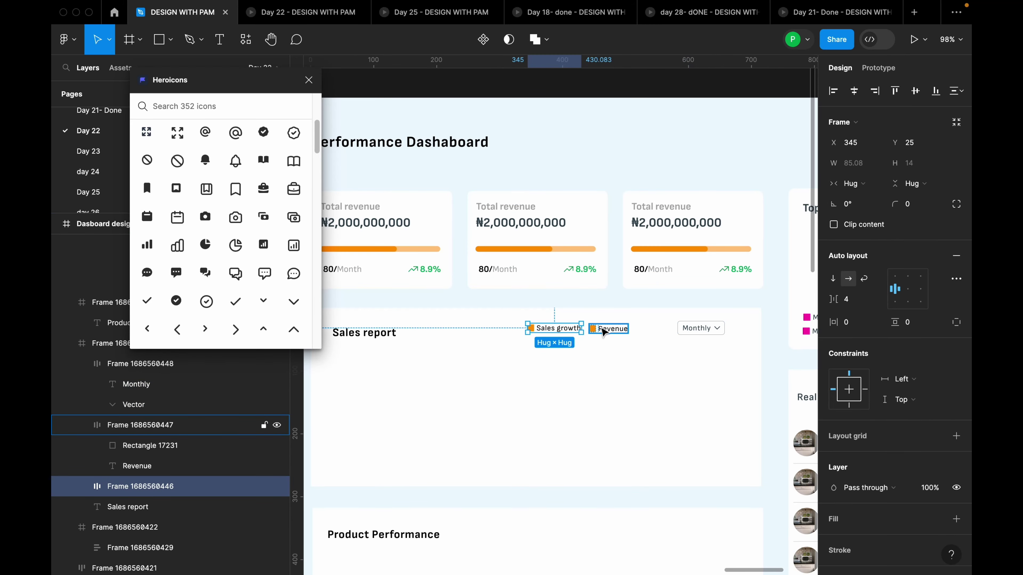
pyautogui.keyDown('shift'); pyautogui.click(610, 329); pyautogui.keyUp('shift')
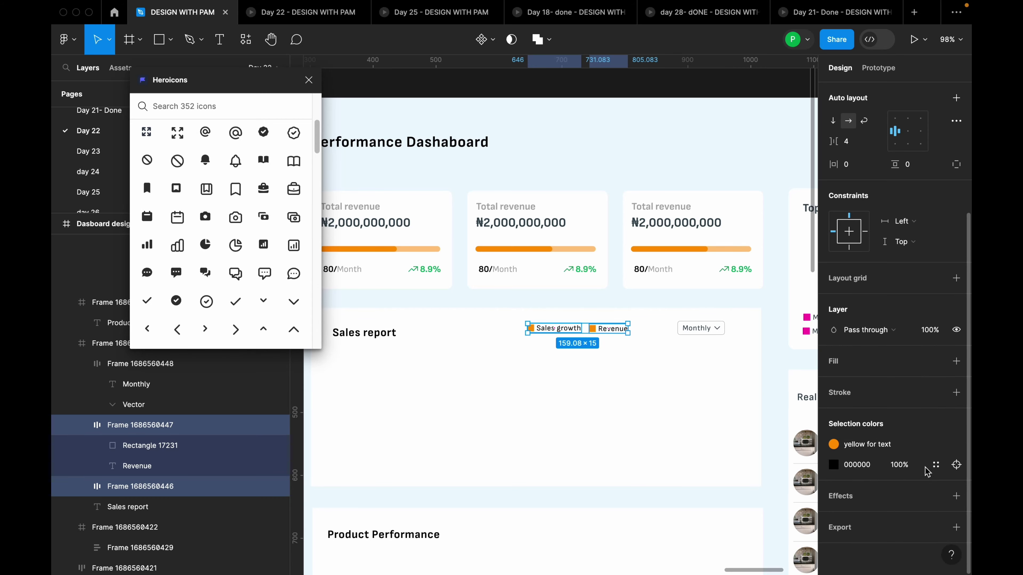
pyautogui.click(934, 465)
pyautogui.click(529, 388)
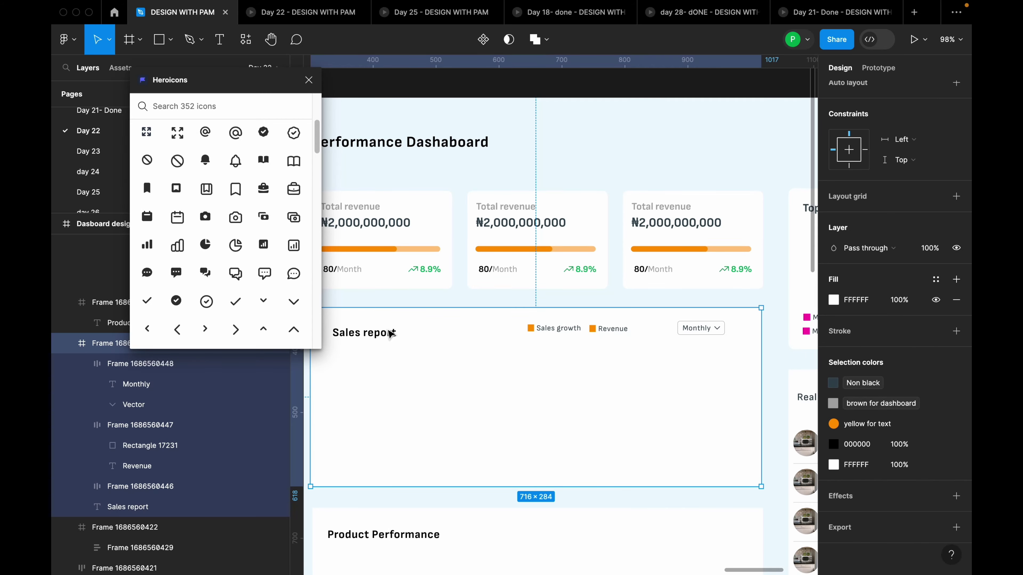
pyautogui.click(391, 333)
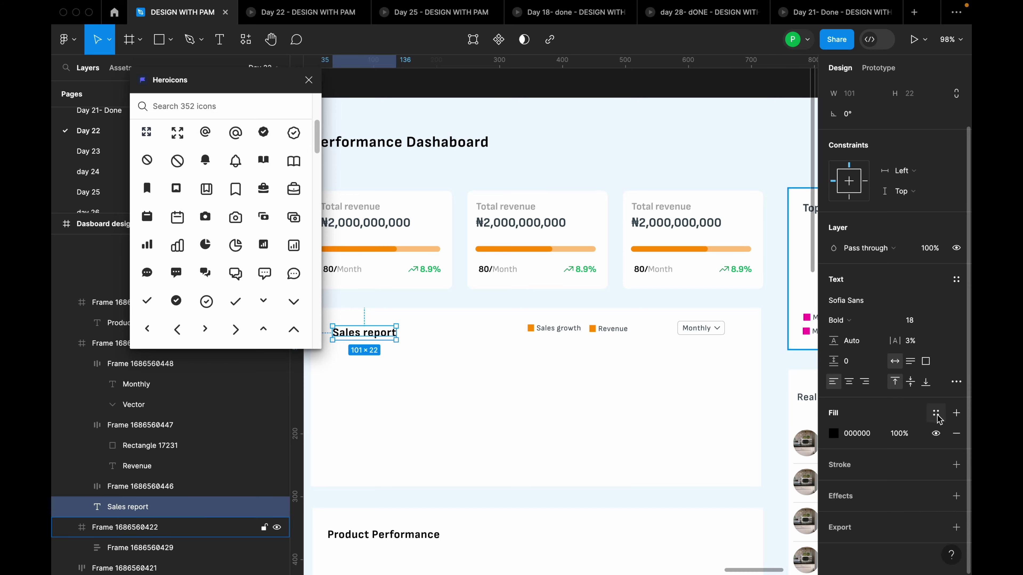
pyautogui.click(936, 413)
pyautogui.click(673, 399)
# Select the Dasboard design frame and show its For Dashboards layout grid columns
pyautogui.scroll(-5, 646, 370)
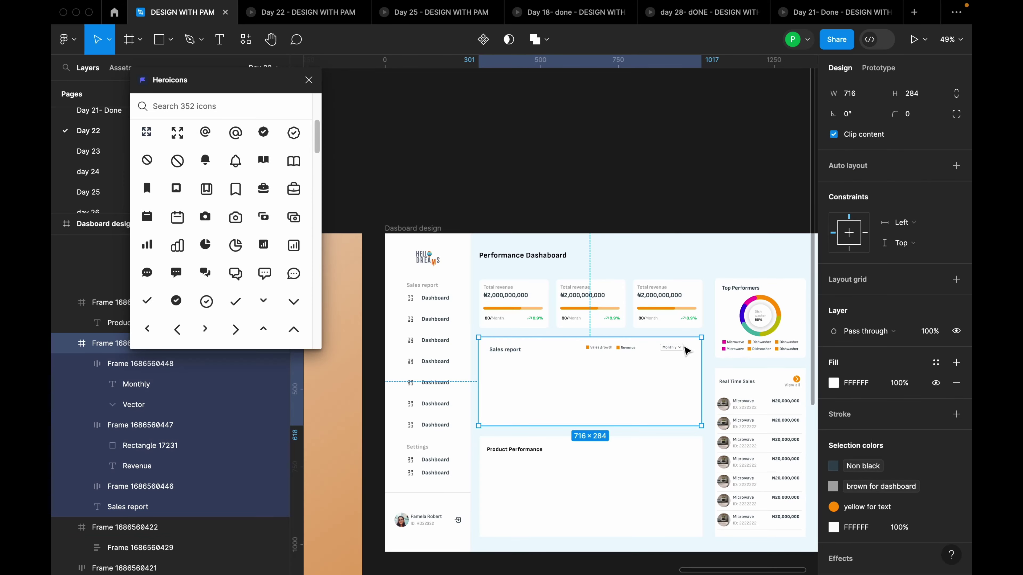
pyautogui.scroll(5, 687, 350)
pyautogui.click(676, 350)
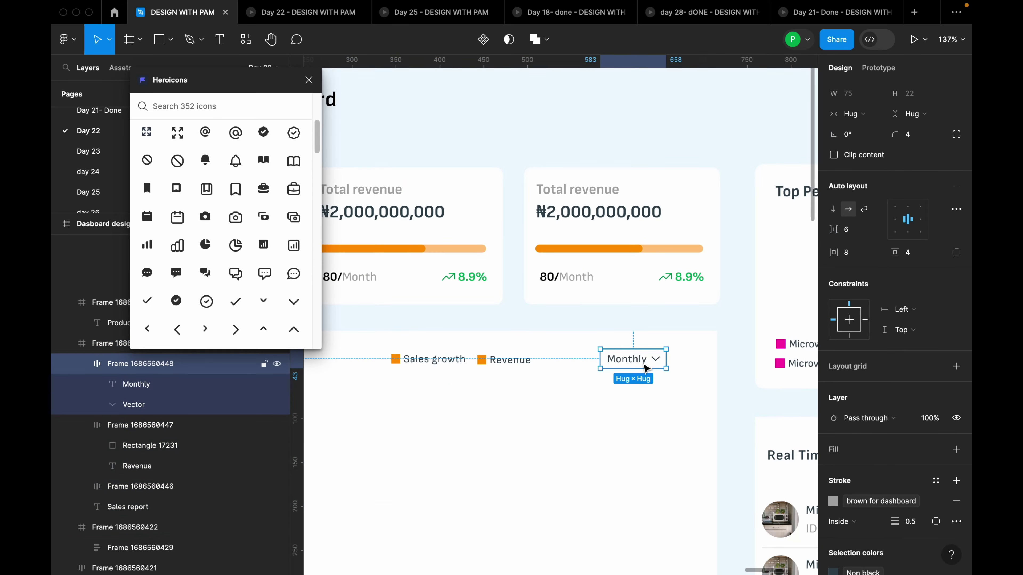
pyautogui.scroll(-5, 657, 361)
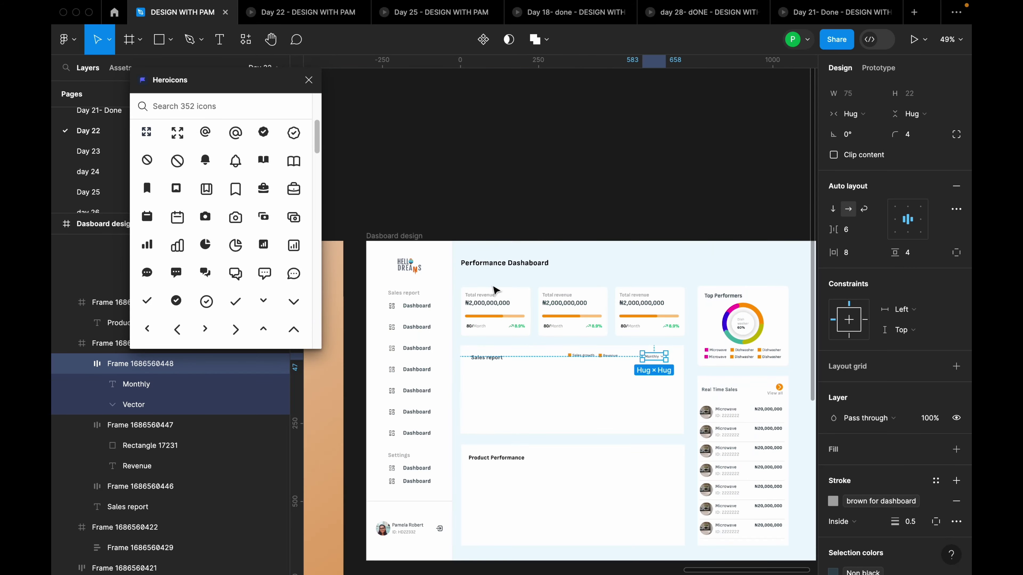
pyautogui.click(403, 236)
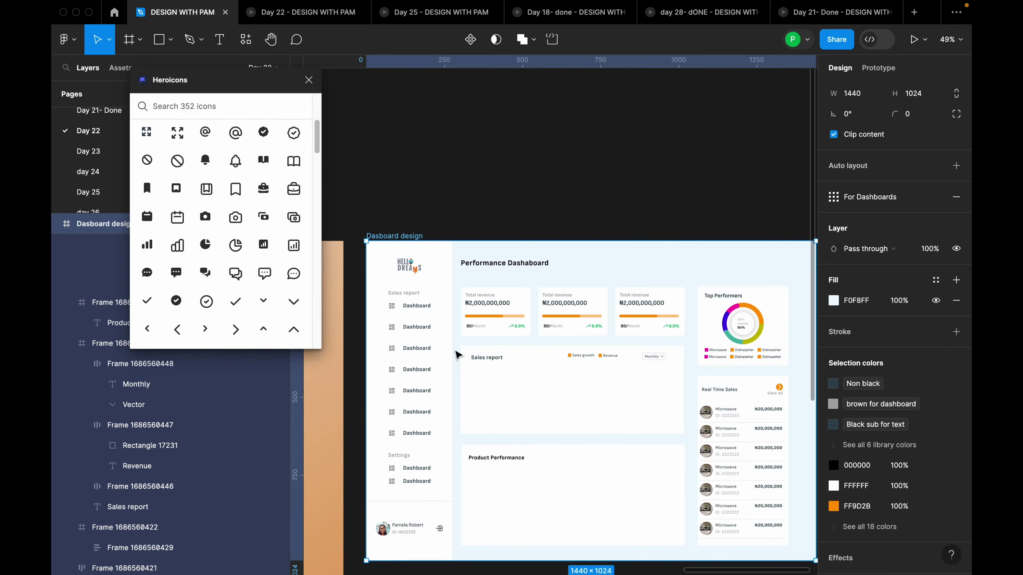
pyautogui.moveTo(917, 195)
pyautogui.scroll(-5, 663, 234)
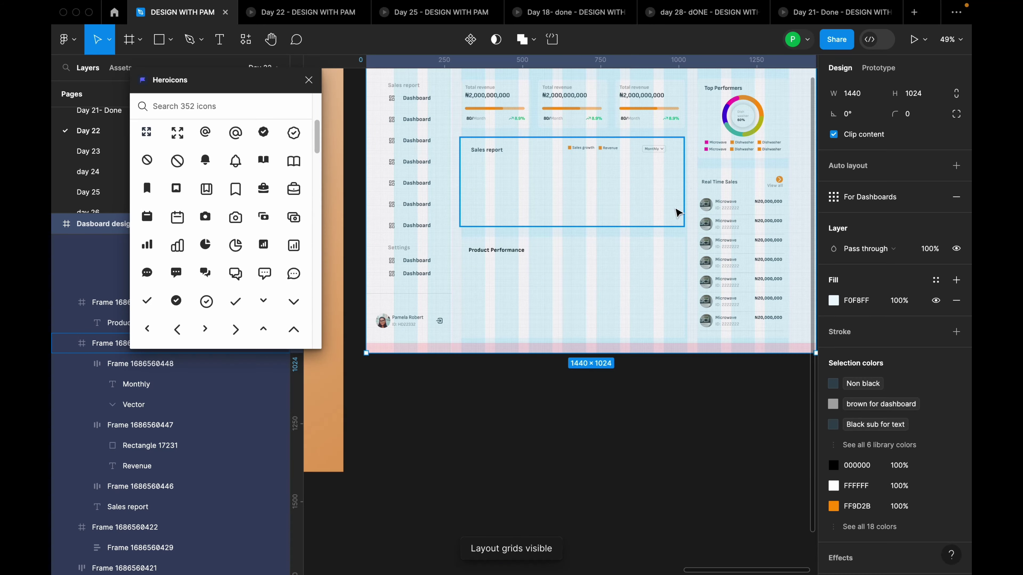
pyautogui.scroll(6, 675, 155)
pyautogui.click(637, 155)
# Position the Monthly dropdown about 24 px from the card's top and 40 px from its right
pyautogui.click(636, 155)
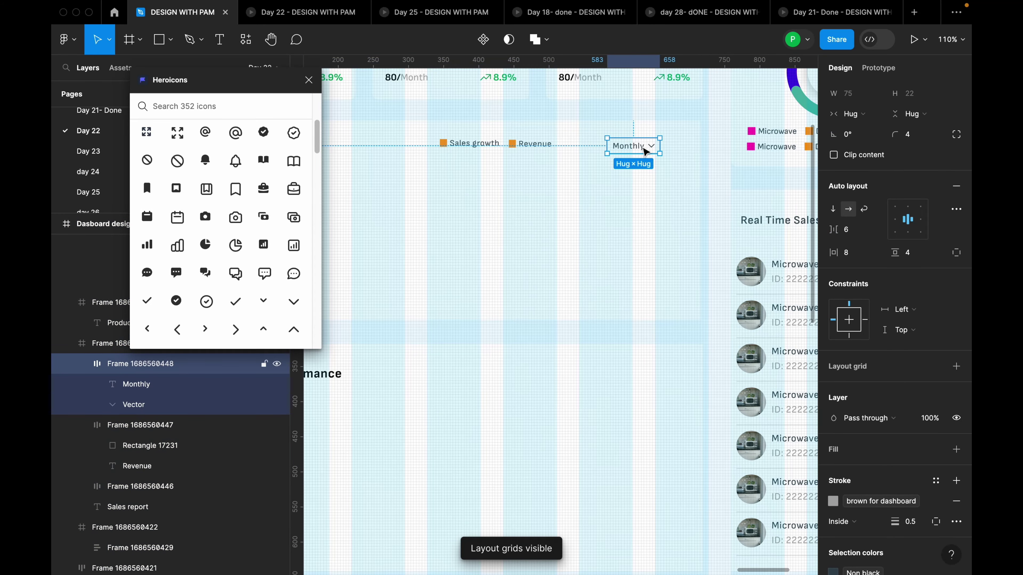
pyautogui.moveTo(646, 153); pyautogui.dragTo(657, 157)
pyautogui.press('alt')
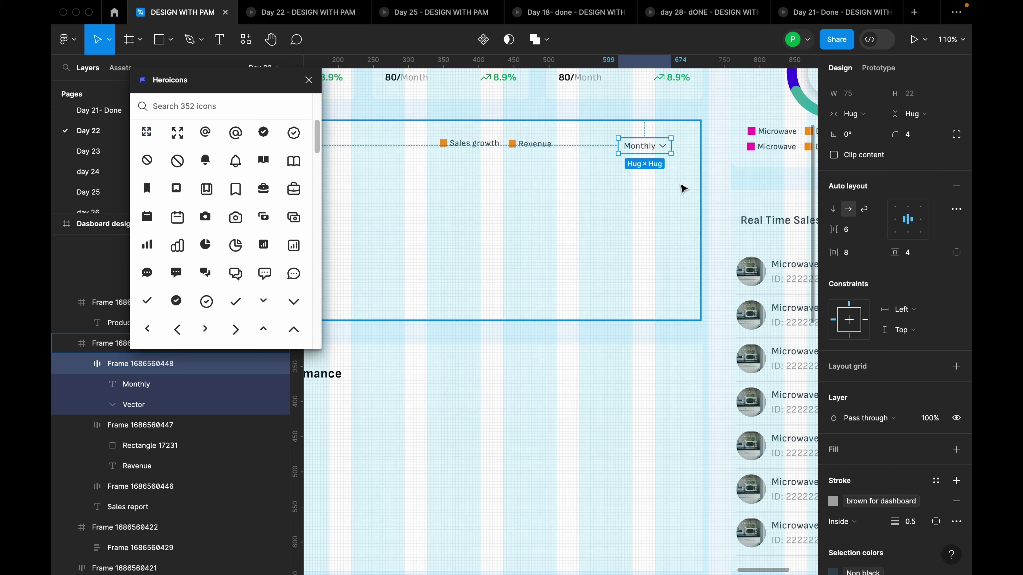
pyautogui.press('Up')
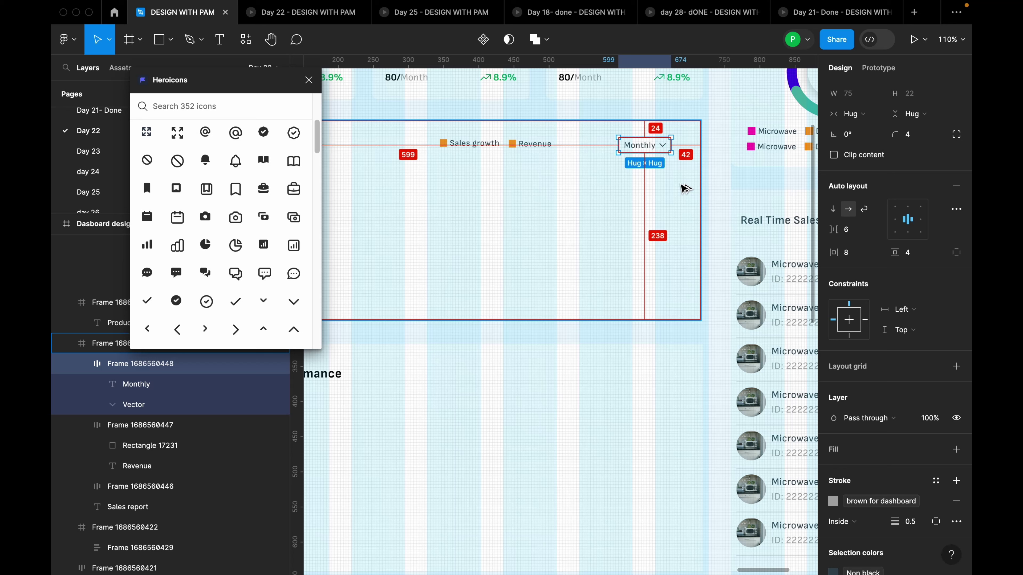
pyautogui.press('Right')
pyautogui.press('Right')
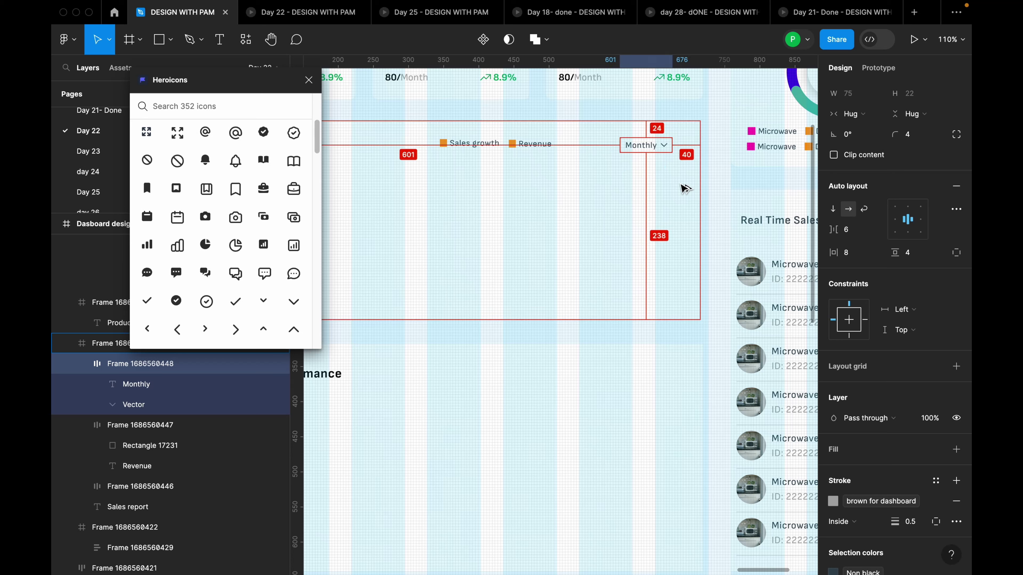
pyautogui.press('Right')
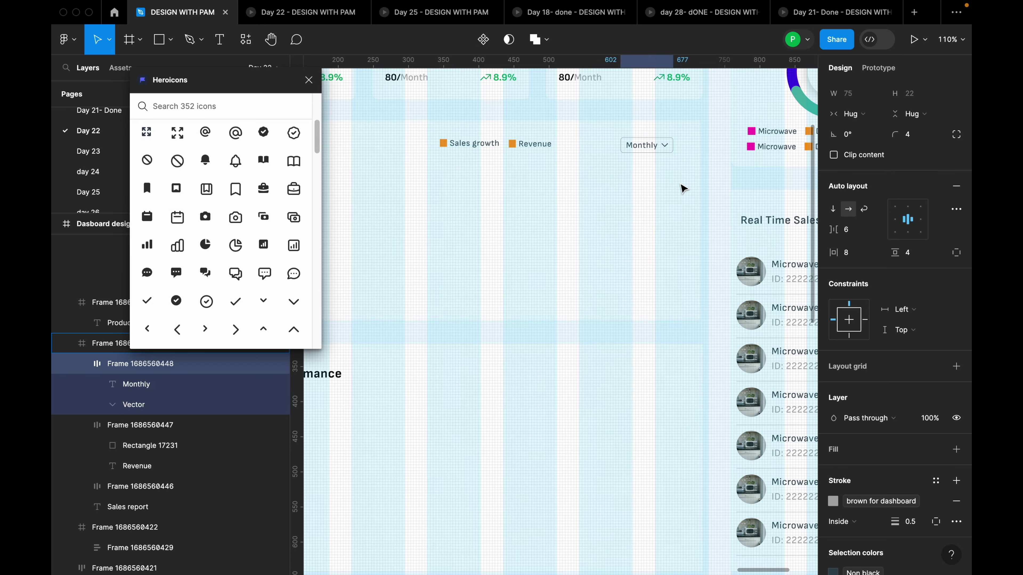
# Wrap the Sales growth and Revenue legend items in a 175-wide auto-layout row level with Monthly
pyautogui.click(542, 152)
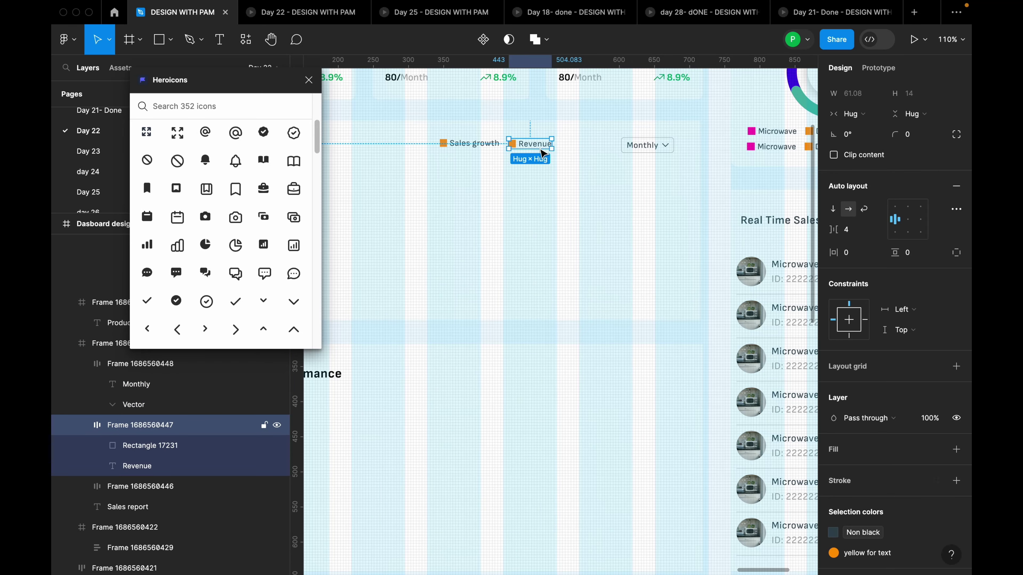
pyautogui.keyDown('shift'); pyautogui.click(473, 144); pyautogui.keyUp('shift')
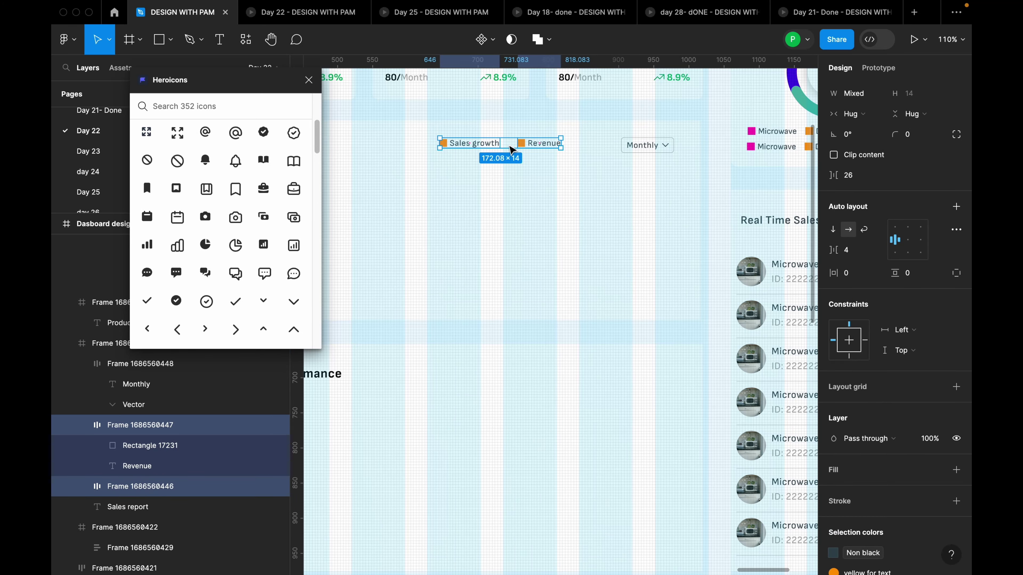
pyautogui.scroll(5, 506, 150)
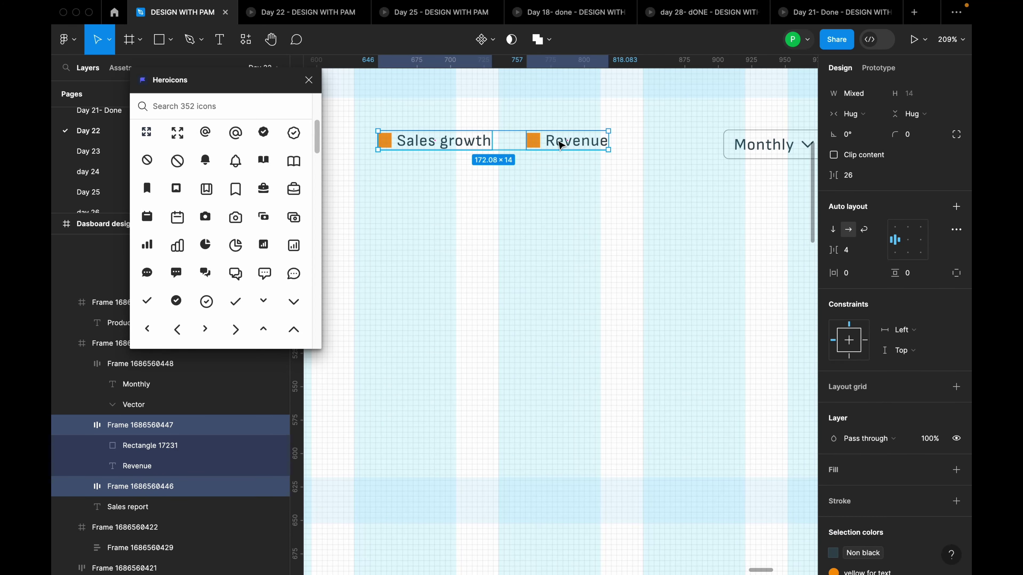
pyautogui.hotkey('shift', 'a')
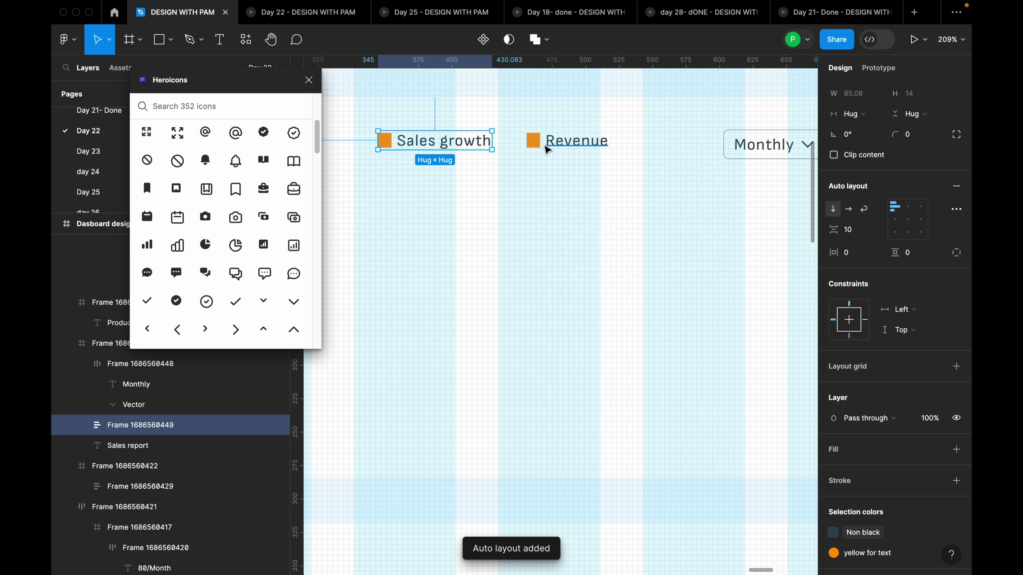
pyautogui.moveTo(492, 131); pyautogui.dragTo(611, 130)
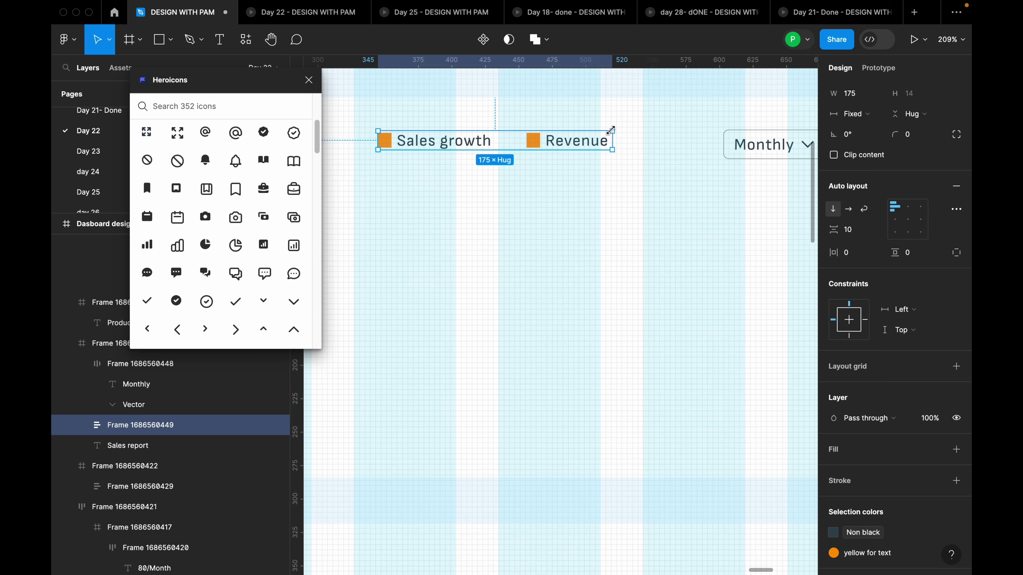
pyautogui.moveTo(526, 151); pyautogui.dragTo(524, 155)
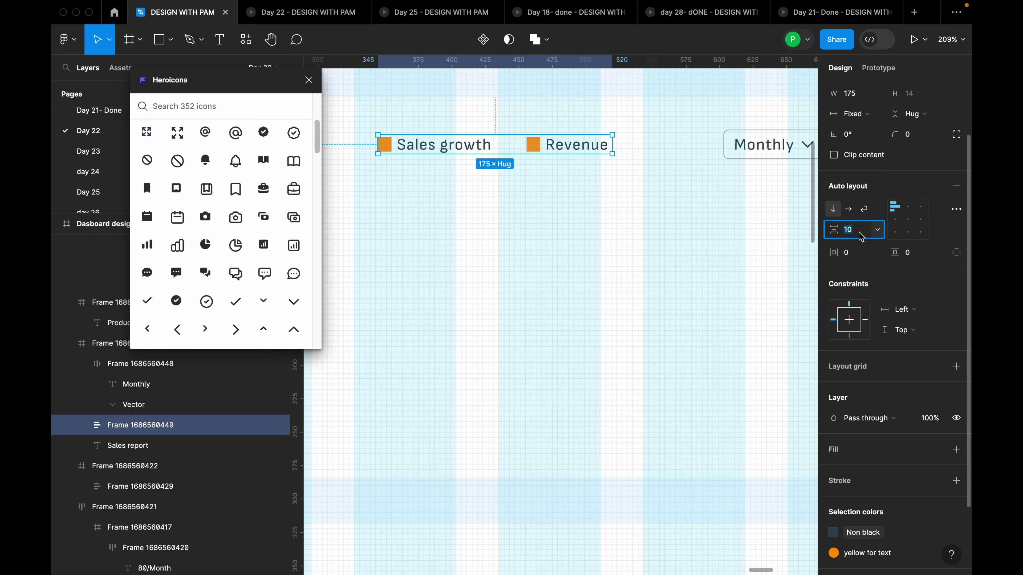
# Wrap the legend row and Monthly dropdown together in an auto-layout frame
pyautogui.click(534, 177)
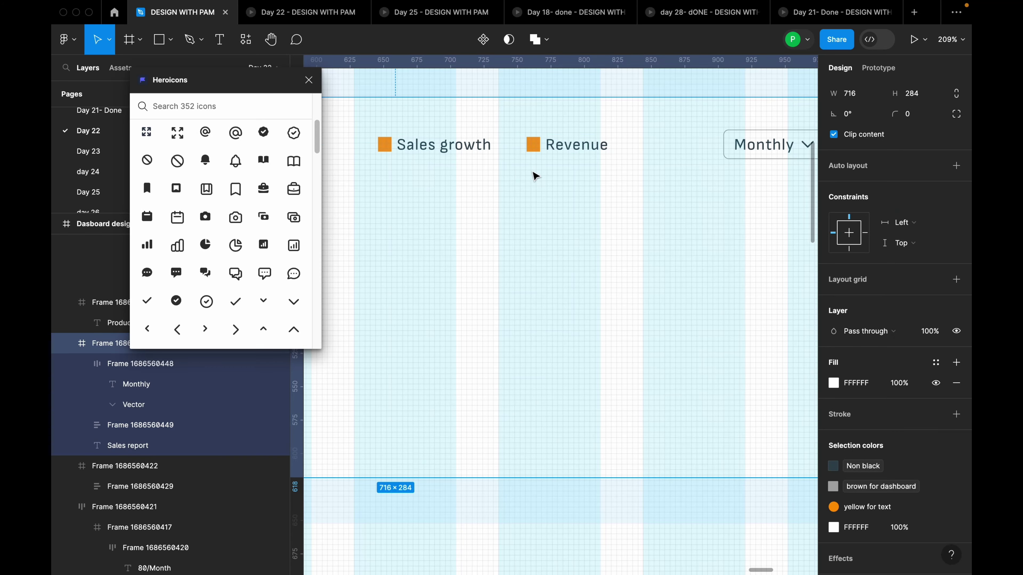
pyautogui.scroll(-5, 539, 173)
pyautogui.click(552, 164)
pyautogui.keyDown('shift'); pyautogui.click(654, 157); pyautogui.keyUp('shift')
pyautogui.hotkey('shift', 'a')
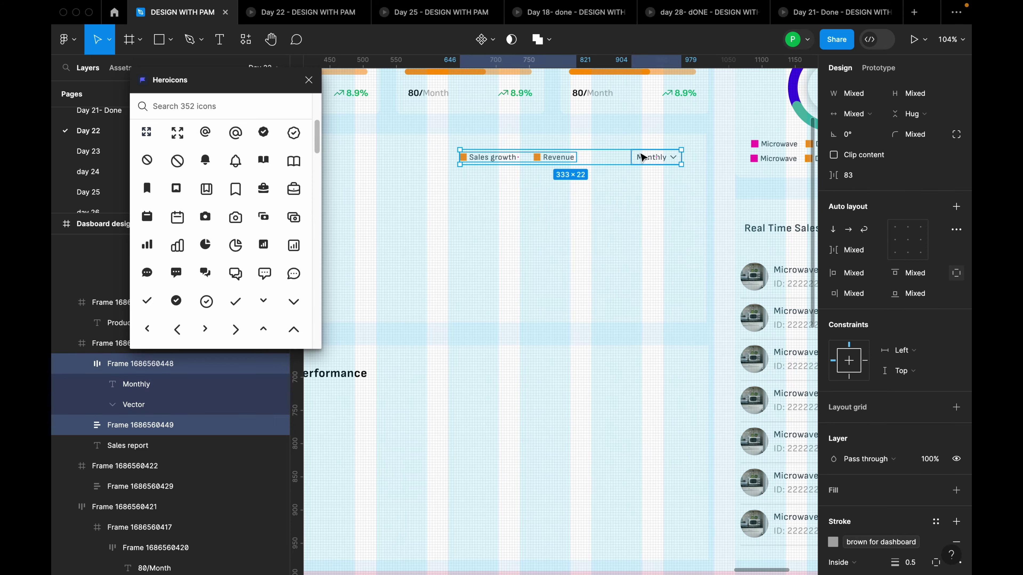
# Combine the Sales report title with the legend and dropdown into one auto-layout header row
pyautogui.click(663, 217)
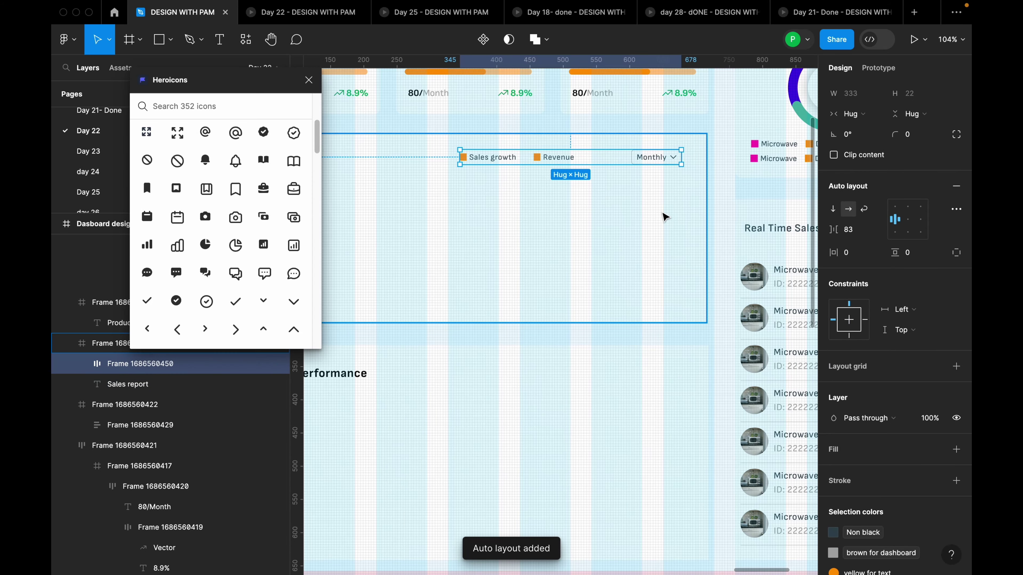
pyautogui.scroll(-5, 644, 214)
pyautogui.scroll(4, 619, 207)
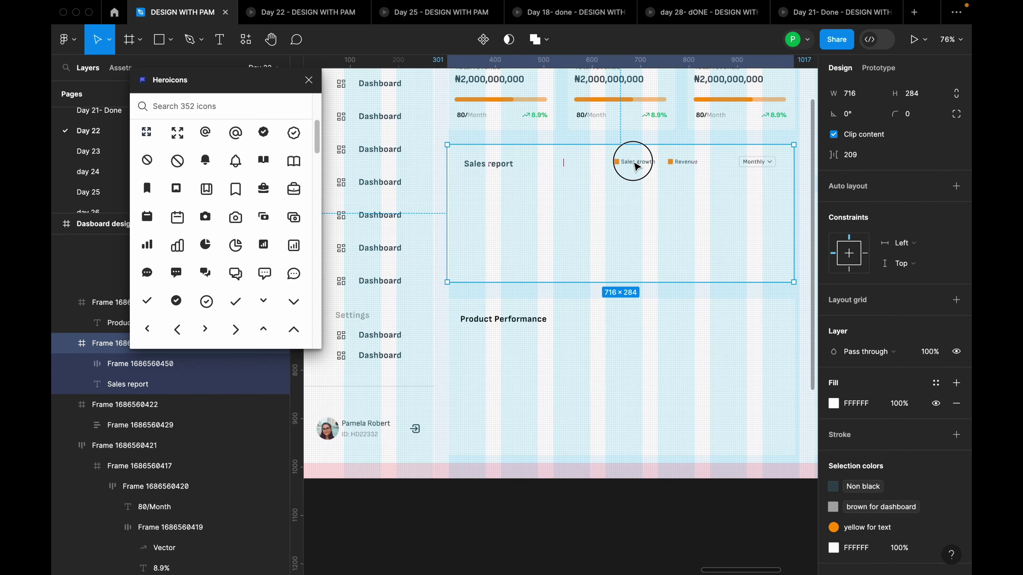
pyautogui.click(636, 165)
pyautogui.keyDown('shift'); pyautogui.click(482, 168); pyautogui.keyUp('shift')
pyautogui.hotkey('shift', 'a')
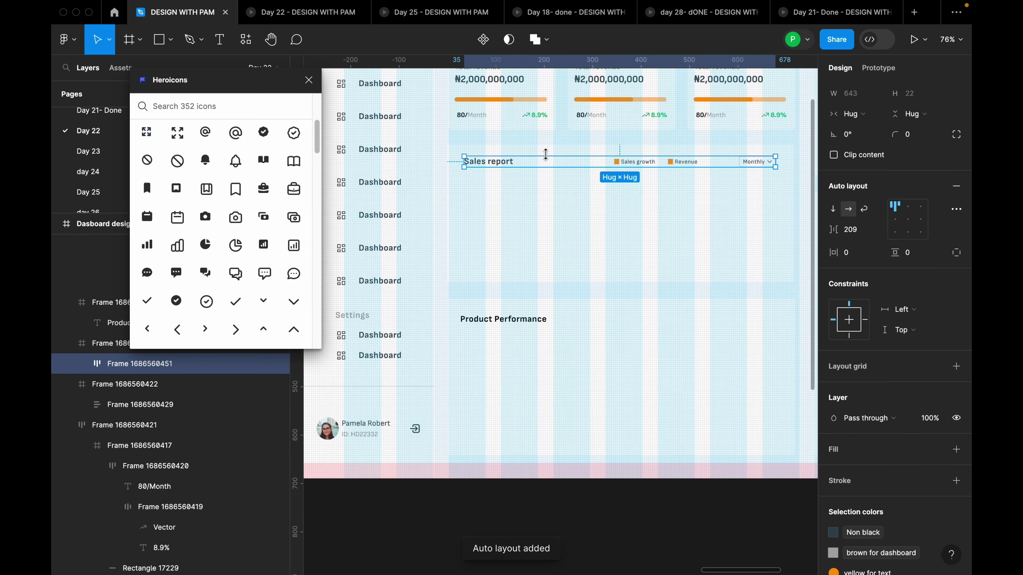
# Centre the header row horizontally in the card and check its distances to the edges
pyautogui.click(549, 183)
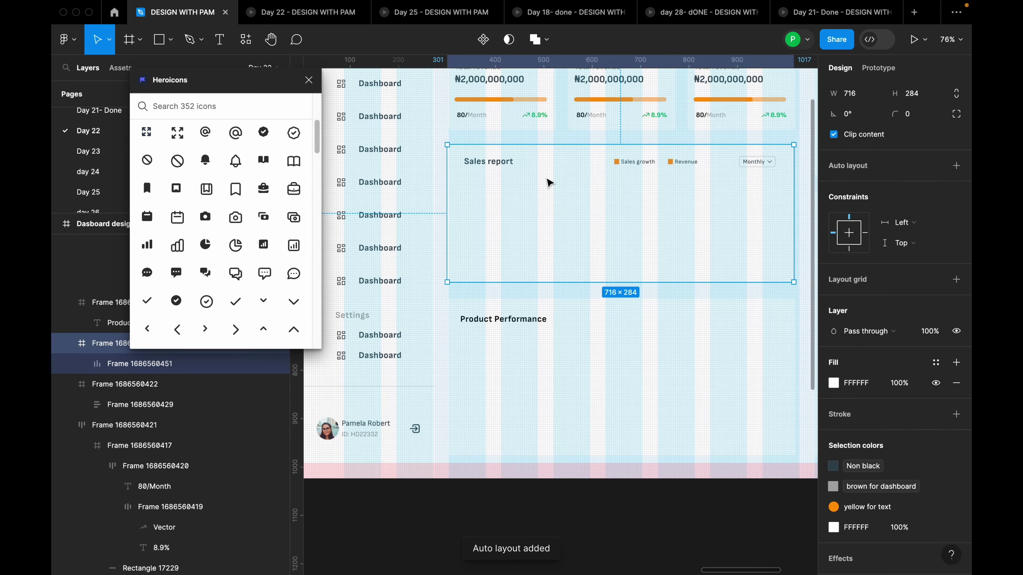
pyautogui.click(541, 163)
pyautogui.scroll(-2, 570, 197)
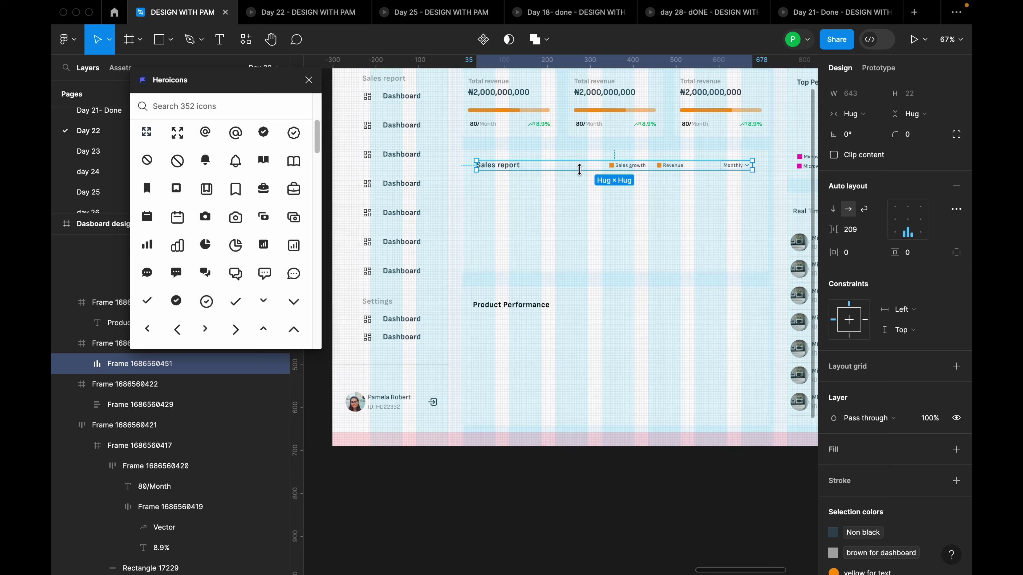
pyautogui.scroll(3, 850, 121)
pyautogui.click(853, 90)
pyautogui.press('alt')
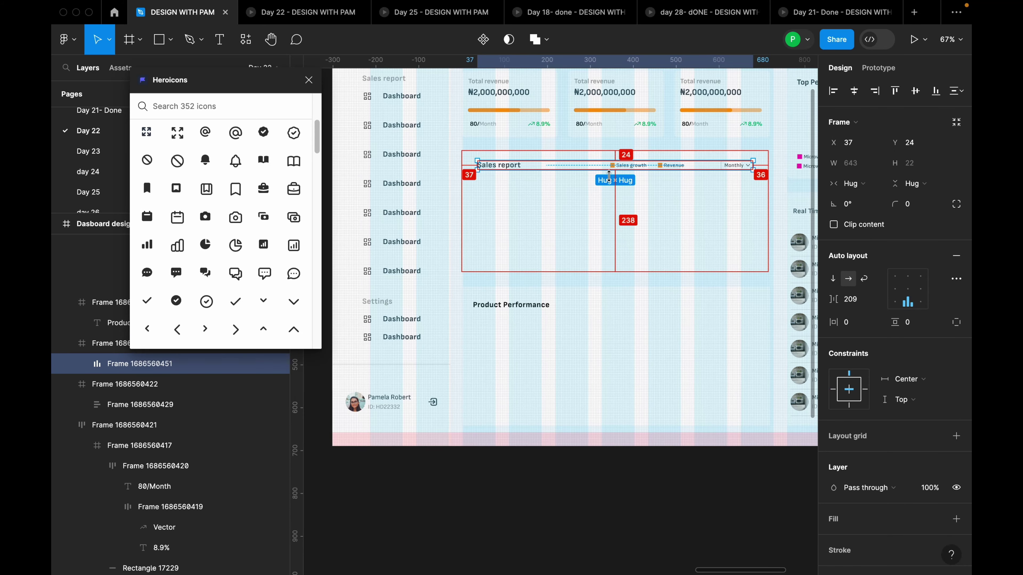
pyautogui.click(633, 209)
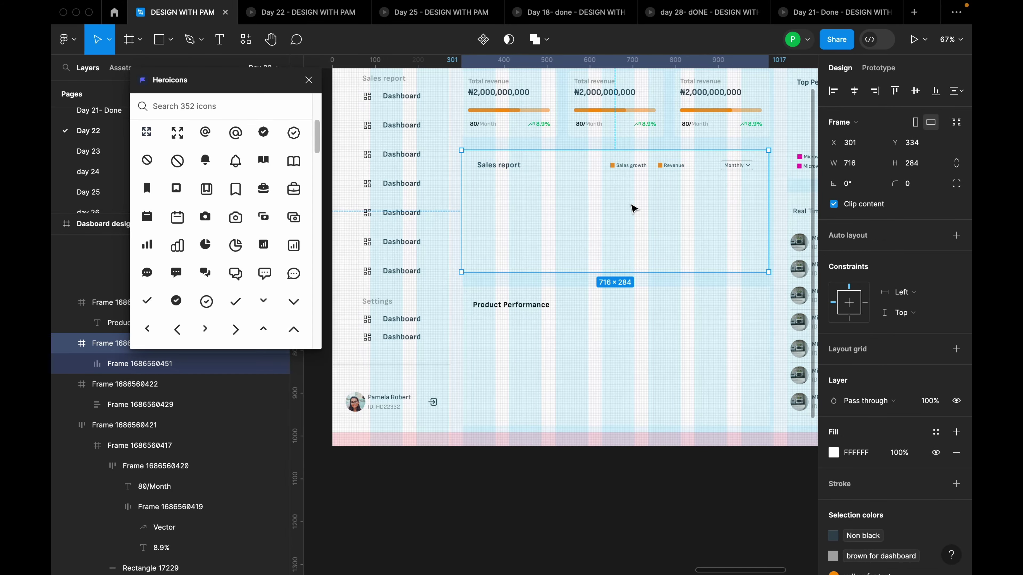
pyautogui.keyDown('ctrl'); pyautogui.scroll(-6, 660, 209); pyautogui.keyUp('ctrl')
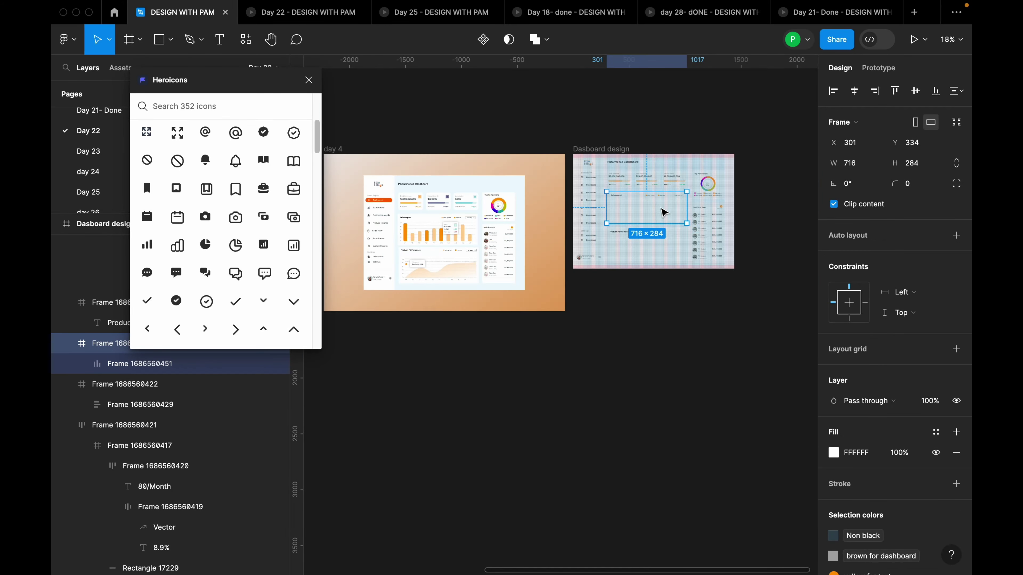
pyautogui.keyDown('ctrl'); pyautogui.scroll(6, 424, 239); pyautogui.keyUp('ctrl')
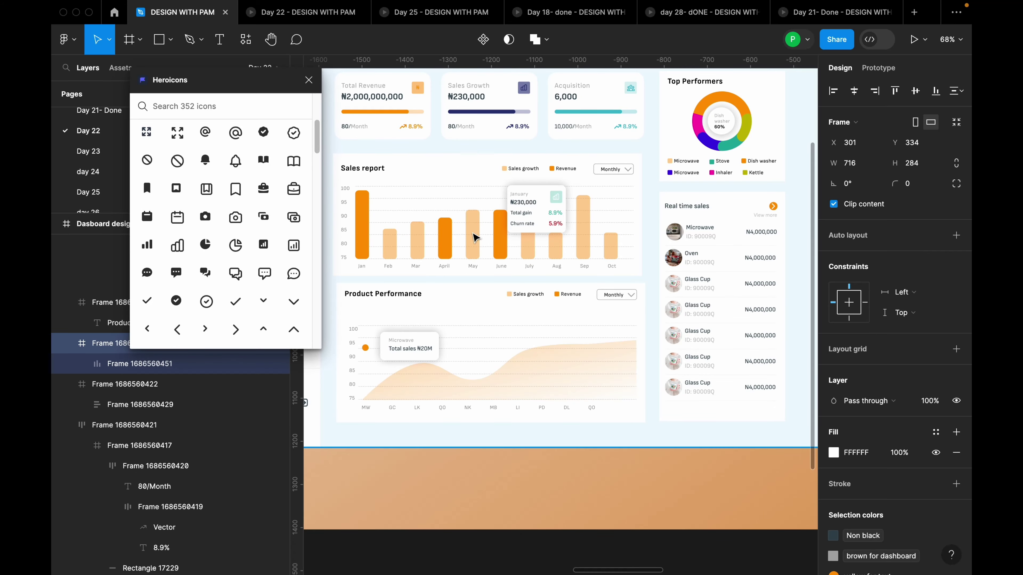
pyautogui.hotkey('shift', '2')
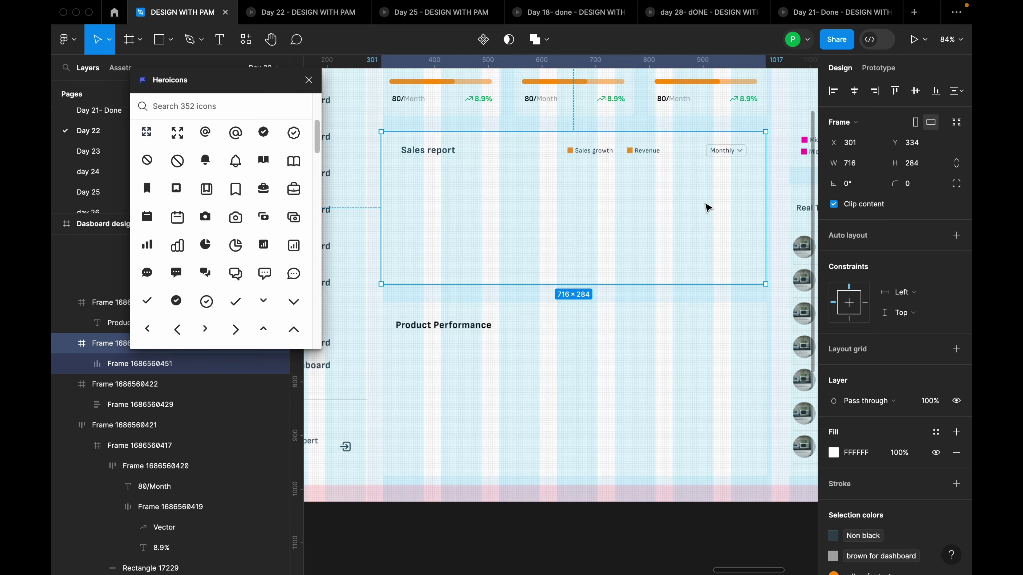
pyautogui.keyDown('ctrl'); pyautogui.scroll(-2, 687, 218); pyautogui.keyUp('ctrl')
pyautogui.keyDown('ctrl'); pyautogui.scroll(3, 521, 232); pyautogui.keyUp('ctrl')
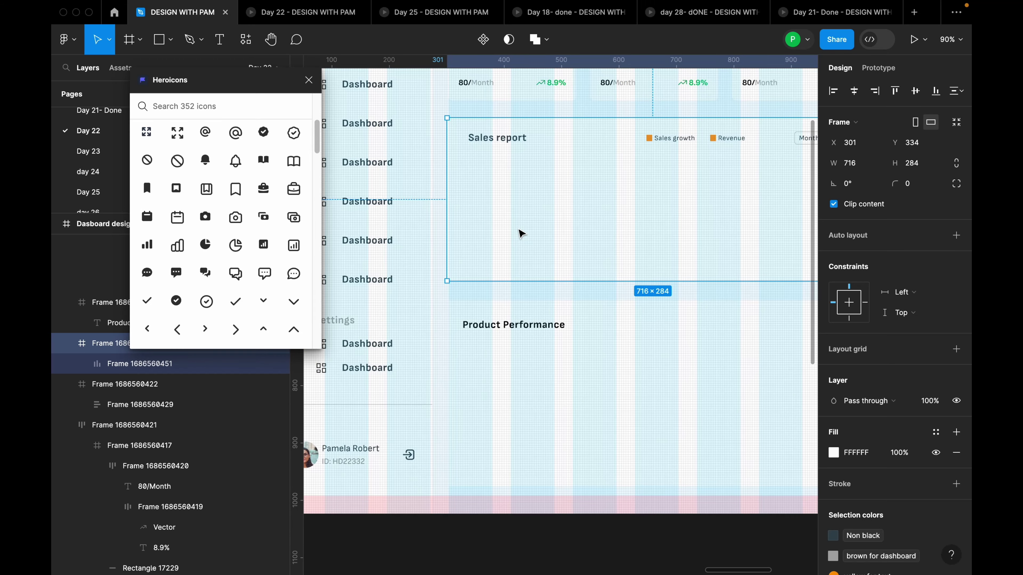
# Draw a tall bar near the left of the Sales report card and set its width to 32
pyautogui.press('r')
pyautogui.moveTo(479, 173)
pyautogui.mouseDown()
pyautogui.moveTo(488, 269)
pyautogui.moveTo(514, 256)
pyautogui.moveTo(510, 264)
pyautogui.mouseUp()
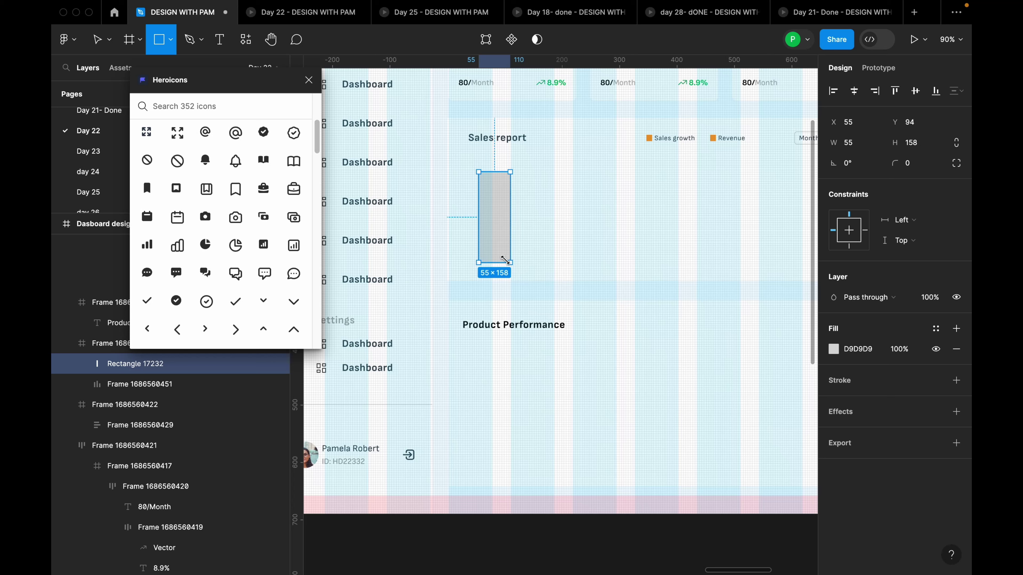
pyautogui.moveTo(503, 226); pyautogui.dragTo(500, 232)
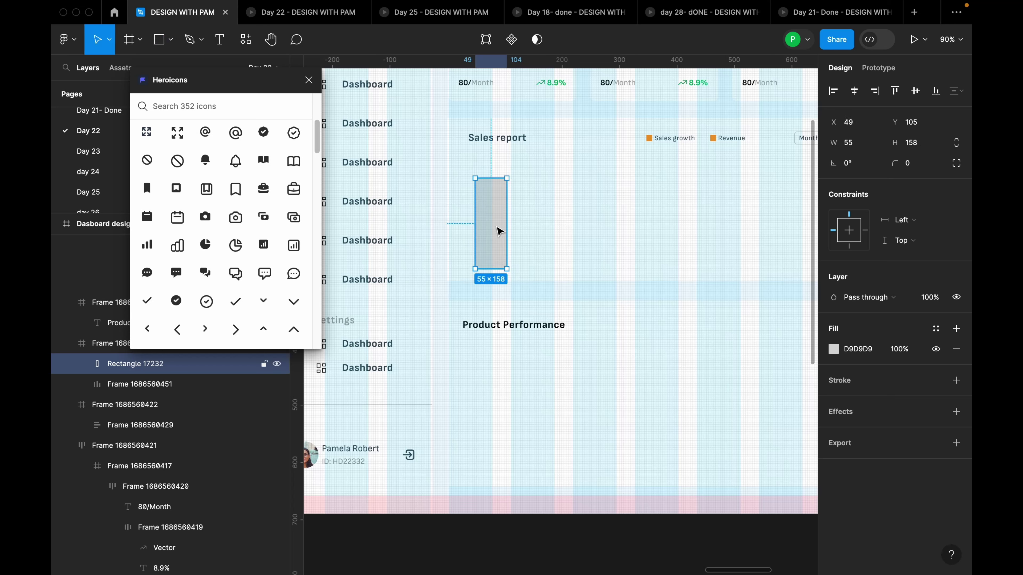
pyautogui.click(873, 146)
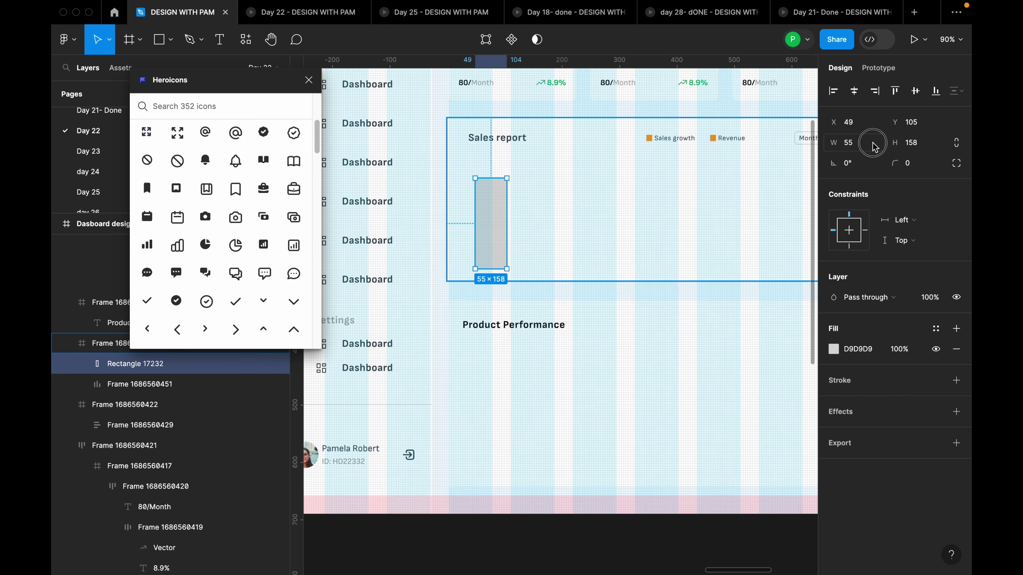
pyautogui.write('32')
pyautogui.press('Return')
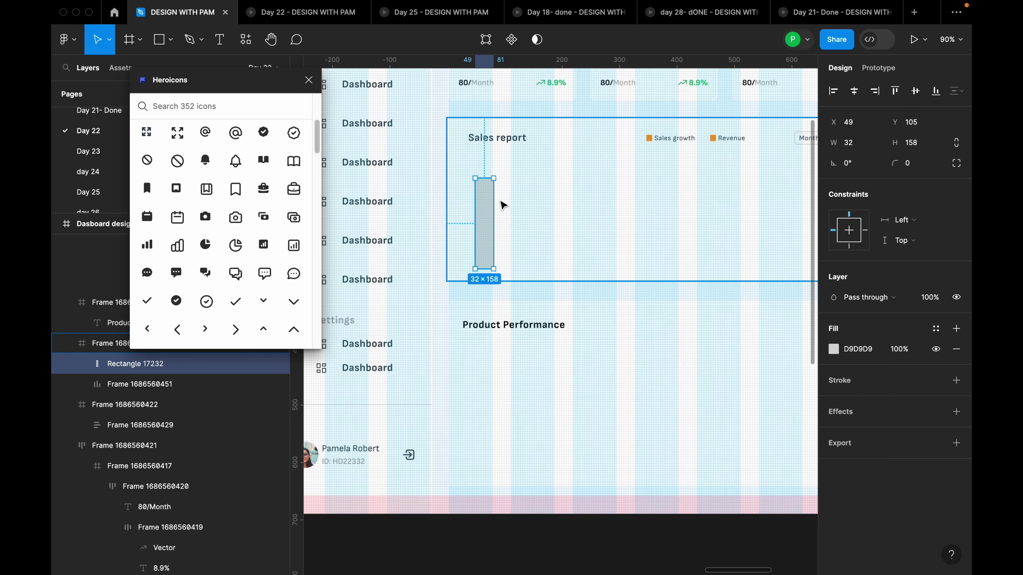
# Round the bar's corners, settling on a corner radius of 8
pyautogui.scroll(5, 502, 201)
pyautogui.scroll(-5, 471, 339)
pyautogui.click(432, 191)
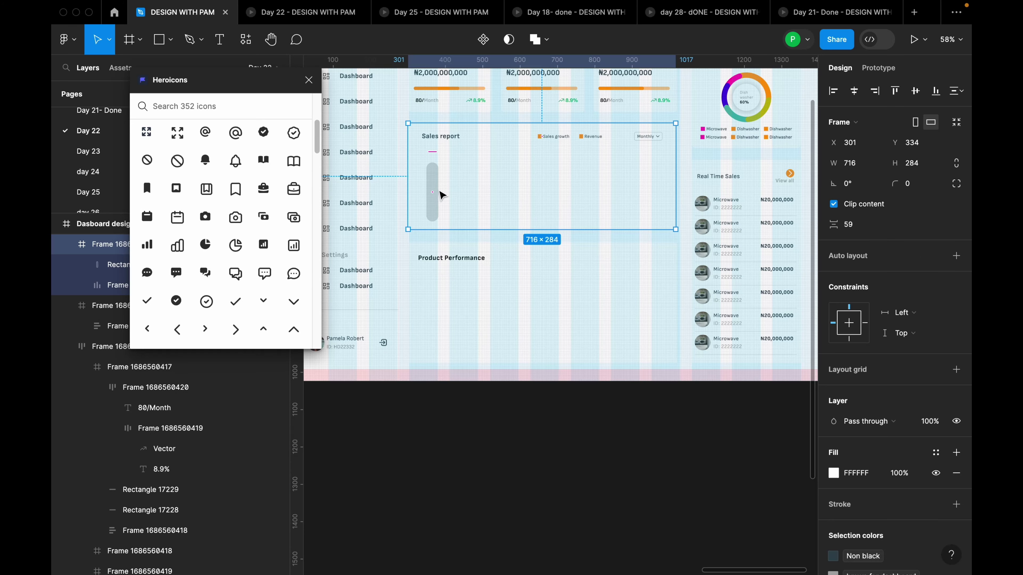
pyautogui.doubleClick(432, 191)
pyautogui.click(912, 163)
pyautogui.write('100')
pyautogui.press('Return')
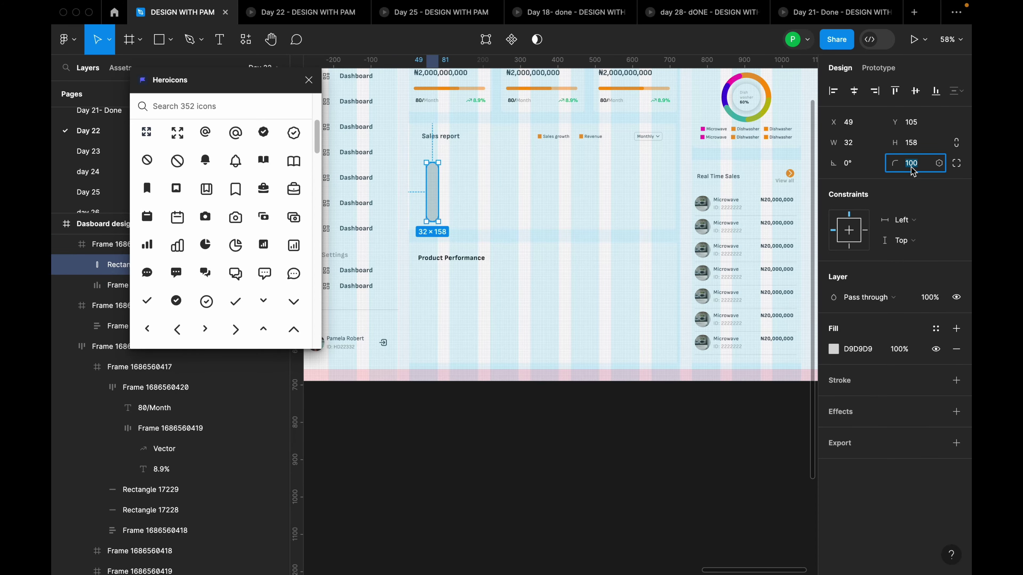
pyautogui.write('8')
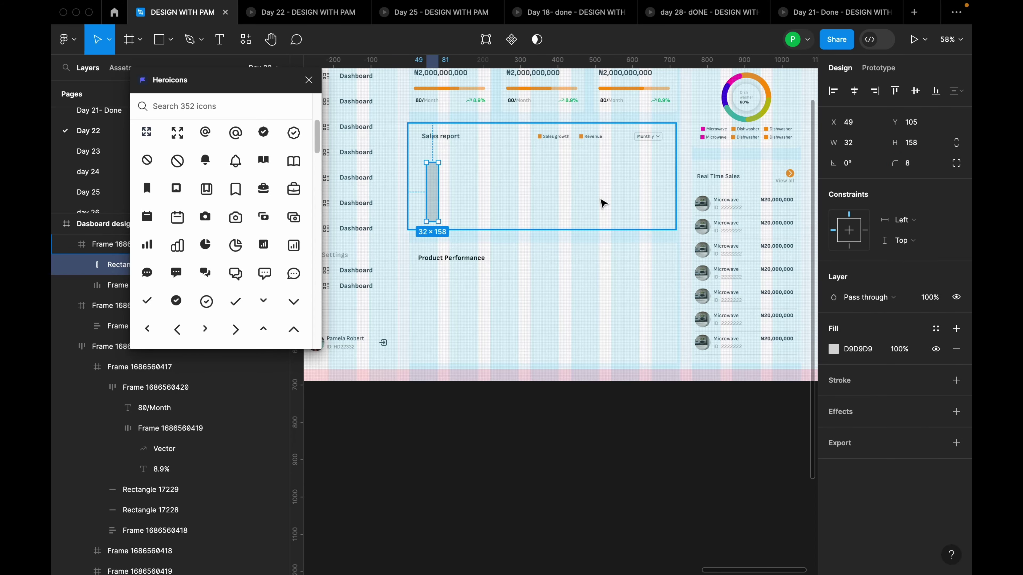
pyautogui.scroll(-2, 600, 201)
# Fill the bar with the orange FF9D2B document colour
pyautogui.click(626, 230)
pyautogui.scroll(-3, 645, 228)
pyautogui.scroll(3, 486, 210)
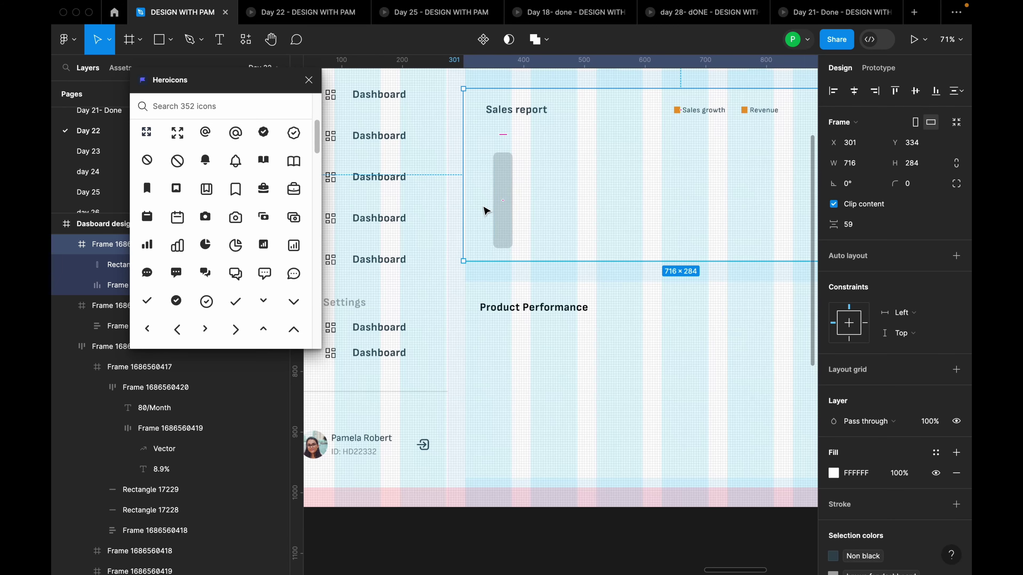
pyautogui.click(502, 197)
pyautogui.click(859, 349)
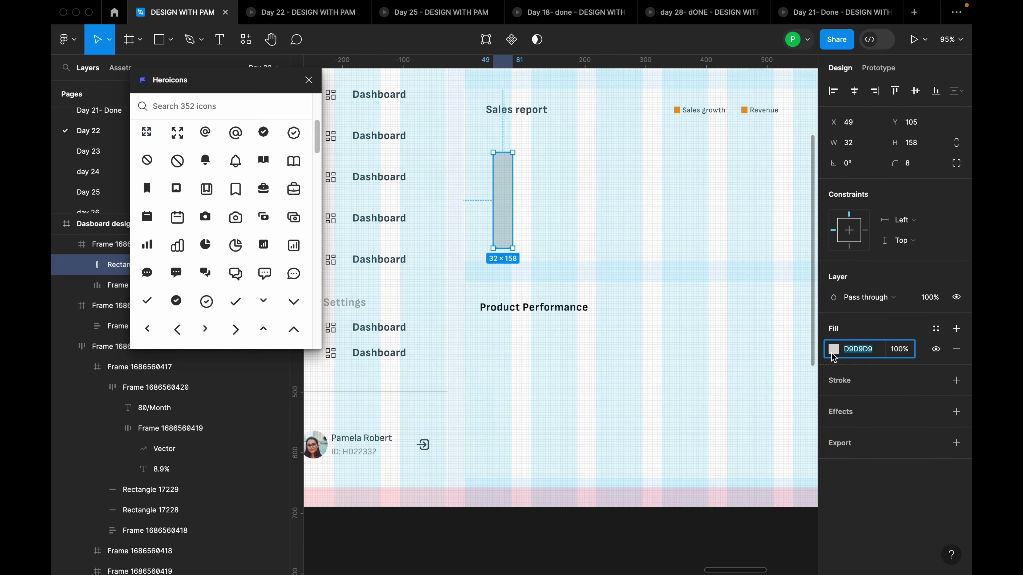
pyautogui.click(833, 347)
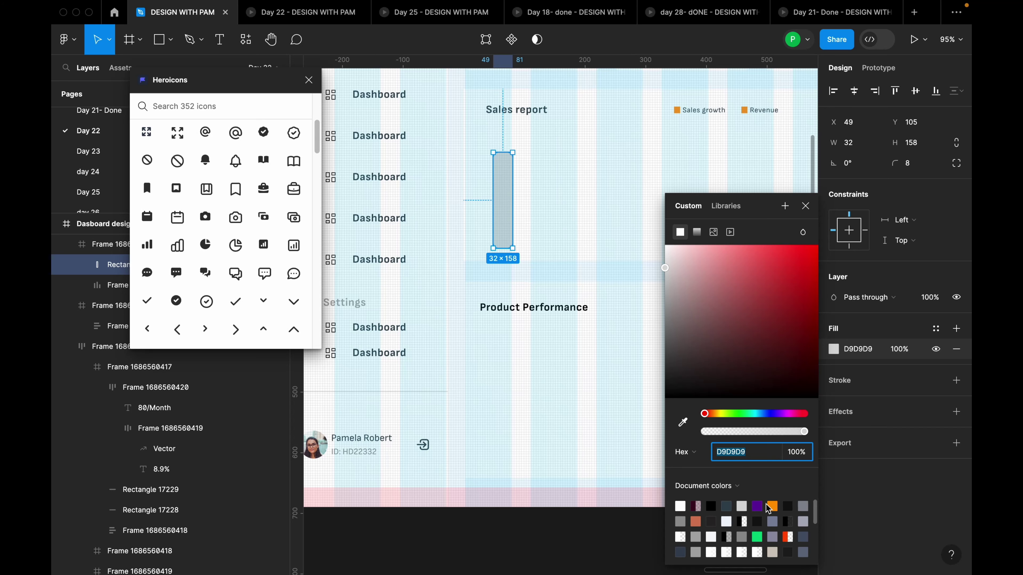
pyautogui.click(771, 507)
# Duplicate the orange bar to its right and make the copy 197 tall
pyautogui.click(806, 204)
pyautogui.scroll(4, 517, 151)
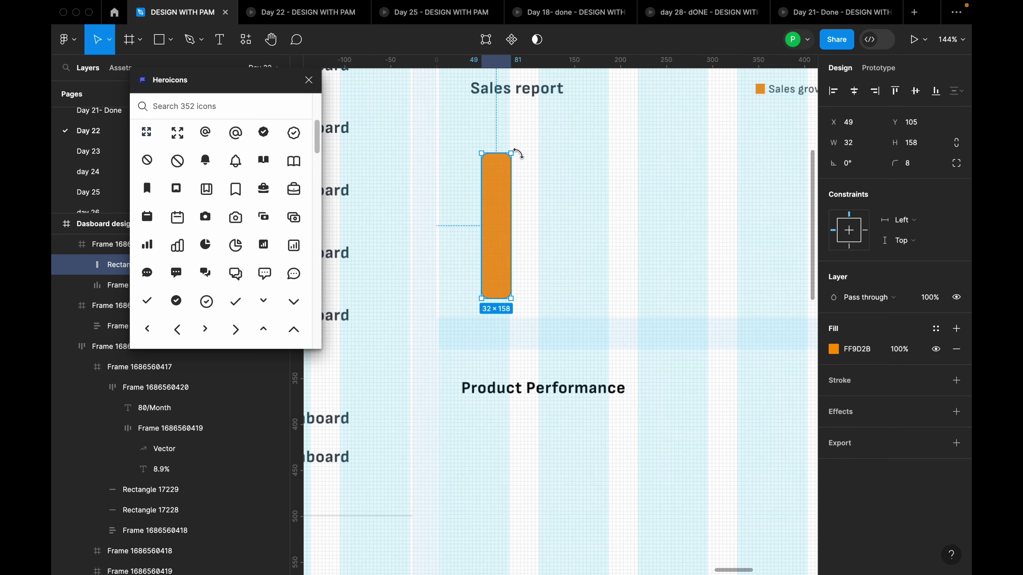
pyautogui.moveTo(511, 197); pyautogui.dragTo(564, 198)
pyautogui.moveTo(548, 153); pyautogui.dragTo(550, 117)
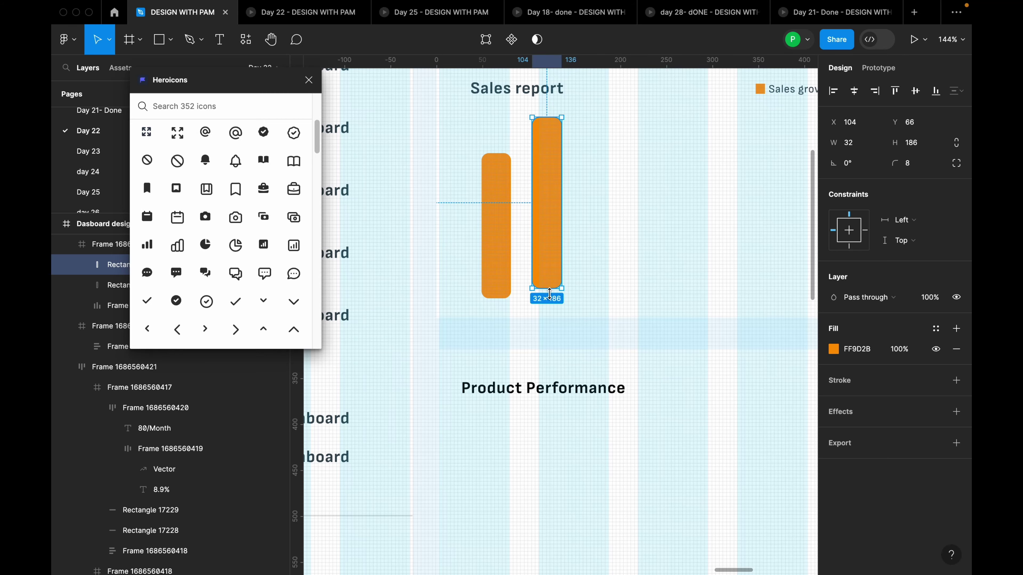
pyautogui.moveTo(550, 294); pyautogui.dragTo(552, 300)
pyautogui.scroll(-2, 783, 121)
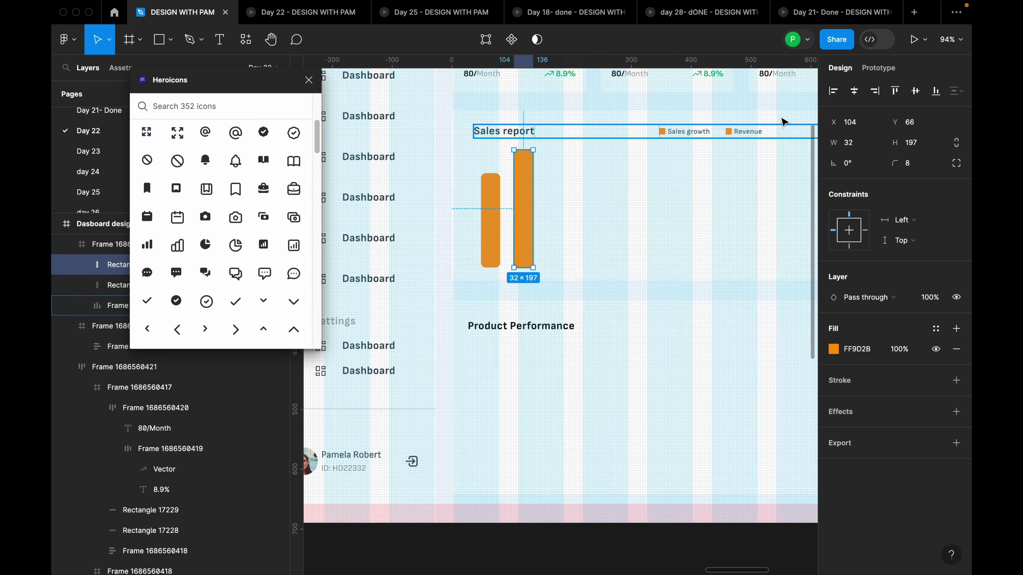
pyautogui.scroll(5, 742, 142)
# Detach the Revenue legend square's style, set it to 64% opacity, and the tall bar to 63%
pyautogui.click(690, 150)
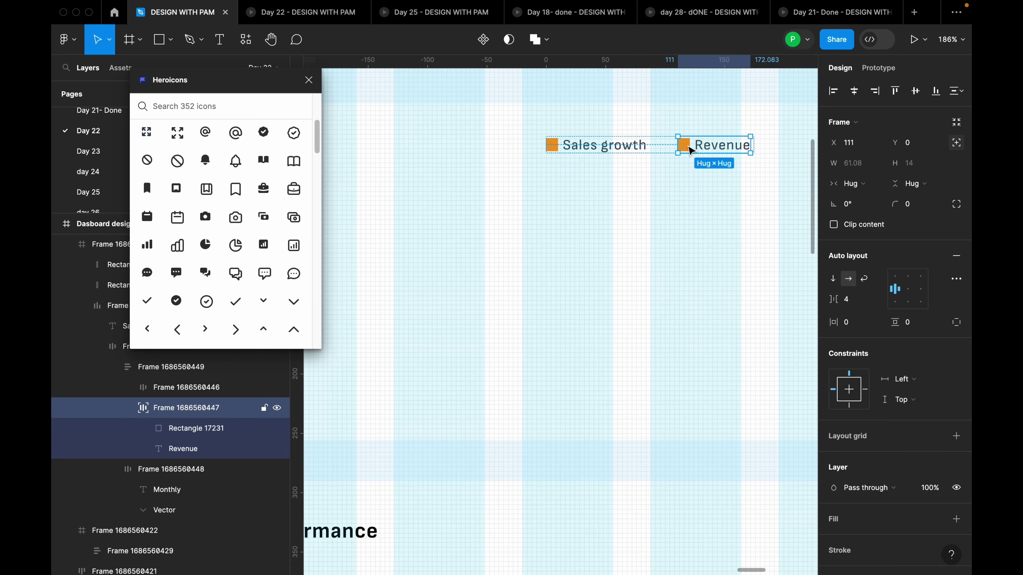
pyautogui.click(686, 146)
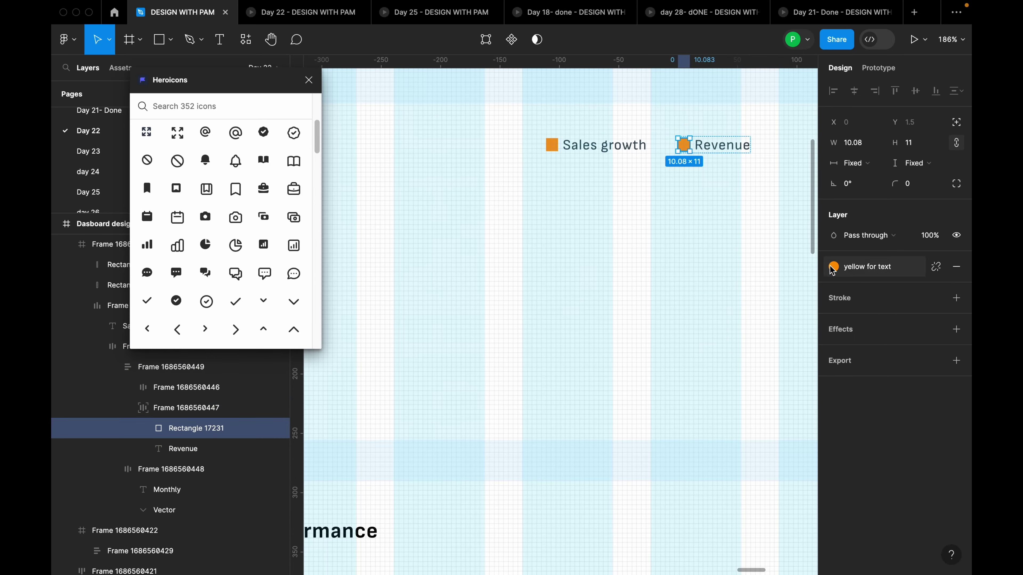
pyautogui.click(933, 267)
pyautogui.click(834, 287)
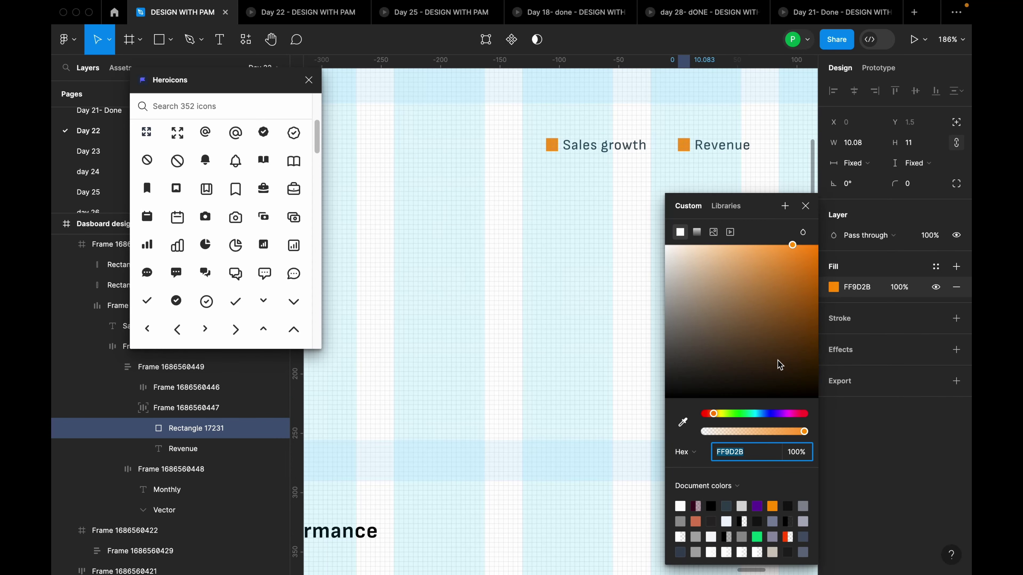
pyautogui.moveTo(806, 432); pyautogui.dragTo(768, 432)
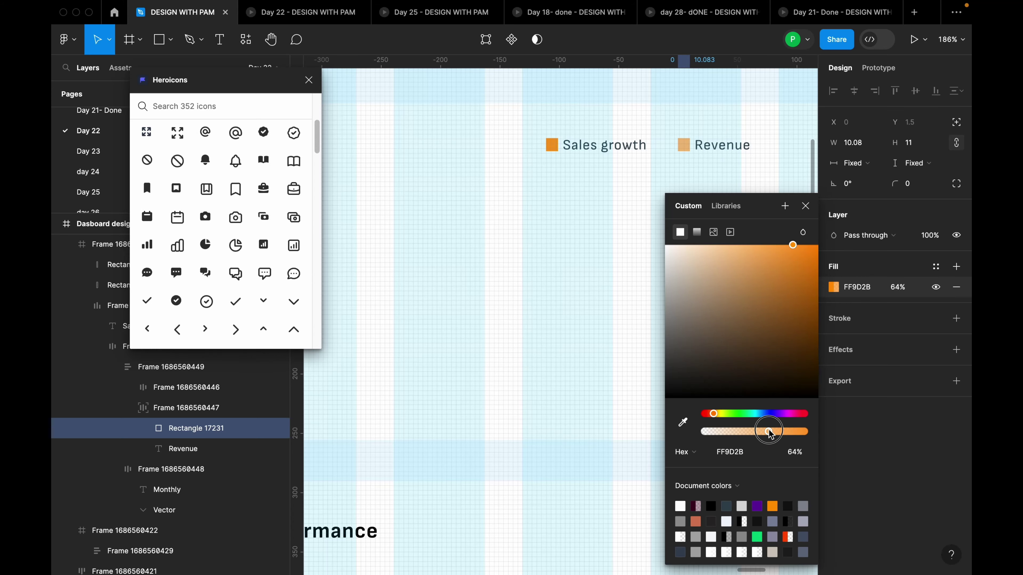
pyautogui.click(805, 206)
pyautogui.scroll(-5, 645, 242)
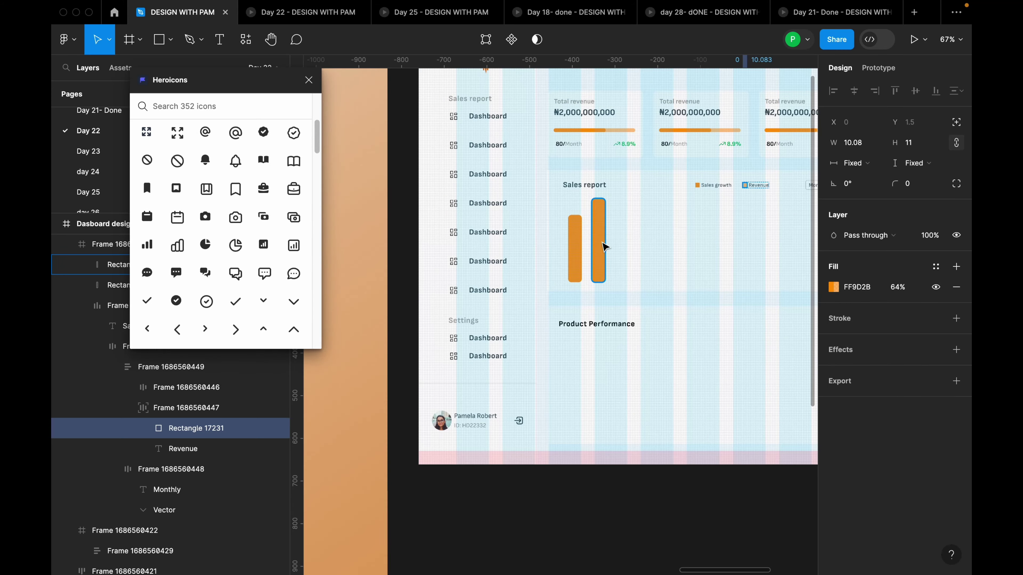
pyautogui.click(600, 243)
pyautogui.click(834, 349)
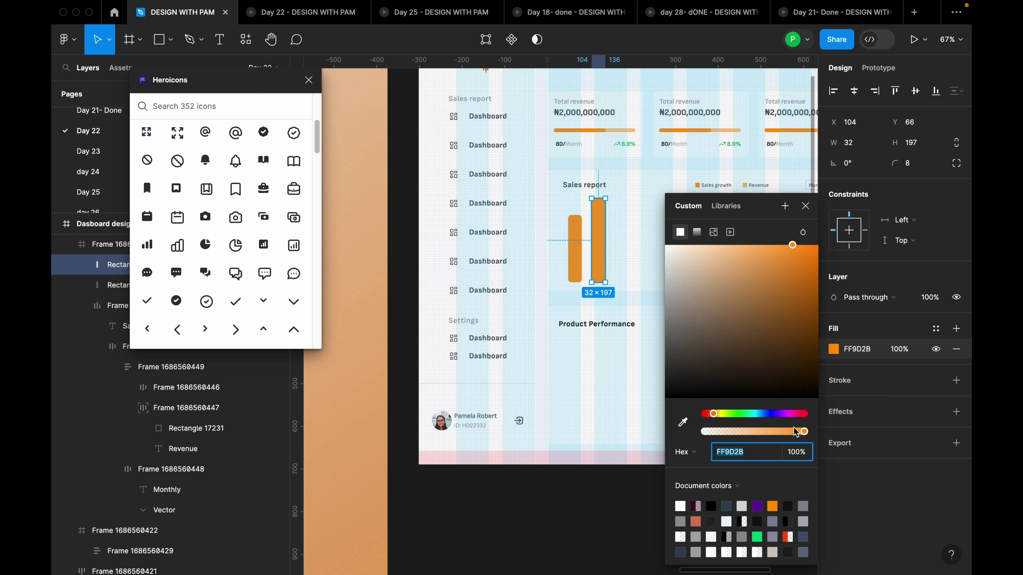
pyautogui.moveTo(796, 432); pyautogui.dragTo(773, 438)
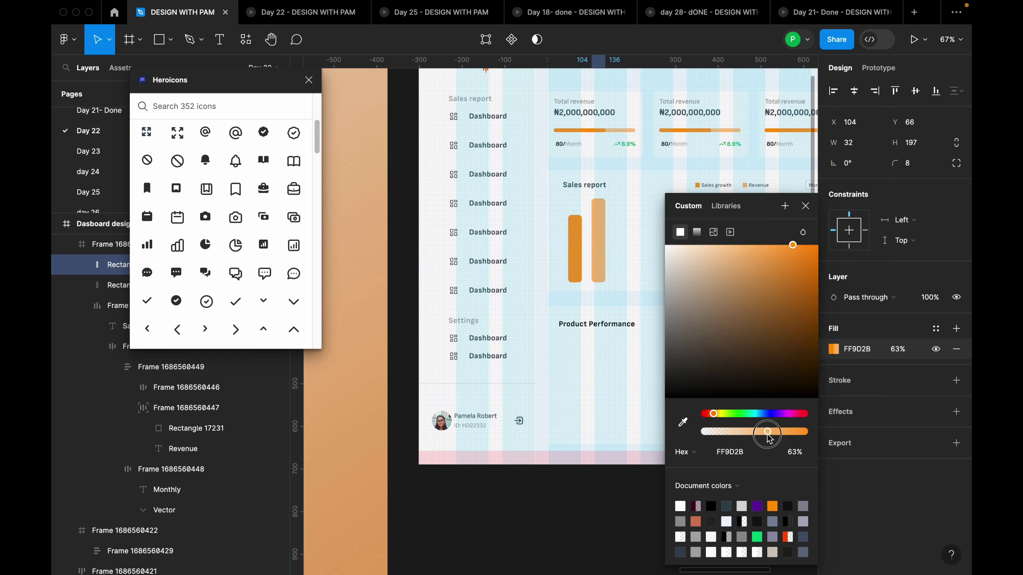
# Duplicate the light bar and wrap all three bars in an auto-layout row with gap 23
pyautogui.click(642, 239)
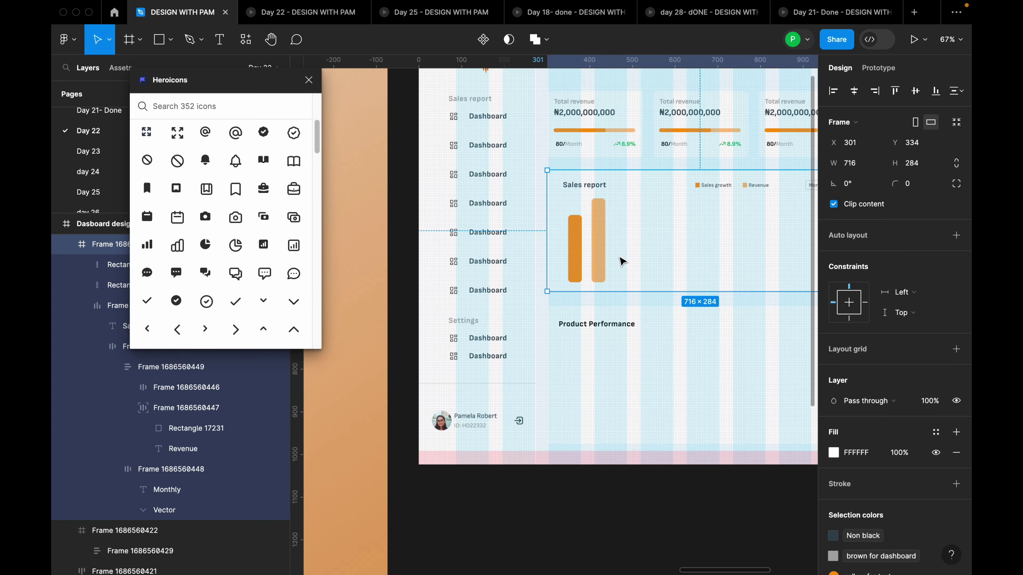
pyautogui.scroll(3, 642, 238)
pyautogui.moveTo(713, 239); pyautogui.dragTo(631, 256)
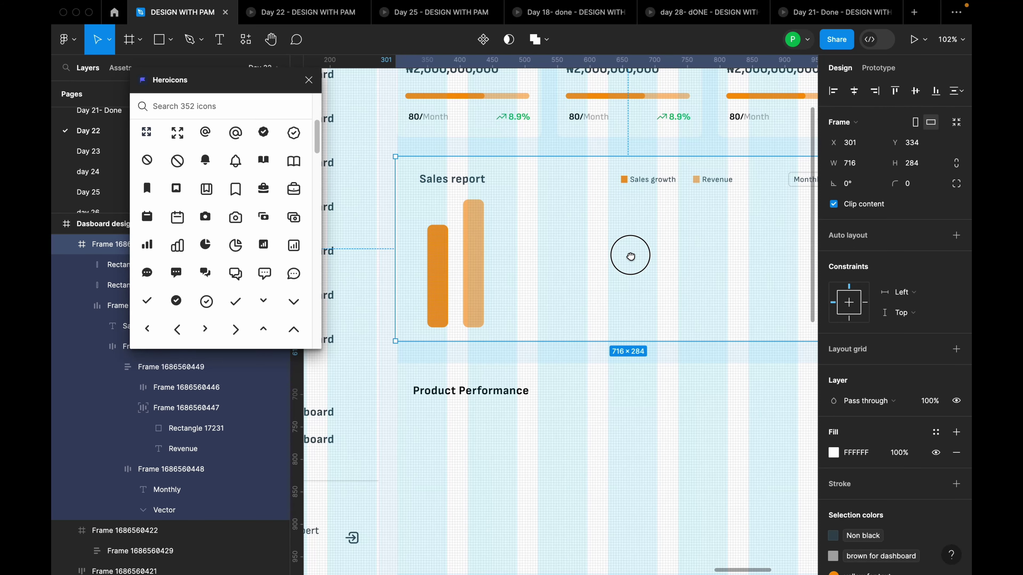
pyautogui.click(478, 269)
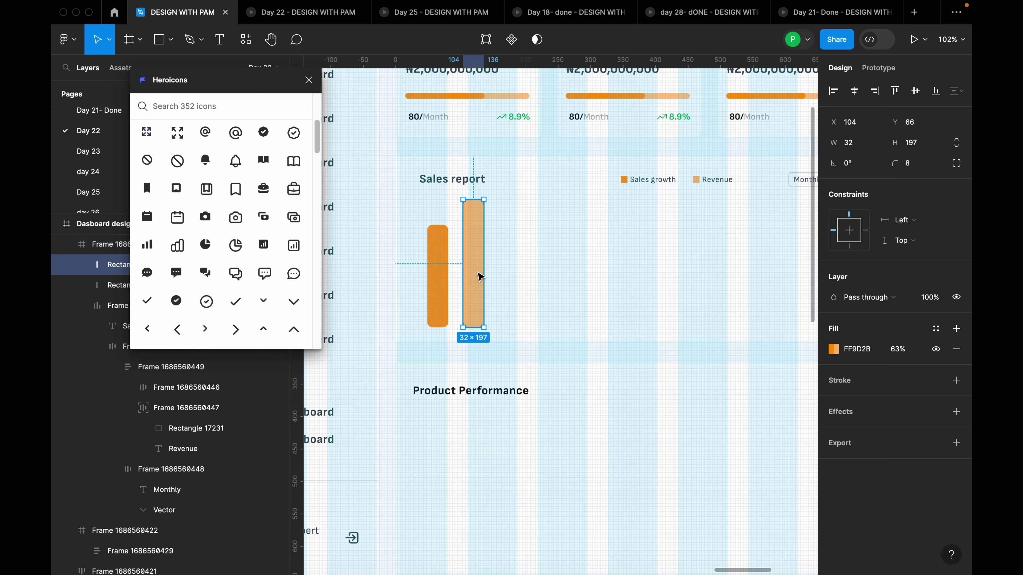
pyautogui.moveTo(477, 272); pyautogui.dragTo(511, 276)
pyautogui.keyDown('shift'); pyautogui.click(480, 279); pyautogui.keyUp('shift')
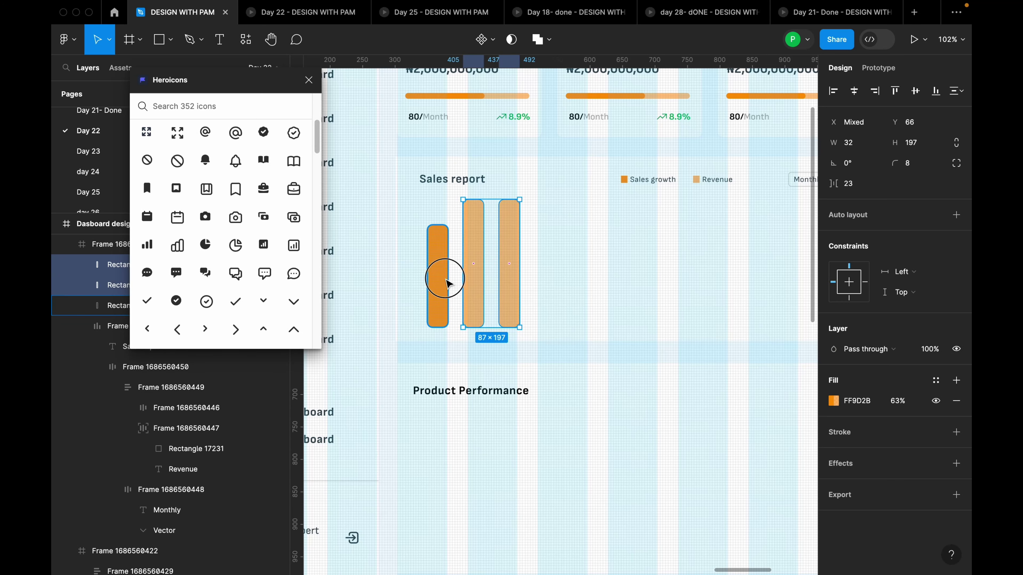
pyautogui.keyDown('shift'); pyautogui.click(448, 283); pyautogui.keyUp('shift')
pyautogui.hotkey('shift', 'a')
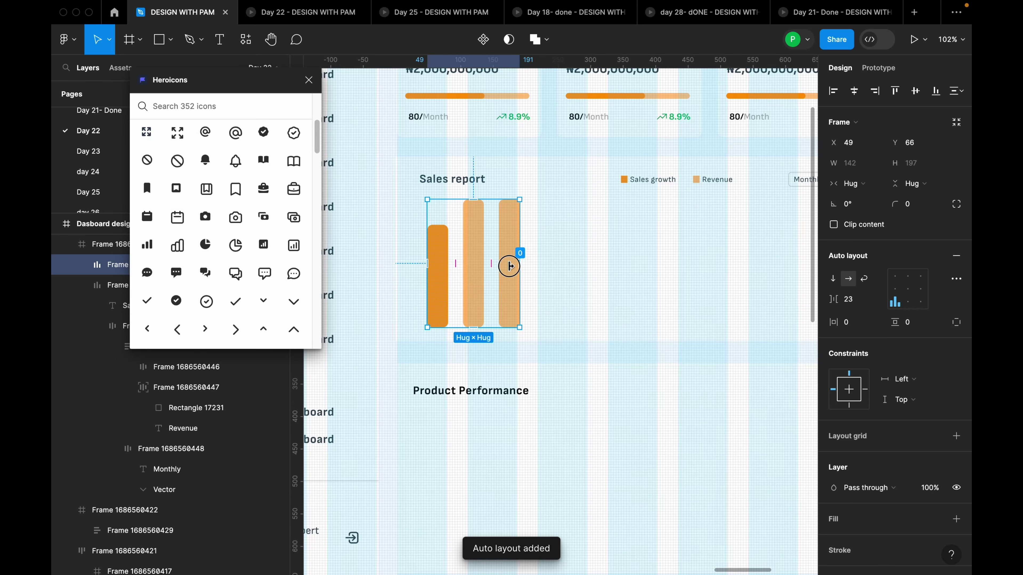
# Duplicate the last light bar until the row holds ten bars
pyautogui.click(510, 268)
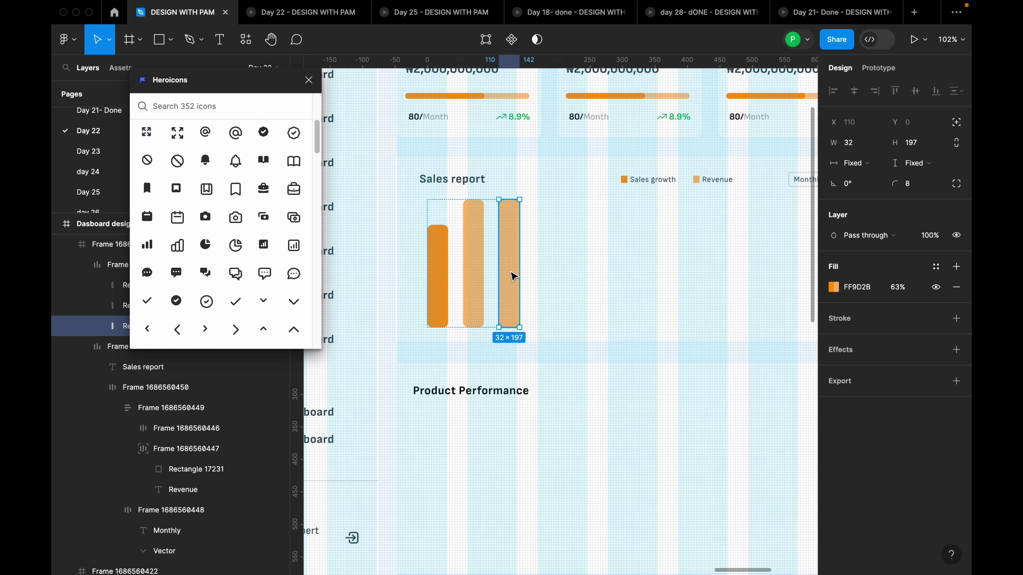
pyautogui.press('super+d')
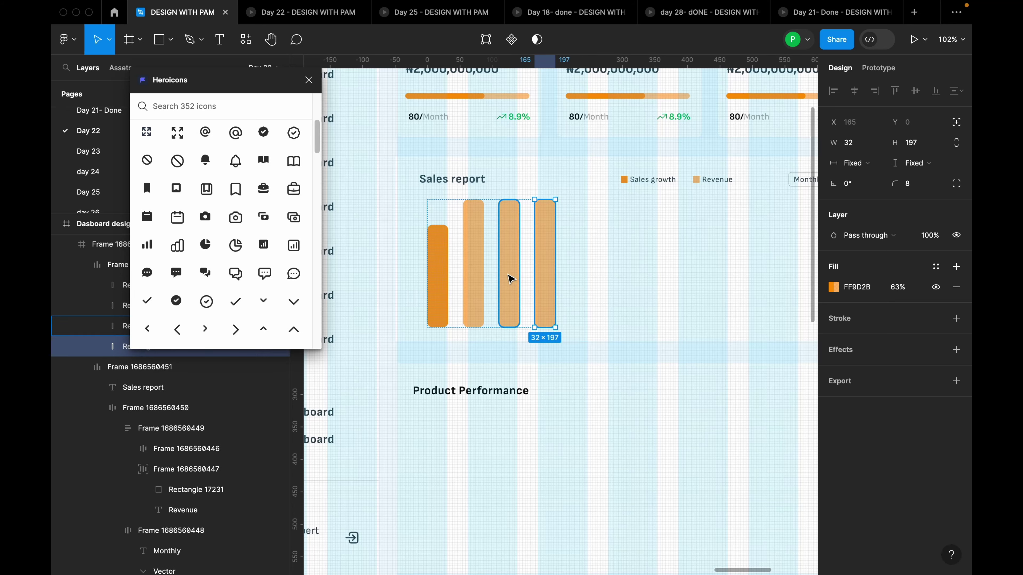
pyautogui.press('super+d')
pyautogui.press('super+d')
pyautogui.press('super+d')
pyautogui.press('super+d')
pyautogui.press('super+d')
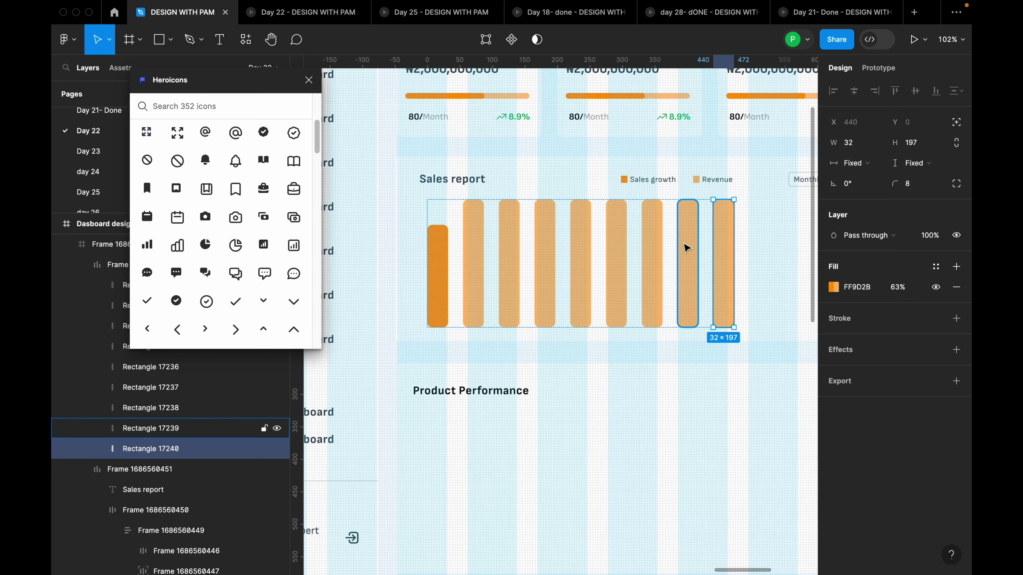
pyautogui.press('super+d')
pyautogui.scroll(-5, 541, 256)
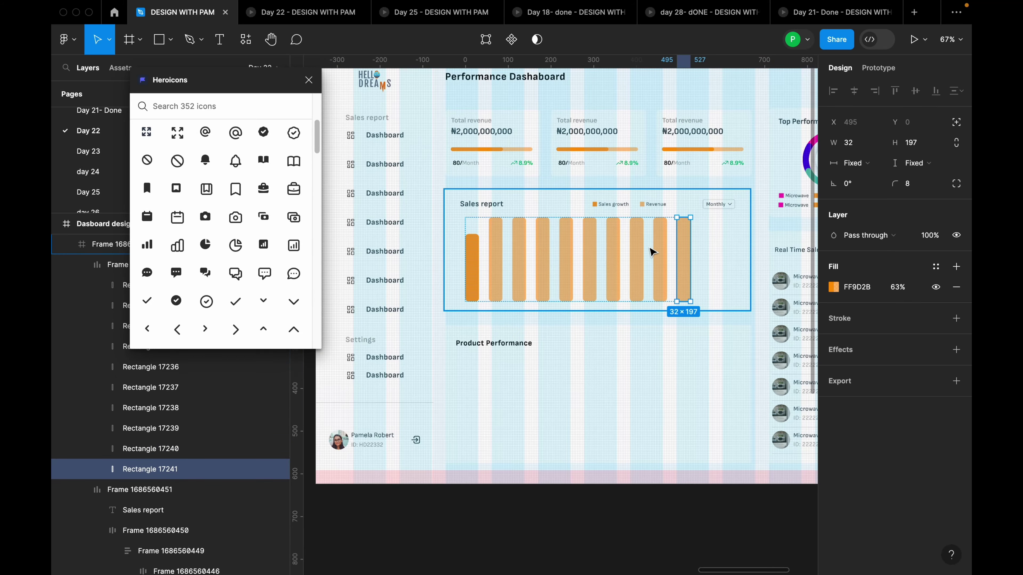
# Shorten the eighth, fourth and third bars, bringing the third down to height 142
pyautogui.scroll(5, 652, 251)
pyautogui.moveTo(627, 240); pyautogui.dragTo(632, 238)
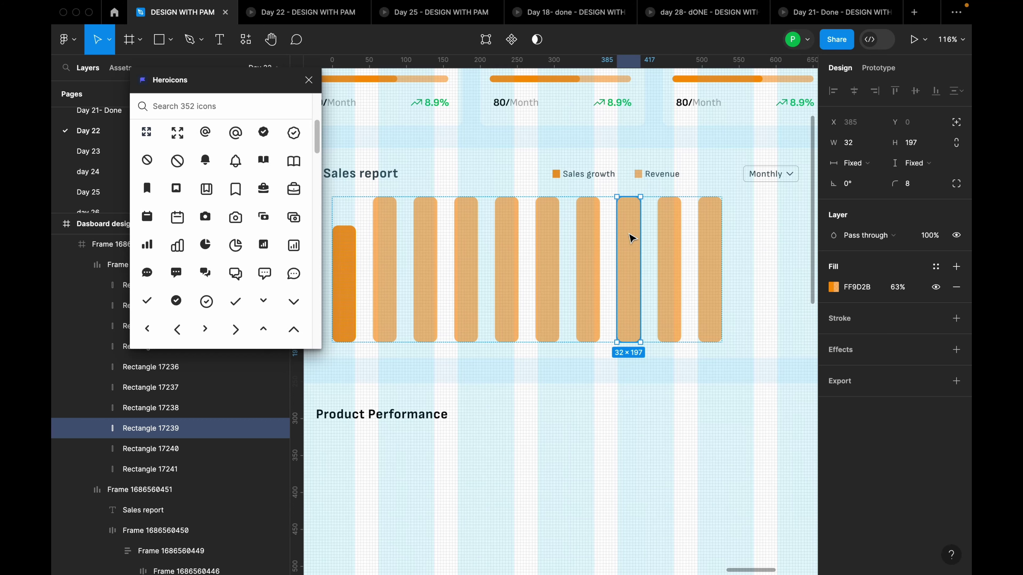
pyautogui.moveTo(629, 198); pyautogui.dragTo(630, 261)
pyautogui.click(468, 222)
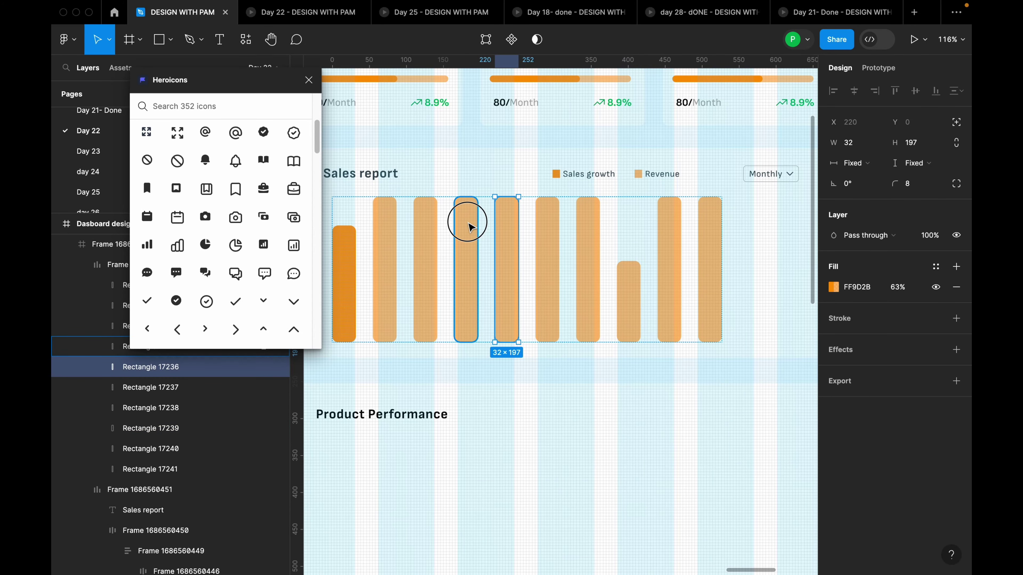
pyautogui.moveTo(470, 198); pyautogui.dragTo(464, 278)
pyautogui.hotkey('shift', 'Tab')
pyautogui.hotkey('shift', 'Tab')
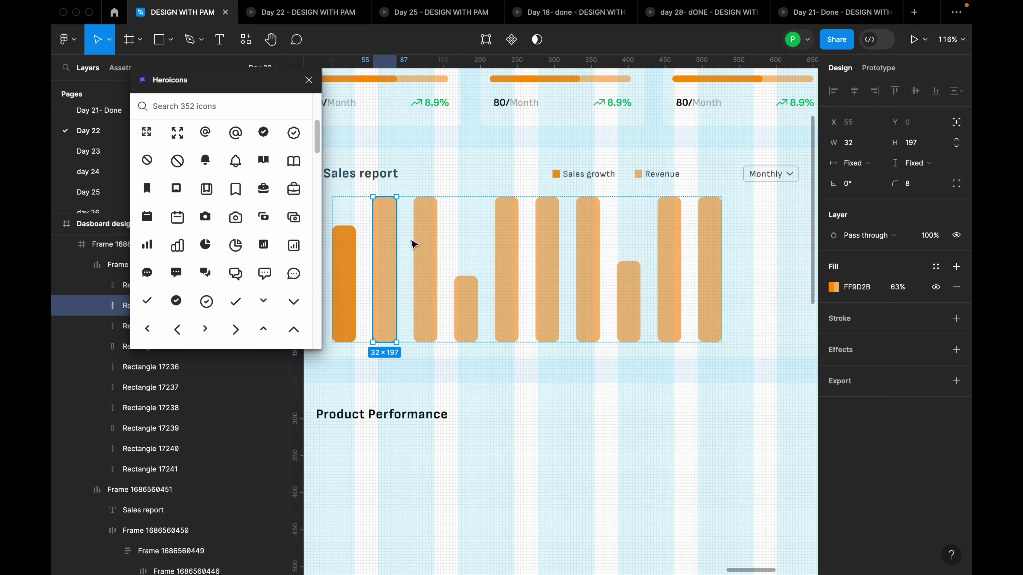
pyautogui.click(431, 207)
pyautogui.moveTo(426, 199); pyautogui.dragTo(447, 238)
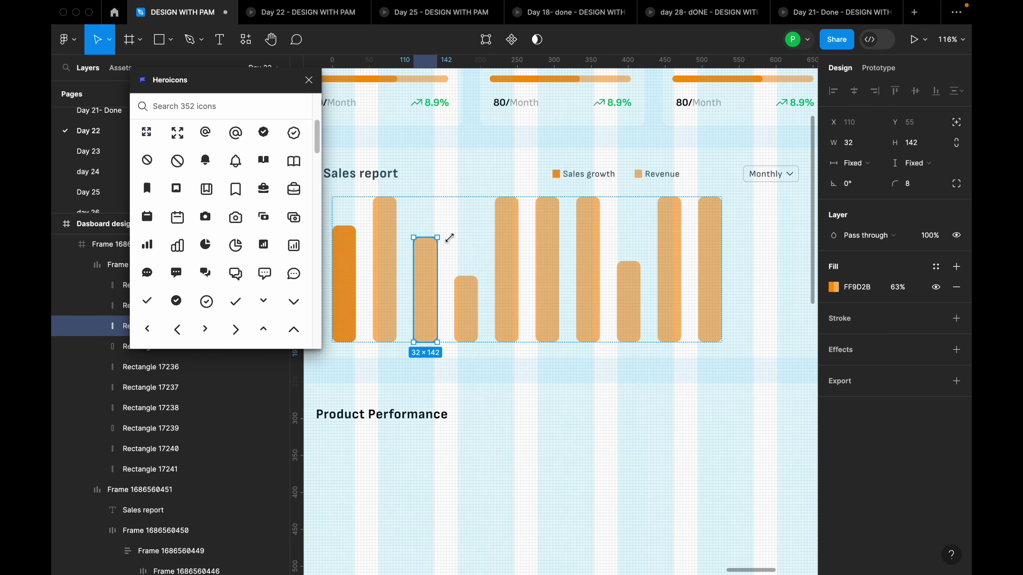
# Shorten the seventh, fifth and last bars to different heights for an uneven chart
pyautogui.click(674, 246)
pyautogui.click(588, 219)
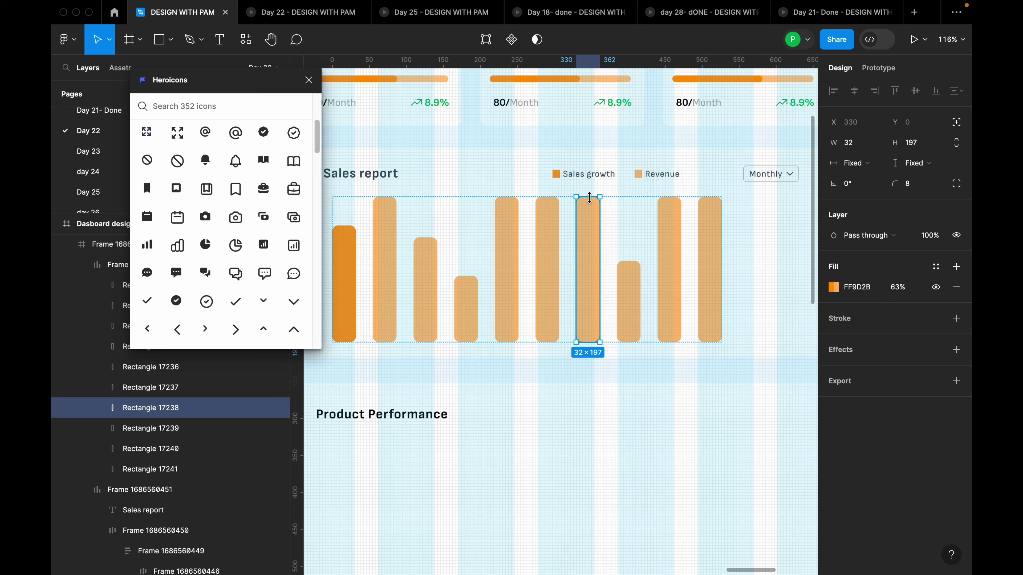
pyautogui.moveTo(589, 197); pyautogui.dragTo(589, 230)
pyautogui.click(515, 215)
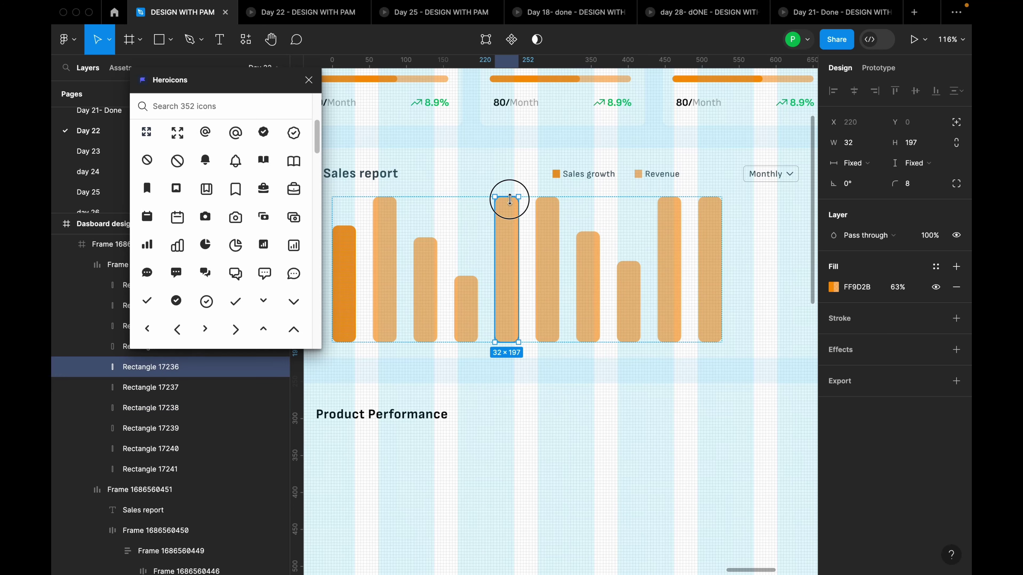
pyautogui.moveTo(509, 198); pyautogui.dragTo(507, 225)
pyautogui.click(710, 214)
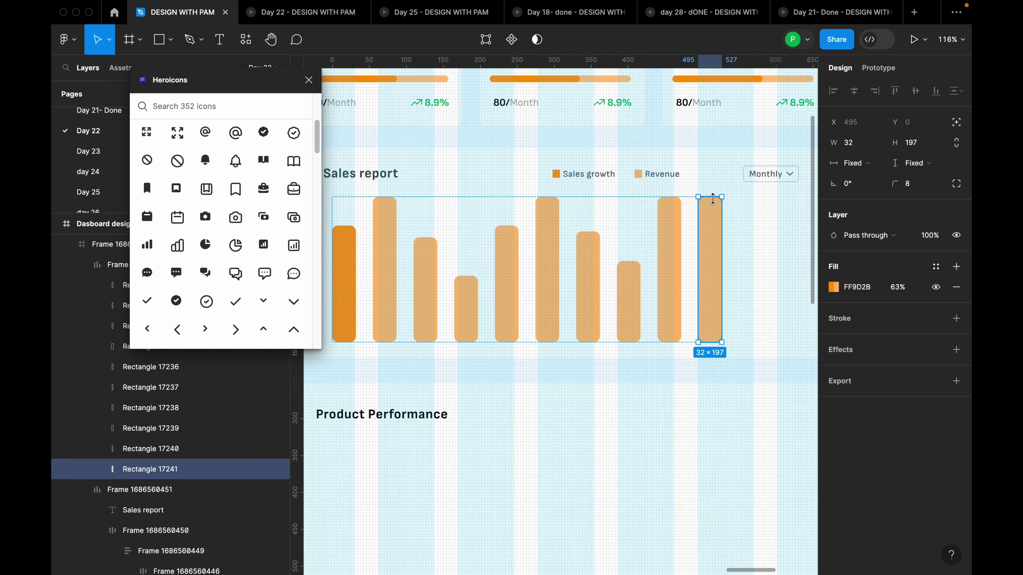
pyautogui.moveTo(713, 198)
pyautogui.mouseDown()
pyautogui.moveTo(712, 178)
pyautogui.moveTo(701, 226)
pyautogui.moveTo(703, 211)
pyautogui.mouseUp()
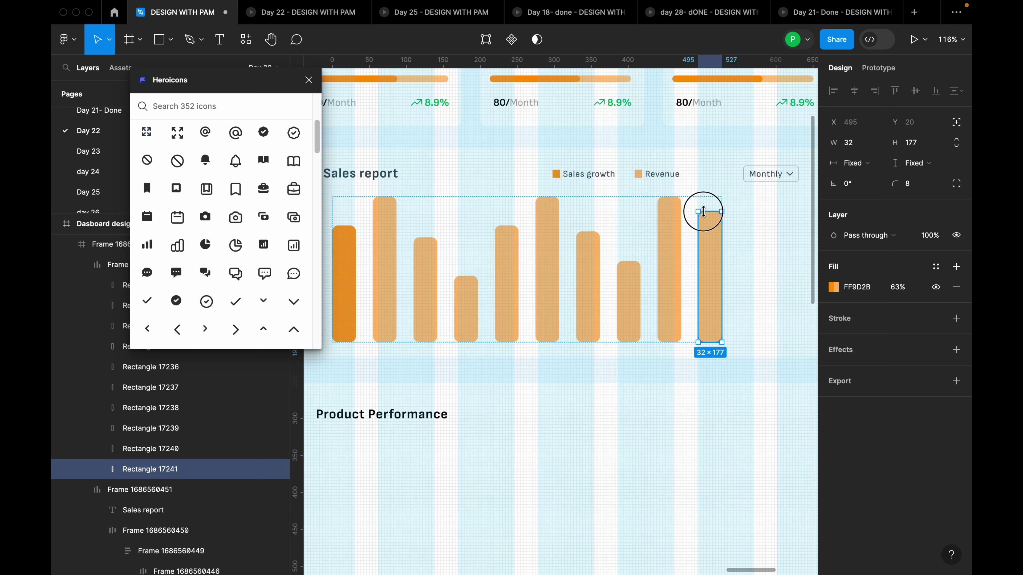
pyautogui.click(737, 237)
pyautogui.doubleClick(719, 246)
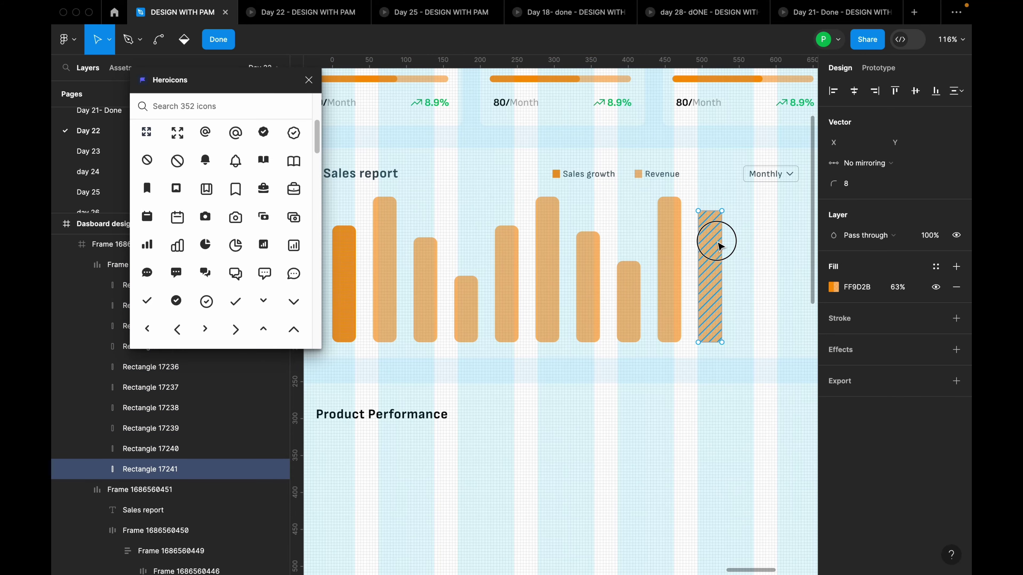
pyautogui.press('Escape')
# Make the faded bars solid orange by raising their fill opacity to 100%
pyautogui.scroll(-5, 646, 251)
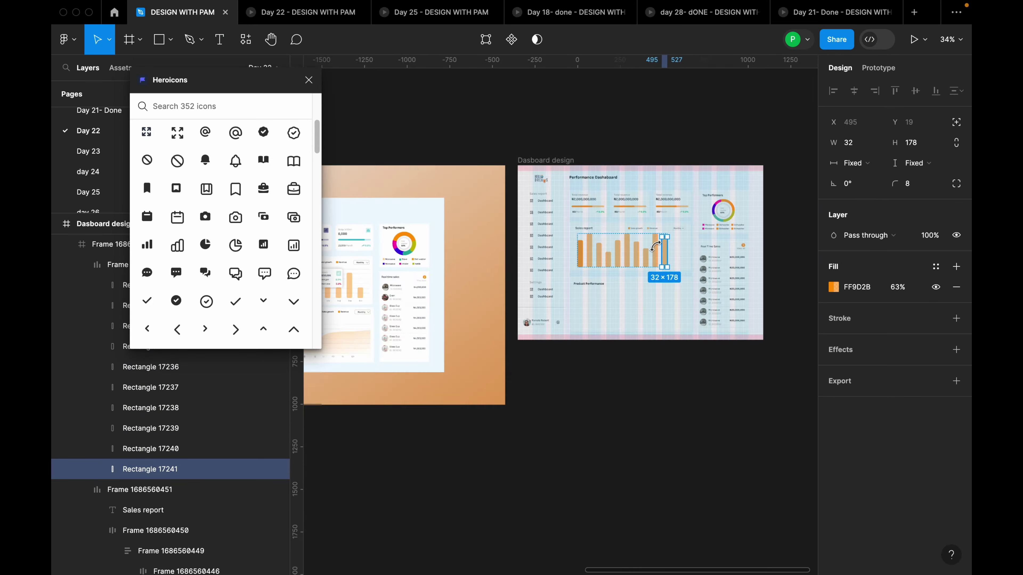
pyautogui.scroll(5, 657, 245)
pyautogui.click(596, 258)
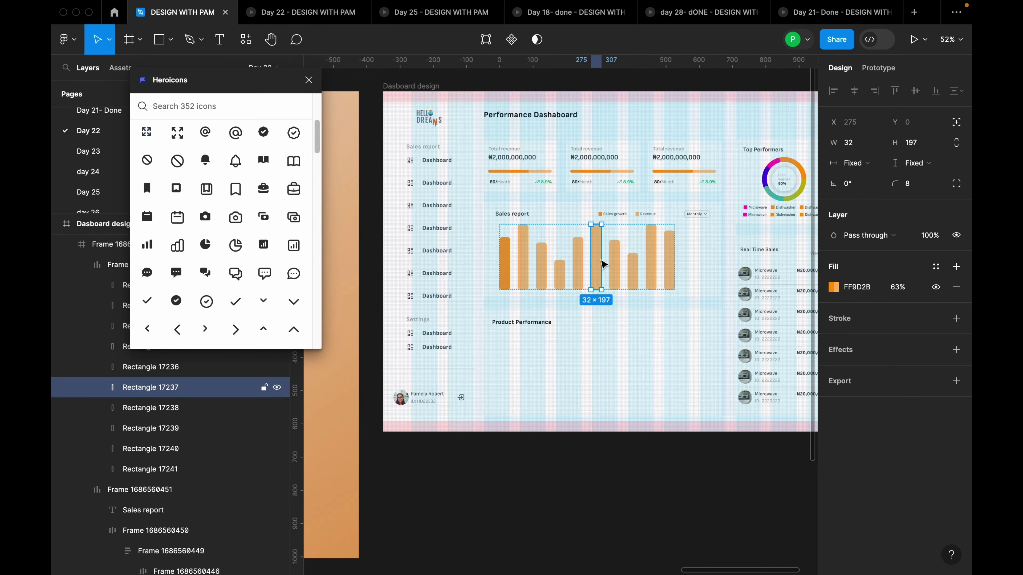
pyautogui.keyDown('shift'); pyautogui.click(560, 284); pyautogui.keyUp('shift')
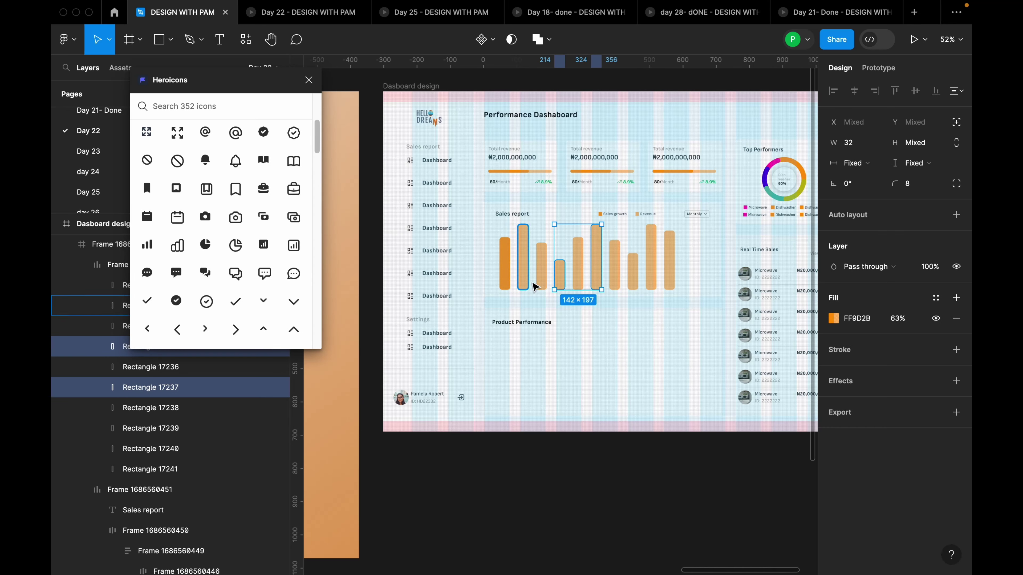
pyautogui.keyDown('shift'); pyautogui.click(523, 270); pyautogui.keyUp('shift')
pyautogui.click(833, 318)
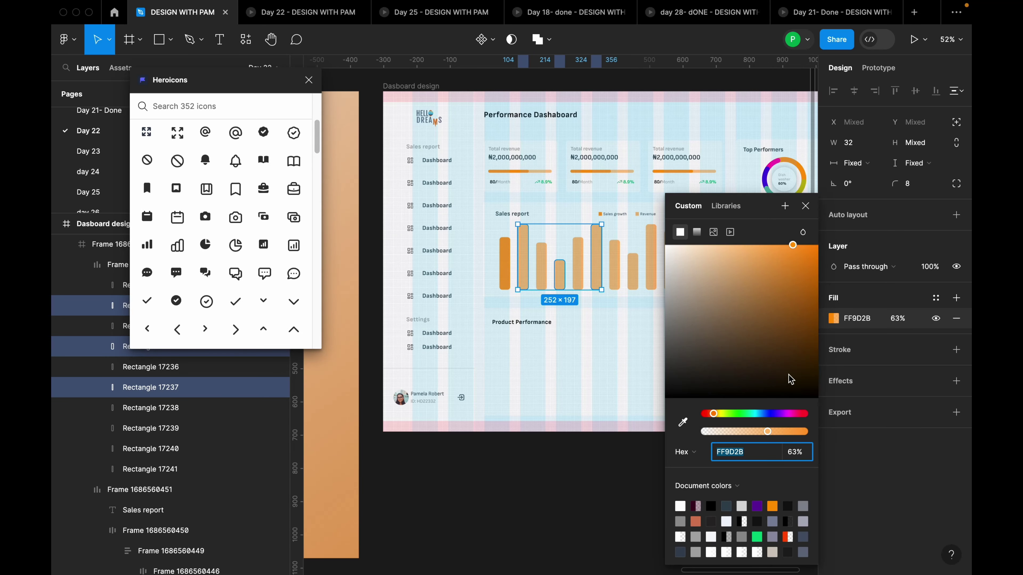
pyautogui.moveTo(775, 432); pyautogui.dragTo(824, 431)
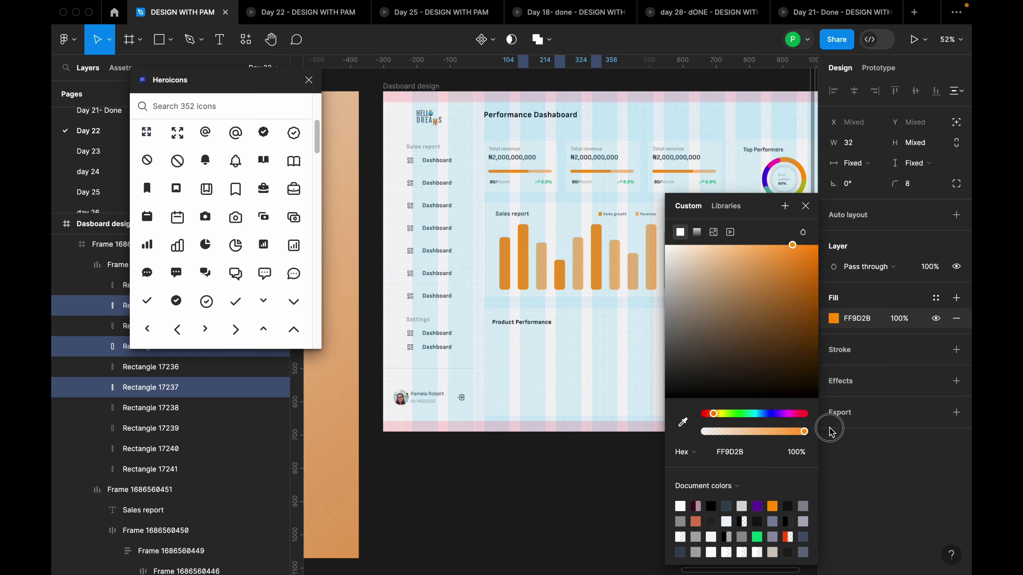
# Widen the auto-layout gap between the chart bars from 23 to 32
pyautogui.click(612, 348)
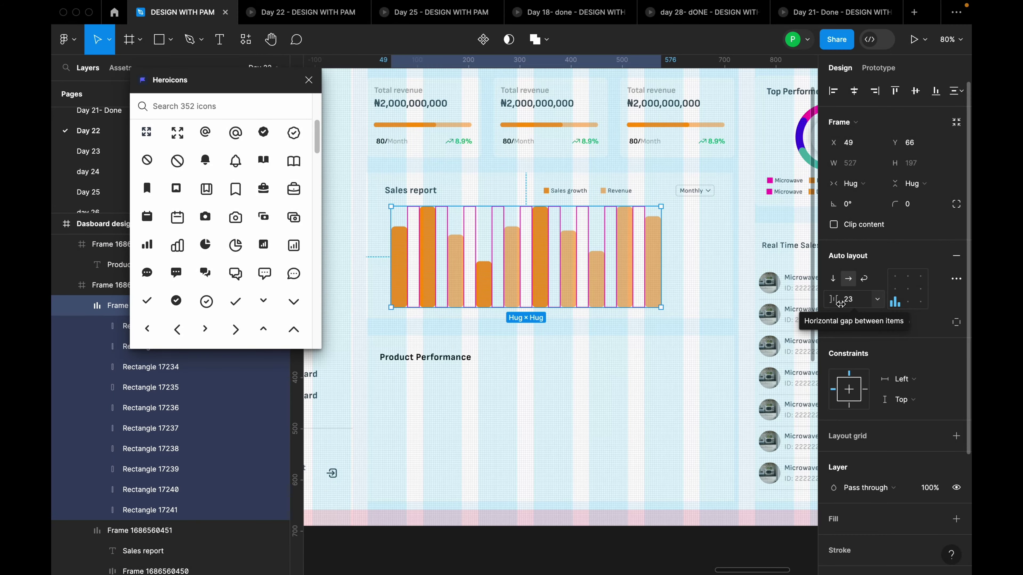
pyautogui.click(856, 304)
pyautogui.write('32')
pyautogui.press('Return')
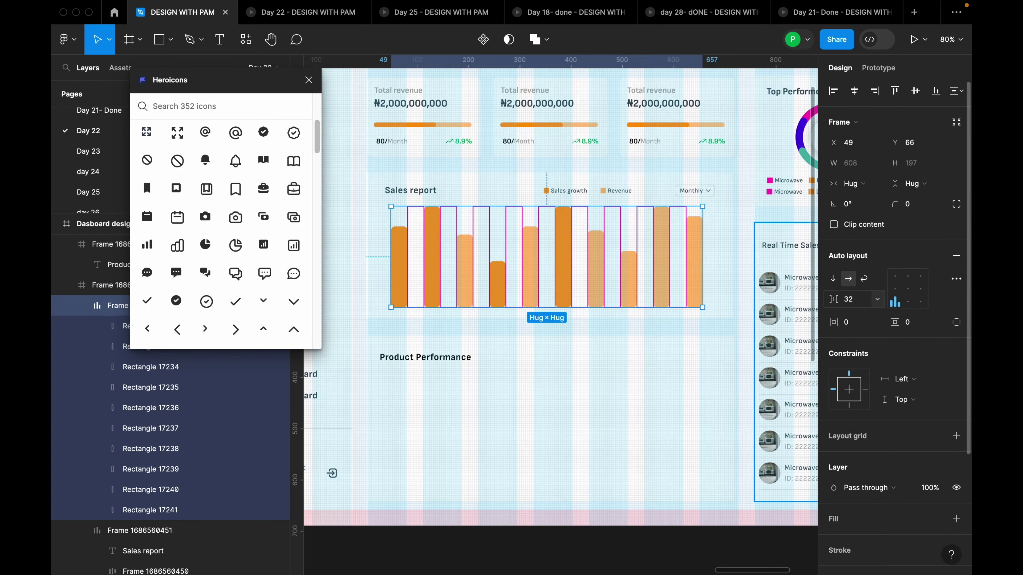
pyautogui.click(699, 246)
pyautogui.scroll(-2, 701, 250)
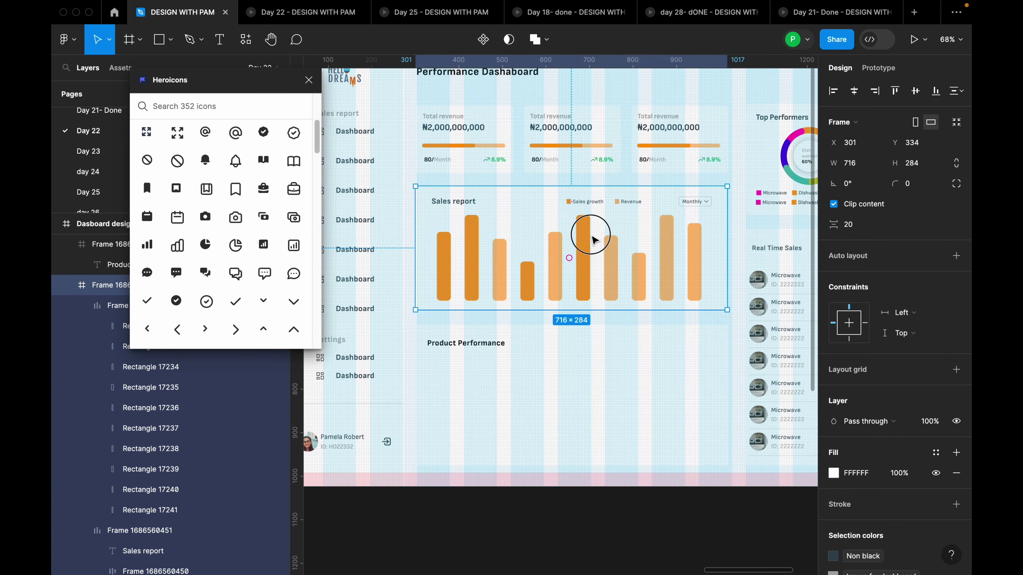
pyautogui.doubleClick(595, 240)
pyautogui.scroll(-5, 616, 230)
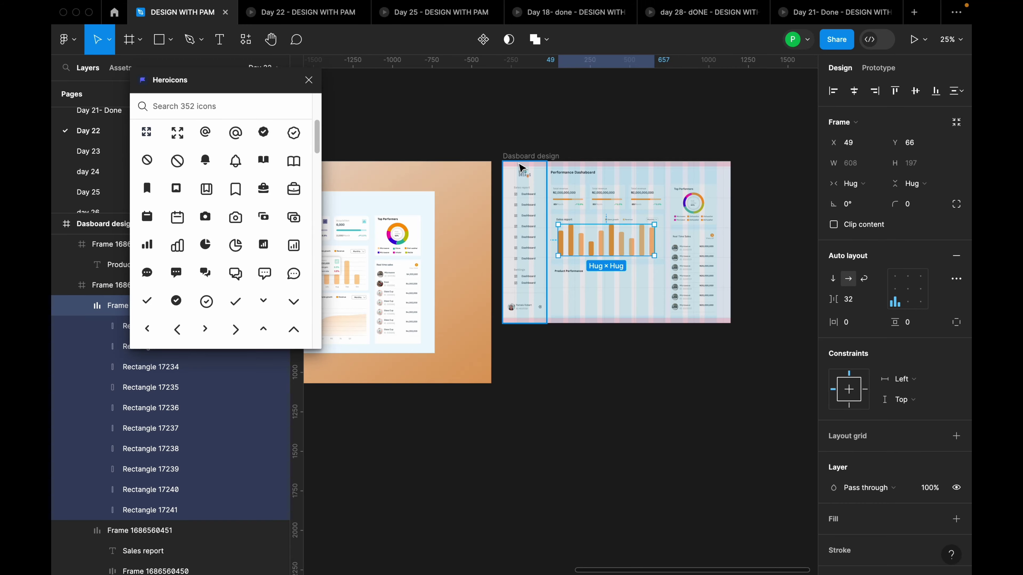
# Hide the For Dashboards layout grid on the Dasboard design frame
pyautogui.click(635, 199)
pyautogui.click(915, 267)
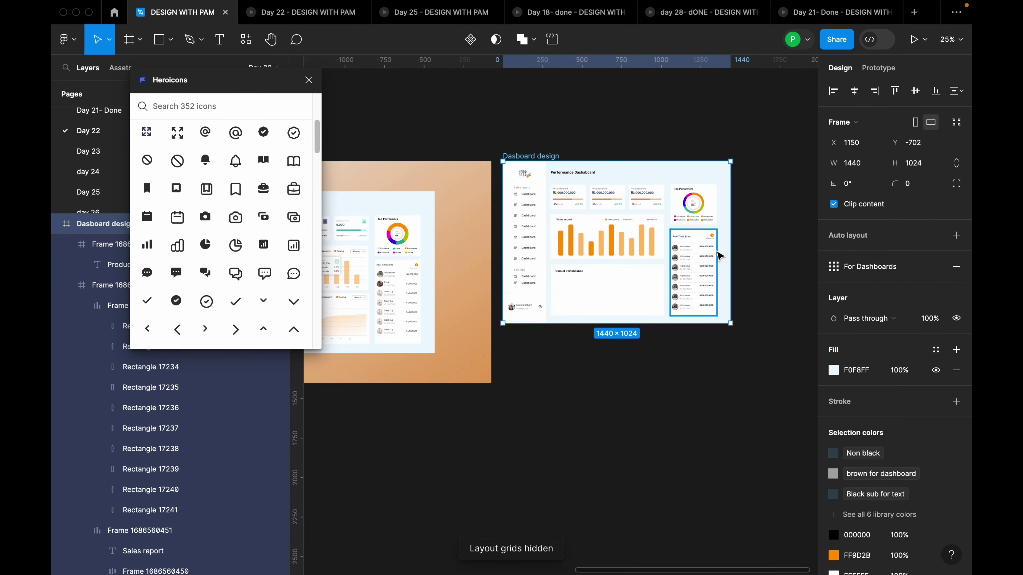
pyautogui.scroll(3, 604, 250)
pyautogui.scroll(-1, 551, 257)
pyautogui.scroll(2, 554, 246)
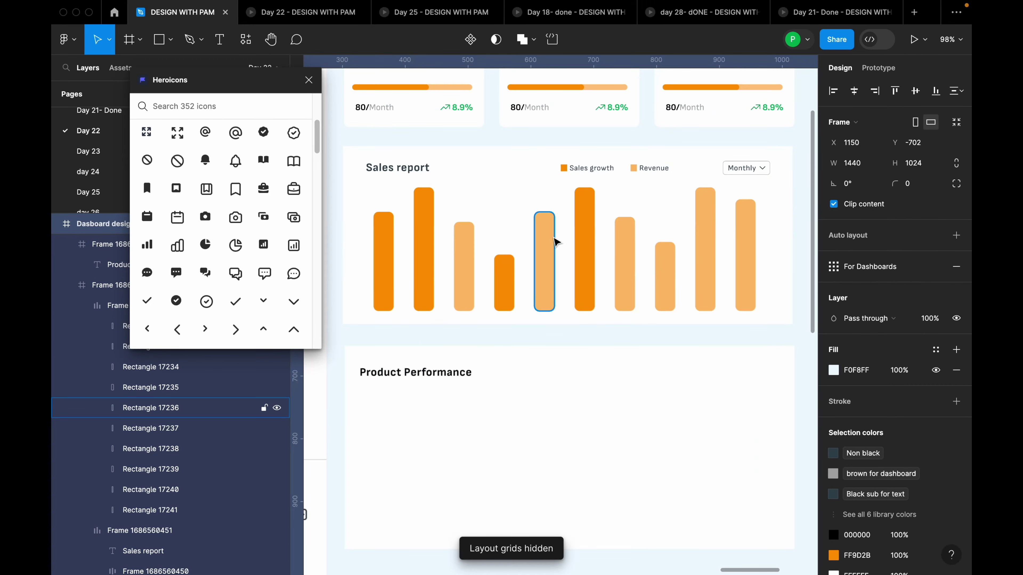
pyautogui.scroll(-3, 640, 269)
pyautogui.scroll(3, 641, 266)
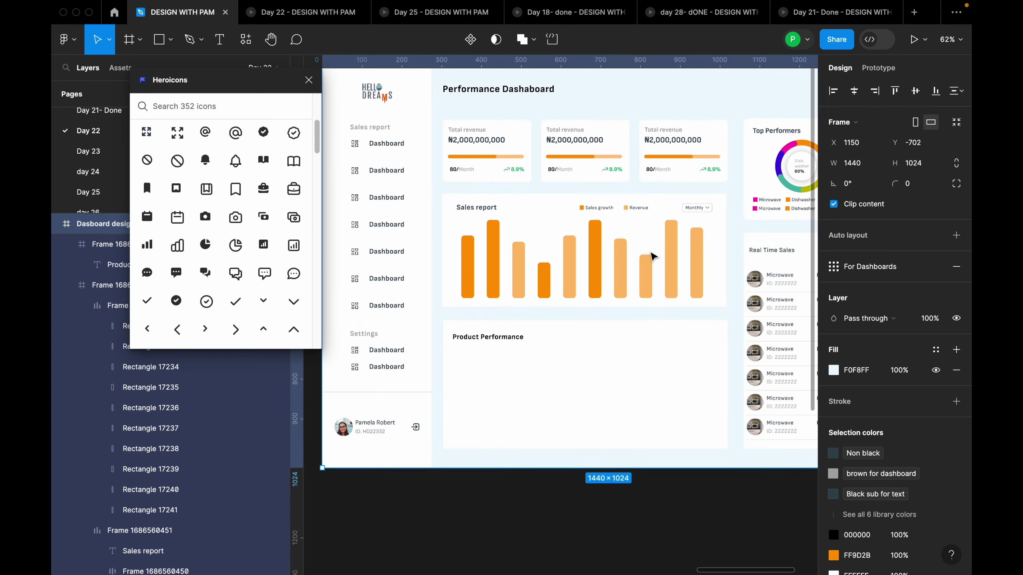
# Select the chart frame and draw a horizontal line across the bar chart
pyautogui.click(618, 260)
pyautogui.click(622, 264)
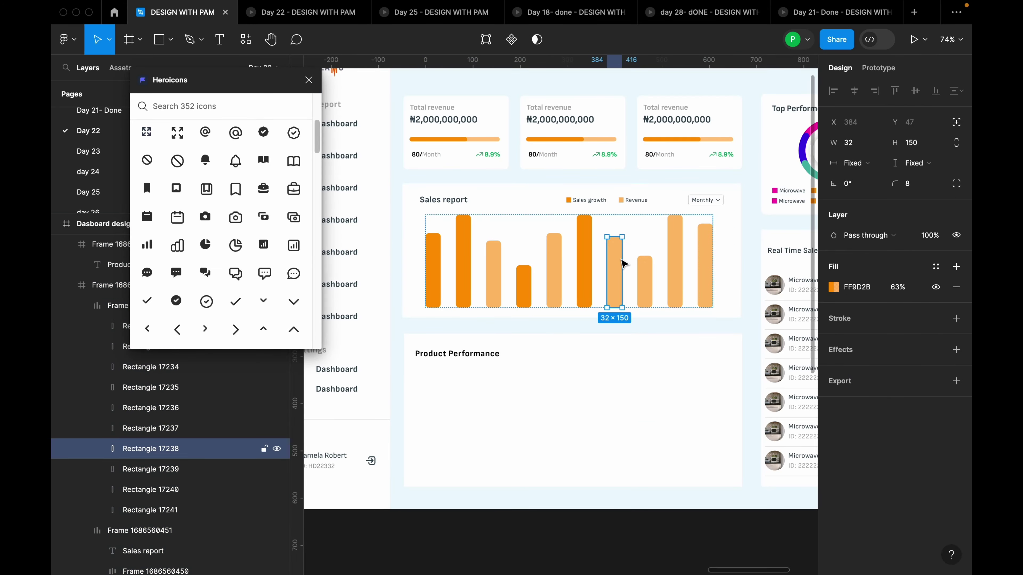
pyautogui.click(640, 251)
pyautogui.scroll(-3, 644, 278)
pyautogui.scroll(3, 633, 325)
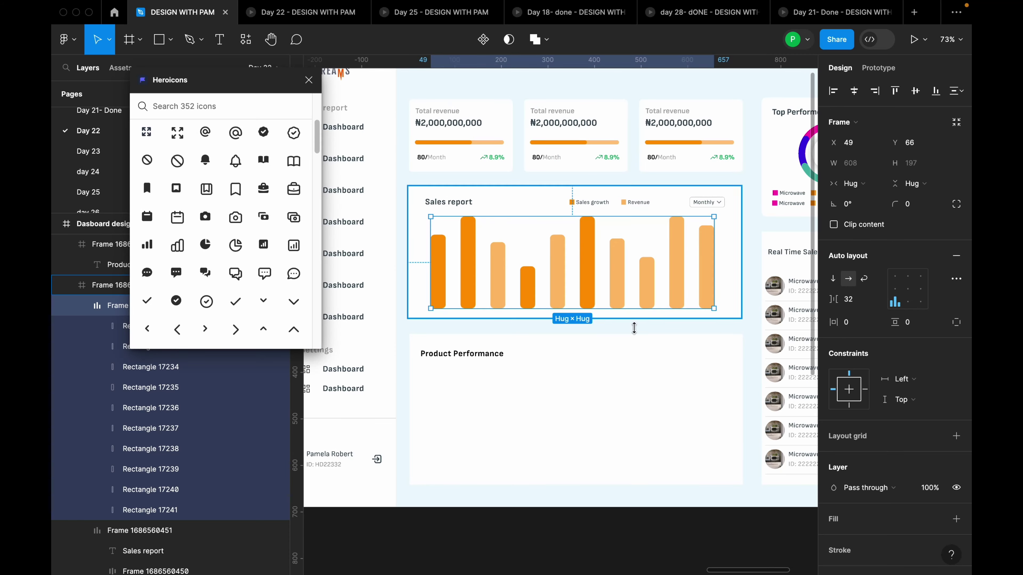
pyautogui.click(590, 405)
pyautogui.press('l')
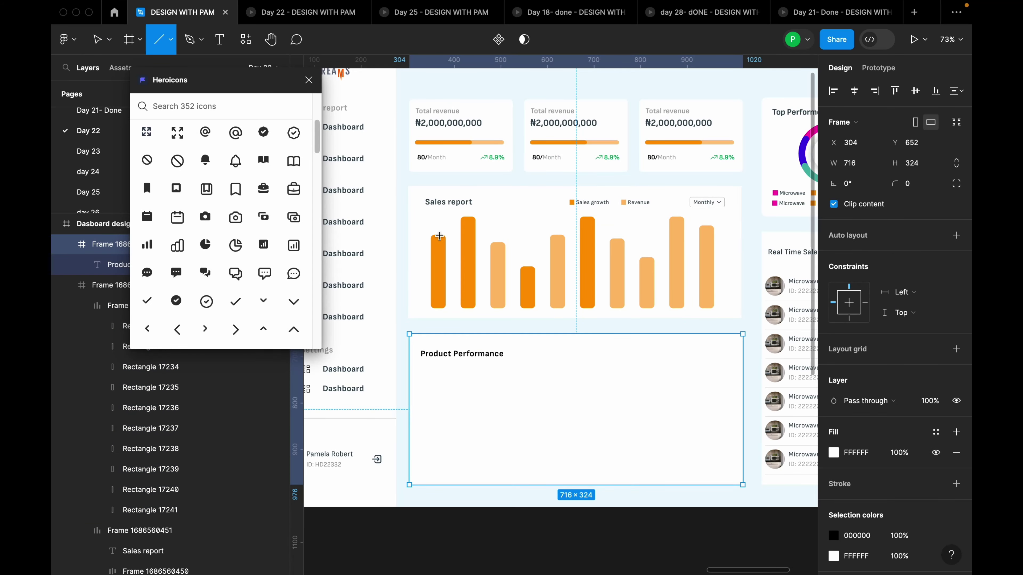
pyautogui.moveTo(439, 236); pyautogui.dragTo(572, 241)
# Undo the stray line and draw a fresh horizontal gridline across the Sales report chart
pyautogui.hotkey('ctrl', 'z')
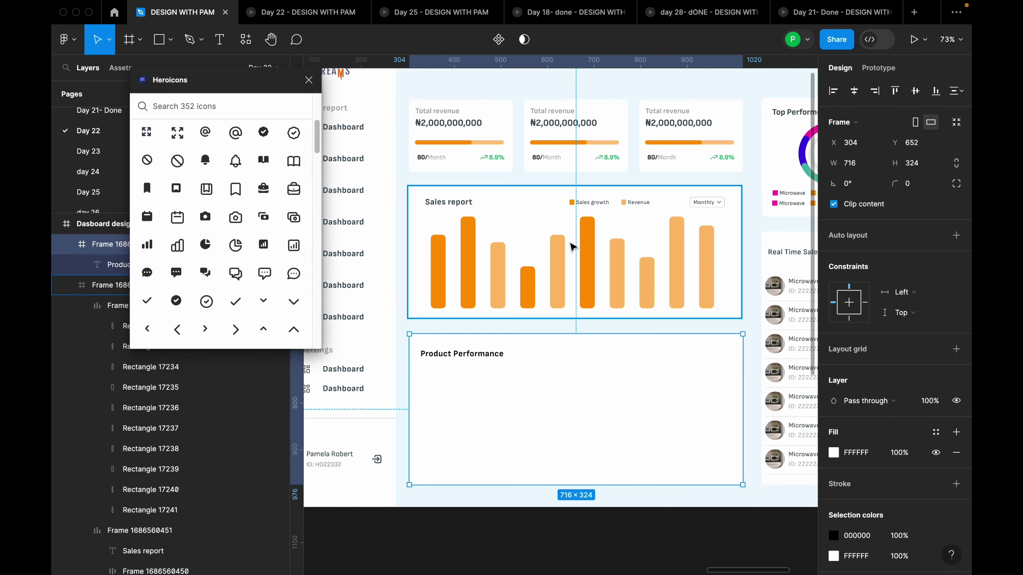
pyautogui.press('l')
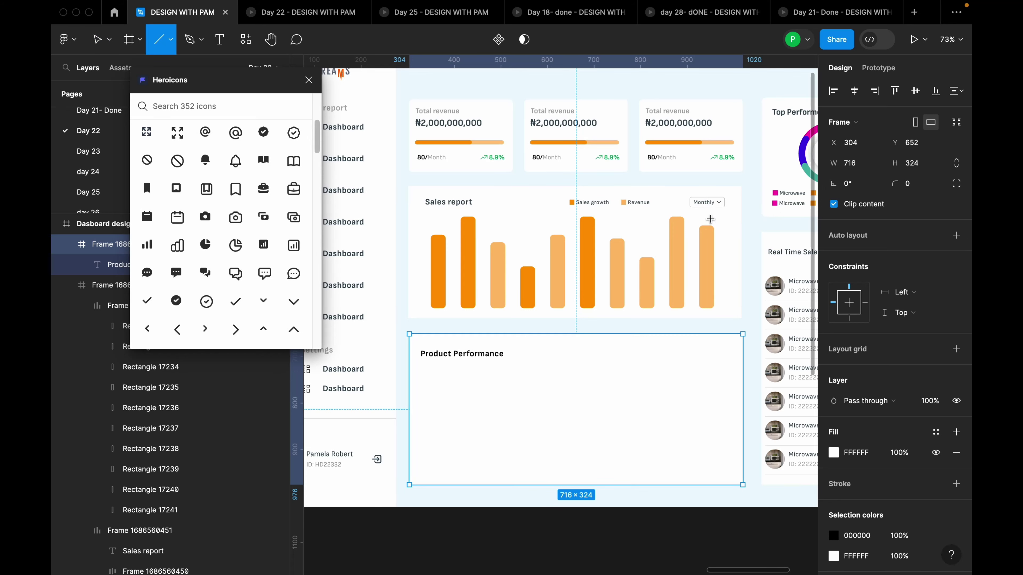
pyautogui.moveTo(428, 237); pyautogui.dragTo(714, 240)
pyautogui.scroll(3, 624, 234)
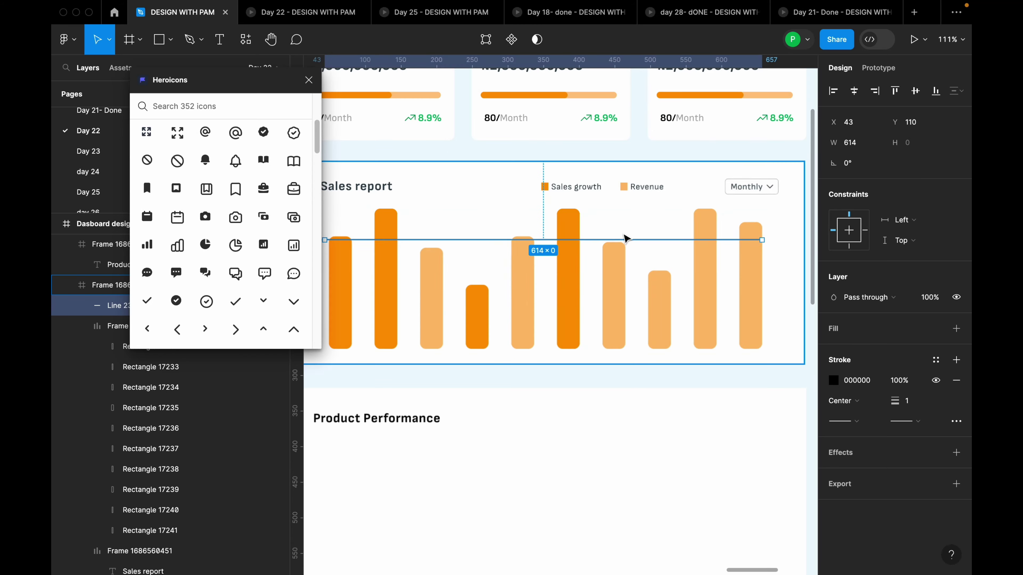
# Set the gridline's stroke to A9A9A9 at 47% opacity
pyautogui.click(936, 366)
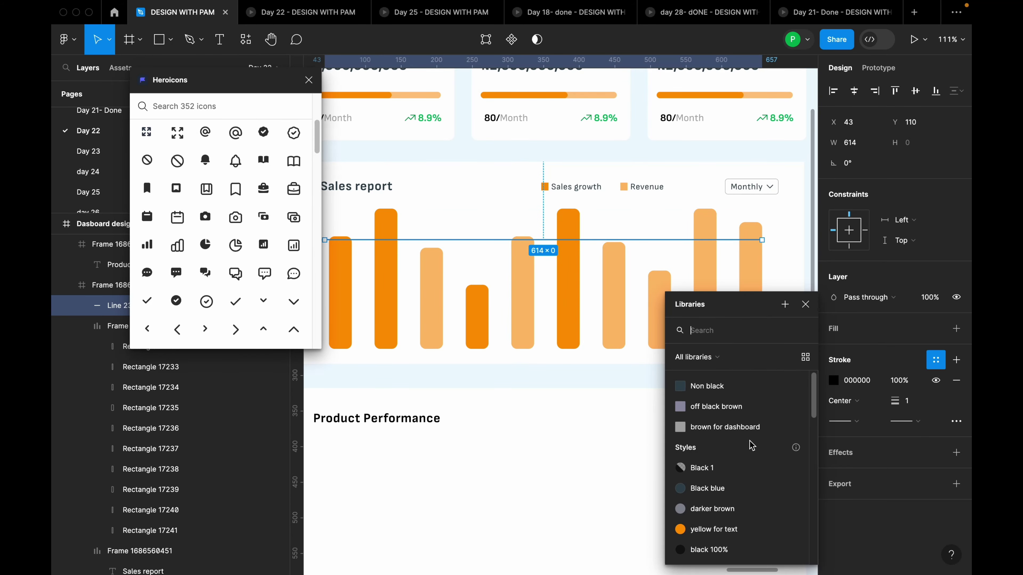
pyautogui.click(739, 428)
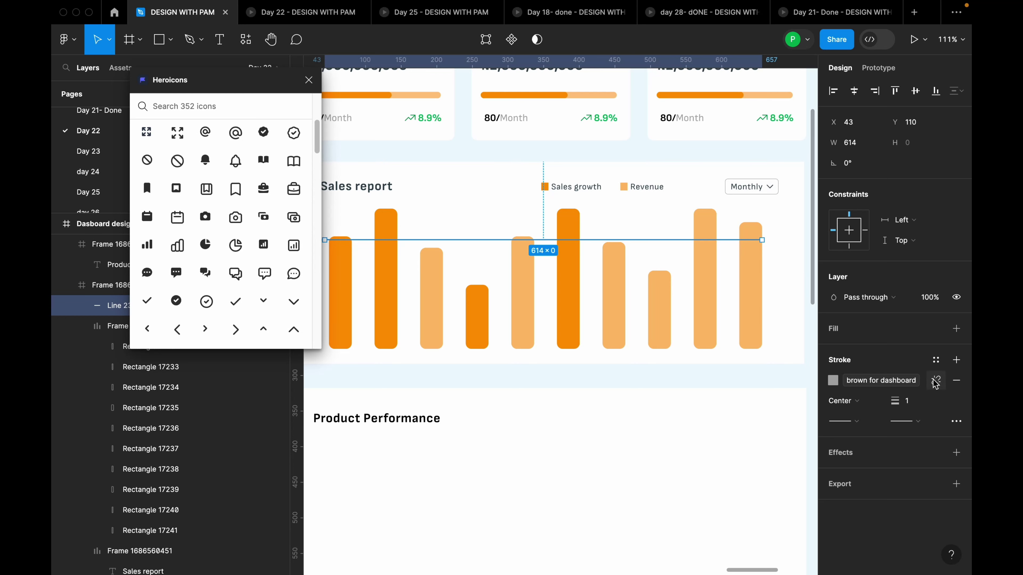
pyautogui.click(935, 382)
pyautogui.click(834, 381)
pyautogui.moveTo(802, 432); pyautogui.dragTo(753, 433)
pyautogui.moveTo(741, 433); pyautogui.dragTo(752, 435)
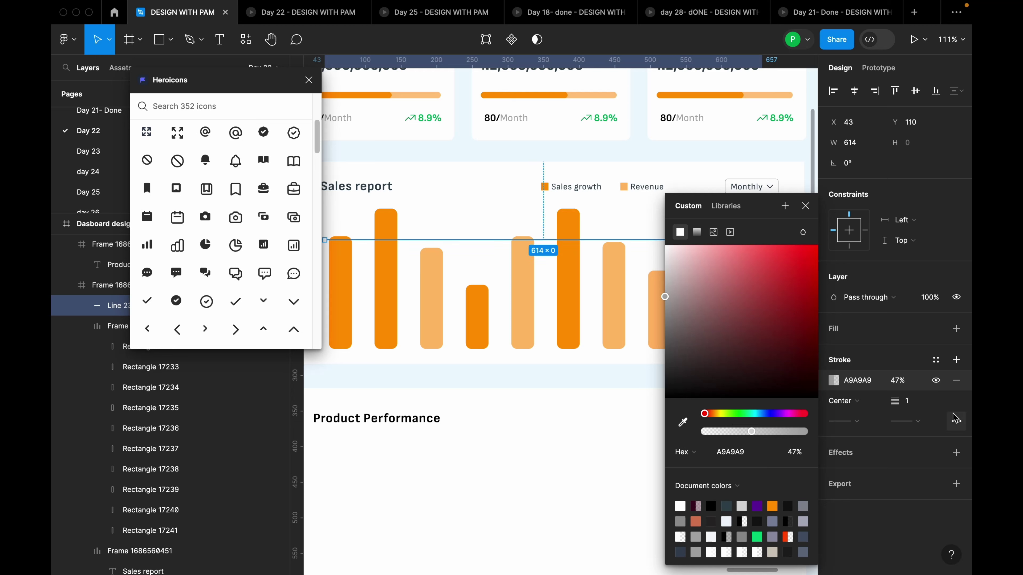
# Change the gridline's stroke style to Dash in the advanced stroke settings
pyautogui.click(958, 422)
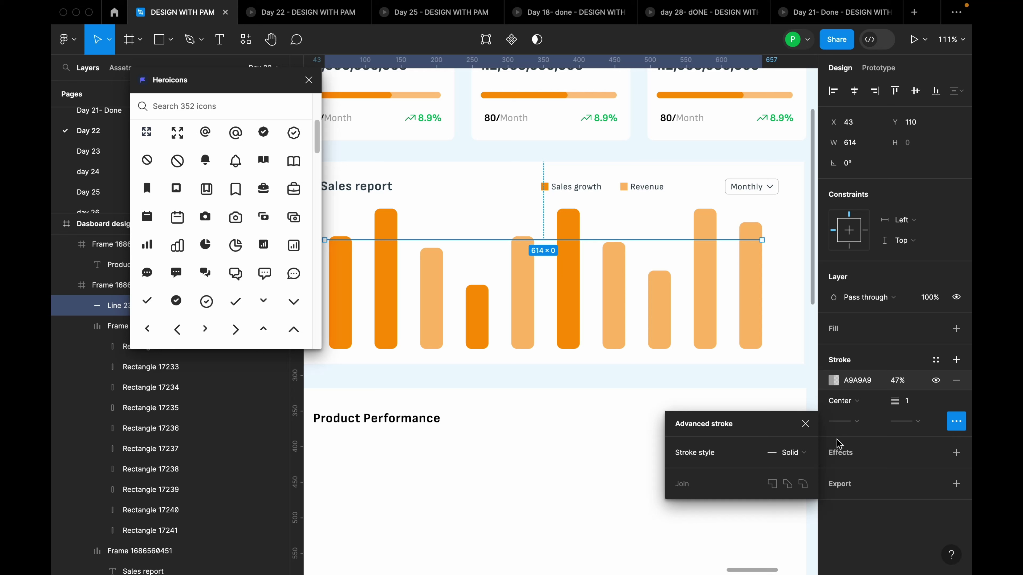
pyautogui.click(806, 456)
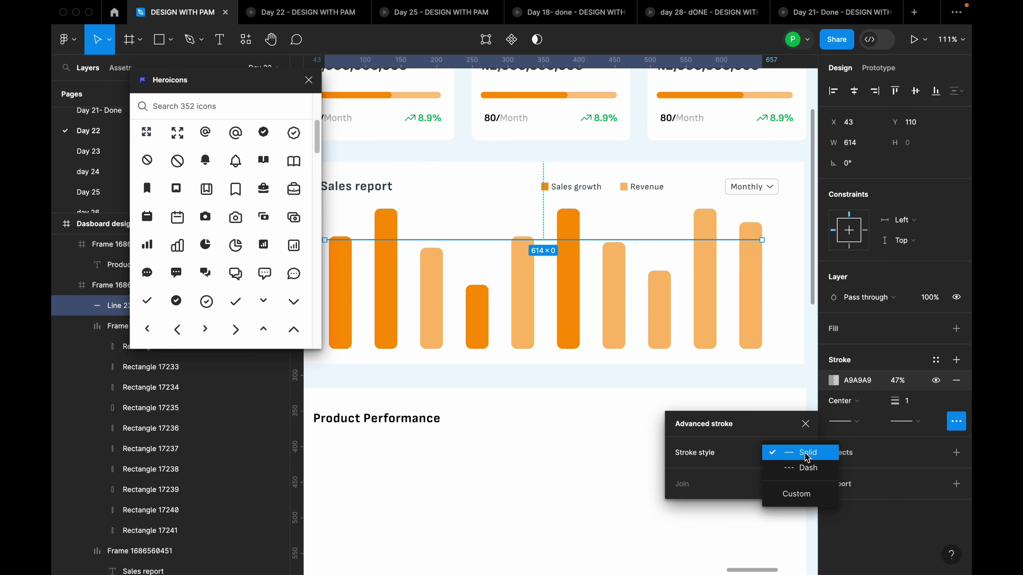
pyautogui.click(808, 468)
pyautogui.click(730, 354)
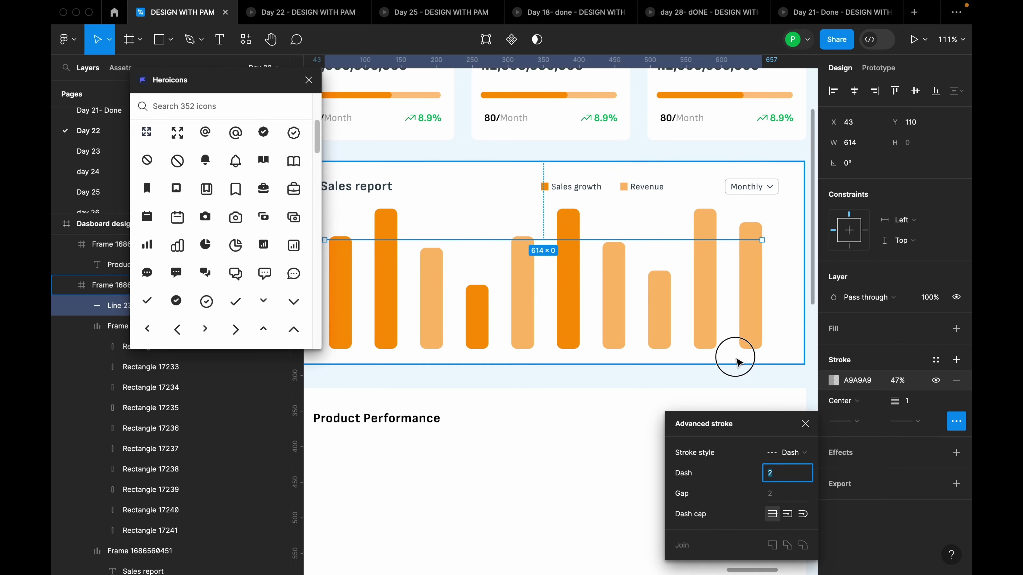
pyautogui.scroll(-5, 749, 357)
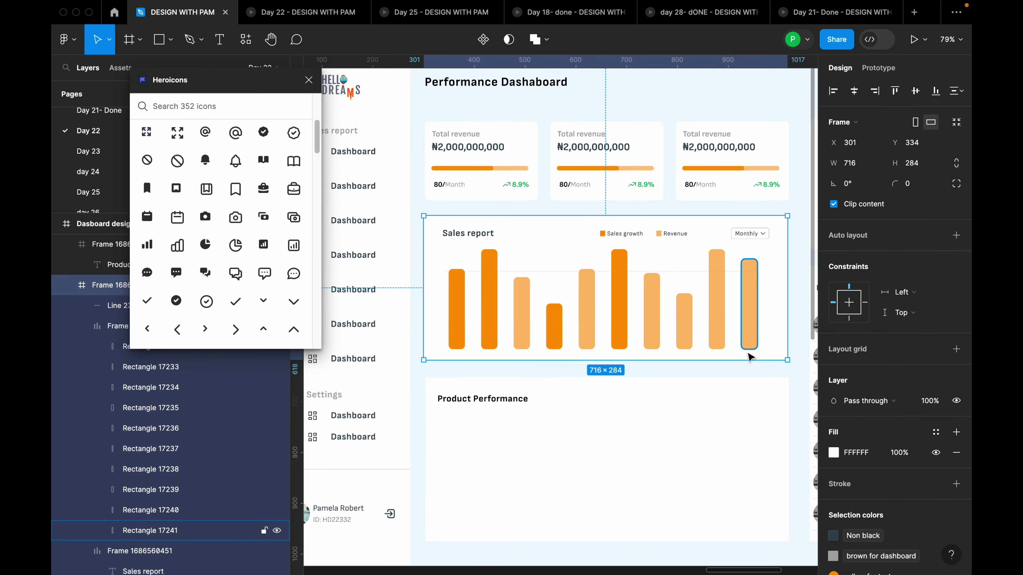
# Move the dashed gridline up to Y 66, level with the tallest bar tops
pyautogui.click(566, 272)
pyautogui.moveTo(566, 272); pyautogui.dragTo(574, 256)
pyautogui.click(655, 381)
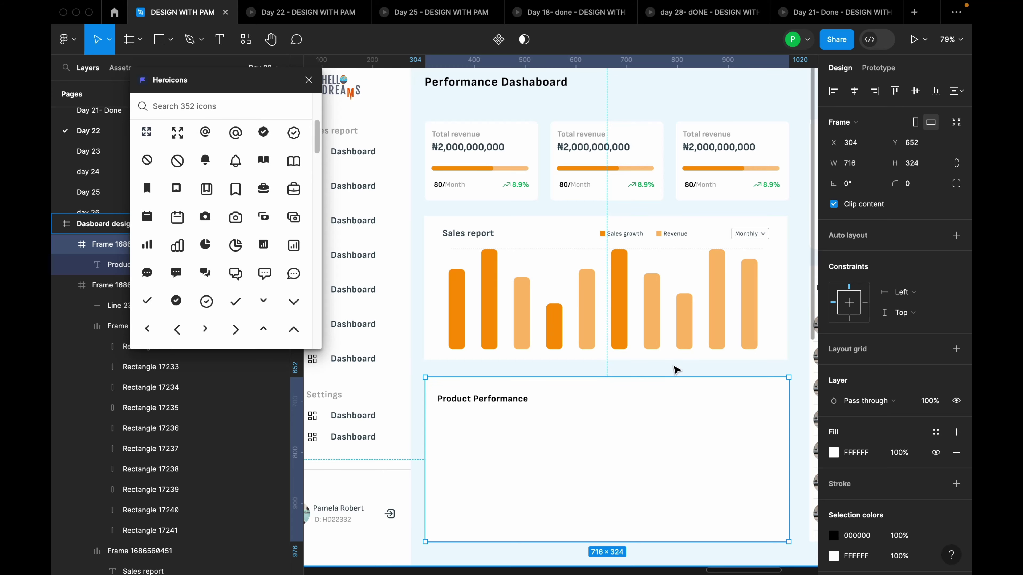
pyautogui.scroll(-5, 673, 365)
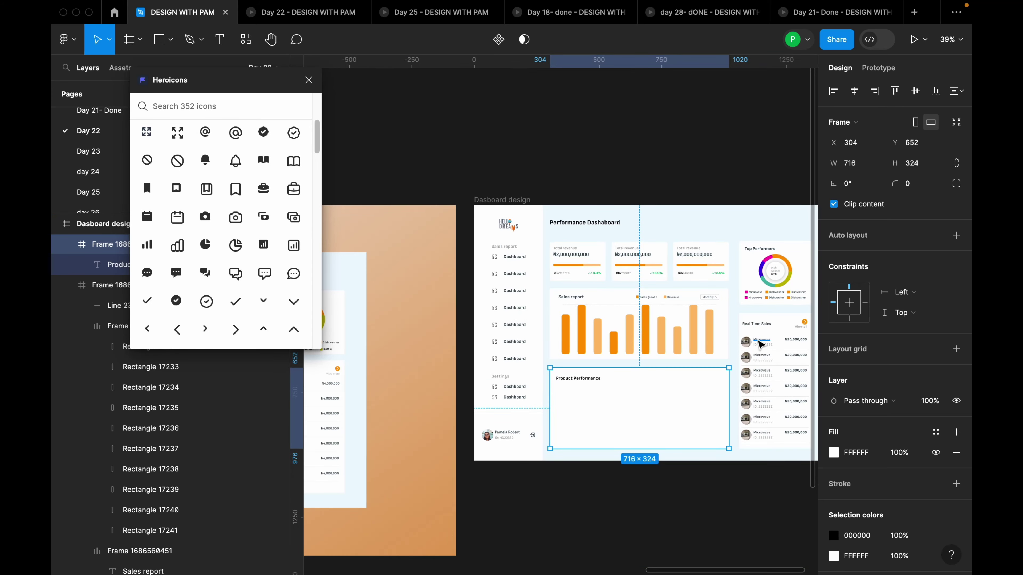
pyautogui.scroll(-3, 745, 339)
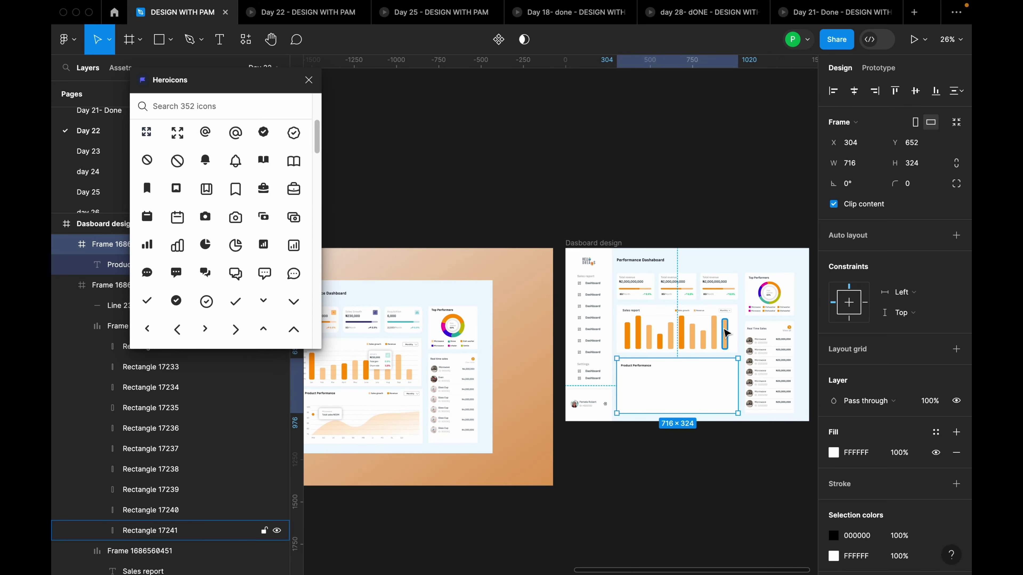
pyautogui.scroll(-3, 418, 414)
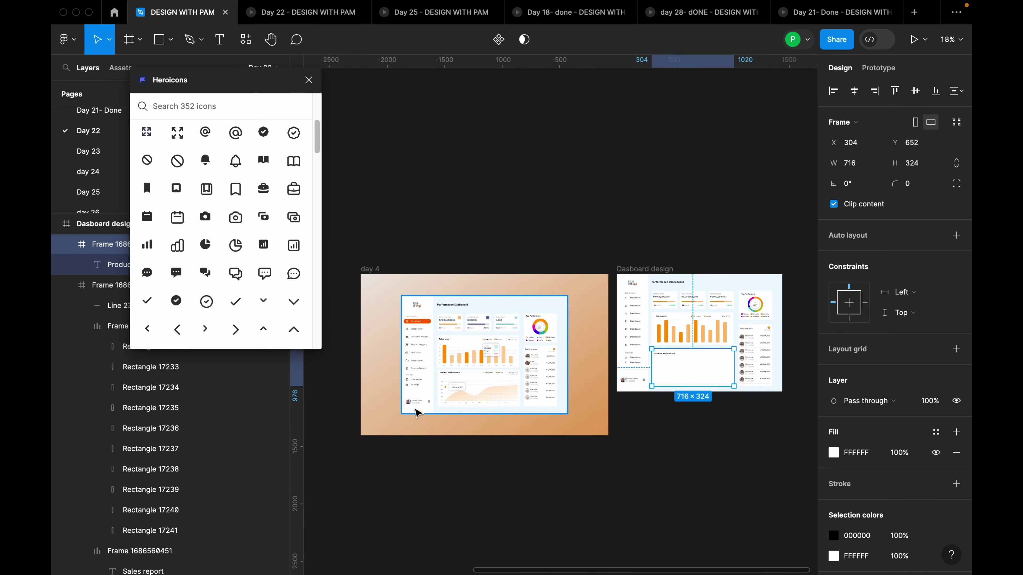
pyautogui.scroll(10, 500, 357)
# Inspect the reference dashboard's chart frames, its left padding and month-label row
pyautogui.click(414, 318)
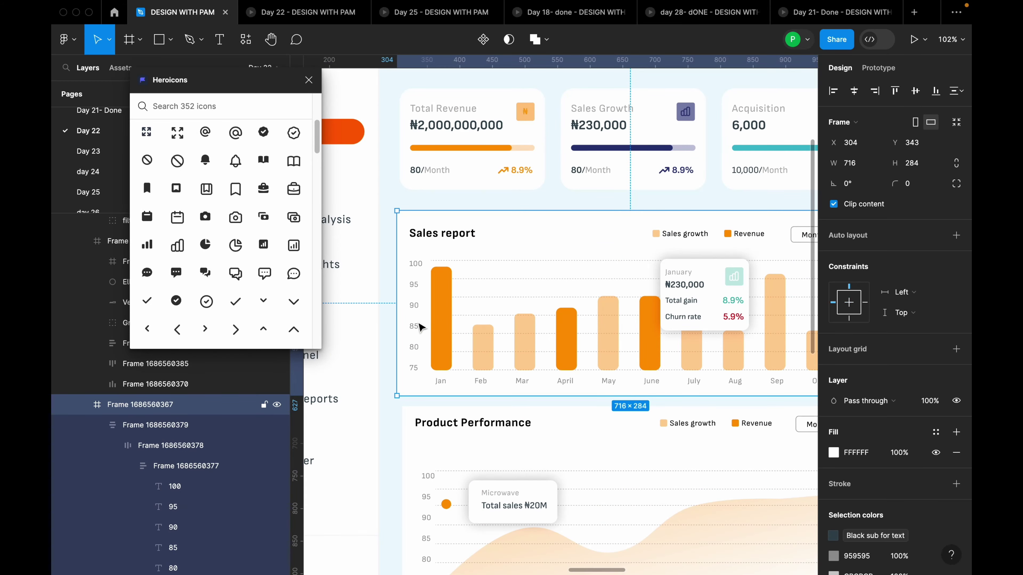
pyautogui.click(415, 319)
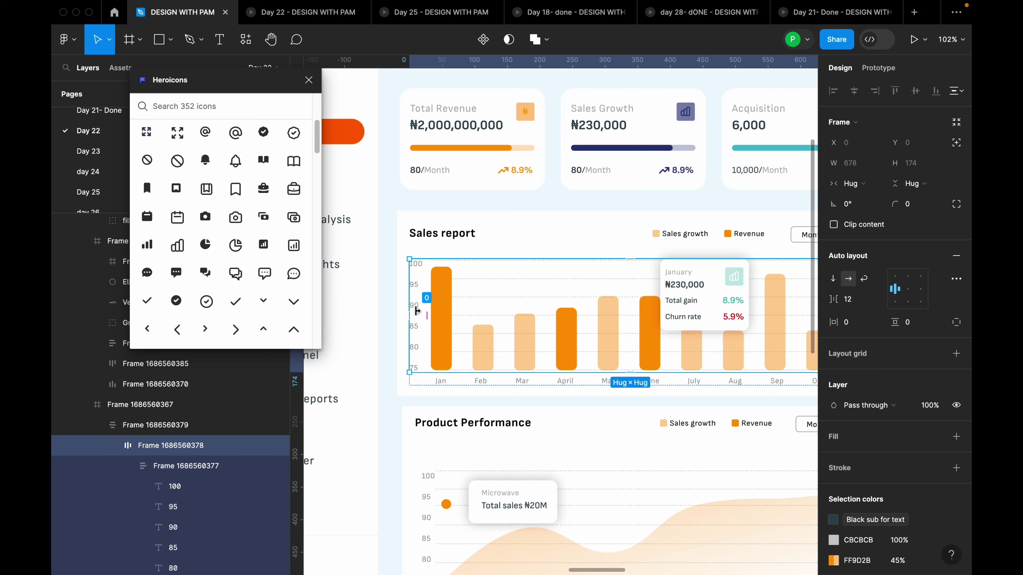
pyautogui.click(418, 310)
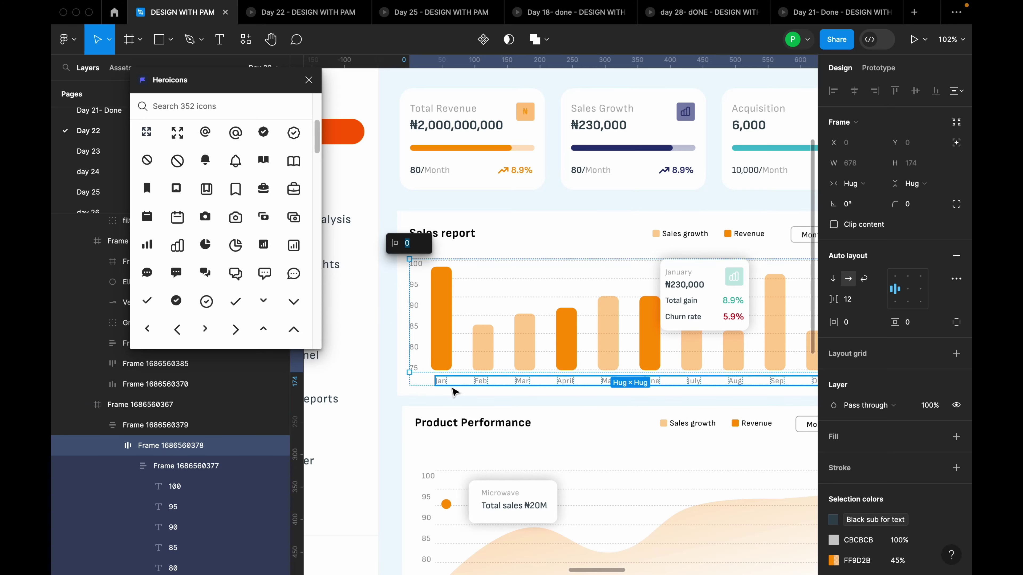
pyautogui.scroll(-3, 459, 376)
pyautogui.click(458, 379)
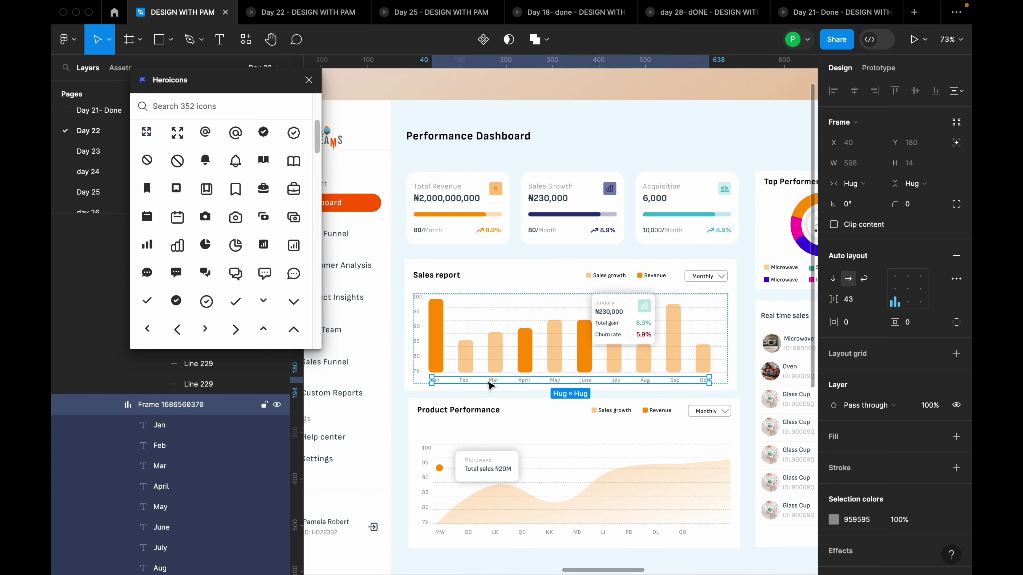
pyautogui.scroll(-5, 439, 392)
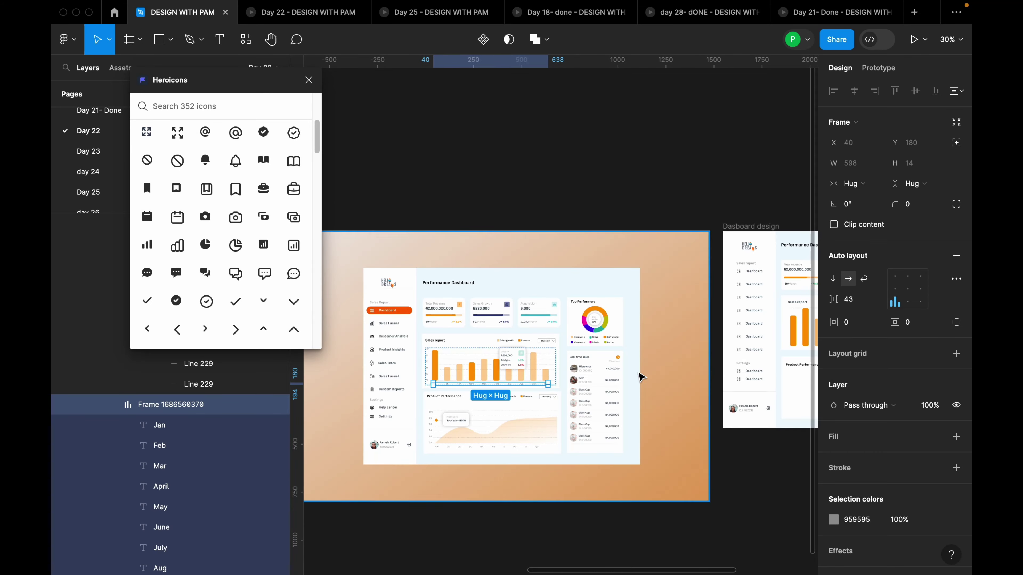
pyautogui.scroll(4, 660, 381)
pyautogui.scroll(3, 655, 373)
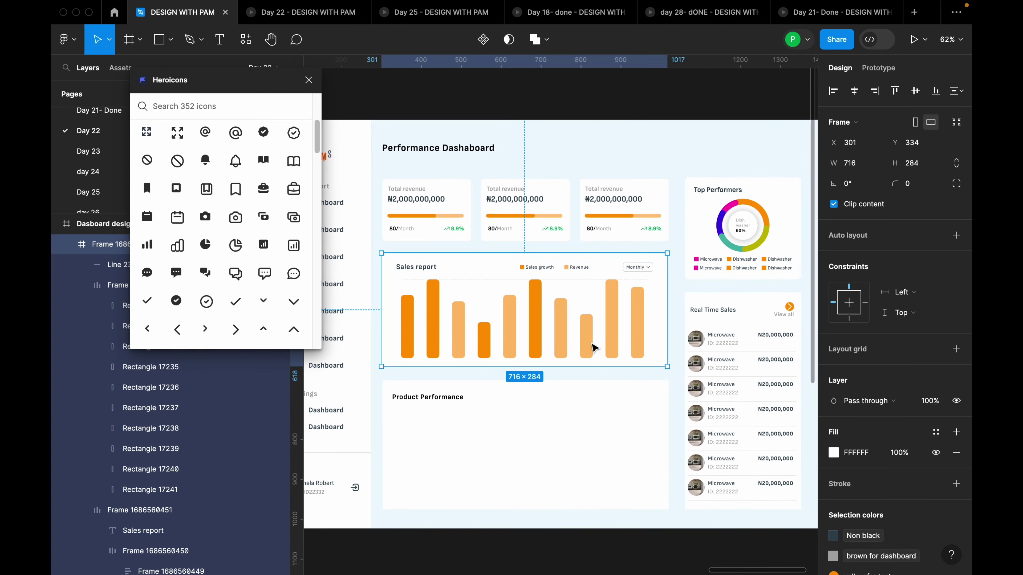
# Drag the month-label row down below the Sales report bars
pyautogui.moveTo(588, 332); pyautogui.dragTo(598, 368)
pyautogui.scroll(3, 592, 368)
pyautogui.moveTo(625, 407); pyautogui.dragTo(722, 393)
pyautogui.scroll(-2, 646, 361)
# Nudge the bars frame up and set the month-label row to Y 262 just beneath them
pyautogui.click(622, 323)
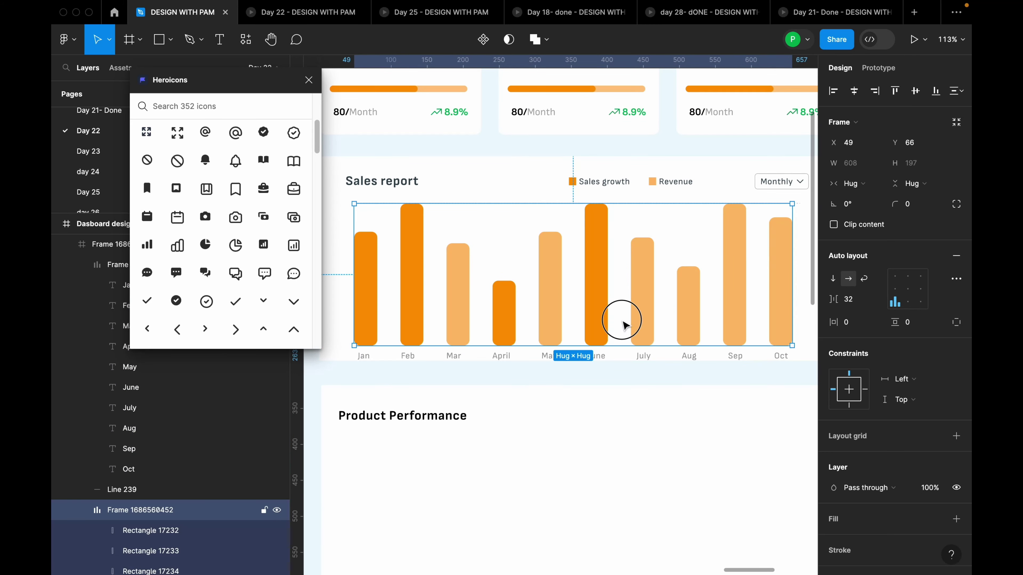
pyautogui.press('Up')
pyautogui.press('Up')
pyautogui.press('Up')
pyautogui.press('Up')
pyautogui.press('Up')
pyautogui.press('Up')
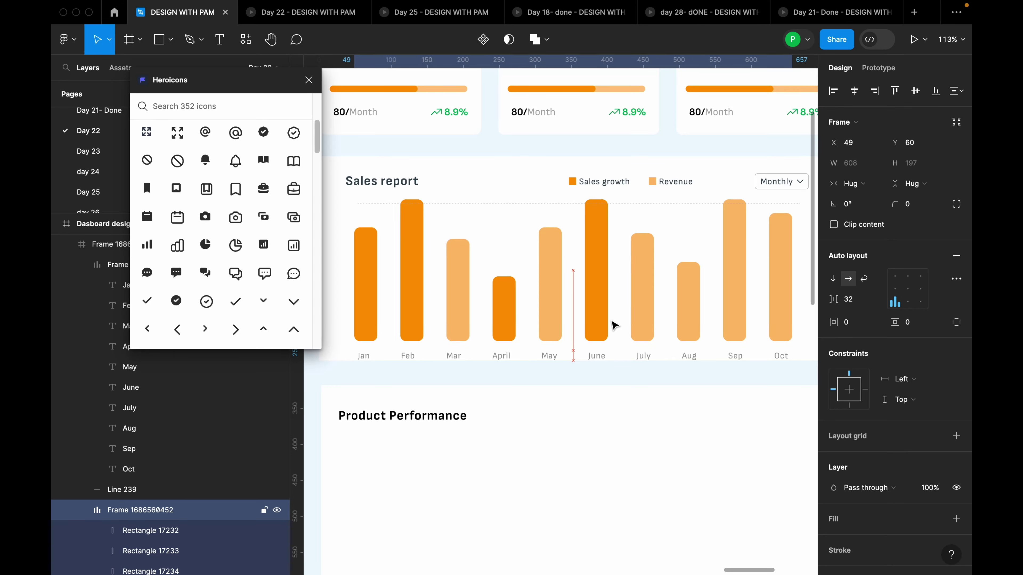
pyautogui.click(620, 358)
pyautogui.press('Up')
pyautogui.press('Up')
pyautogui.press('Up')
pyautogui.press('Up')
pyautogui.press('Up')
pyautogui.press('Up')
pyautogui.press('Up')
pyautogui.press('Up')
pyautogui.press('Up')
pyautogui.press('Up')
pyautogui.press('Up')
pyautogui.press('Up')
pyautogui.press('Up')
pyautogui.press('Up')
pyautogui.press('Up')
pyautogui.press('Up')
pyautogui.press('Up')
pyautogui.press('Up')
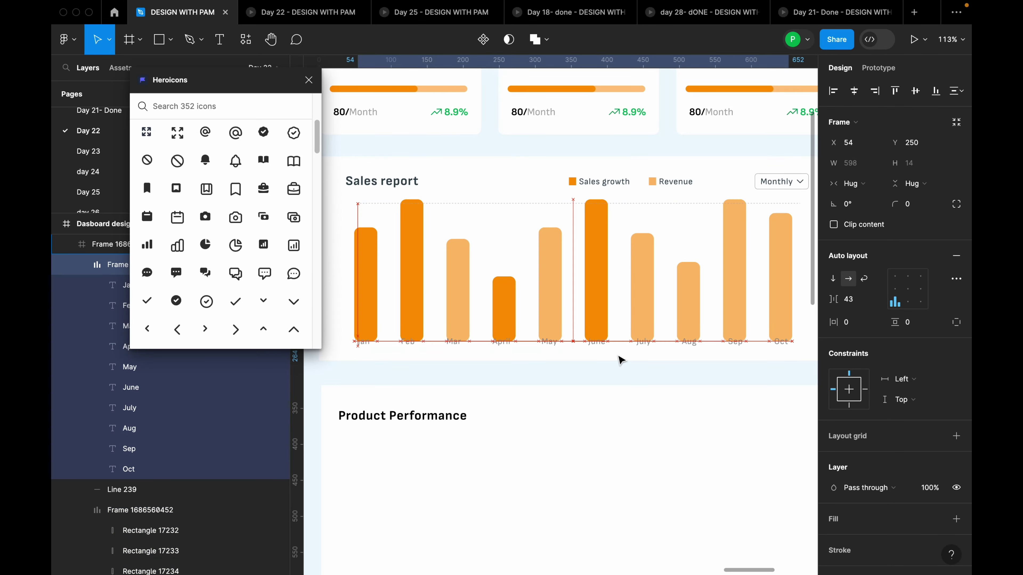
pyautogui.press('Down')
pyautogui.press('Down')
pyautogui.press('Down')
pyautogui.press('Down')
pyautogui.press('Down')
pyautogui.press('Down')
pyautogui.press('Down')
pyautogui.press('Down')
pyautogui.press('Down')
pyautogui.press('Down')
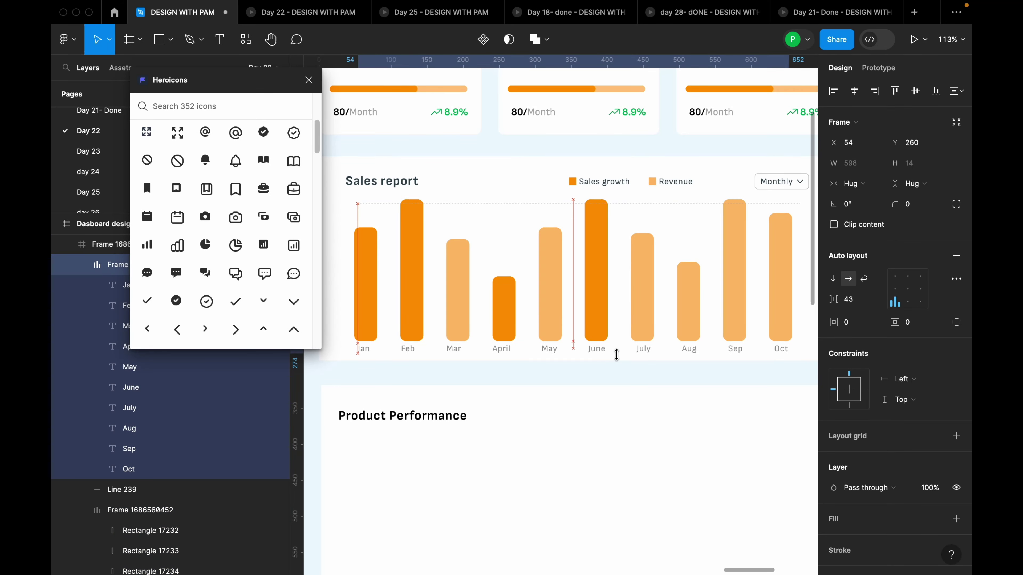
pyautogui.scroll(-5, 620, 358)
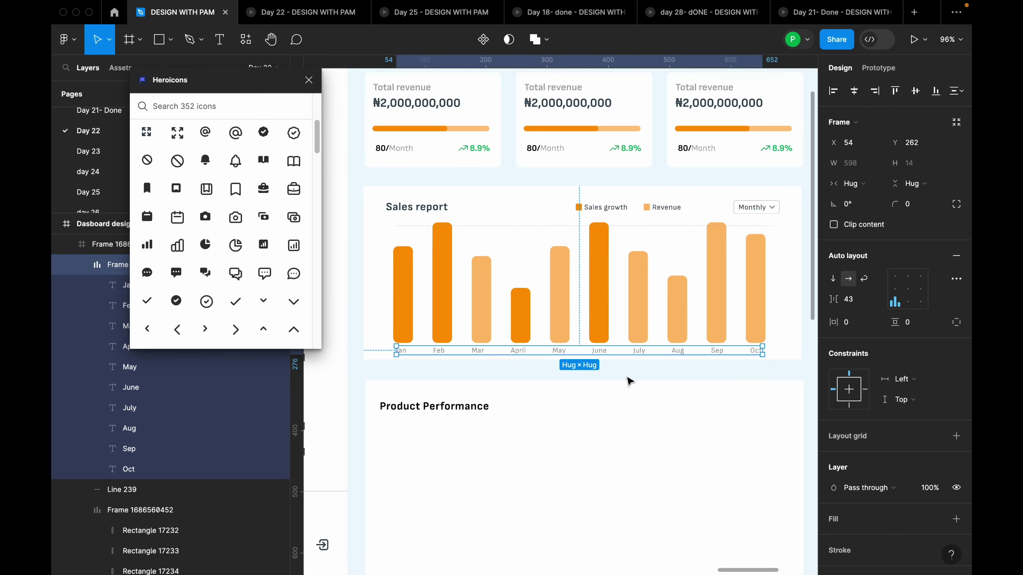
pyautogui.scroll(3, 388, 376)
pyautogui.scroll(5, 388, 375)
pyautogui.click(427, 337)
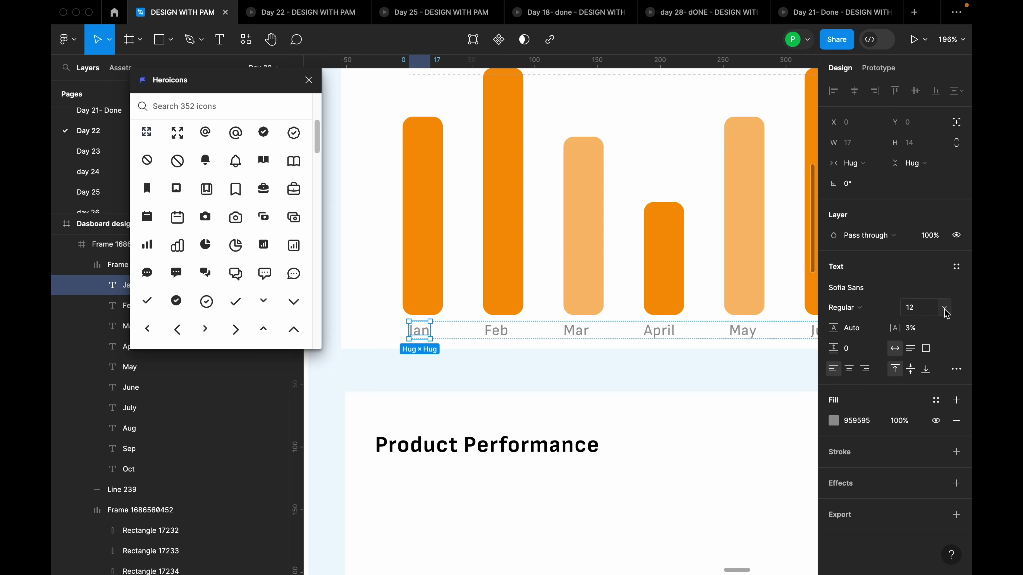
# Open the earlier day 4 chart and pick out its y-axis value labels
pyautogui.click(525, 360)
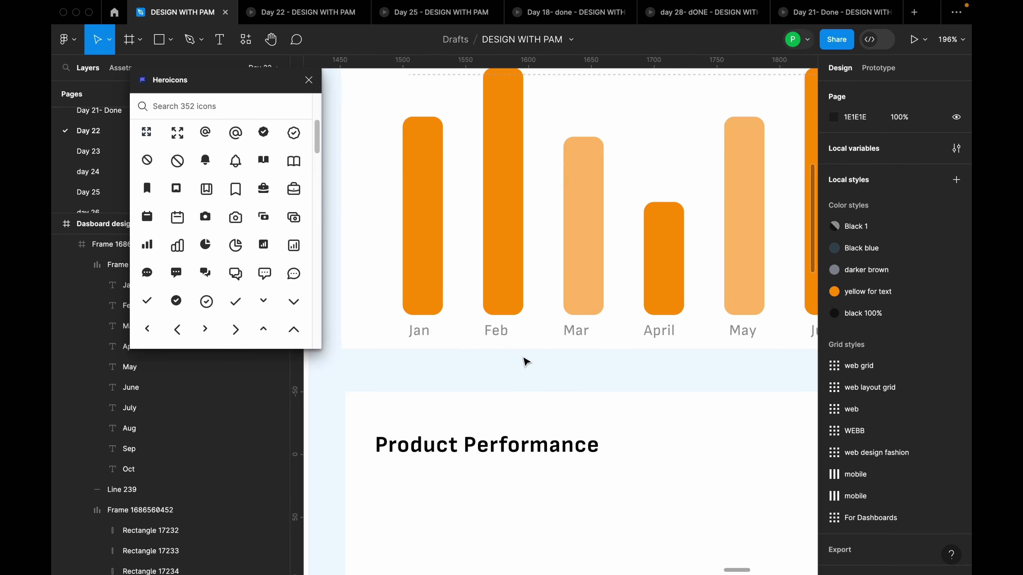
pyautogui.scroll(-5, 525, 361)
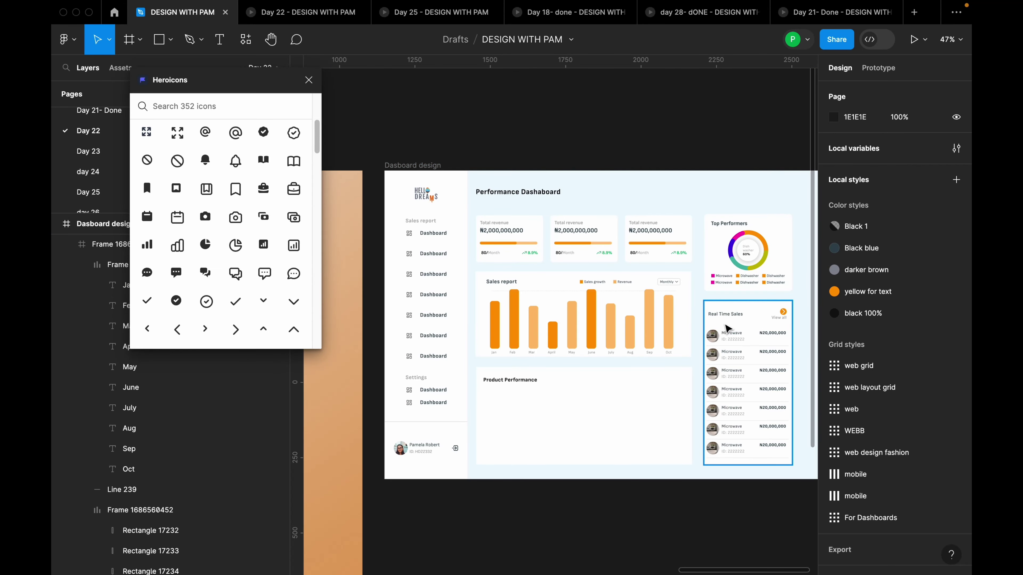
pyautogui.scroll(5, 527, 358)
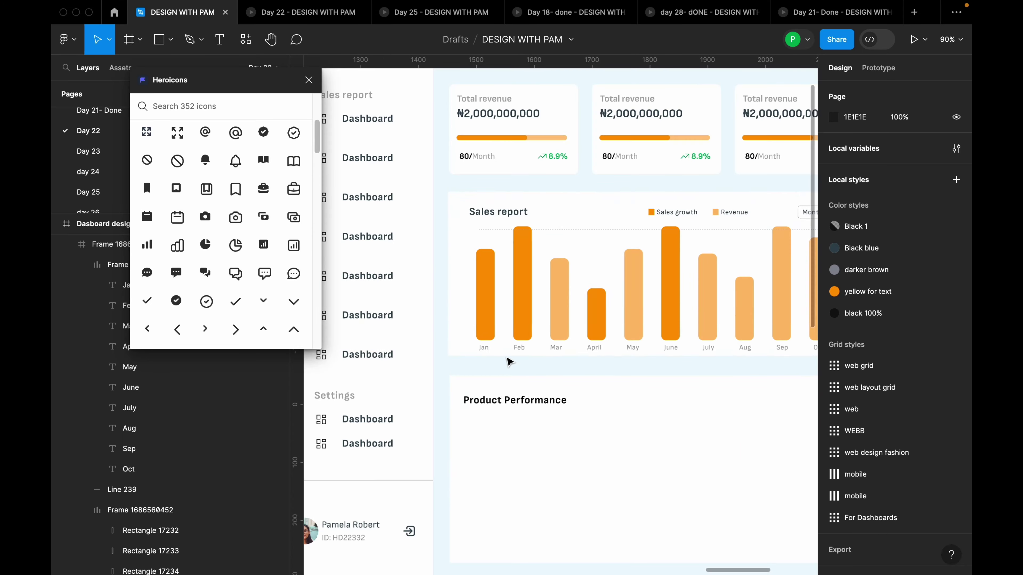
pyautogui.scroll(-10, 563, 365)
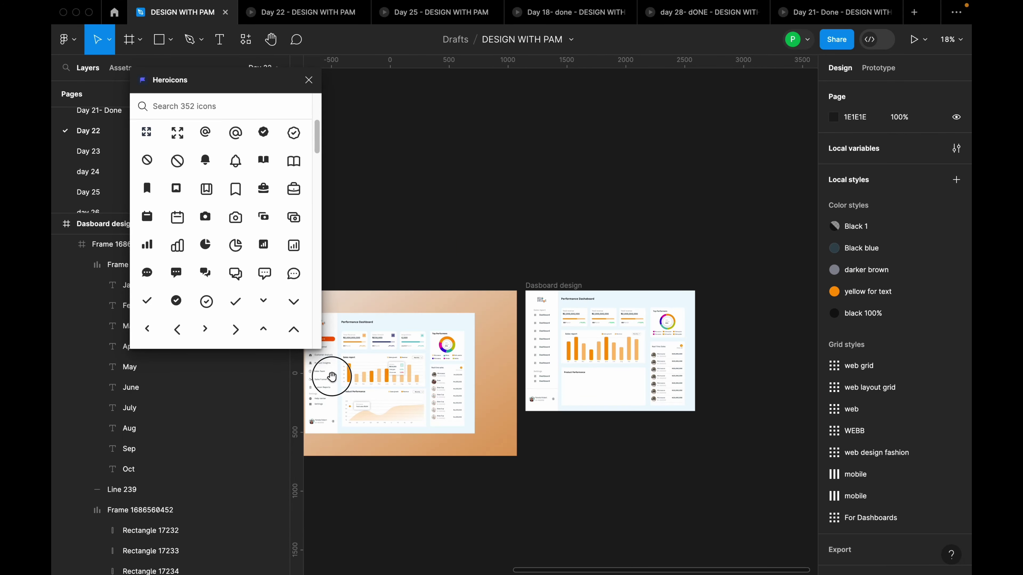
pyautogui.scroll(5, 377, 387)
pyautogui.click(417, 368)
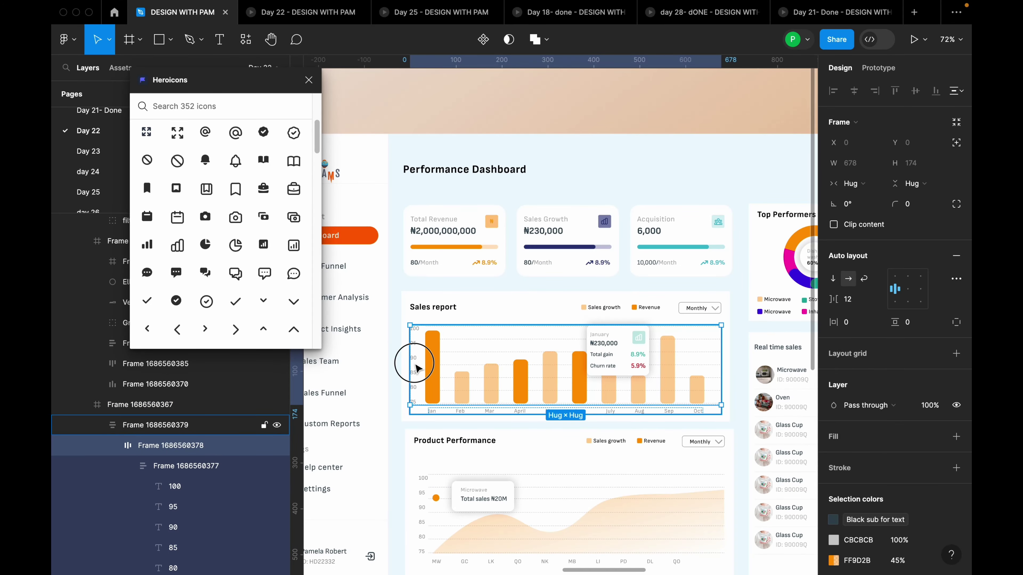
pyautogui.doubleClick(417, 367)
# Place the 100–75 y-axis value labels to the left of the Sales report bars
pyautogui.scroll(-8, 417, 368)
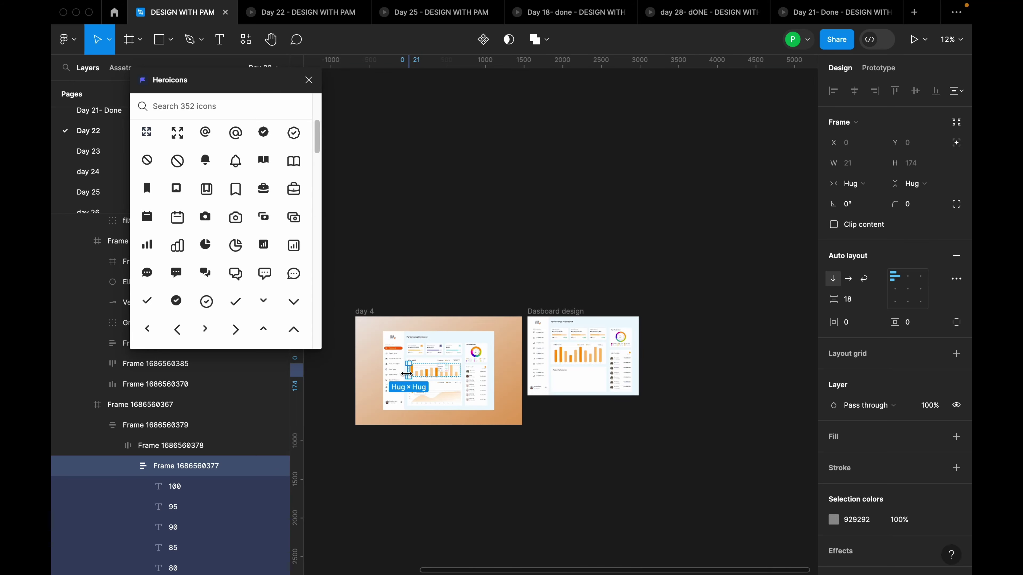
pyautogui.scroll(4, 550, 388)
pyautogui.scroll(5, 643, 339)
pyautogui.click(424, 277)
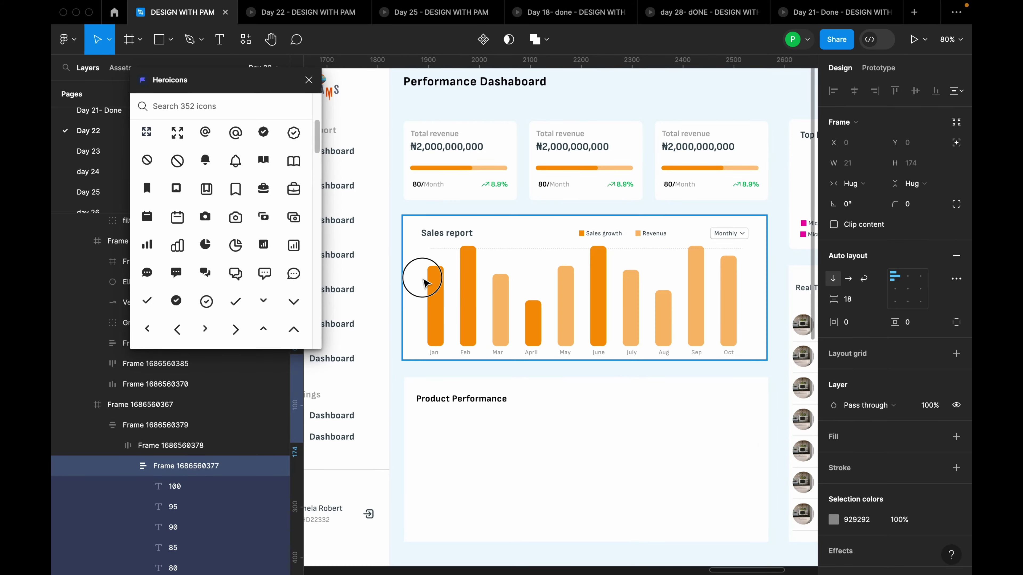
pyautogui.doubleClick(427, 282)
pyautogui.moveTo(405, 265); pyautogui.dragTo(419, 306)
pyautogui.press('Escape')
pyautogui.scroll(-5, 418, 298)
pyautogui.scroll(6, 403, 282)
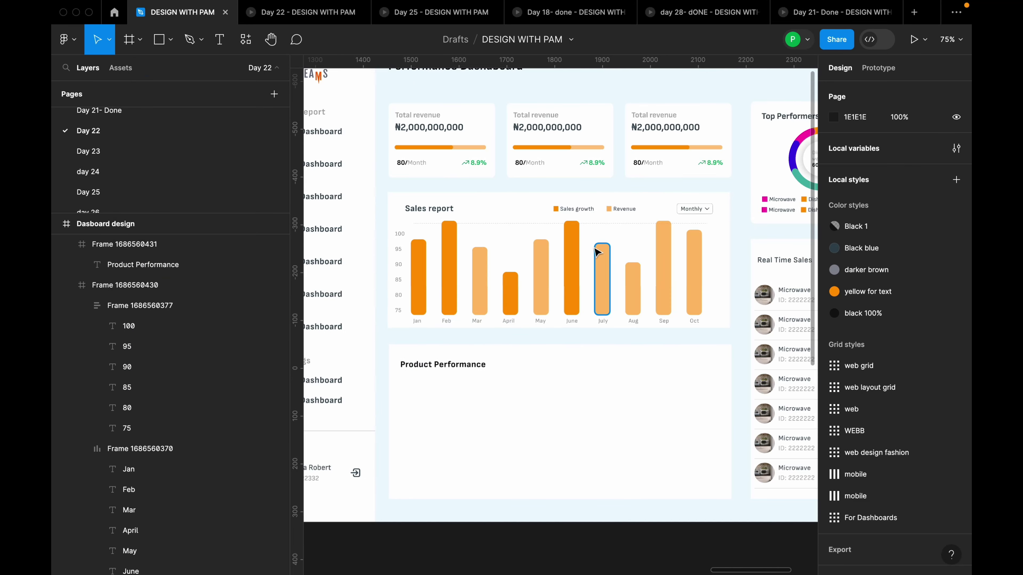
pyautogui.click(380, 265)
# Raise Line 239, the top dashed gridline, to the bar tops
pyautogui.doubleClick(382, 261)
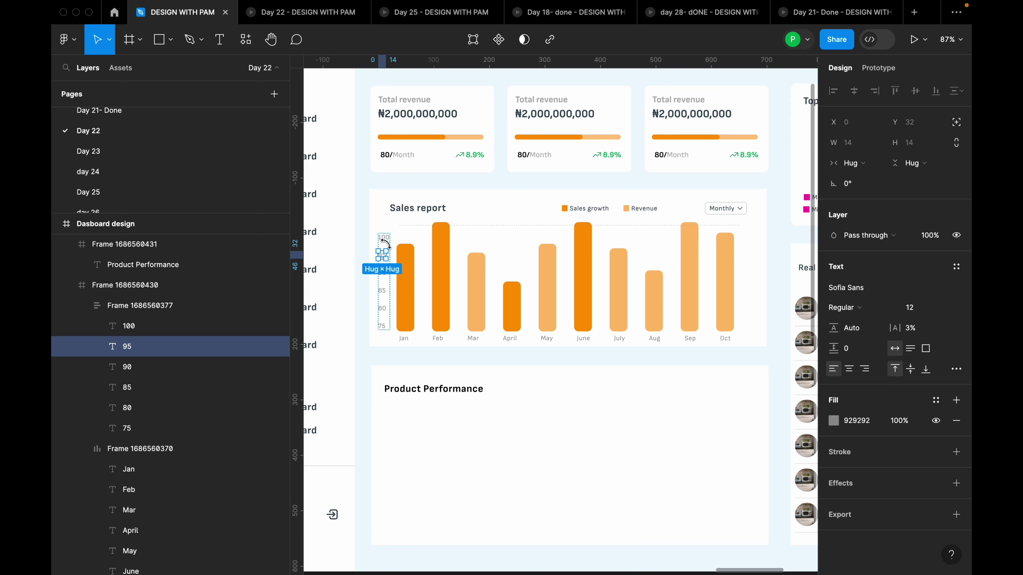
pyautogui.click(446, 341)
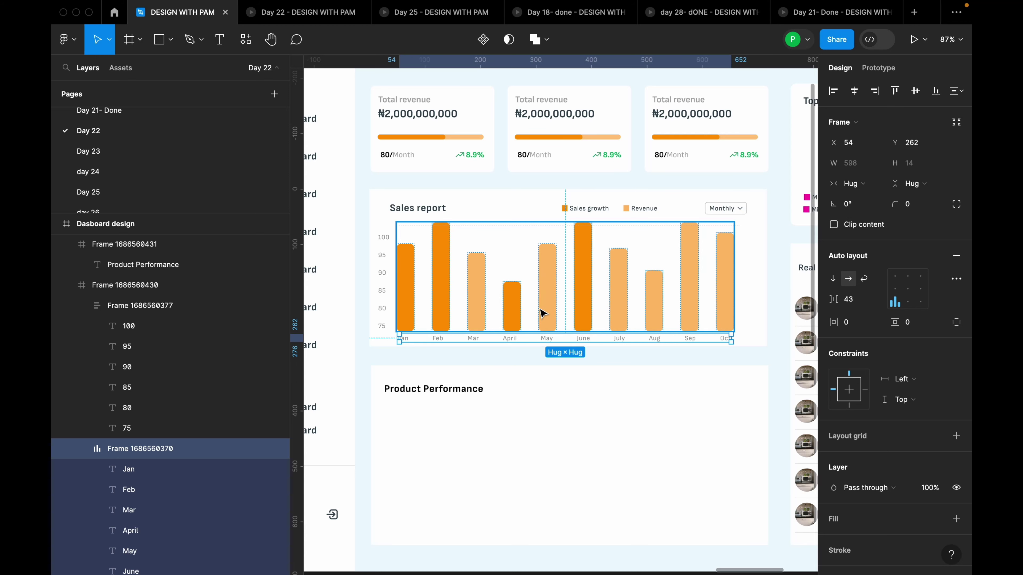
pyautogui.scroll(5, 482, 235)
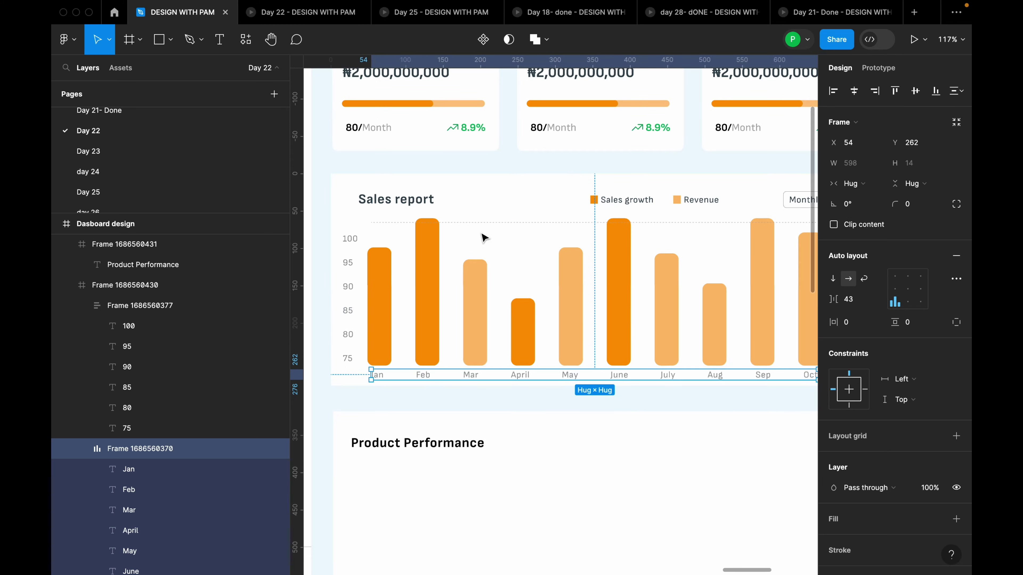
pyautogui.click(487, 222)
pyautogui.moveTo(490, 225); pyautogui.dragTo(492, 226)
# Move the y-axis labels up to Y 65 and drag the gridline into the bars group
pyautogui.click(349, 302)
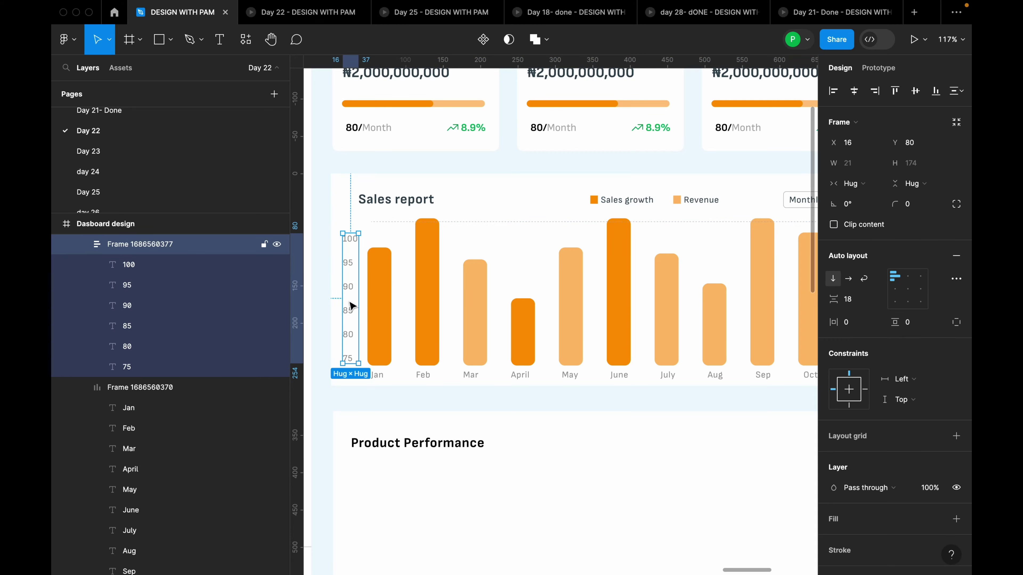
pyautogui.moveTo(347, 304); pyautogui.dragTo(349, 298)
pyautogui.moveTo(507, 222); pyautogui.dragTo(519, 258)
# Free a dashed gridline from the bars' auto layout and move it to the top of the chart
pyautogui.scroll(-5, 440, 262)
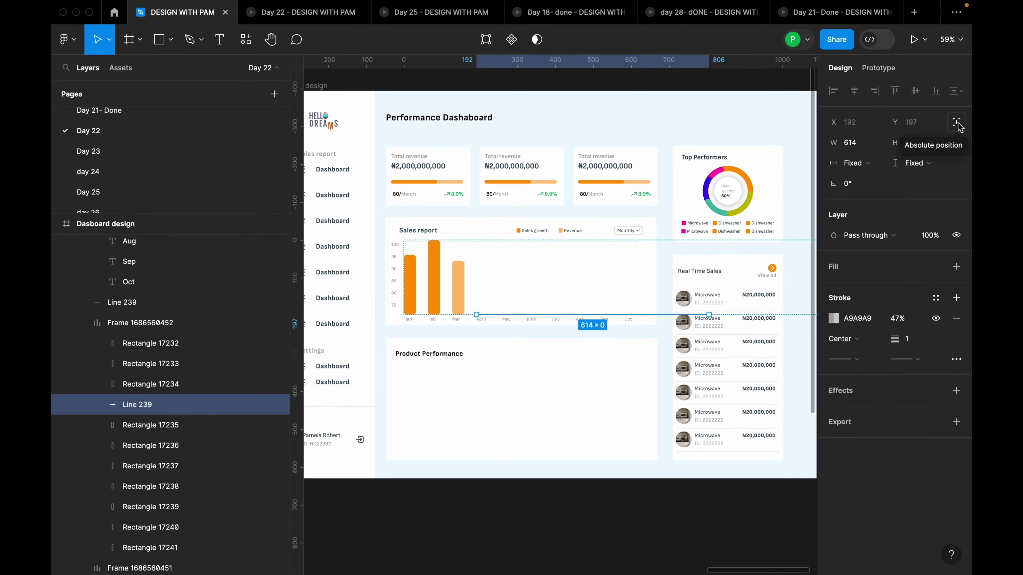
pyautogui.click(958, 123)
pyautogui.scroll(2, 493, 286)
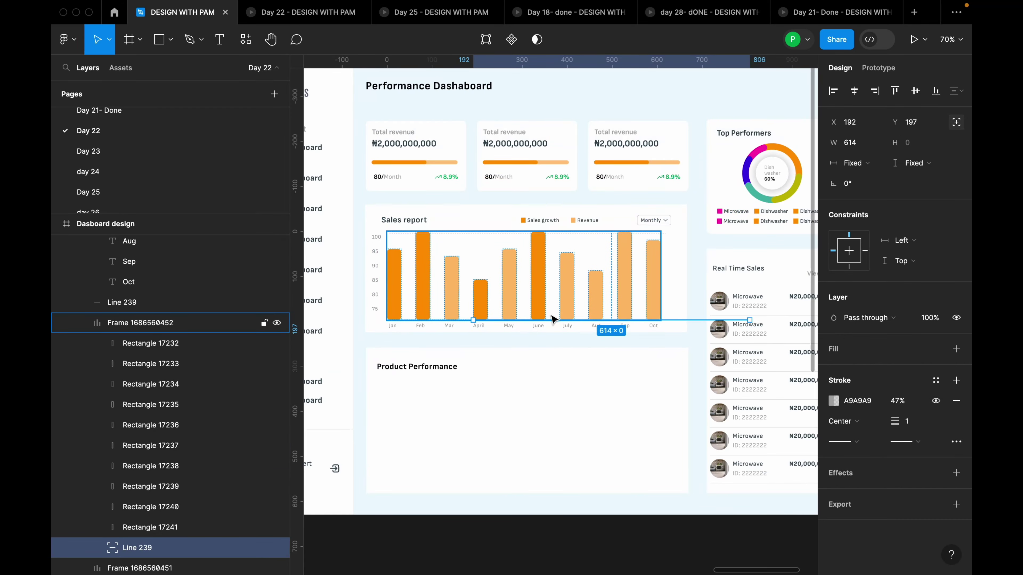
pyautogui.moveTo(554, 325); pyautogui.dragTo(511, 355)
pyautogui.scroll(3, 470, 247)
pyautogui.click(551, 429)
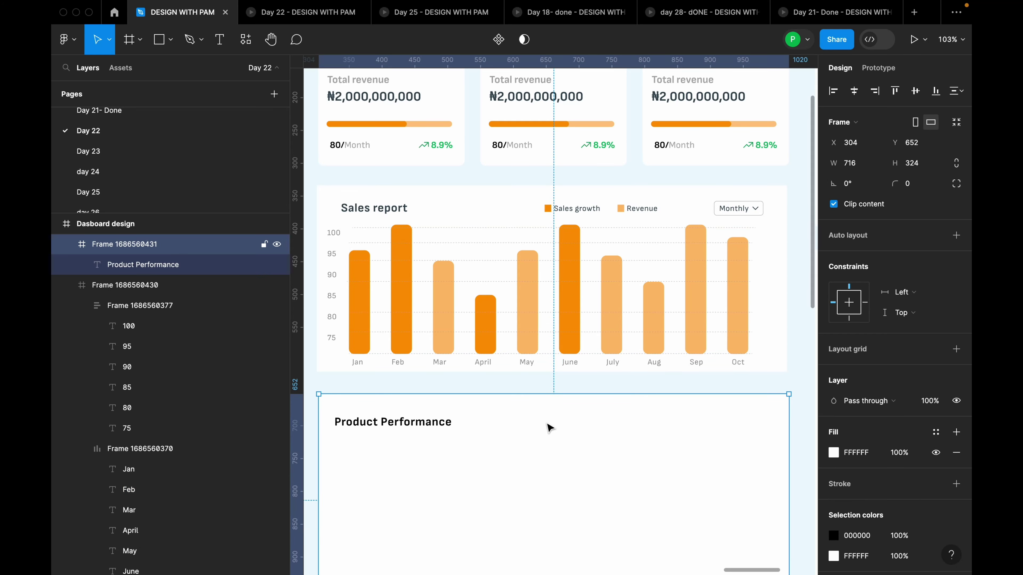
# Select the dashed gridlines in the Sales report chart and duplicate them with Ctrl+D
pyautogui.click(508, 349)
pyautogui.click(509, 349)
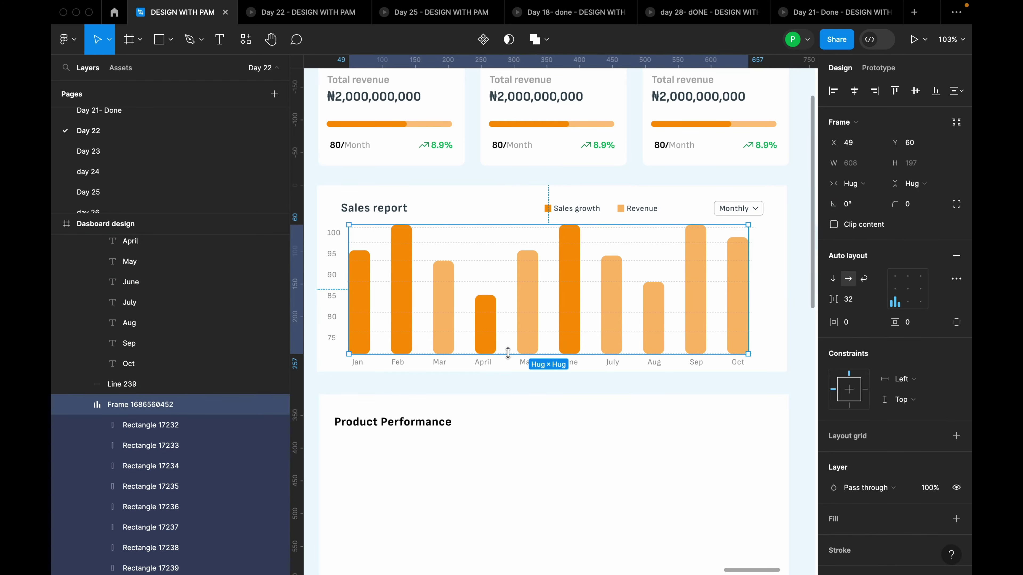
pyautogui.click(509, 333)
pyautogui.keyDown('shift'); pyautogui.click(512, 313); pyautogui.keyUp('shift')
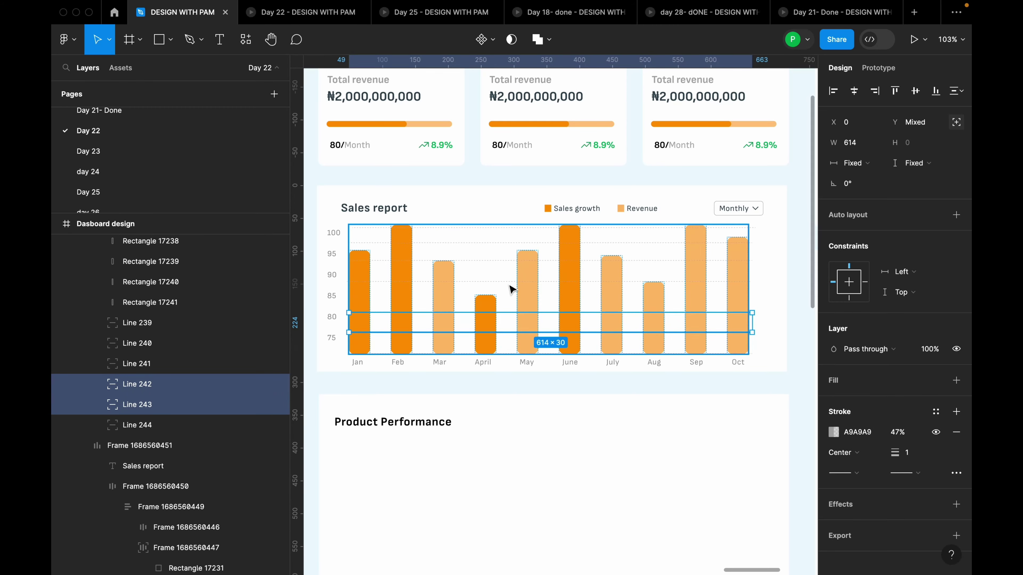
pyautogui.scroll(3, 463, 298)
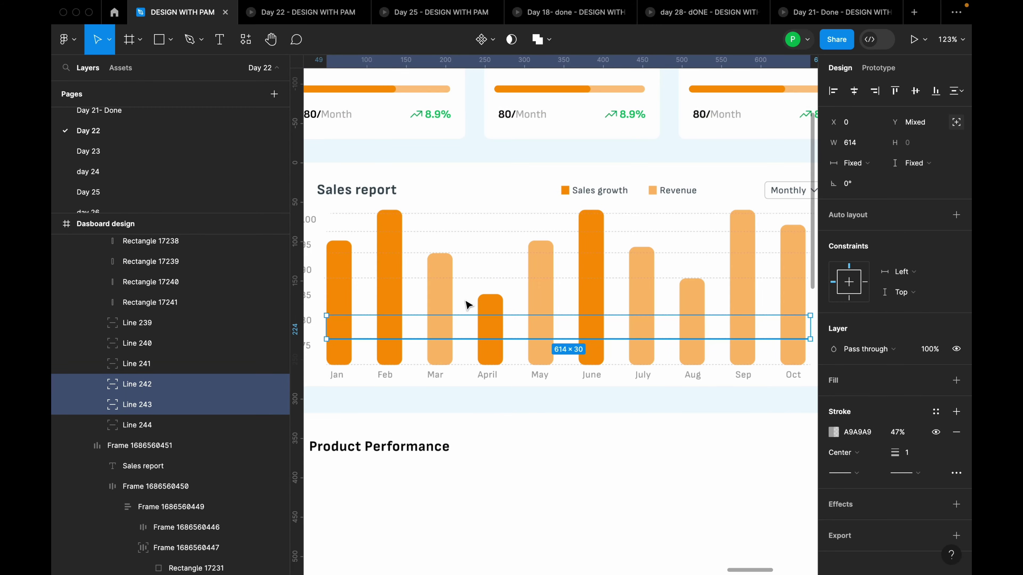
pyautogui.keyDown('shift'); pyautogui.click(517, 278); pyautogui.keyUp('shift')
pyautogui.keyDown('shift'); pyautogui.click(522, 254); pyautogui.keyUp('shift')
pyautogui.keyDown('shift'); pyautogui.click(524, 232); pyautogui.keyUp('shift')
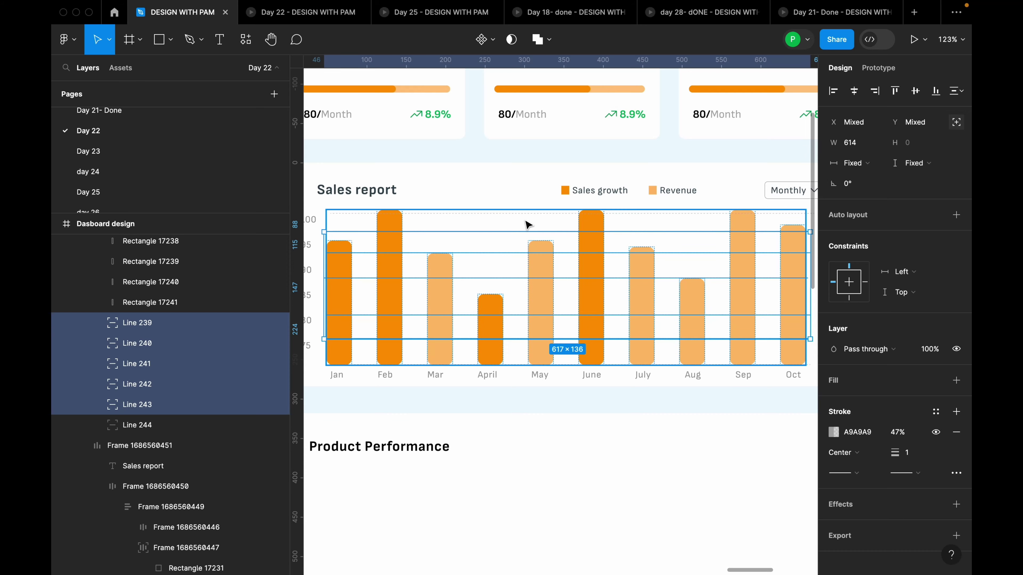
pyautogui.hotkey('ctrl', 'd')
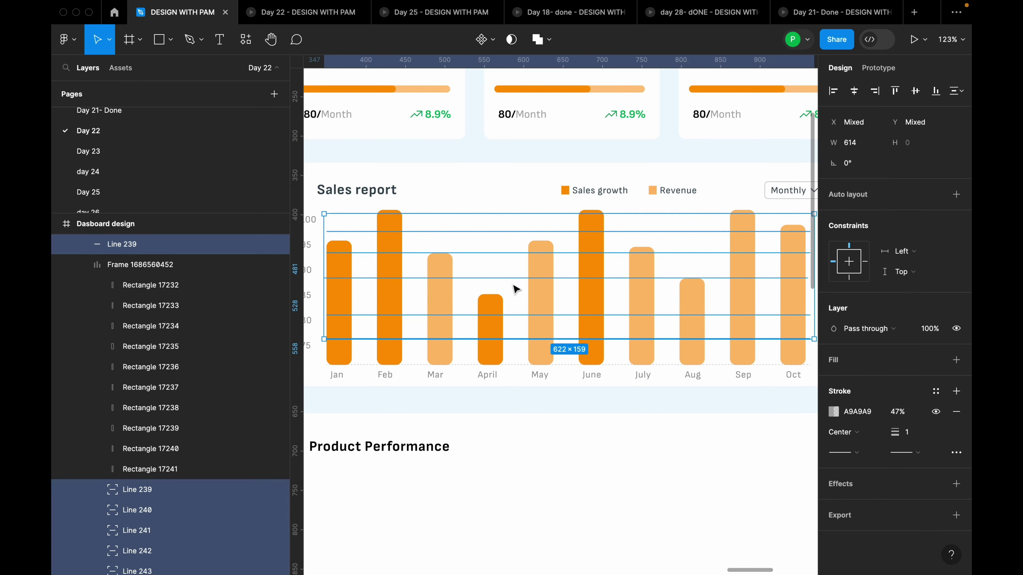
# Copy a gridline 20 units lower and add the lower gridlines down to the bottom one
pyautogui.click(521, 276)
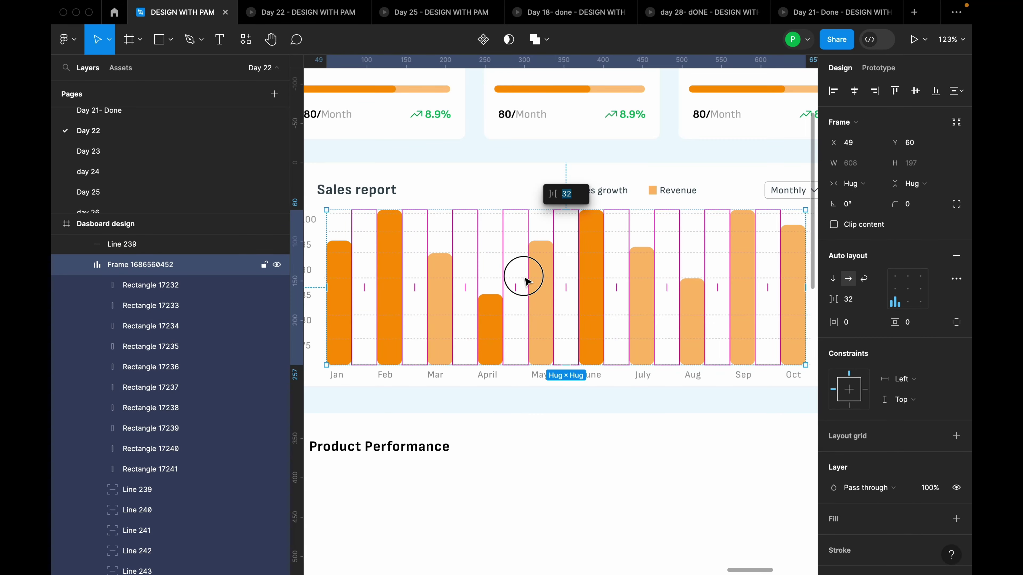
pyautogui.doubleClick(520, 280)
pyautogui.moveTo(519, 282); pyautogui.dragTo(519, 298)
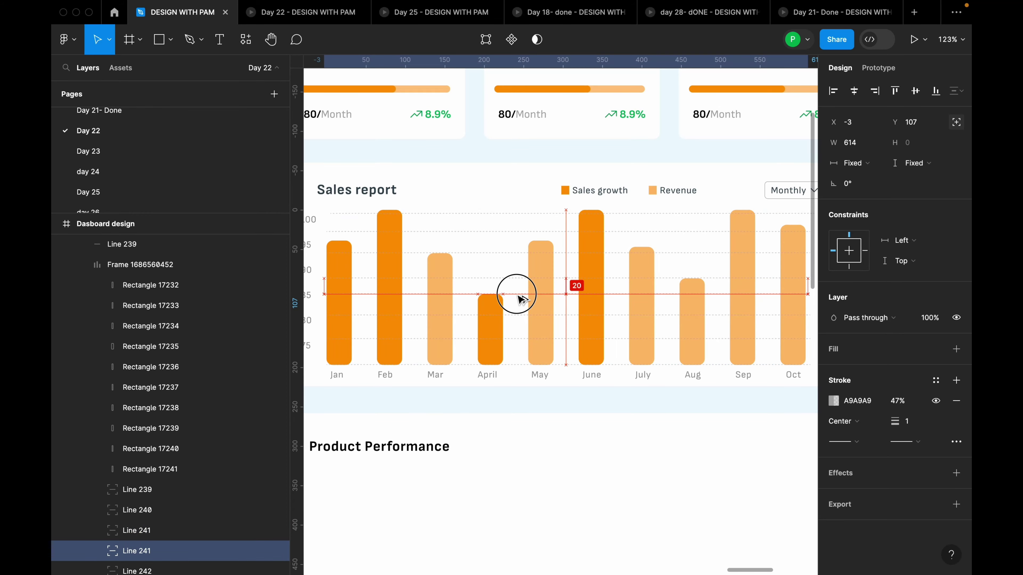
pyautogui.keyDown('shift'); pyautogui.click(520, 314); pyautogui.keyUp('shift')
pyautogui.keyDown('shift'); pyautogui.click(522, 339); pyautogui.keyUp('shift')
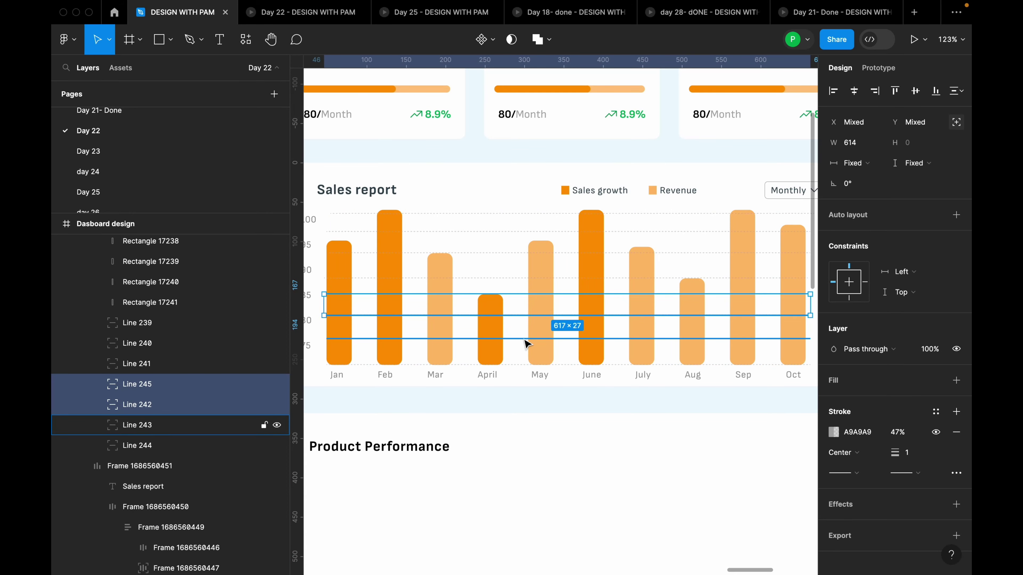
pyautogui.keyDown('shift'); pyautogui.click(520, 365); pyautogui.keyUp('shift')
# Select all seven dashed gridlines from the bottom of the chart to the top
pyautogui.click(515, 283)
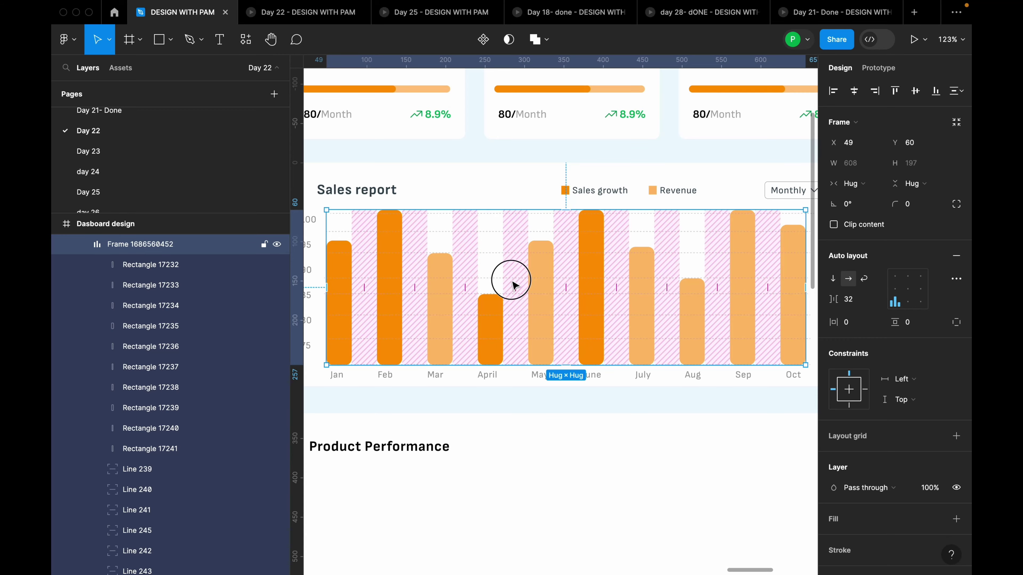
pyautogui.click(517, 283)
pyautogui.keyDown('shift'); pyautogui.click(521, 295); pyautogui.keyUp('shift')
pyautogui.keyDown('shift'); pyautogui.click(522, 315); pyautogui.keyUp('shift')
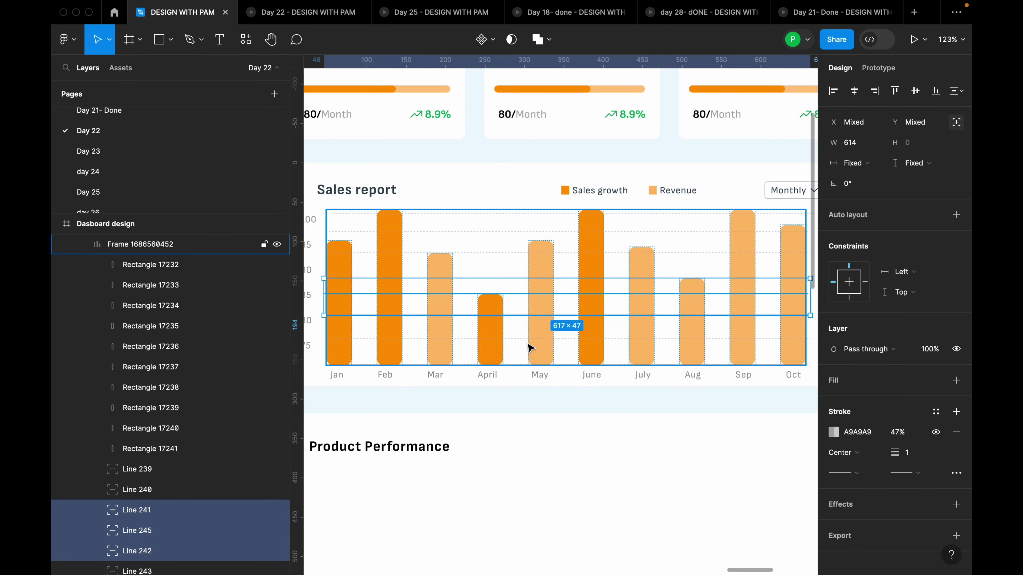
pyautogui.keyDown('shift'); pyautogui.click(521, 339); pyautogui.keyUp('shift')
pyautogui.keyDown('shift'); pyautogui.click(519, 365); pyautogui.keyUp('shift')
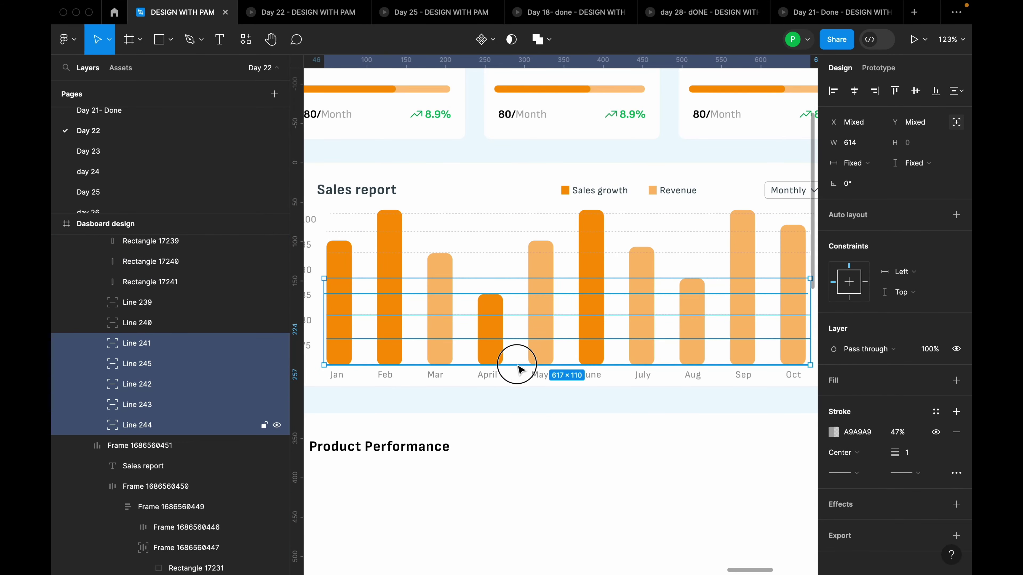
pyautogui.keyDown('shift'); pyautogui.click(508, 253); pyautogui.keyUp('shift')
pyautogui.keyDown('shift'); pyautogui.click(510, 232); pyautogui.keyUp('shift')
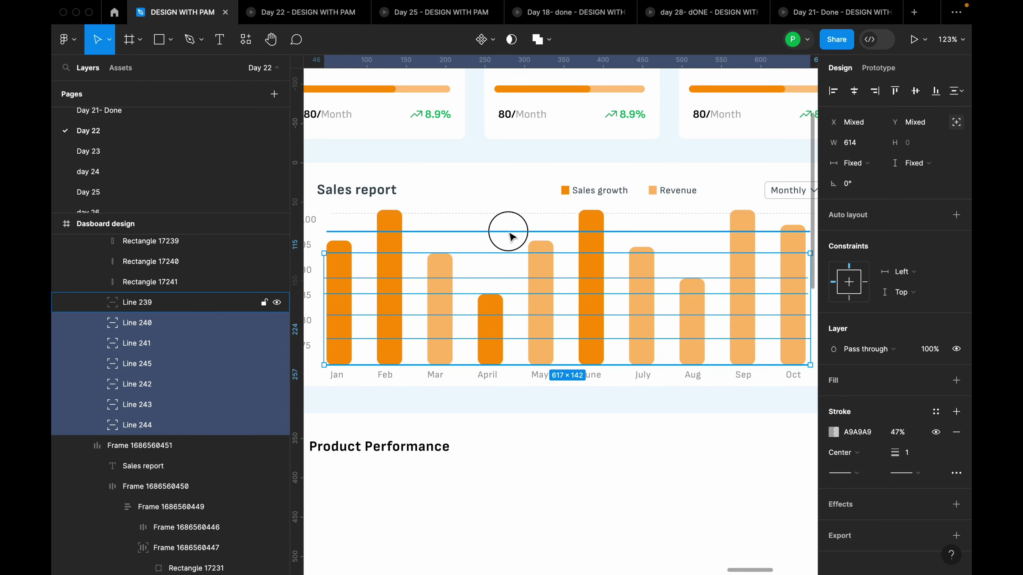
pyautogui.keyDown('shift'); pyautogui.click(517, 214); pyautogui.keyUp('shift')
# Distribute the seven gridlines with even vertical spacing and group them into one 621×192 group
pyautogui.click(963, 93)
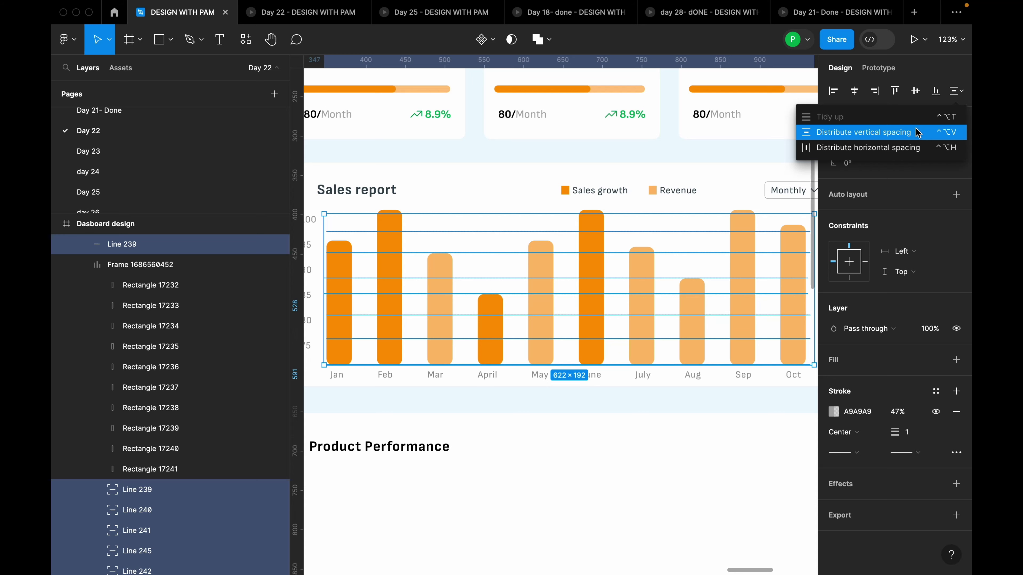
pyautogui.click(919, 147)
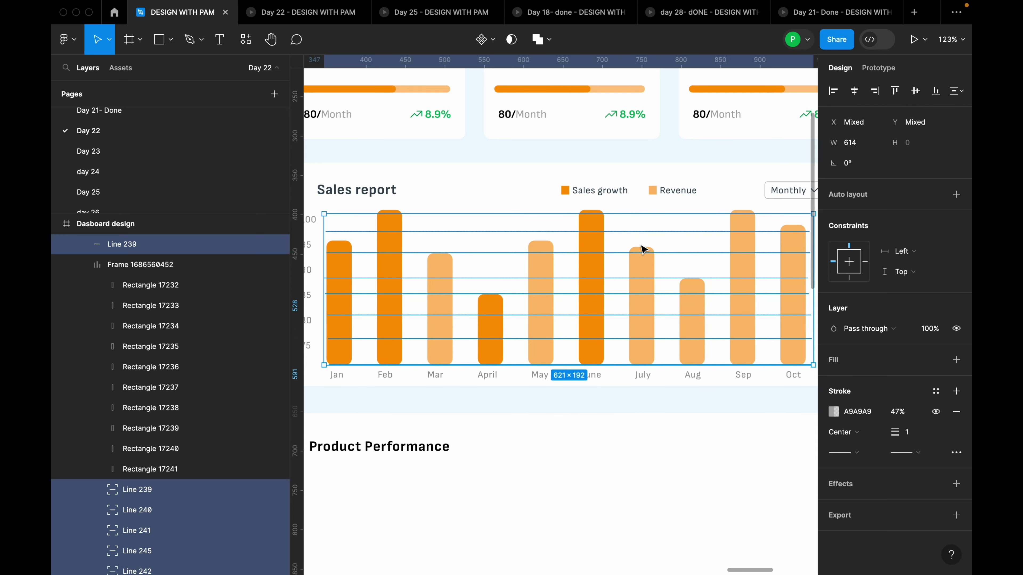
pyautogui.rightClick(632, 250)
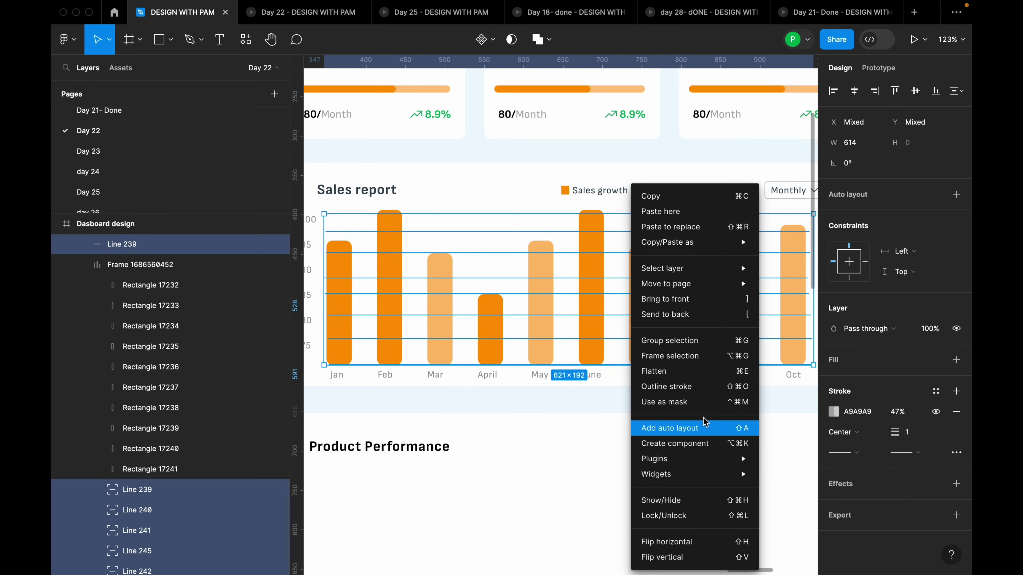
pyautogui.click(708, 342)
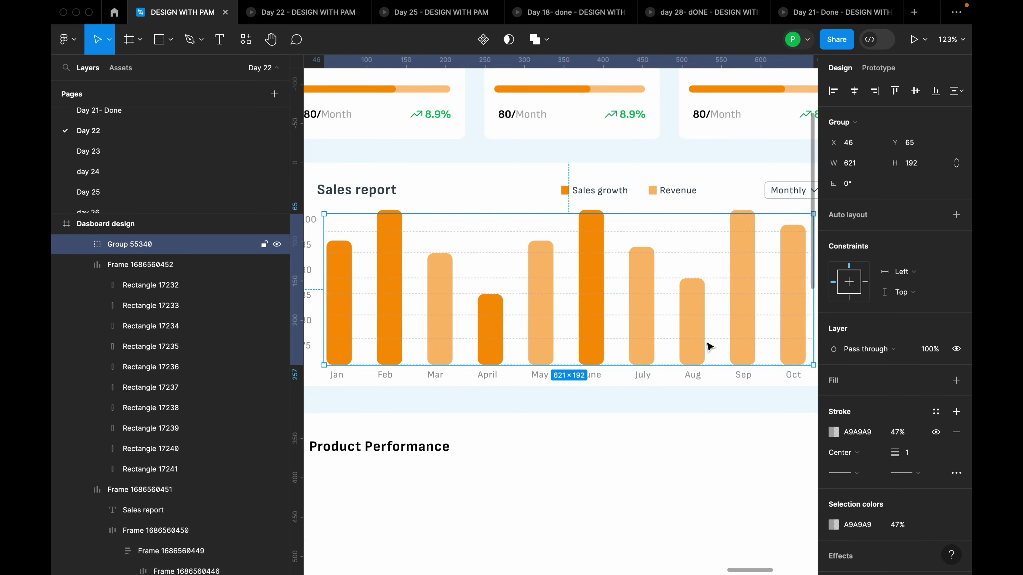
pyautogui.click(676, 439)
pyautogui.scroll(-6, 662, 406)
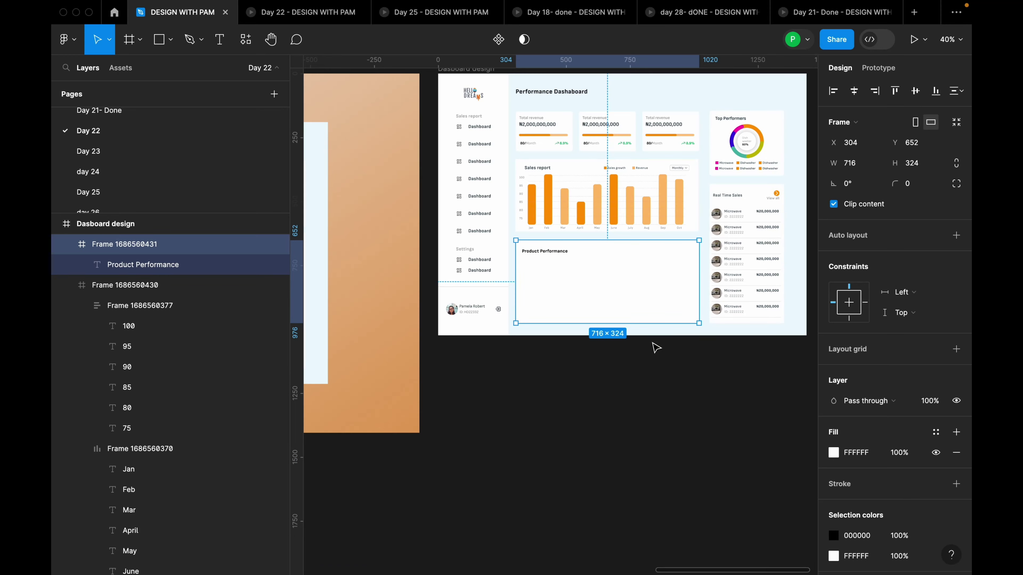
pyautogui.scroll(-5, 655, 348)
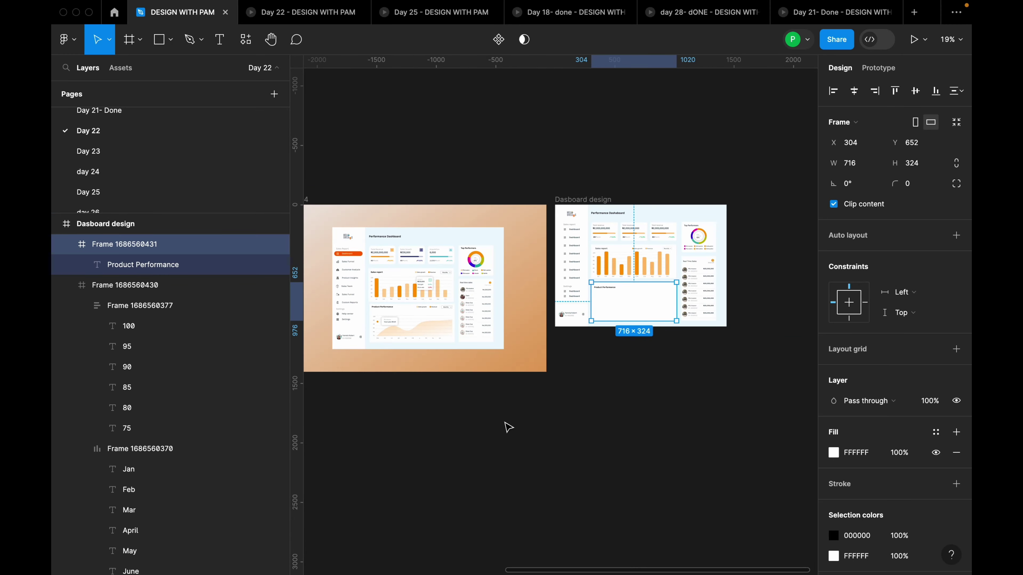
pyautogui.scroll(5, 564, 411)
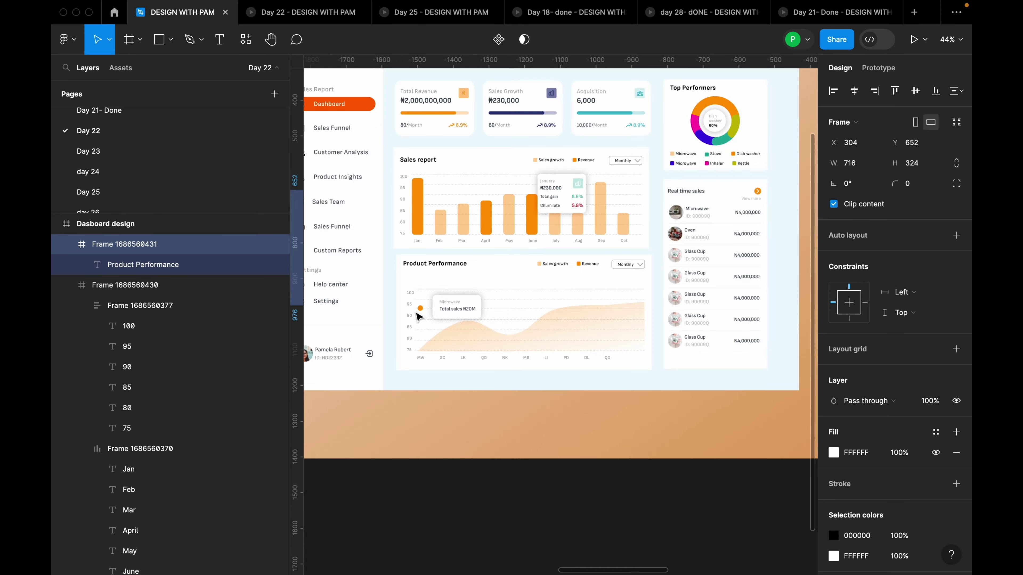
pyautogui.scroll(4, 418, 317)
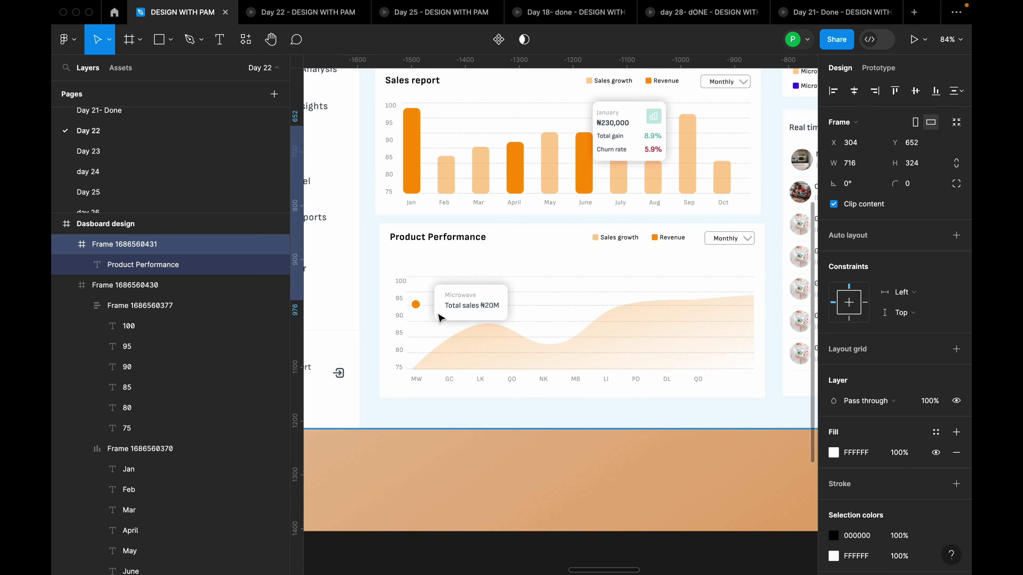
pyautogui.scroll(-3, 440, 319)
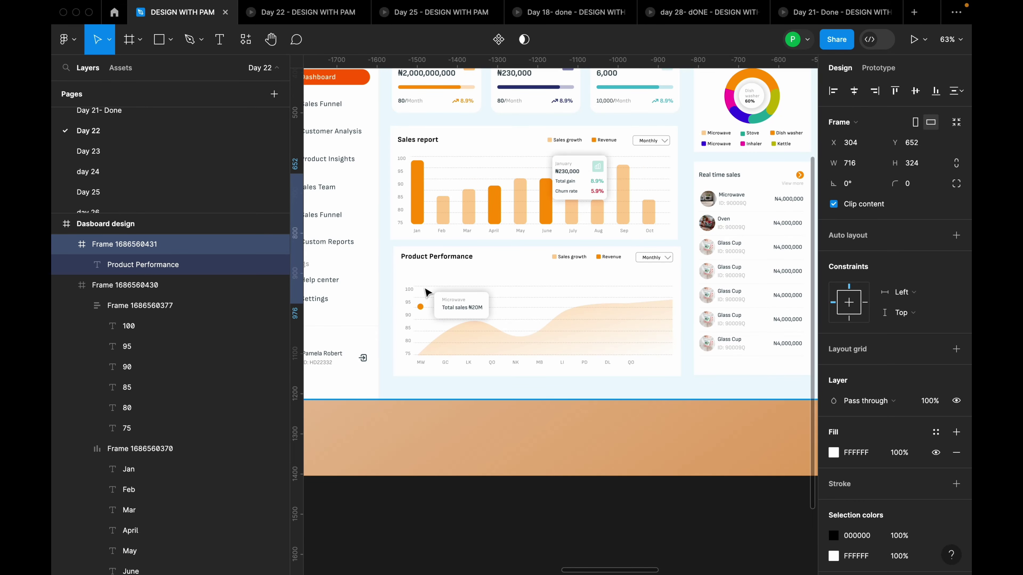
pyautogui.scroll(4, 425, 292)
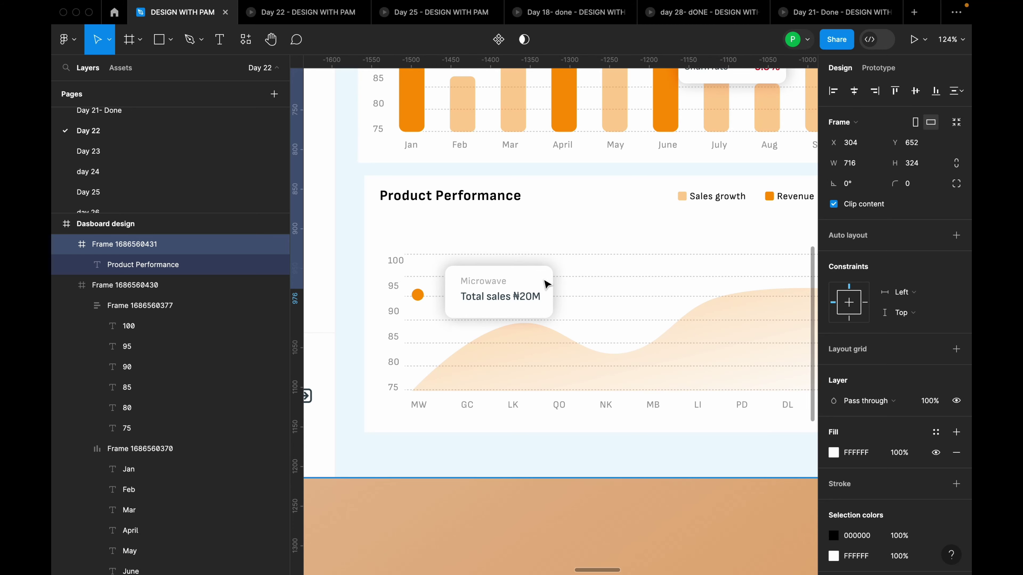
pyautogui.scroll(-3, 435, 305)
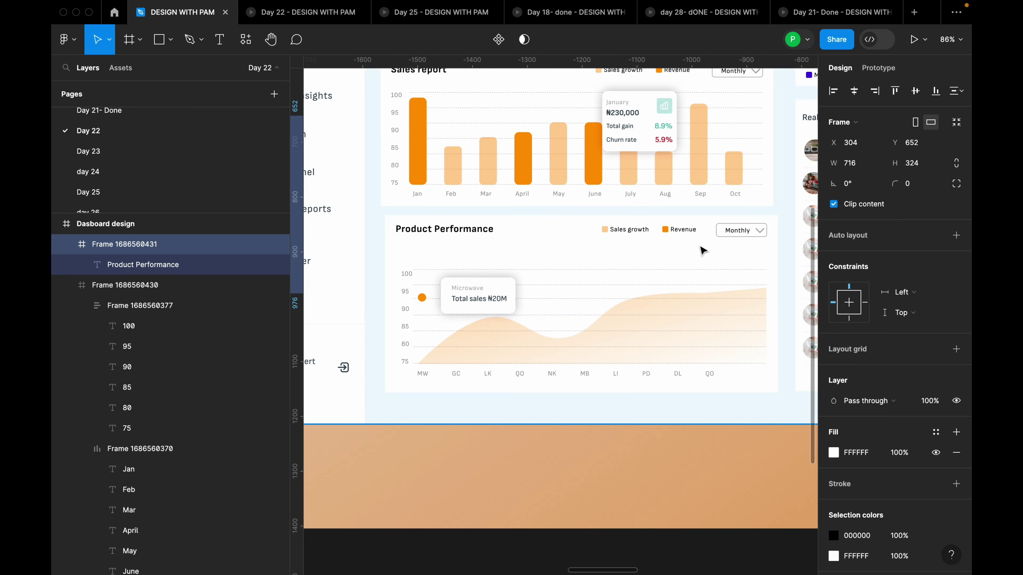
pyautogui.click(646, 334)
pyautogui.doubleClick(644, 334)
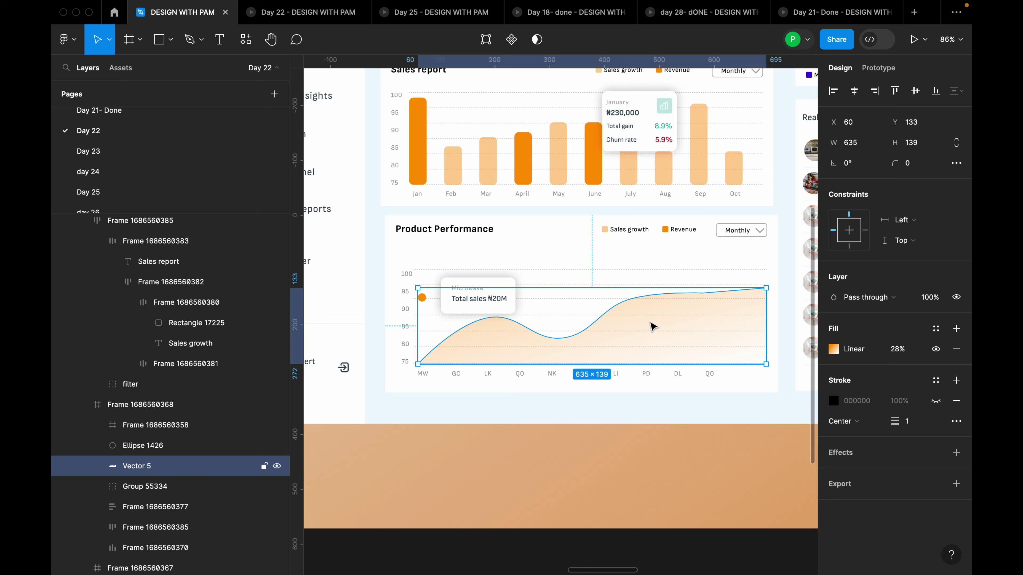
pyautogui.click(201, 40)
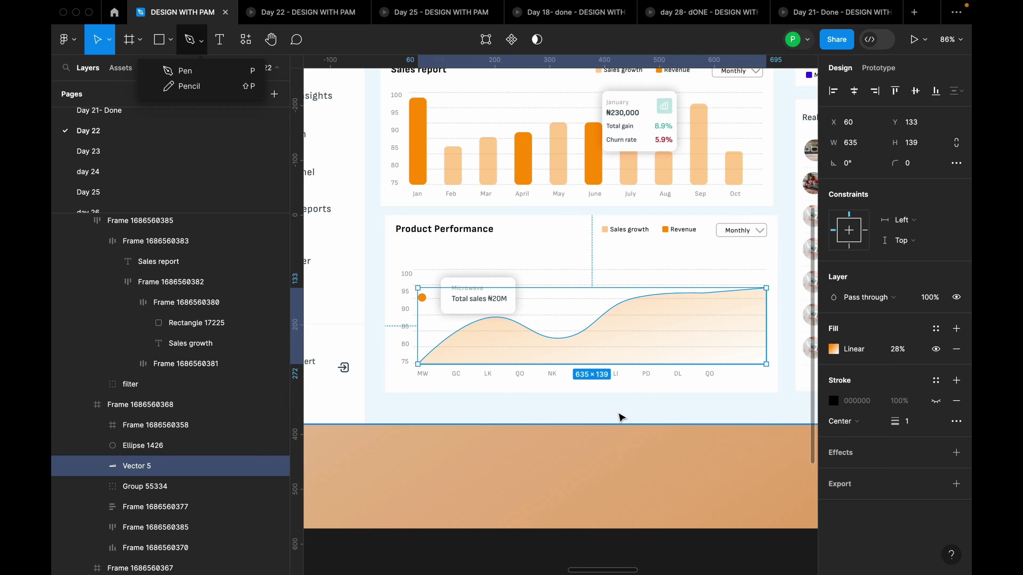
pyautogui.click(622, 419)
pyautogui.click(657, 357)
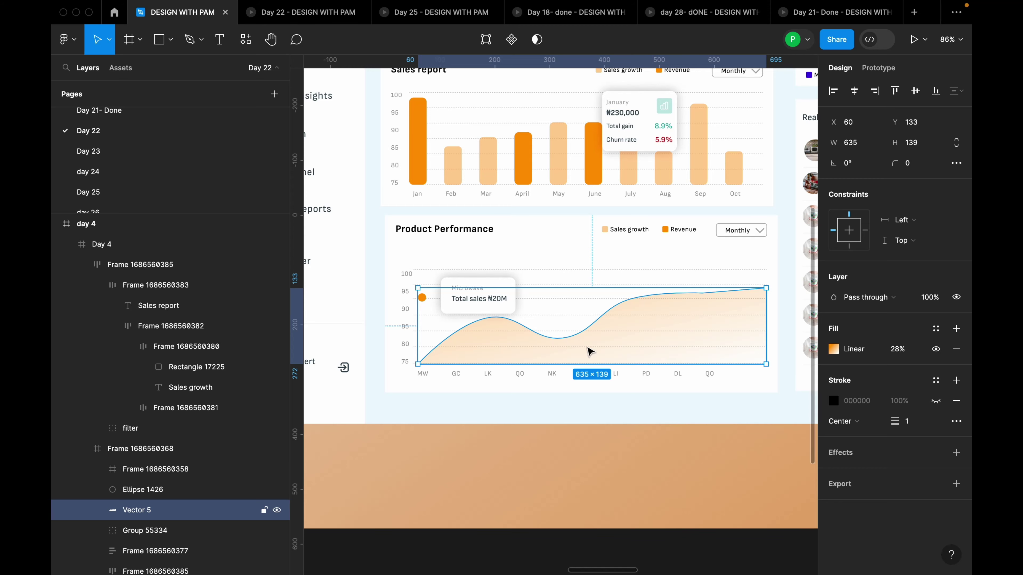
pyautogui.scroll(10, 127, 121)
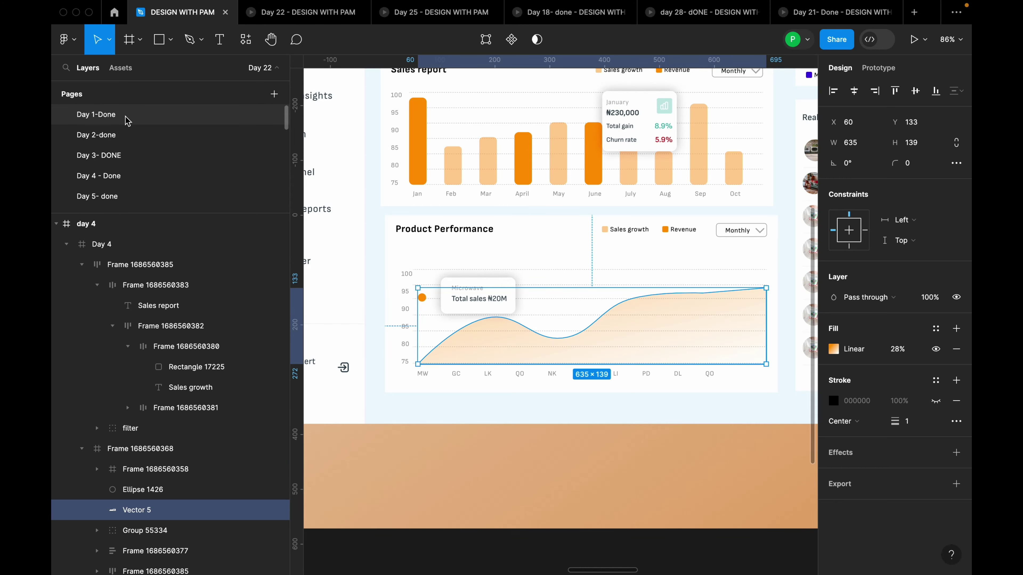
pyautogui.click(128, 120)
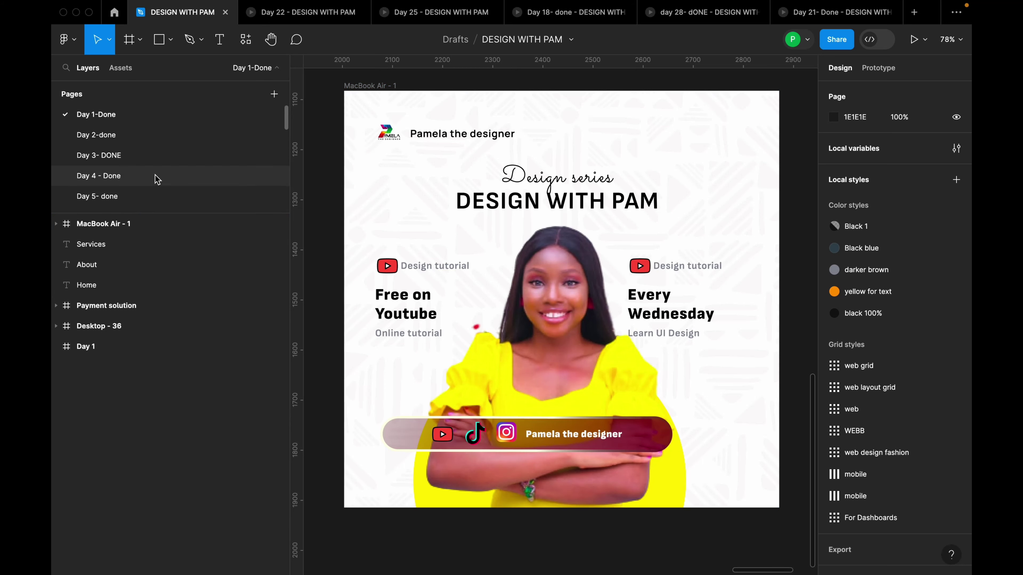
pyautogui.scroll(-5, 157, 181)
pyautogui.scroll(-5, 157, 183)
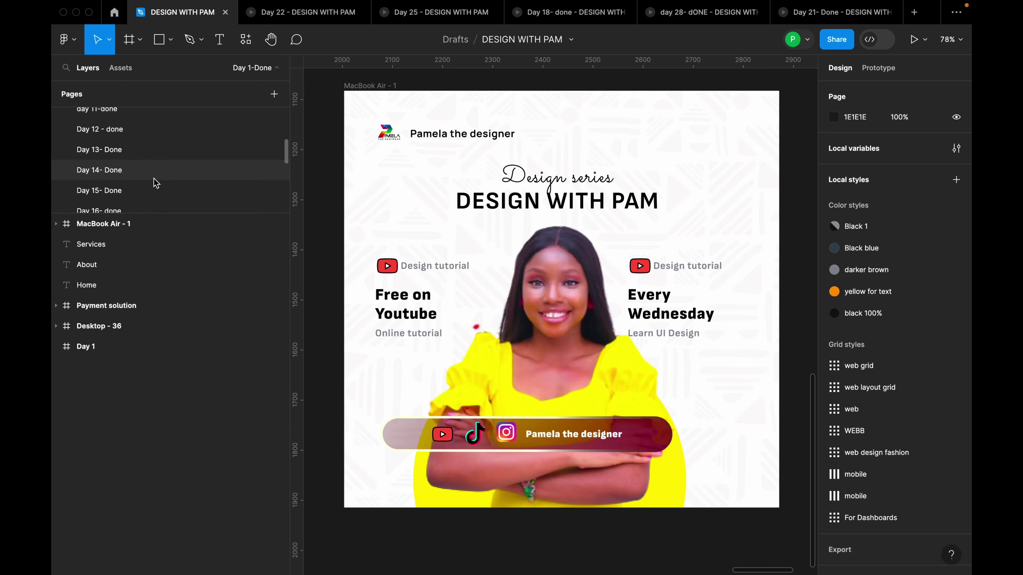
pyautogui.scroll(-4, 151, 193)
pyautogui.click(121, 179)
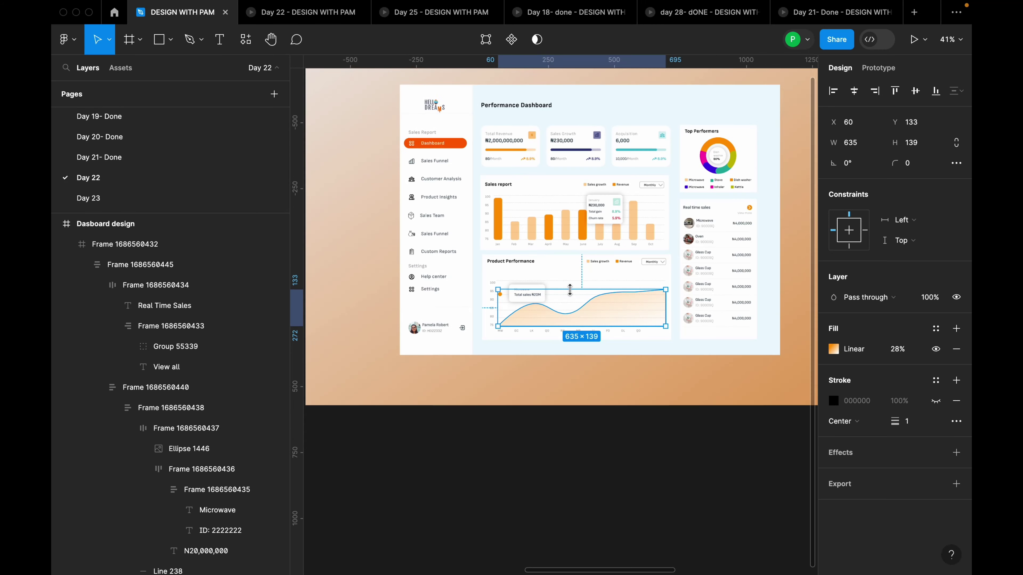
pyautogui.scroll(-2, 542, 285)
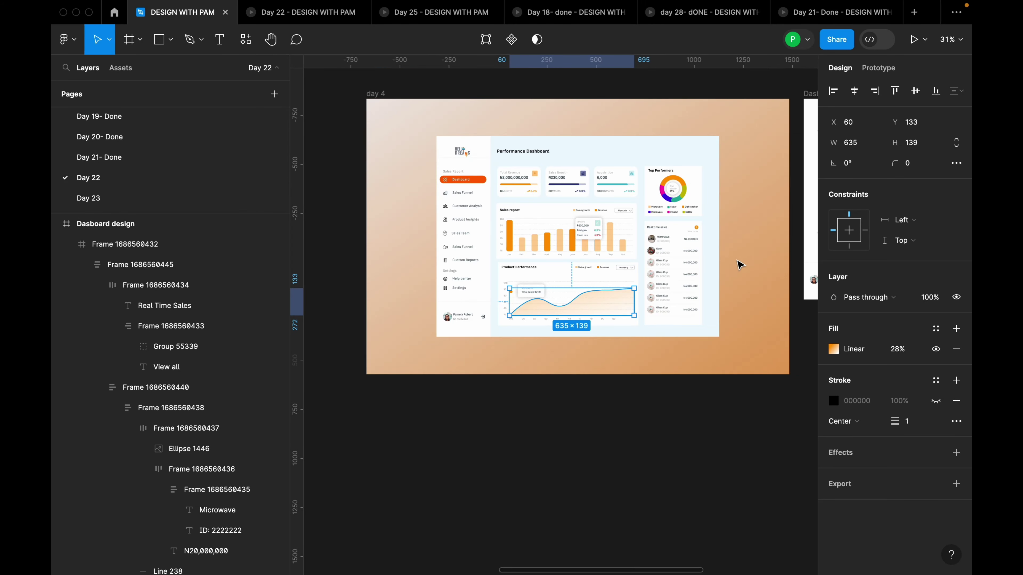
pyautogui.click(736, 252)
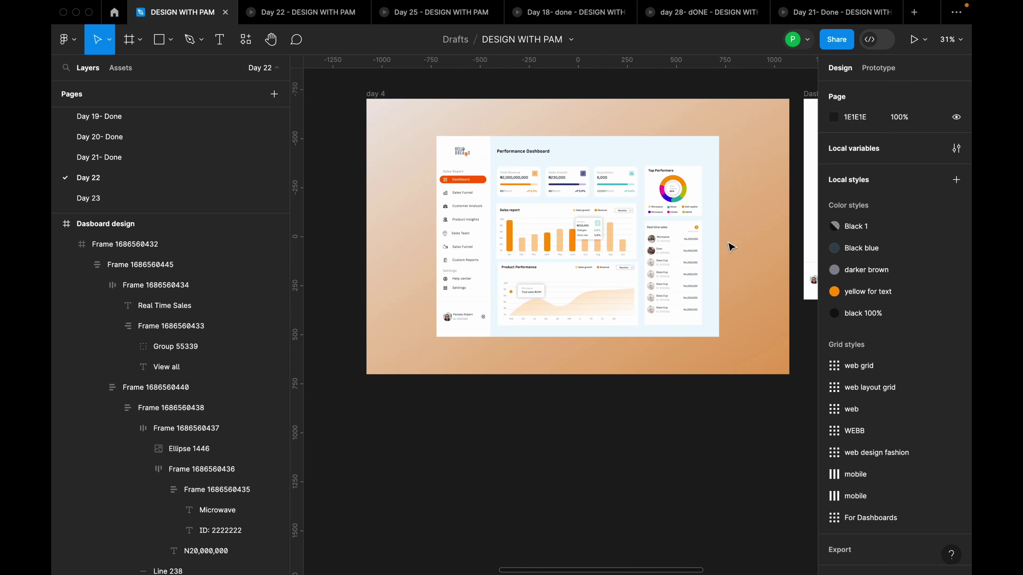
pyautogui.scroll(-5, 399, 231)
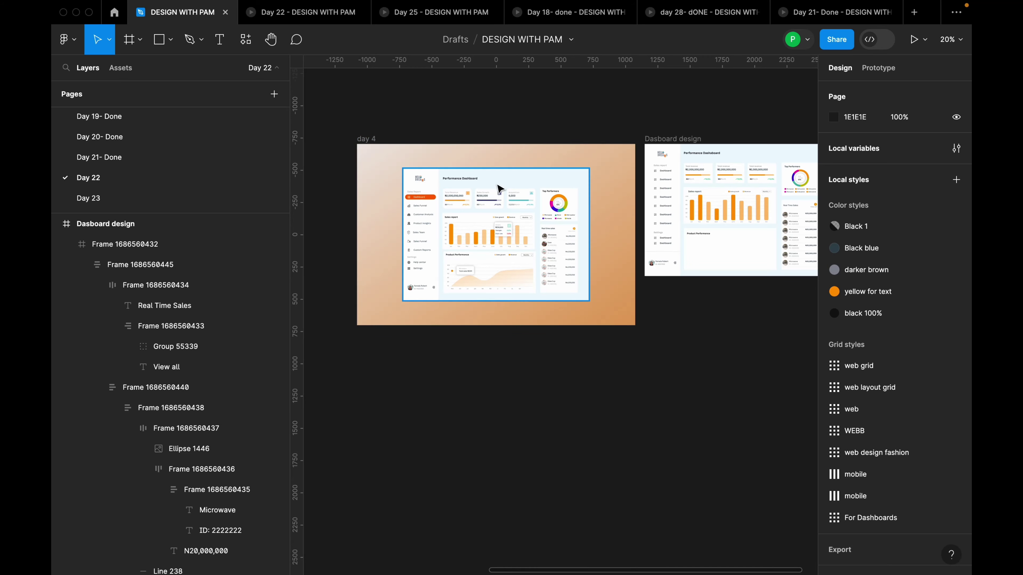
pyautogui.scroll(1, 468, 121)
pyautogui.scroll(5, 469, 121)
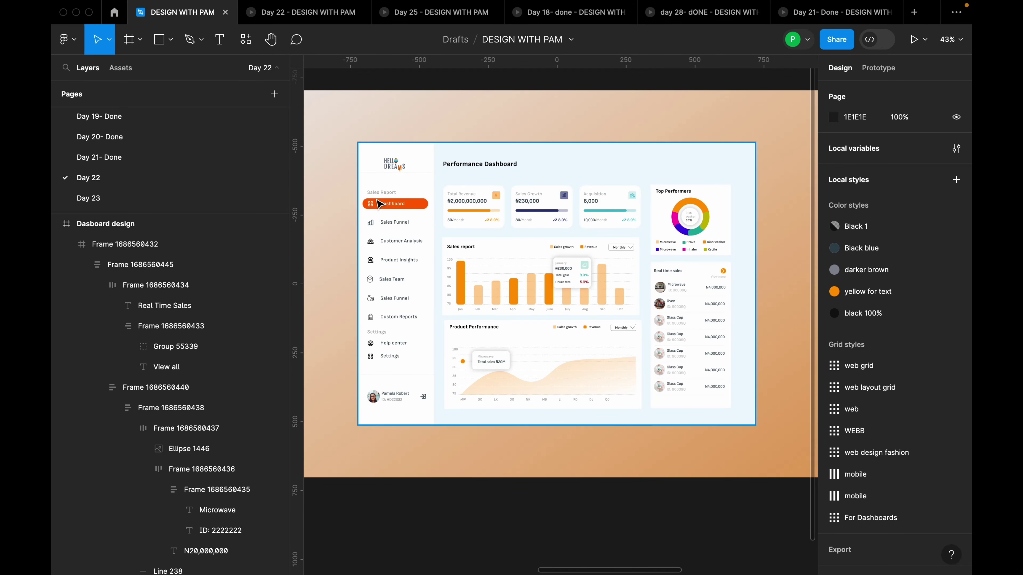
pyautogui.scroll(5, 424, 206)
pyautogui.click(437, 218)
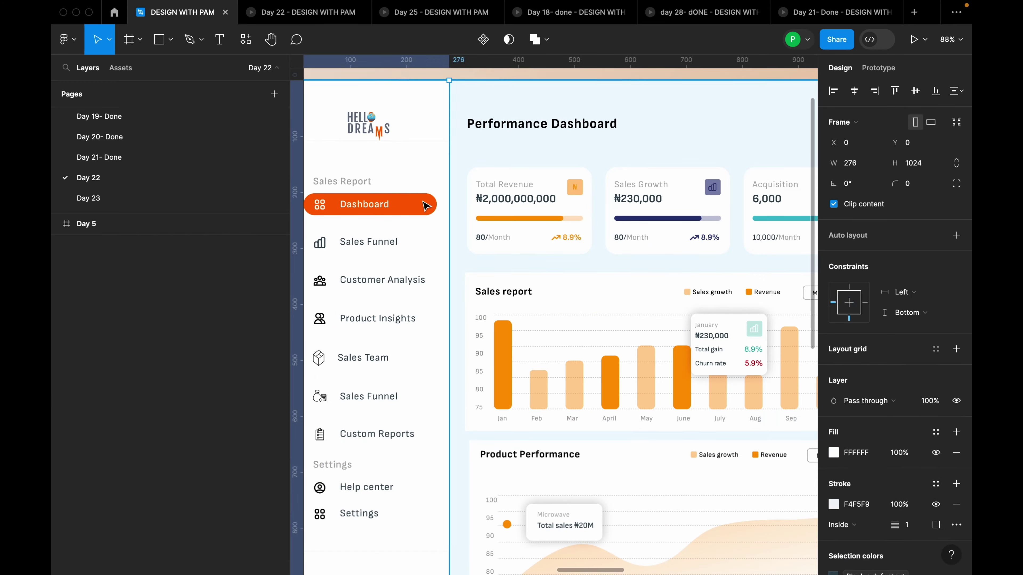
pyautogui.doubleClick(437, 218)
pyautogui.keyDown('super'); pyautogui.click(435, 210); pyautogui.keyUp('super')
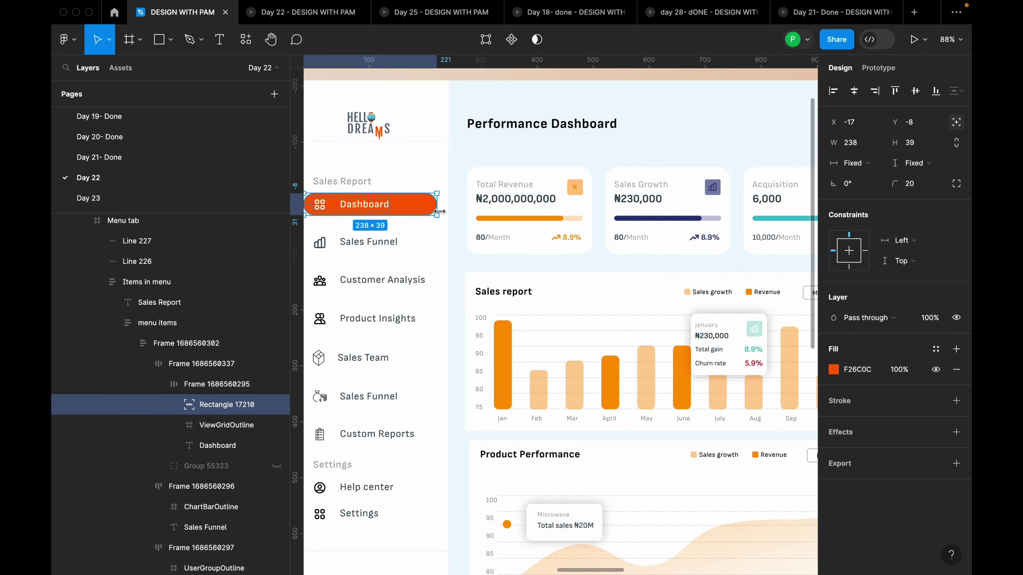
pyautogui.scroll(-5, 431, 217)
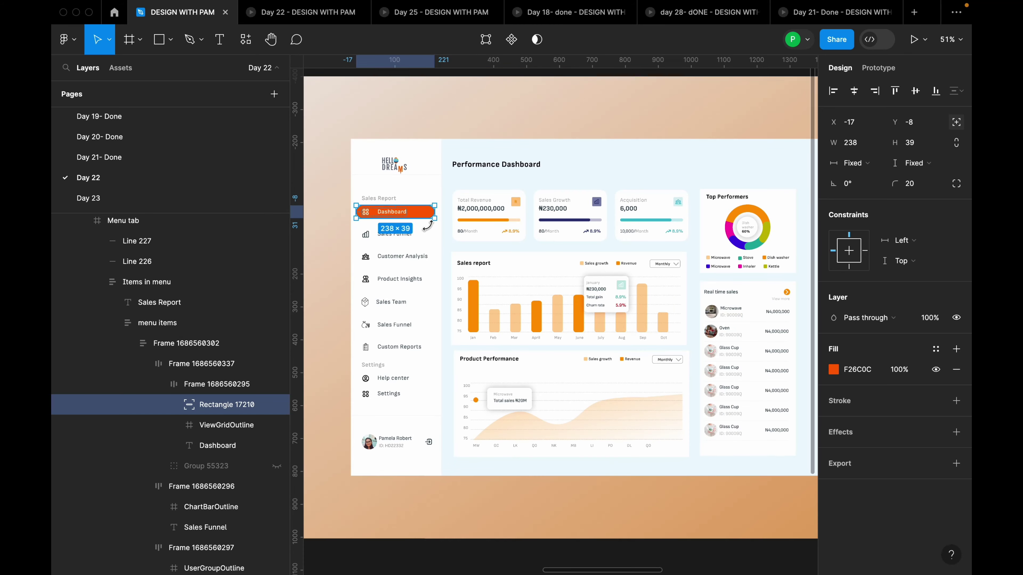
pyautogui.scroll(2, 431, 229)
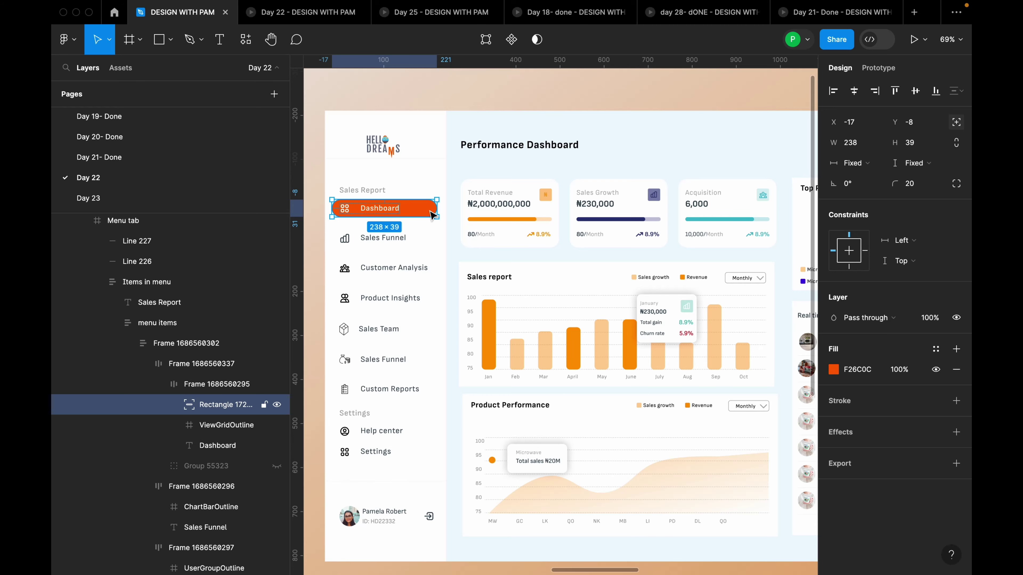
pyautogui.scroll(-5, 432, 214)
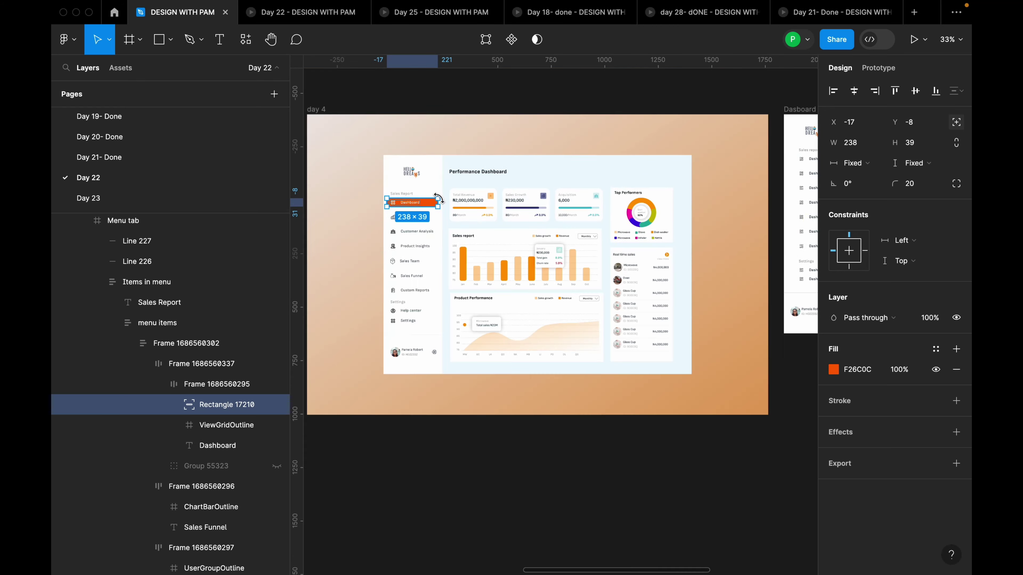
pyautogui.scroll(4, 725, 195)
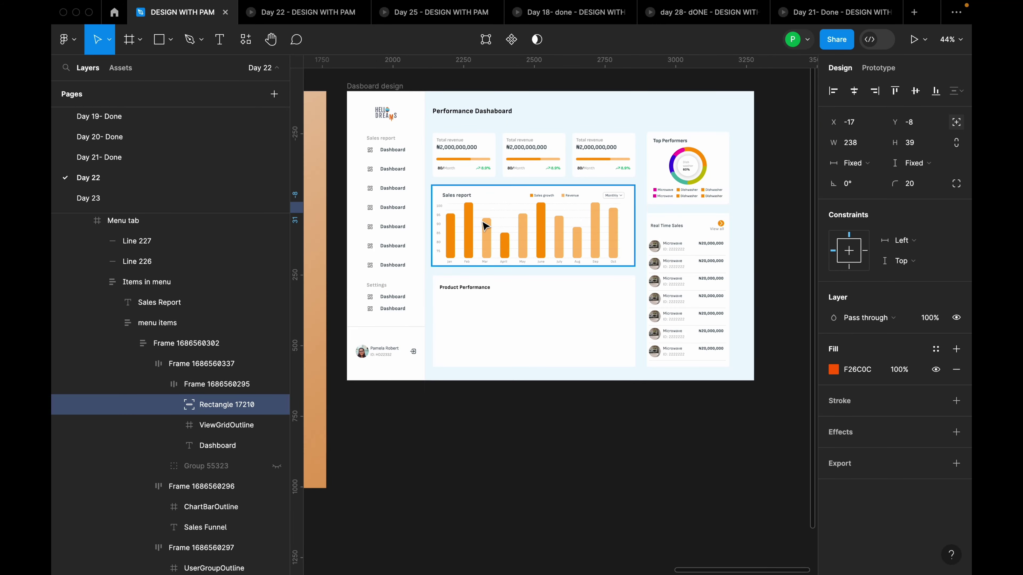
pyautogui.scroll(2, 356, 182)
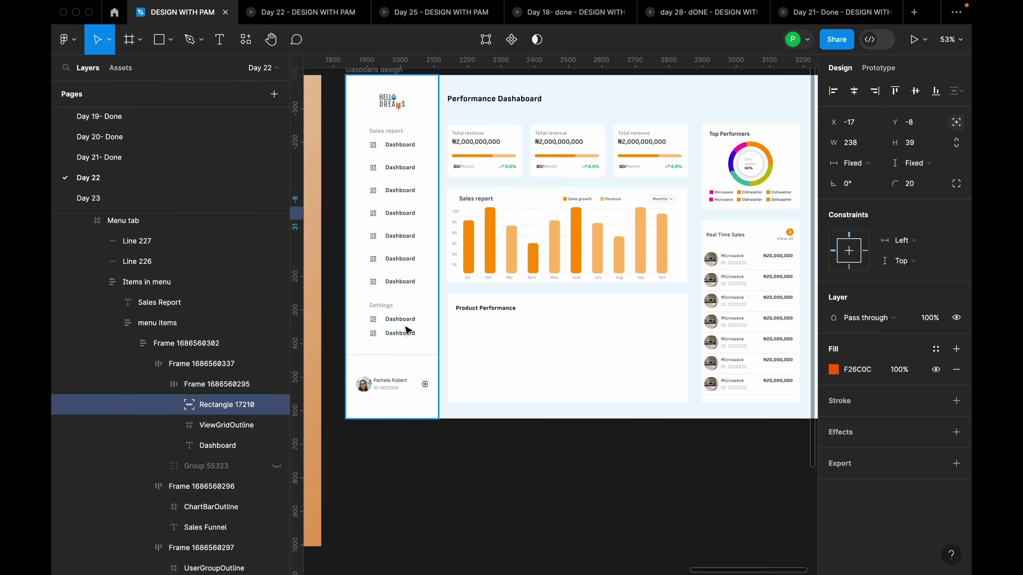
pyautogui.scroll(-3, 406, 330)
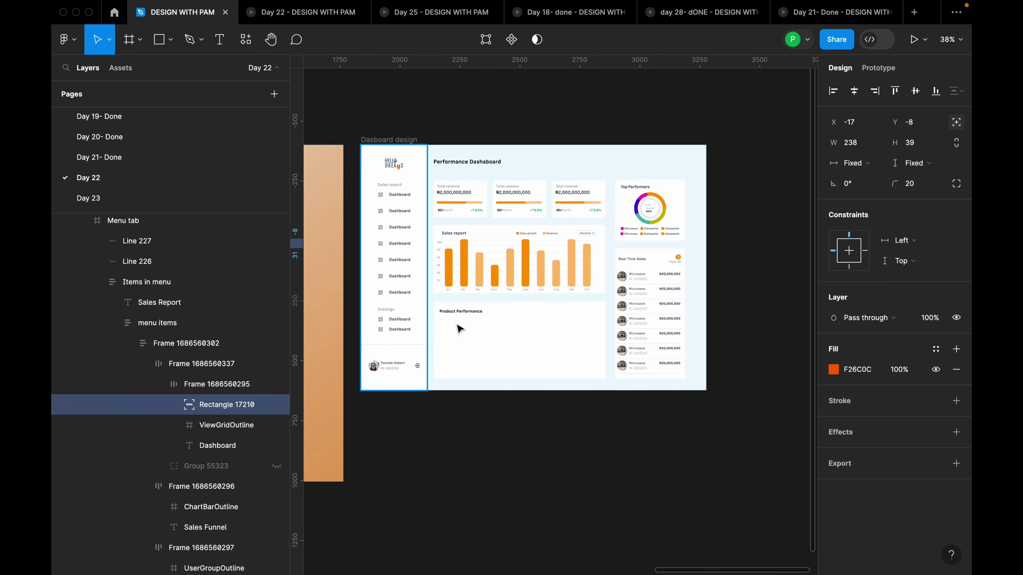
pyautogui.scroll(-4, 456, 327)
pyautogui.scroll(-3, 507, 332)
pyautogui.scroll(8, 516, 334)
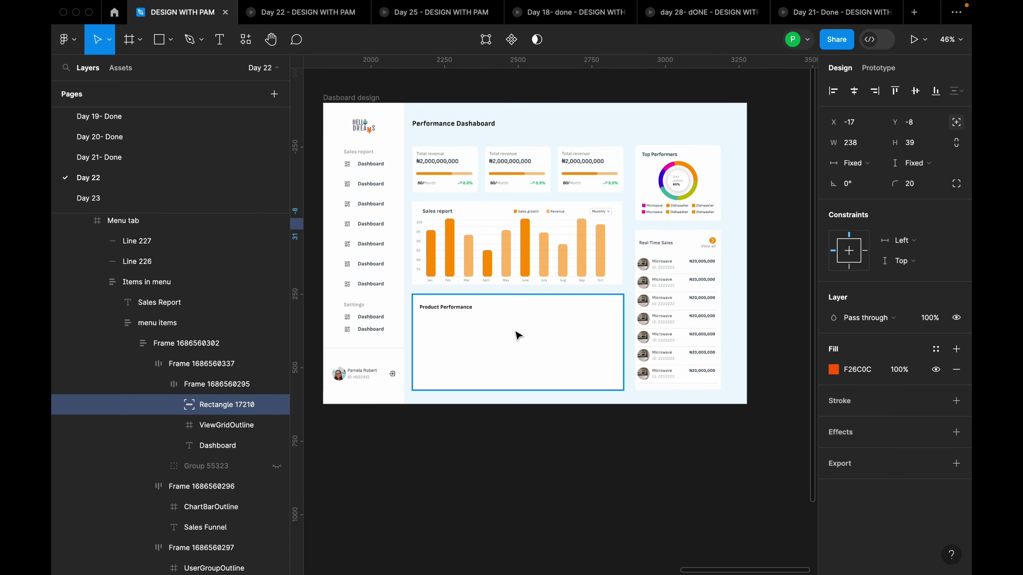